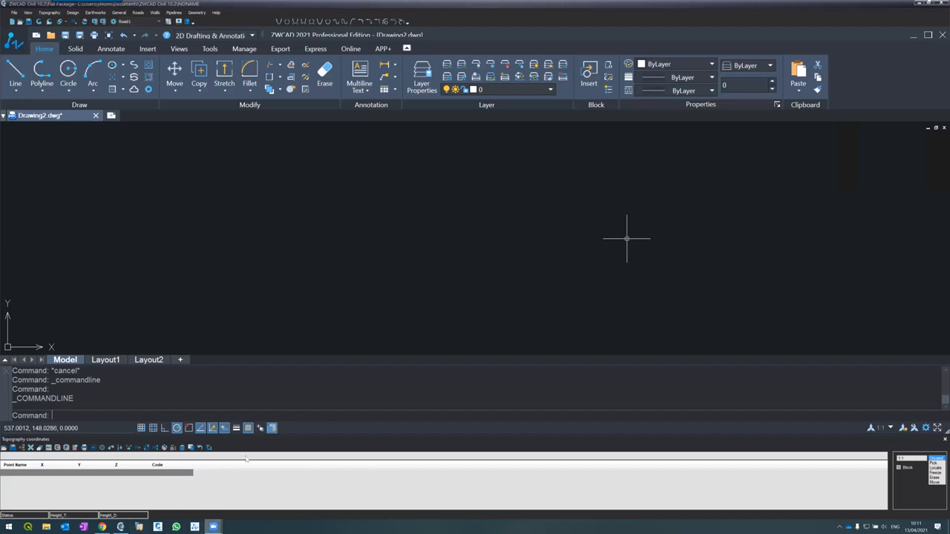
Step: Close the civil design program and its CAD drawing without saving the project changes
{"action": "left_click", "coordinate": [214, 527]}
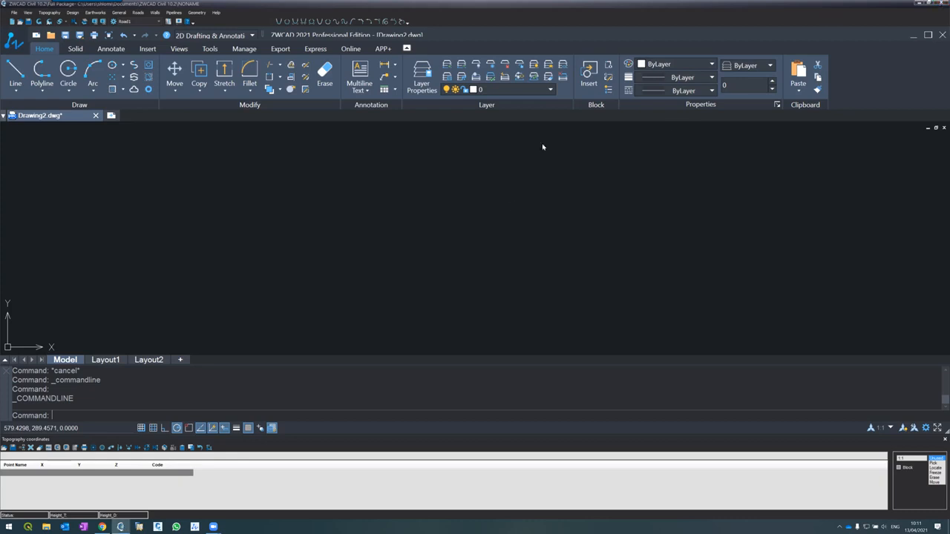
{"action": "left_click", "coordinate": [942, 3]}
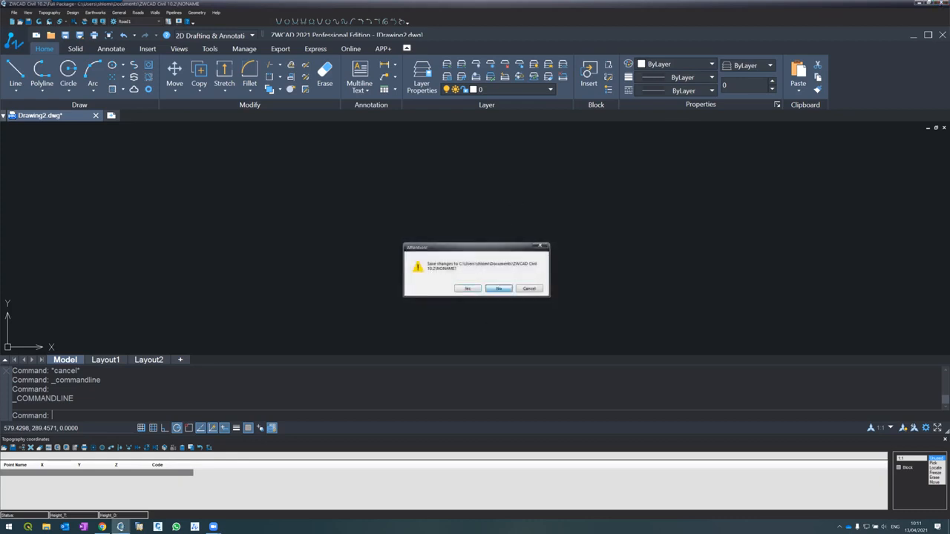
{"action": "key", "text": "Escape"}
{"action": "left_click", "coordinate": [484, 270]}
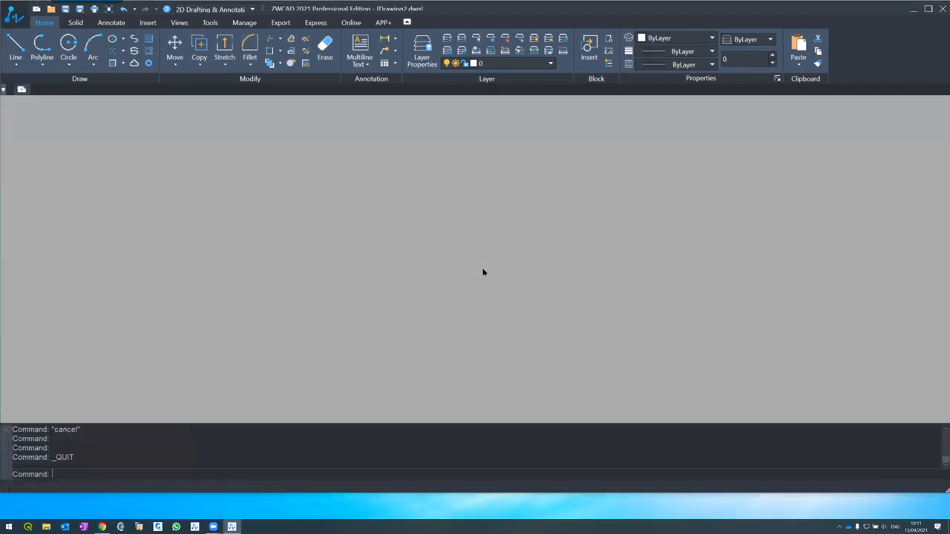
Step: Set the Windows display resolution to 1920 × 1080, keep the change, and reopen ZWCAD Civil 10.2
{"action": "right_click", "coordinate": [485, 270]}
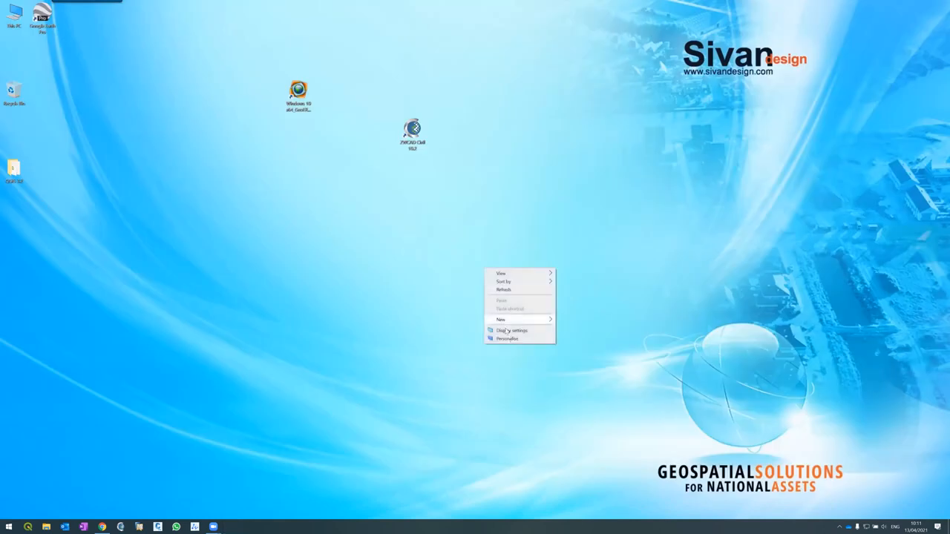
{"action": "key", "text": "d"}
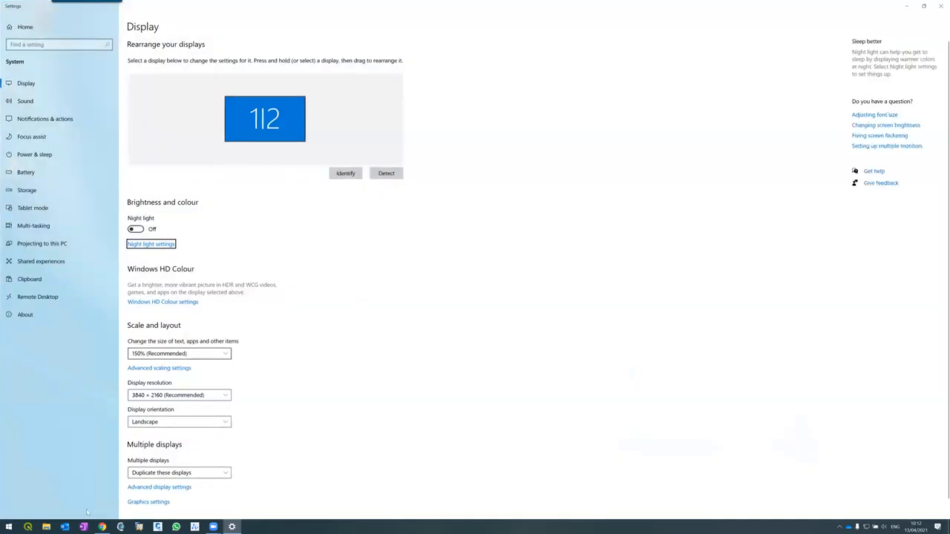
{"action": "left_click", "coordinate": [167, 395]}
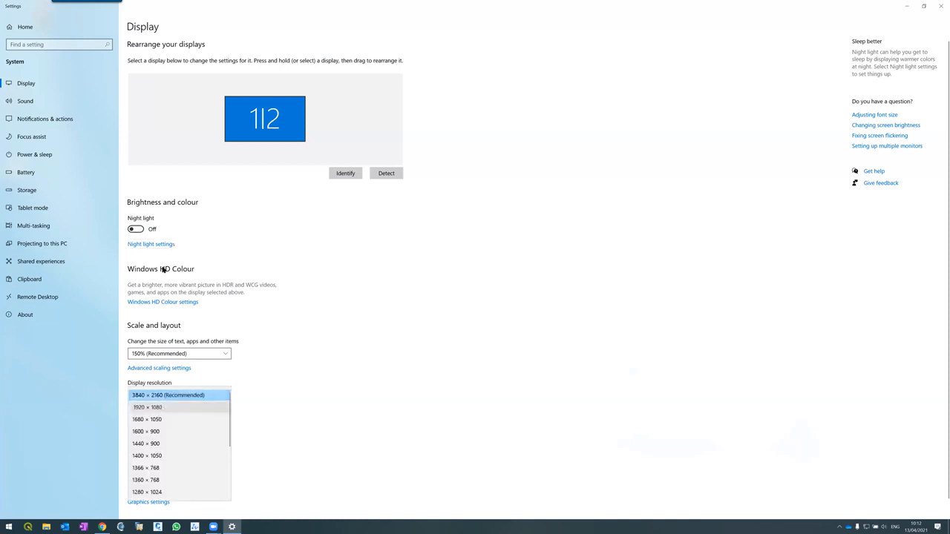
{"action": "left_click", "coordinate": [147, 407]}
{"action": "left_click", "coordinate": [550, 279]}
{"action": "left_click", "coordinate": [939, 7]}
{"action": "double_click", "coordinate": [541, 172]}
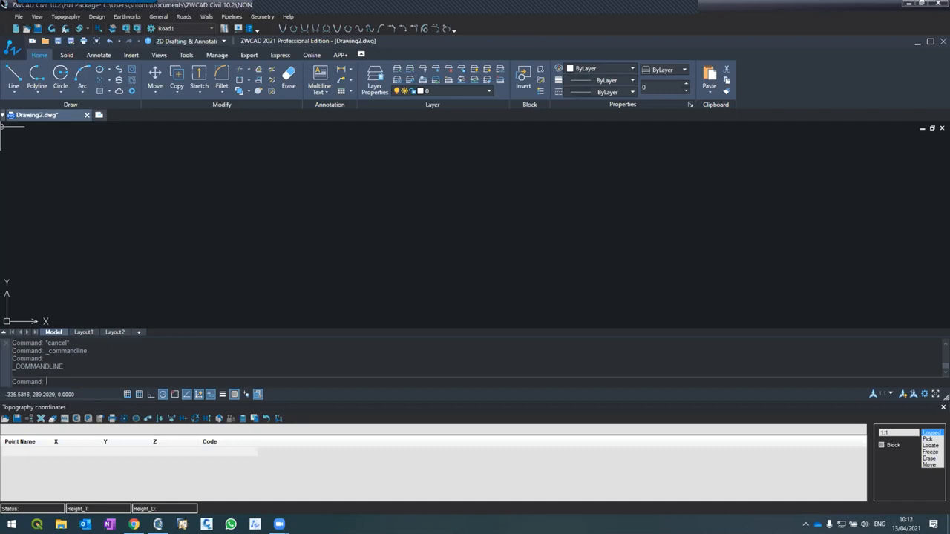
{"action": "left_click", "coordinate": [18, 16]}
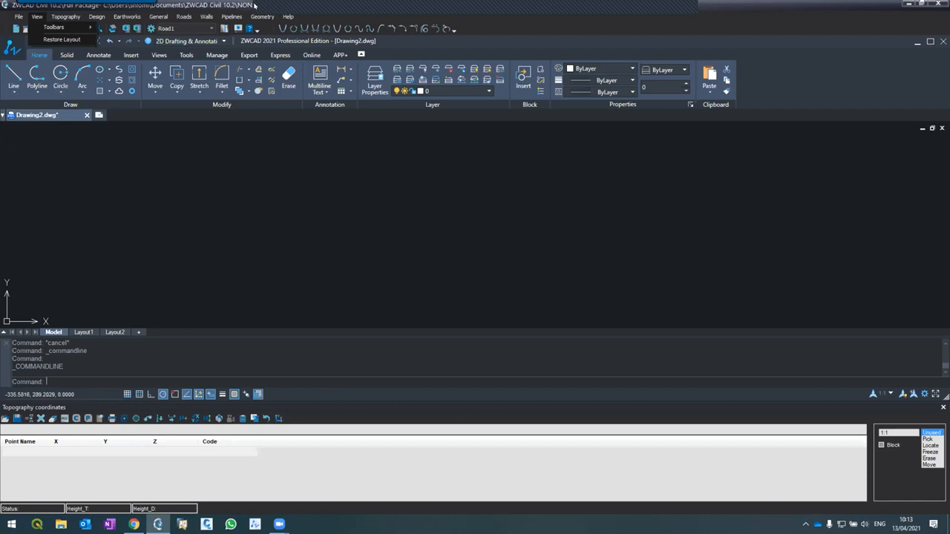
{"action": "left_click", "coordinate": [18, 16]}
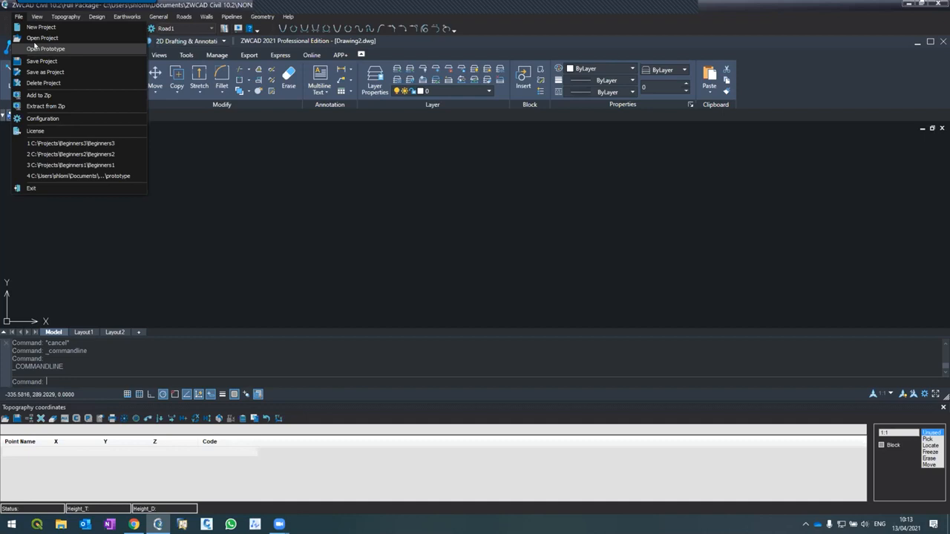
{"action": "left_click", "coordinate": [483, 241]}
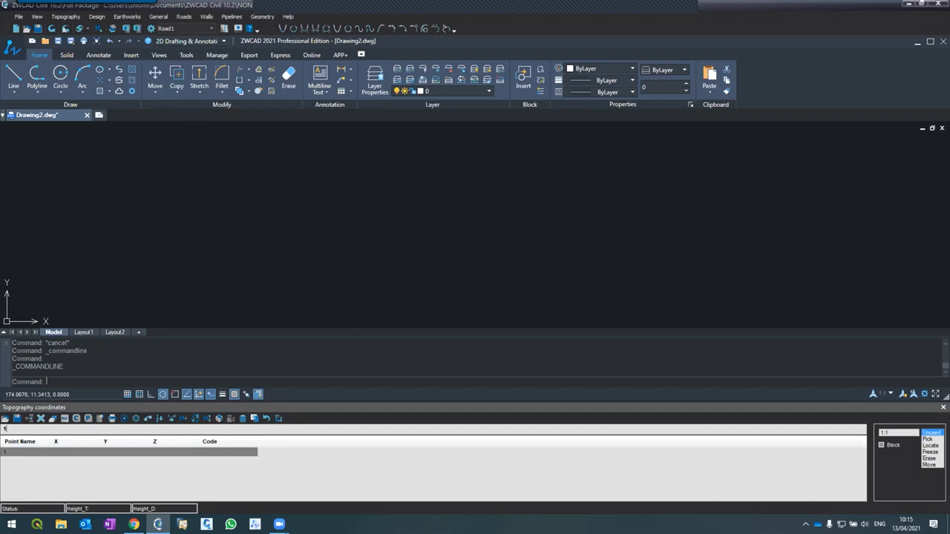
Step: Add point 1 to the topography coordinates table with X 1000, Y 1000 and Z 100
{"action": "type", "text": "1000"}
{"action": "key", "text": "Tab"}
{"action": "type", "text": "1000"}
{"action": "key", "text": "Tab"}
{"action": "type", "text": "100"}
{"action": "key", "text": "Return"}
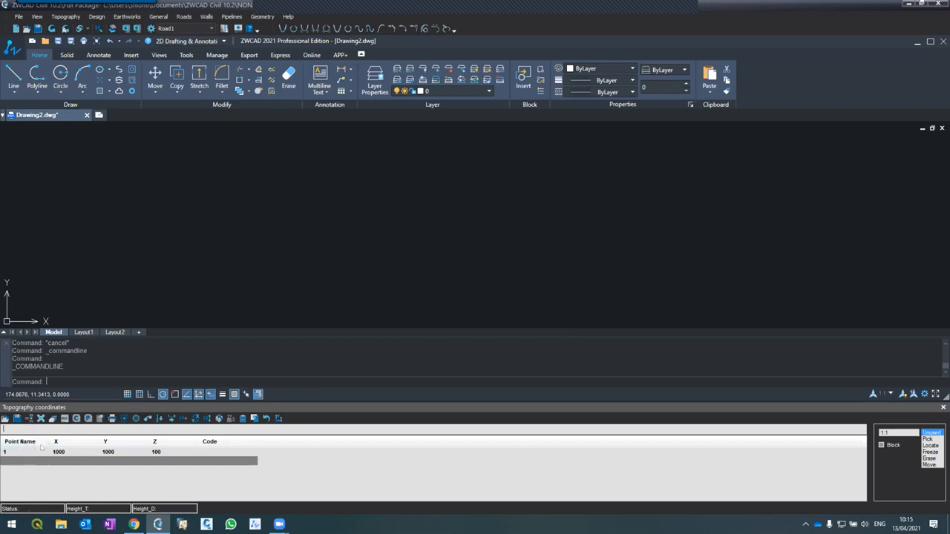
Step: Redraw the topography in the drawing and zoom to the extents around point 1
{"action": "left_click", "coordinate": [49, 29]}
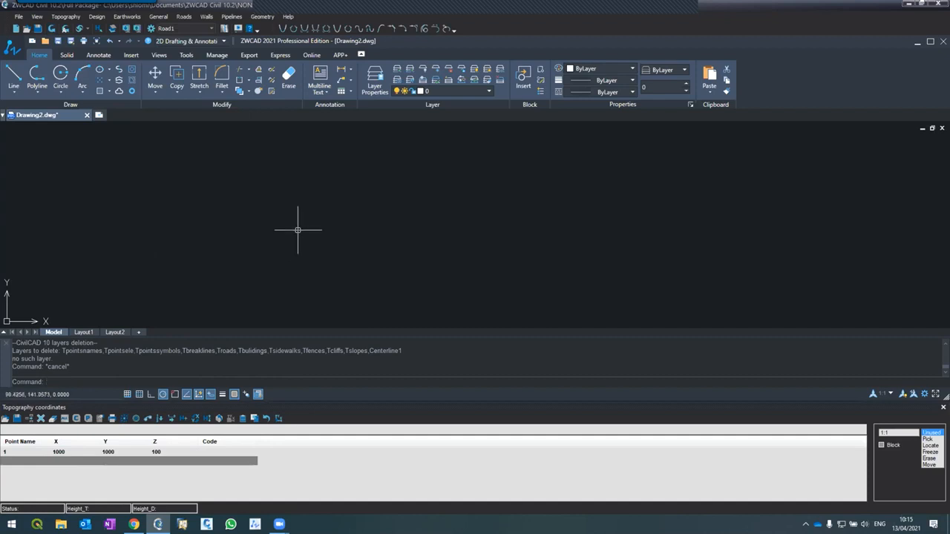
{"action": "type", "text": "z"}
{"action": "key", "text": "Return"}
{"action": "type", "text": "e"}
{"action": "key", "text": "Return"}
{"action": "scroll", "coordinate": [297, 230], "scroll_direction": "down", "scroll_amount": 5}
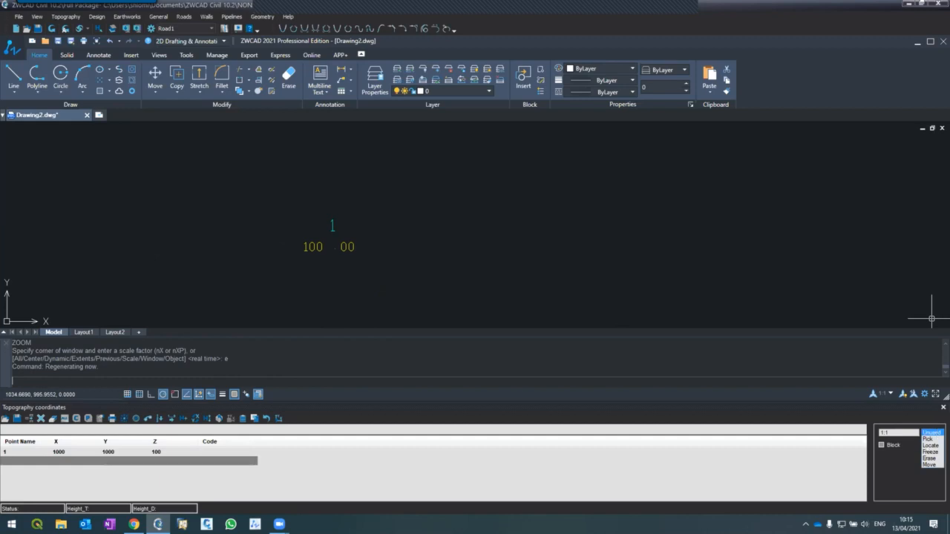
Step: Pick two more topography points at about X 1004.6, Y 1003.7 and X 1008.4, Y 1000.8, and redraw the topography
{"action": "left_click", "coordinate": [928, 439]}
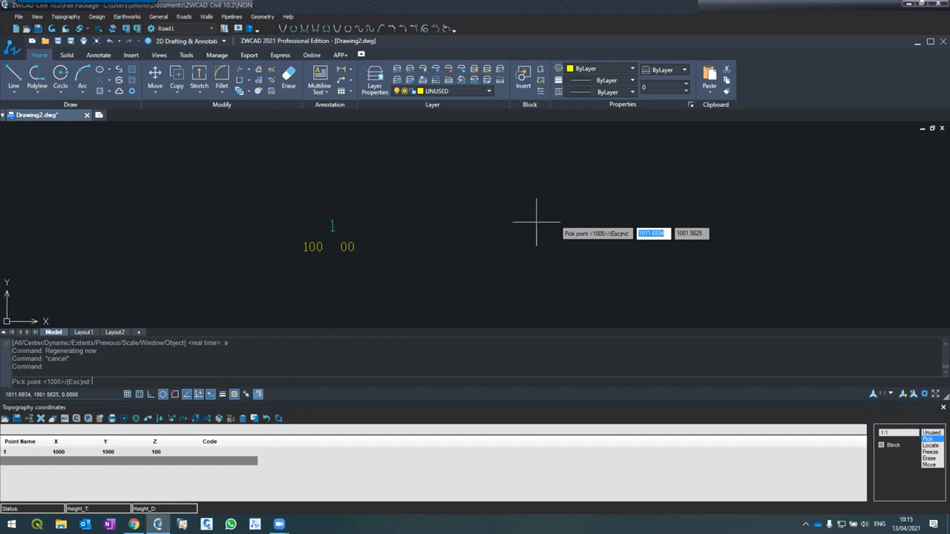
{"action": "left_click", "coordinate": [413, 184]}
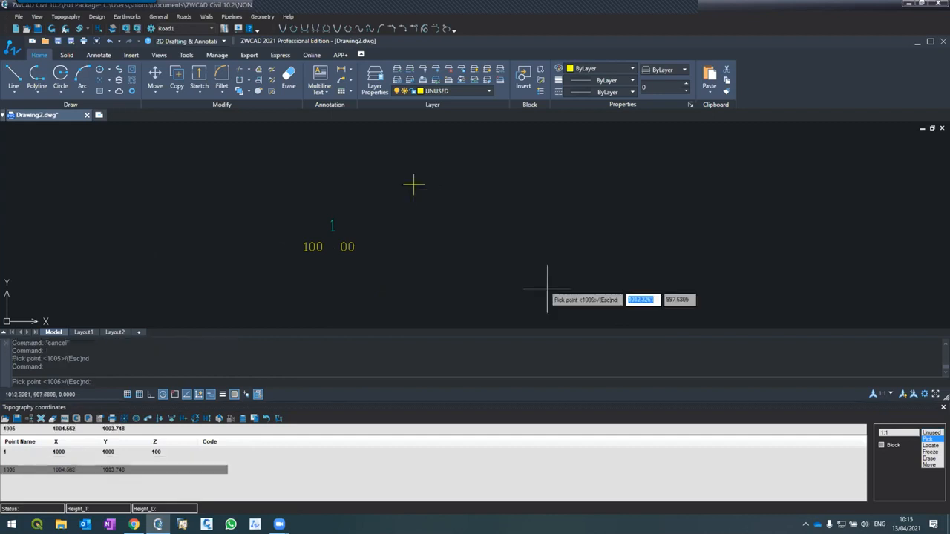
{"action": "left_click", "coordinate": [479, 234]}
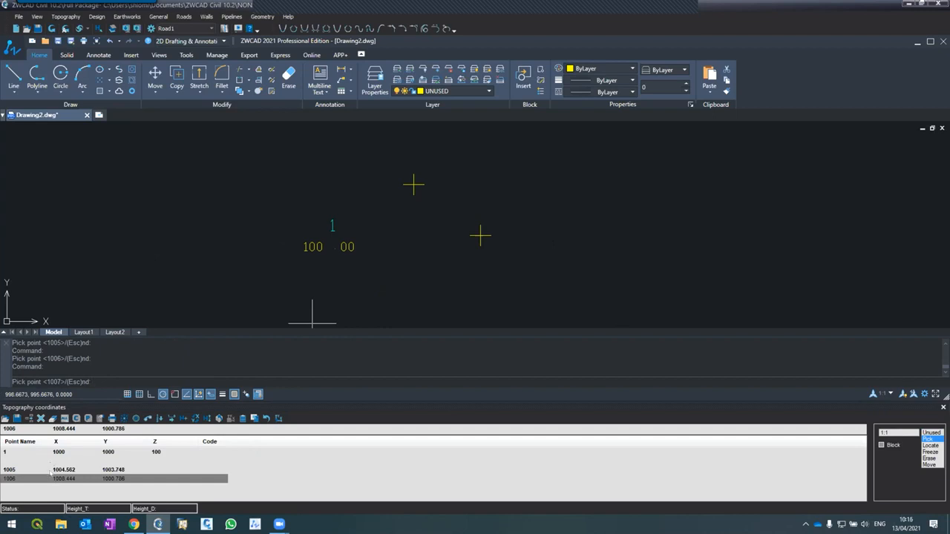
{"action": "left_click", "coordinate": [51, 29]}
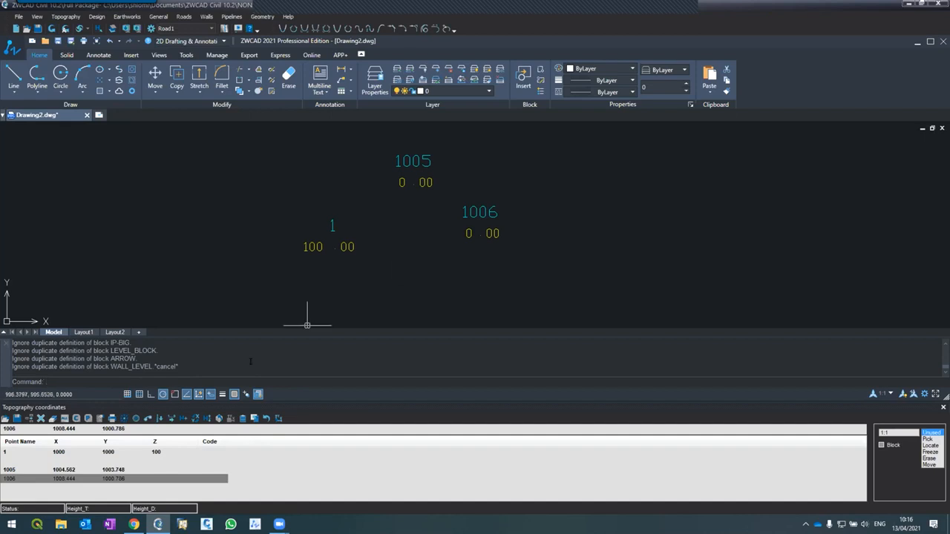
Step: Locate point 1005 in the drawing by zooming to it from the topography coordinates table
{"action": "left_click", "coordinate": [50, 454]}
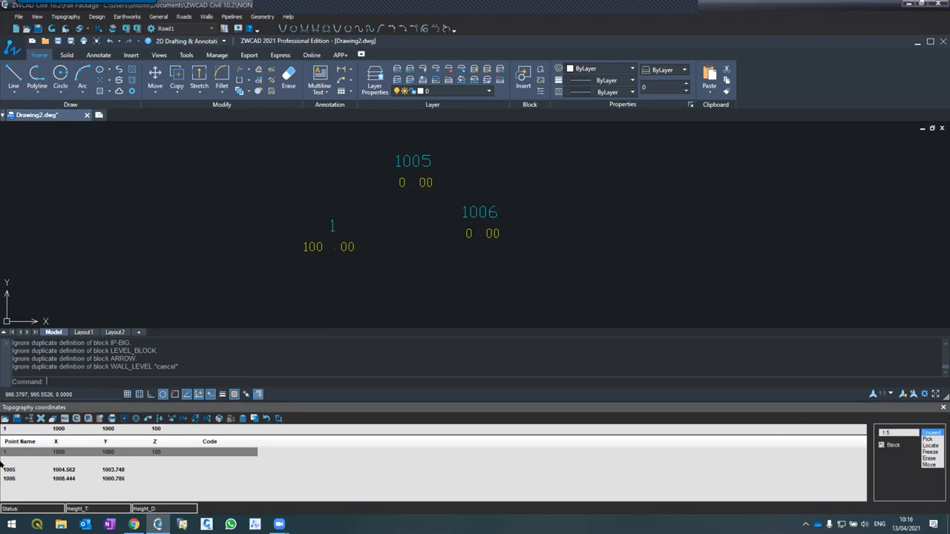
{"action": "left_click", "coordinate": [894, 446]}
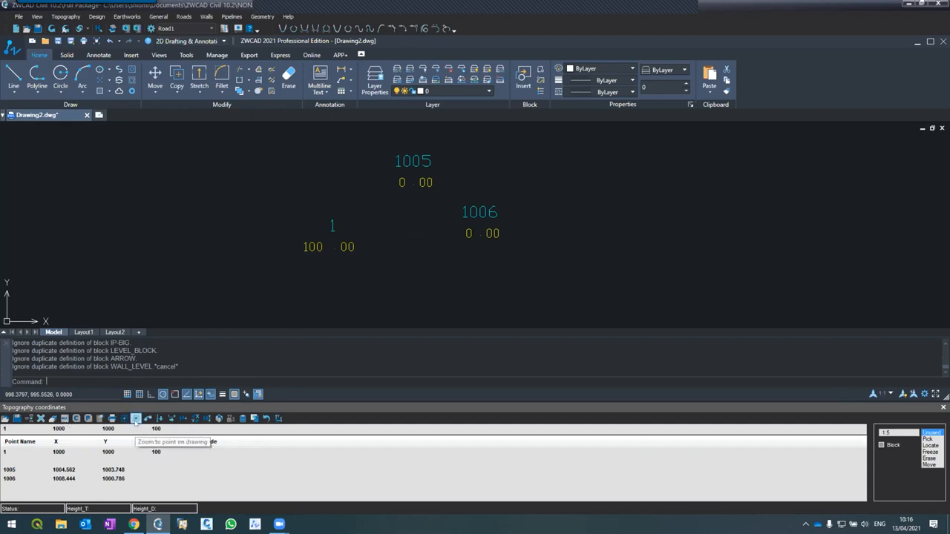
{"action": "left_click", "coordinate": [95, 470]}
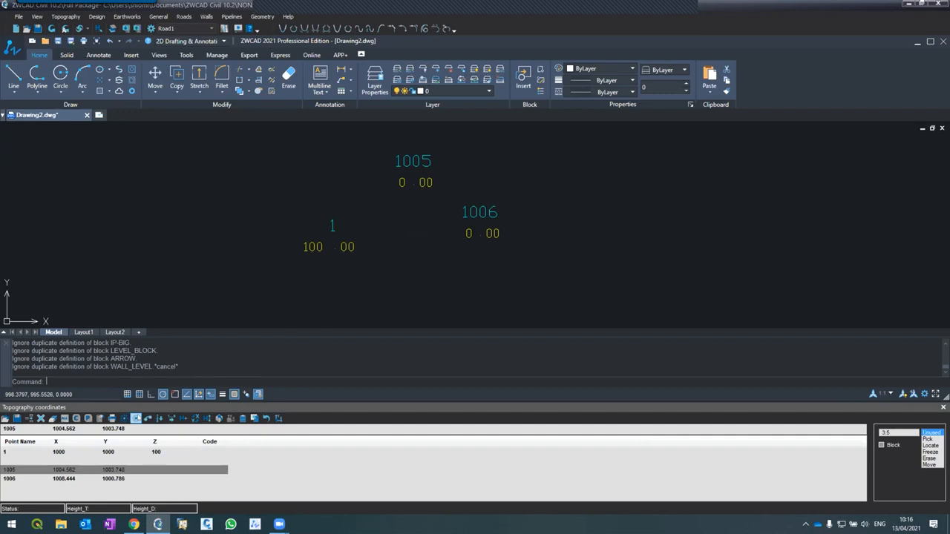
{"action": "left_click", "coordinate": [136, 419]}
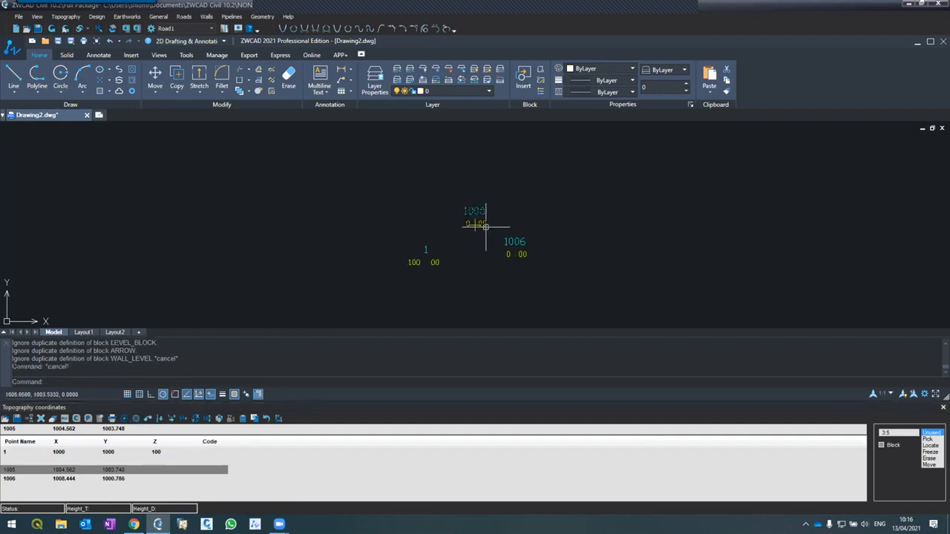
{"action": "scroll", "coordinate": [478, 222], "scroll_direction": "down", "scroll_amount": 3}
{"action": "scroll", "coordinate": [478, 221], "scroll_direction": "down", "scroll_amount": 3}
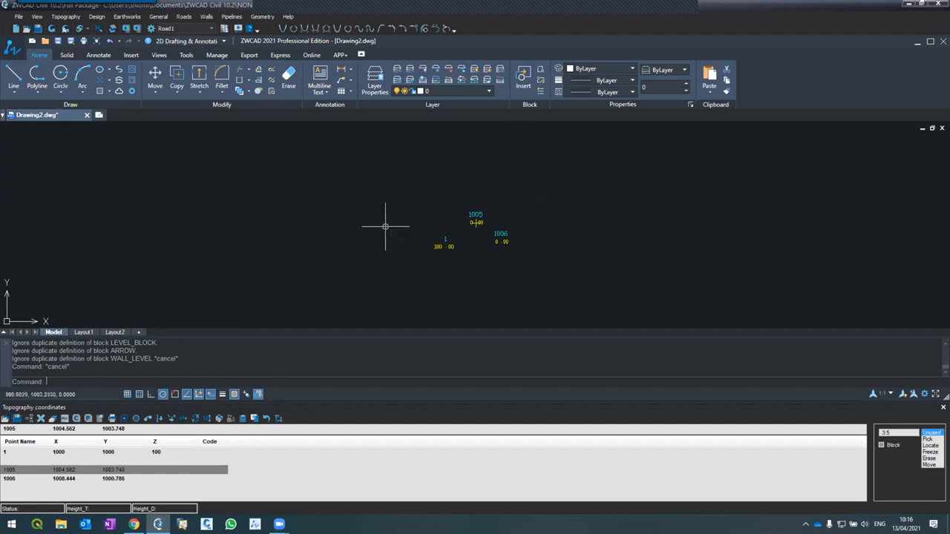
Step: Try to generate topography contours over the full extents at intervals of 0.25 with triangles shown
{"action": "left_click", "coordinate": [72, 16]}
{"action": "left_click", "coordinate": [69, 38]}
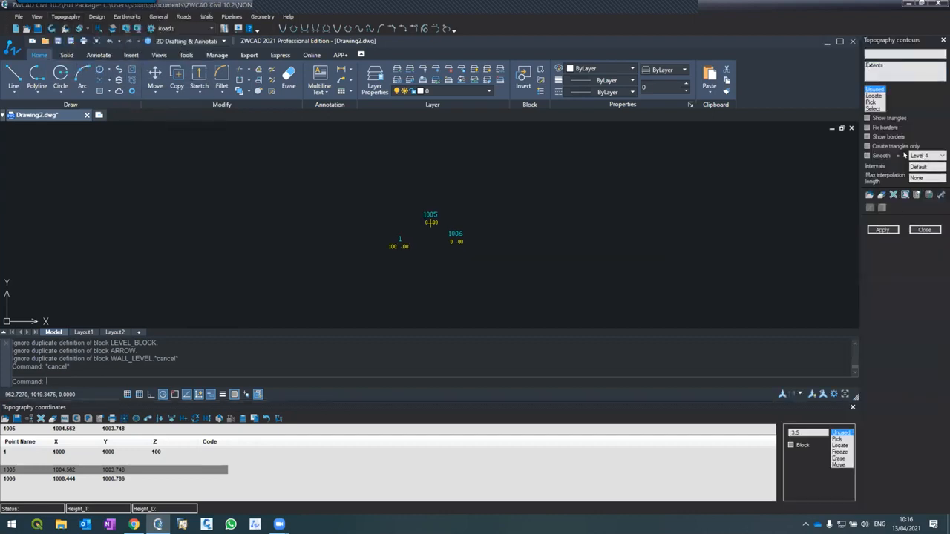
{"action": "double_click", "coordinate": [917, 158]}
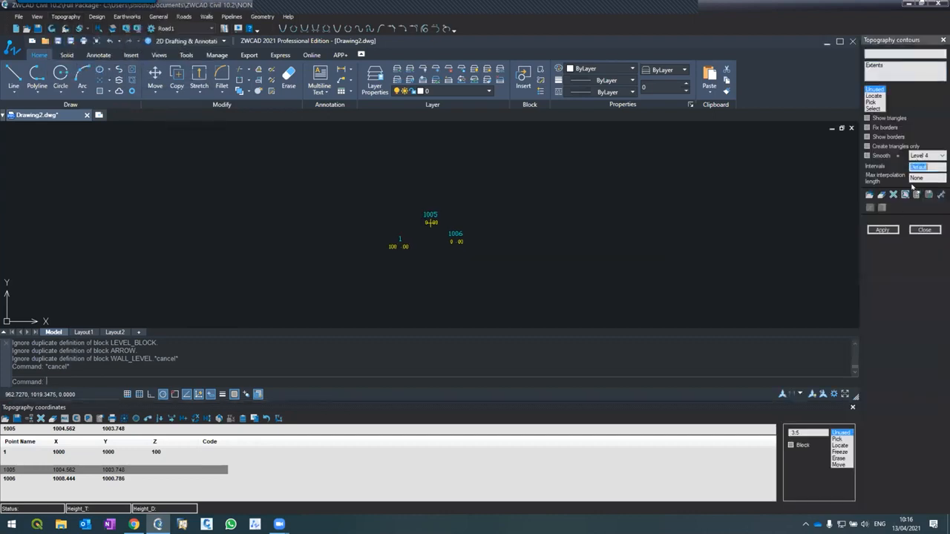
{"action": "type", "text": "0.25"}
{"action": "left_click", "coordinate": [866, 119]}
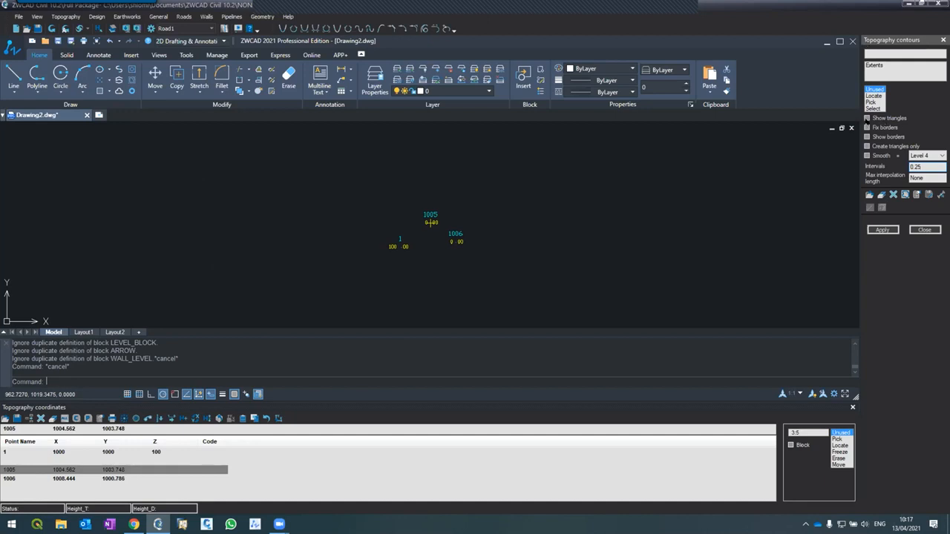
{"action": "left_click", "coordinate": [883, 228]}
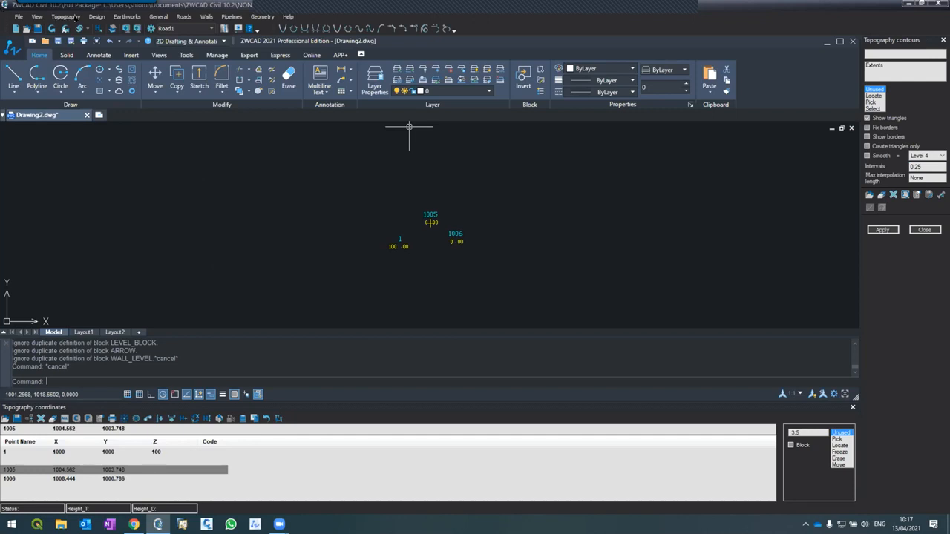
{"action": "left_click", "coordinate": [90, 17]}
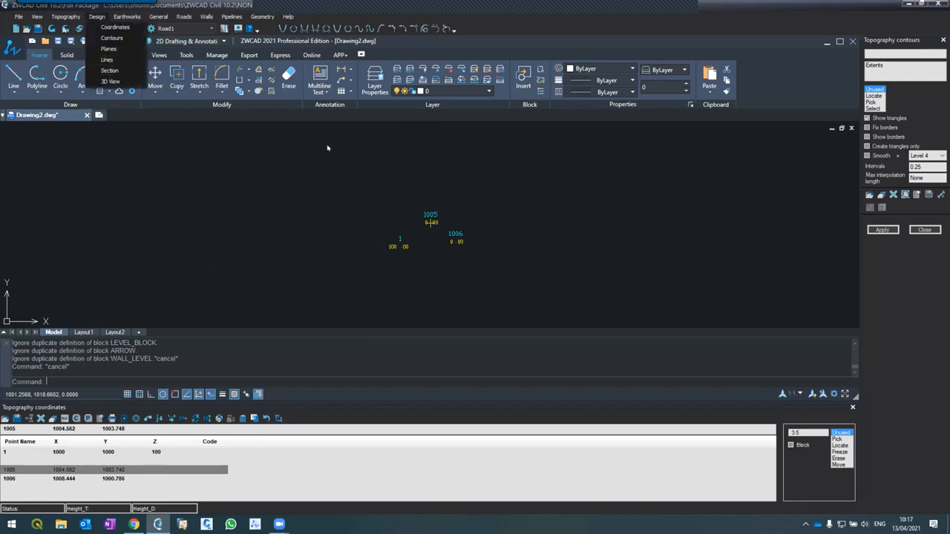
{"action": "left_click", "coordinate": [484, 60]}
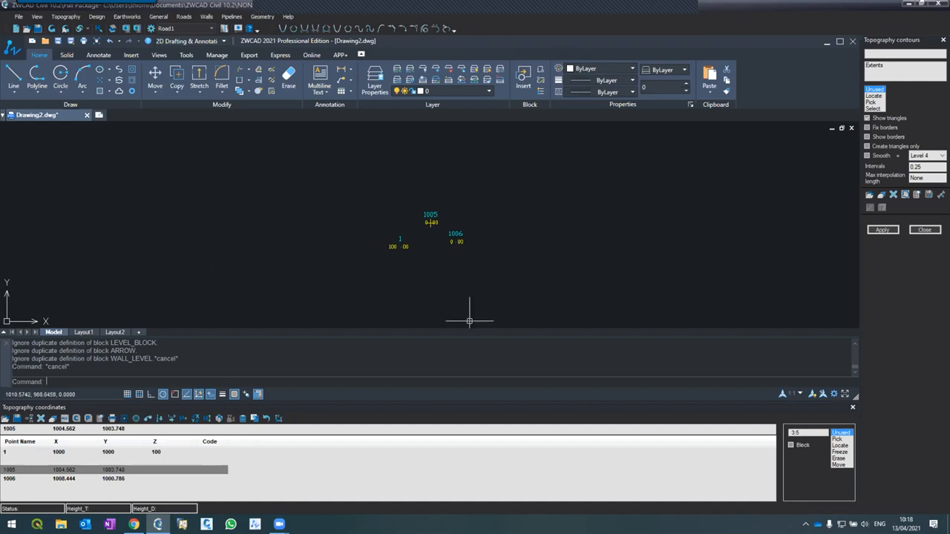
{"action": "mouse_move", "coordinate": [279, 524]}
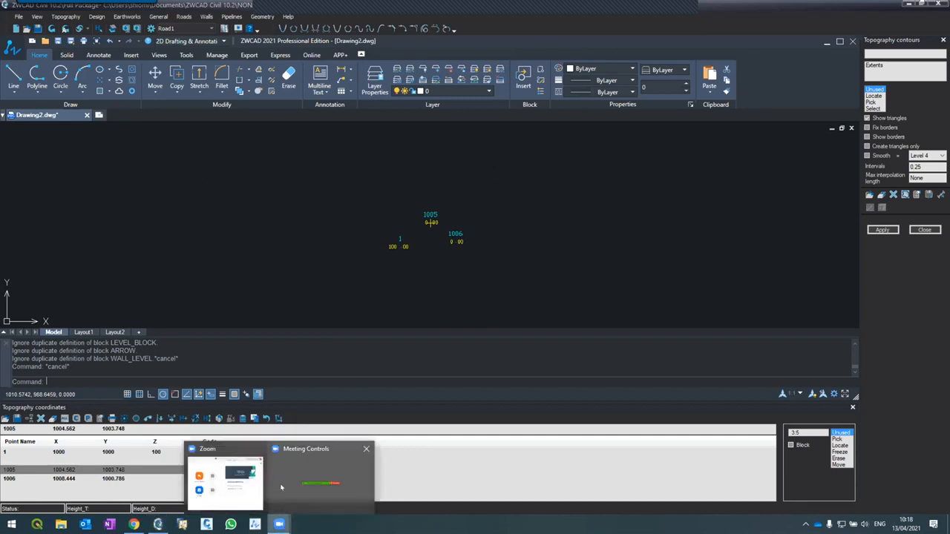
{"action": "left_click", "coordinate": [281, 487]}
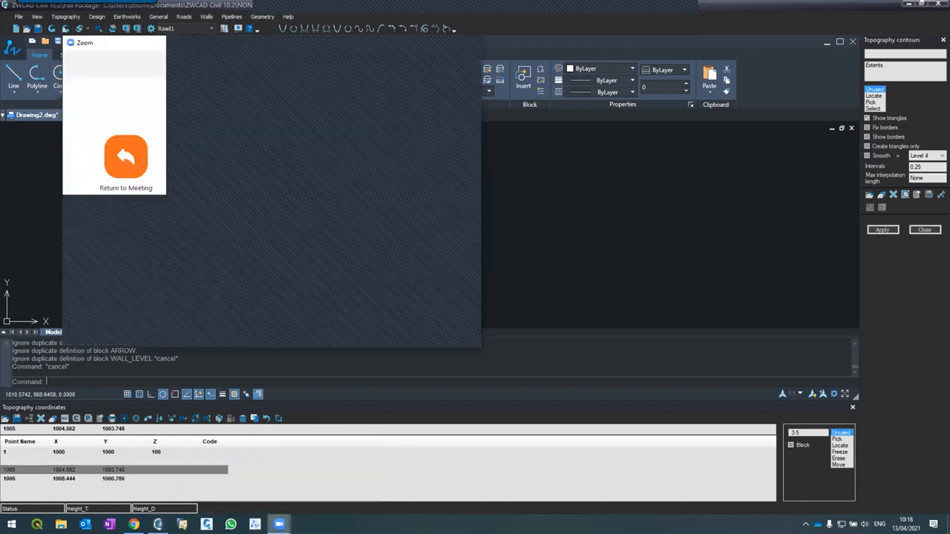
{"action": "left_click", "coordinate": [281, 523]}
{"action": "left_click", "coordinate": [322, 477]}
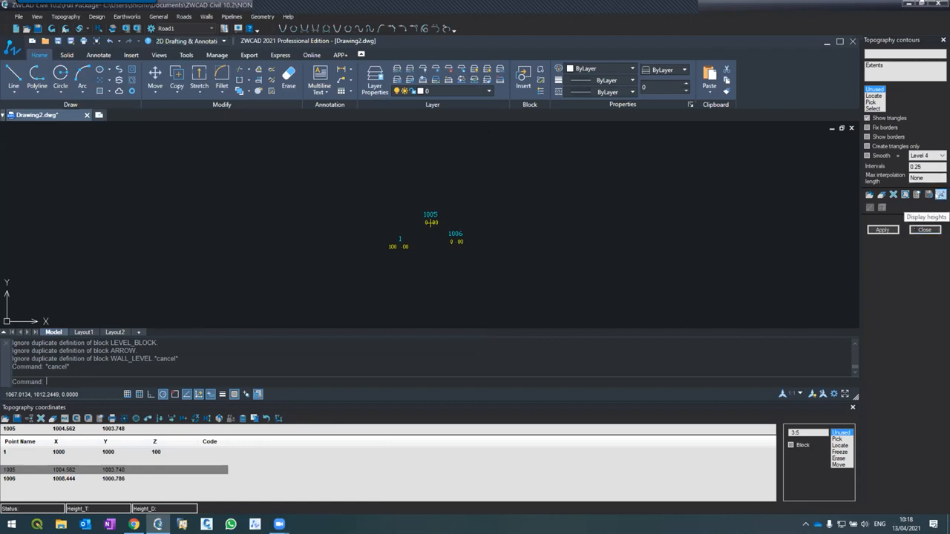
Step: Close the topography contours settings and draw a closed nine-vertex, C-shaped polyline to the left of the three points
{"action": "left_click", "coordinate": [924, 230]}
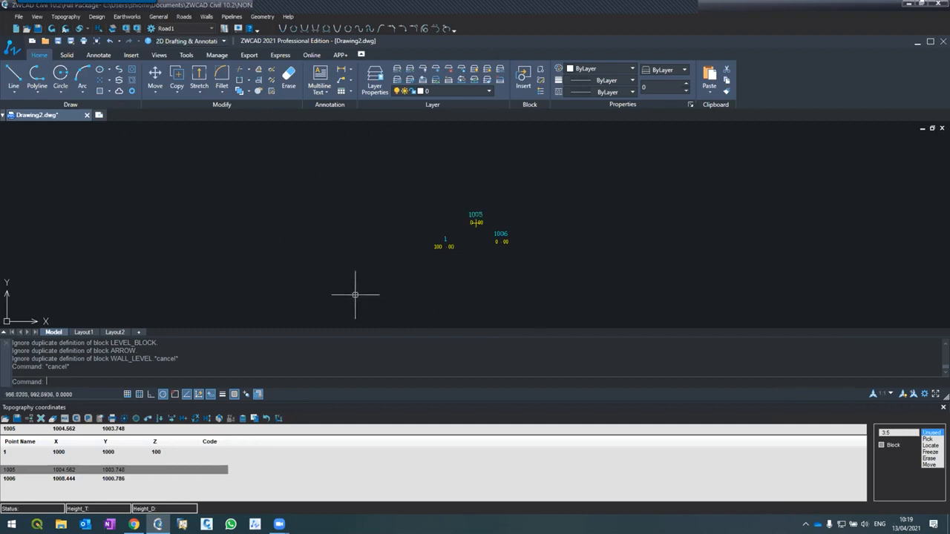
{"action": "type", "text": "pl"}
{"action": "key", "text": "Return"}
{"action": "left_click", "coordinate": [262, 155]}
{"action": "left_click", "coordinate": [358, 209]}
{"action": "left_click", "coordinate": [358, 266]}
{"action": "left_click", "coordinate": [272, 305]}
{"action": "left_click", "coordinate": [206, 306]}
{"action": "left_click", "coordinate": [181, 267]}
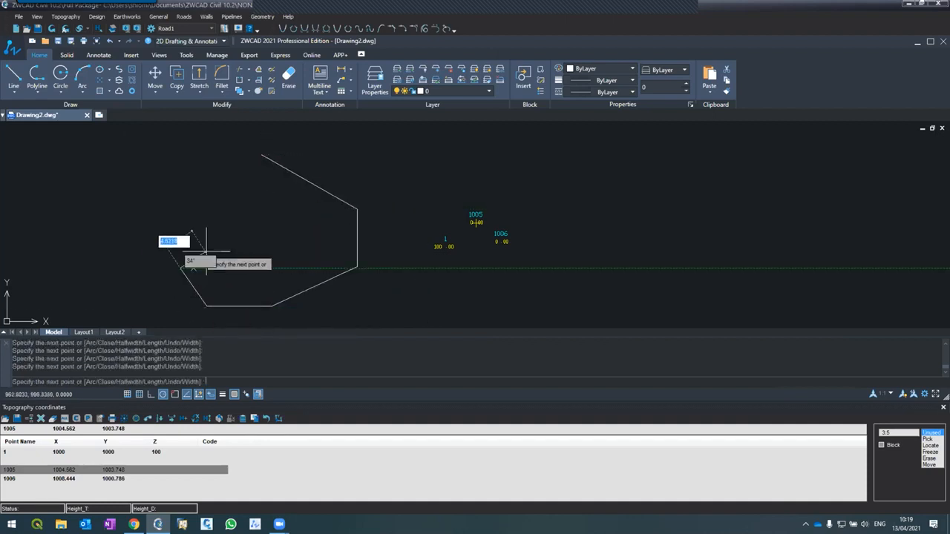
{"action": "left_click", "coordinate": [265, 251]}
{"action": "left_click", "coordinate": [288, 209]}
{"action": "left_click", "coordinate": [234, 180]}
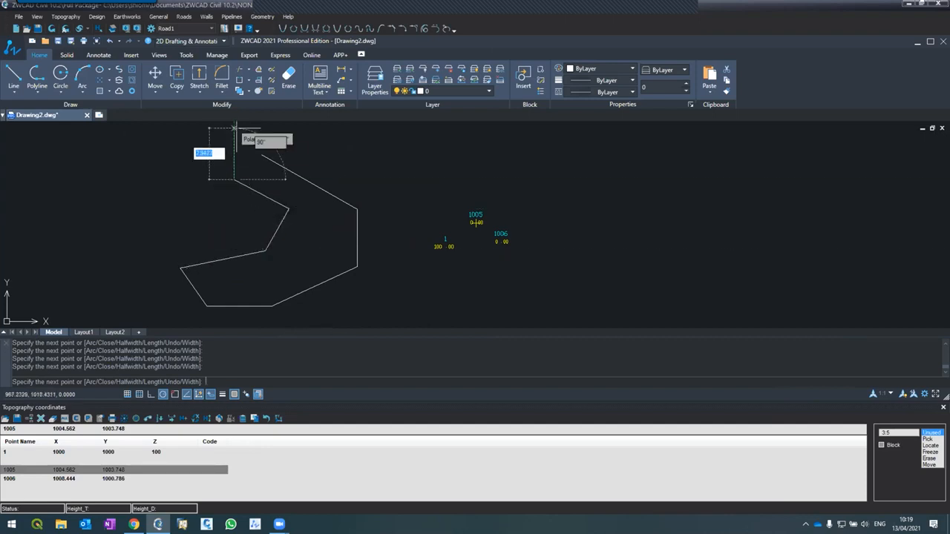
{"action": "type", "text": "c"}
{"action": "key", "text": "Return"}
Step: Draw an open four-vertex polyline running lengthwise through the closed C-shaped polyline and extending past both of its ends
{"action": "type", "text": "pl"}
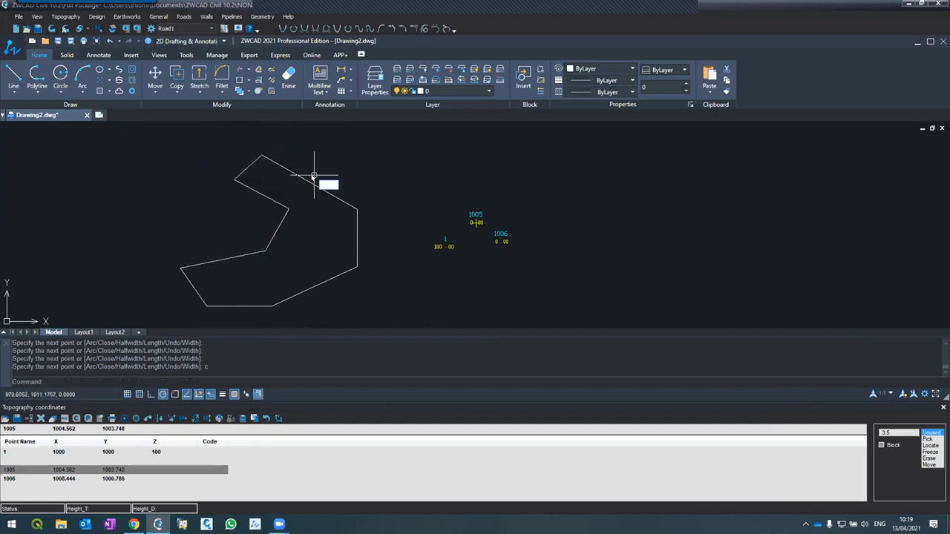
{"action": "key", "text": "Return"}
{"action": "left_click", "coordinate": [210, 149]}
{"action": "left_click", "coordinate": [322, 214]}
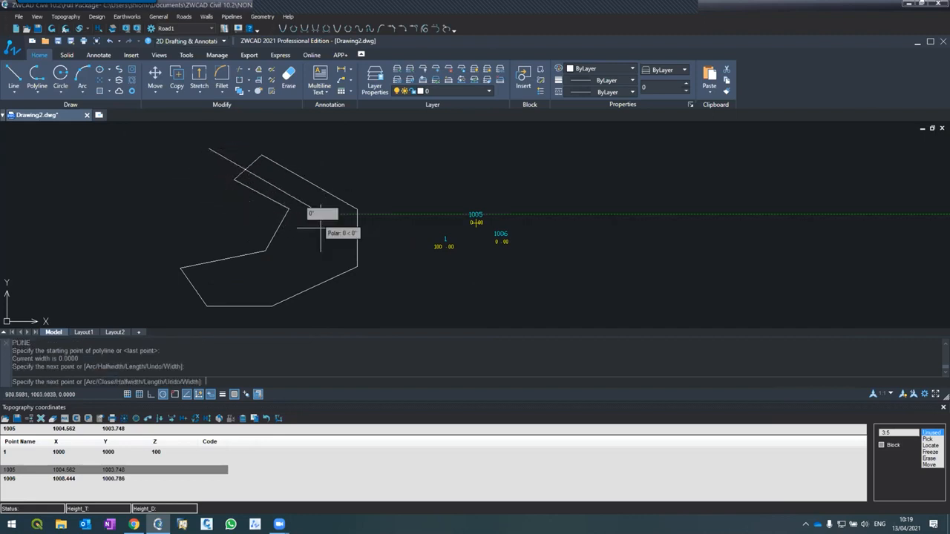
{"action": "left_click", "coordinate": [303, 264]}
{"action": "left_click", "coordinate": [164, 310]}
{"action": "key", "text": "Return"}
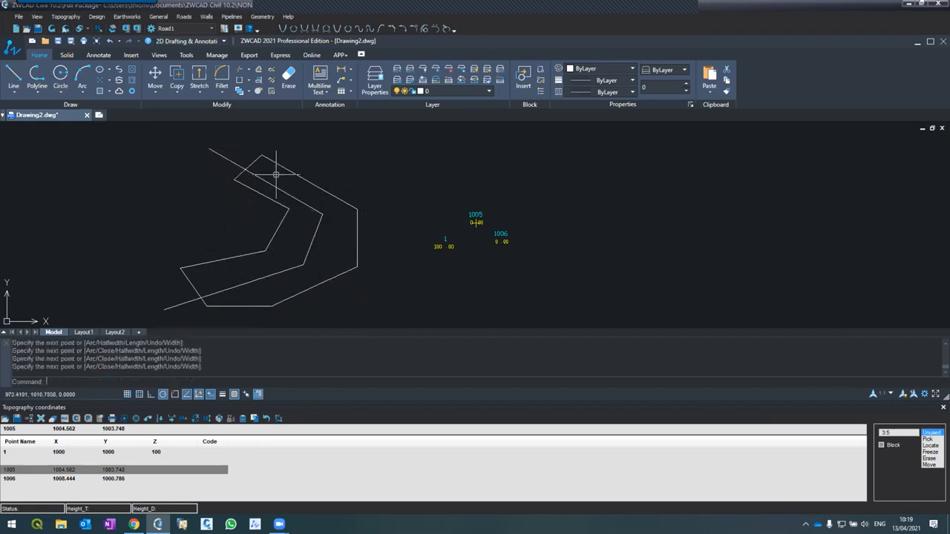
{"action": "left_click", "coordinate": [260, 159]}
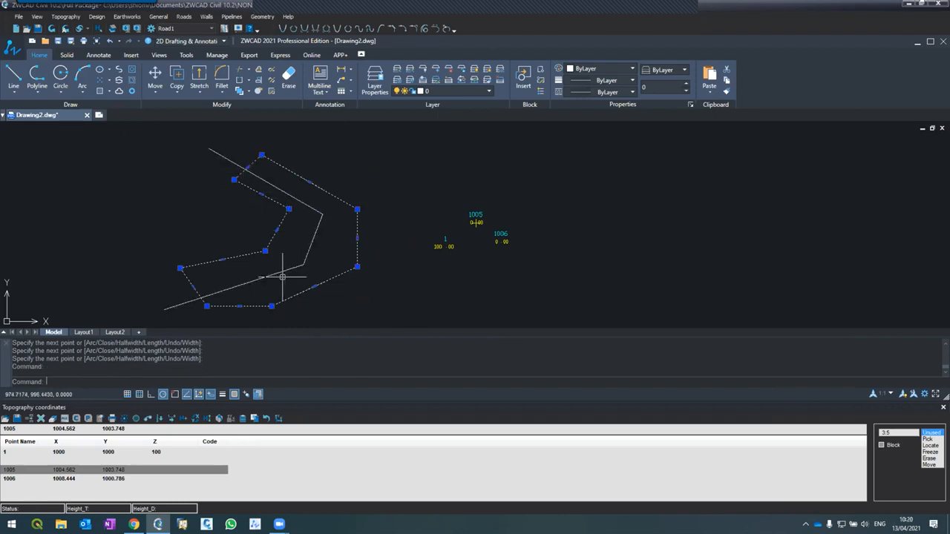
{"action": "key", "text": "Escape"}
{"action": "key", "text": "Escape"}
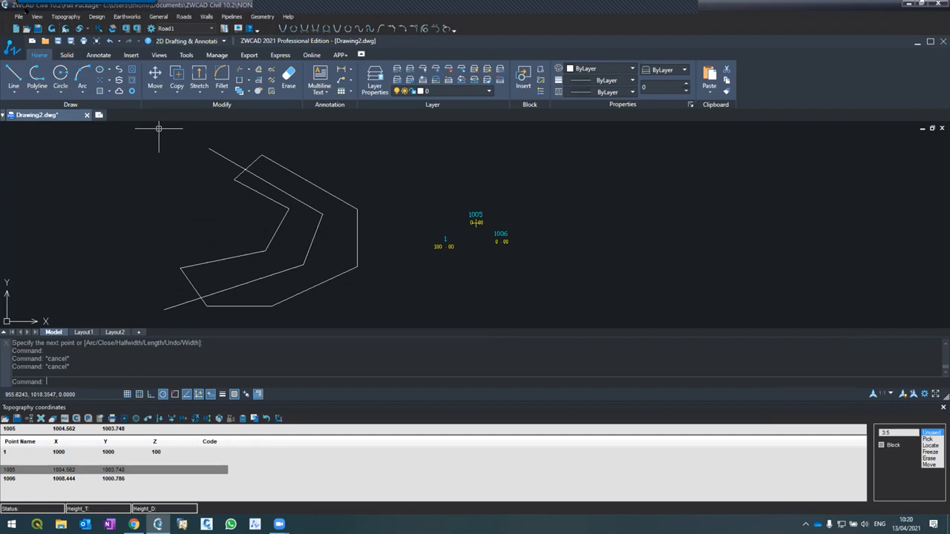
Step: Start a new project without saving the NONAME project, and browse to the Projects folder on drive C
{"action": "left_click", "coordinate": [18, 16]}
{"action": "left_click", "coordinate": [37, 23]}
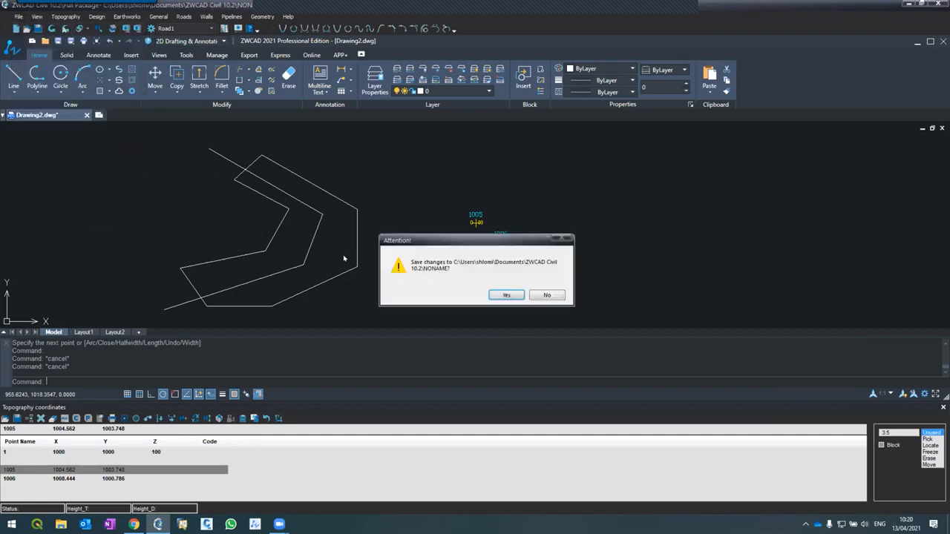
{"action": "left_click", "coordinate": [547, 295]}
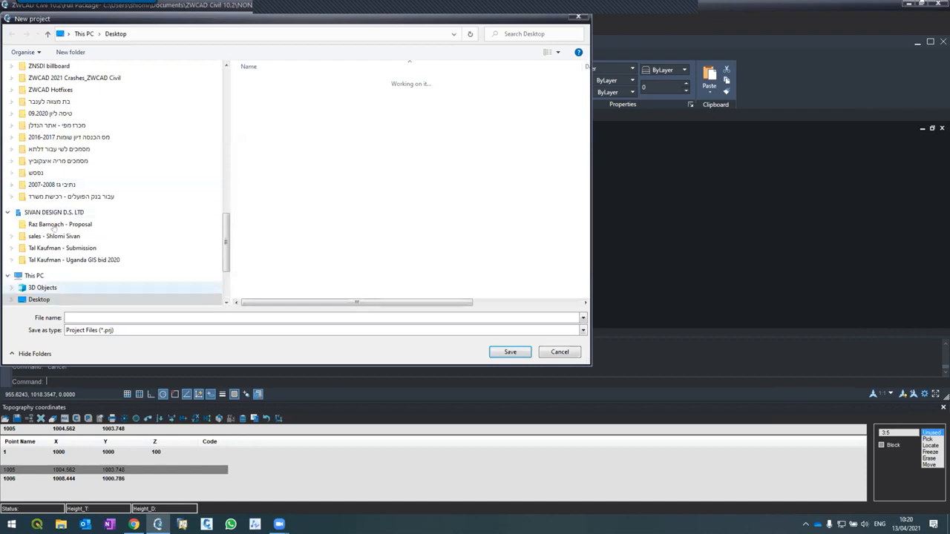
{"action": "scroll", "coordinate": [52, 267], "scroll_direction": "down", "scroll_amount": 2}
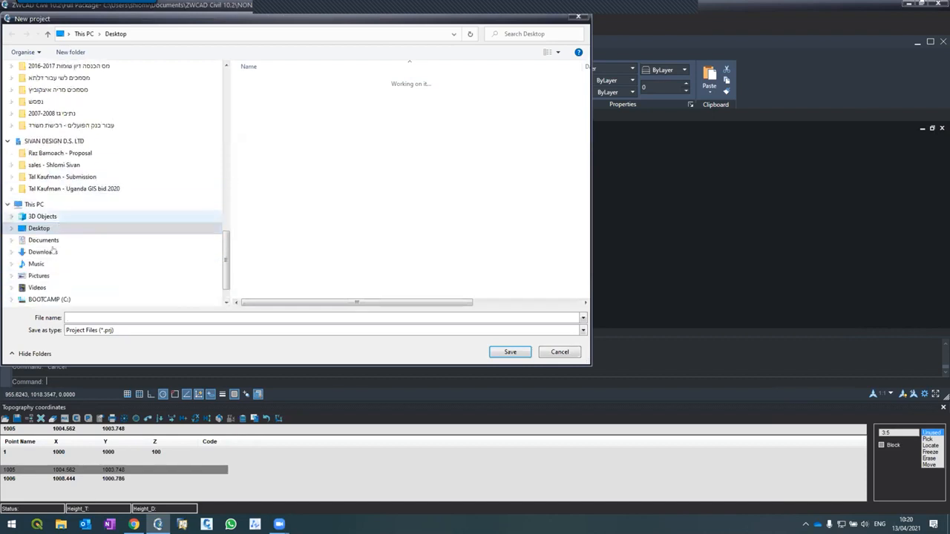
{"action": "left_click", "coordinate": [48, 297]}
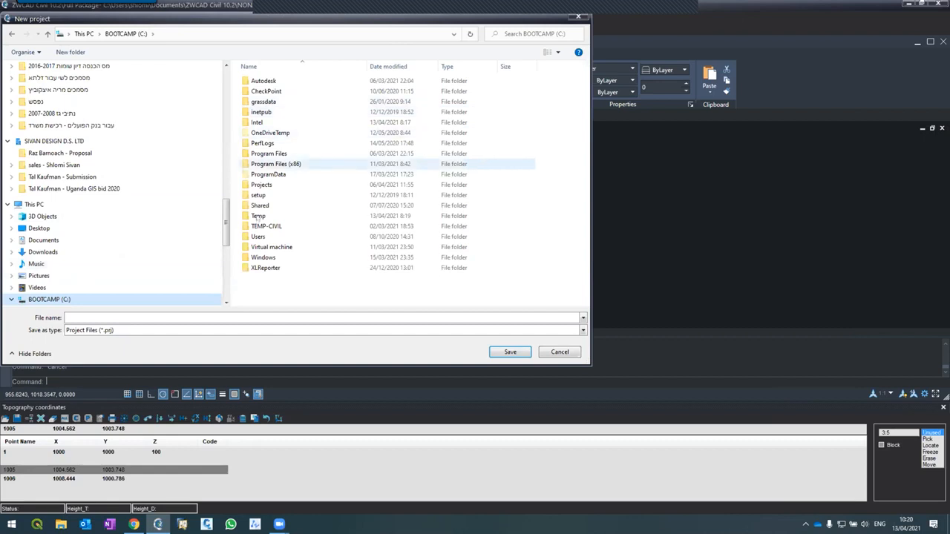
{"action": "double_click", "coordinate": [261, 184]}
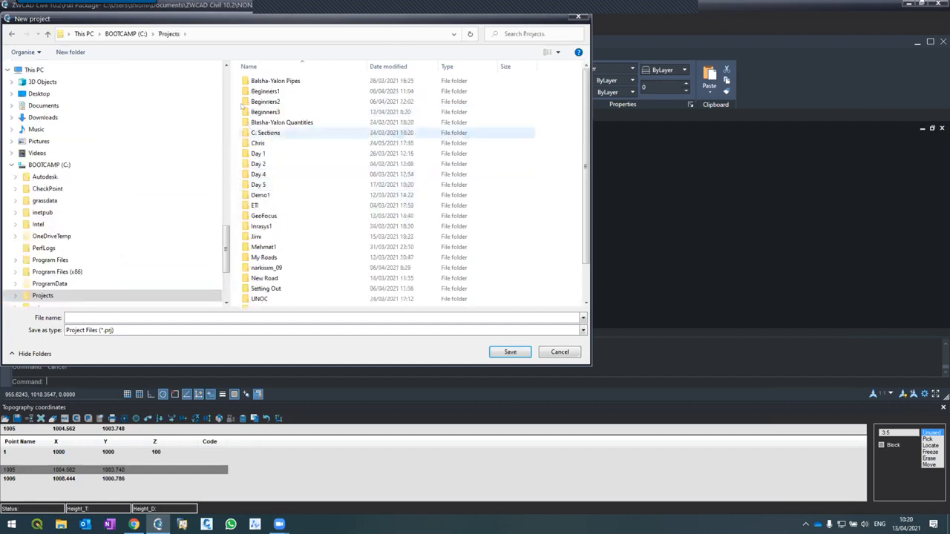
Step: Create a folder named Beginners4 inside Projects and open it as the new project's location
{"action": "left_click", "coordinate": [70, 52]}
{"action": "type", "text": "Beginners4"}
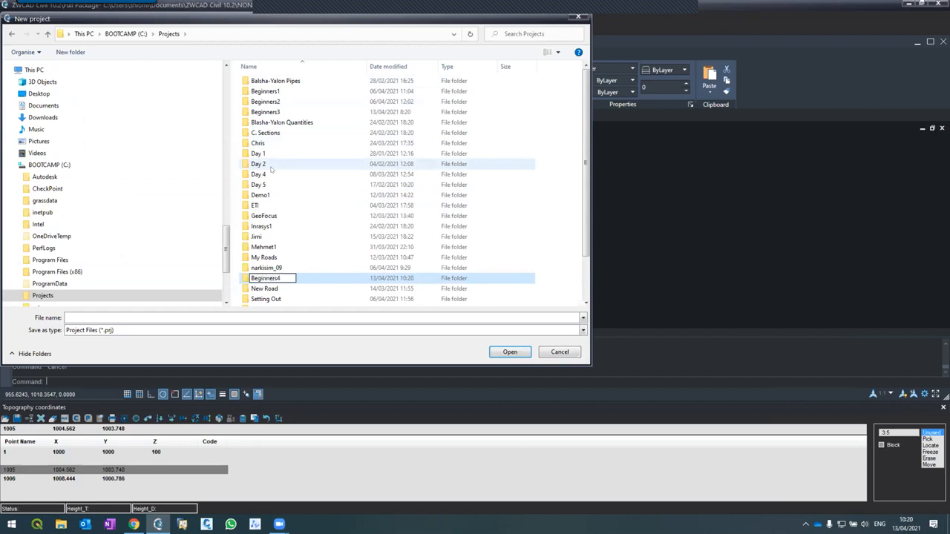
{"action": "key", "text": "Return"}
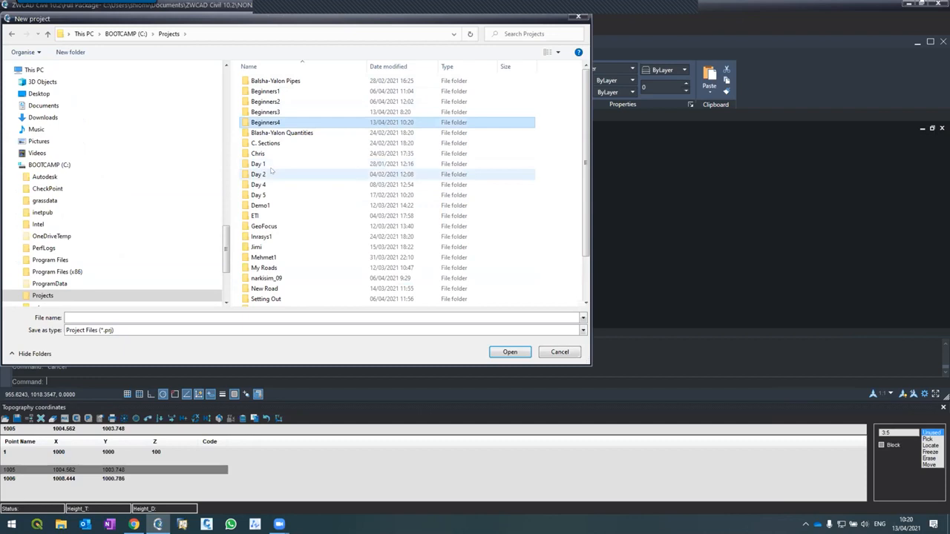
{"action": "key", "text": "Return"}
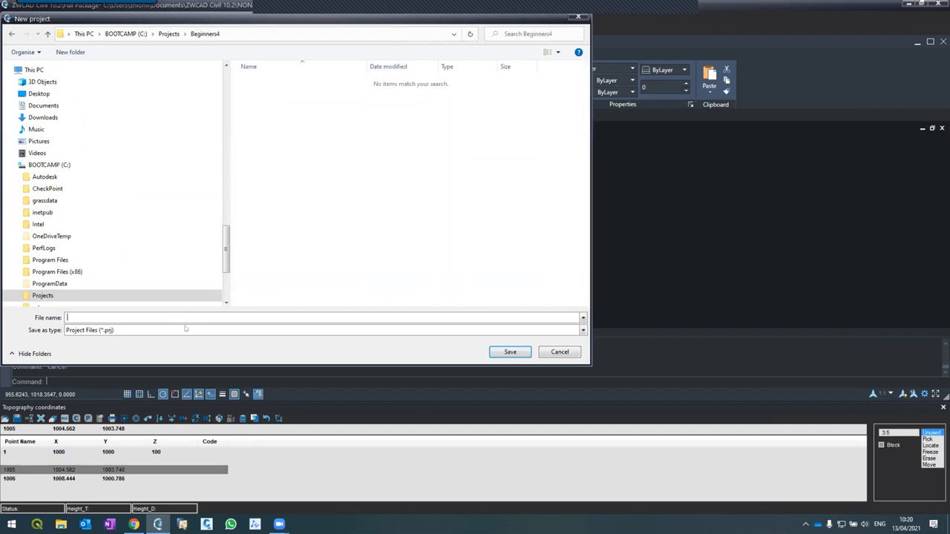
Step: Save the new project as Beginners4 and agree to save the changes to Drawing2.dwg
{"action": "type", "text": "Beginners"}
{"action": "key", "text": "Return"}
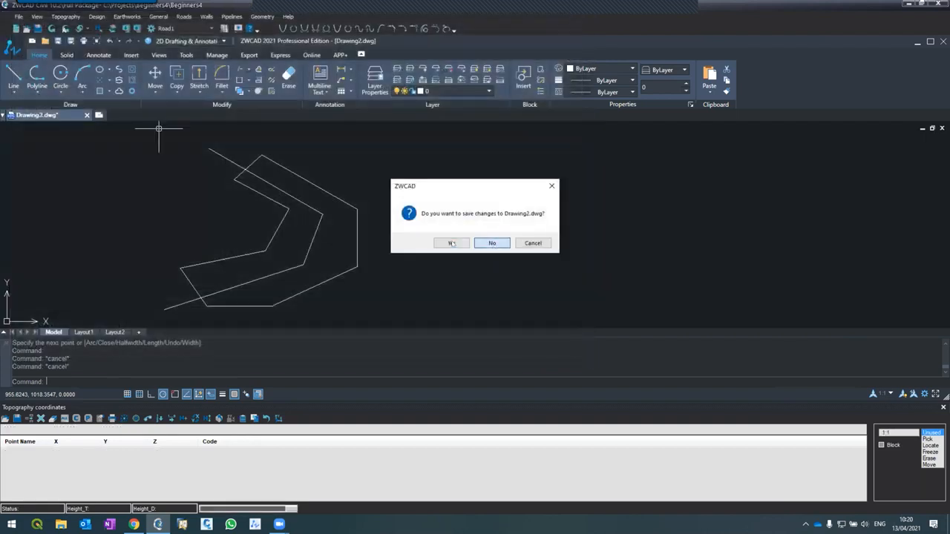
{"action": "left_click", "coordinate": [451, 243]}
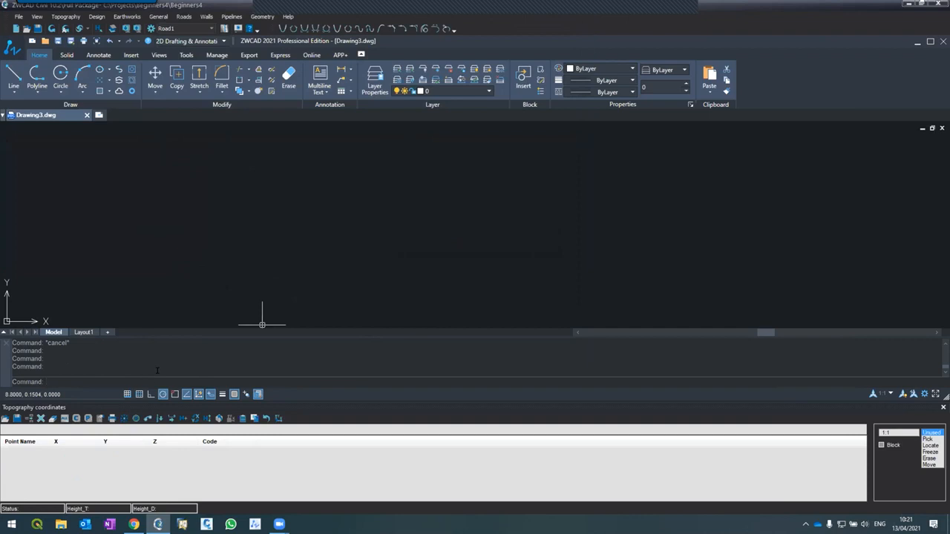
Step: Zoom the empty drawing to a window with corners at 1000,1000 and 1500,1500
{"action": "type", "text": "z"}
{"action": "key", "text": "Return"}
{"action": "type", "text": "w"}
{"action": "key", "text": "Return"}
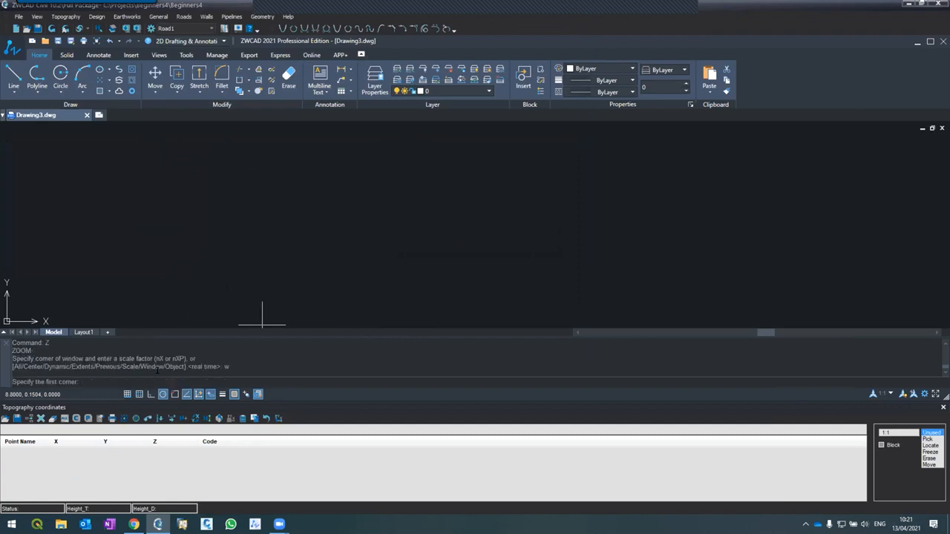
{"action": "type", "text": "1000,1000"}
{"action": "key", "text": "Return"}
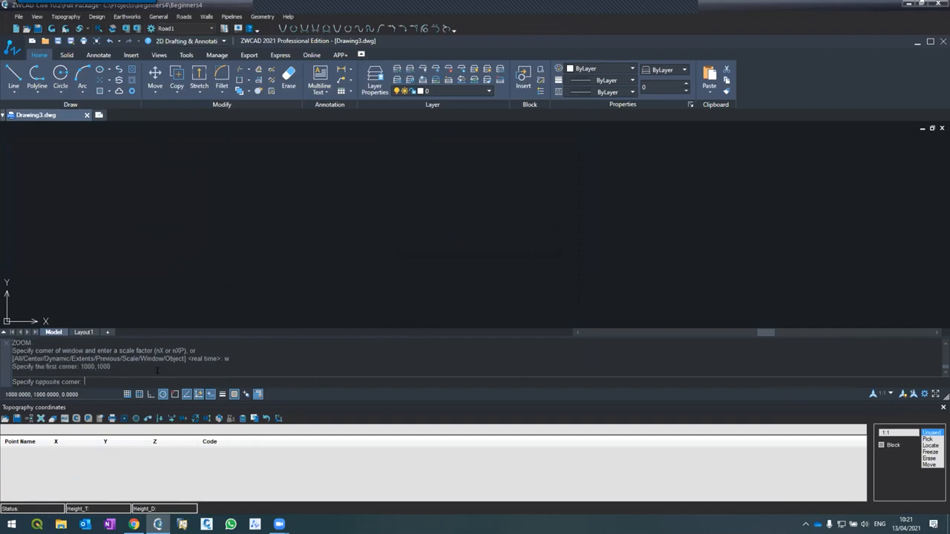
{"action": "type", "text": "150"}
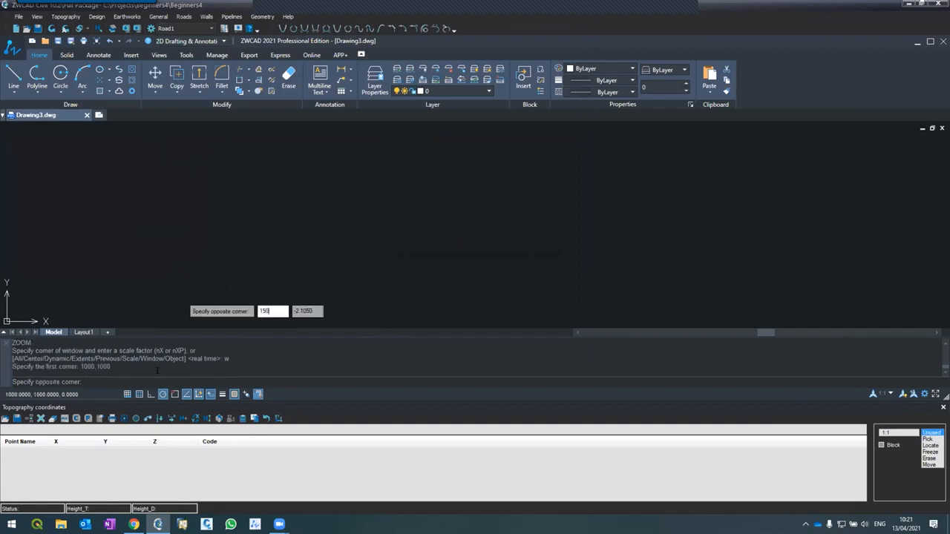
{"action": "type", "text": "0,1500"}
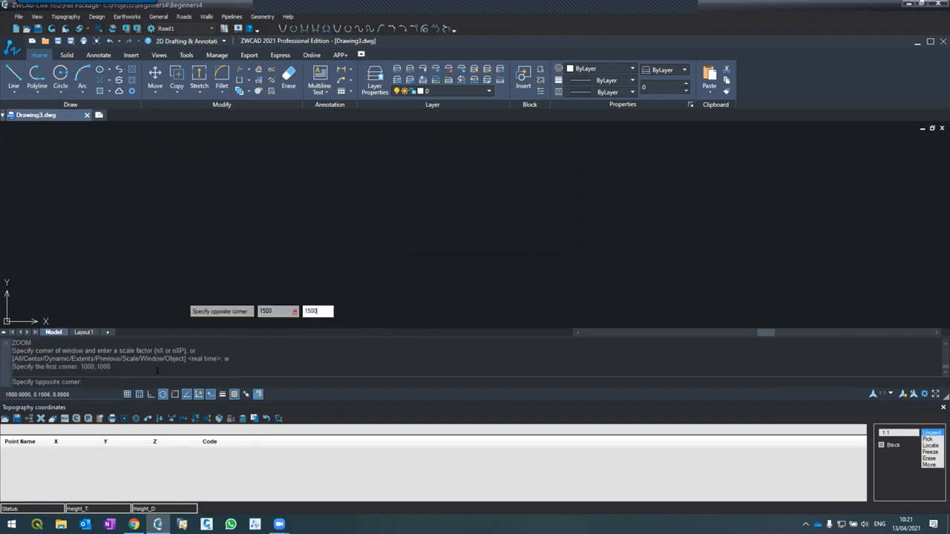
{"action": "key", "text": "Return"}
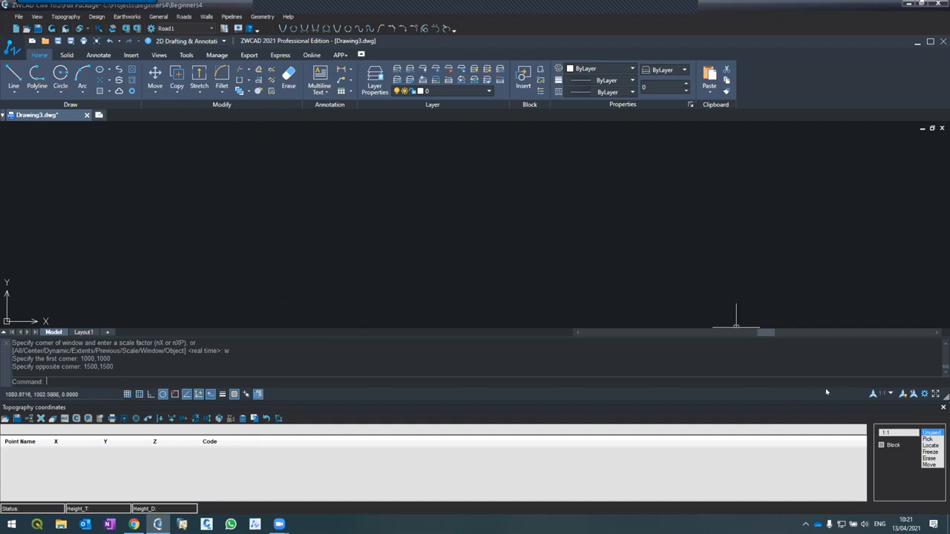
Step: Pick a row of three topography points at about X 1183, Y 1048; X 1212, Y 1035; and X 1243, Y 1021
{"action": "left_click", "coordinate": [927, 439]}
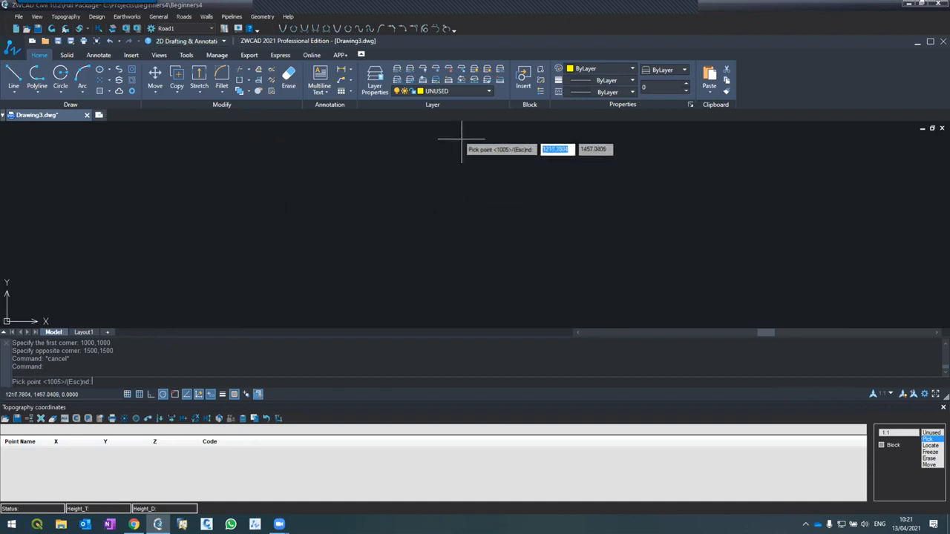
{"action": "left_click", "coordinate": [447, 306]}
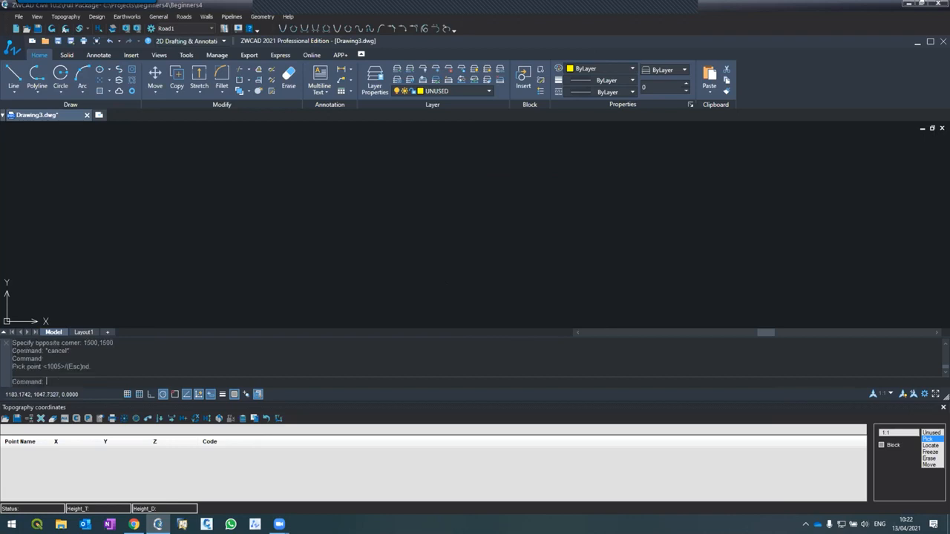
{"action": "left_click", "coordinate": [462, 314]}
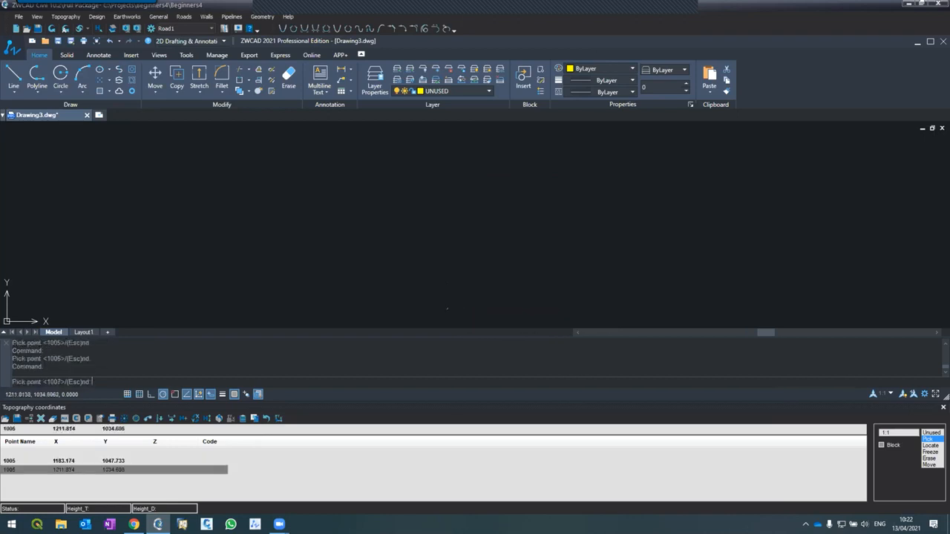
{"action": "left_click", "coordinate": [472, 319]}
Step: Pick a second row of topography points at about X 1205, Y 1092; X 1227, Y 1080; and X 1254, Y 1068
{"action": "scroll", "coordinate": [448, 322], "scroll_direction": "up", "scroll_amount": 4}
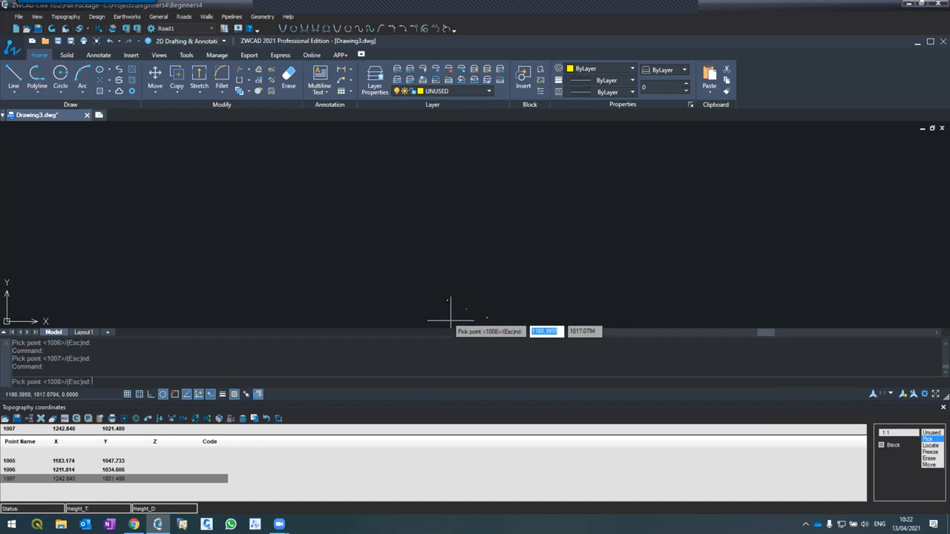
{"action": "scroll", "coordinate": [451, 273], "scroll_direction": "down", "scroll_amount": 2}
{"action": "scroll", "coordinate": [463, 282], "scroll_direction": "up", "scroll_amount": 2}
{"action": "scroll", "coordinate": [461, 238], "scroll_direction": "down", "scroll_amount": 2}
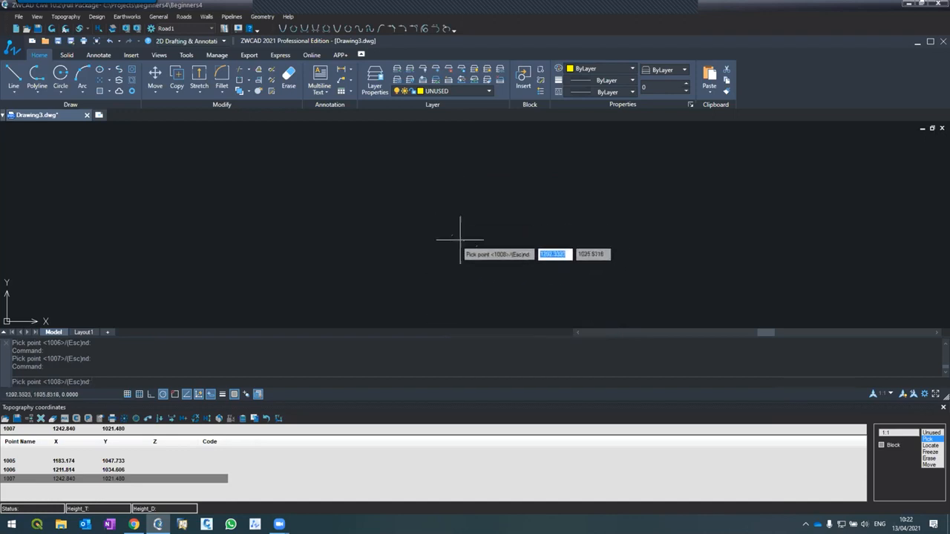
{"action": "left_click", "coordinate": [460, 218]}
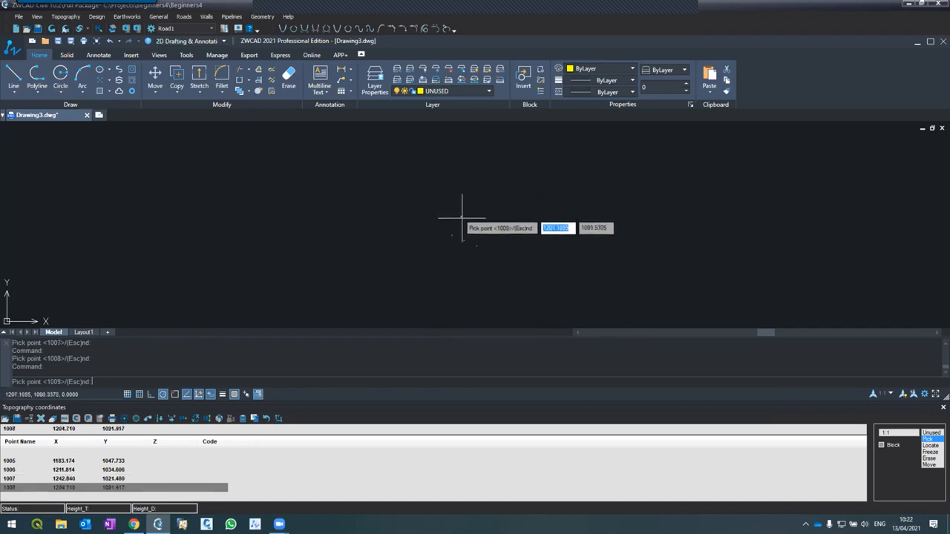
{"action": "left_click", "coordinate": [470, 222]}
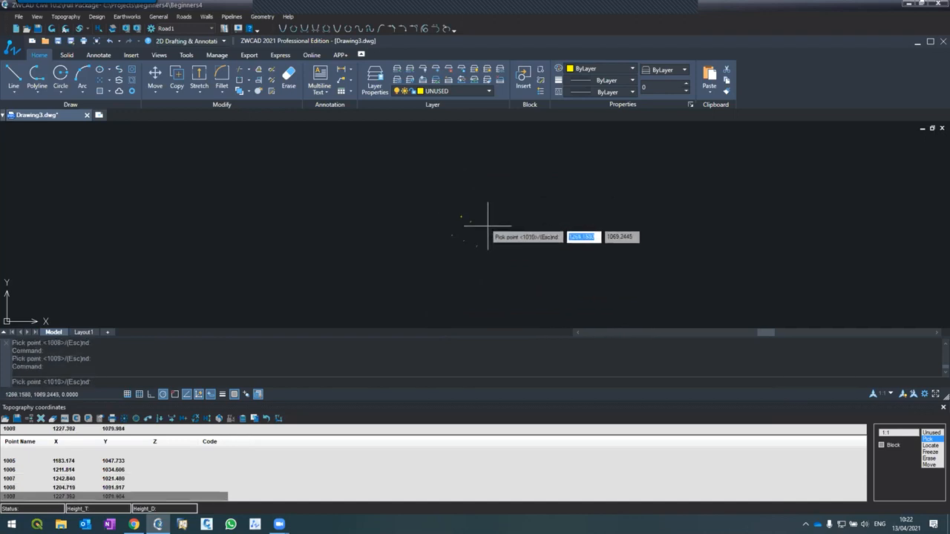
{"action": "left_click", "coordinate": [481, 225]}
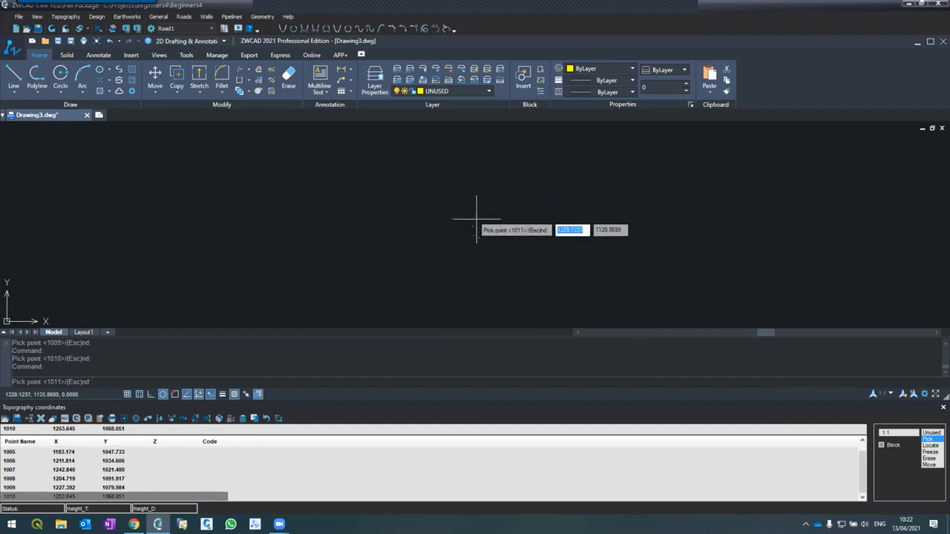
Step: Pick six more topography points in two rows of three, spanning about X 1186 to 1262 and Y 1114 to 1172
{"action": "left_click", "coordinate": [473, 220]}
{"action": "left_click", "coordinate": [481, 222]}
{"action": "left_click", "coordinate": [487, 224]}
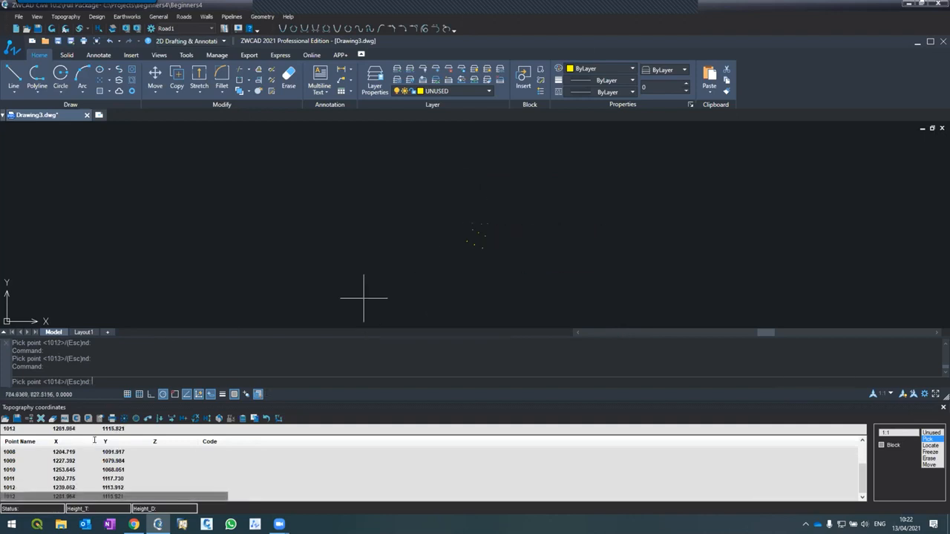
{"action": "scroll", "coordinate": [453, 213], "scroll_direction": "up", "scroll_amount": 3}
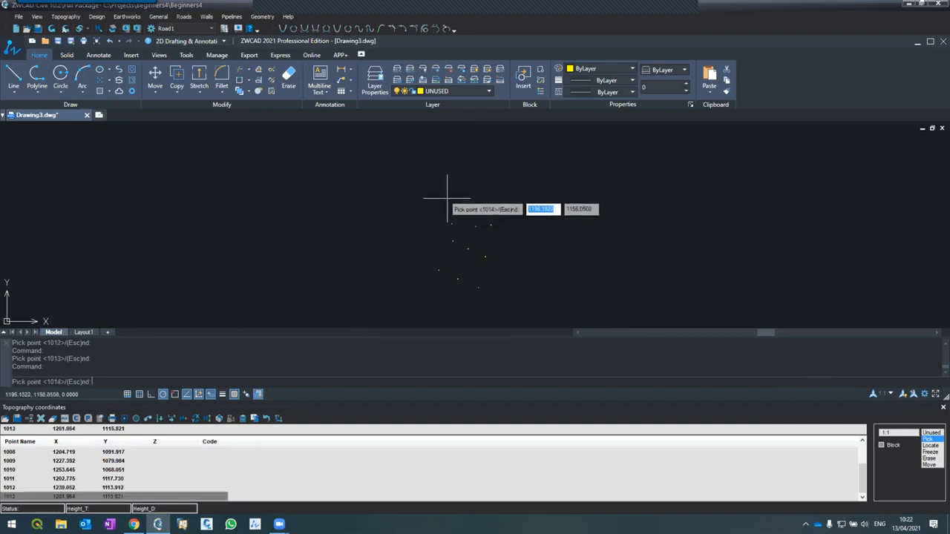
{"action": "left_click", "coordinate": [439, 198]}
{"action": "left_click", "coordinate": [455, 200]}
{"action": "left_click", "coordinate": [472, 187]}
Step: Continue the strip with two further rows of three topography points, spanning about X 1127 to 1201 and Y 1182 to 1240
{"action": "left_click", "coordinate": [420, 180]}
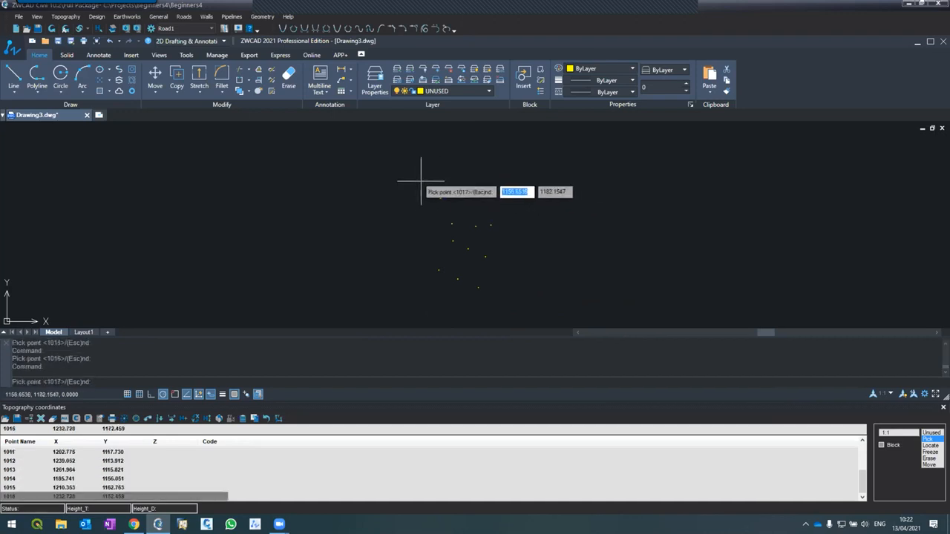
{"action": "left_click", "coordinate": [439, 173]}
{"action": "left_click", "coordinate": [451, 159]}
{"action": "left_click", "coordinate": [401, 169]}
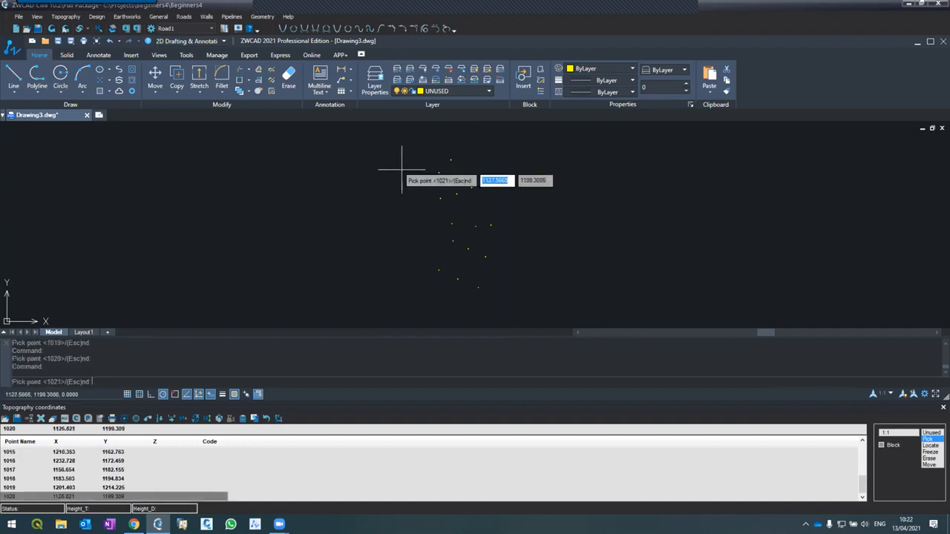
{"action": "left_click", "coordinate": [413, 158]}
{"action": "left_click", "coordinate": [420, 143]}
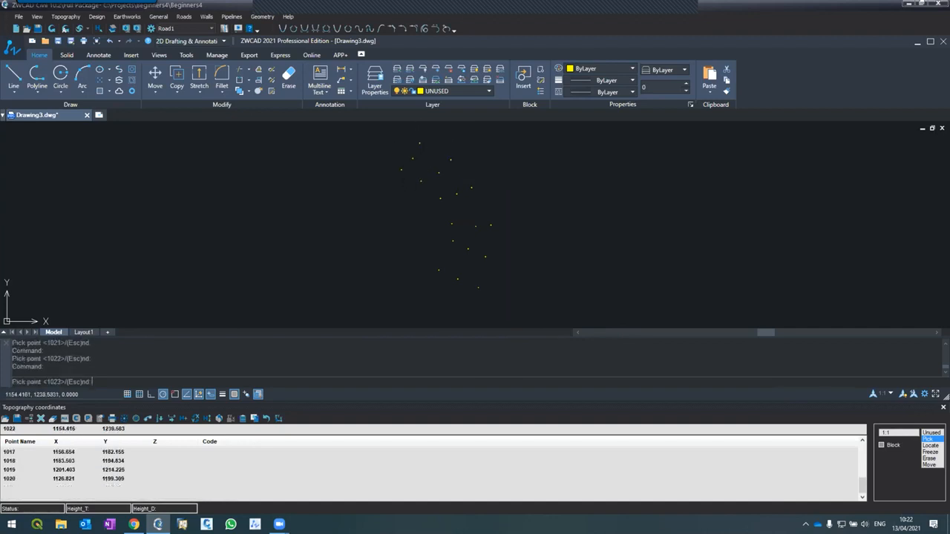
Step: Pick a last row of topography points at about X 1099, Y 1202; X 1101, Y 1228; and X 1110, Y 1249, and end picking
{"action": "left_click", "coordinate": [383, 168]}
{"action": "left_click", "coordinate": [384, 150]}
{"action": "left_click", "coordinate": [389, 136]}
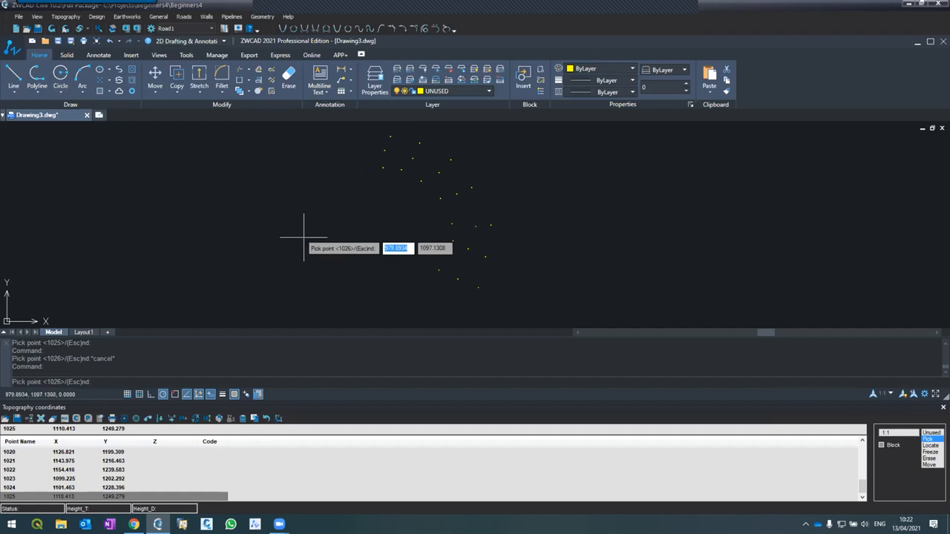
{"action": "key", "text": "Escape"}
{"action": "key", "text": "Escape"}
{"action": "key", "text": "Escape"}
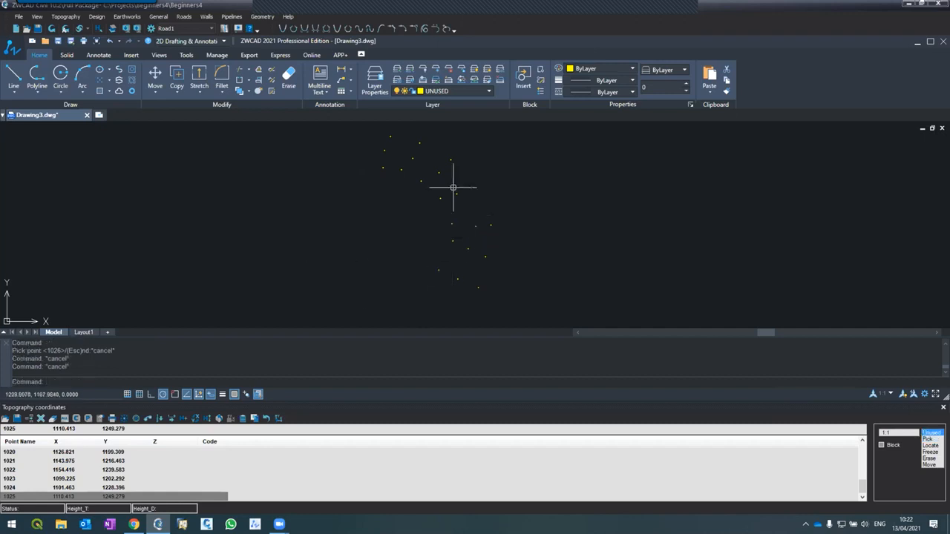
Step: Build the drawing from the picked topography points and view the name and height labels of points 1005 to 1007
{"action": "left_click", "coordinate": [51, 28]}
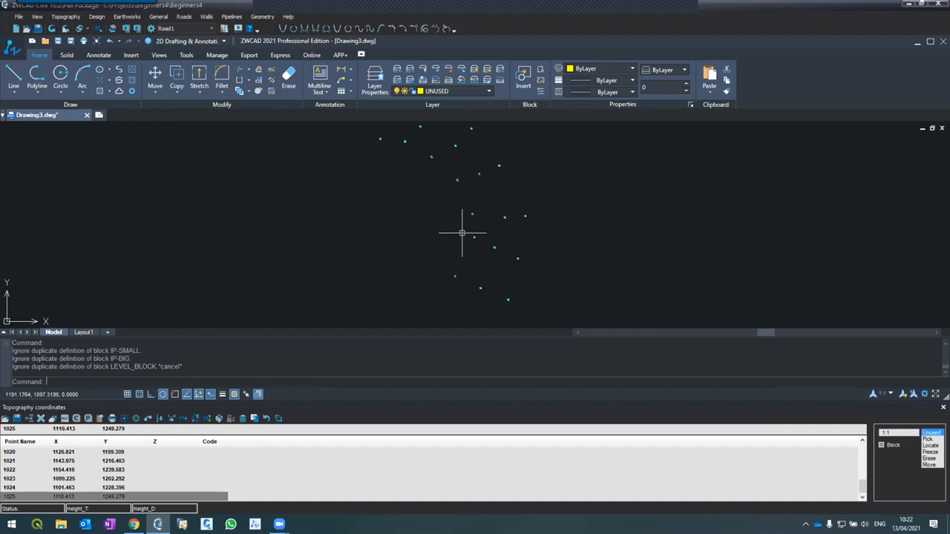
{"action": "scroll", "coordinate": [463, 249], "scroll_direction": "down", "scroll_amount": 2}
{"action": "scroll", "coordinate": [464, 275], "scroll_direction": "up", "scroll_amount": 2}
{"action": "scroll", "coordinate": [464, 279], "scroll_direction": "up", "scroll_amount": 3}
{"action": "scroll", "coordinate": [466, 283], "scroll_direction": "up", "scroll_amount": 2}
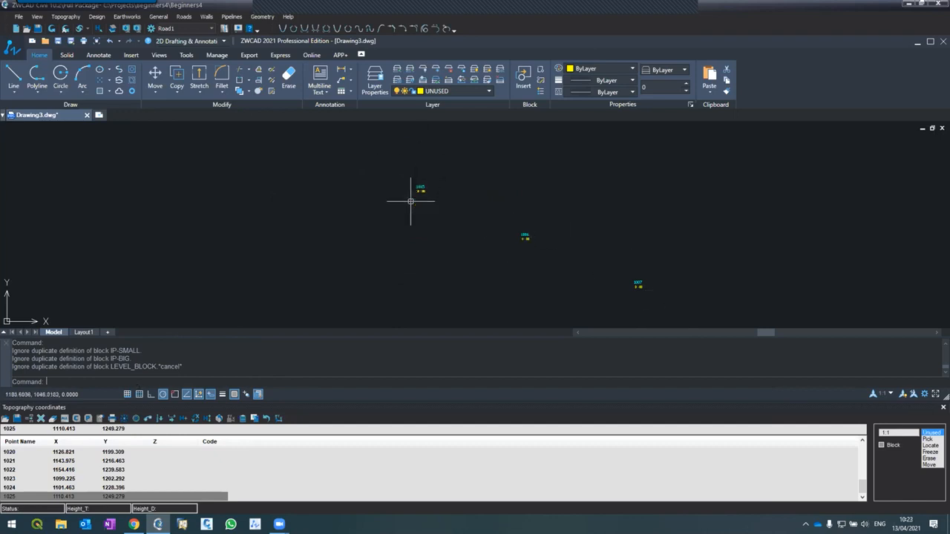
Step: Set the Z height of topography points 1005, 1006 and 1007 to 100 and rebuild the drawing
{"action": "scroll", "coordinate": [862, 440], "scroll_direction": "up", "scroll_amount": 5}
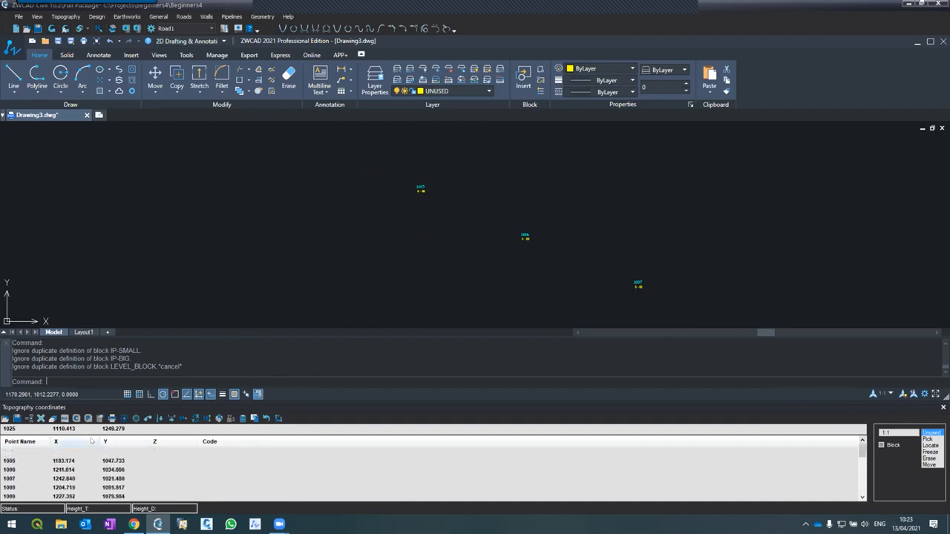
{"action": "left_click", "coordinate": [120, 461]}
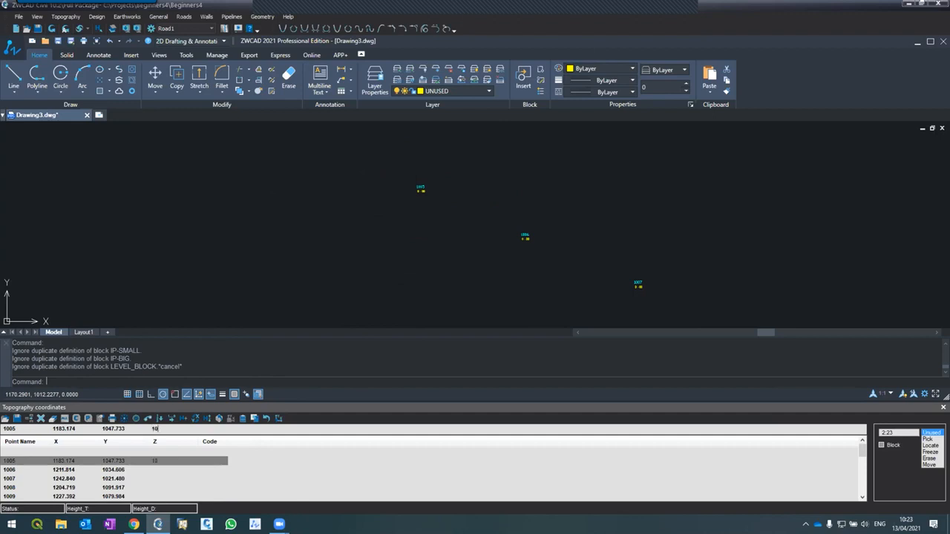
{"action": "key", "text": "Return"}
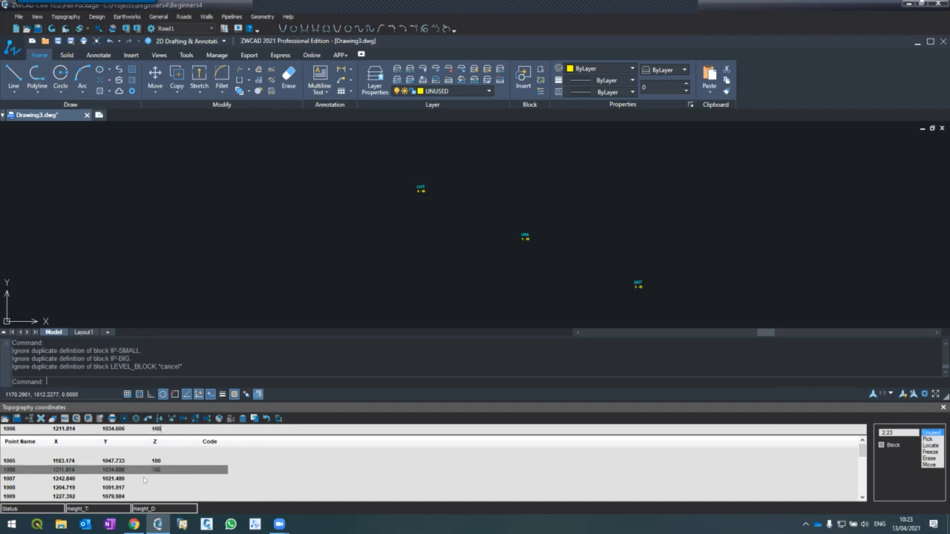
{"action": "key", "text": "Return"}
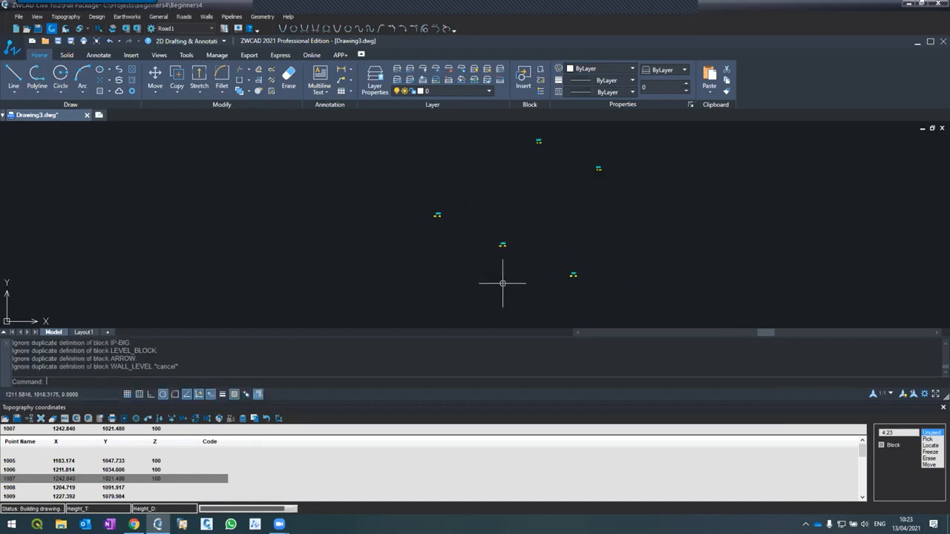
Step: Set the Z heights of points 1008, 1009 and 1010 to 101, 101.5 and 101, and rebuild the drawing
{"action": "scroll", "coordinate": [502, 280], "scroll_direction": "down", "scroll_amount": 1}
{"action": "scroll", "coordinate": [496, 195], "scroll_direction": "up", "scroll_amount": 2}
{"action": "scroll", "coordinate": [485, 215], "scroll_direction": "down", "scroll_amount": 1}
{"action": "scroll", "coordinate": [503, 169], "scroll_direction": "up", "scroll_amount": 1}
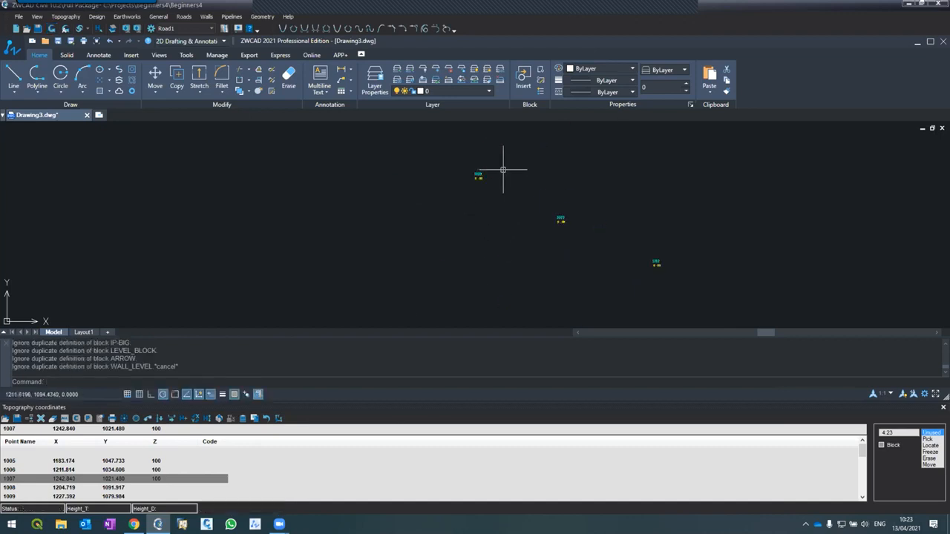
{"action": "scroll", "coordinate": [504, 170], "scroll_direction": "up", "scroll_amount": 1}
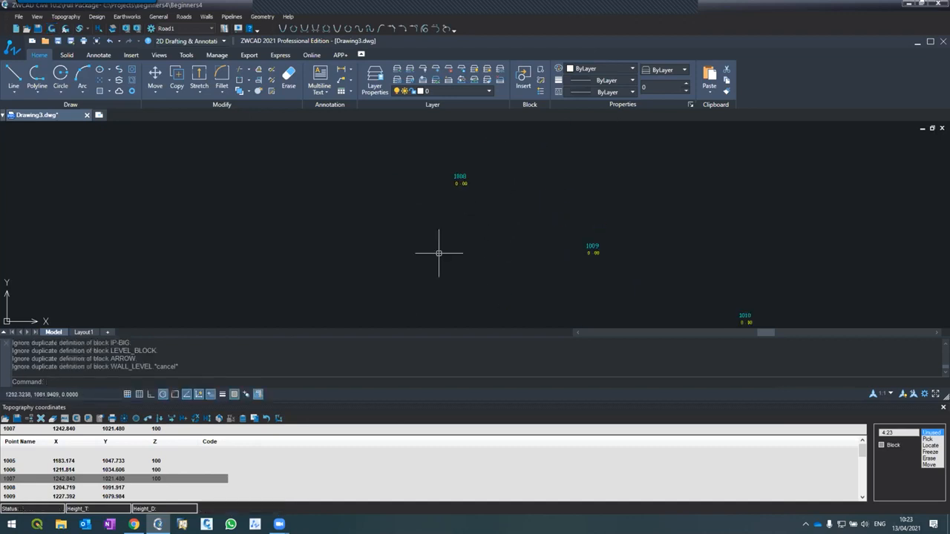
{"action": "left_click", "coordinate": [165, 488]}
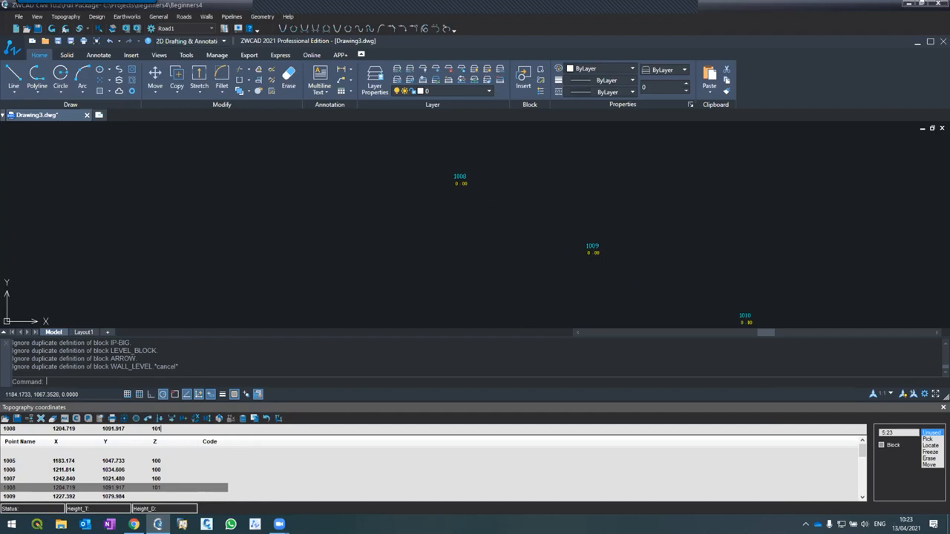
{"action": "left_click", "coordinate": [167, 499]}
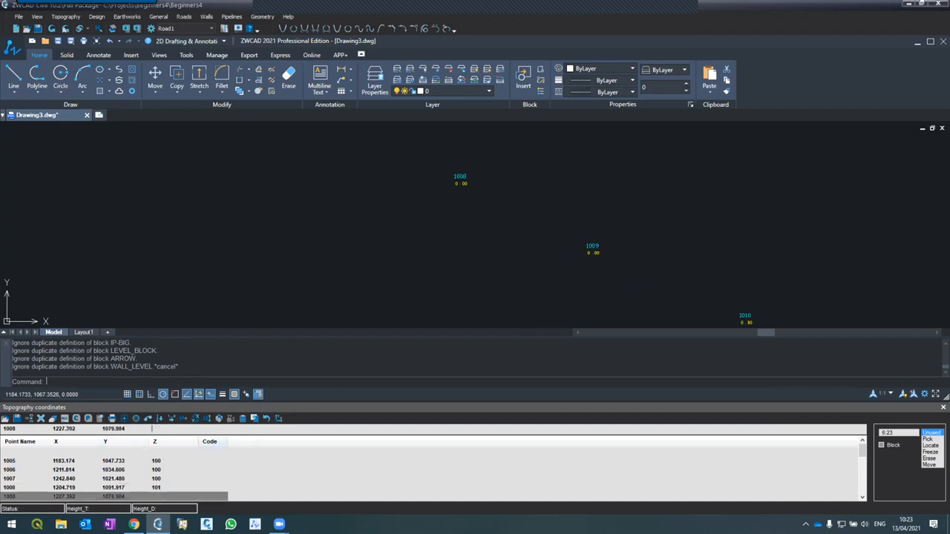
{"action": "key", "text": "Return"}
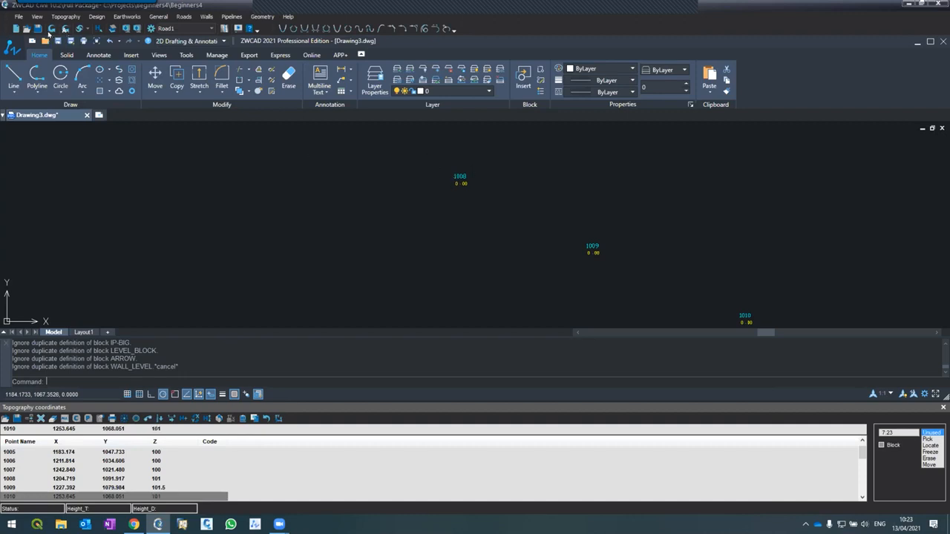
{"action": "left_click", "coordinate": [51, 29]}
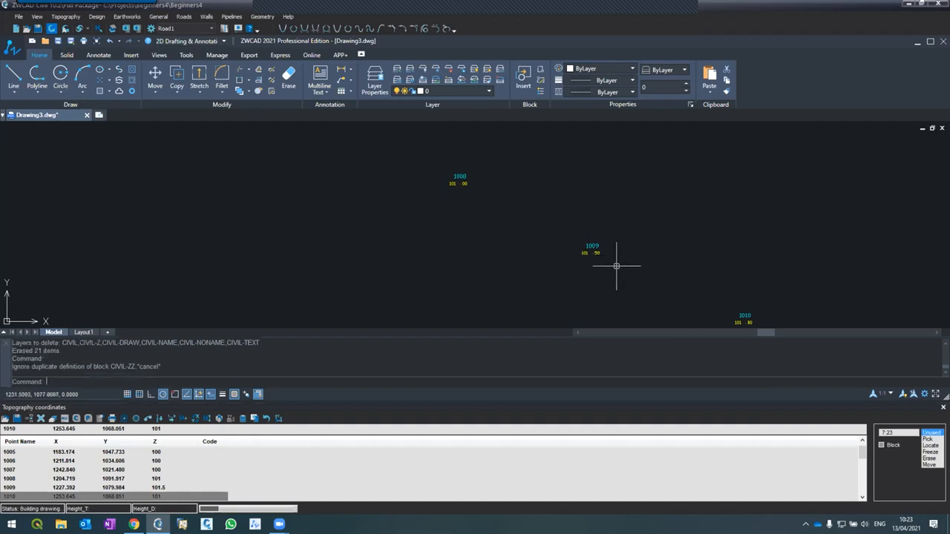
{"action": "scroll", "coordinate": [590, 253], "scroll_direction": "down", "scroll_amount": 6}
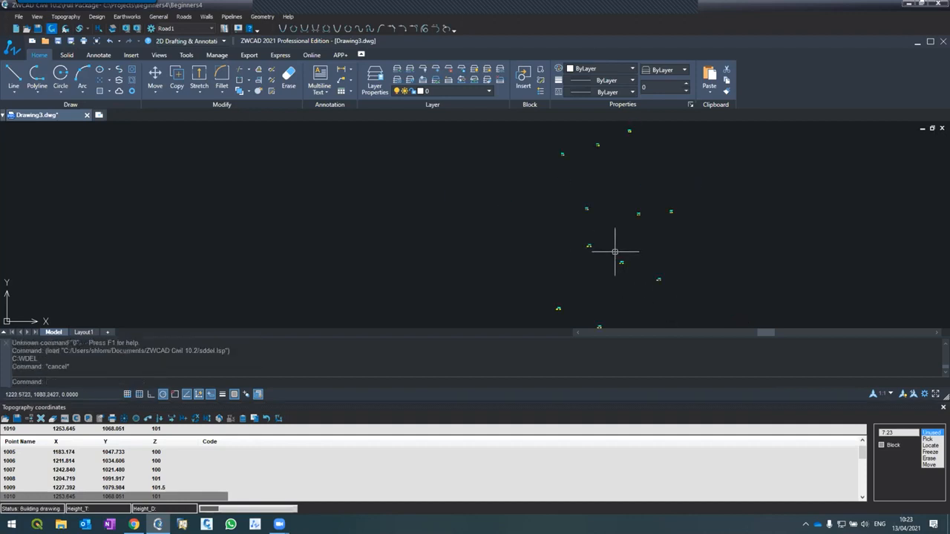
{"action": "scroll", "coordinate": [620, 282], "scroll_direction": "up", "scroll_amount": 3}
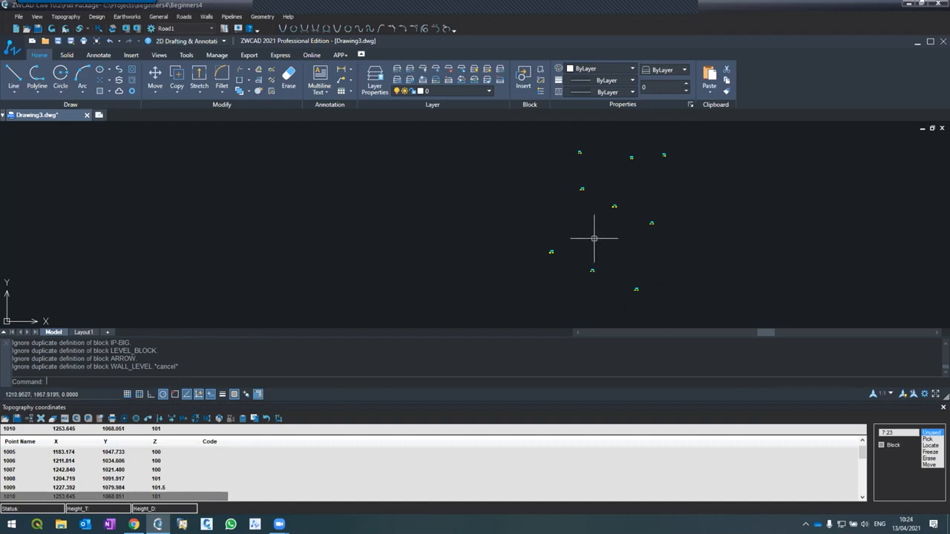
{"action": "scroll", "coordinate": [552, 306], "scroll_direction": "down", "scroll_amount": 2}
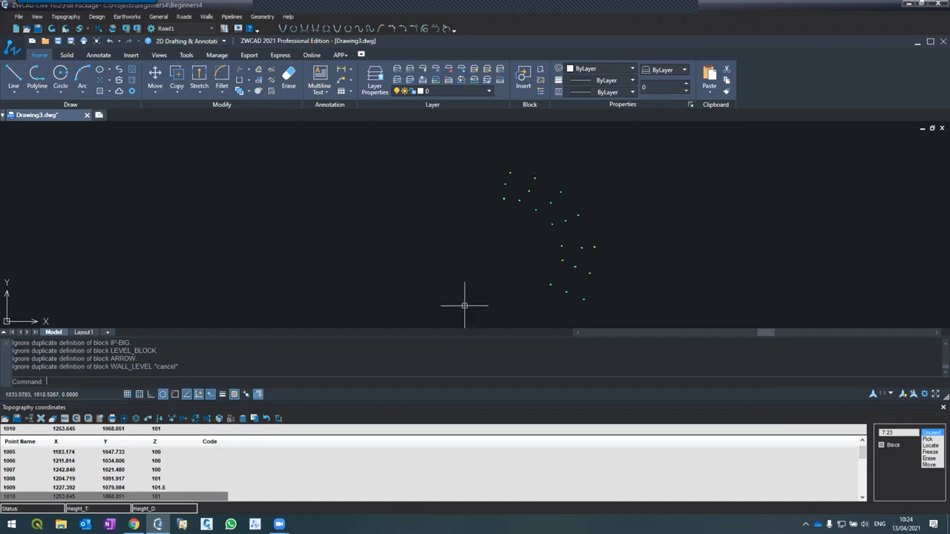
{"action": "scroll", "coordinate": [609, 311], "scroll_direction": "up", "scroll_amount": 2}
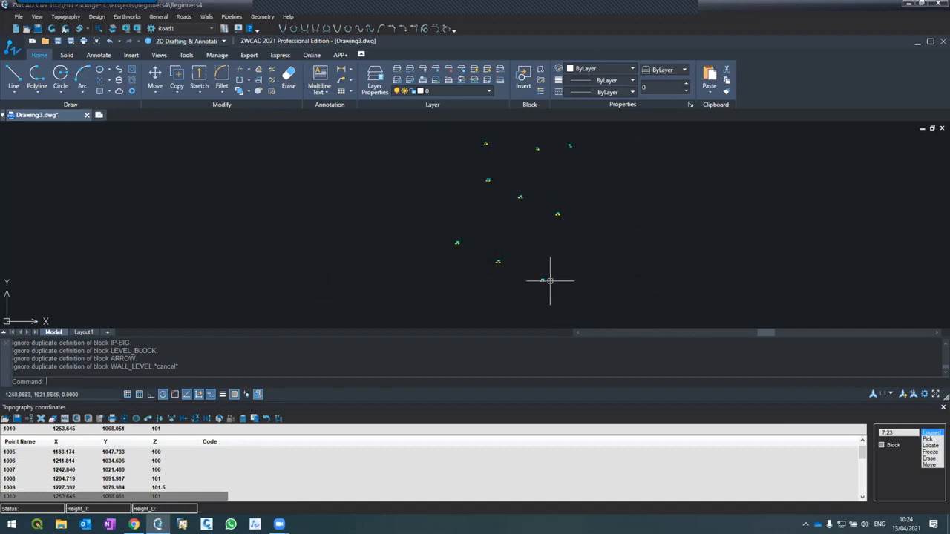
{"action": "scroll", "coordinate": [466, 265], "scroll_direction": "down", "scroll_amount": 2}
{"action": "key", "text": "XF86AudioRaiseVolume"}
{"action": "key", "text": "XF86AudioRaiseVolume"}
{"action": "key", "text": "XF86AudioRaiseVolume"}
{"action": "key", "text": "XF86AudioRaiseVolume"}
{"action": "key", "text": "XF86AudioRaiseVolume"}
{"action": "key", "text": "XF86AudioRaiseVolume"}
{"action": "key", "text": "XF86AudioRaiseVolume"}
{"action": "key", "text": "XF86AudioRaiseVolume"}
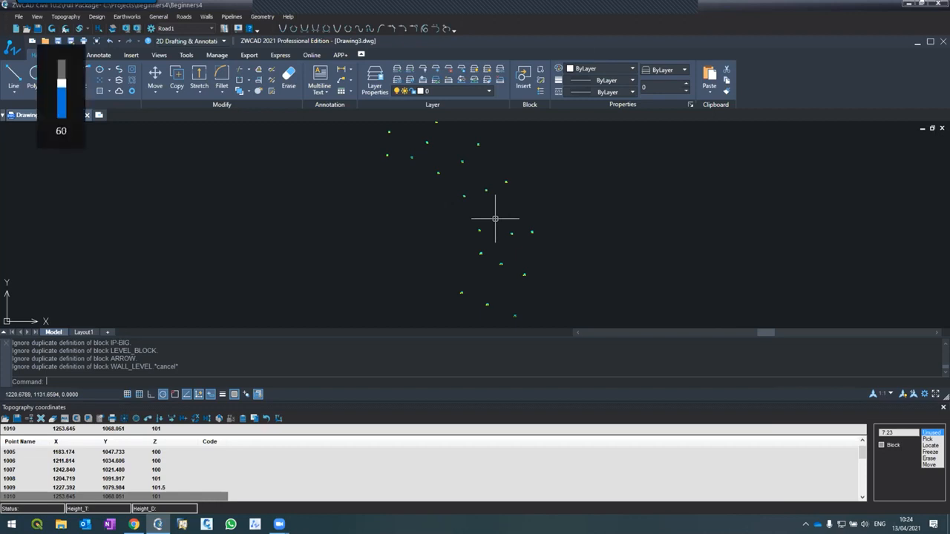
{"action": "key", "text": "XF86AudioRaiseVolume"}
{"action": "key", "text": "XF86AudioRaiseVolume"}
{"action": "key", "text": "XF86AudioRaiseVolume"}
{"action": "key", "text": "XF86AudioRaiseVolume"}
{"action": "key", "text": "XF86AudioRaiseVolume"}
{"action": "key", "text": "XF86AudioRaiseVolume"}
{"action": "key", "text": "XF86AudioRaiseVolume"}
{"action": "key", "text": "XF86AudioRaiseVolume"}
{"action": "key", "text": "XF86AudioRaiseVolume"}
{"action": "key", "text": "XF86AudioRaiseVolume"}
{"action": "key", "text": "XF86AudioRaiseVolume"}
{"action": "key", "text": "XF86AudioRaiseVolume"}
{"action": "key", "text": "XF86AudioRaiseVolume"}
{"action": "key", "text": "XF86AudioRaiseVolume"}
{"action": "key", "text": "XF86AudioRaiseVolume"}
{"action": "key", "text": "XF86AudioRaiseVolume"}
{"action": "key", "text": "XF86AudioRaiseVolume"}
{"action": "key", "text": "XF86AudioRaiseVolume"}
{"action": "key", "text": "XF86AudioRaiseVolume"}
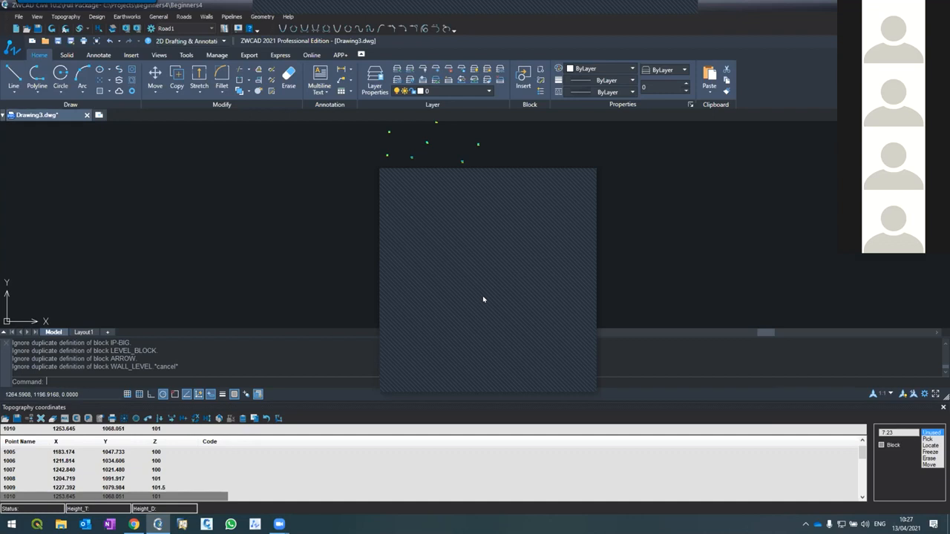
{"action": "key", "text": "XF86AudioLowerVolume"}
{"action": "key", "text": "XF86AudioLowerVolume"}
{"action": "key", "text": "XF86AudioLowerVolume"}
{"action": "key", "text": "XF86AudioLowerVolume"}
{"action": "key", "text": "XF86AudioLowerVolume"}
{"action": "key", "text": "XF86AudioLowerVolume"}
{"action": "key", "text": "XF86AudioLowerVolume"}
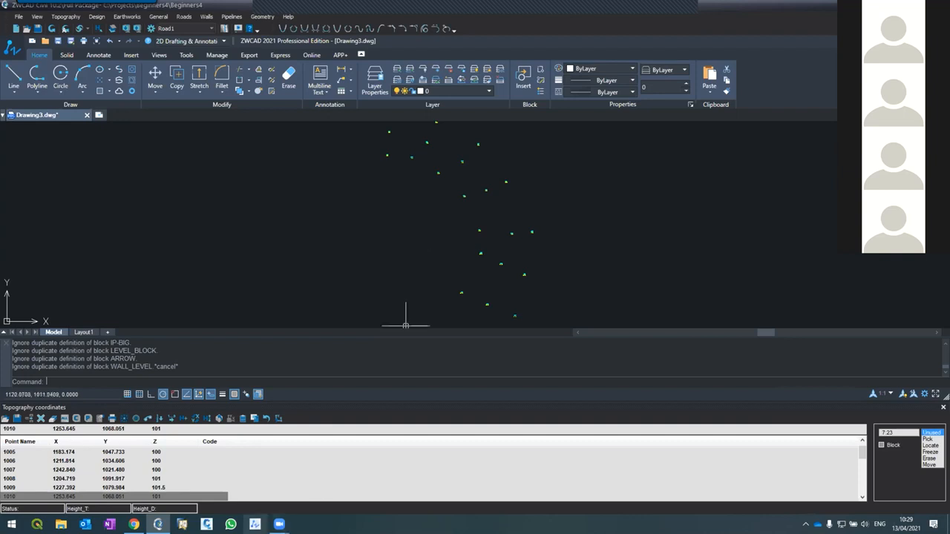
{"action": "left_click", "coordinate": [279, 525]}
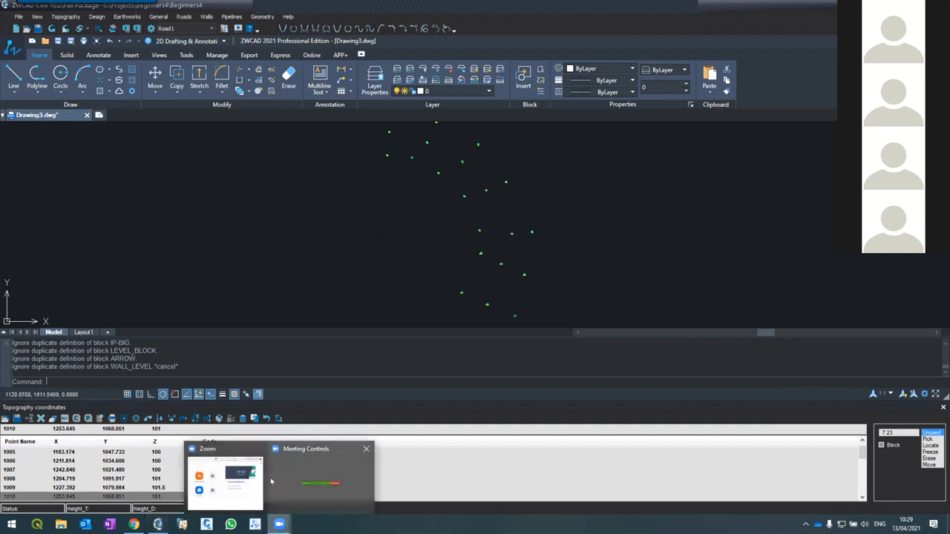
{"action": "left_click", "coordinate": [264, 487]}
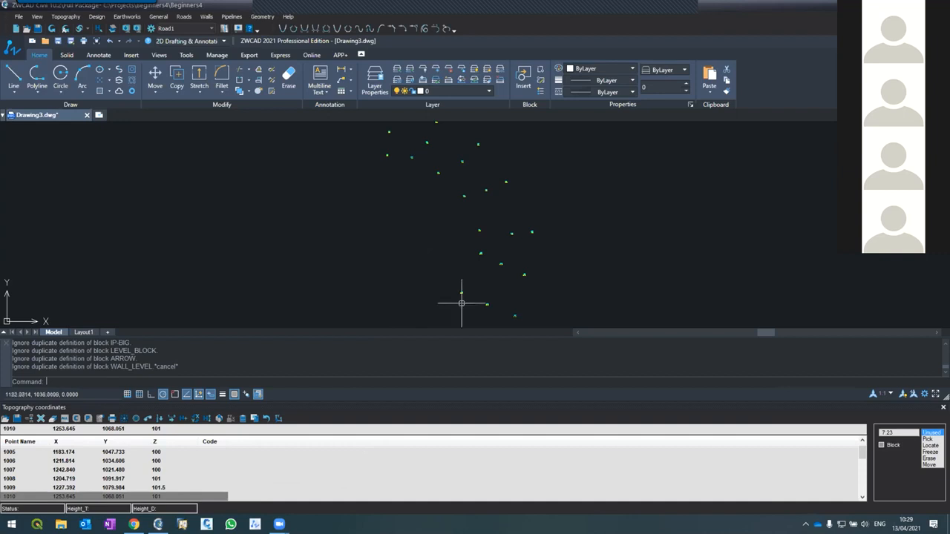
Step: Examine the height labels along the strip of points, from point 1005 up to points 1011 and 1012
{"action": "scroll", "coordinate": [462, 304], "scroll_direction": "up", "scroll_amount": 6}
{"action": "scroll", "coordinate": [430, 197], "scroll_direction": "down", "scroll_amount": 6}
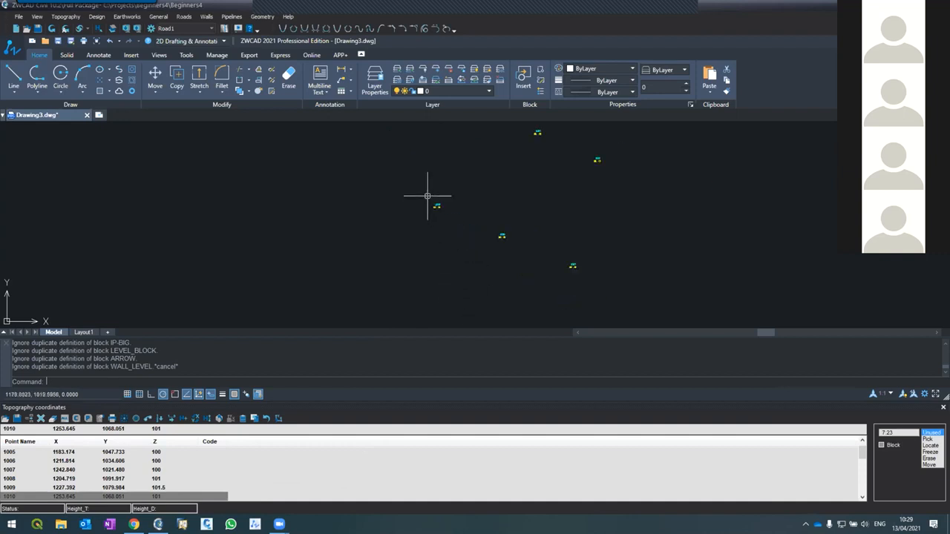
{"action": "scroll", "coordinate": [430, 202], "scroll_direction": "up", "scroll_amount": 2}
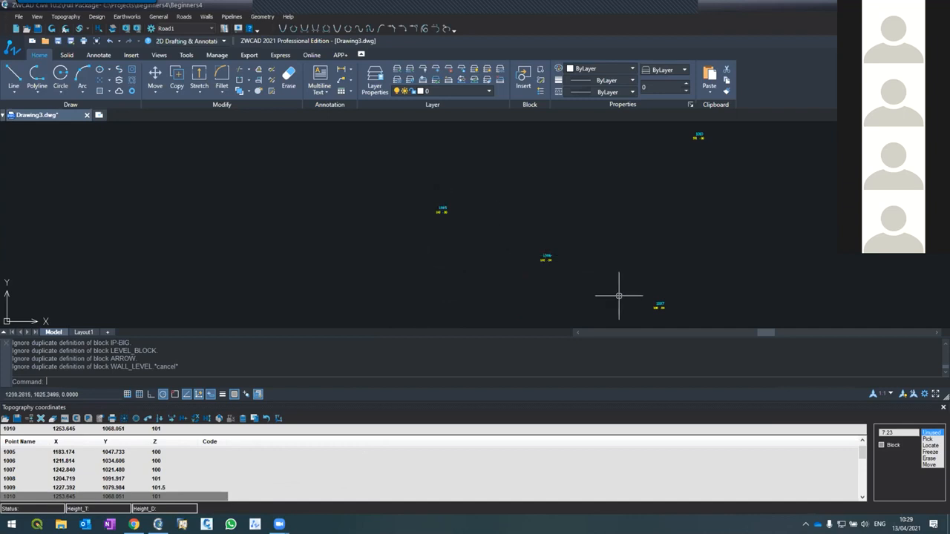
{"action": "scroll", "coordinate": [586, 282], "scroll_direction": "down", "scroll_amount": 5}
{"action": "scroll", "coordinate": [563, 239], "scroll_direction": "up", "scroll_amount": 1}
{"action": "scroll", "coordinate": [610, 267], "scroll_direction": "up", "scroll_amount": 6}
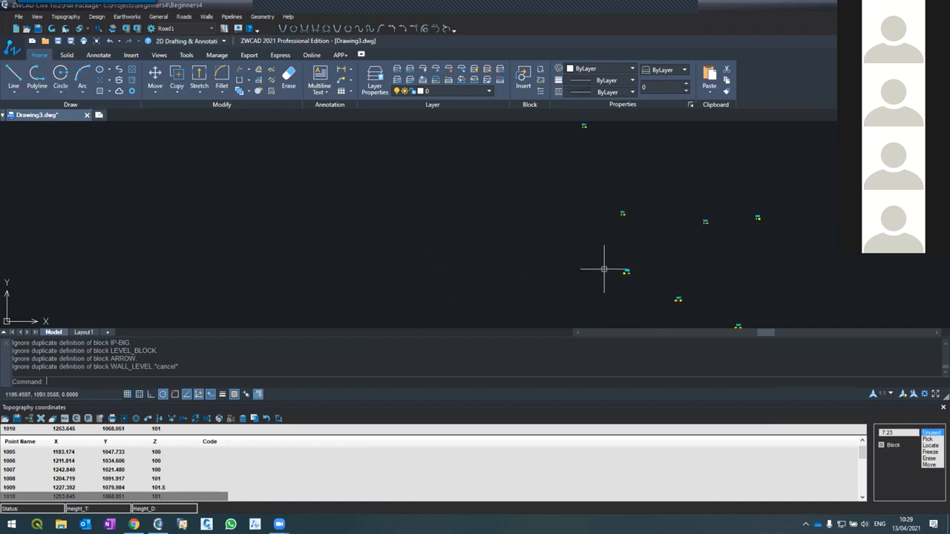
{"action": "scroll", "coordinate": [650, 280], "scroll_direction": "down", "scroll_amount": 2}
{"action": "scroll", "coordinate": [718, 318], "scroll_direction": "up", "scroll_amount": 4}
{"action": "scroll", "coordinate": [676, 294], "scroll_direction": "down", "scroll_amount": 4}
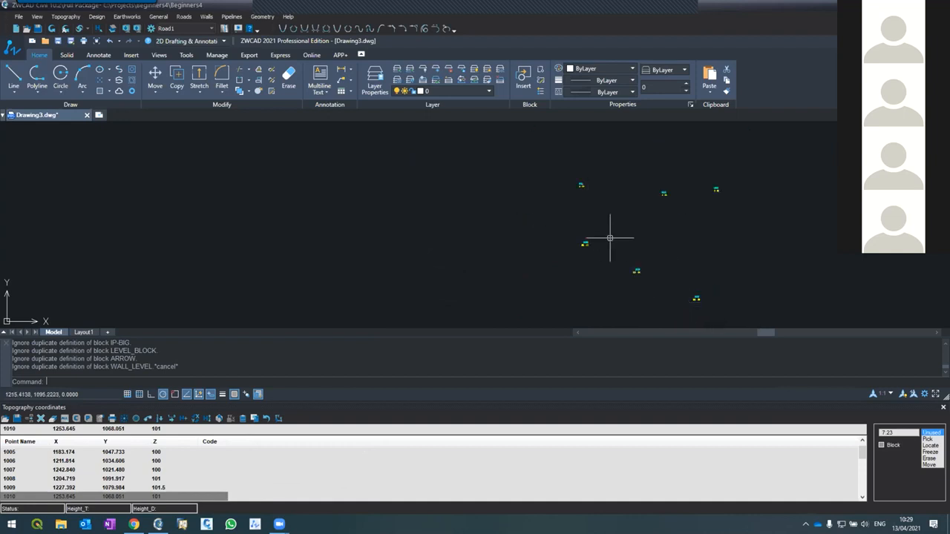
{"action": "scroll", "coordinate": [578, 187], "scroll_direction": "up", "scroll_amount": 3}
{"action": "scroll", "coordinate": [588, 196], "scroll_direction": "up", "scroll_amount": 2}
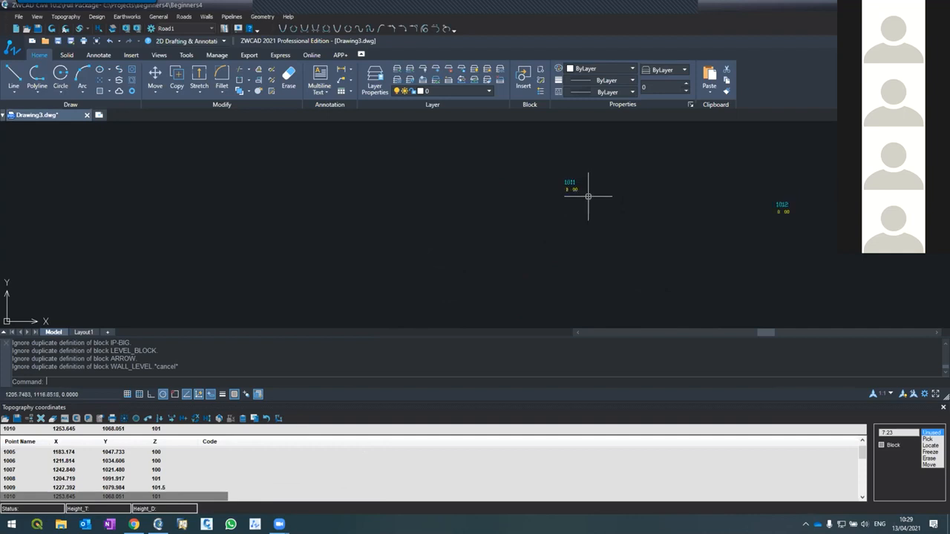
Step: Set the Z heights of points 1011, 1012, 1013 and 1014 to 102, 102.2, 102 and 104
{"action": "left_click", "coordinate": [861, 497]}
{"action": "left_click", "coordinate": [862, 497]}
{"action": "left_click", "coordinate": [862, 496]}
{"action": "left_click", "coordinate": [862, 497]}
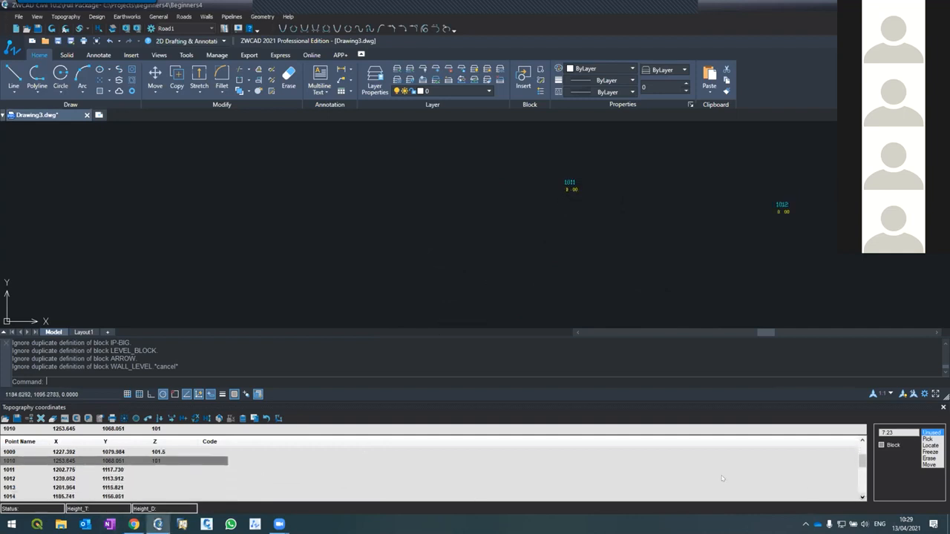
{"action": "left_click", "coordinate": [153, 470]}
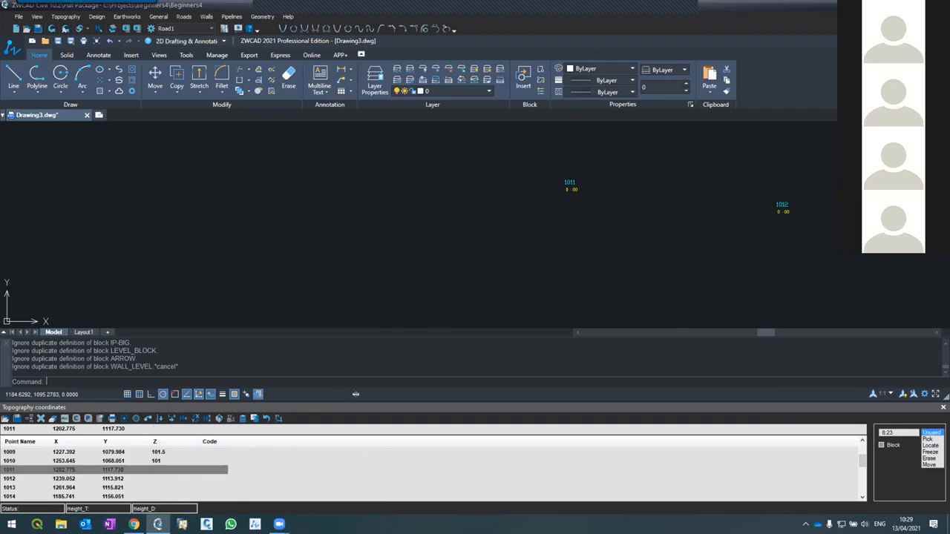
{"action": "type", "text": "102"}
{"action": "key", "text": "Return"}
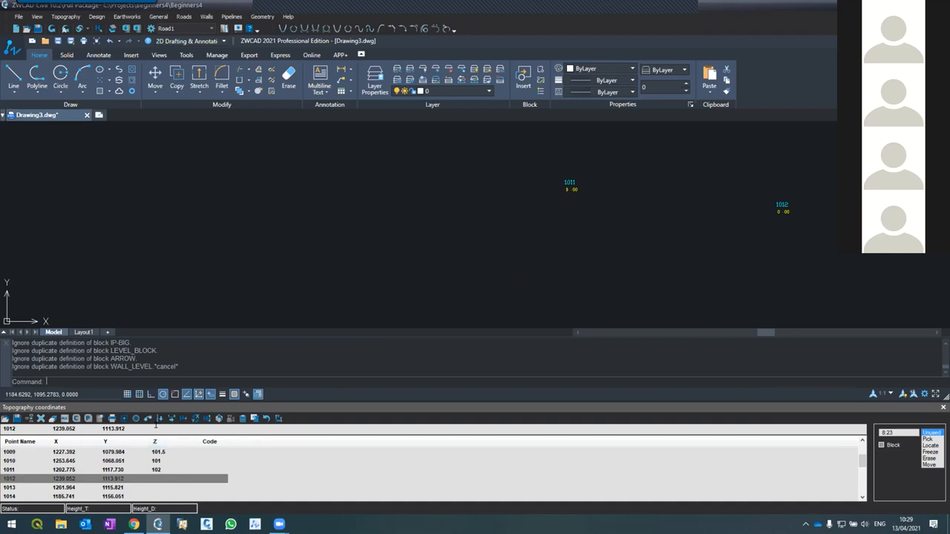
{"action": "type", "text": "102.2"}
{"action": "key", "text": "Return"}
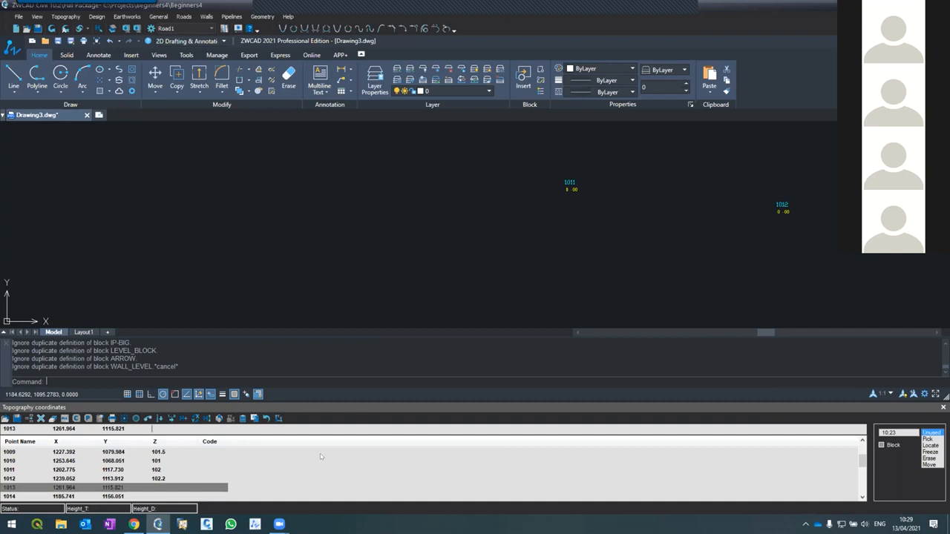
{"action": "type", "text": "102"}
{"action": "key", "text": "Return"}
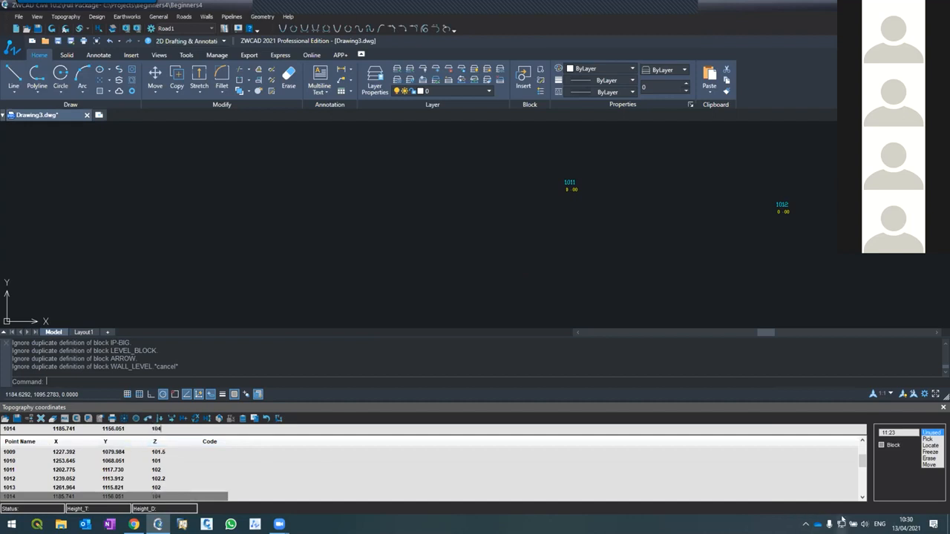
Step: Set the Z heights of points 1015 and 1016 to 104 and 104.5, and rebuild the drawing
{"action": "scroll", "coordinate": [863, 502], "scroll_direction": "down", "scroll_amount": 4}
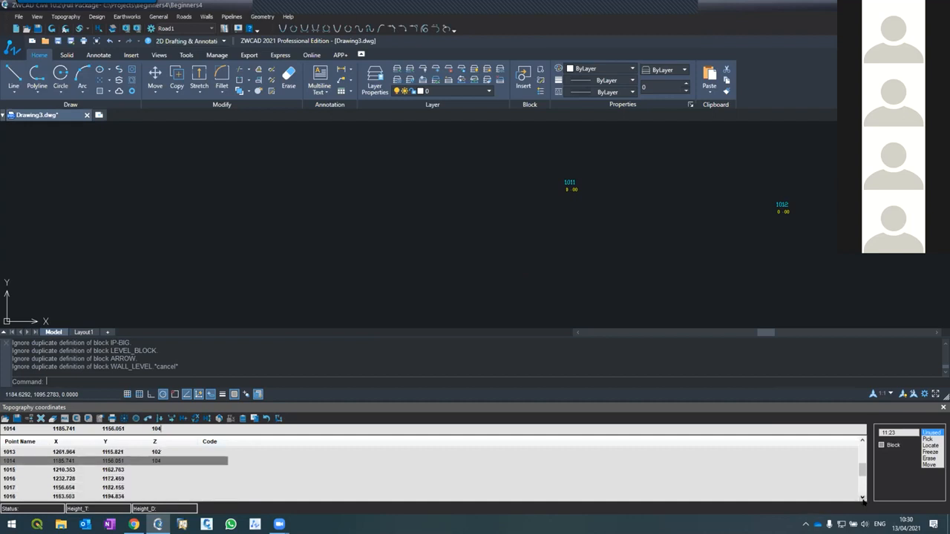
{"action": "left_click", "coordinate": [154, 470]}
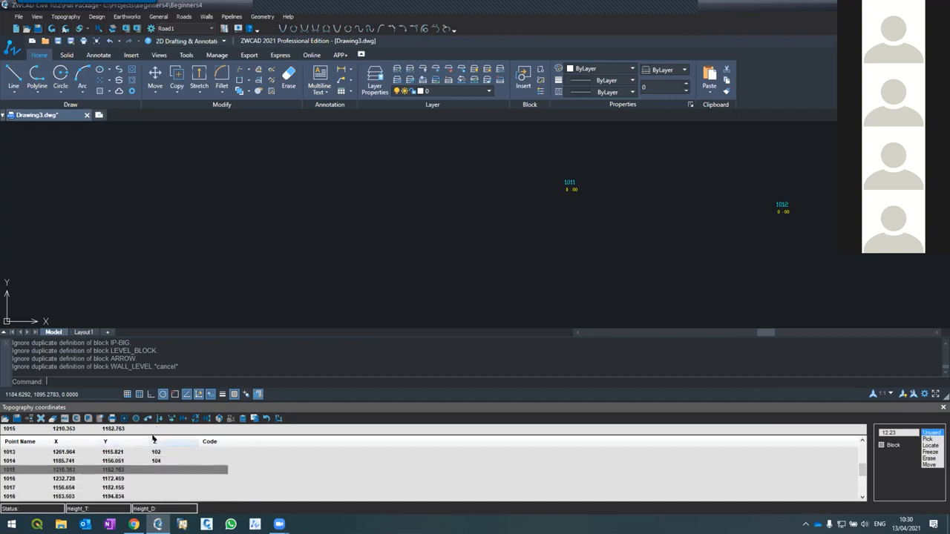
{"action": "type", "text": "104"}
{"action": "key", "text": "Return"}
{"action": "left_click", "coordinate": [162, 479]}
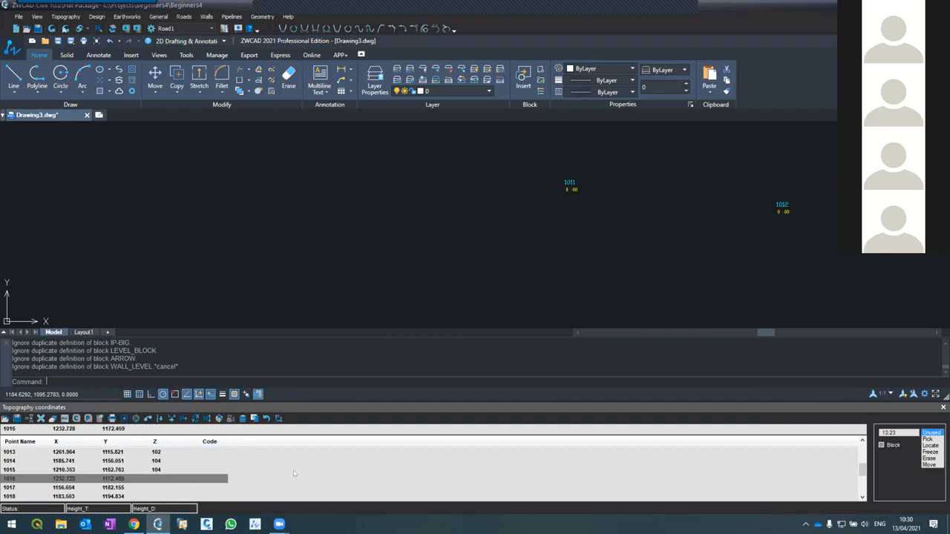
{"action": "type", "text": "104.5"}
{"action": "left_click", "coordinate": [51, 28]}
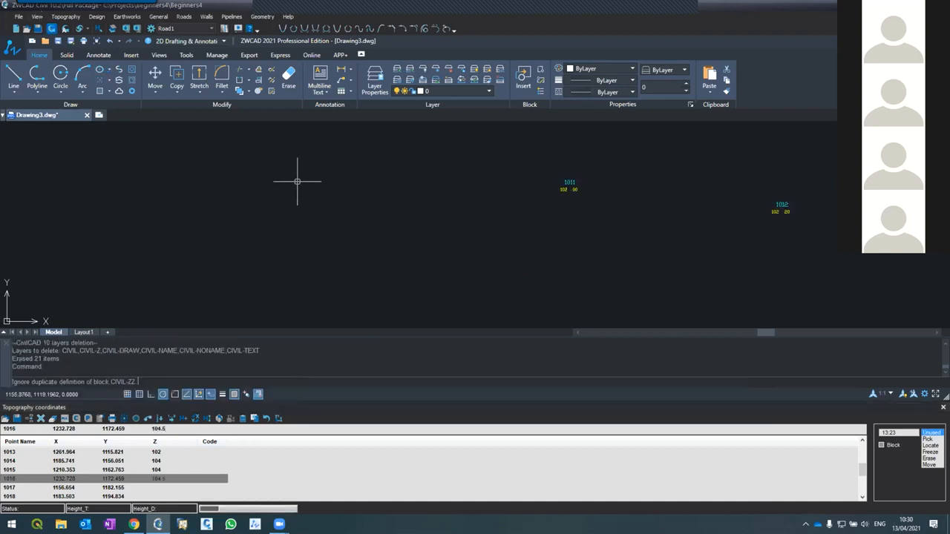
Step: Examine the height labels of points 1014 to 1016 and the points beyond them, starting with 1017
{"action": "scroll", "coordinate": [374, 212], "scroll_direction": "up", "scroll_amount": 4}
{"action": "scroll", "coordinate": [418, 265], "scroll_direction": "up", "scroll_amount": 4}
{"action": "scroll", "coordinate": [557, 319], "scroll_direction": "down", "scroll_amount": 4}
{"action": "scroll", "coordinate": [532, 325], "scroll_direction": "down", "scroll_amount": 4}
{"action": "scroll", "coordinate": [483, 241], "scroll_direction": "up", "scroll_amount": 4}
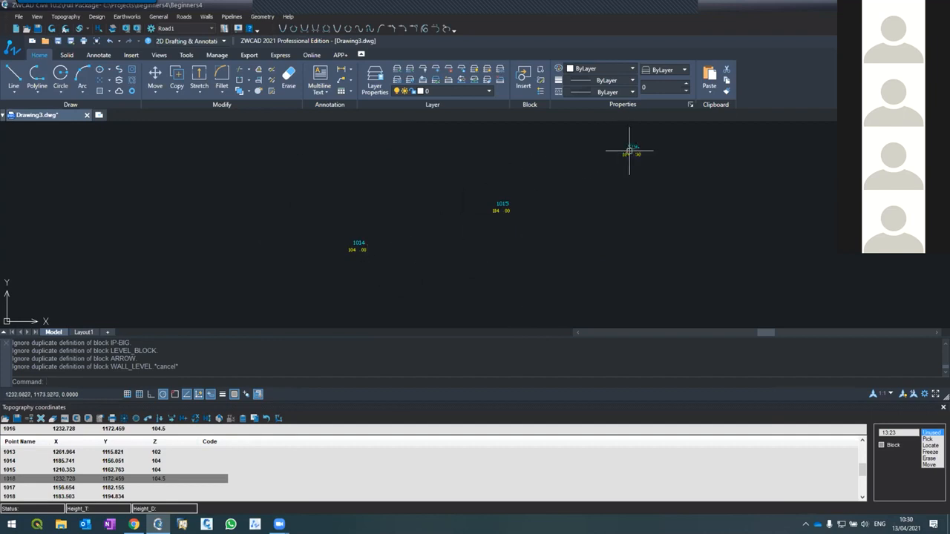
{"action": "scroll", "coordinate": [595, 279], "scroll_direction": "down", "scroll_amount": 4}
{"action": "scroll", "coordinate": [537, 227], "scroll_direction": "down", "scroll_amount": 4}
{"action": "scroll", "coordinate": [527, 185], "scroll_direction": "up", "scroll_amount": 4}
{"action": "scroll", "coordinate": [529, 186], "scroll_direction": "down", "scroll_amount": 3}
{"action": "scroll", "coordinate": [527, 187], "scroll_direction": "up", "scroll_amount": 2}
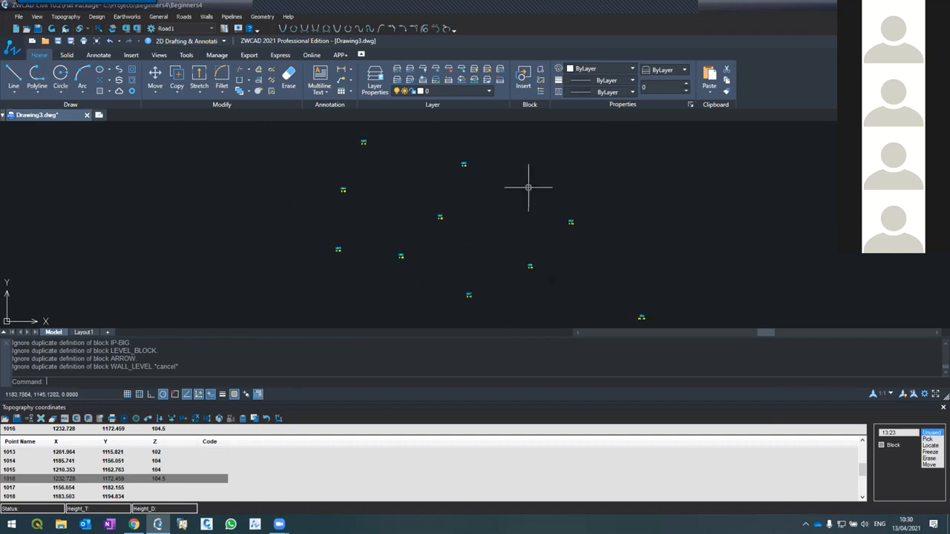
{"action": "scroll", "coordinate": [463, 303], "scroll_direction": "up", "scroll_amount": 2}
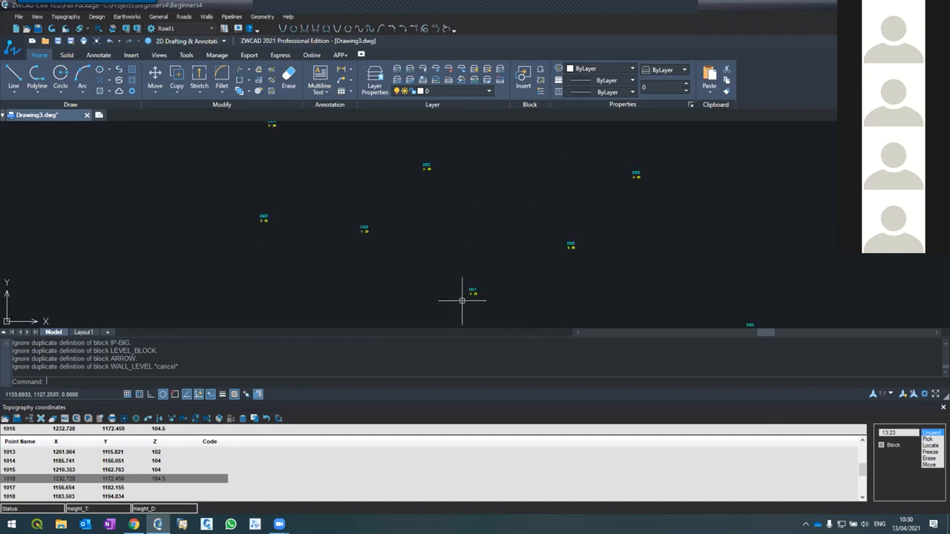
Step: Set the Z heights of points 1017, 1018 and 1019 to 106.3, 106 and 106.5, and rebuild the drawing
{"action": "left_click", "coordinate": [15, 488]}
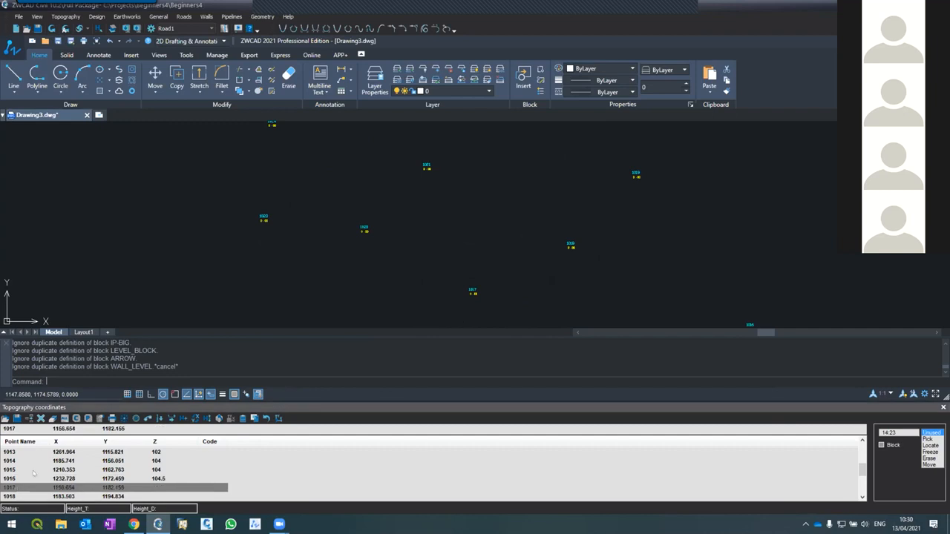
{"action": "left_click", "coordinate": [150, 428]}
{"action": "type", "text": "106.3"}
{"action": "left_click", "coordinate": [153, 496]}
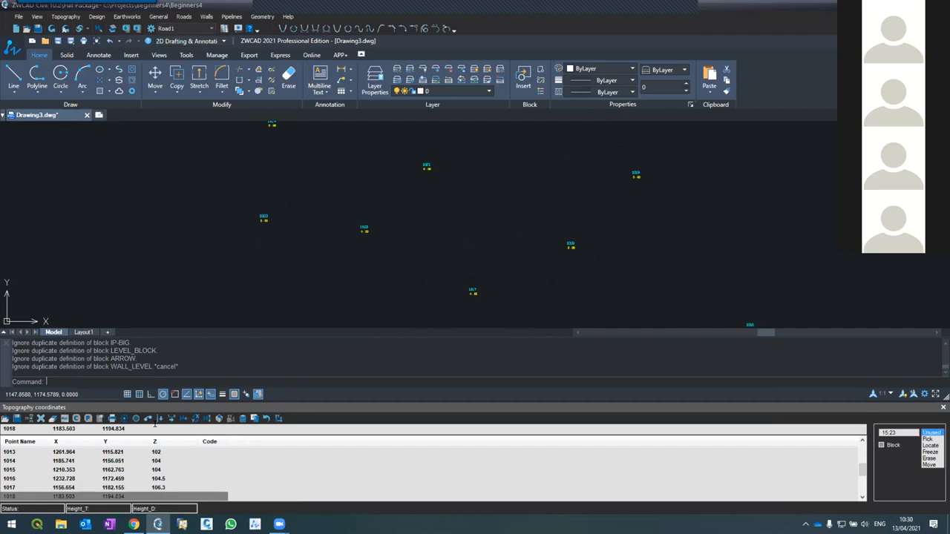
{"action": "type", "text": "106"}
{"action": "left_click", "coordinate": [863, 496]}
{"action": "left_click", "coordinate": [862, 497]}
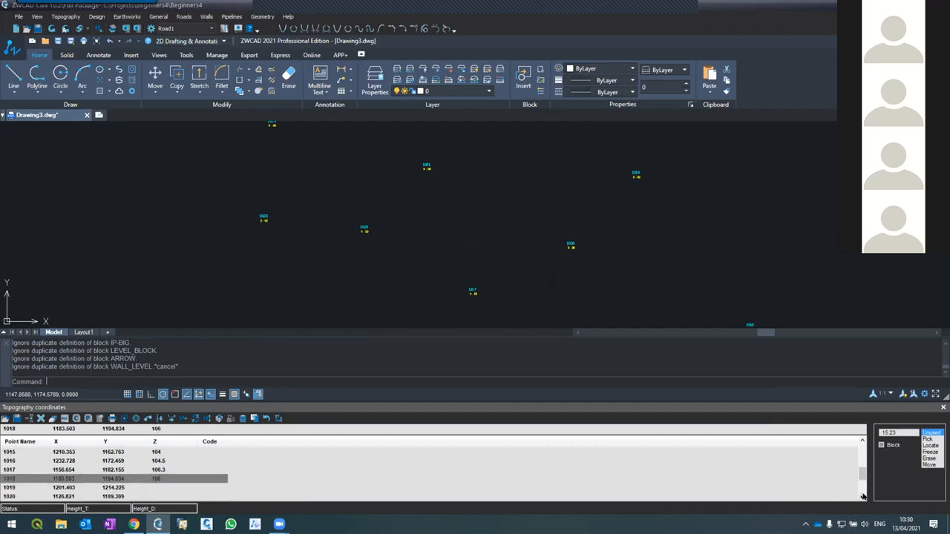
{"action": "left_click", "coordinate": [862, 497]}
{"action": "left_click", "coordinate": [163, 478]}
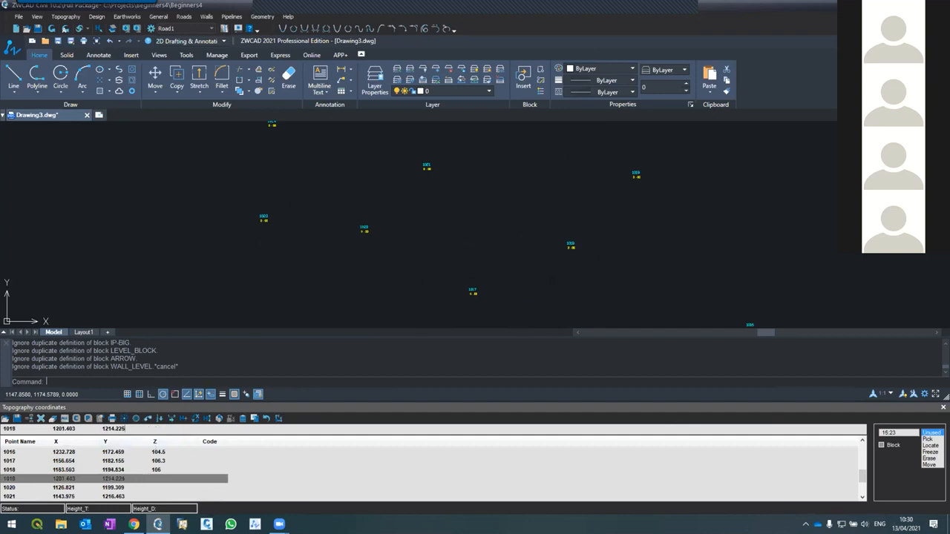
{"action": "type", "text": "106.5"}
{"action": "left_click", "coordinate": [51, 28]}
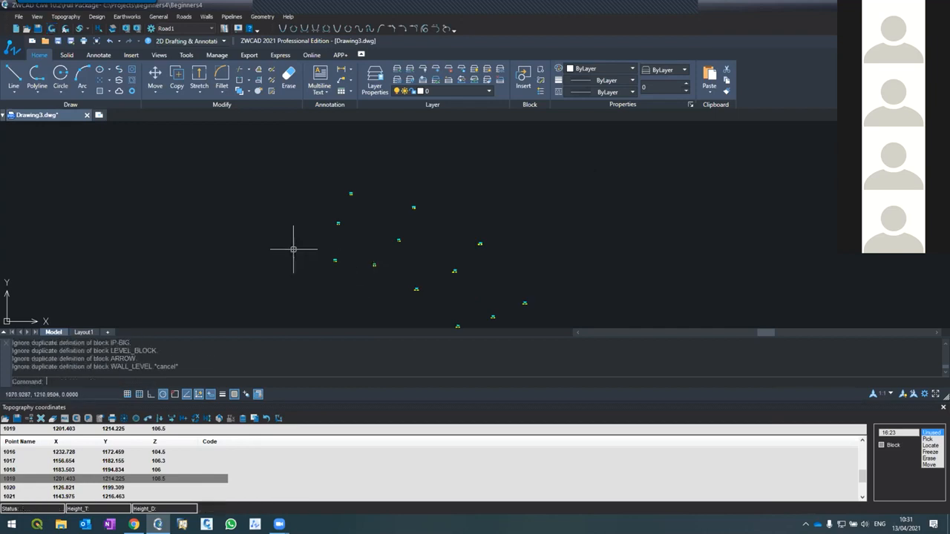
Step: Set the Z heights of points 1020, 1021 and 1022 to 108, 108.5 and 108.3, and rebuild the drawing
{"action": "scroll", "coordinate": [373, 270], "scroll_direction": "up", "scroll_amount": 5}
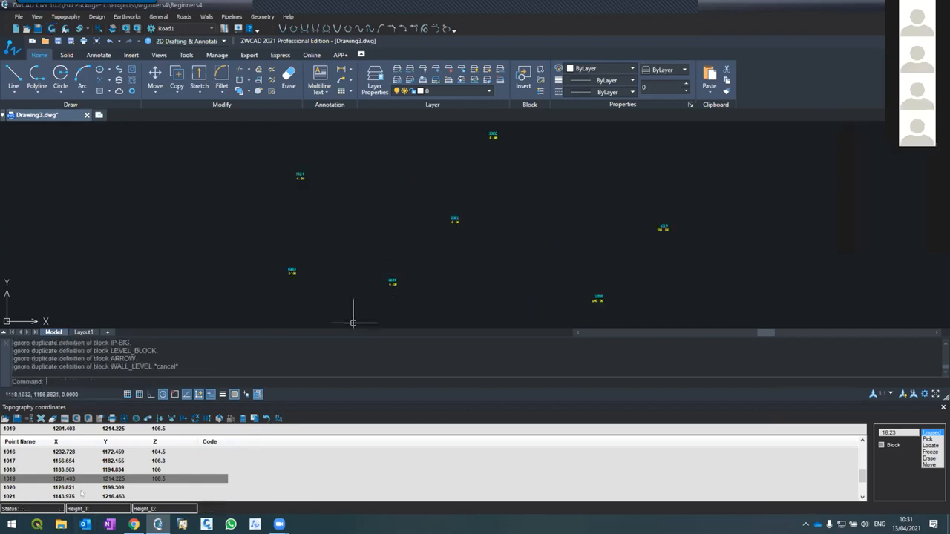
{"action": "left_click", "coordinate": [88, 488]}
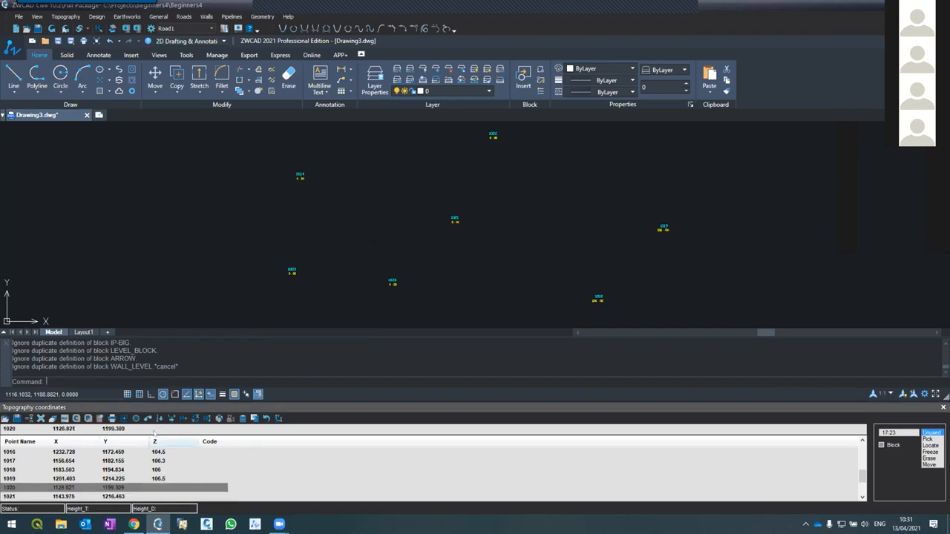
{"action": "type", "text": "108"}
{"action": "key", "text": "Return"}
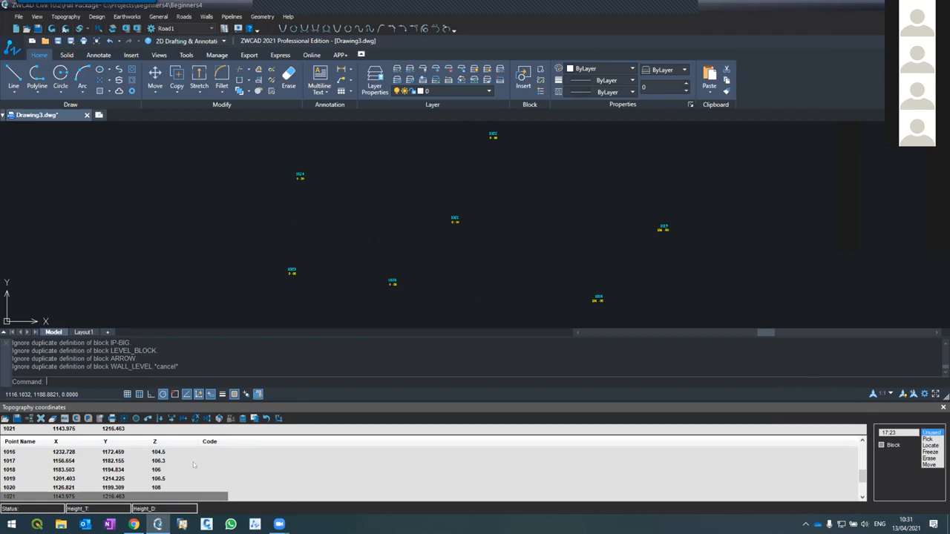
{"action": "type", "text": "108.5"}
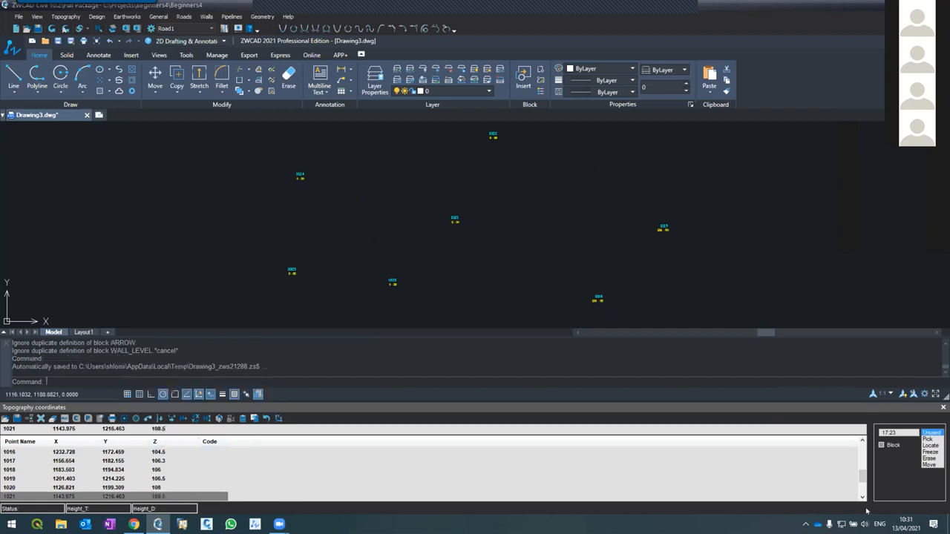
{"action": "left_click", "coordinate": [862, 497]}
{"action": "left_click", "coordinate": [862, 497]}
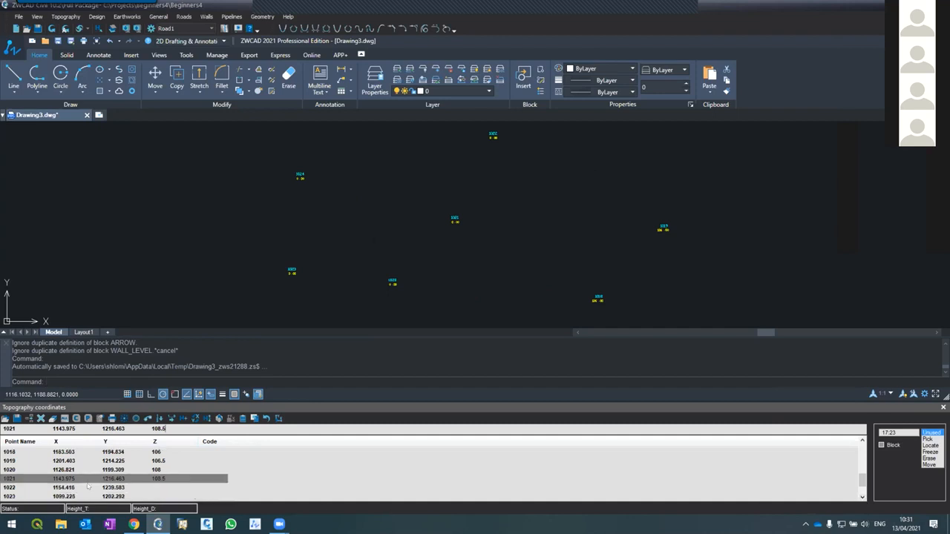
{"action": "left_click", "coordinate": [161, 488]}
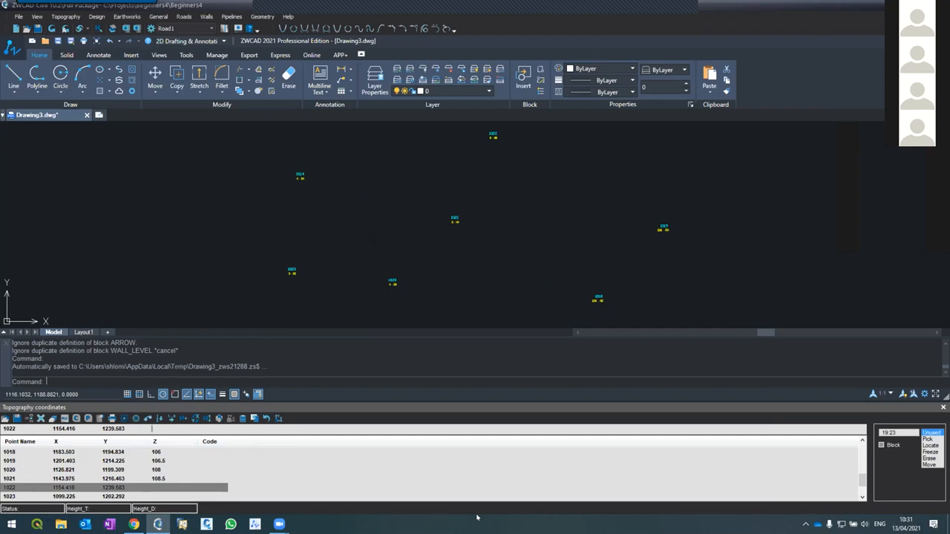
{"action": "type", "text": "108.3"}
{"action": "left_click", "coordinate": [51, 29]}
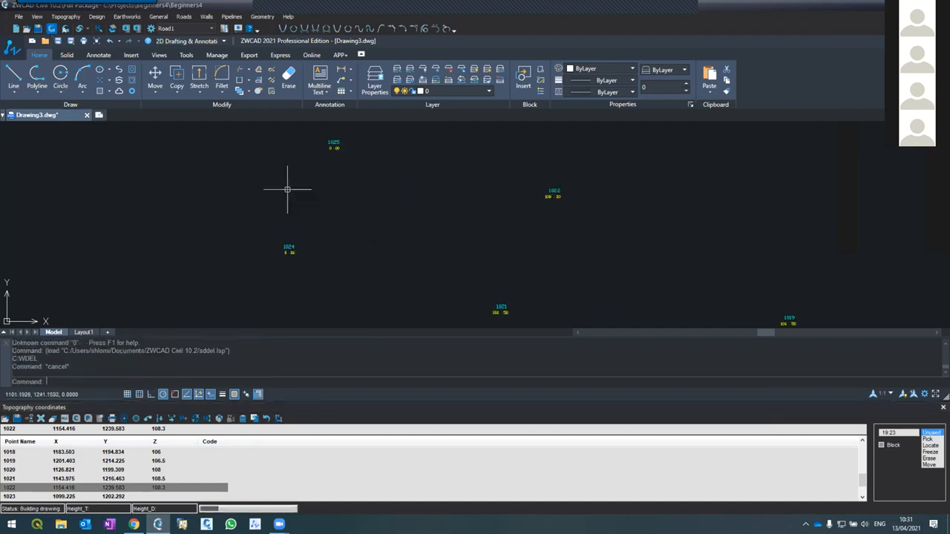
Step: Set the Z heights of points 1023 and 1024 to 110 and 110.2
{"action": "scroll", "coordinate": [292, 168], "scroll_direction": "down", "scroll_amount": 1}
{"action": "scroll", "coordinate": [291, 301], "scroll_direction": "up", "scroll_amount": 1}
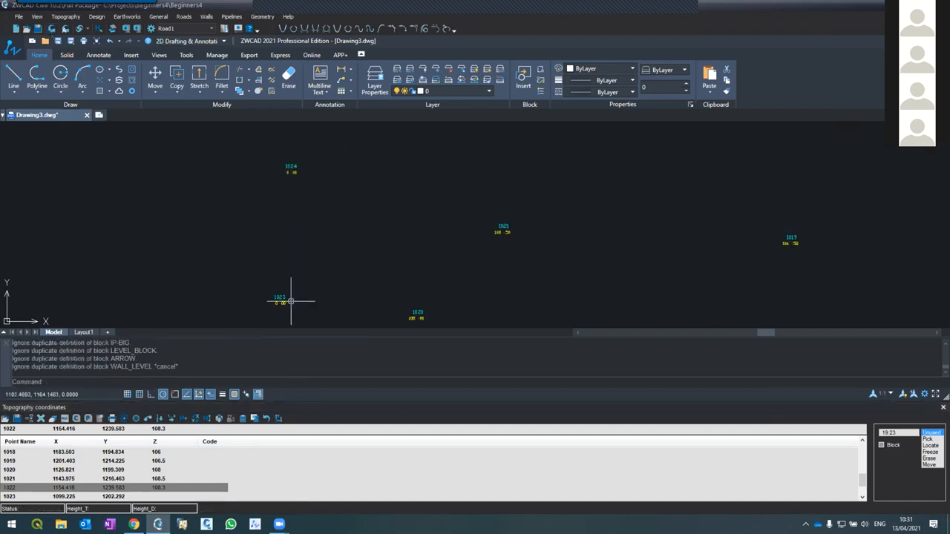
{"action": "left_click", "coordinate": [863, 497]}
{"action": "left_click", "coordinate": [862, 496]}
{"action": "left_click", "coordinate": [862, 496]}
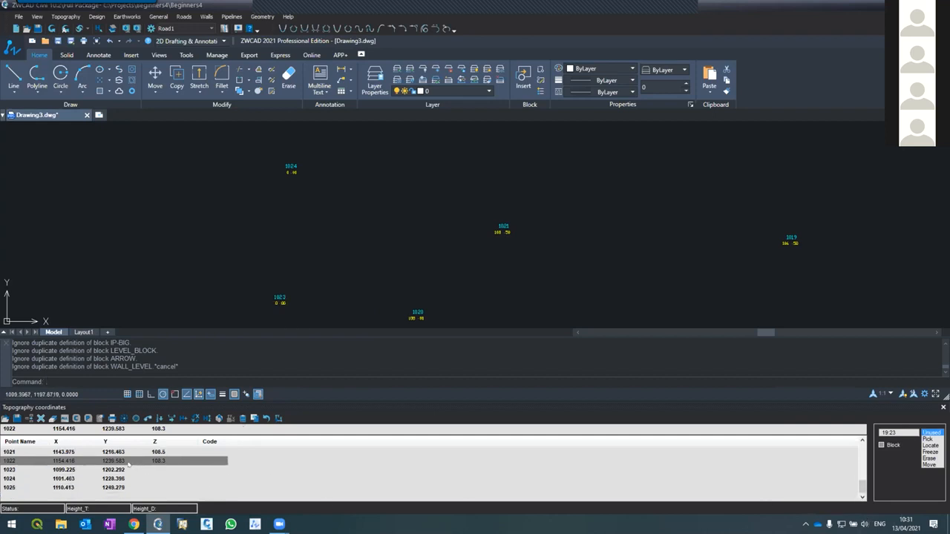
{"action": "left_click", "coordinate": [130, 470]}
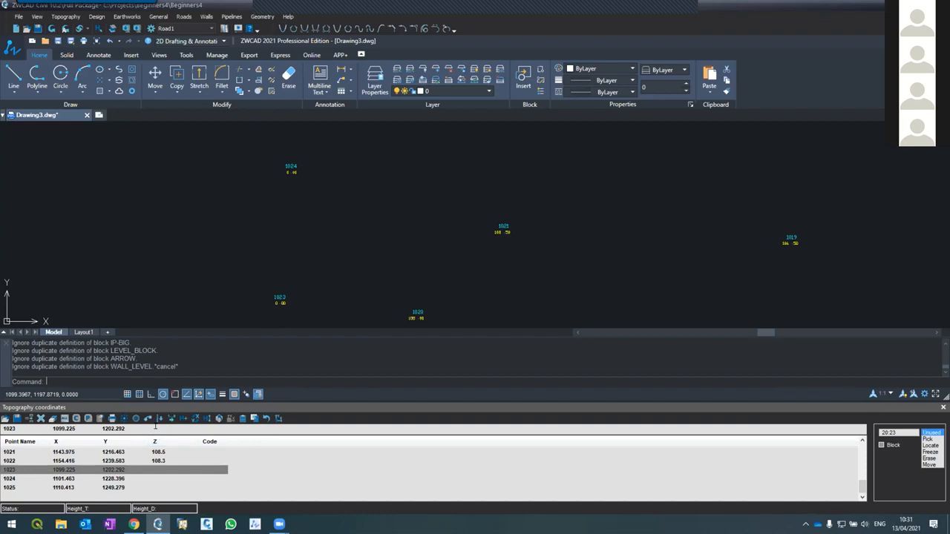
{"action": "left_click", "coordinate": [154, 428]}
{"action": "type", "text": "110"}
{"action": "left_click", "coordinate": [156, 480]}
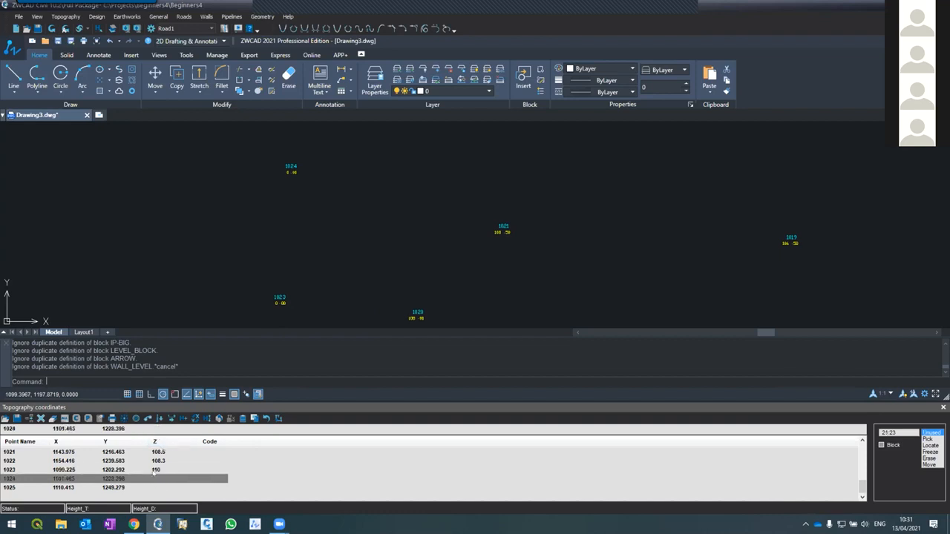
{"action": "left_click", "coordinate": [154, 429]}
{"action": "type", "text": "110.2"}
Step: Set the Z height of point 1025 to 110.5 and rebuild the drawing
{"action": "left_click", "coordinate": [153, 488]}
{"action": "left_click", "coordinate": [154, 429]}
{"action": "type", "text": "110.6"}
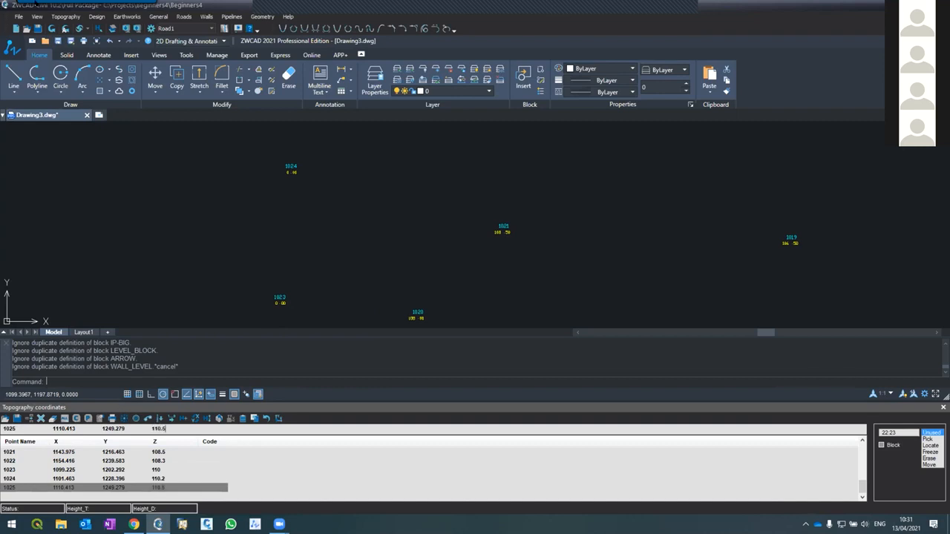
{"action": "left_click", "coordinate": [51, 28]}
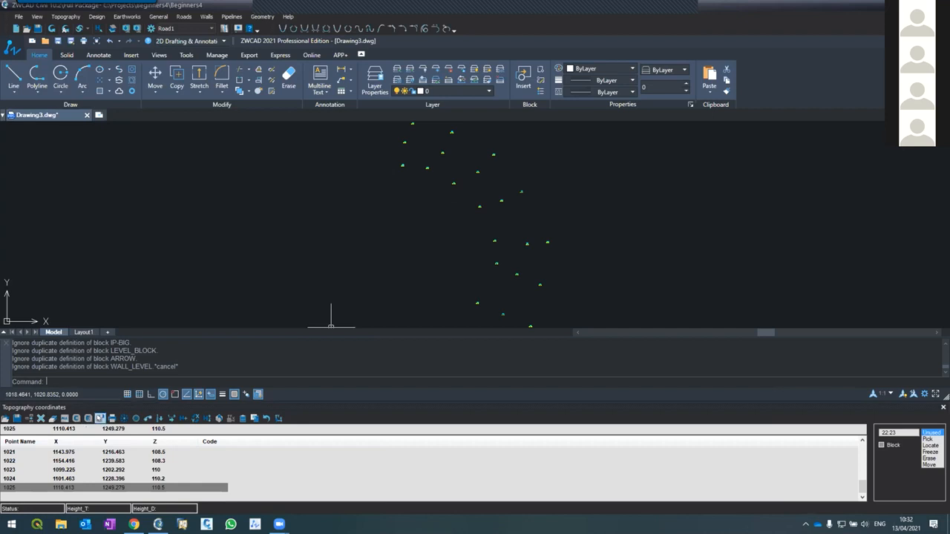
Step: Set the topography coordinates scale to 1:500 in the options
{"action": "left_click", "coordinate": [100, 419]}
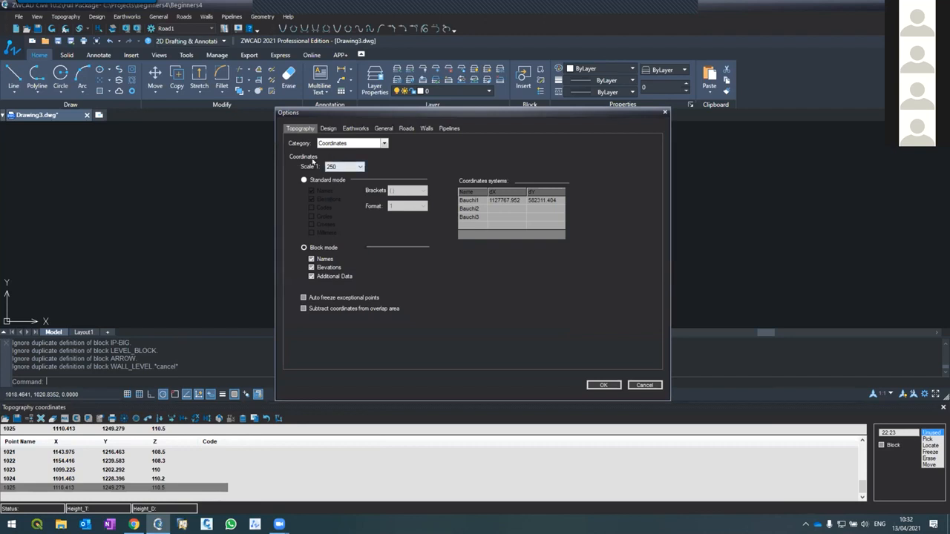
{"action": "left_click", "coordinate": [336, 169]}
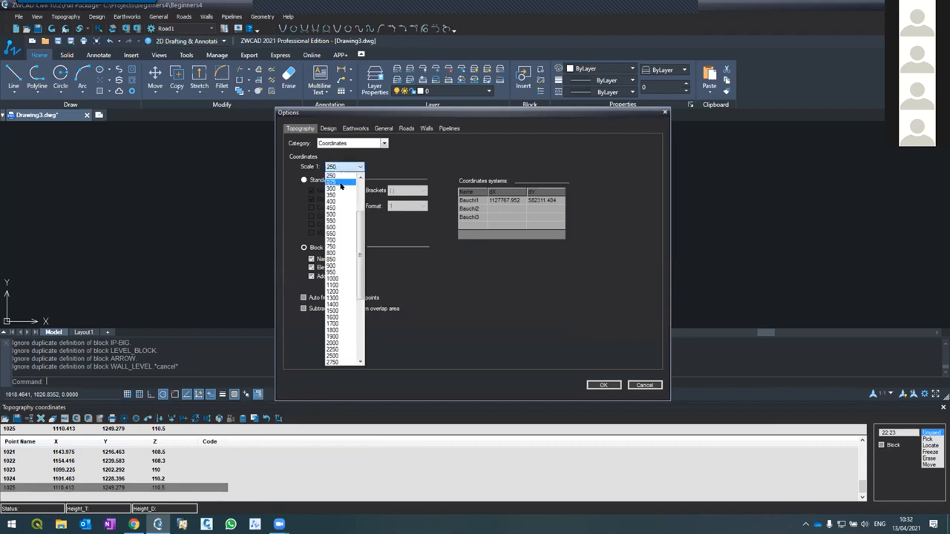
{"action": "left_click", "coordinate": [332, 213]}
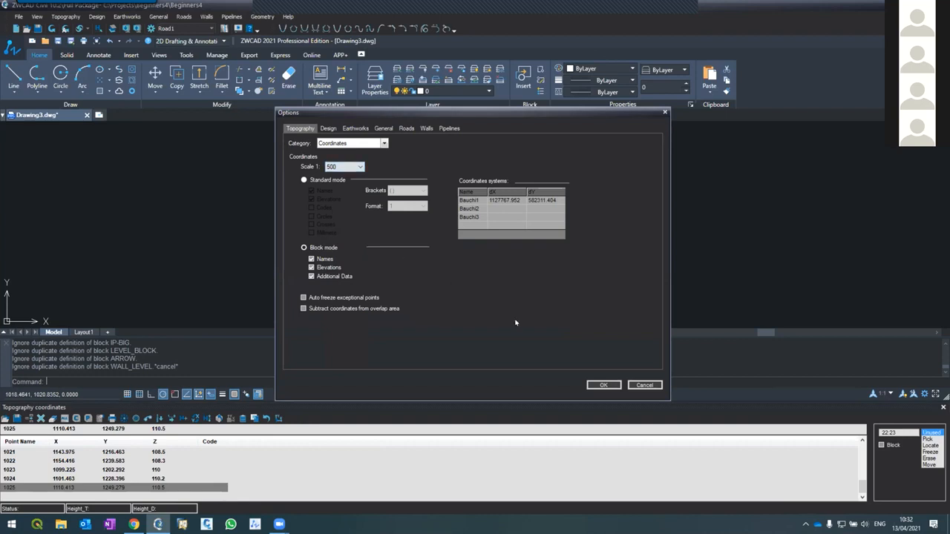
{"action": "left_click", "coordinate": [603, 384]}
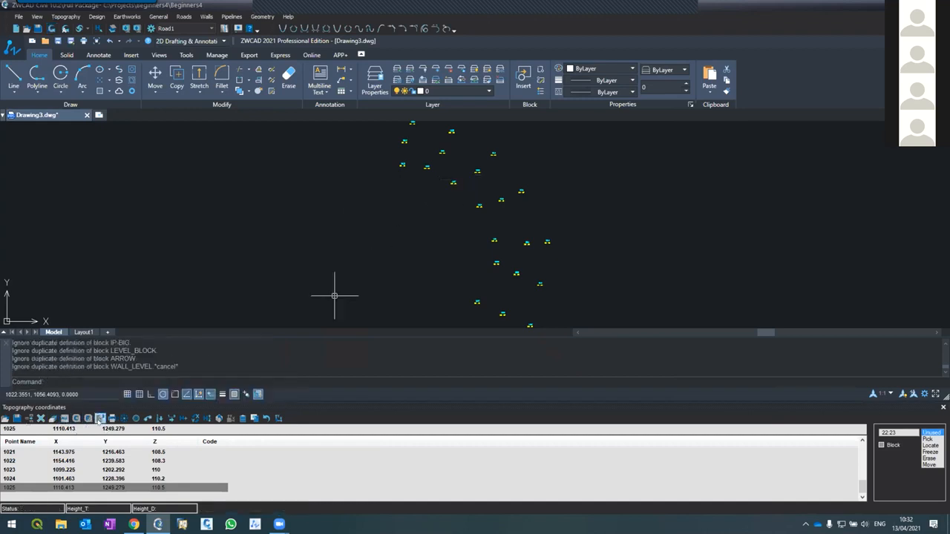
Step: Set the topography coordinates scale to 1:1000 so the point labels are drawn larger
{"action": "left_click", "coordinate": [99, 419]}
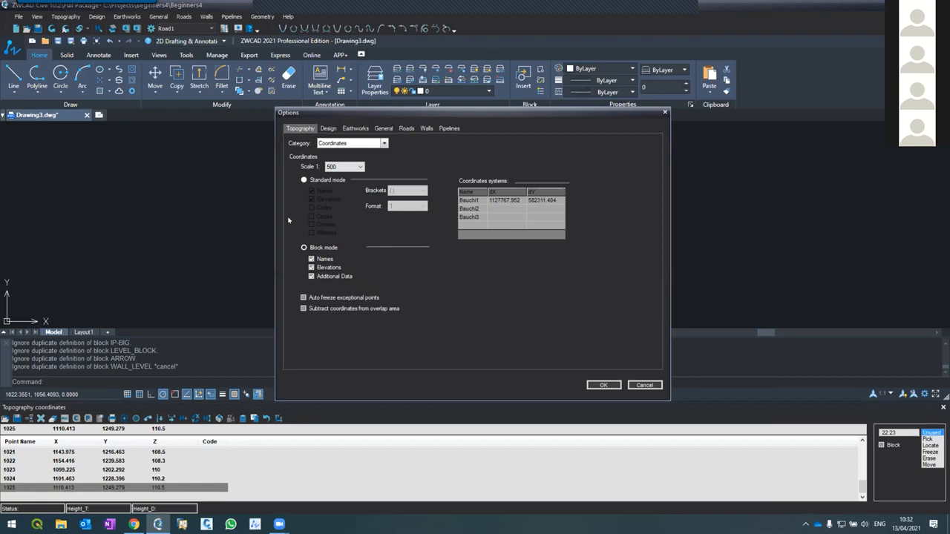
{"action": "left_click", "coordinate": [359, 167]}
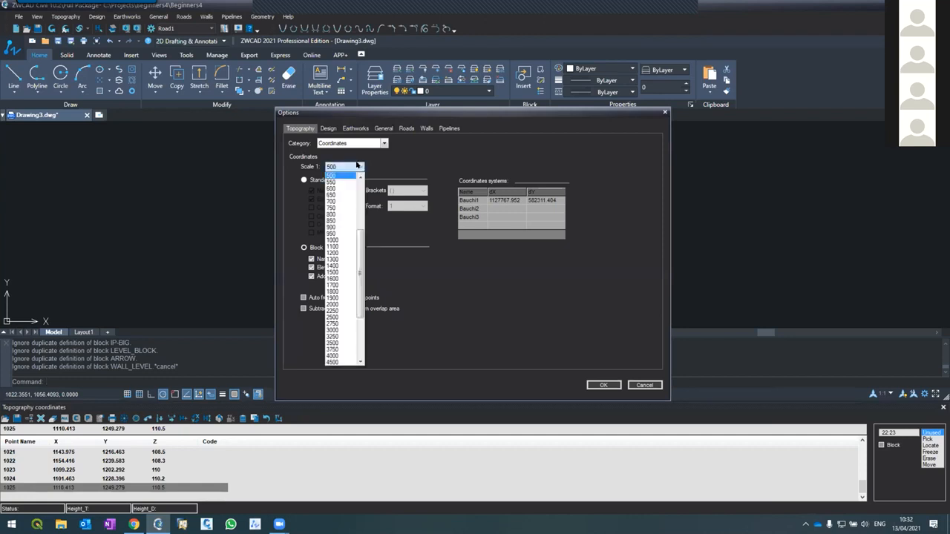
{"action": "left_click", "coordinate": [335, 241]}
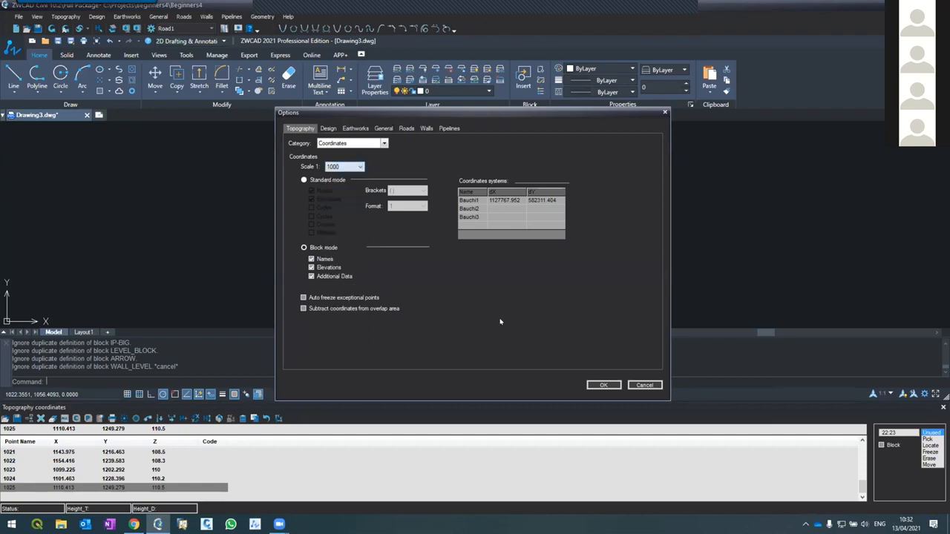
{"action": "left_click", "coordinate": [604, 385]}
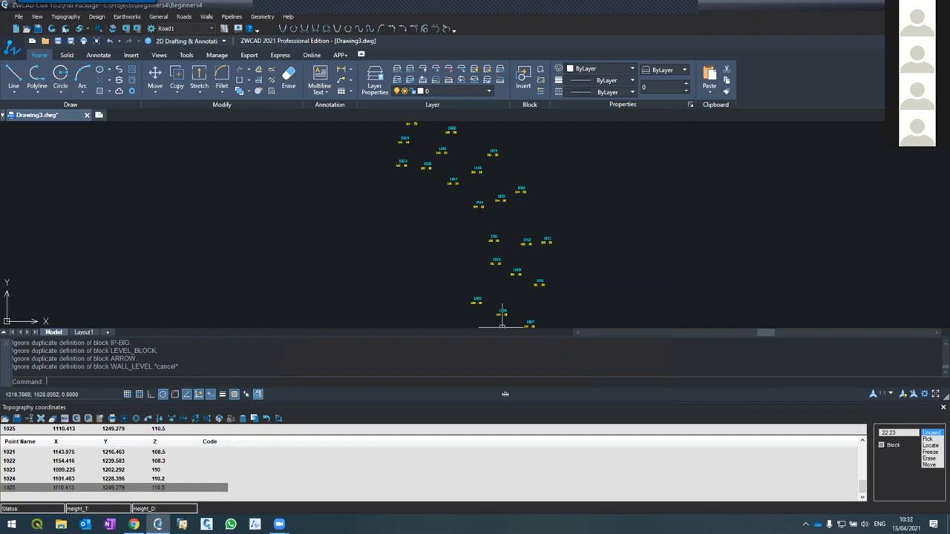
Step: Shrink the command line area to enlarge the drawing view, and zoom to the extents of the points
{"action": "left_click_drag", "start_coordinate": [481, 337], "coordinate": [482, 358]}
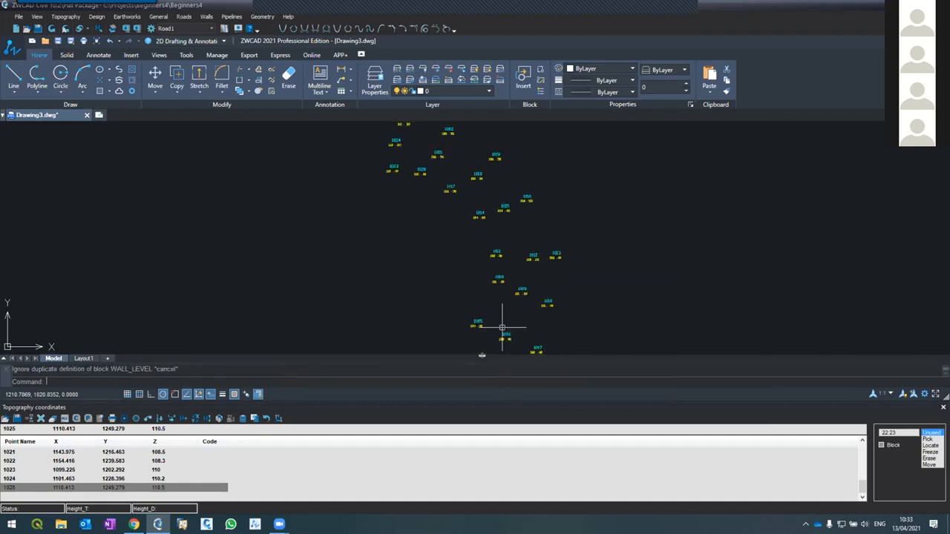
{"action": "middle_click", "coordinate": [426, 276]}
{"action": "middle_click", "coordinate": [427, 275]}
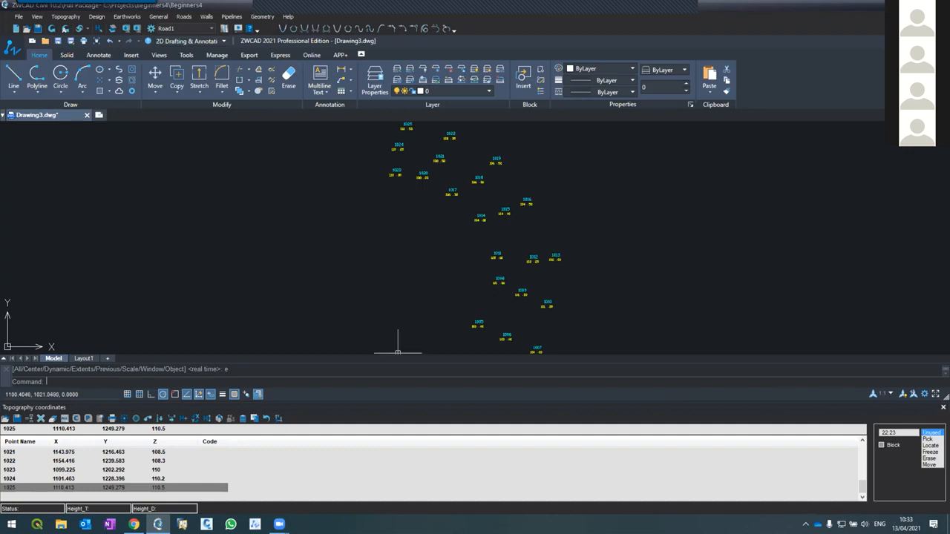
{"action": "mouse_move", "coordinate": [279, 524]}
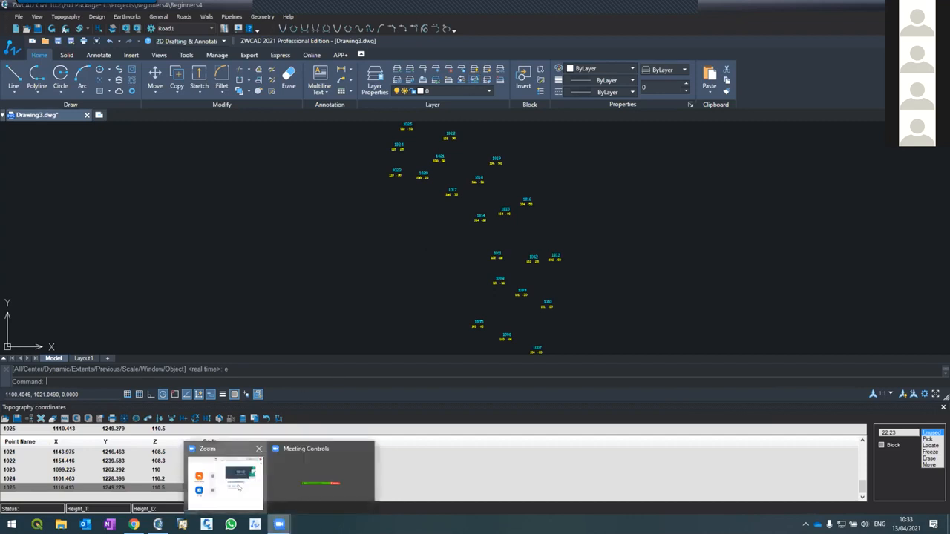
{"action": "left_click", "coordinate": [225, 484]}
{"action": "left_click", "coordinate": [279, 524]}
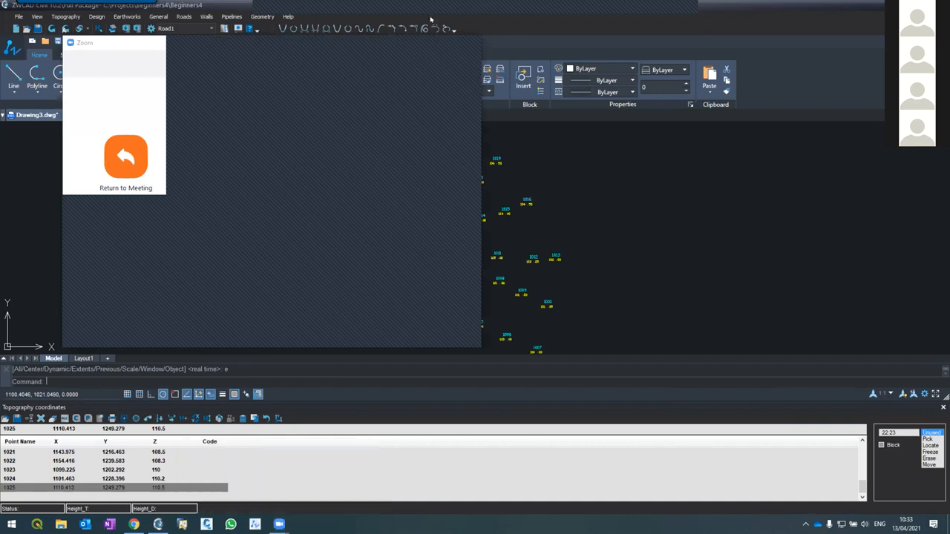
{"action": "left_click", "coordinate": [469, 163]}
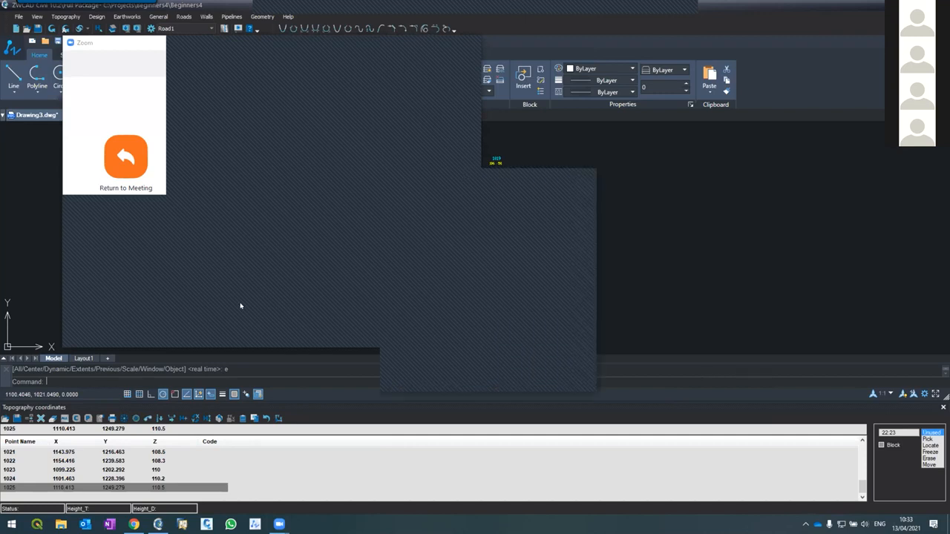
{"action": "left_click", "coordinate": [216, 322]}
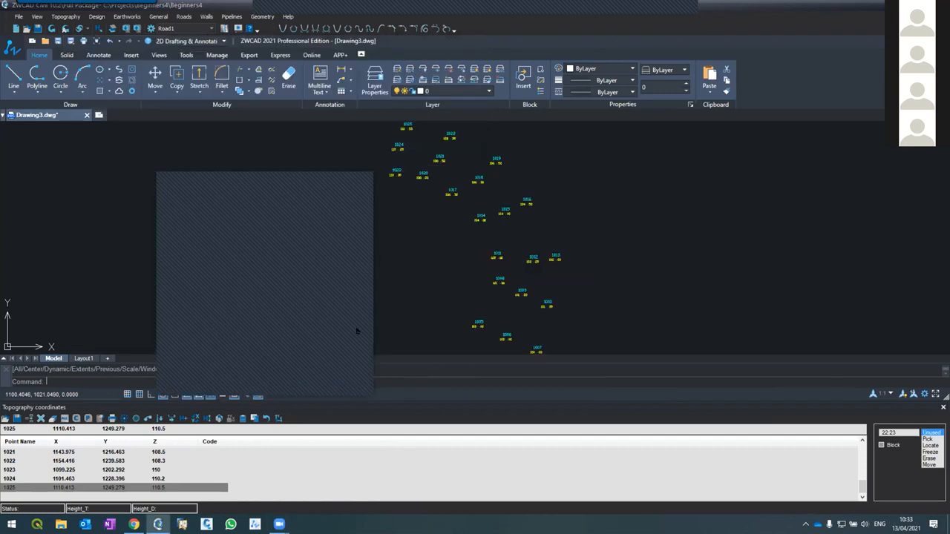
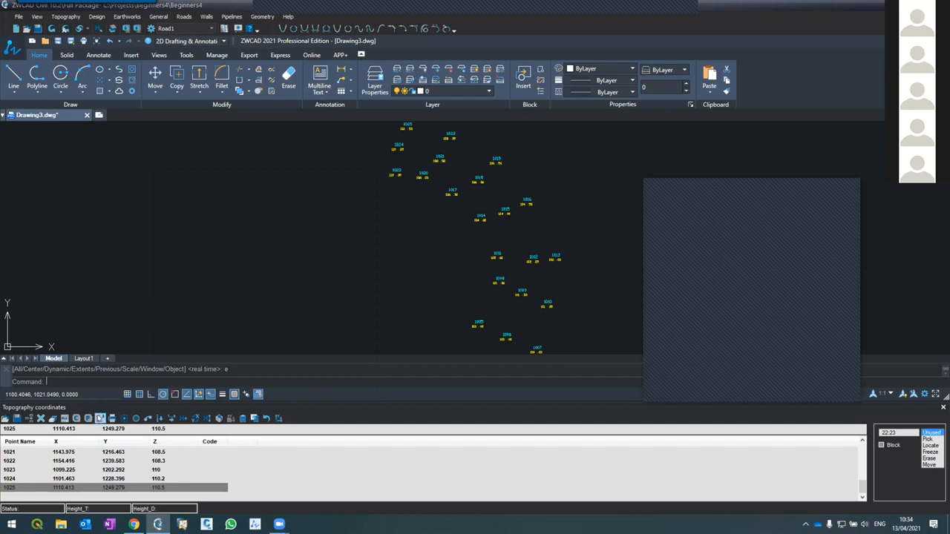
Step: Review the topography coordinates options with the scale kept at 1:1000 and examine the redrawn point labels
{"action": "left_click", "coordinate": [100, 418]}
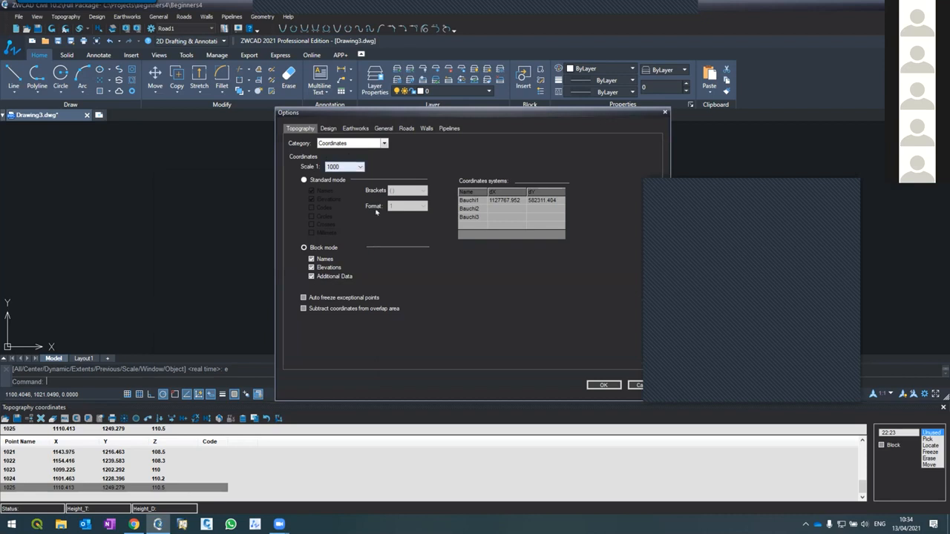
{"action": "left_click", "coordinate": [600, 385]}
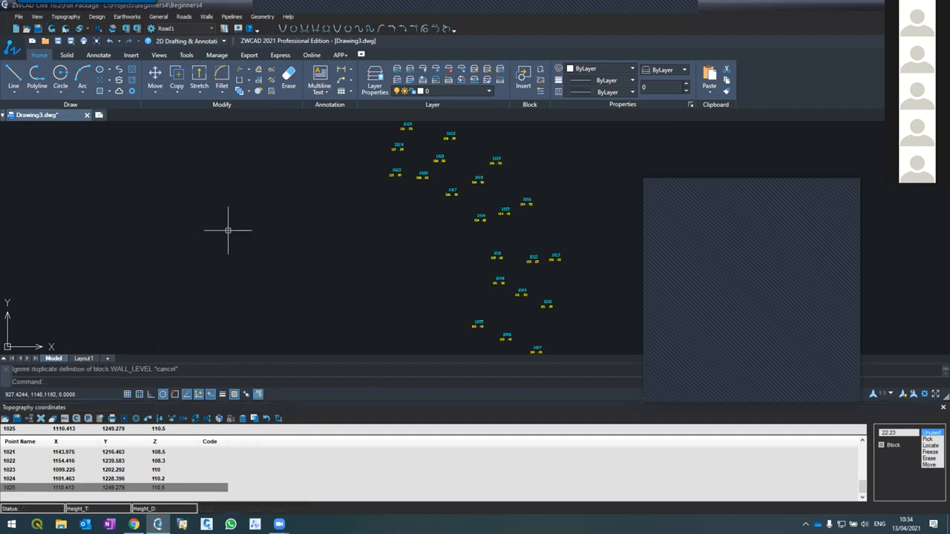
{"action": "left_click", "coordinate": [801, 188]}
{"action": "scroll", "coordinate": [437, 215], "scroll_direction": "down", "scroll_amount": 5}
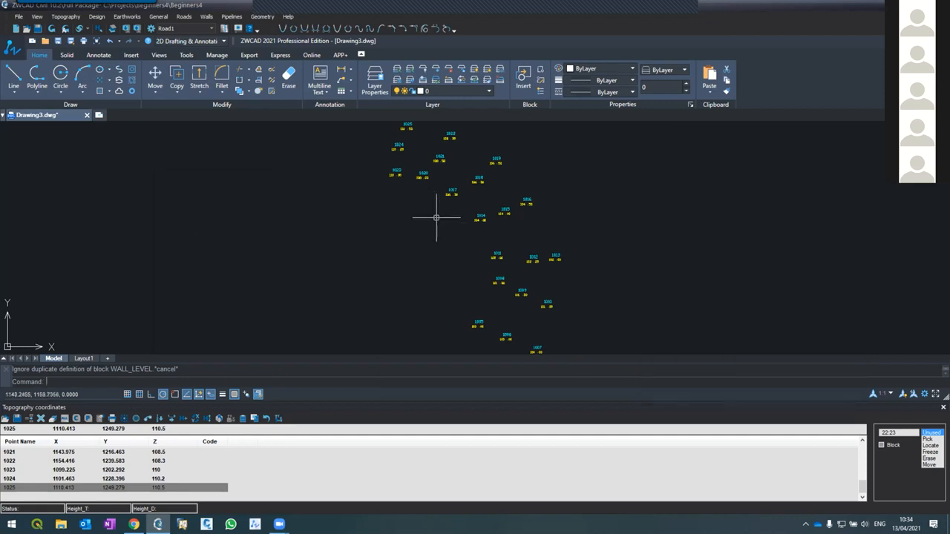
{"action": "scroll", "coordinate": [435, 229], "scroll_direction": "up", "scroll_amount": 5}
{"action": "scroll", "coordinate": [436, 231], "scroll_direction": "down", "scroll_amount": 4}
{"action": "scroll", "coordinate": [438, 215], "scroll_direction": "up", "scroll_amount": 4}
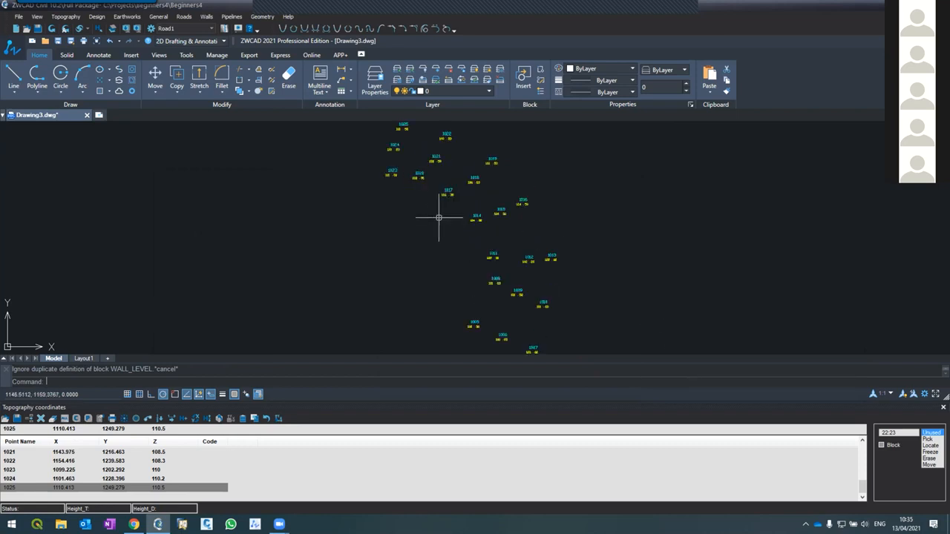
{"action": "scroll", "coordinate": [470, 265], "scroll_direction": "down", "scroll_amount": 2}
{"action": "scroll", "coordinate": [479, 253], "scroll_direction": "up", "scroll_amount": 2}
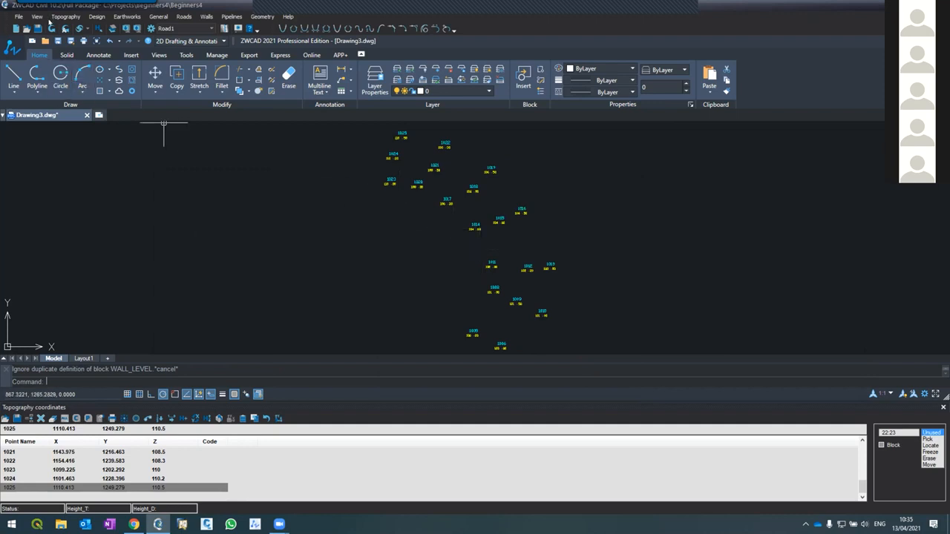
Step: Generate topography contours across the full extents of the points
{"action": "left_click", "coordinate": [59, 17]}
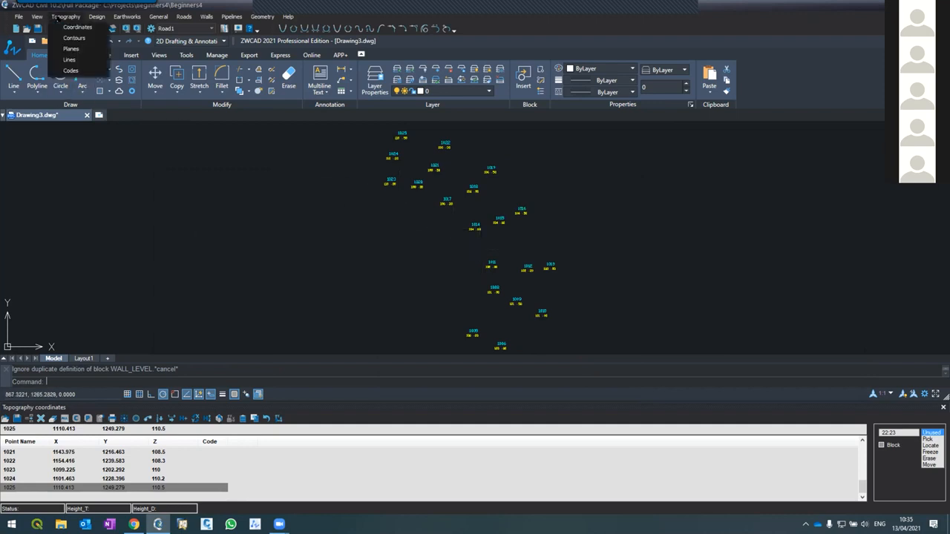
{"action": "left_click", "coordinate": [66, 37]}
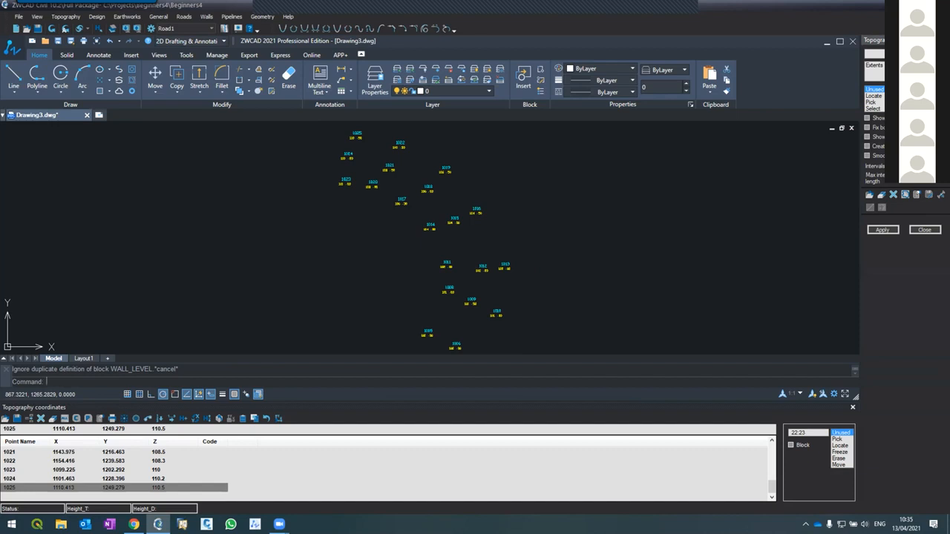
{"action": "left_click", "coordinate": [882, 230]}
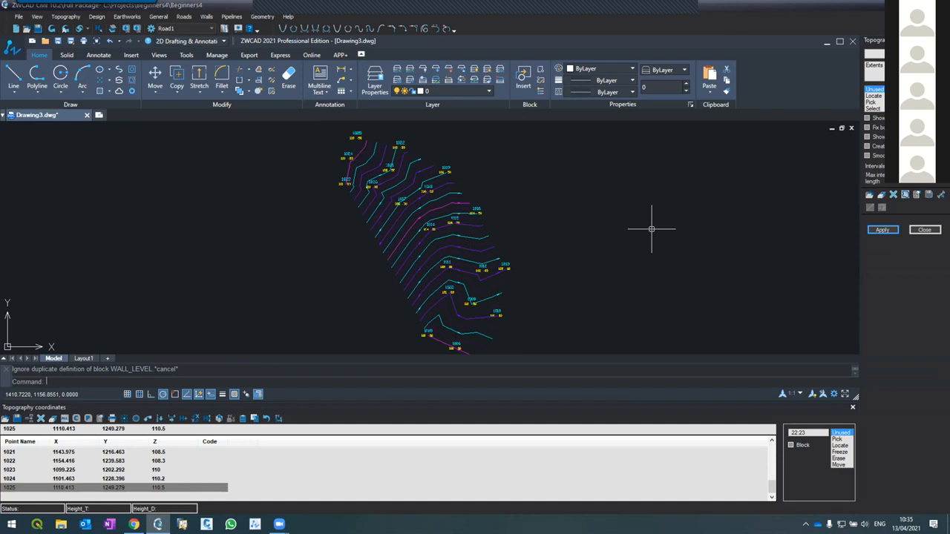
{"action": "scroll", "coordinate": [416, 224], "scroll_direction": "up", "scroll_amount": 2}
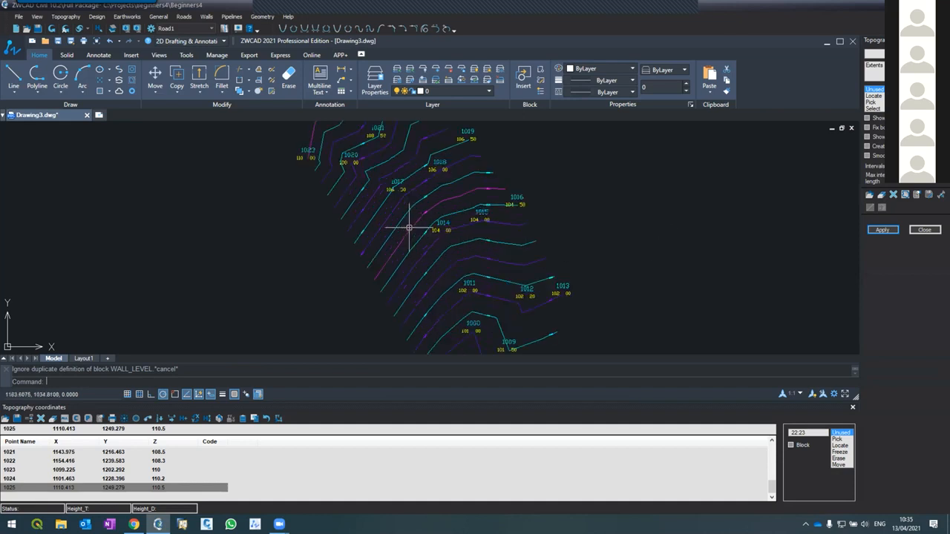
{"action": "scroll", "coordinate": [385, 182], "scroll_direction": "down", "scroll_amount": 2}
{"action": "scroll", "coordinate": [377, 180], "scroll_direction": "up", "scroll_amount": 2}
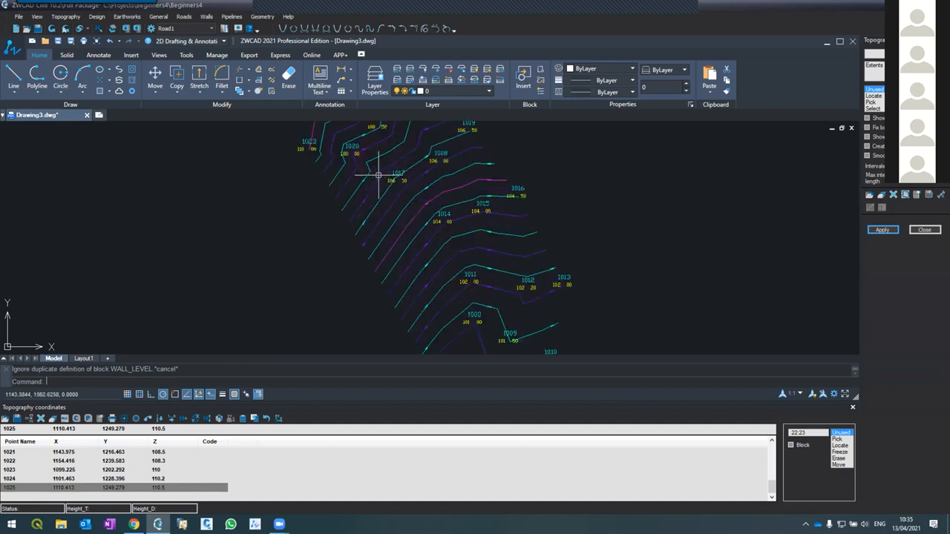
{"action": "scroll", "coordinate": [371, 183], "scroll_direction": "down", "scroll_amount": 2}
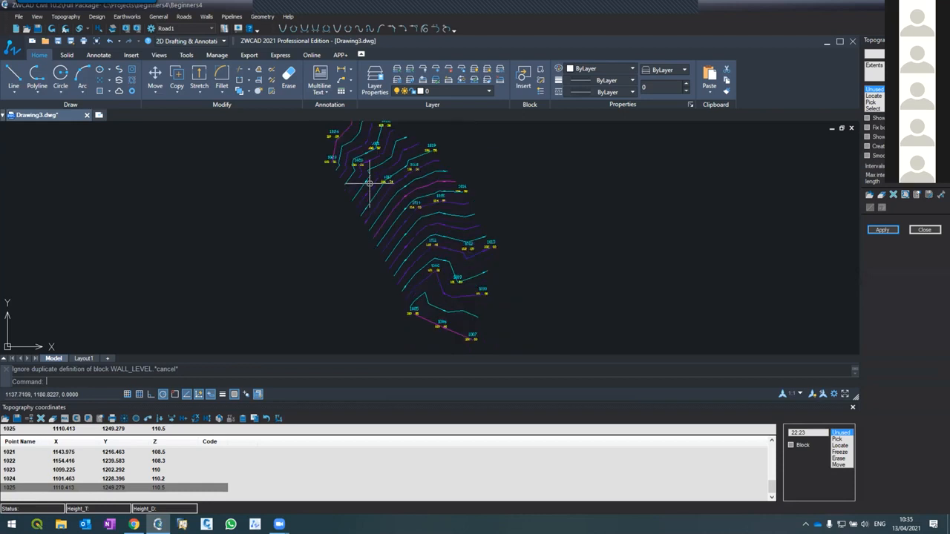
Step: Draw a polyline across the contours from just outside point 1005, past points 1008, 1014 and 1020, to beyond point 1023
{"action": "type", "text": "pl"}
{"action": "key", "text": "Return"}
{"action": "left_click", "coordinate": [394, 328]}
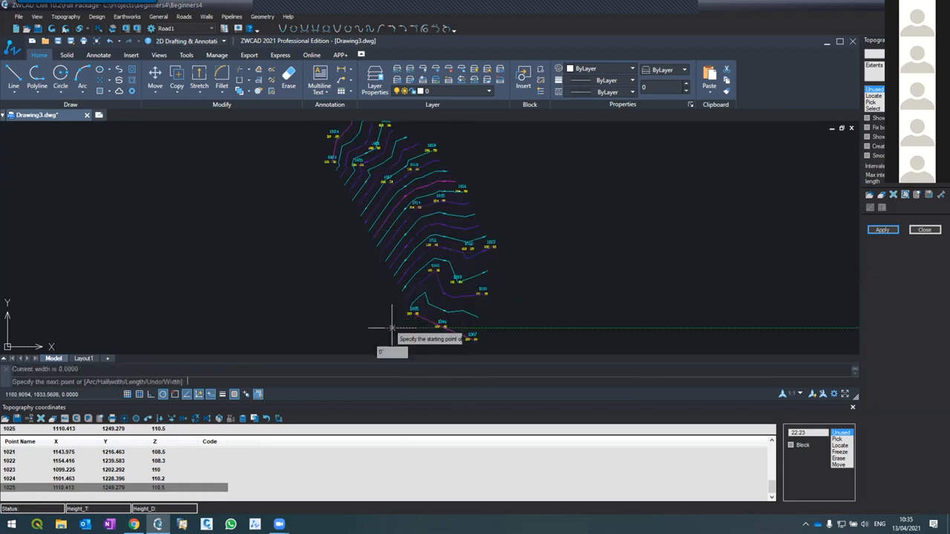
{"action": "left_click", "coordinate": [434, 261]}
{"action": "left_click", "coordinate": [410, 197]}
{"action": "left_click", "coordinate": [343, 155]}
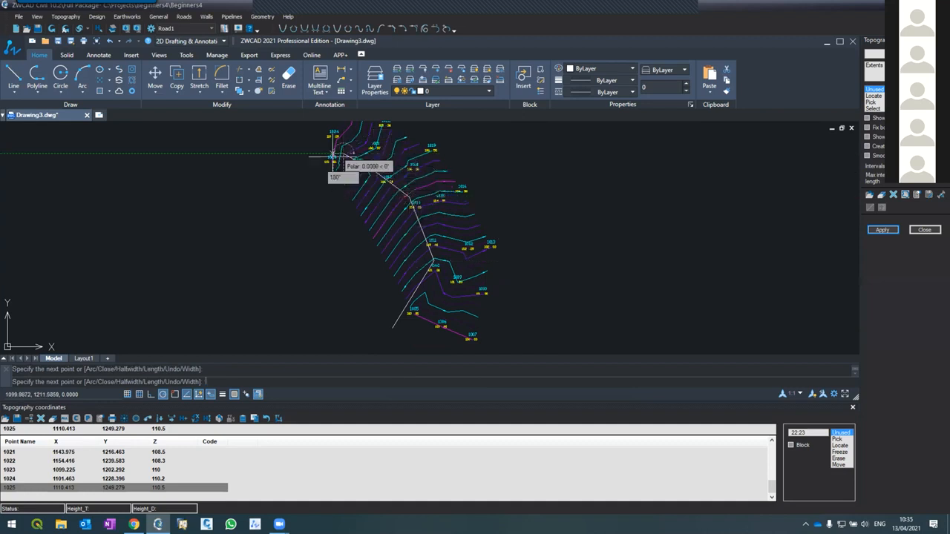
{"action": "left_click", "coordinate": [306, 154]}
{"action": "key", "text": "Return"}
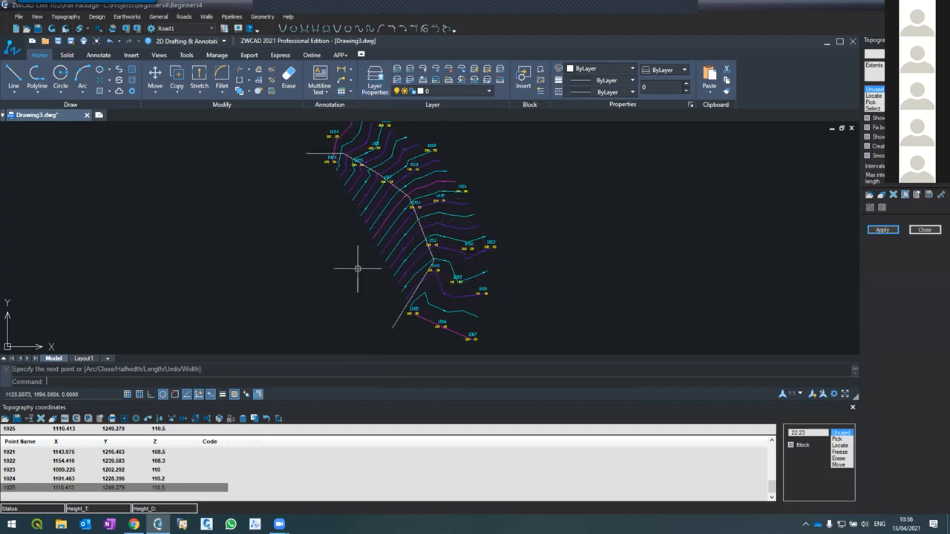
Step: Enable the display of triangles for the contours and regenerate them with the triangulation
{"action": "scroll", "coordinate": [366, 280], "scroll_direction": "down", "scroll_amount": 2}
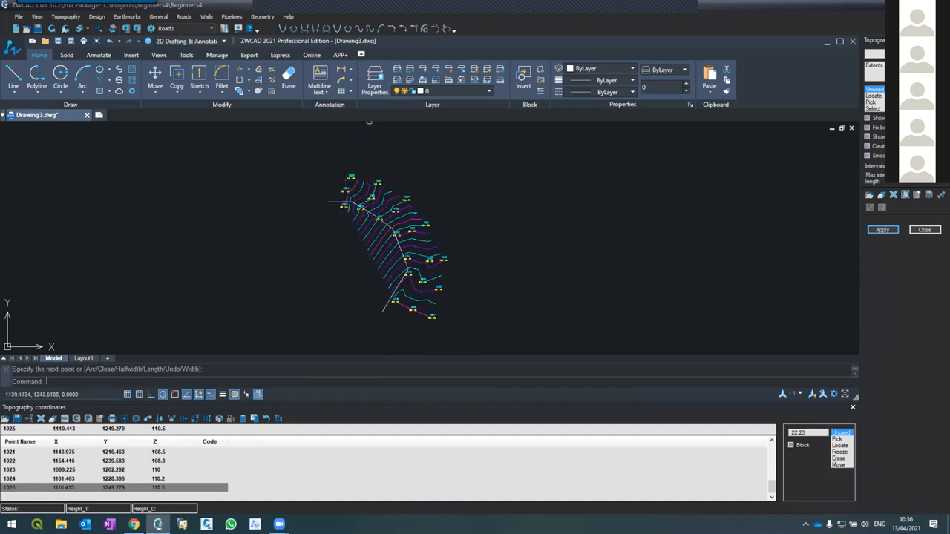
{"action": "scroll", "coordinate": [387, 282], "scroll_direction": "up", "scroll_amount": 3}
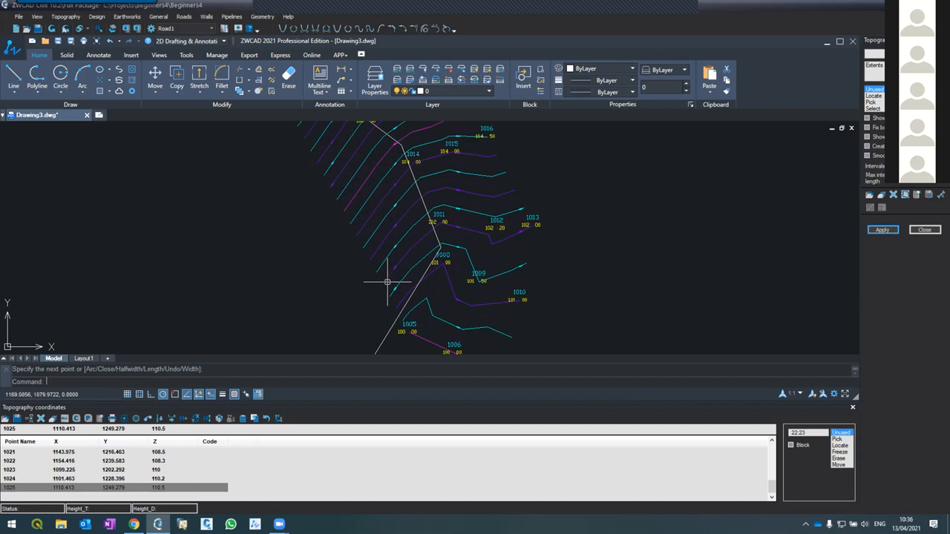
{"action": "scroll", "coordinate": [388, 283], "scroll_direction": "down", "scroll_amount": 2}
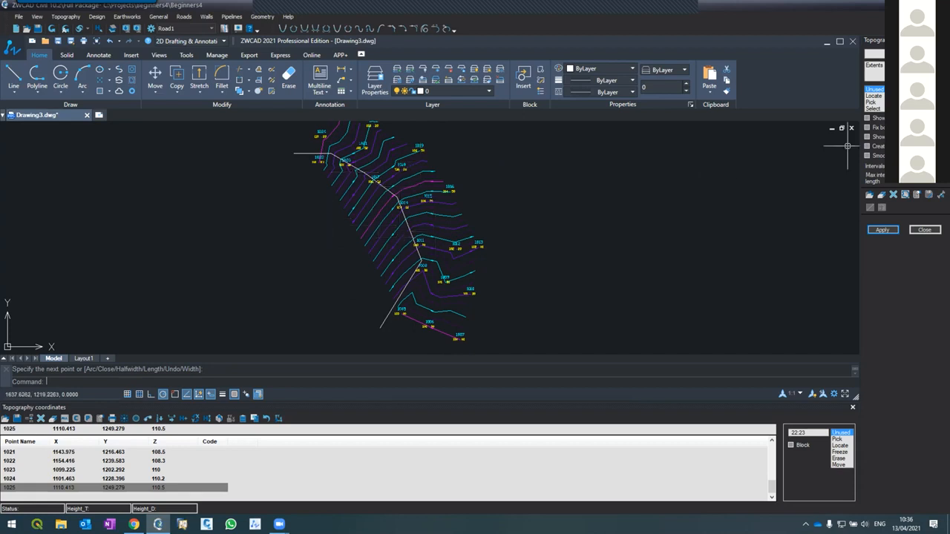
{"action": "left_click", "coordinate": [882, 230]}
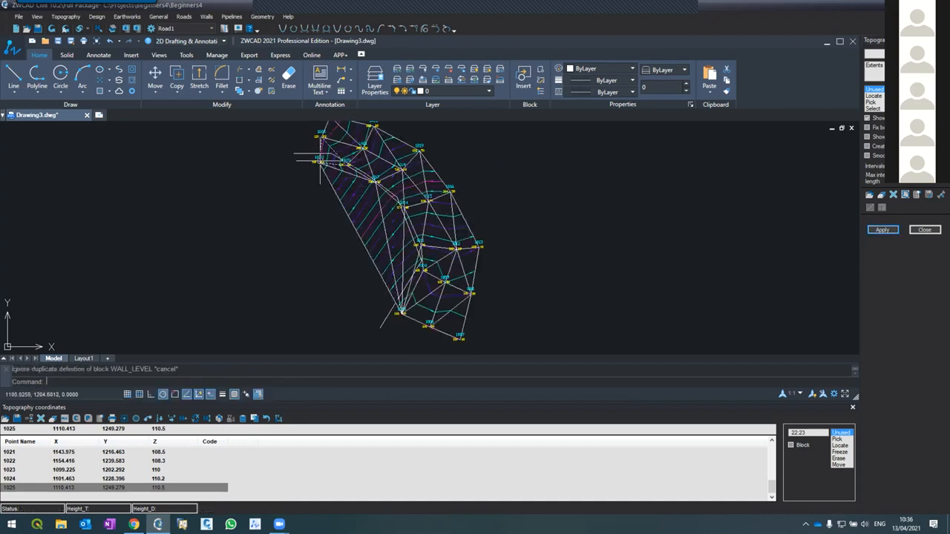
Step: Examine the long triangles fanning out from point 1005 to points 1023, 1017, 1014, 1011 and 1008 by selecting them
{"action": "left_click", "coordinate": [337, 195]}
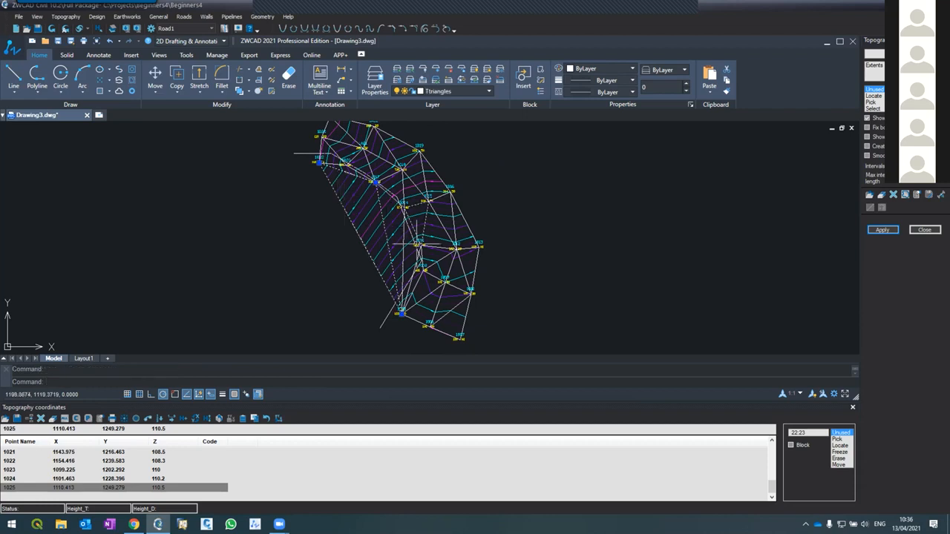
{"action": "left_click", "coordinate": [404, 243]}
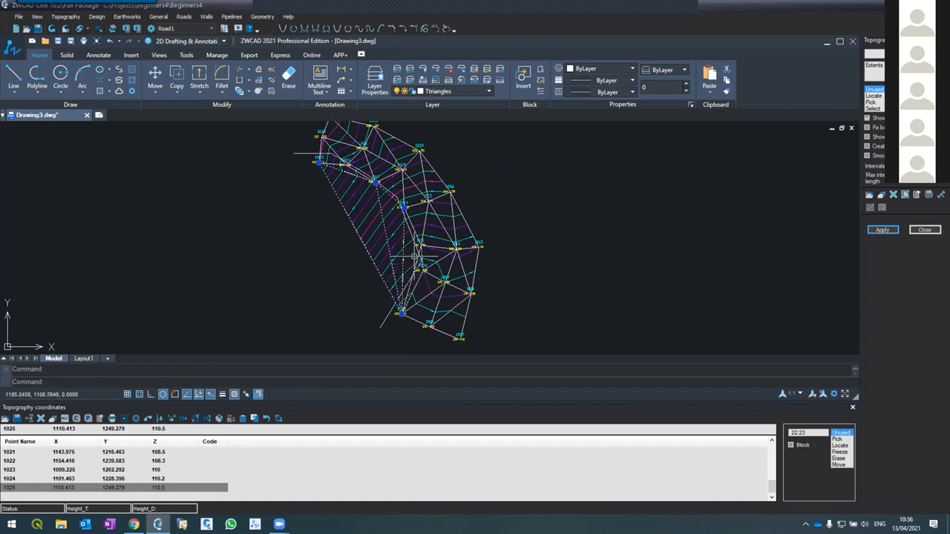
{"action": "scroll", "coordinate": [416, 258], "scroll_direction": "up", "scroll_amount": 2}
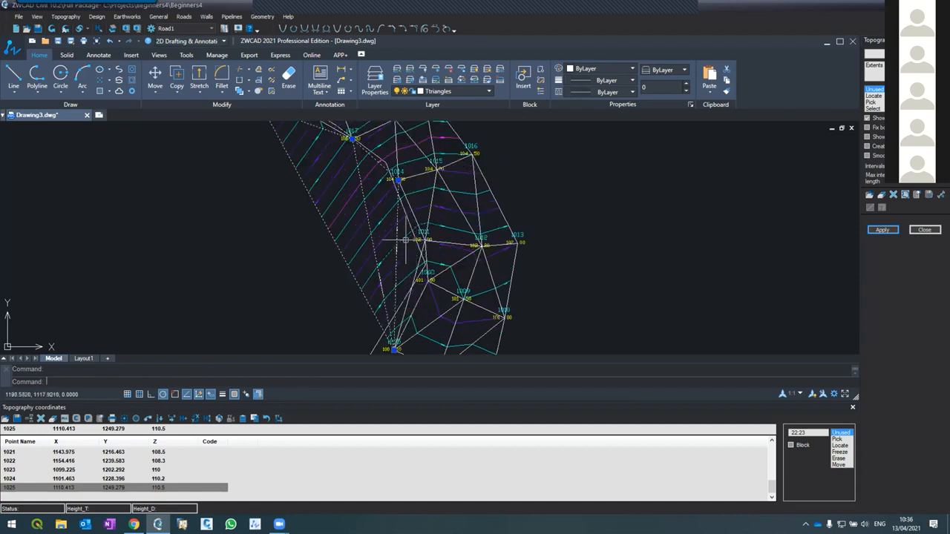
{"action": "left_click", "coordinate": [417, 259]}
{"action": "left_click", "coordinate": [410, 294]}
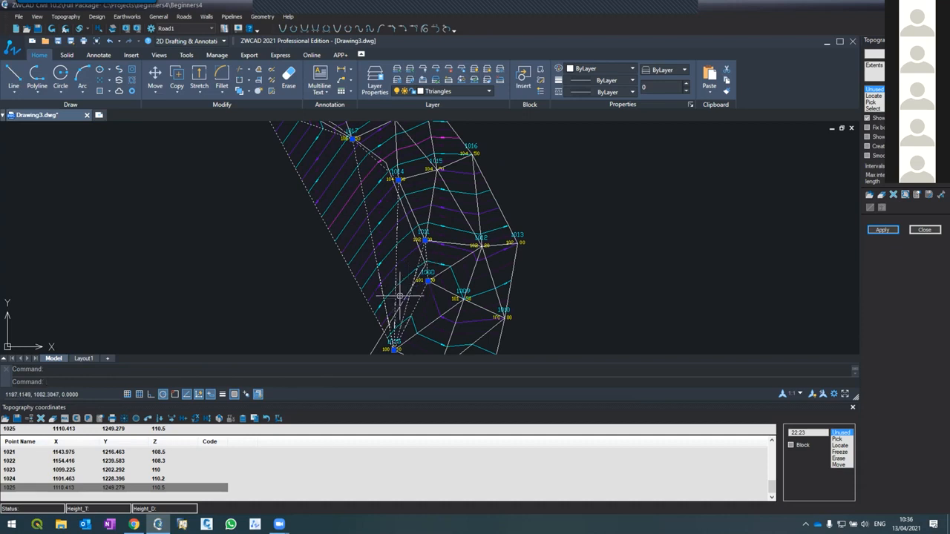
{"action": "scroll", "coordinate": [400, 295], "scroll_direction": "down", "scroll_amount": 2}
{"action": "scroll", "coordinate": [330, 179], "scroll_direction": "up", "scroll_amount": 2}
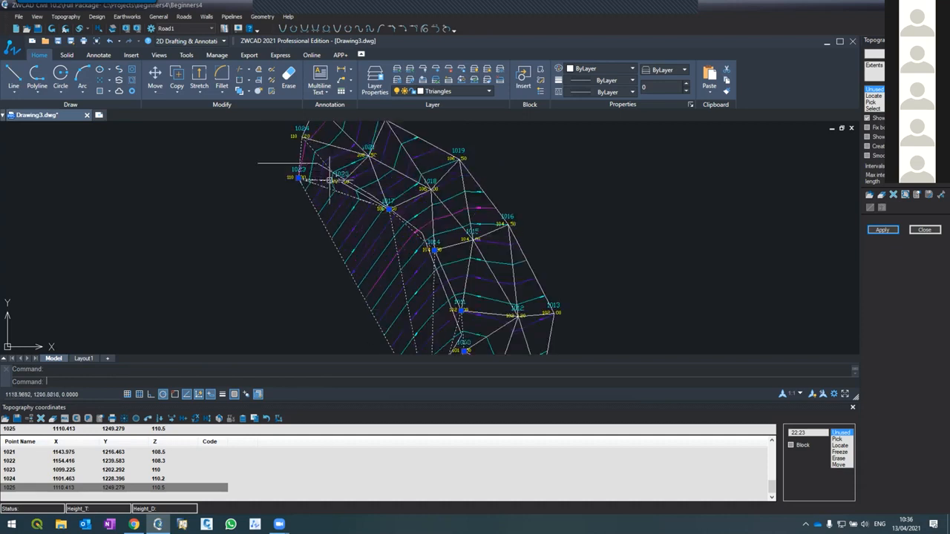
{"action": "scroll", "coordinate": [339, 211], "scroll_direction": "down", "scroll_amount": 2}
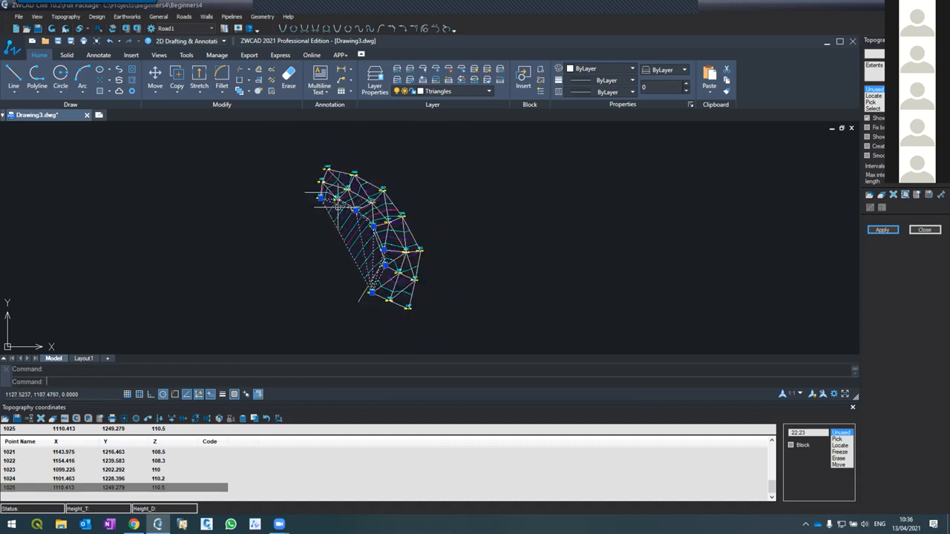
{"action": "scroll", "coordinate": [353, 235], "scroll_direction": "up", "scroll_amount": 1}
{"action": "key", "text": "Escape"}
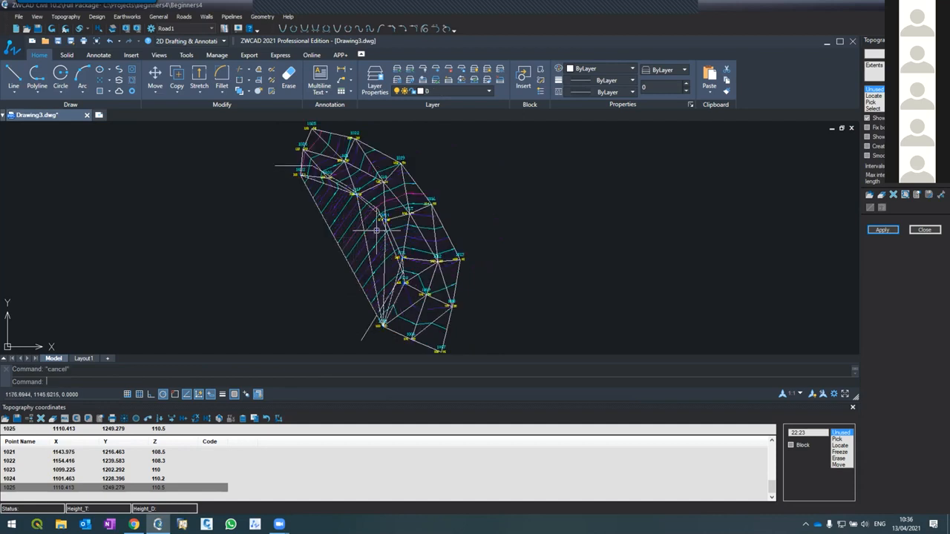
Step: Delete the polyline crossing the contours and inspect the long triangle between points 1005, 1017 and 1023
{"action": "left_click", "coordinate": [283, 166]}
{"action": "key", "text": "Delete"}
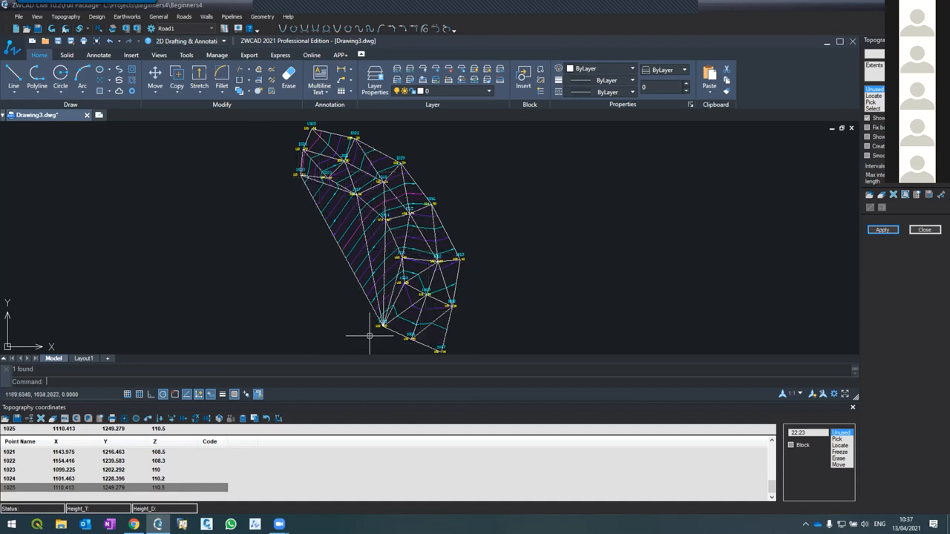
{"action": "left_click", "coordinate": [346, 261]}
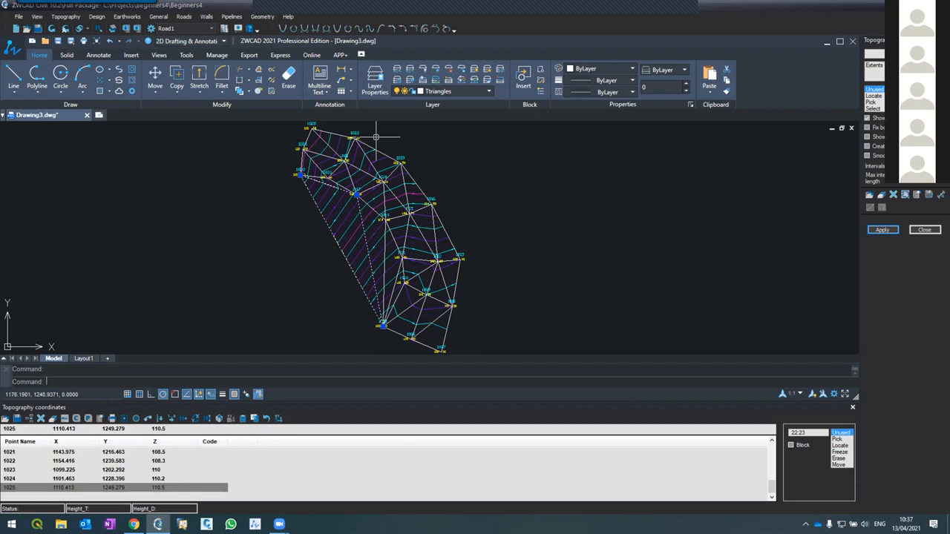
{"action": "key", "text": "Escape"}
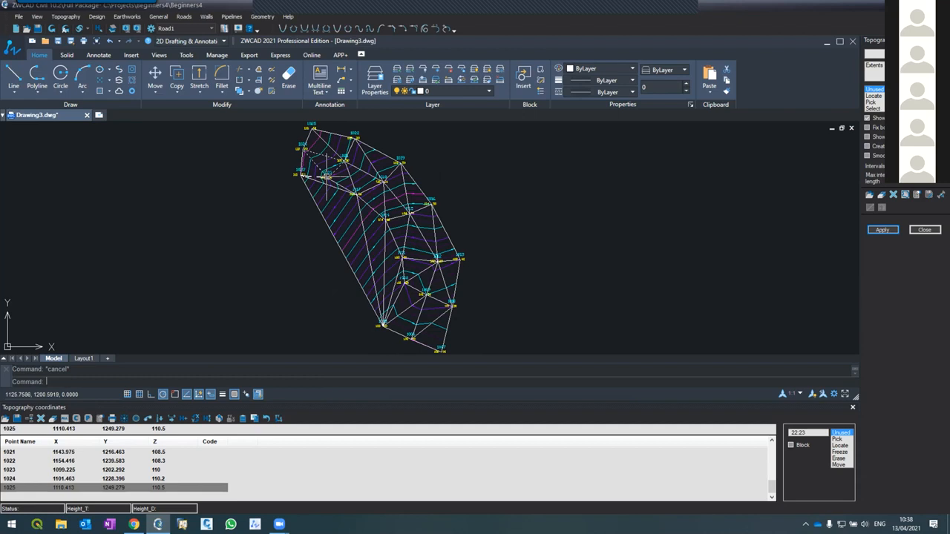
Step: Measure the distance between points 1017 and 1014 on the triangulation
{"action": "scroll", "coordinate": [365, 208], "scroll_direction": "up", "scroll_amount": 3}
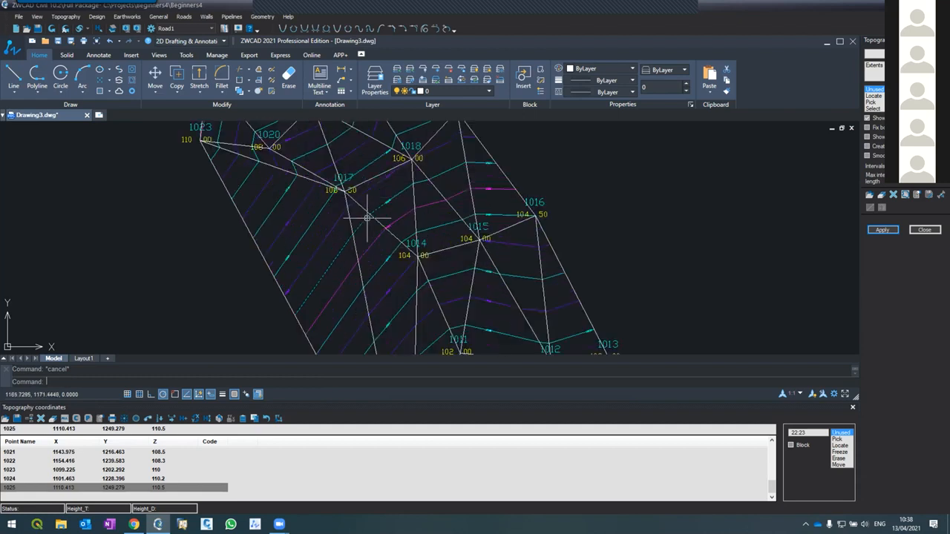
{"action": "type", "text": "dist"}
{"action": "key", "text": "Return"}
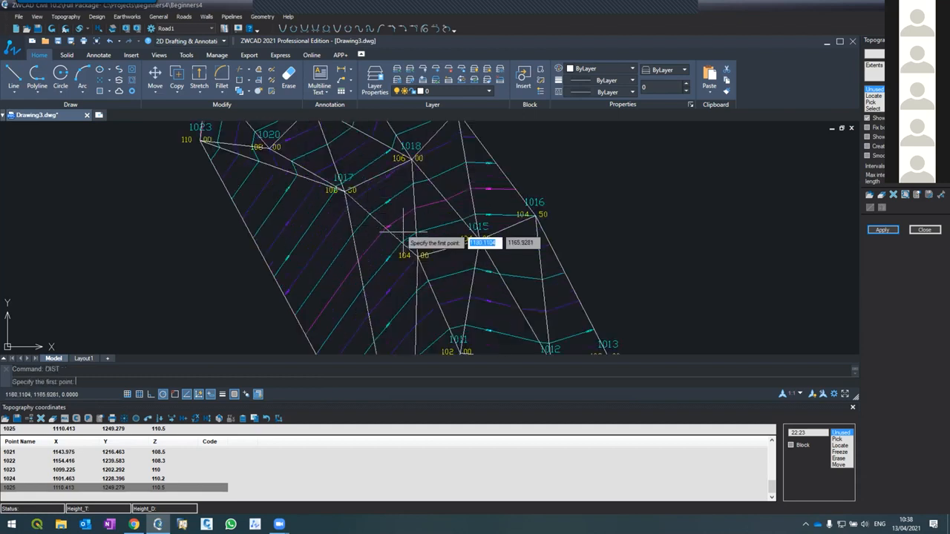
{"action": "left_click", "coordinate": [345, 190]}
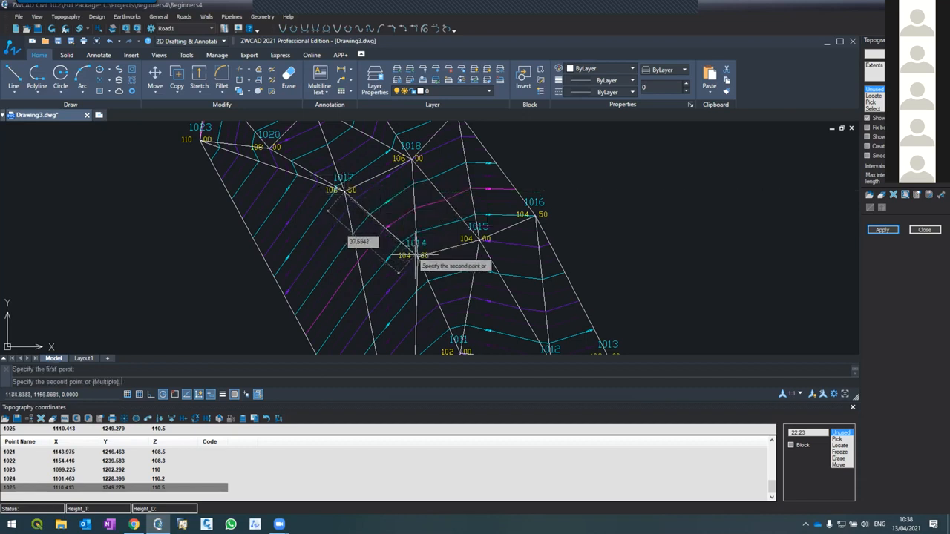
{"action": "key", "text": "Escape"}
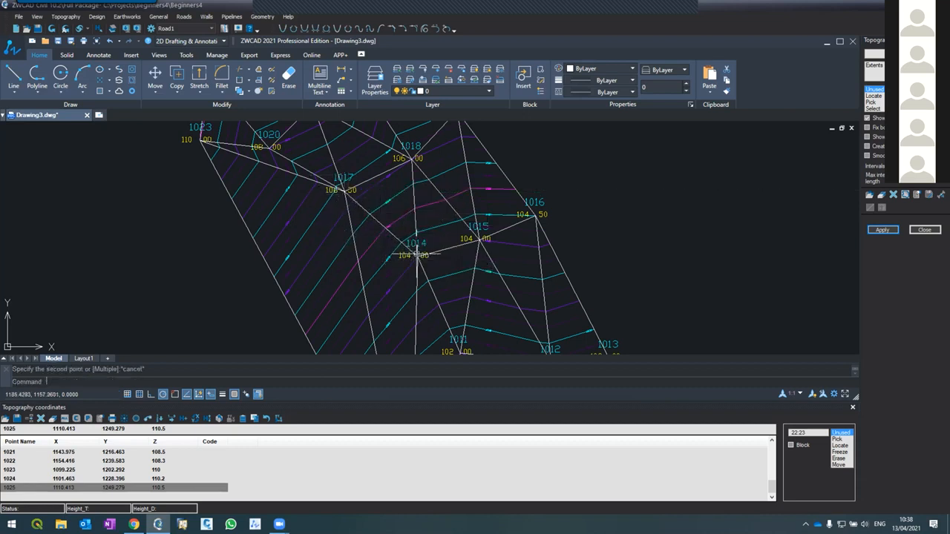
Step: Measure the distance from point 1016 towards point 1013 along the outer edge of the triangulation
{"action": "scroll", "coordinate": [418, 253], "scroll_direction": "down", "scroll_amount": 5}
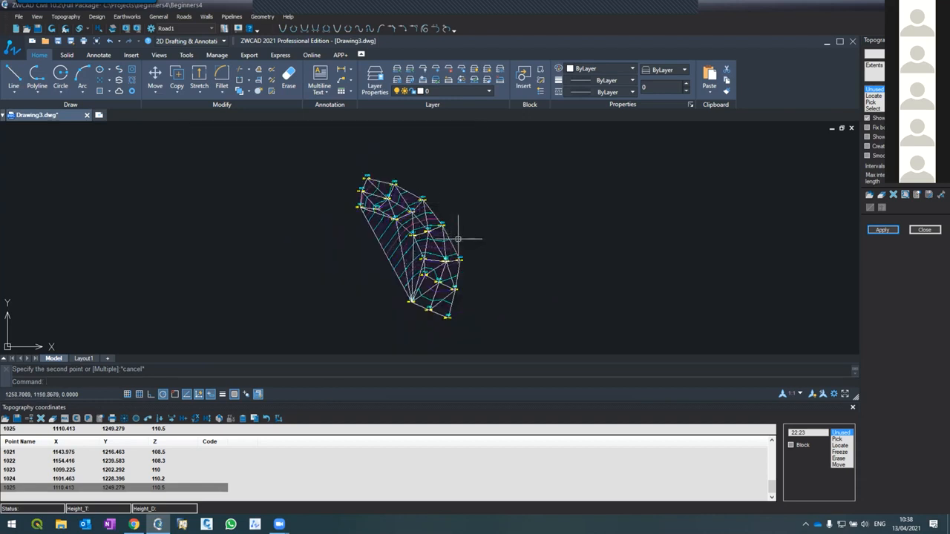
{"action": "scroll", "coordinate": [459, 238], "scroll_direction": "up", "scroll_amount": 5}
{"action": "type", "text": "dist"}
{"action": "key", "text": "Return"}
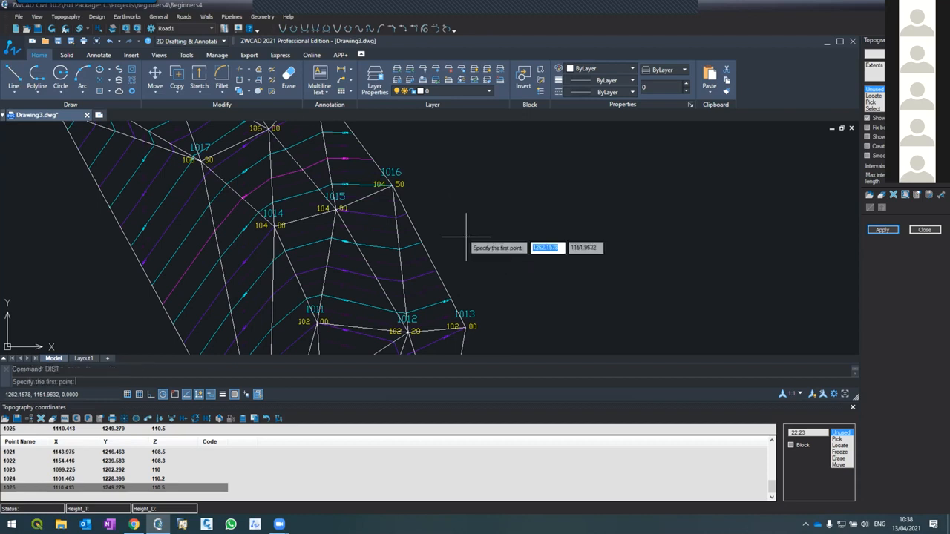
{"action": "left_click", "coordinate": [391, 184]}
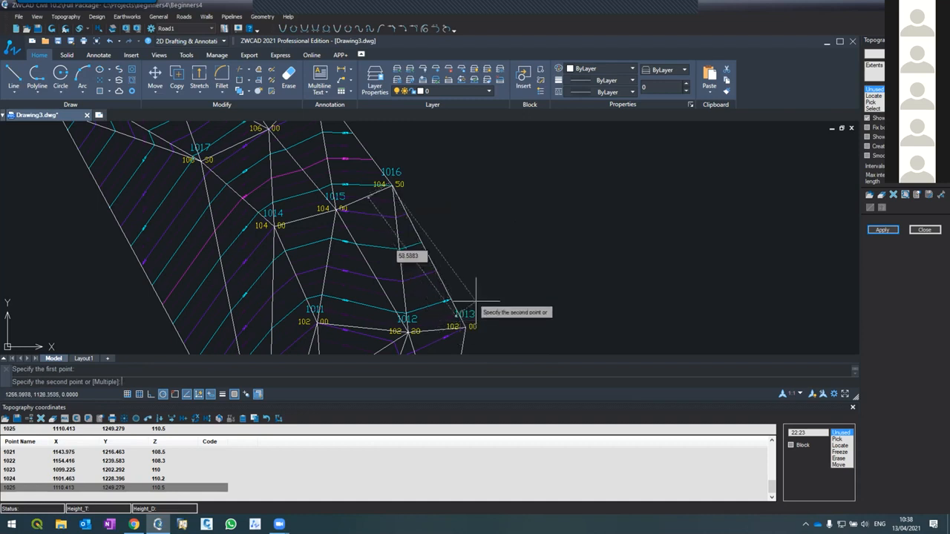
{"action": "key", "text": "Escape"}
{"action": "scroll", "coordinate": [492, 210], "scroll_direction": "down", "scroll_amount": 3}
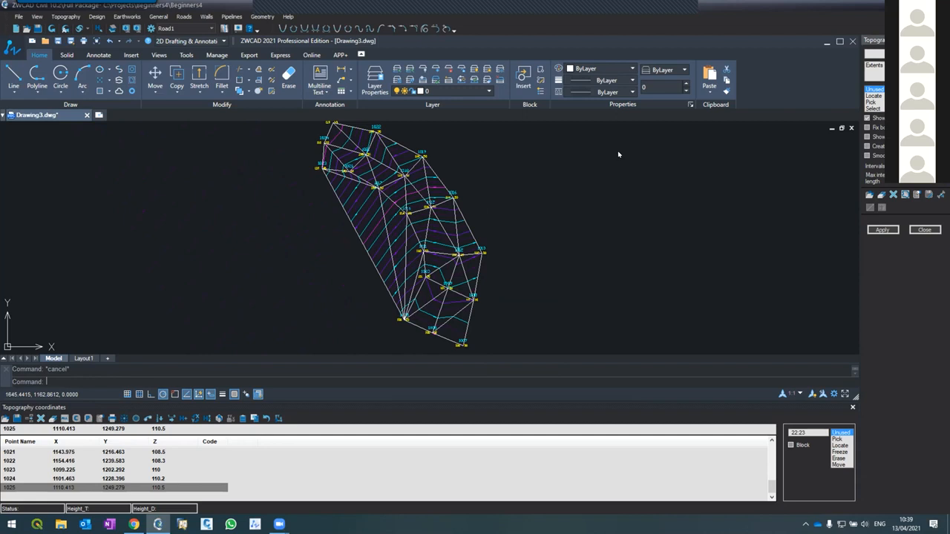
Step: Limit the maximum triangle length and regenerate the contours so the long triangles between points 1005 and 1023 are excluded
{"action": "left_click", "coordinate": [882, 229]}
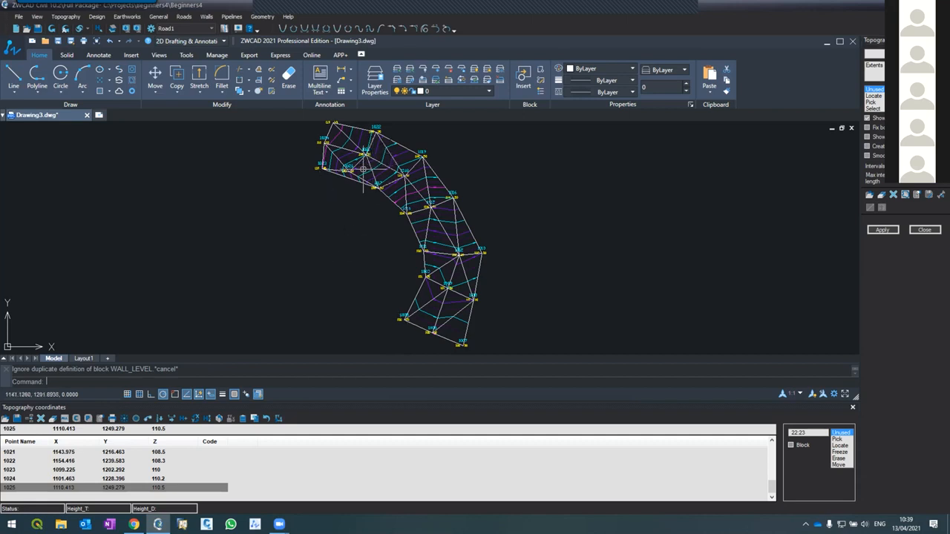
{"action": "scroll", "coordinate": [351, 178], "scroll_direction": "up", "scroll_amount": 4}
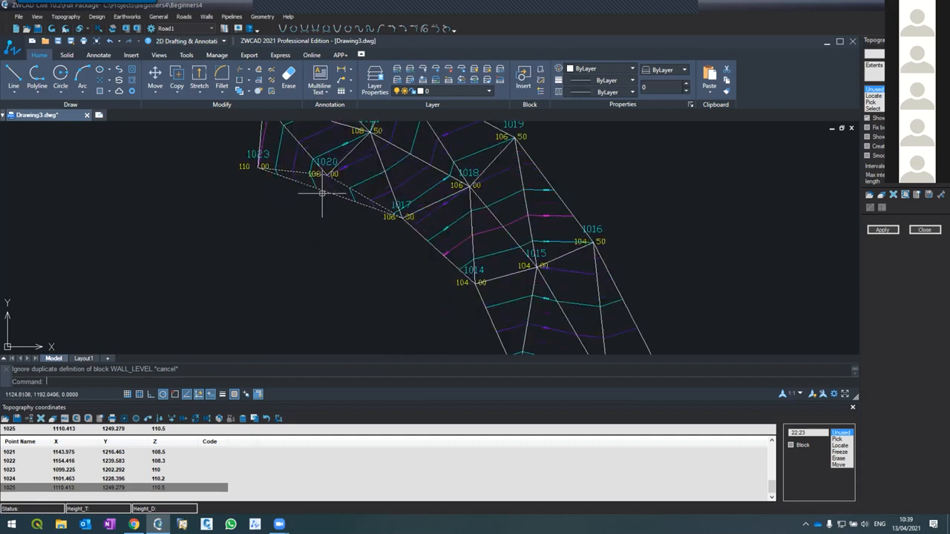
{"action": "scroll", "coordinate": [323, 194], "scroll_direction": "down", "scroll_amount": 5}
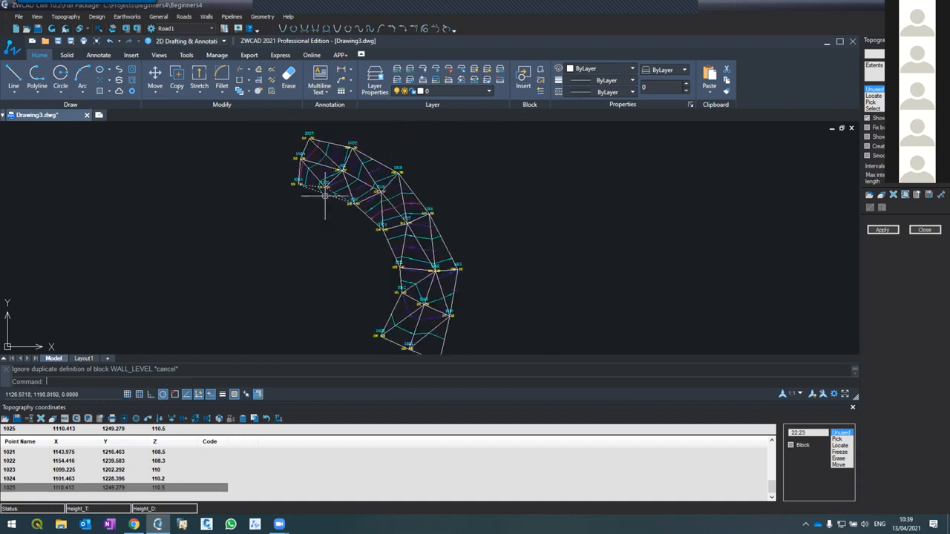
{"action": "scroll", "coordinate": [326, 198], "scroll_direction": "up", "scroll_amount": 2}
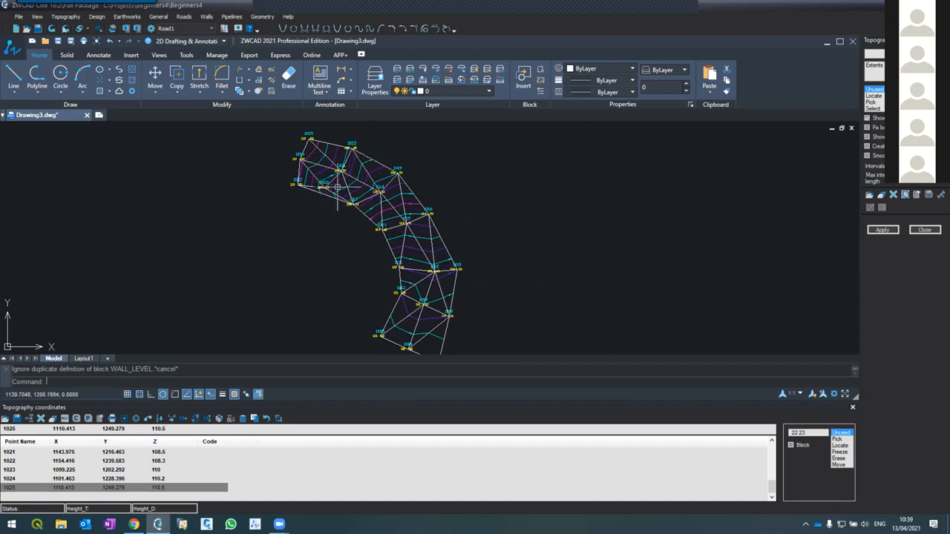
{"action": "scroll", "coordinate": [337, 194], "scroll_direction": "down", "scroll_amount": 2}
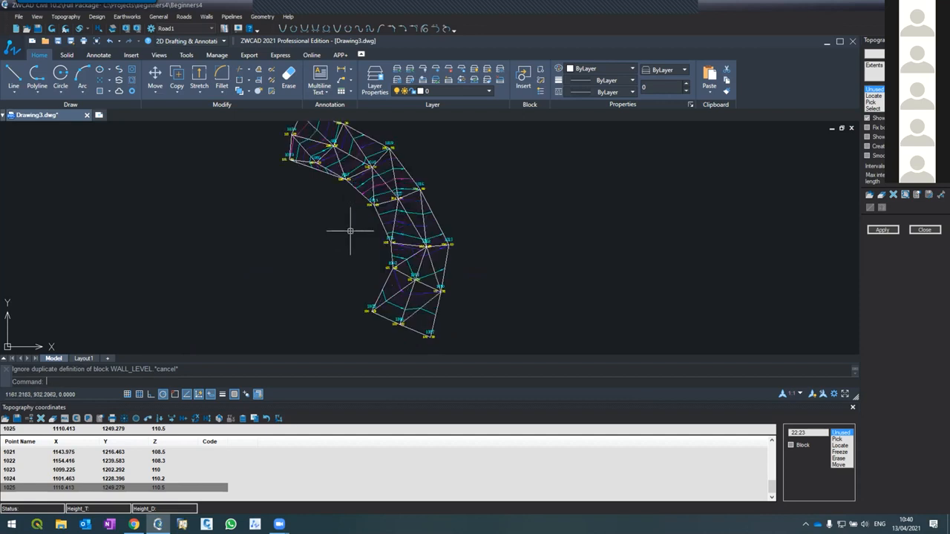
{"action": "scroll", "coordinate": [347, 206], "scroll_direction": "up", "scroll_amount": 2}
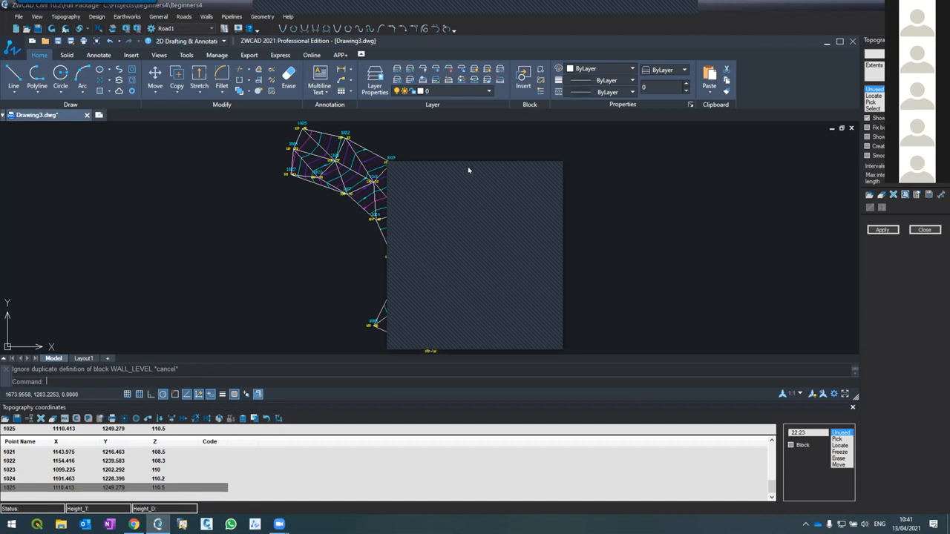
Step: Raise the maximum triangle length, regenerate the contours and select the long triangle between points 1014, 1011 and 1005
{"action": "left_click", "coordinate": [507, 173]}
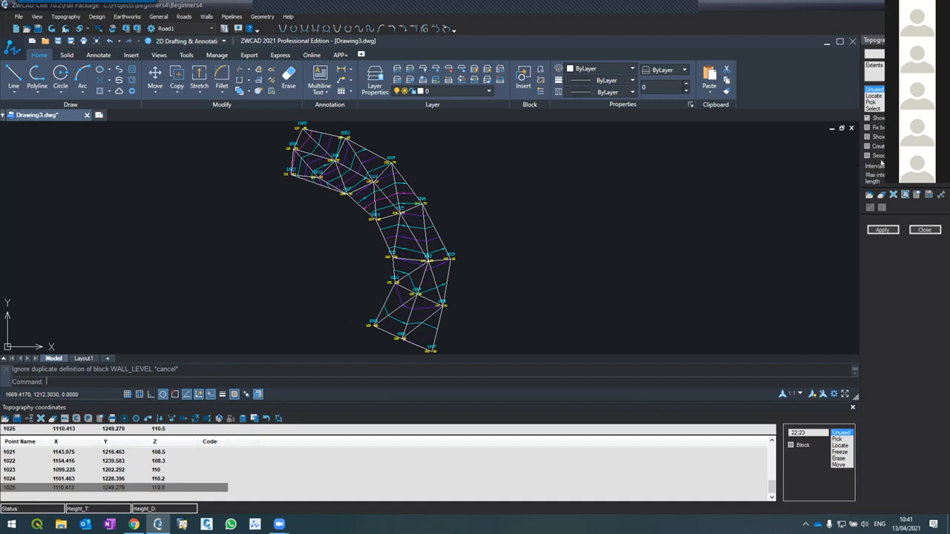
{"action": "left_click", "coordinate": [894, 230]}
{"action": "left_click", "coordinate": [882, 230]}
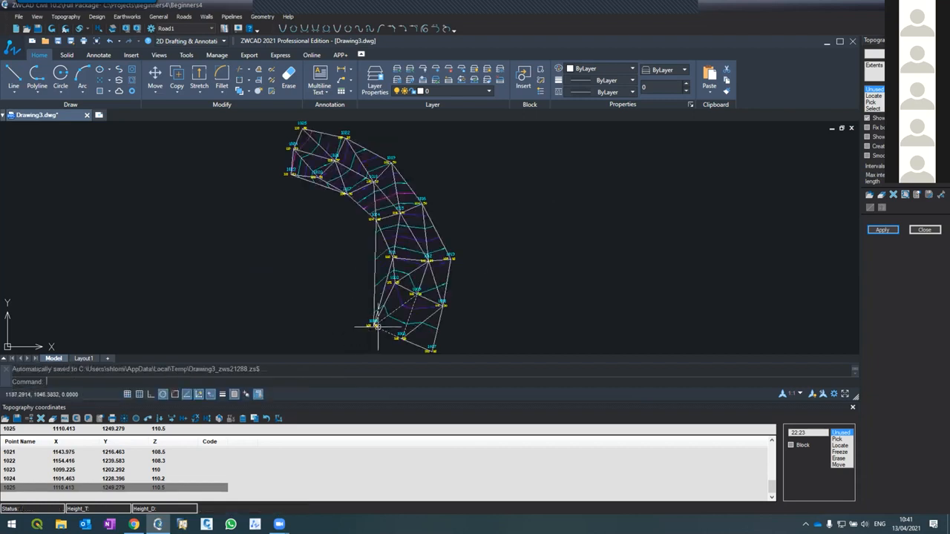
{"action": "left_click", "coordinate": [374, 253]}
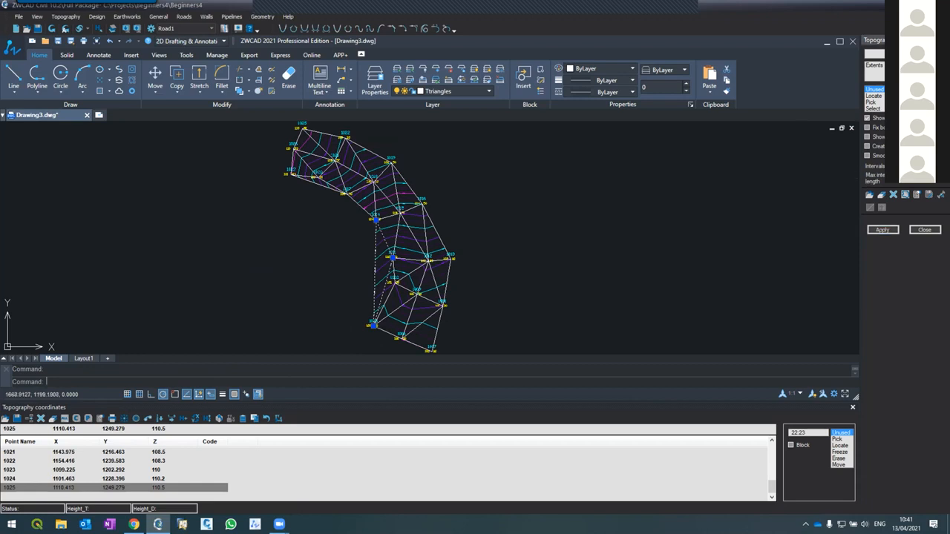
Step: Regenerate the contours with a shorter maximum triangle length, and again with one long enough to include all the long triangles
{"action": "left_click", "coordinate": [881, 230]}
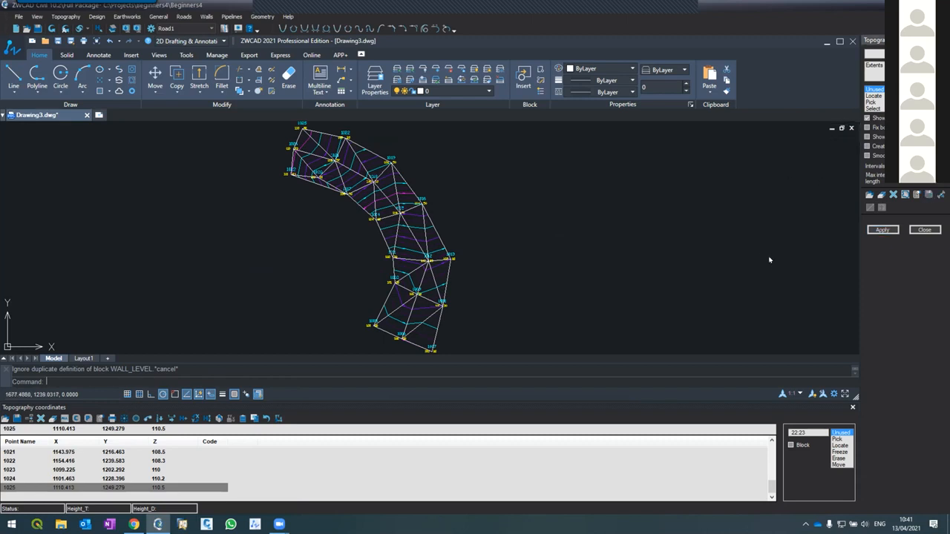
{"action": "left_click", "coordinate": [881, 230]}
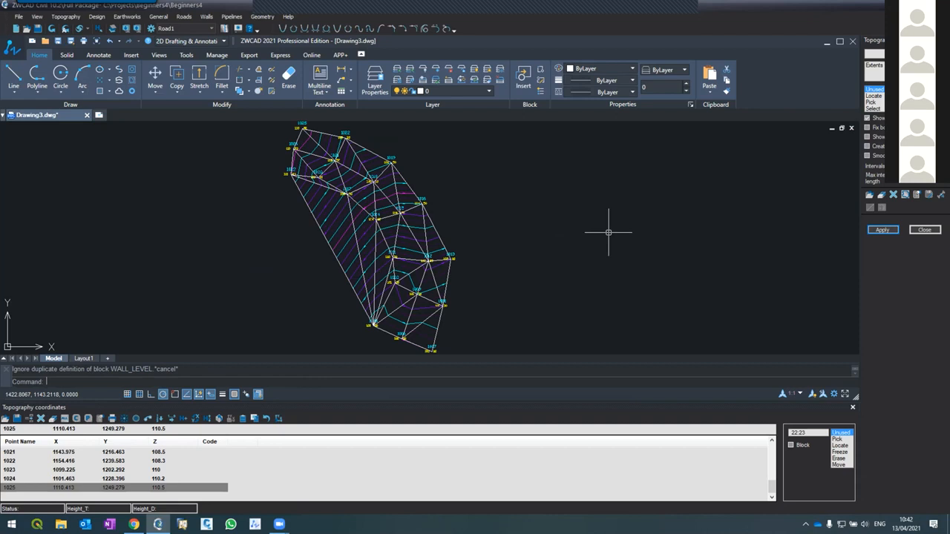
{"action": "left_click", "coordinate": [446, 21]}
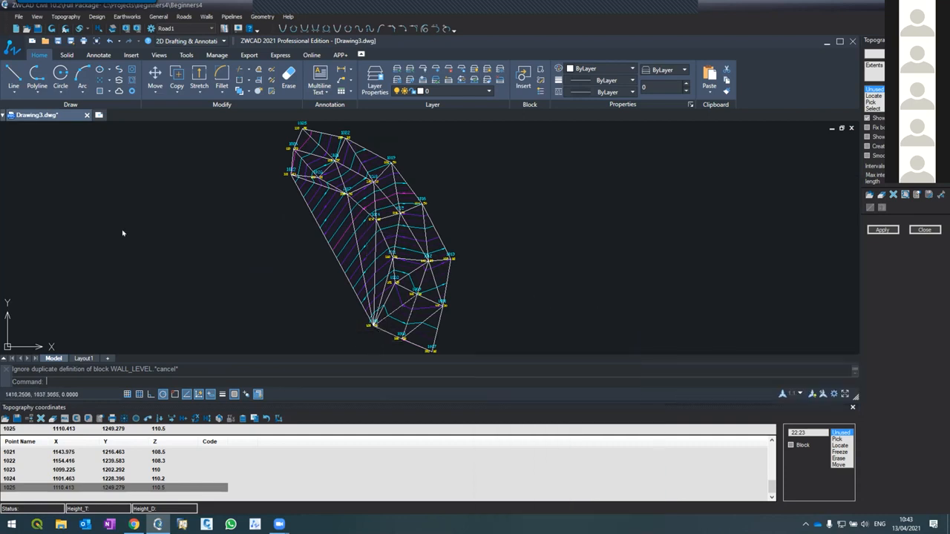
Step: Close the Topography coordinates table and regenerate the contours with the display of triangles turned off
{"action": "scroll", "coordinate": [262, 180], "scroll_direction": "down", "scroll_amount": 4}
{"action": "scroll", "coordinate": [254, 175], "scroll_direction": "up", "scroll_amount": 3}
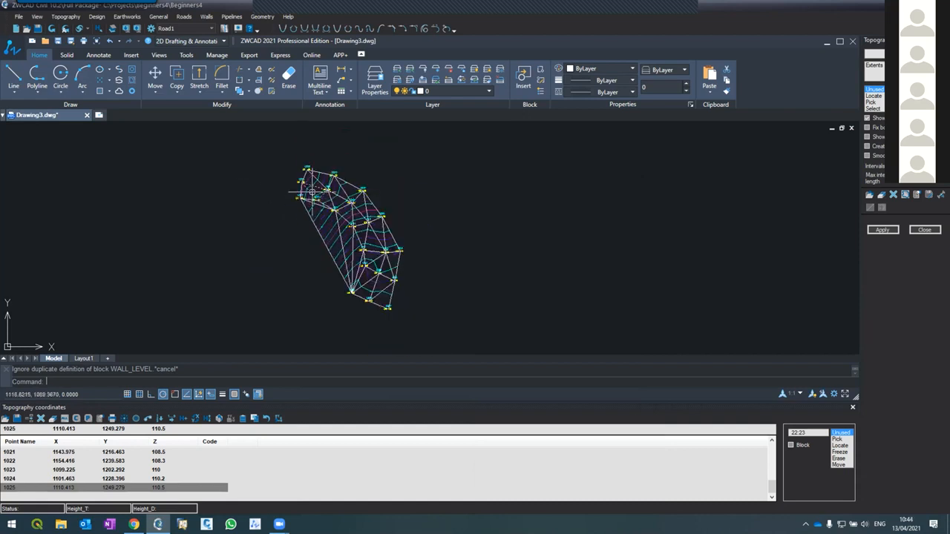
{"action": "scroll", "coordinate": [316, 212], "scroll_direction": "up", "scroll_amount": 2}
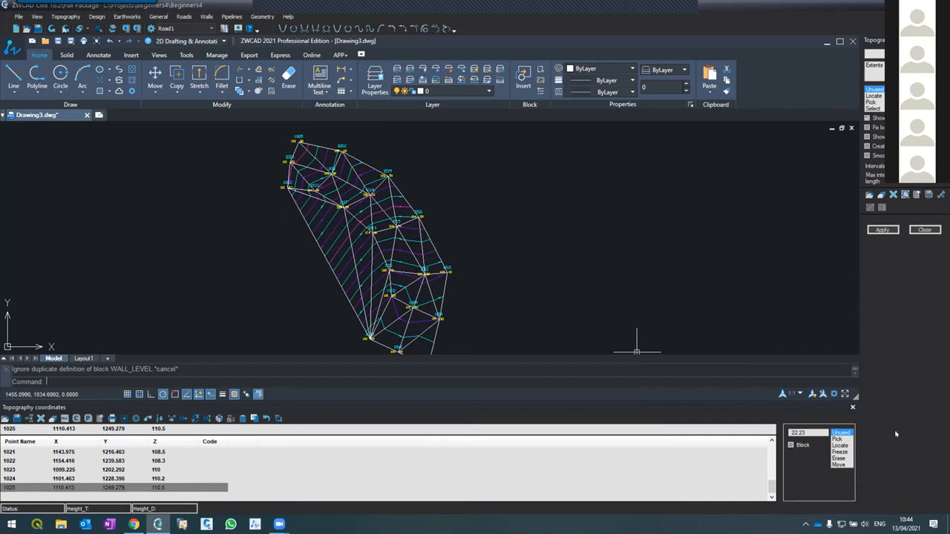
{"action": "left_click", "coordinate": [853, 407]}
{"action": "scroll", "coordinate": [254, 174], "scroll_direction": "down", "scroll_amount": 2}
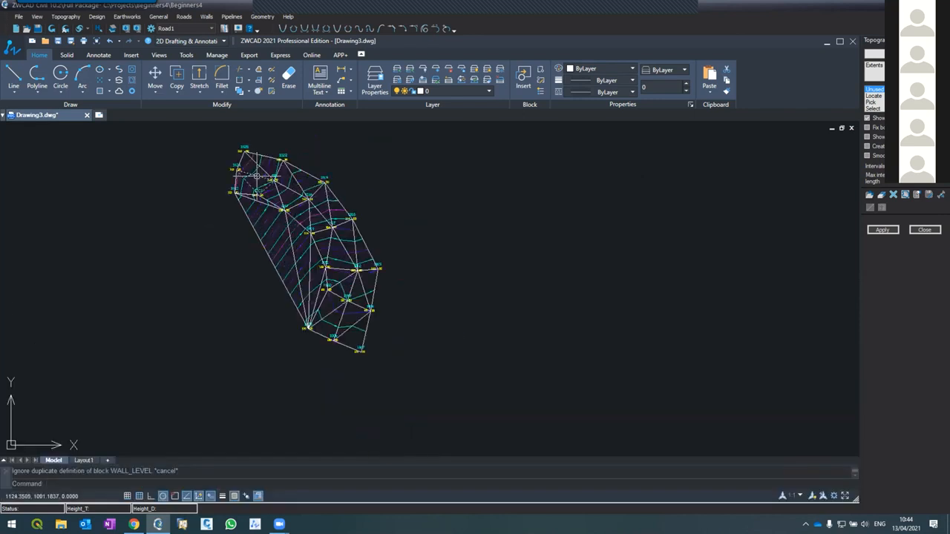
{"action": "scroll", "coordinate": [256, 176], "scroll_direction": "up", "scroll_amount": 2}
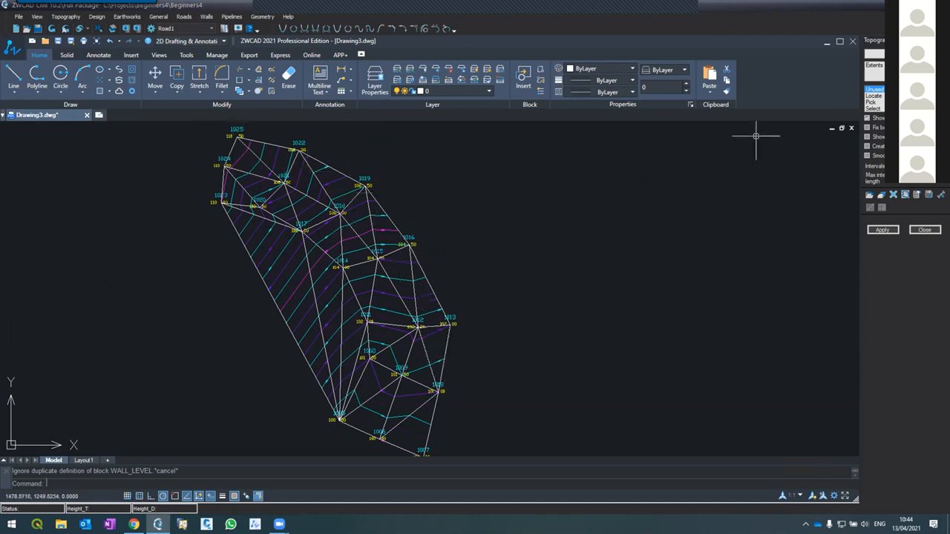
{"action": "left_click", "coordinate": [883, 230]}
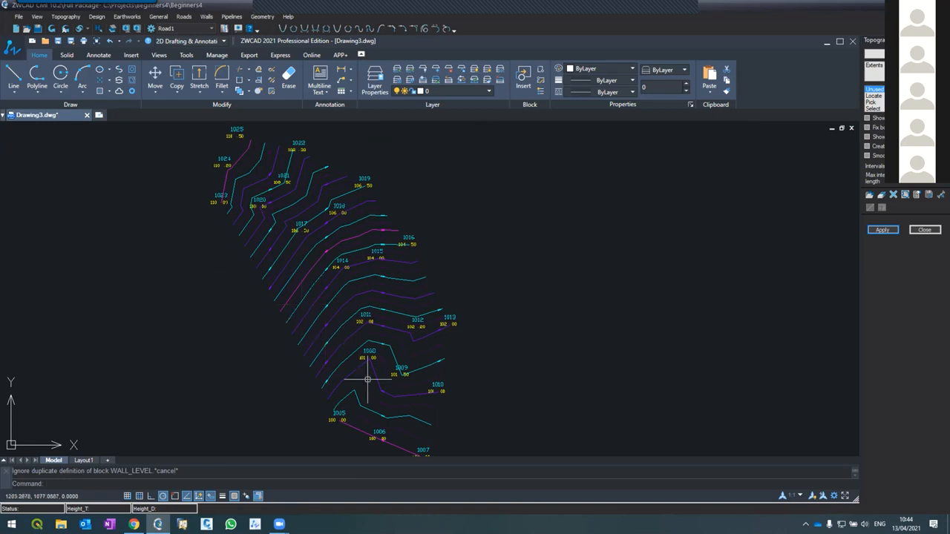
{"action": "scroll", "coordinate": [401, 297], "scroll_direction": "down", "scroll_amount": 2}
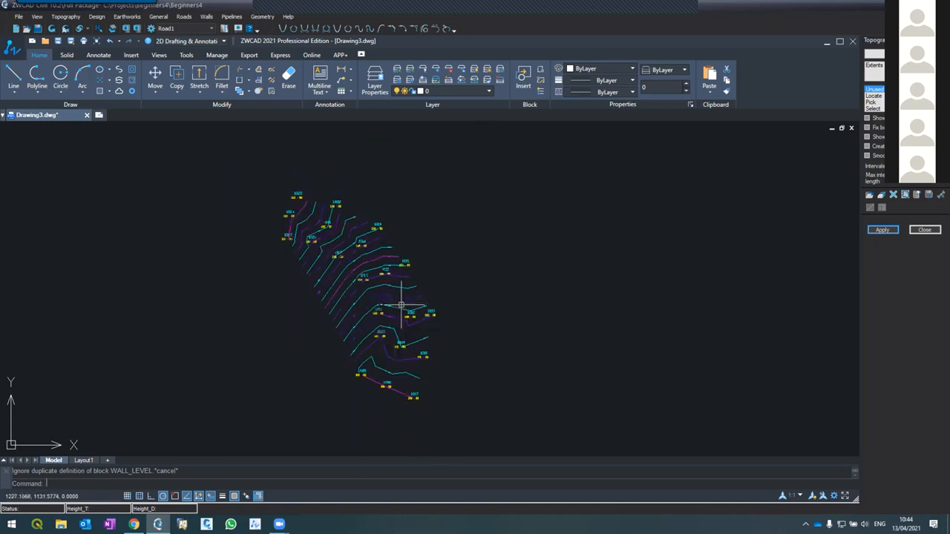
{"action": "scroll", "coordinate": [413, 373], "scroll_direction": "up", "scroll_amount": 2}
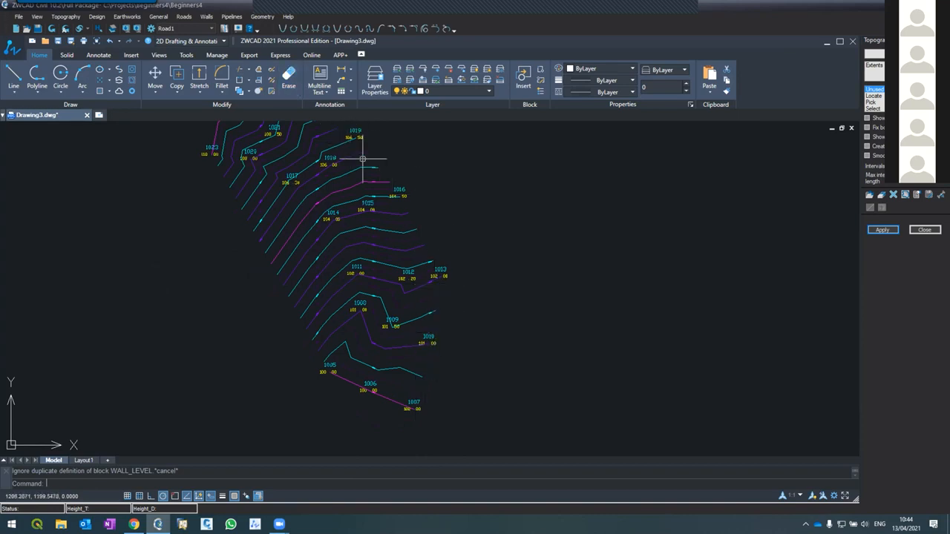
{"action": "scroll", "coordinate": [384, 201], "scroll_direction": "down", "scroll_amount": 2}
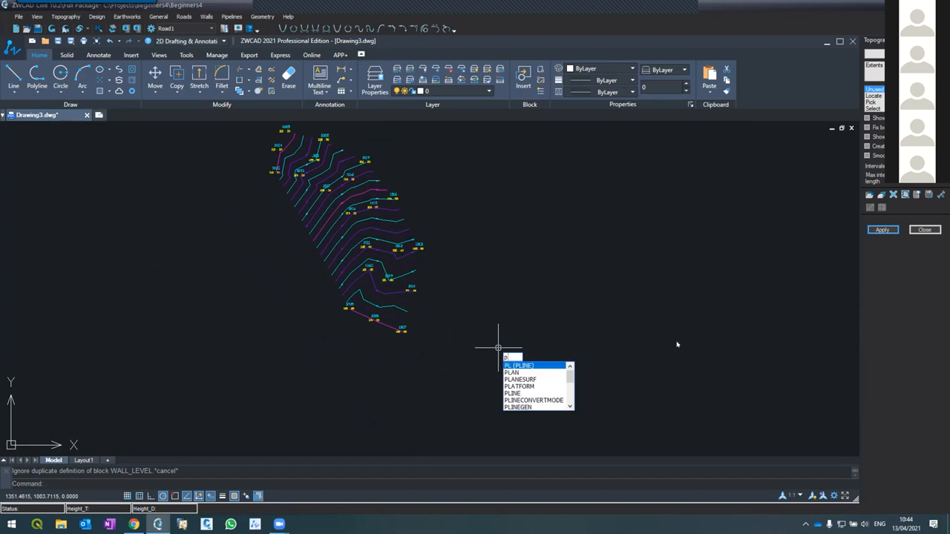
Step: Draw an open polyline of four segments in the empty area southeast of the contours
{"action": "key", "text": "Escape"}
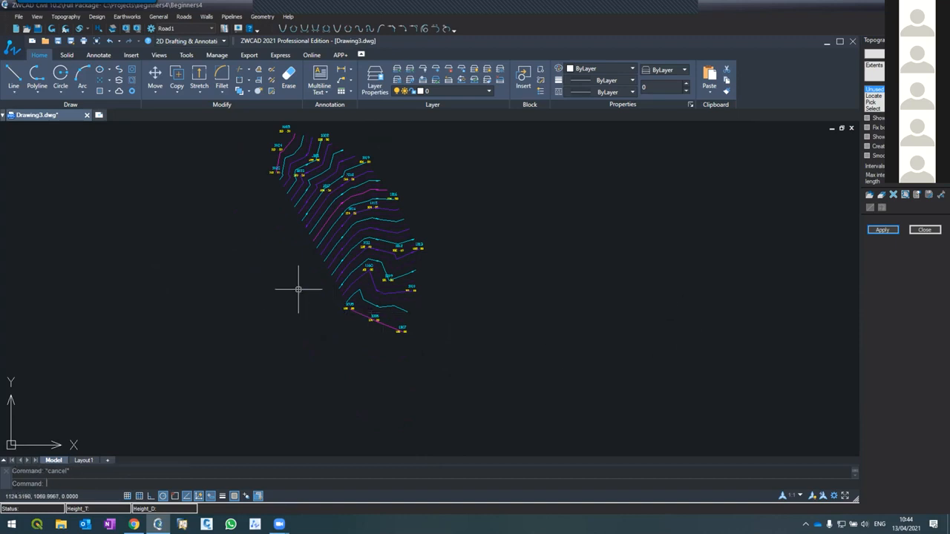
{"action": "type", "text": "pl"}
{"action": "key", "text": "Return"}
{"action": "left_click", "coordinate": [522, 391]}
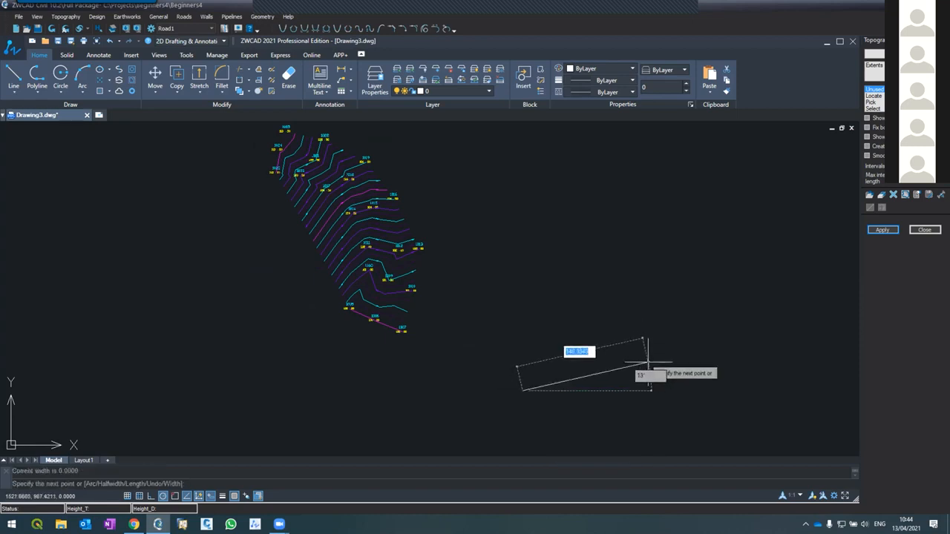
{"action": "left_click", "coordinate": [598, 381]}
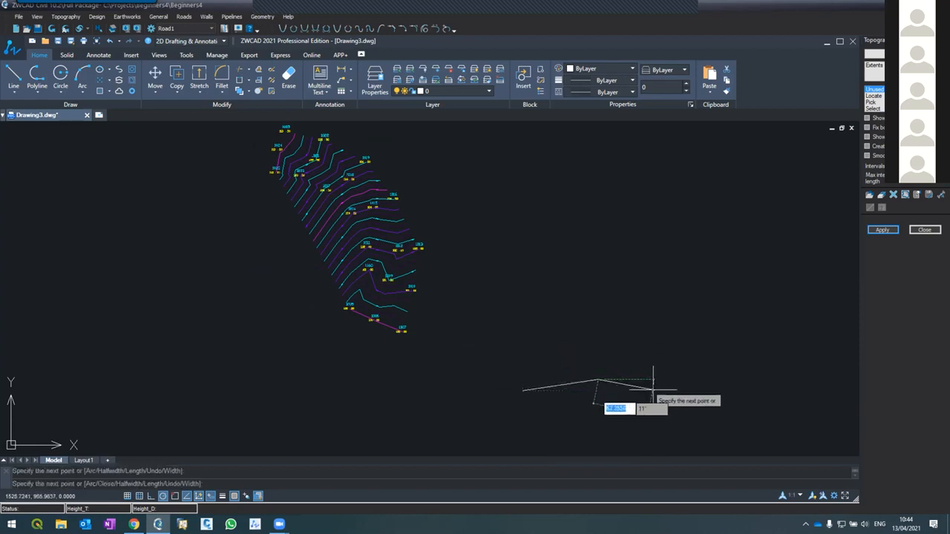
{"action": "left_click", "coordinate": [661, 389]}
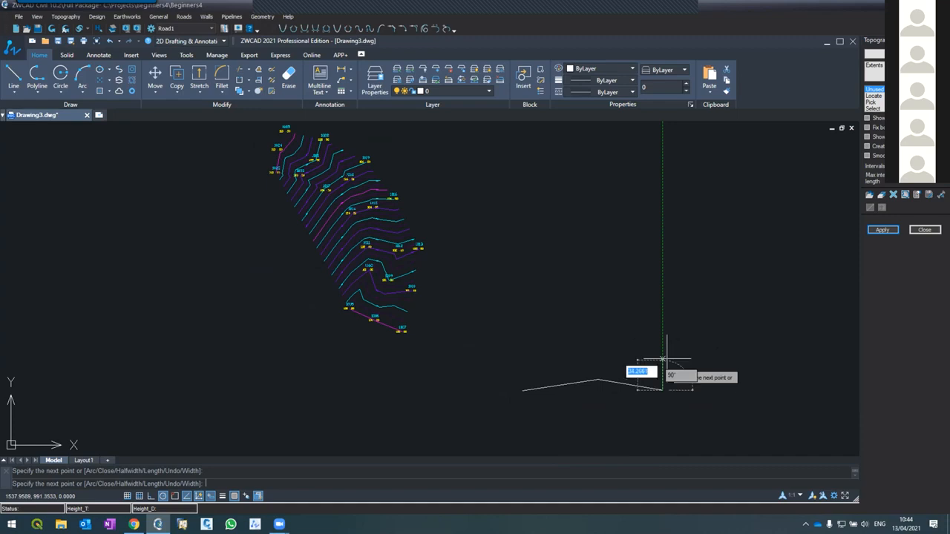
{"action": "left_click", "coordinate": [684, 282]}
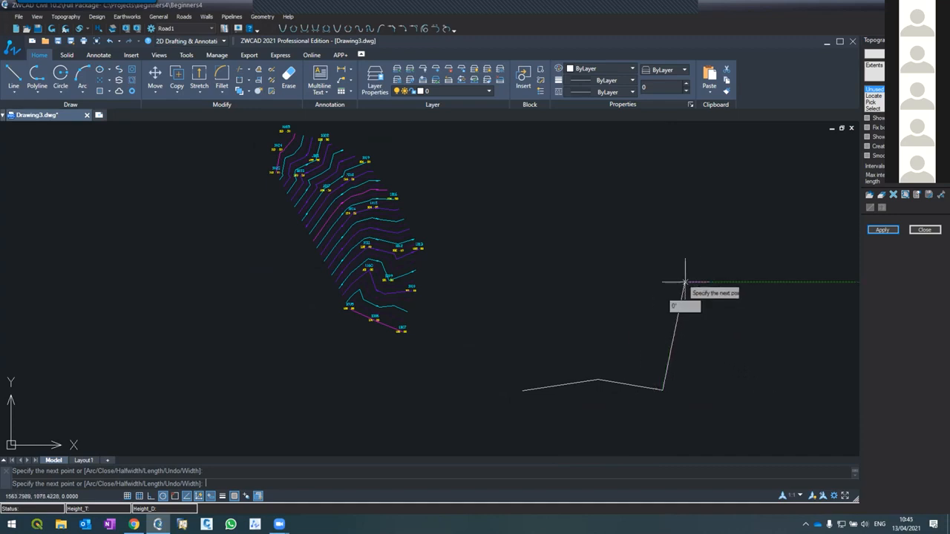
{"action": "left_click", "coordinate": [750, 268]}
{"action": "key", "text": "Return"}
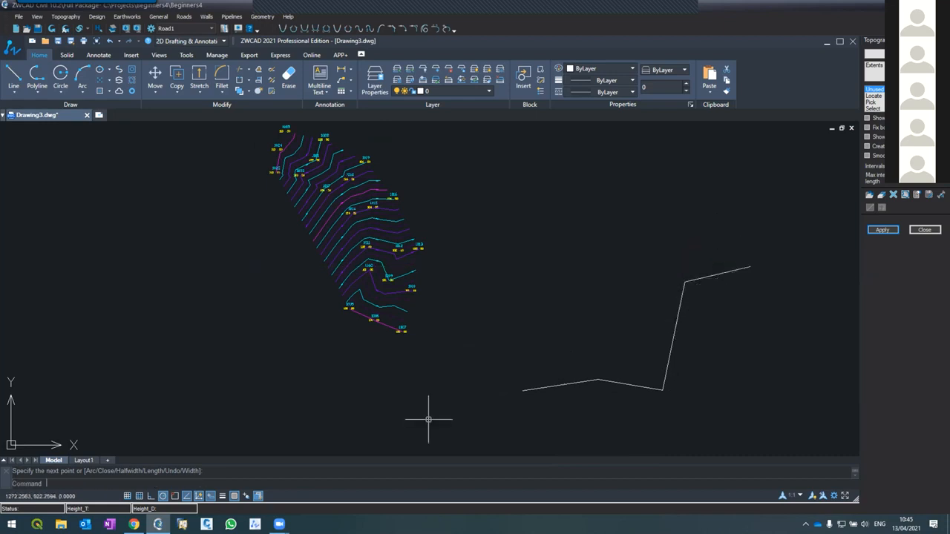
Step: Select the new polyline and examine its vertices
{"action": "left_click", "coordinate": [588, 383]}
{"action": "left_click", "coordinate": [587, 380]}
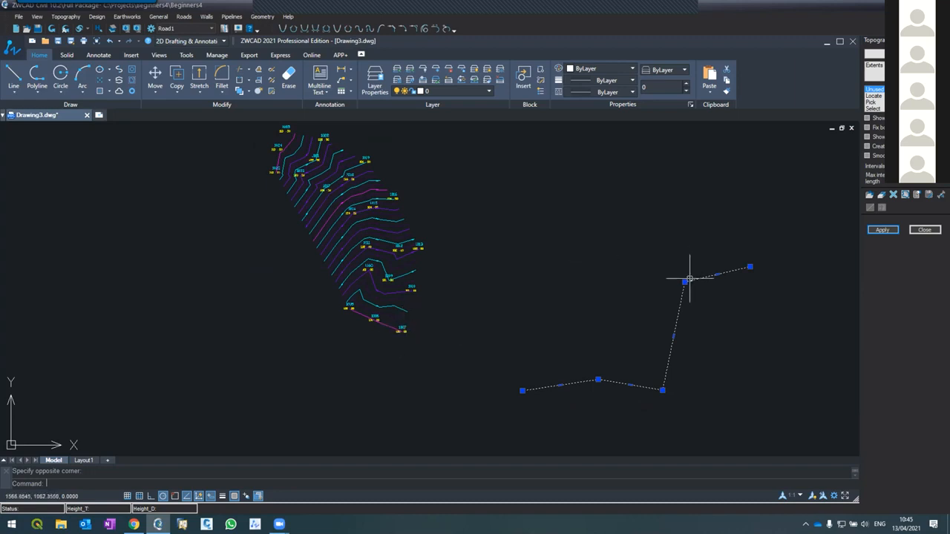
{"action": "mouse_move", "coordinate": [685, 282]}
{"action": "scroll", "coordinate": [414, 340], "scroll_direction": "up", "scroll_amount": 2}
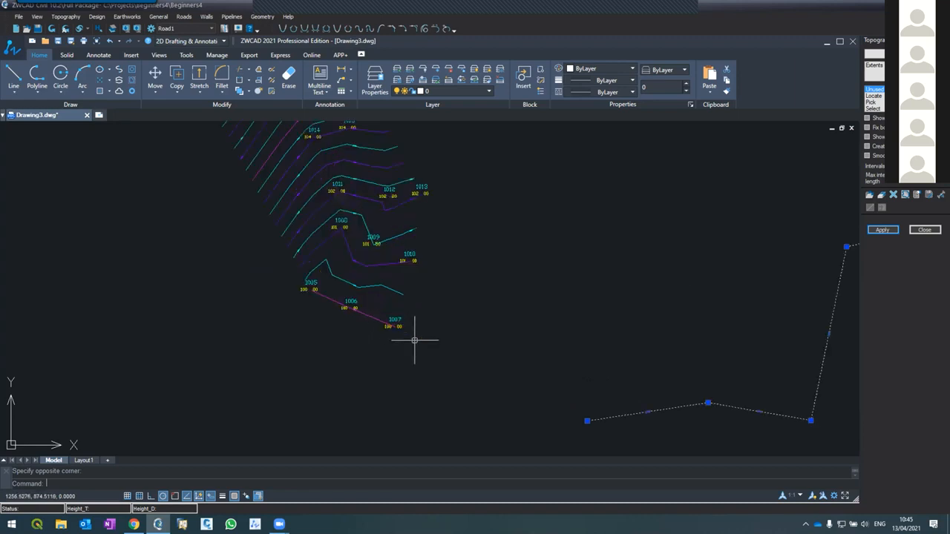
Step: Open the Topography coordinates table and pick two new points just southeast of point 1007
{"action": "left_click", "coordinate": [59, 18]}
{"action": "left_click", "coordinate": [68, 27]}
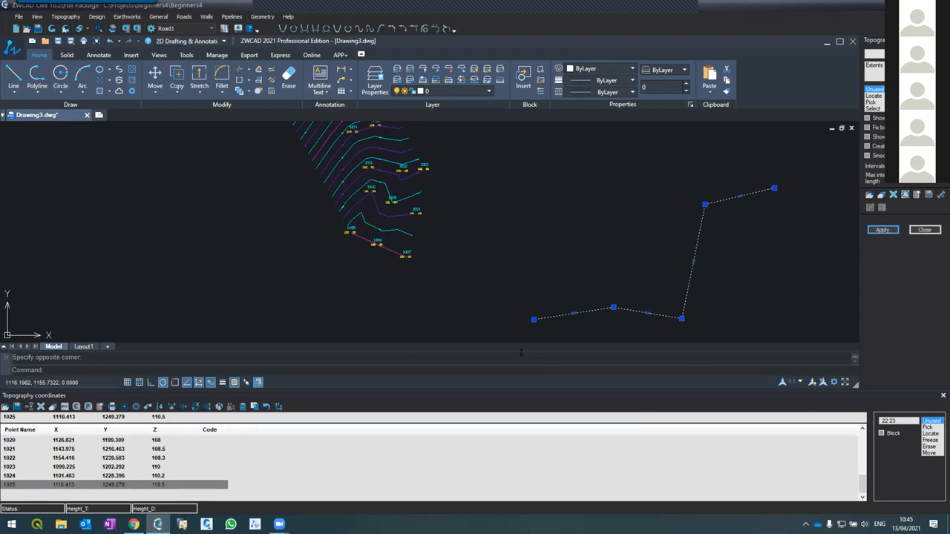
{"action": "left_click", "coordinate": [929, 427]}
{"action": "scroll", "coordinate": [416, 259], "scroll_direction": "up", "scroll_amount": 2}
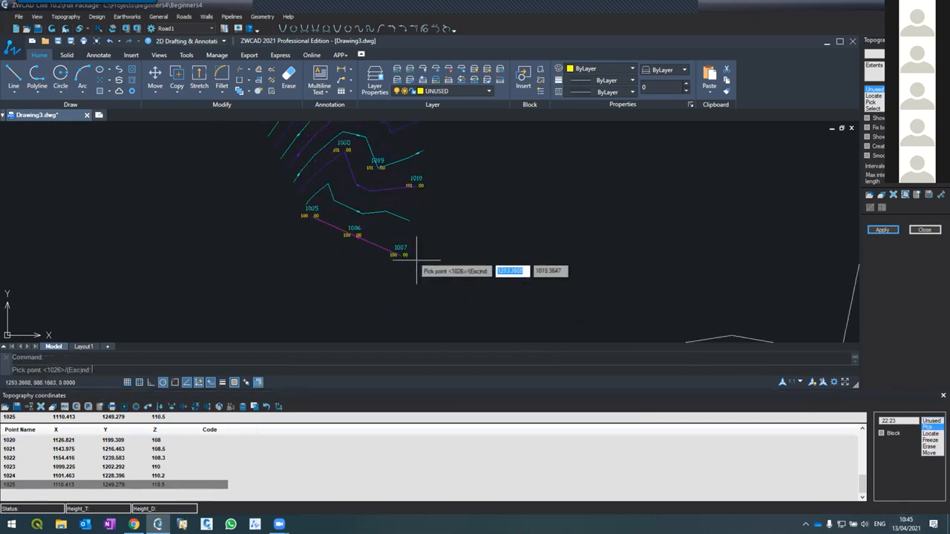
{"action": "scroll", "coordinate": [550, 243], "scroll_direction": "down", "scroll_amount": 2}
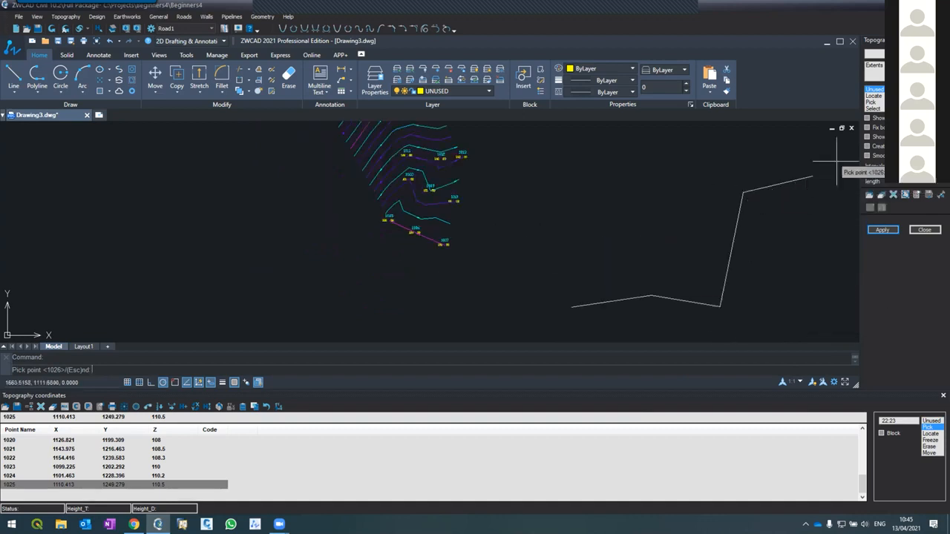
{"action": "left_click", "coordinate": [454, 250]}
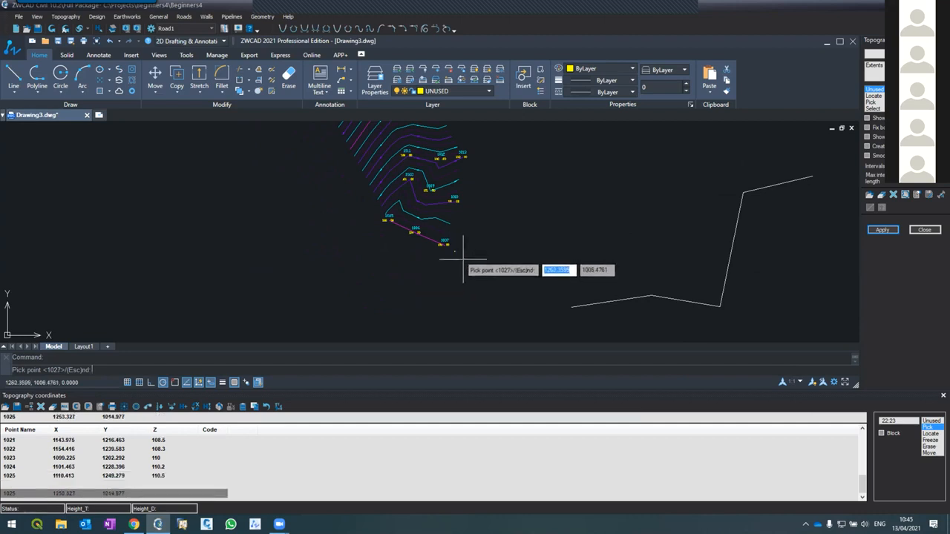
{"action": "left_click", "coordinate": [461, 256]}
{"action": "key", "text": "Escape"}
Step: Resume picking topography points and place two more just east of point 1010
{"action": "scroll", "coordinate": [471, 259], "scroll_direction": "up", "scroll_amount": 5}
{"action": "scroll", "coordinate": [445, 273], "scroll_direction": "down", "scroll_amount": 6}
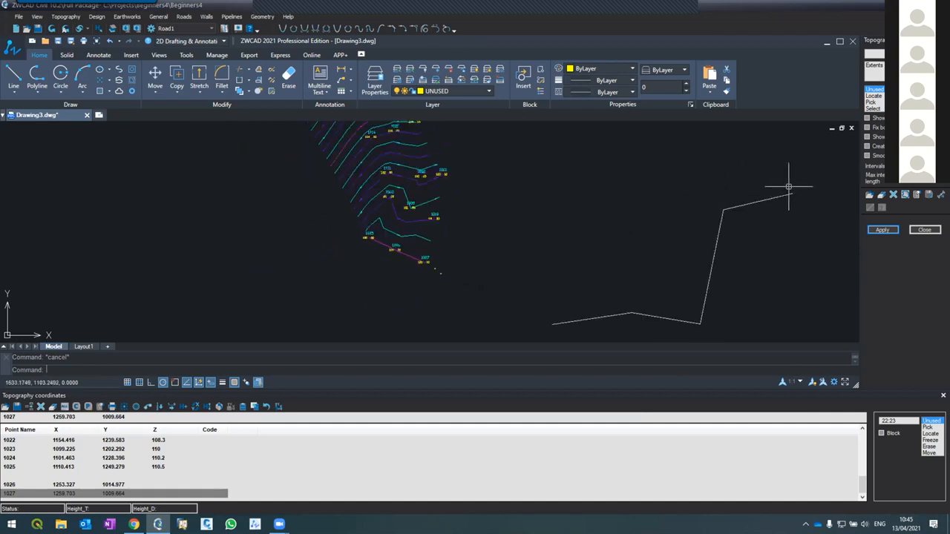
{"action": "scroll", "coordinate": [463, 212], "scroll_direction": "up", "scroll_amount": 2}
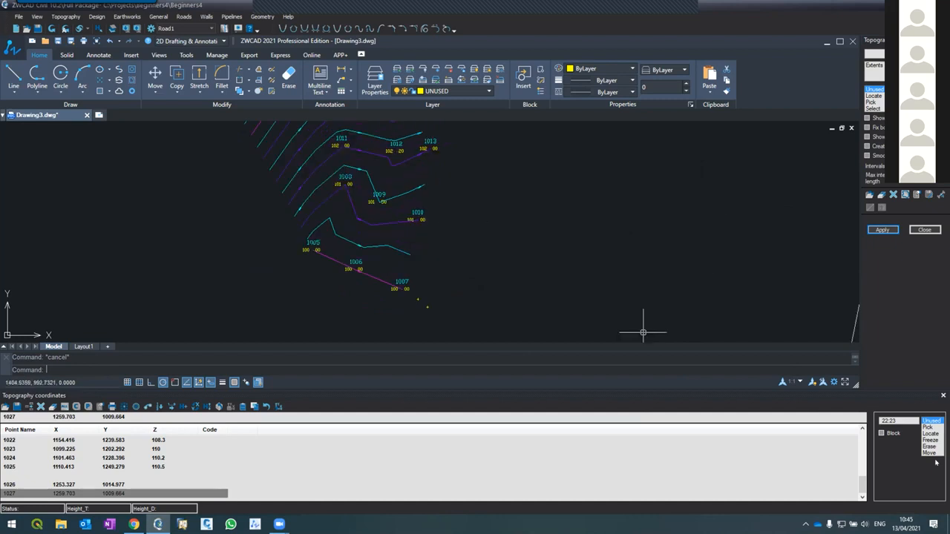
{"action": "left_click", "coordinate": [925, 427]}
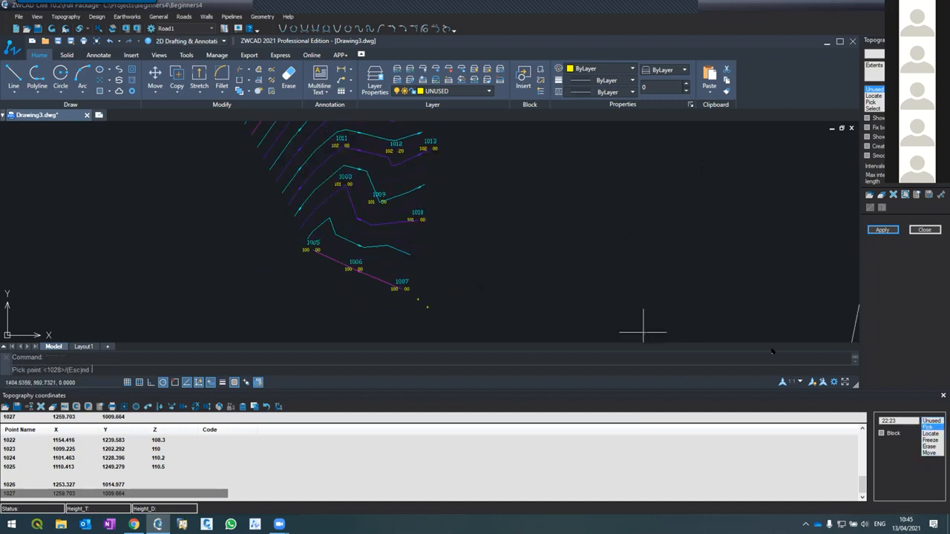
{"action": "left_click", "coordinate": [436, 221]}
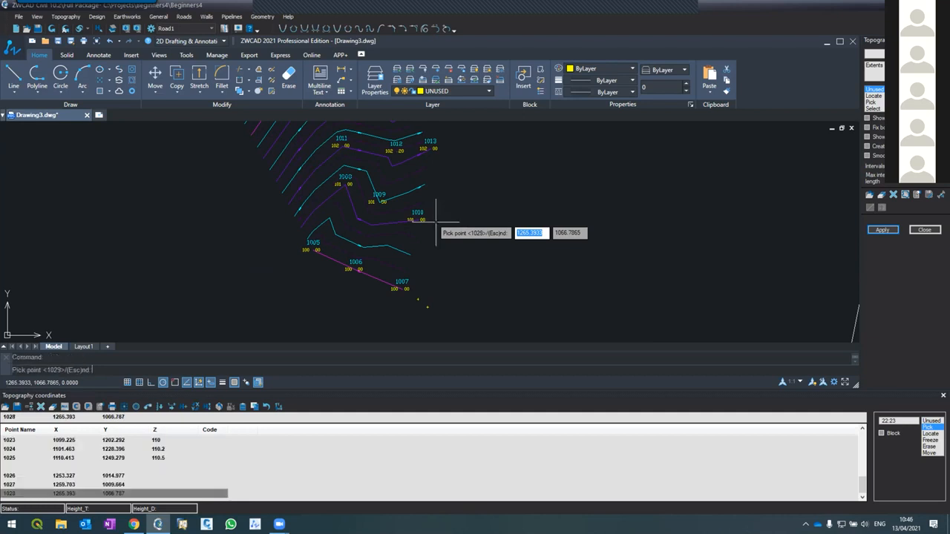
{"action": "left_click", "coordinate": [451, 227]}
{"action": "scroll", "coordinate": [453, 238], "scroll_direction": "down", "scroll_amount": 2}
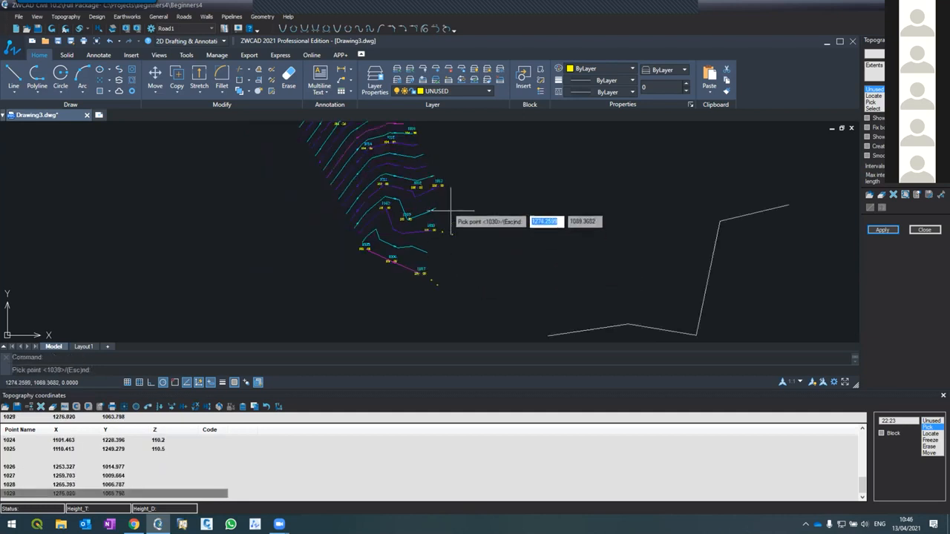
Step: Pick two further topography points just east of point 1013
{"action": "scroll", "coordinate": [451, 210], "scroll_direction": "up", "scroll_amount": 2}
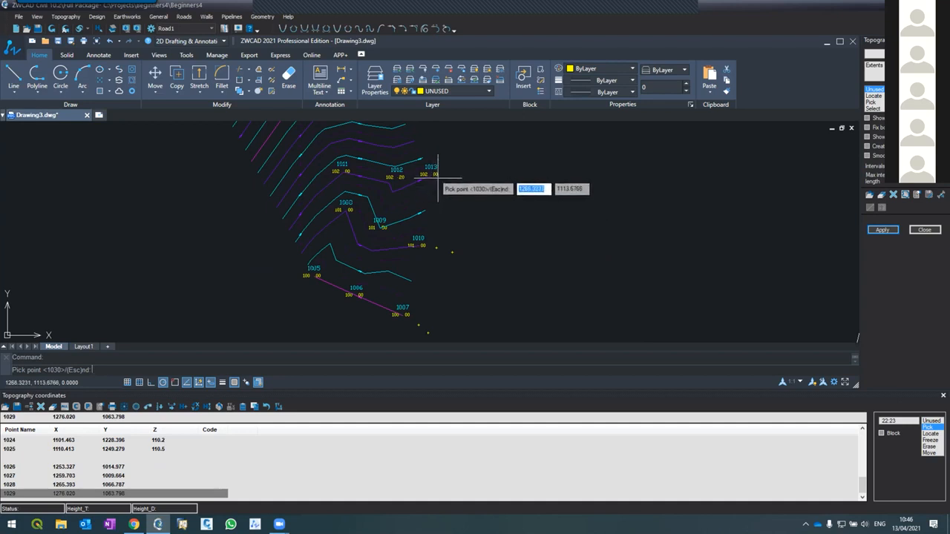
{"action": "left_click", "coordinate": [440, 176]}
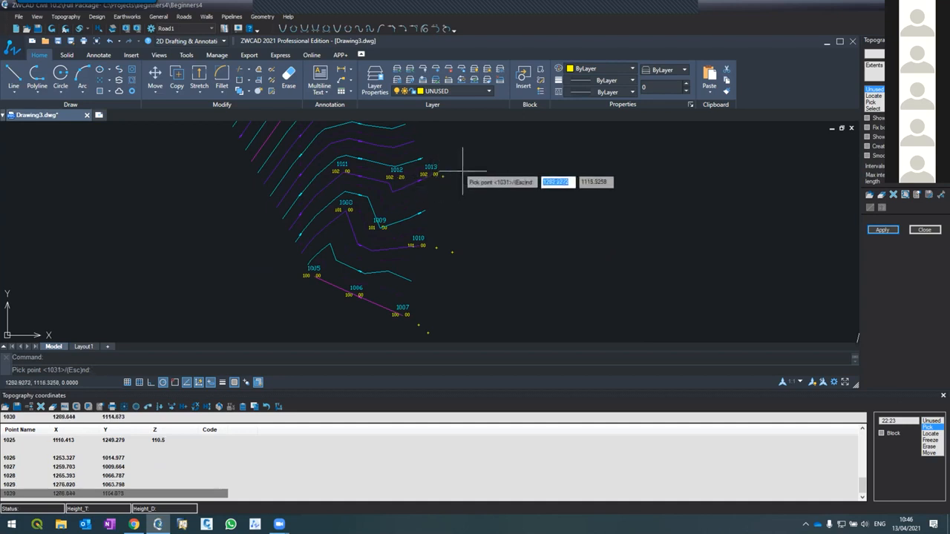
{"action": "left_click", "coordinate": [461, 184]}
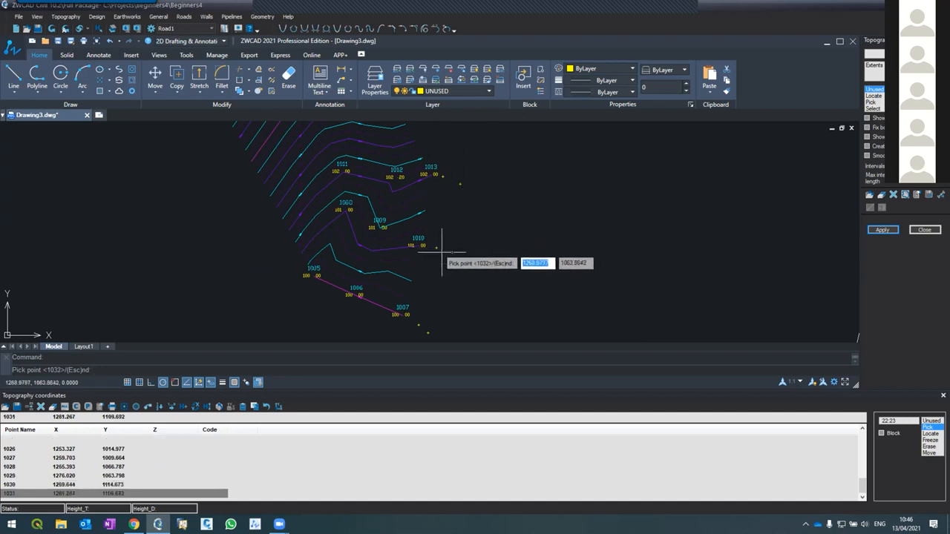
Step: Pick two more points beside the next eastern survey point north of 1013, finish picking and rebuild the drawing
{"action": "scroll", "coordinate": [443, 252], "scroll_direction": "down", "scroll_amount": 2}
{"action": "scroll", "coordinate": [442, 254], "scroll_direction": "up", "scroll_amount": 3}
{"action": "scroll", "coordinate": [443, 255], "scroll_direction": "down", "scroll_amount": 3}
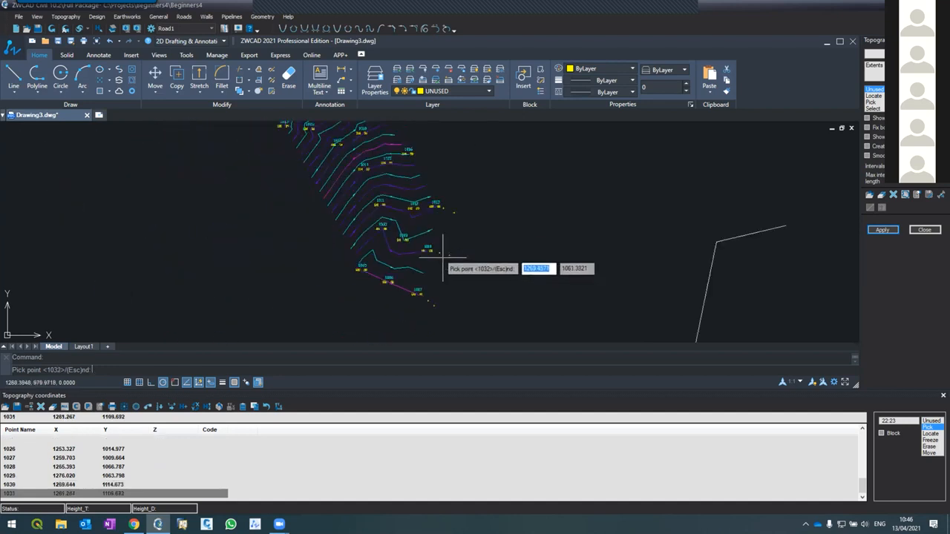
{"action": "left_click", "coordinate": [423, 148]}
{"action": "left_click", "coordinate": [432, 148]}
{"action": "key", "text": "Escape"}
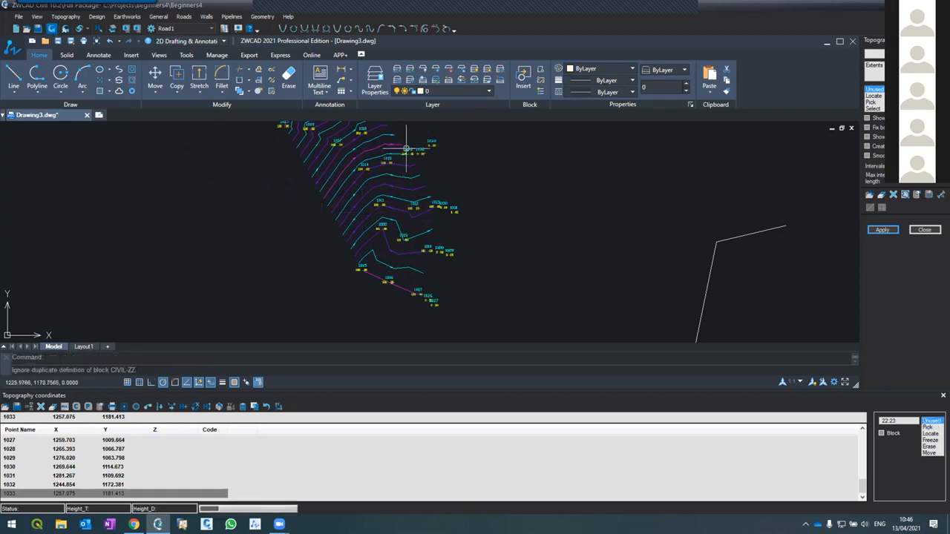
Step: Set the Z height of point 1026 to 105 and of point 1027 to 105.2, and rebuild the drawing
{"action": "scroll", "coordinate": [407, 149], "scroll_direction": "up", "scroll_amount": 2}
{"action": "scroll", "coordinate": [407, 152], "scroll_direction": "down", "scroll_amount": 3}
{"action": "scroll", "coordinate": [424, 213], "scroll_direction": "up", "scroll_amount": 5}
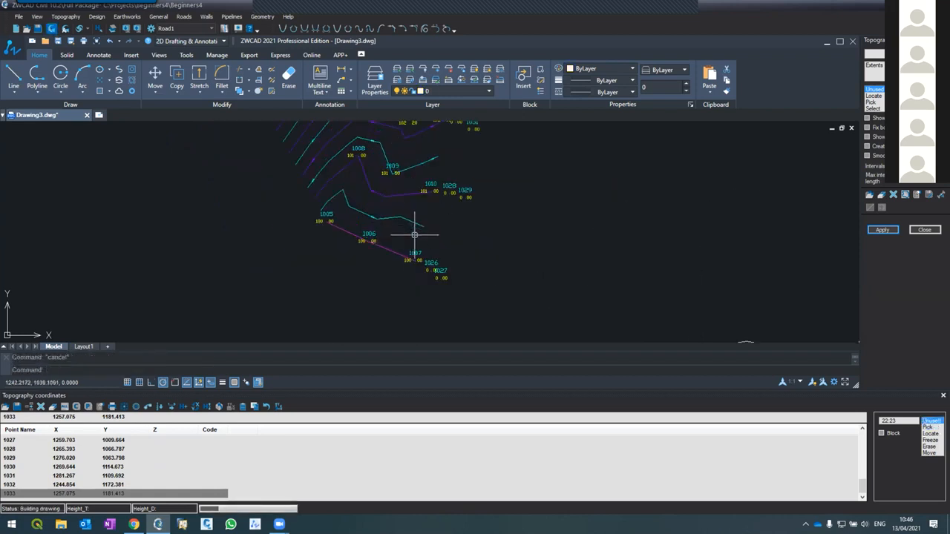
{"action": "scroll", "coordinate": [422, 252], "scroll_direction": "down", "scroll_amount": 3}
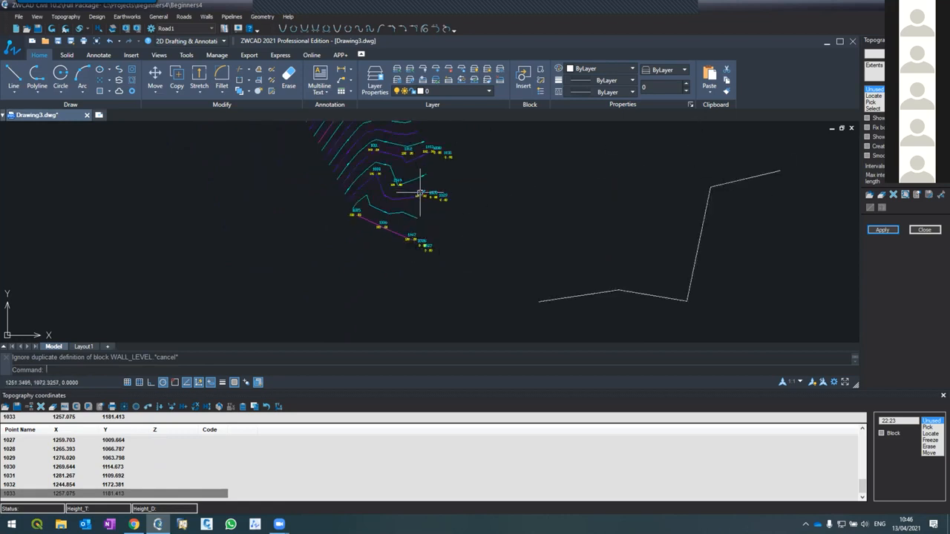
{"action": "scroll", "coordinate": [411, 239], "scroll_direction": "up", "scroll_amount": 5}
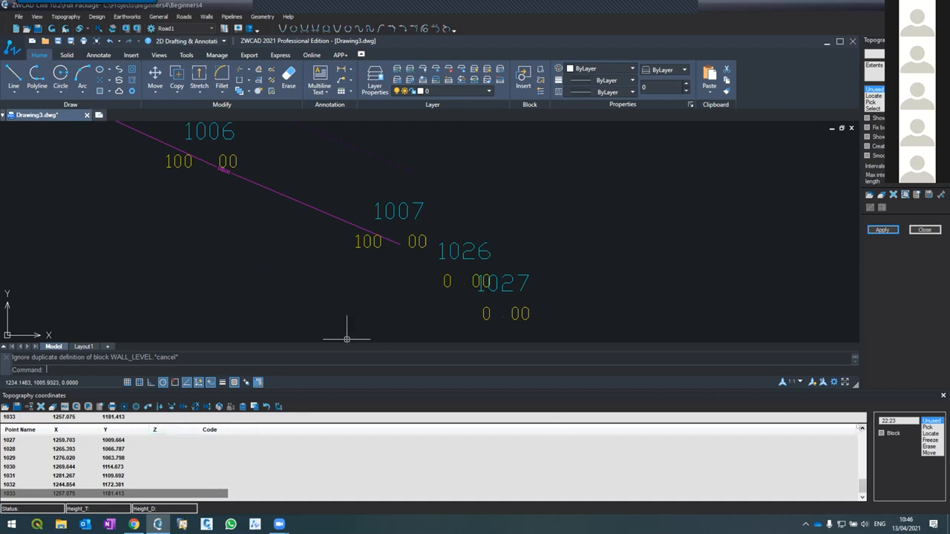
{"action": "scroll", "coordinate": [858, 426], "scroll_direction": "up", "scroll_amount": 1}
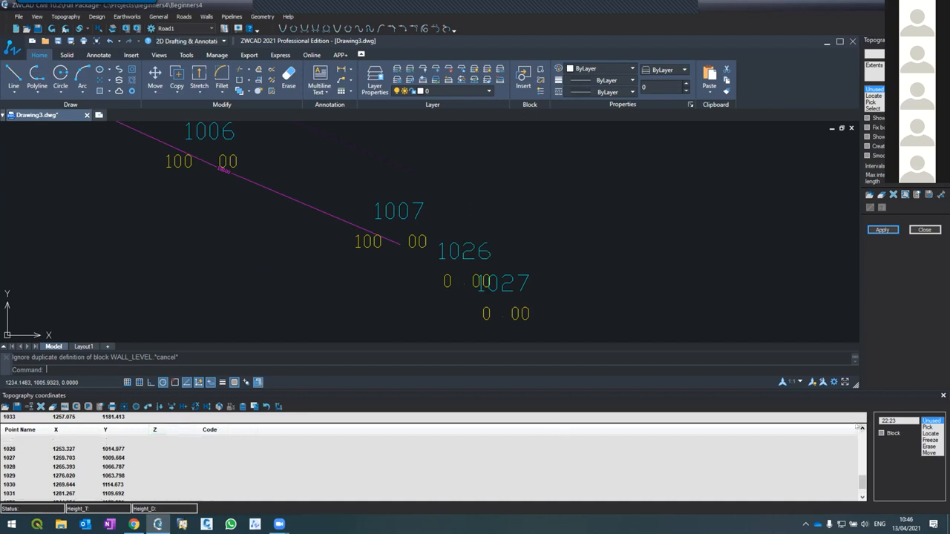
{"action": "left_click", "coordinate": [105, 448]}
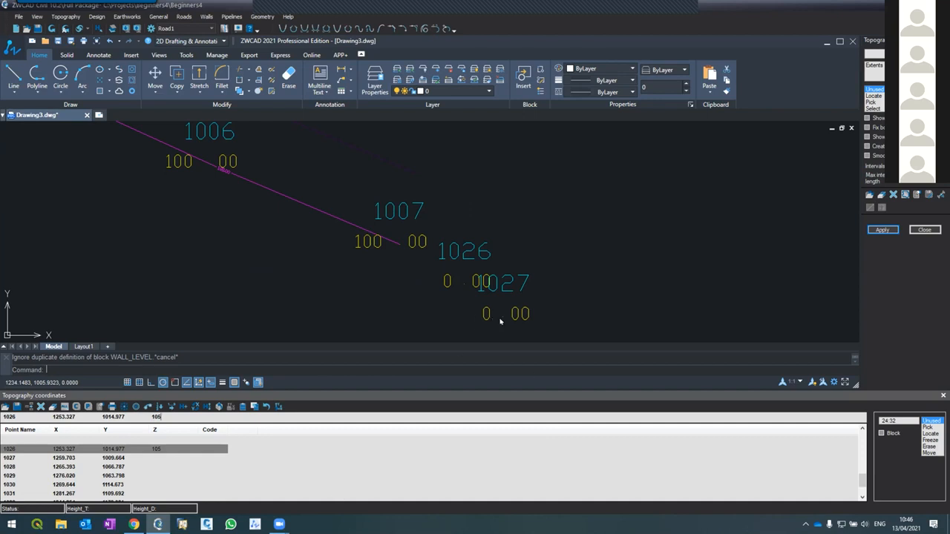
{"action": "left_click", "coordinate": [160, 458]}
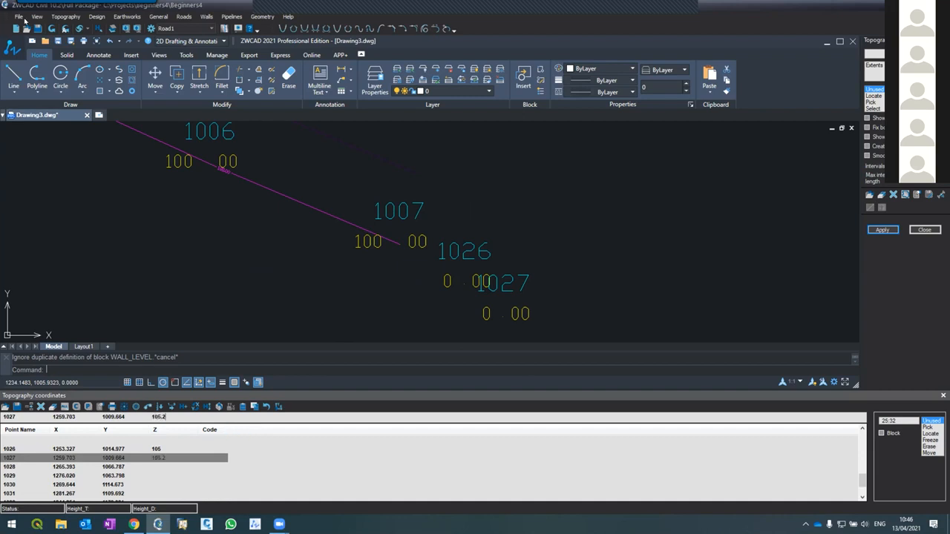
{"action": "left_click", "coordinate": [51, 28]}
{"action": "scroll", "coordinate": [317, 238], "scroll_direction": "down", "scroll_amount": 8}
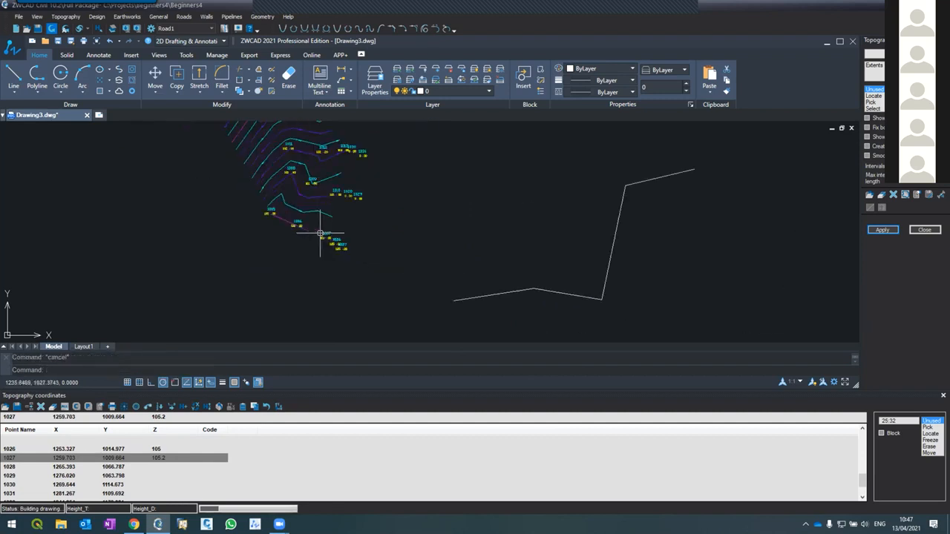
{"action": "scroll", "coordinate": [321, 234], "scroll_direction": "up", "scroll_amount": 6}
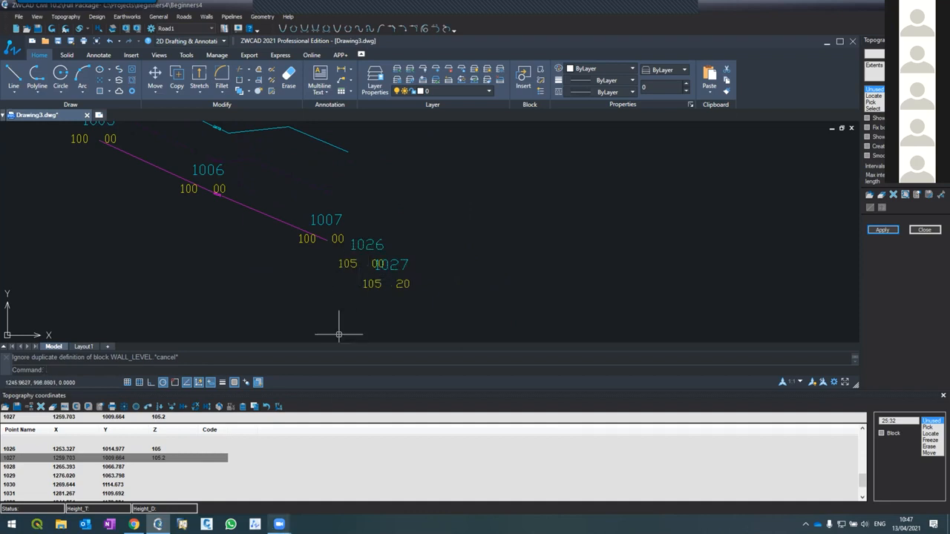
{"action": "mouse_move", "coordinate": [279, 524]}
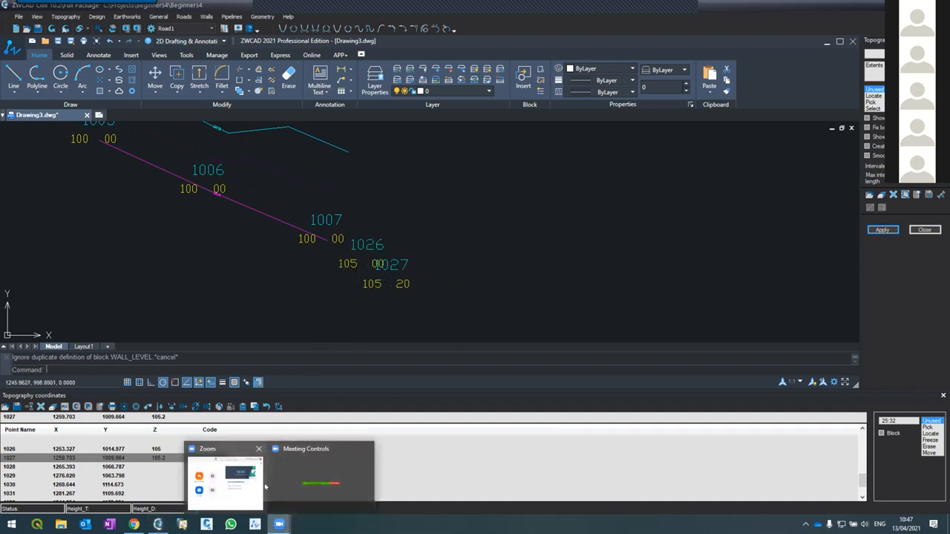
{"action": "left_click", "coordinate": [294, 481]}
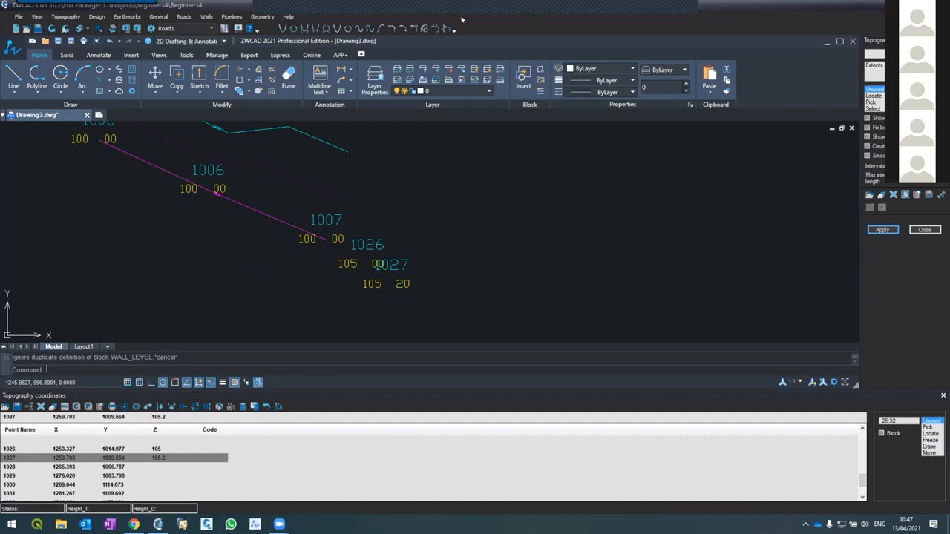
Step: Examine the names and heights of new points 1026 to 1029 beside the existing points 1007 and 1010
{"action": "mouse_move", "coordinate": [460, 21]}
{"action": "scroll", "coordinate": [339, 270], "scroll_direction": "down", "scroll_amount": 5}
{"action": "scroll", "coordinate": [364, 220], "scroll_direction": "up", "scroll_amount": 3}
{"action": "scroll", "coordinate": [361, 202], "scroll_direction": "down", "scroll_amount": 3}
{"action": "scroll", "coordinate": [359, 210], "scroll_direction": "up", "scroll_amount": 3}
{"action": "scroll", "coordinate": [359, 210], "scroll_direction": "up", "scroll_amount": 3}
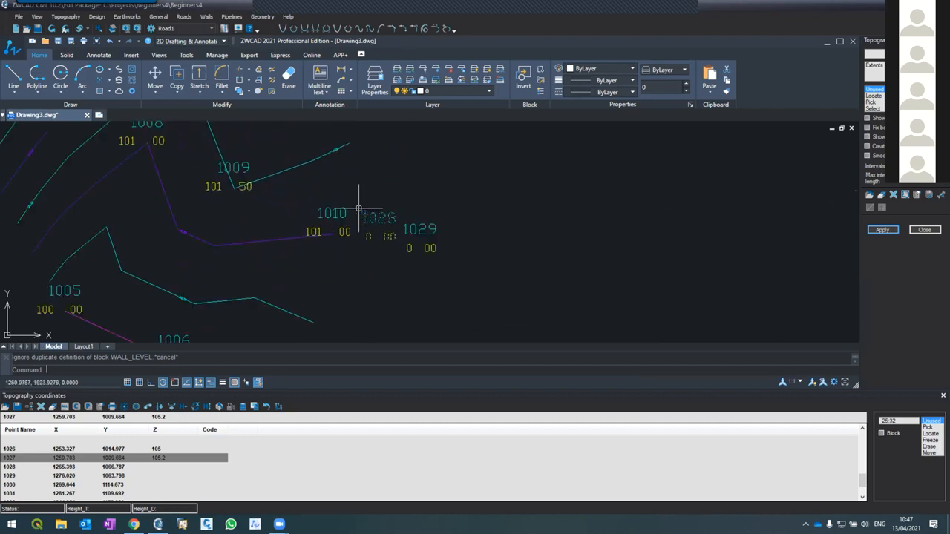
{"action": "scroll", "coordinate": [327, 213], "scroll_direction": "down", "scroll_amount": 3}
{"action": "scroll", "coordinate": [318, 300], "scroll_direction": "up", "scroll_amount": 3}
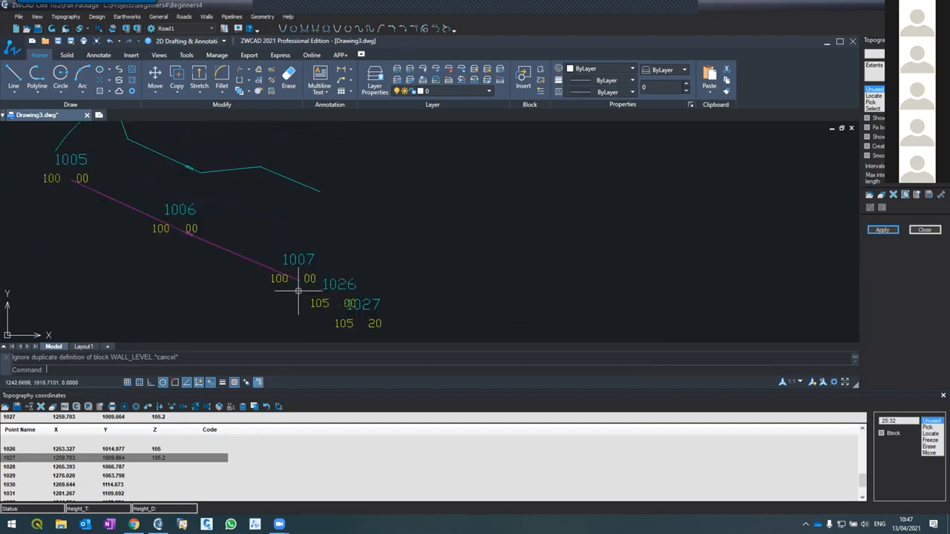
{"action": "scroll", "coordinate": [346, 190], "scroll_direction": "down", "scroll_amount": 3}
{"action": "scroll", "coordinate": [345, 172], "scroll_direction": "up", "scroll_amount": 3}
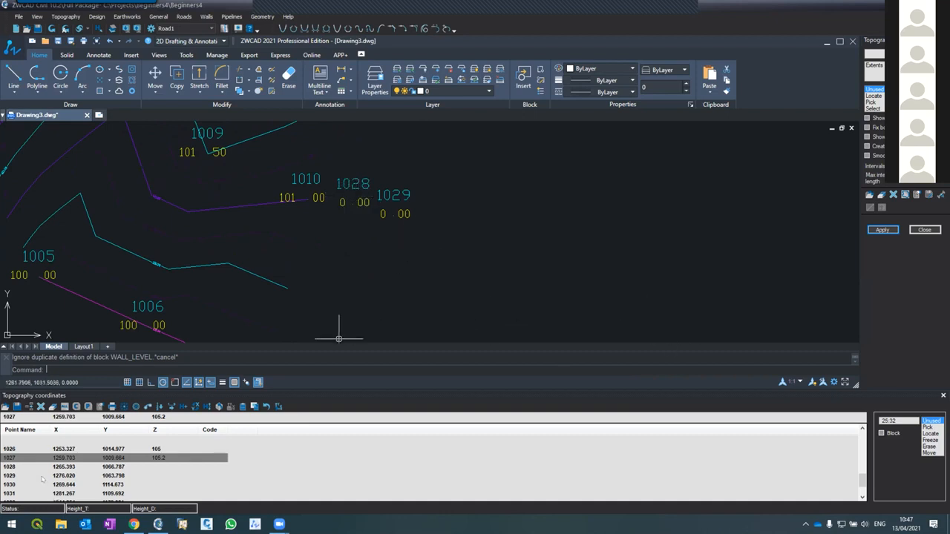
Step: Set the Z height of point 1028 to 106 and of point 1029 to 106.2, and rebuild the drawing
{"action": "left_click", "coordinate": [43, 475]}
{"action": "left_click", "coordinate": [105, 466]}
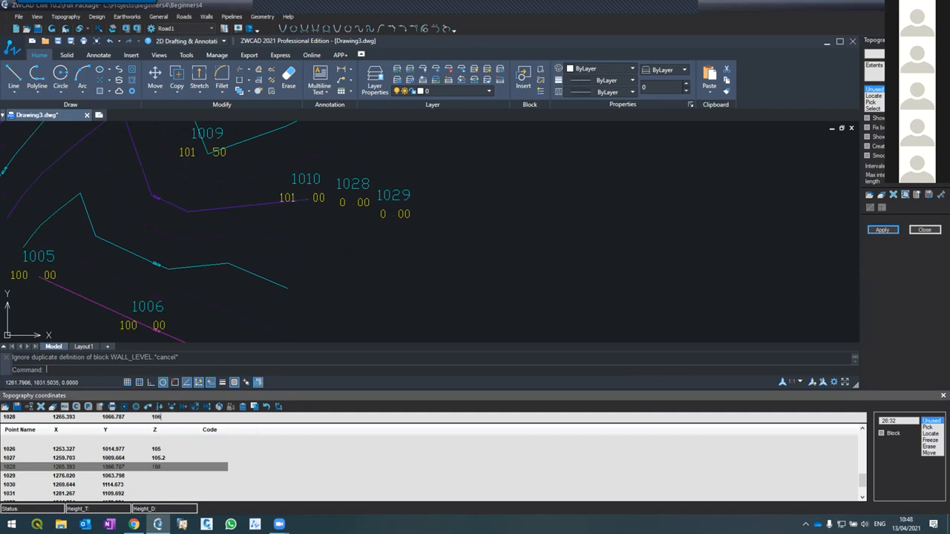
{"action": "left_click", "coordinate": [146, 477]}
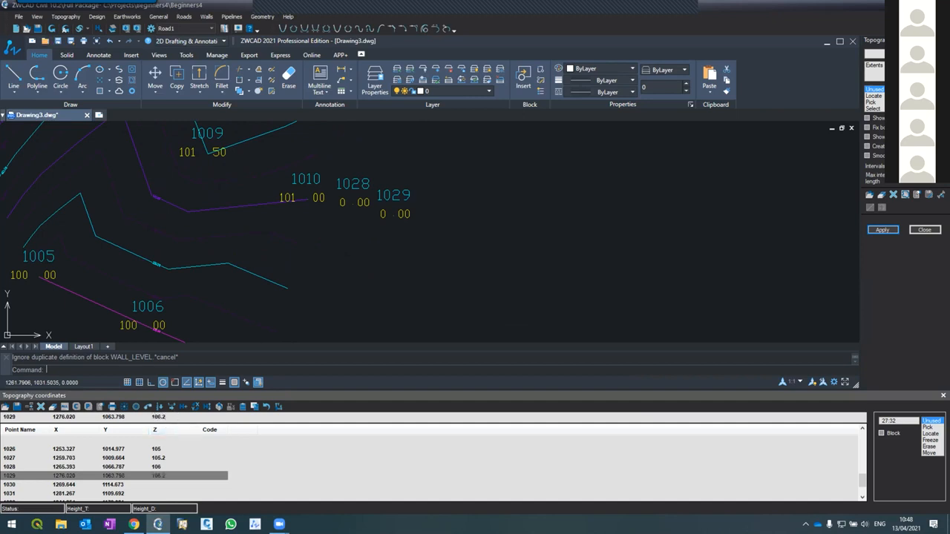
{"action": "left_click", "coordinate": [51, 30]}
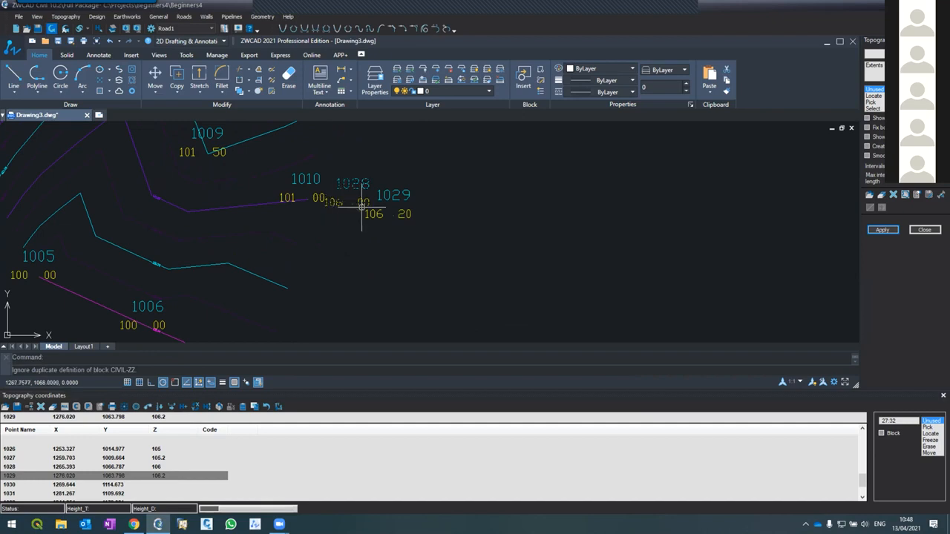
{"action": "key", "text": "Escape"}
Step: Set the Z height of point 1030 to 108 and of point 1031 to 108.5, and rebuild the drawing
{"action": "scroll", "coordinate": [347, 254], "scroll_direction": "down", "scroll_amount": 4}
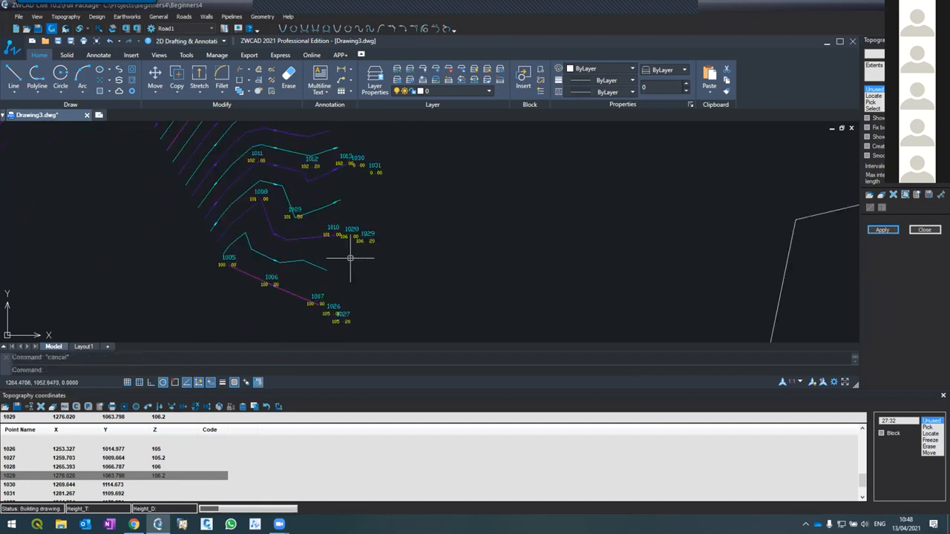
{"action": "scroll", "coordinate": [353, 148], "scroll_direction": "up", "scroll_amount": 4}
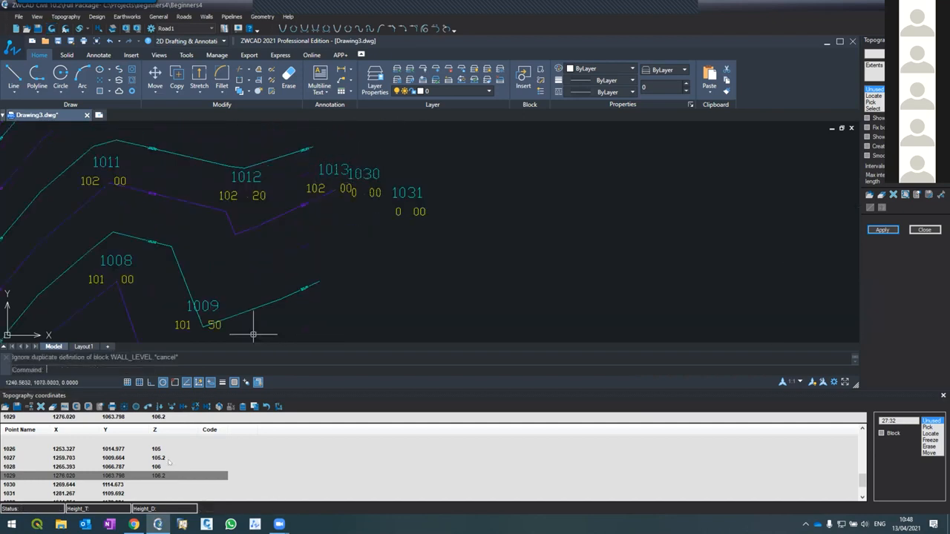
{"action": "left_click", "coordinate": [146, 485]}
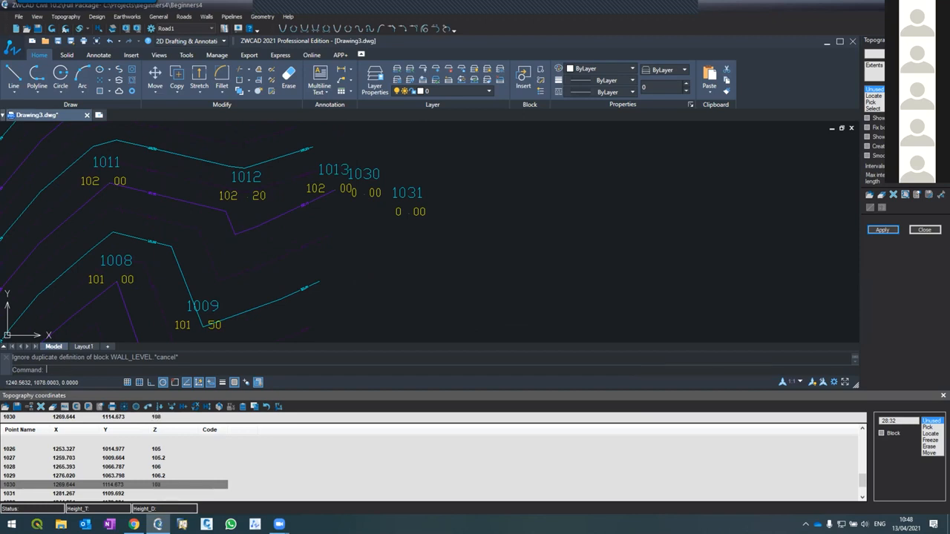
{"action": "left_click", "coordinate": [161, 495]}
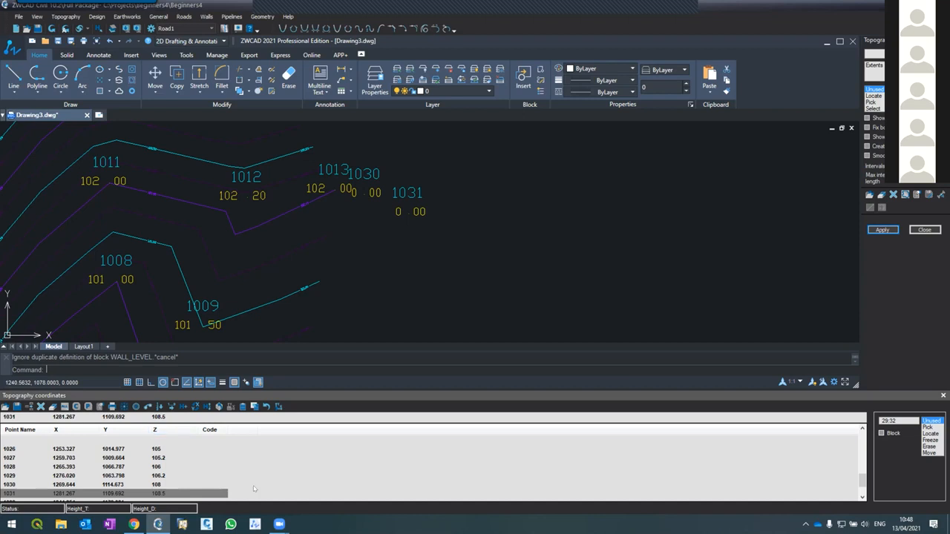
{"action": "left_click", "coordinate": [50, 30]}
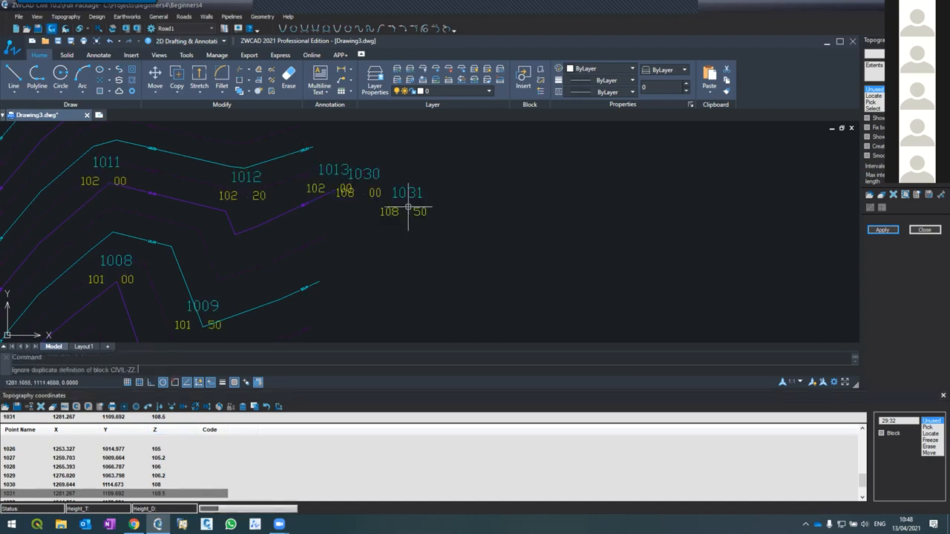
Step: Set the Z height of point 1032 to 108.5 and of point 1033 to 108.8, and rebuild the drawing
{"action": "scroll", "coordinate": [352, 269], "scroll_direction": "down", "scroll_amount": 3}
{"action": "scroll", "coordinate": [328, 190], "scroll_direction": "up", "scroll_amount": 2}
{"action": "scroll", "coordinate": [354, 171], "scroll_direction": "up", "scroll_amount": 2}
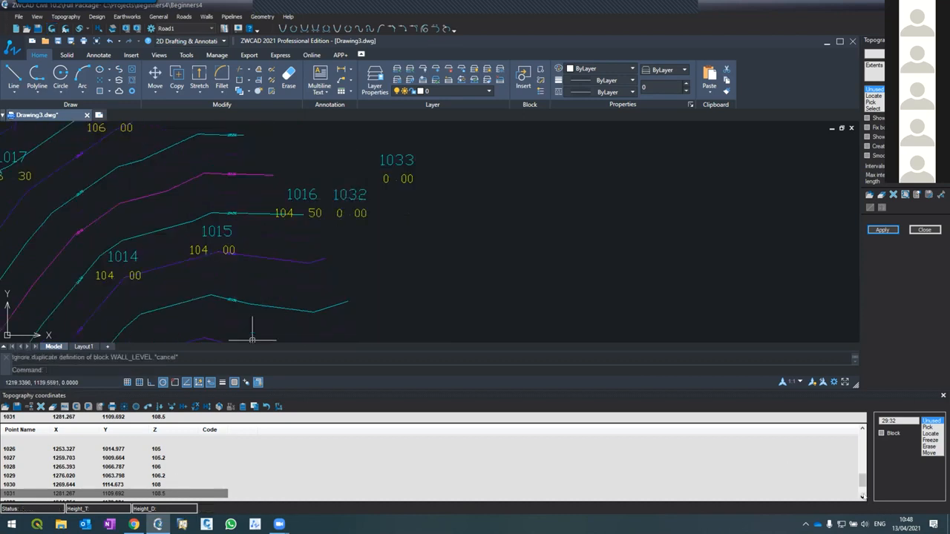
{"action": "scroll", "coordinate": [843, 495], "scroll_direction": "down", "scroll_amount": 1}
{"action": "left_click", "coordinate": [160, 485]}
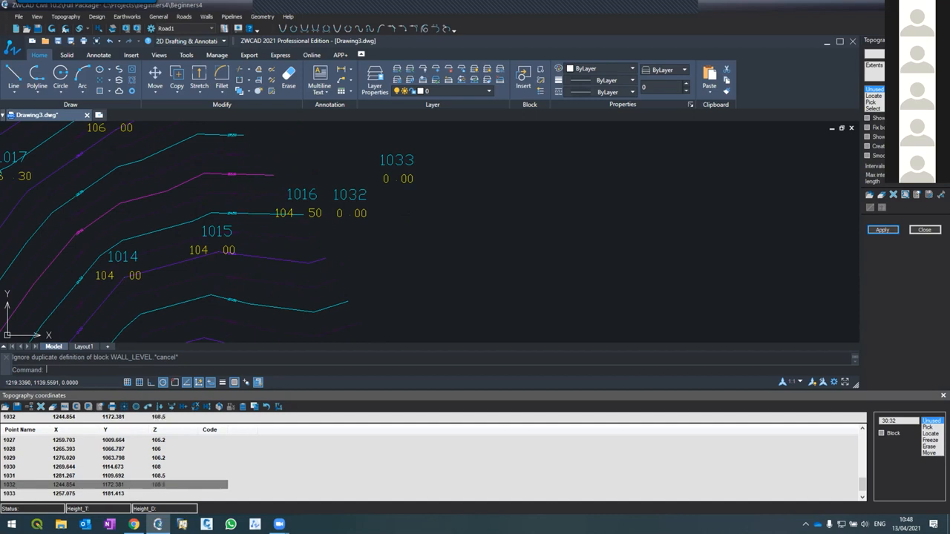
{"action": "key", "text": "Return"}
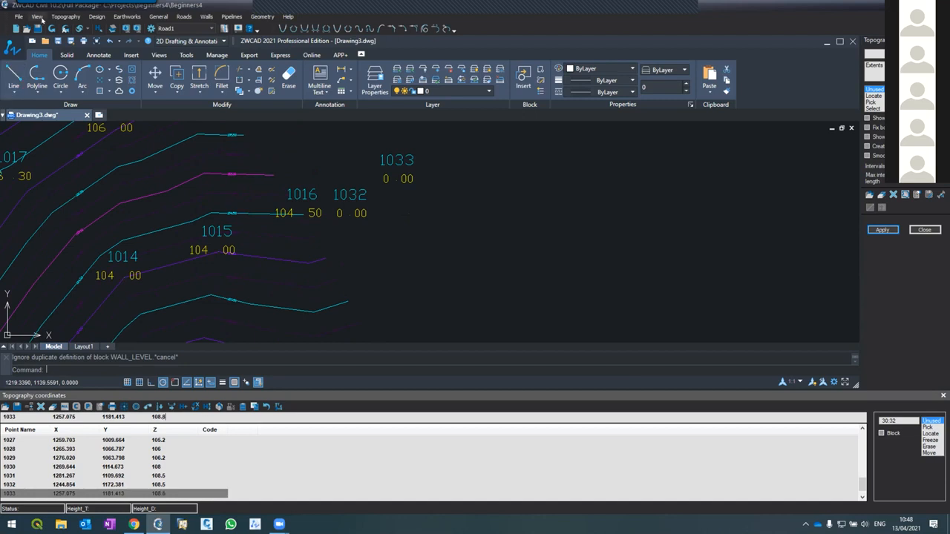
{"action": "left_click", "coordinate": [51, 28]}
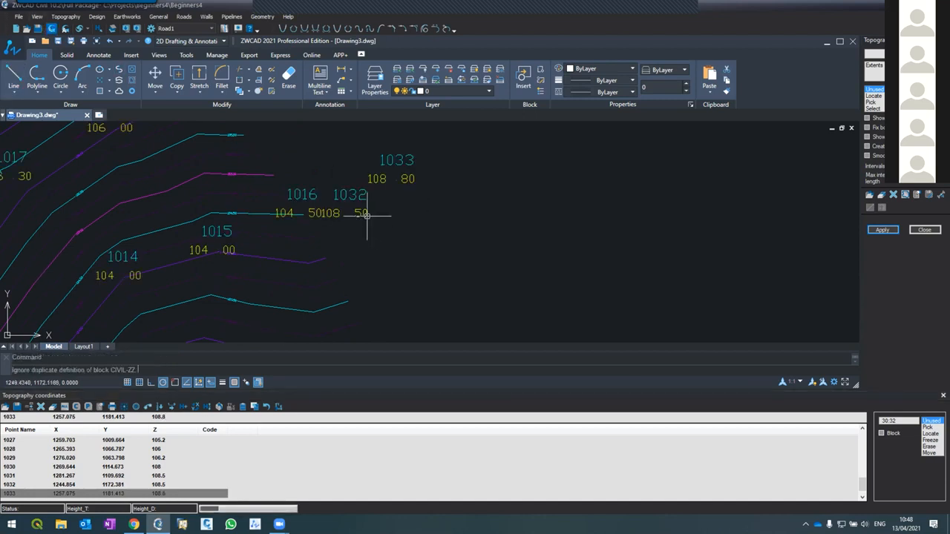
Step: Examine the new points 1026 to 1033 along the outer edge of the existing contours
{"action": "scroll", "coordinate": [360, 202], "scroll_direction": "down", "scroll_amount": 8}
{"action": "scroll", "coordinate": [364, 243], "scroll_direction": "up", "scroll_amount": 11}
{"action": "scroll", "coordinate": [364, 245], "scroll_direction": "down", "scroll_amount": 11}
{"action": "scroll", "coordinate": [366, 235], "scroll_direction": "up", "scroll_amount": 5}
{"action": "scroll", "coordinate": [366, 234], "scroll_direction": "up", "scroll_amount": 3}
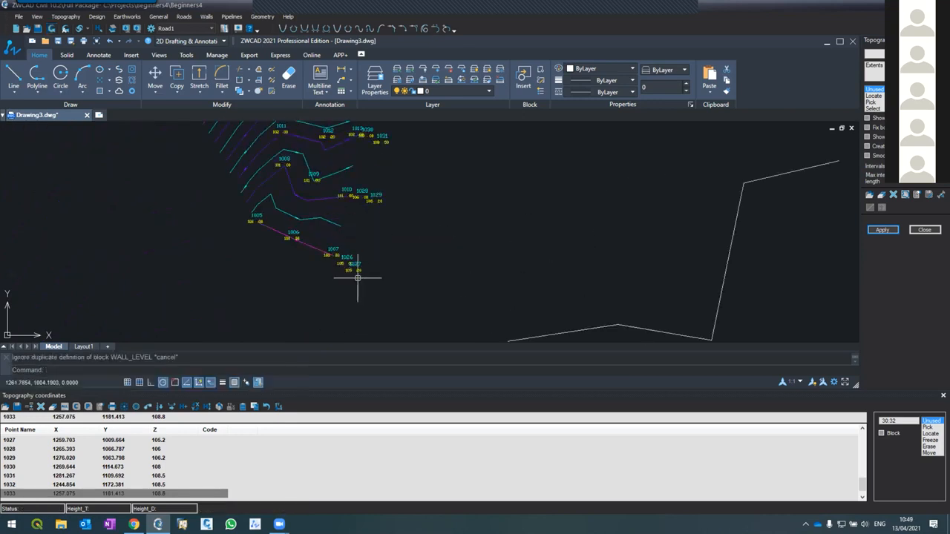
{"action": "scroll", "coordinate": [346, 321], "scroll_direction": "down", "scroll_amount": 3}
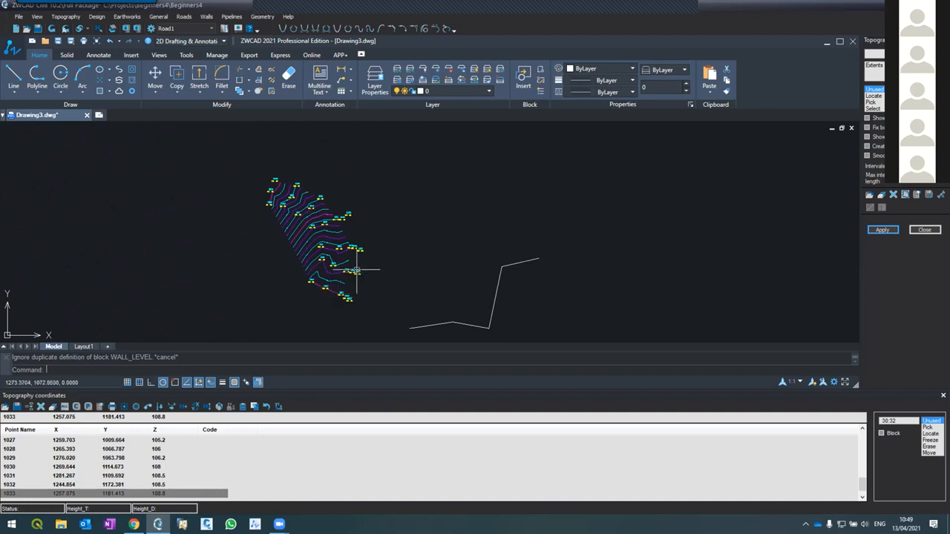
{"action": "scroll", "coordinate": [346, 221], "scroll_direction": "up", "scroll_amount": 4}
{"action": "scroll", "coordinate": [346, 213], "scroll_direction": "down", "scroll_amount": 4}
{"action": "scroll", "coordinate": [411, 238], "scroll_direction": "up", "scroll_amount": 2}
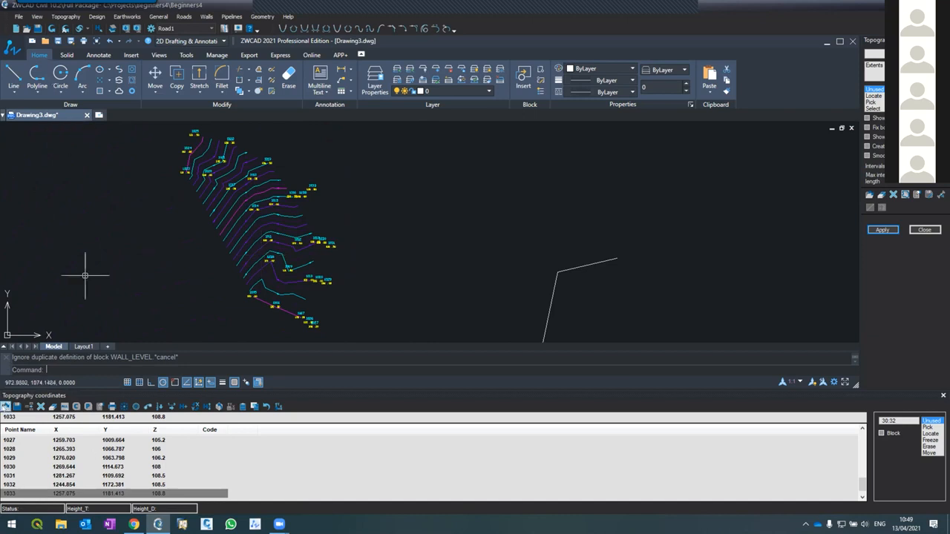
Step: Open the file selection for loading topography coordinates from a text file and cancel it
{"action": "left_click", "coordinate": [5, 406]}
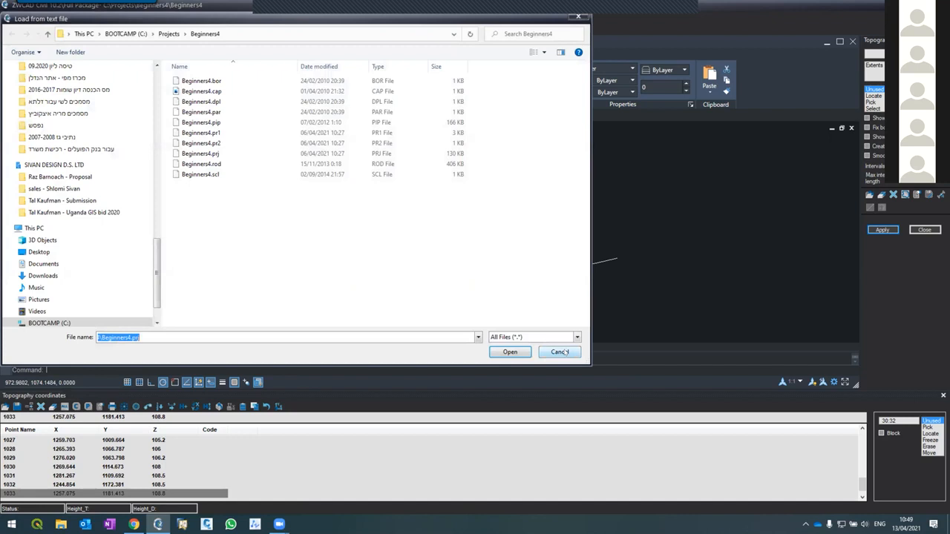
{"action": "left_click", "coordinate": [560, 352]}
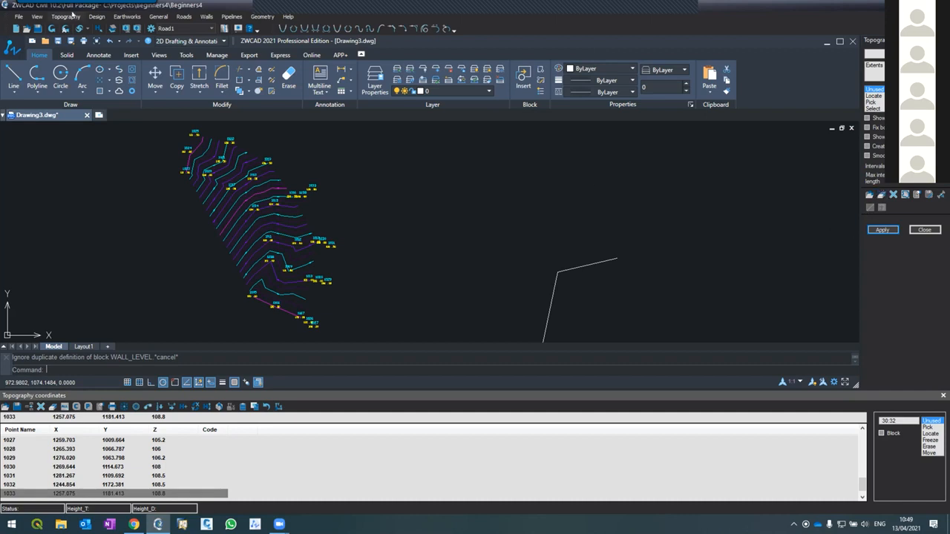
Step: Recalculate the topography triangulation and apply the contours so that they include the newly added points
{"action": "left_click", "coordinate": [66, 17]}
{"action": "left_click", "coordinate": [89, 42]}
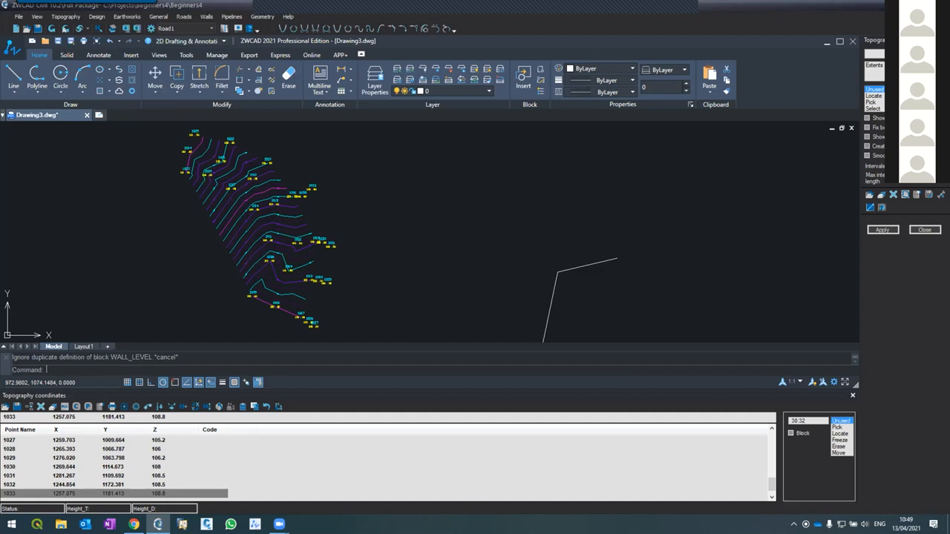
{"action": "left_click", "coordinate": [876, 229]}
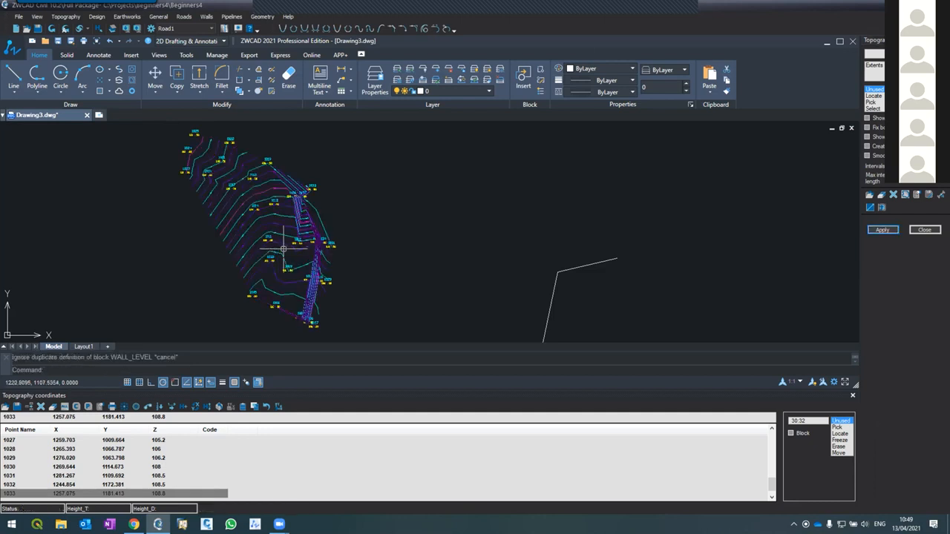
Step: Examine the dense contours along the steep slope between points 1005, 1006, 1007 and the new points 1026 and 1027
{"action": "scroll", "coordinate": [277, 253], "scroll_direction": "up", "scroll_amount": 2}
{"action": "scroll", "coordinate": [286, 224], "scroll_direction": "up", "scroll_amount": 2}
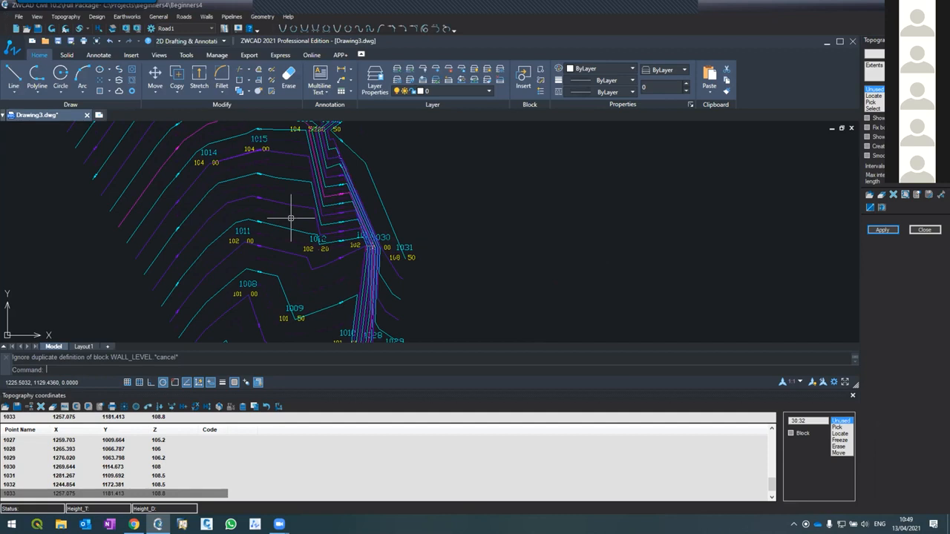
{"action": "scroll", "coordinate": [289, 216], "scroll_direction": "up", "scroll_amount": 2}
{"action": "scroll", "coordinate": [290, 214], "scroll_direction": "down", "scroll_amount": 6}
{"action": "scroll", "coordinate": [301, 245], "scroll_direction": "up", "scroll_amount": 3}
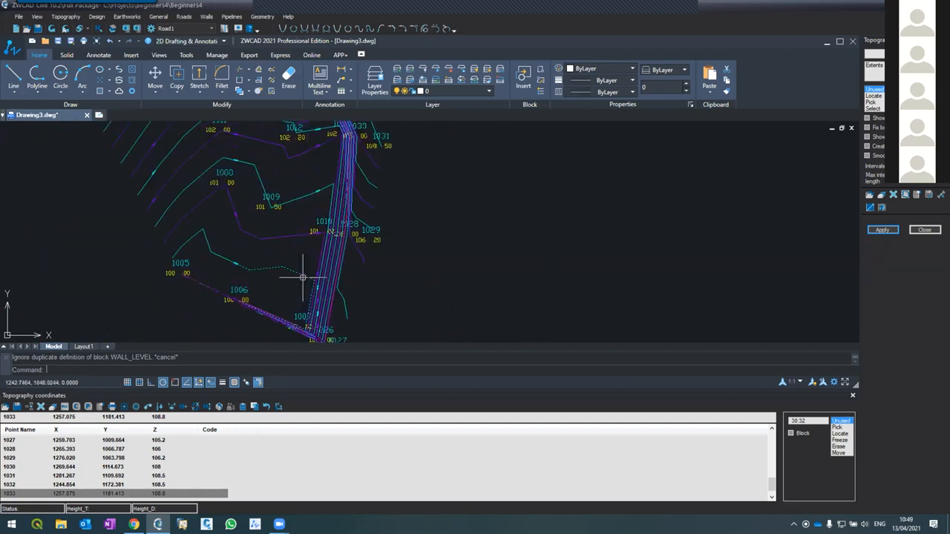
{"action": "scroll", "coordinate": [307, 275], "scroll_direction": "down", "scroll_amount": 2}
{"action": "scroll", "coordinate": [320, 316], "scroll_direction": "up", "scroll_amount": 2}
{"action": "scroll", "coordinate": [317, 319], "scroll_direction": "up", "scroll_amount": 2}
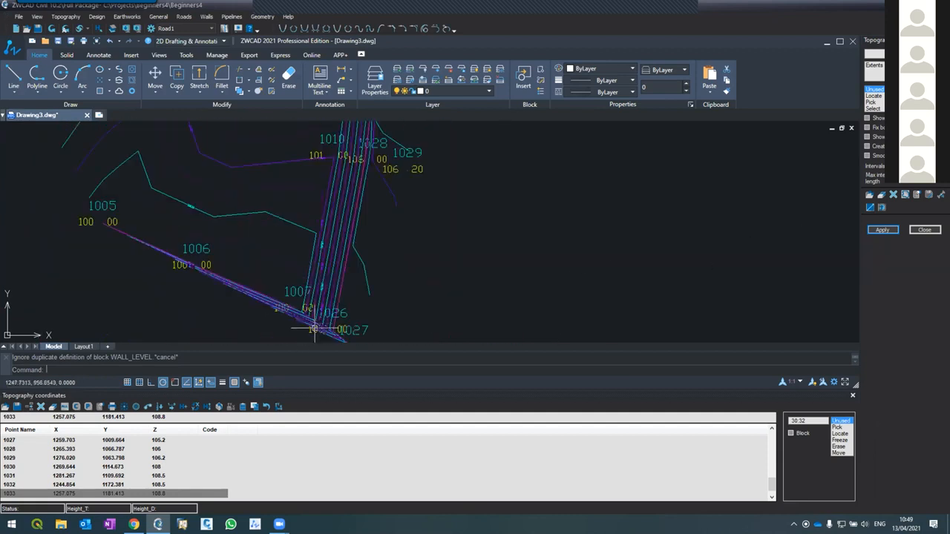
{"action": "scroll", "coordinate": [309, 313], "scroll_direction": "up", "scroll_amount": 2}
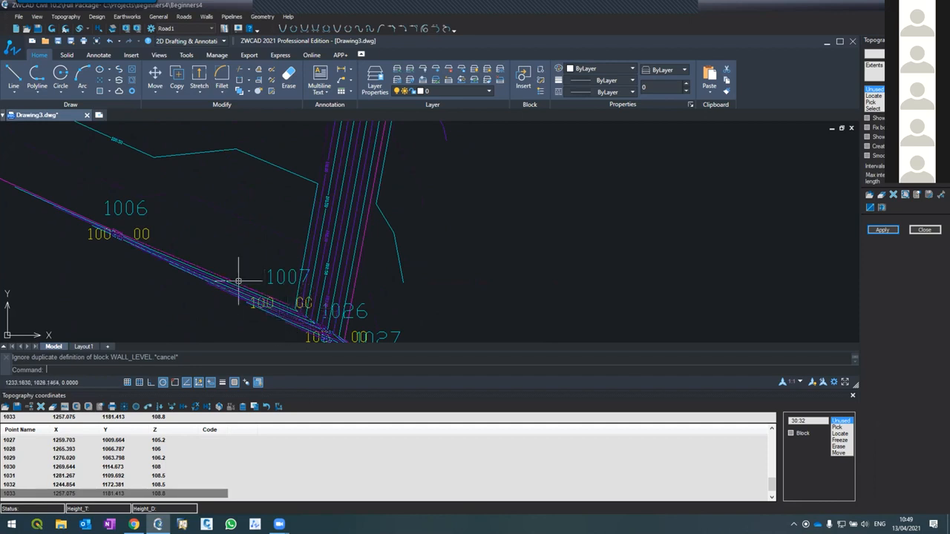
{"action": "scroll", "coordinate": [281, 276], "scroll_direction": "down", "scroll_amount": 3}
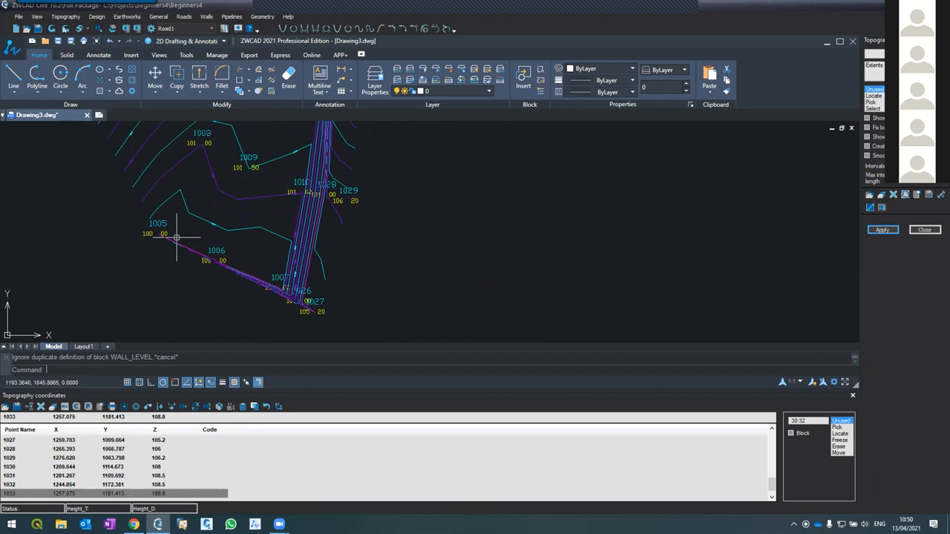
{"action": "scroll", "coordinate": [325, 298], "scroll_direction": "up", "scroll_amount": 3}
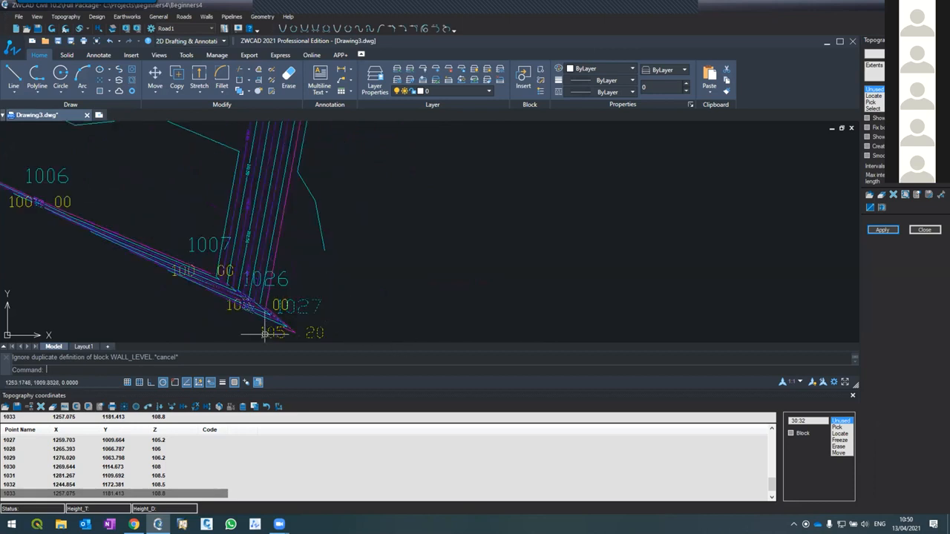
{"action": "scroll", "coordinate": [314, 309], "scroll_direction": "down", "scroll_amount": 3}
{"action": "scroll", "coordinate": [148, 222], "scroll_direction": "up", "scroll_amount": 2}
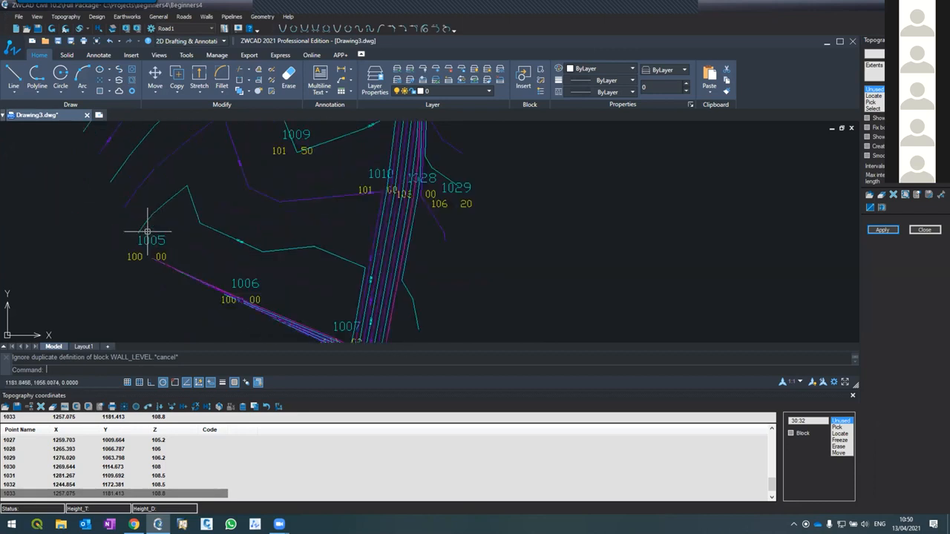
{"action": "scroll", "coordinate": [159, 212], "scroll_direction": "down", "scroll_amount": 2}
{"action": "scroll", "coordinate": [314, 297], "scroll_direction": "up", "scroll_amount": 3}
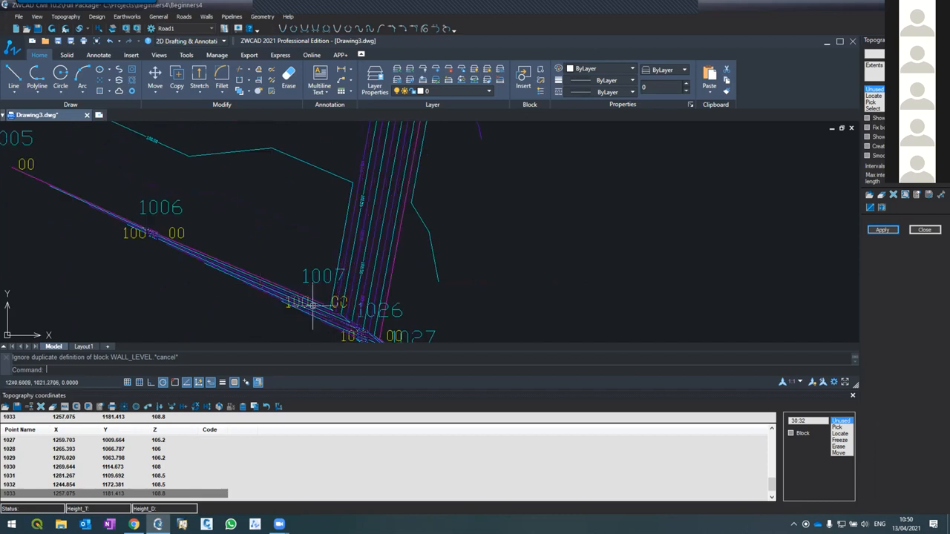
{"action": "scroll", "coordinate": [316, 301], "scroll_direction": "down", "scroll_amount": 3}
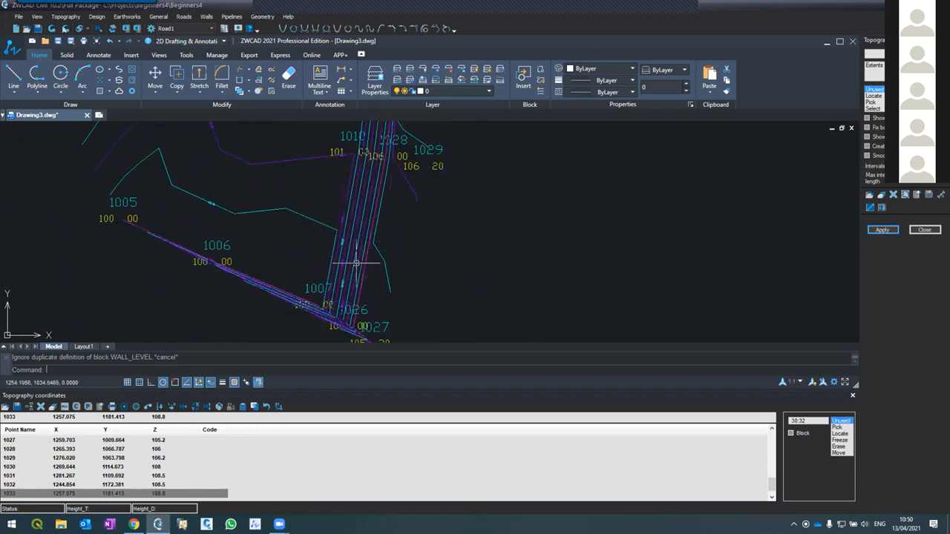
Step: Examine how the contours run along the upper slope between points 1012, 1013 and 1016 and the new points 1030 to 1033
{"action": "scroll", "coordinate": [346, 268], "scroll_direction": "down", "scroll_amount": 2}
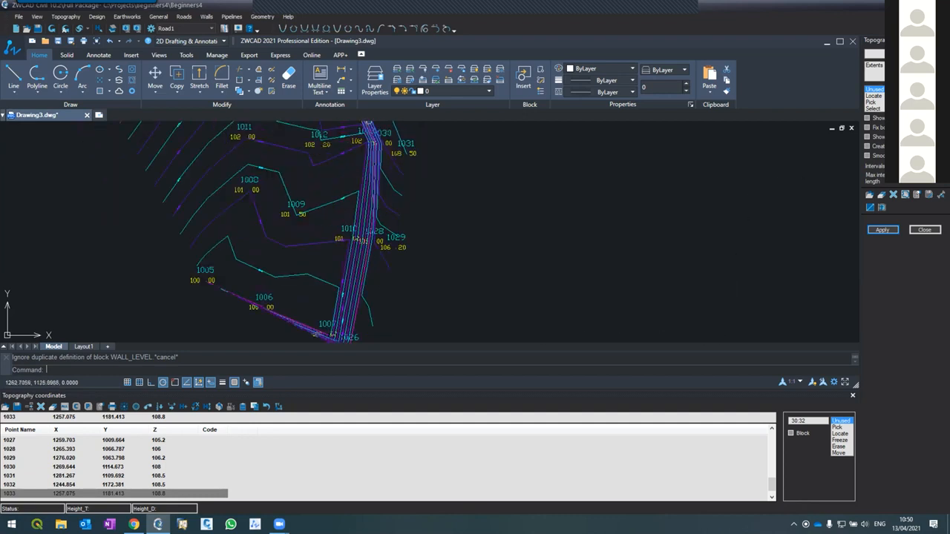
{"action": "scroll", "coordinate": [362, 128], "scroll_direction": "down", "scroll_amount": 2}
{"action": "scroll", "coordinate": [359, 127], "scroll_direction": "up", "scroll_amount": 4}
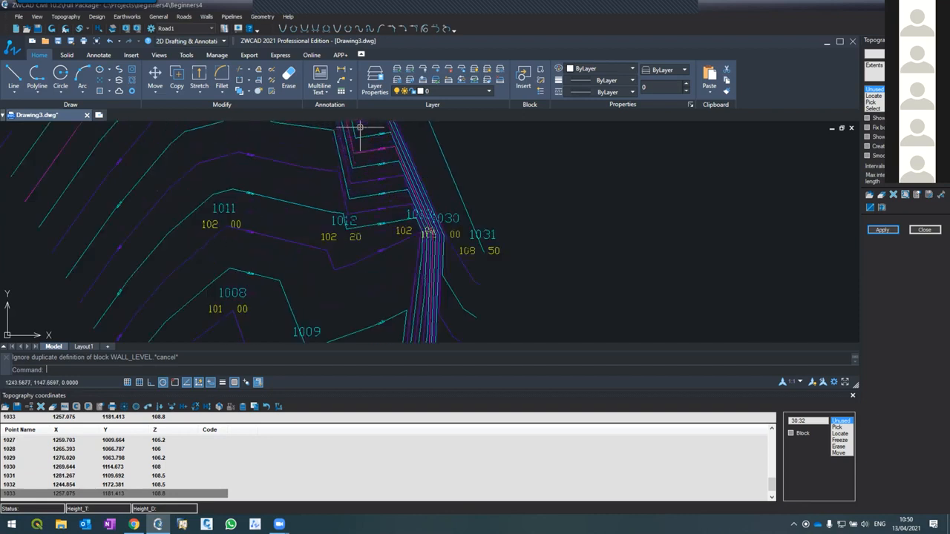
{"action": "scroll", "coordinate": [390, 259], "scroll_direction": "down", "scroll_amount": 2}
{"action": "scroll", "coordinate": [390, 261], "scroll_direction": "down", "scroll_amount": 2}
{"action": "scroll", "coordinate": [376, 212], "scroll_direction": "up", "scroll_amount": 2}
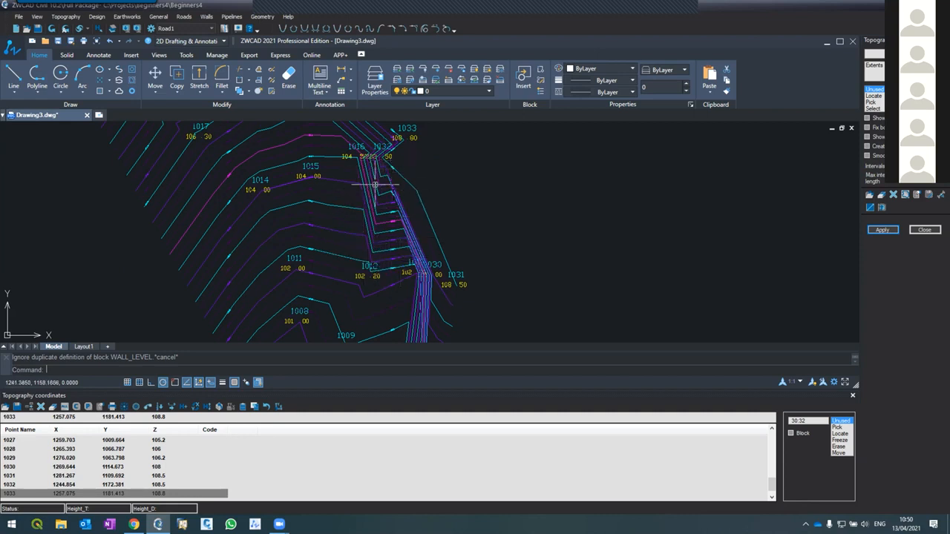
{"action": "scroll", "coordinate": [405, 204], "scroll_direction": "down", "scroll_amount": 2}
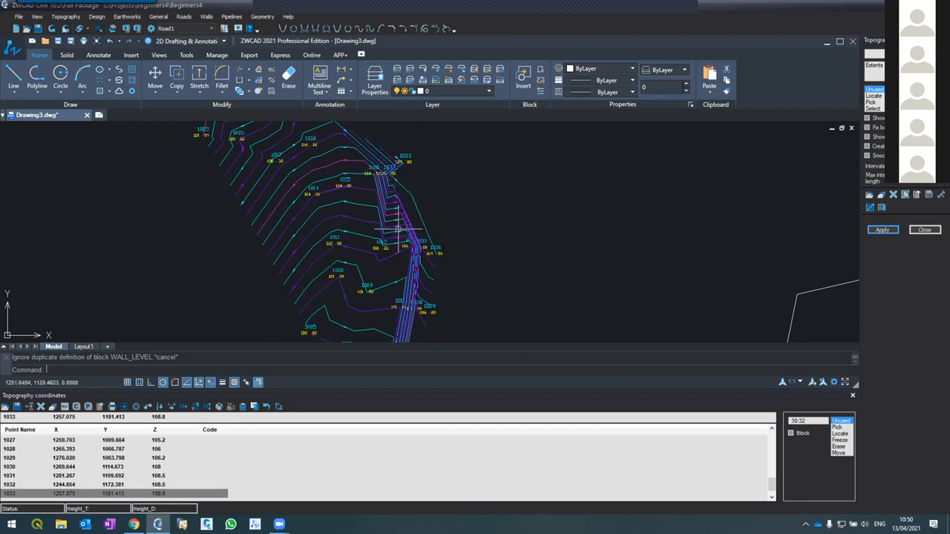
{"action": "scroll", "coordinate": [401, 219], "scroll_direction": "down", "scroll_amount": 2}
{"action": "scroll", "coordinate": [399, 193], "scroll_direction": "up", "scroll_amount": 2}
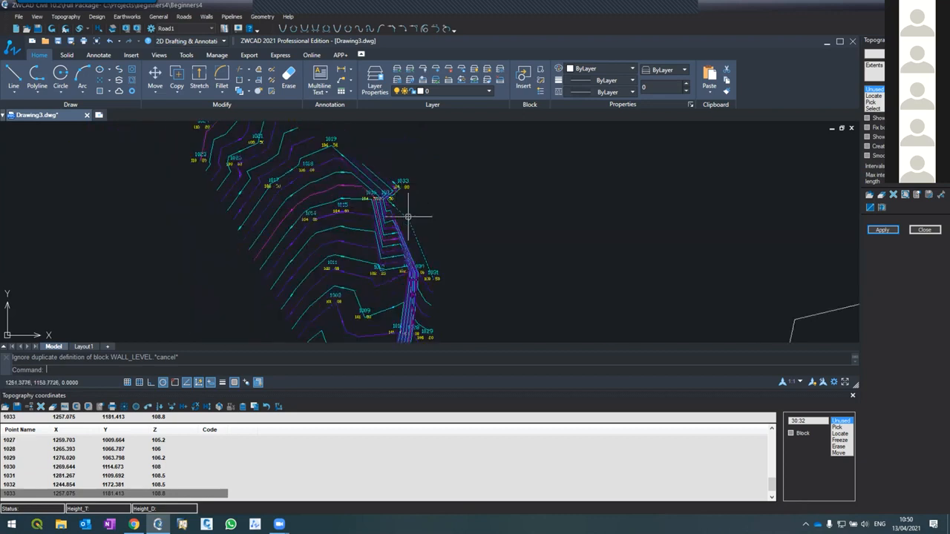
{"action": "scroll", "coordinate": [407, 217], "scroll_direction": "up", "scroll_amount": 2}
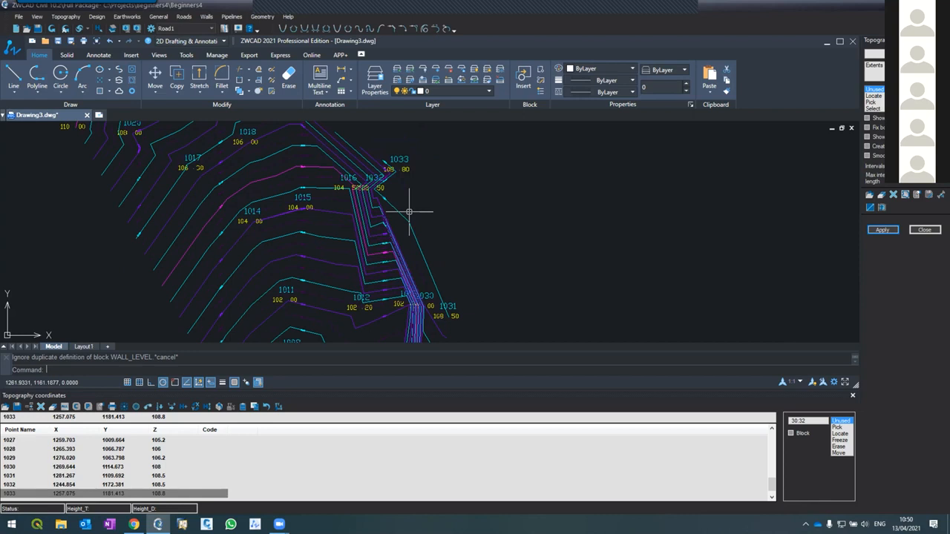
{"action": "scroll", "coordinate": [417, 213], "scroll_direction": "down", "scroll_amount": 5}
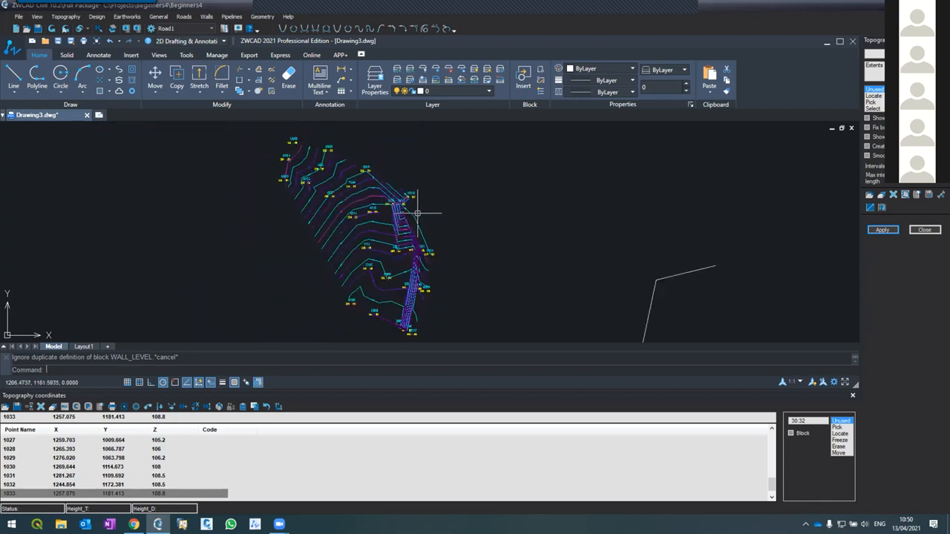
{"action": "scroll", "coordinate": [417, 214], "scroll_direction": "up", "scroll_amount": 5}
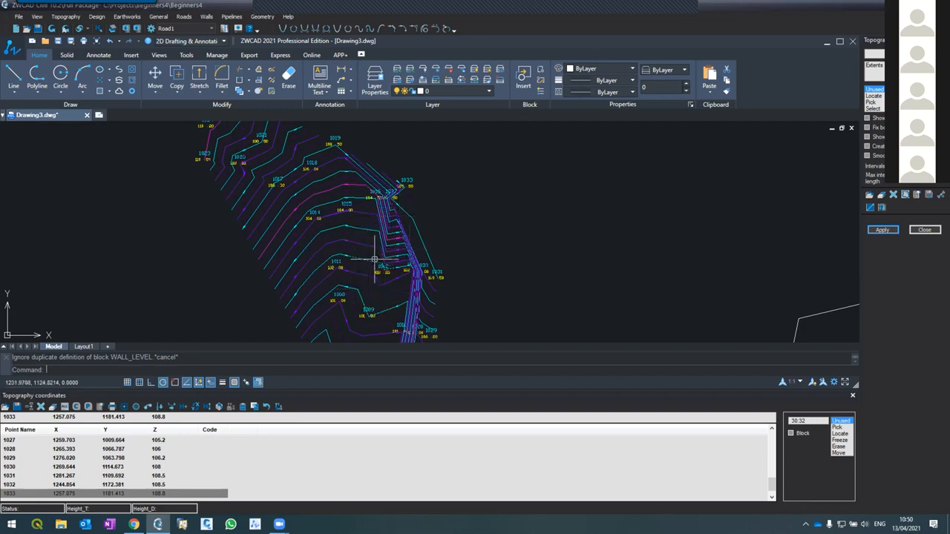
{"action": "scroll", "coordinate": [394, 264], "scroll_direction": "up", "scroll_amount": 2}
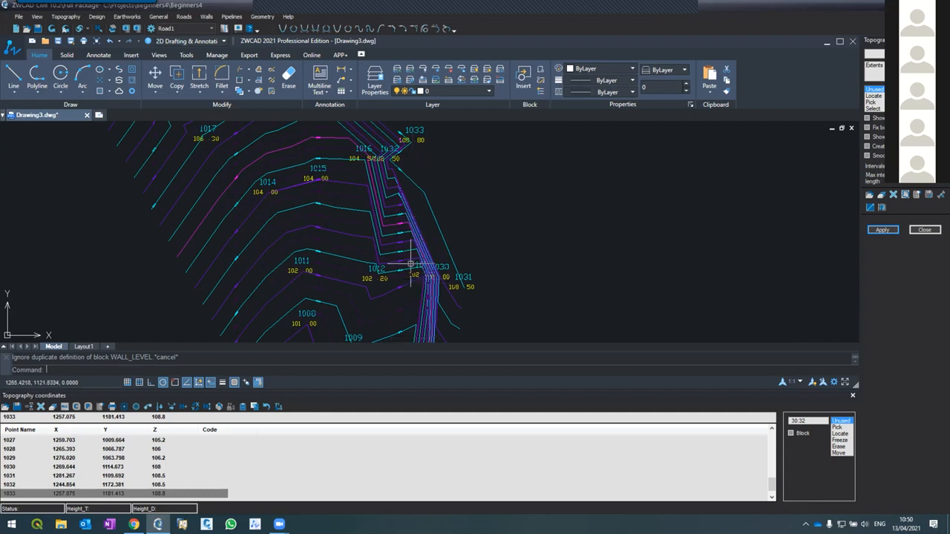
{"action": "scroll", "coordinate": [410, 263], "scroll_direction": "down", "scroll_amount": 5}
{"action": "scroll", "coordinate": [421, 273], "scroll_direction": "up", "scroll_amount": 5}
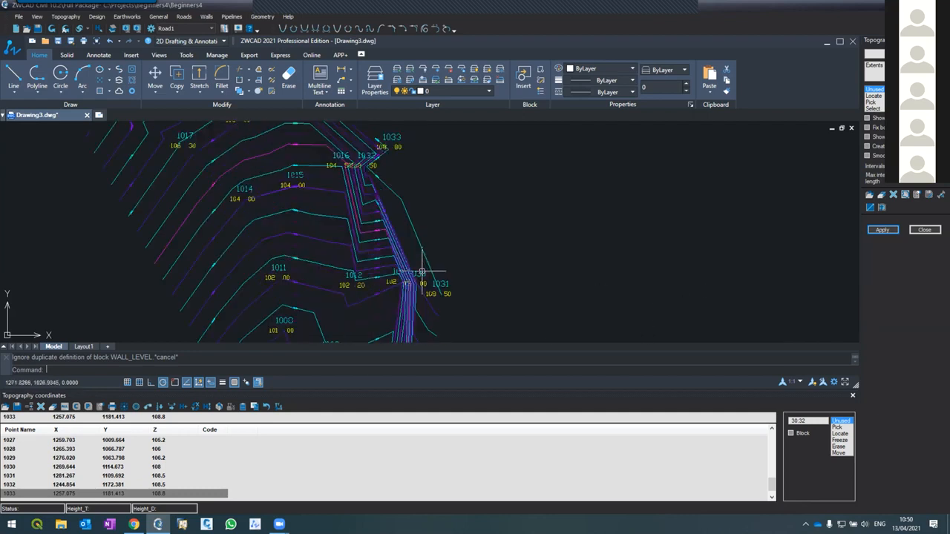
{"action": "scroll", "coordinate": [371, 198], "scroll_direction": "down", "scroll_amount": 2}
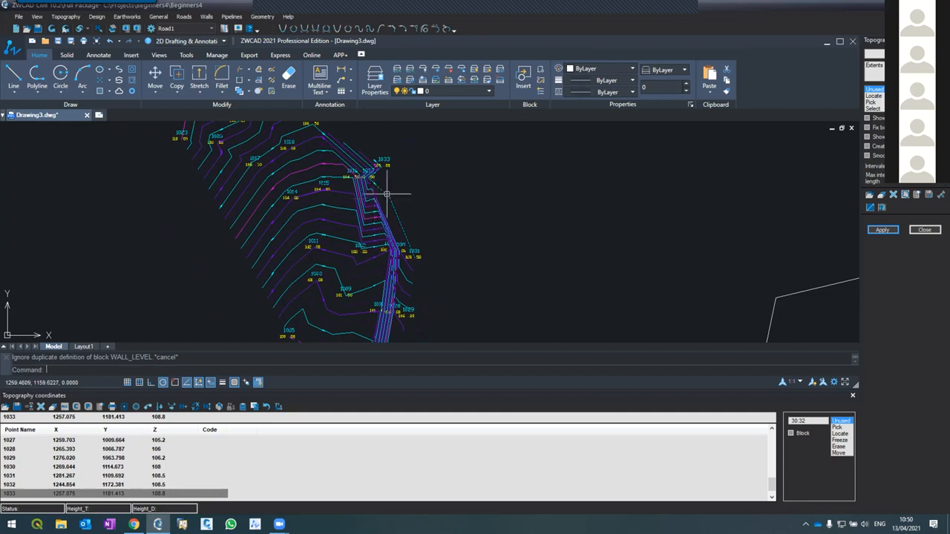
Step: Turn on the display of the triangles, reapply the contours, and inspect the triangles between points 1005 and 1027
{"action": "left_click", "coordinate": [880, 117]}
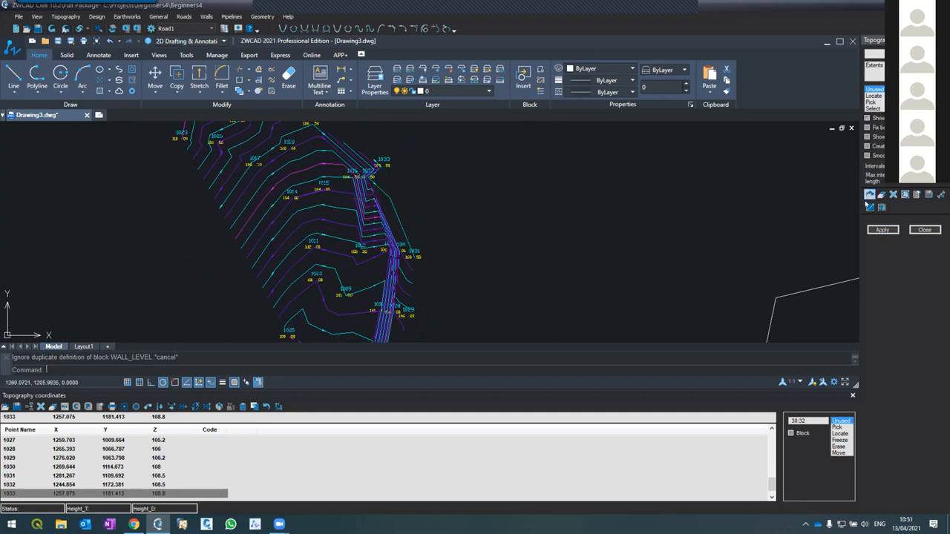
{"action": "left_click", "coordinate": [877, 229]}
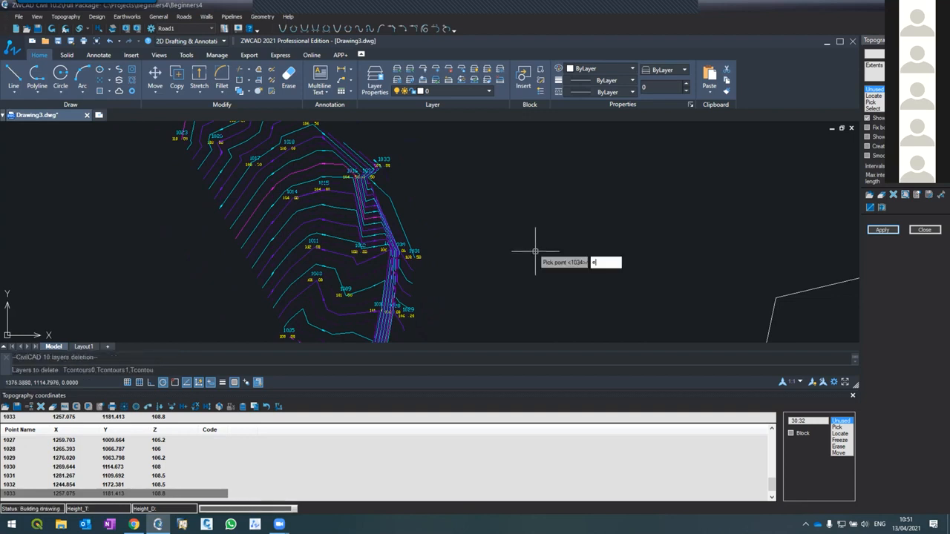
{"action": "scroll", "coordinate": [510, 186], "scroll_direction": "down", "scroll_amount": 4}
{"action": "scroll", "coordinate": [458, 264], "scroll_direction": "up", "scroll_amount": 10}
{"action": "scroll", "coordinate": [403, 265], "scroll_direction": "up", "scroll_amount": 3}
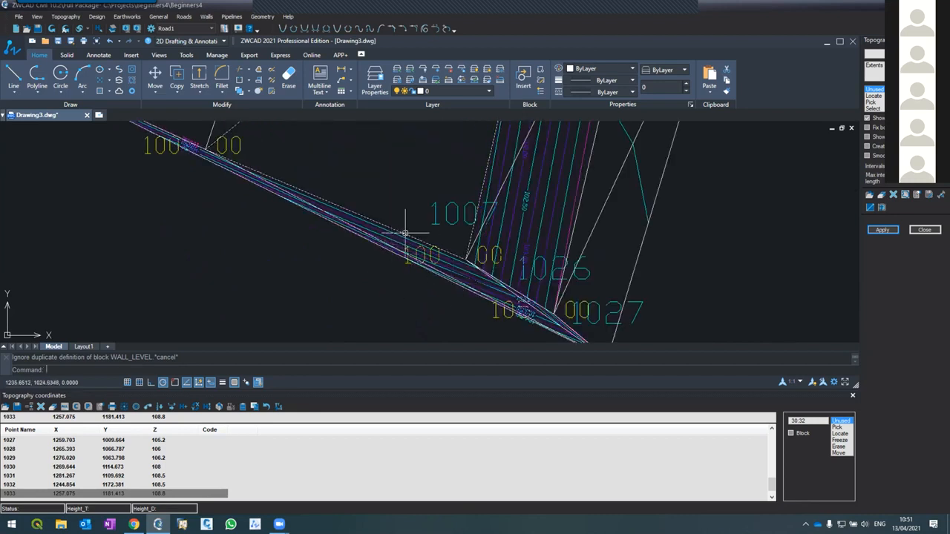
{"action": "scroll", "coordinate": [378, 255], "scroll_direction": "down", "scroll_amount": 6}
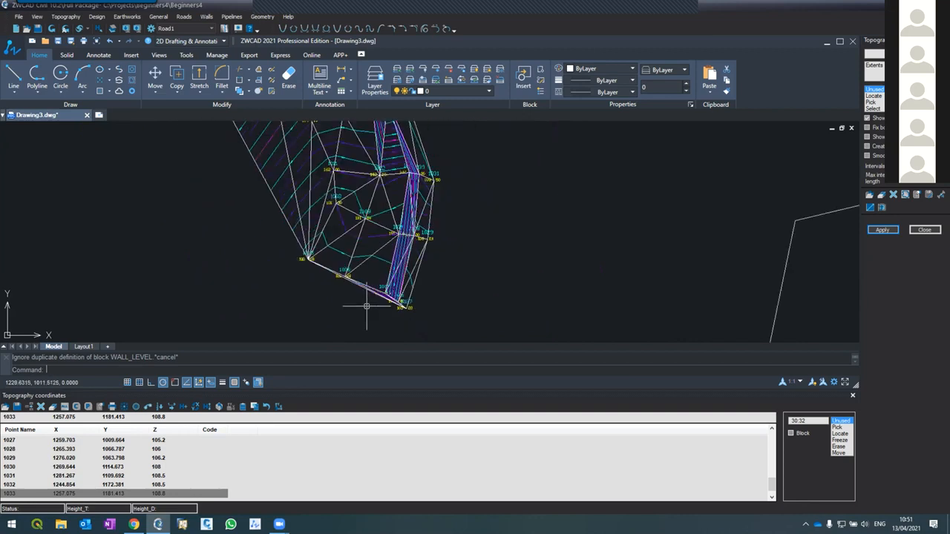
Step: Examine the triangles along the steep slope between points 1010 and 1028, then up to points 1016, 1032 and 1033
{"action": "scroll", "coordinate": [399, 263], "scroll_direction": "up", "scroll_amount": 4}
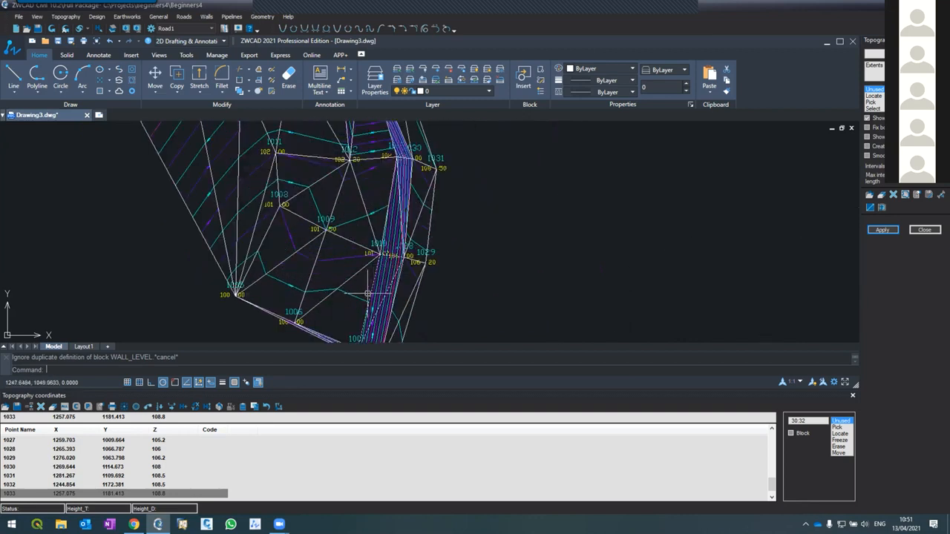
{"action": "scroll", "coordinate": [409, 236], "scroll_direction": "down", "scroll_amount": 2}
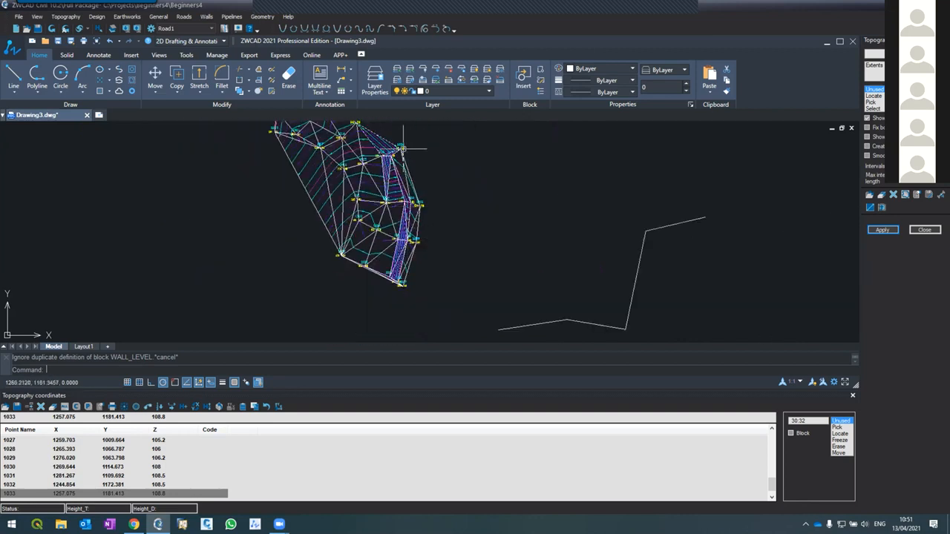
{"action": "scroll", "coordinate": [395, 167], "scroll_direction": "up", "scroll_amount": 2}
{"action": "scroll", "coordinate": [395, 166], "scroll_direction": "up", "scroll_amount": 1}
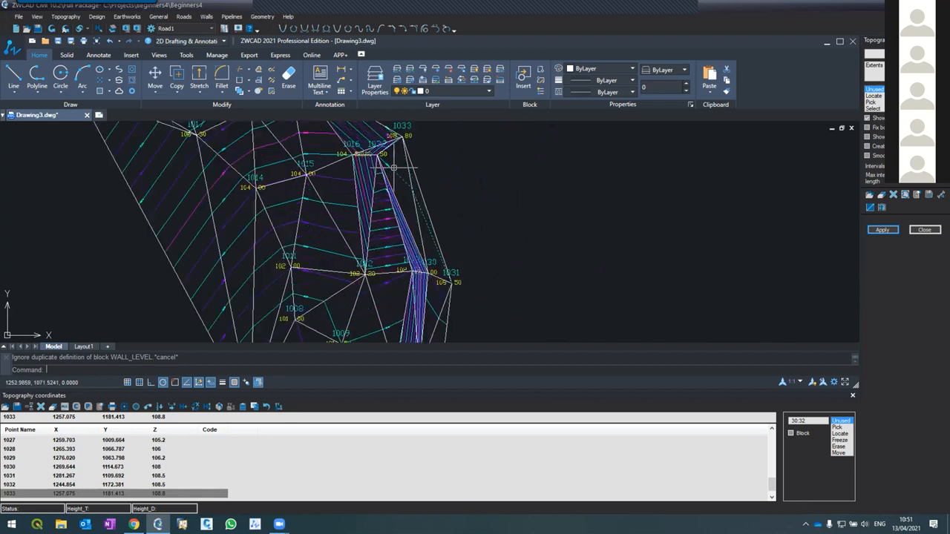
{"action": "scroll", "coordinate": [395, 168], "scroll_direction": "up", "scroll_amount": 1}
{"action": "scroll", "coordinate": [395, 167], "scroll_direction": "down", "scroll_amount": 1}
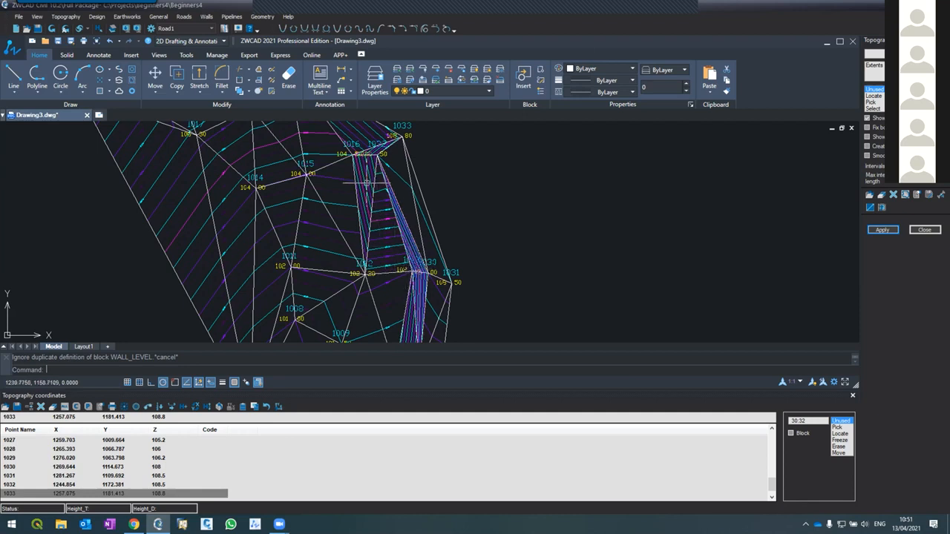
{"action": "type", "text": "pl"}
{"action": "key", "text": "Return"}
{"action": "left_click", "coordinate": [402, 138]}
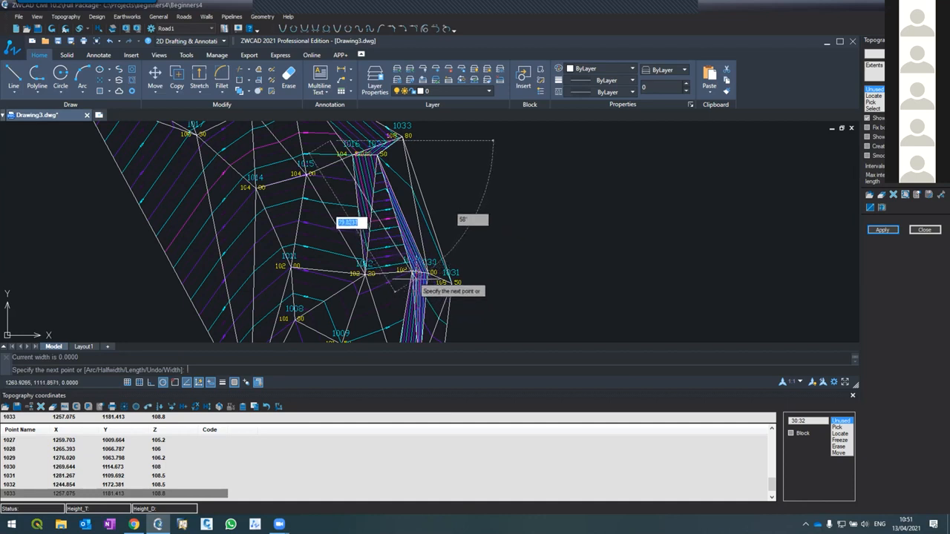
{"action": "key", "text": "Escape"}
Step: Draw a one-segment polyline along the lower edge of the upper slope, from beside point 1016 to point 1013
{"action": "key", "text": "Return"}
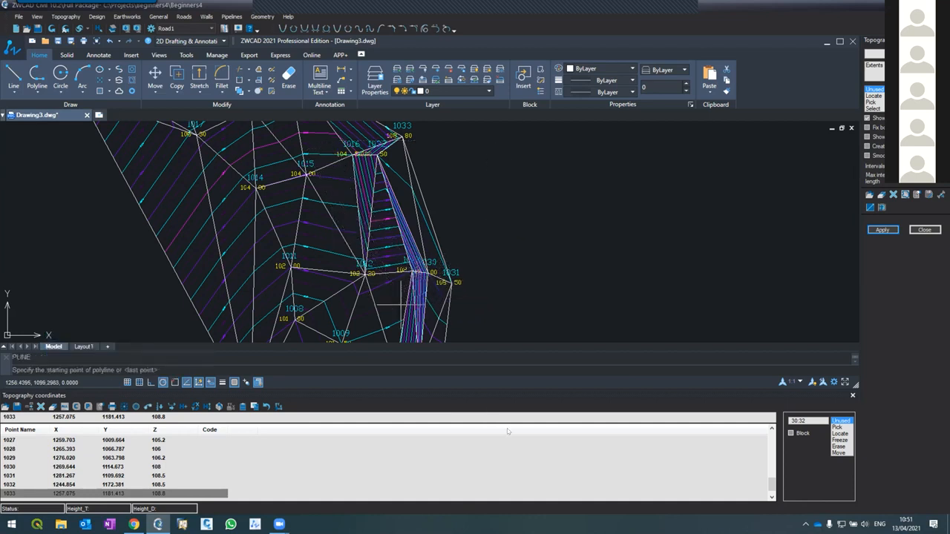
{"action": "left_click", "coordinate": [344, 143]}
{"action": "left_click", "coordinate": [413, 279]}
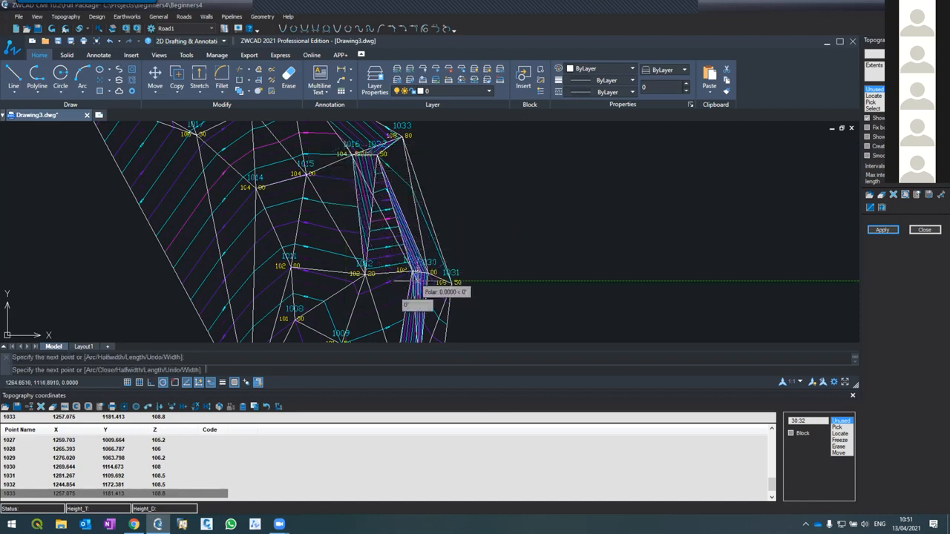
{"action": "key", "text": "Return"}
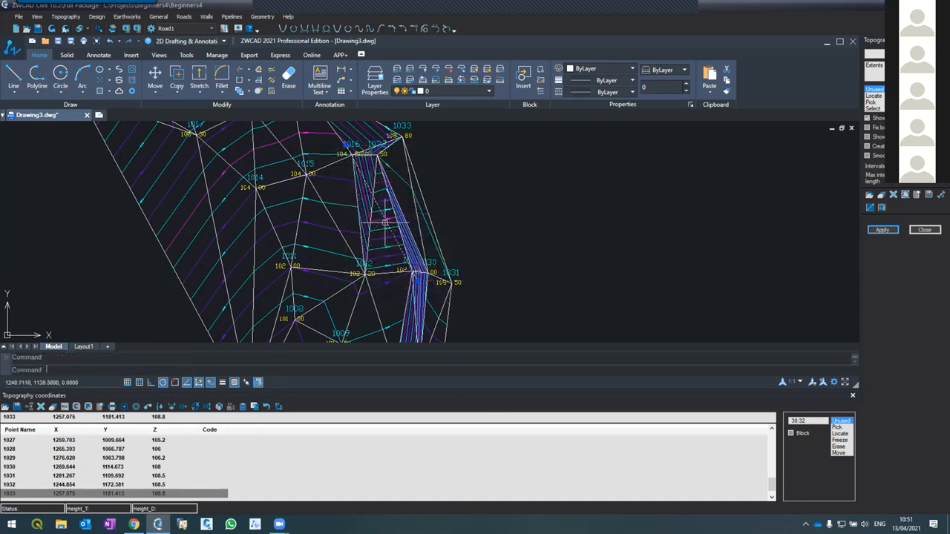
Step: Change the colour of layer 0 to yellow
{"action": "left_click", "coordinate": [445, 91]}
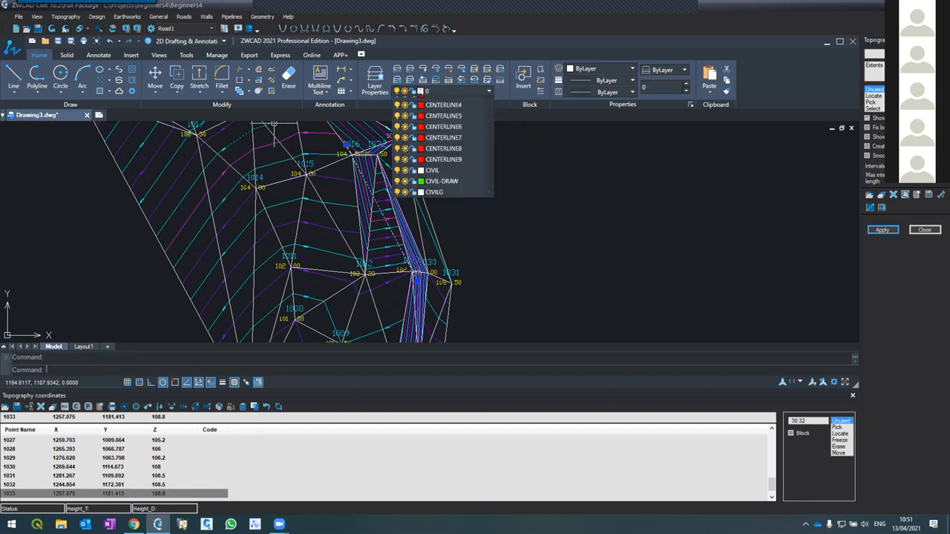
{"action": "left_click", "coordinate": [420, 103]}
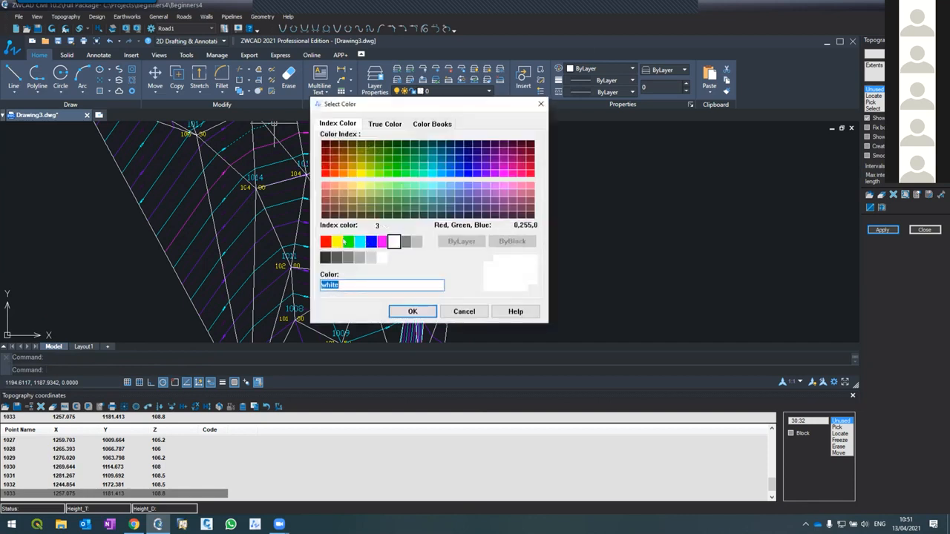
{"action": "left_click", "coordinate": [336, 242]}
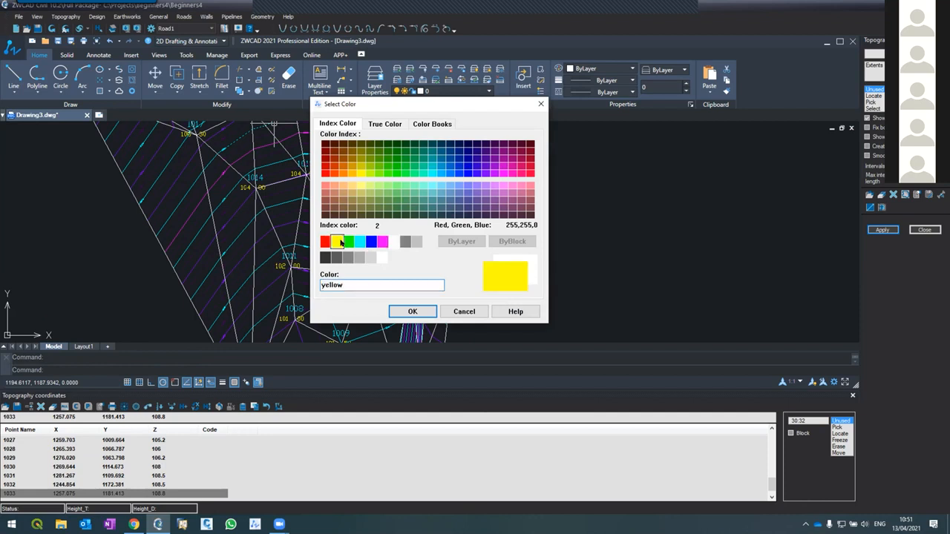
{"action": "left_click", "coordinate": [401, 311]}
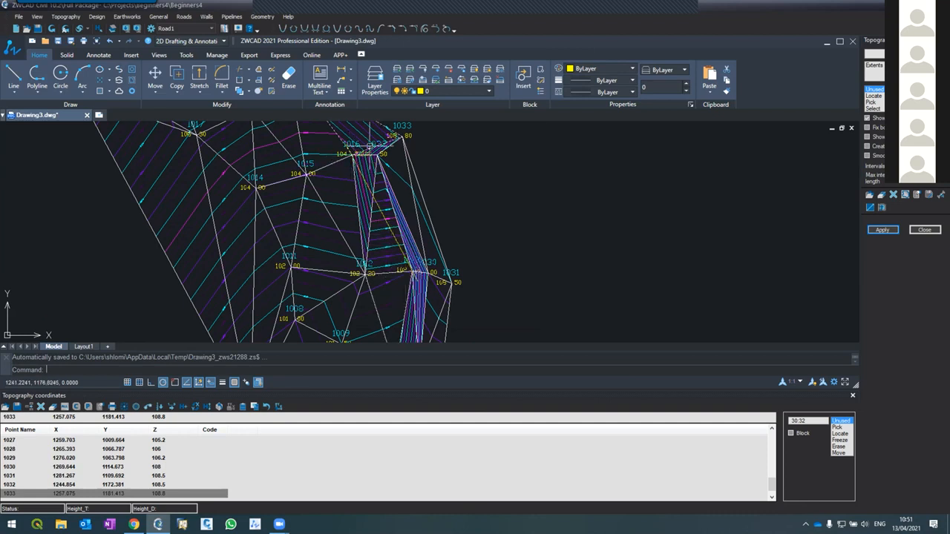
Step: Draw a polyline along the upper edge of the slope, from point 1030 to just past point 1032
{"action": "type", "text": "pl"}
{"action": "key", "text": "Return"}
{"action": "left_click", "coordinate": [415, 273]}
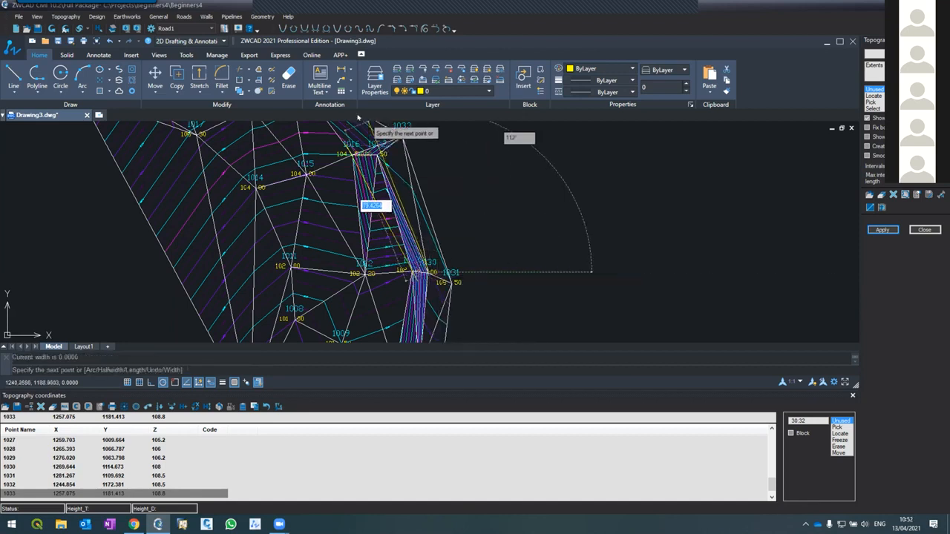
{"action": "left_click", "coordinate": [375, 155]}
{"action": "key", "text": "Return"}
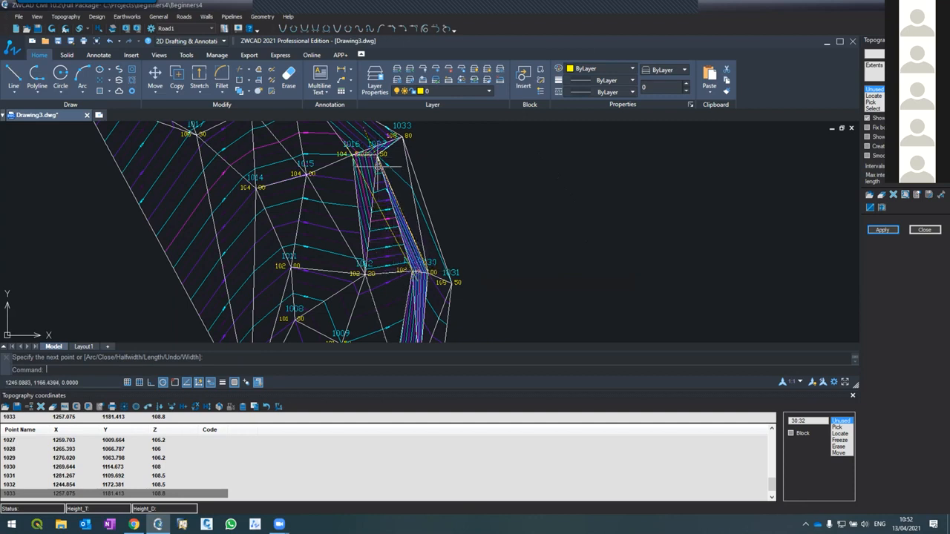
Step: Examine how the two sketched slope edge lines cross the triangles and contours between points 1016, 1032, 1013 and 1030
{"action": "scroll", "coordinate": [380, 156], "scroll_direction": "up", "scroll_amount": 3}
{"action": "key", "text": "Escape"}
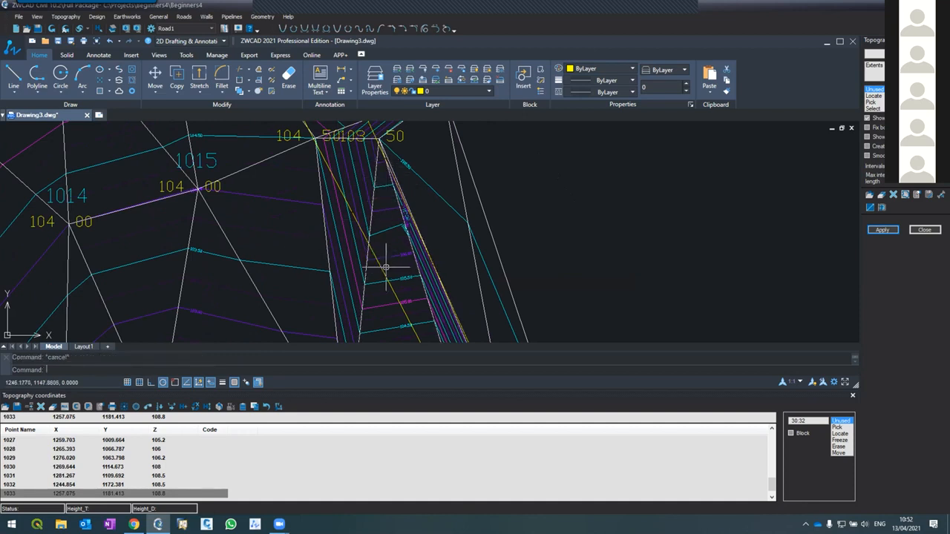
{"action": "scroll", "coordinate": [371, 276], "scroll_direction": "down", "scroll_amount": 2}
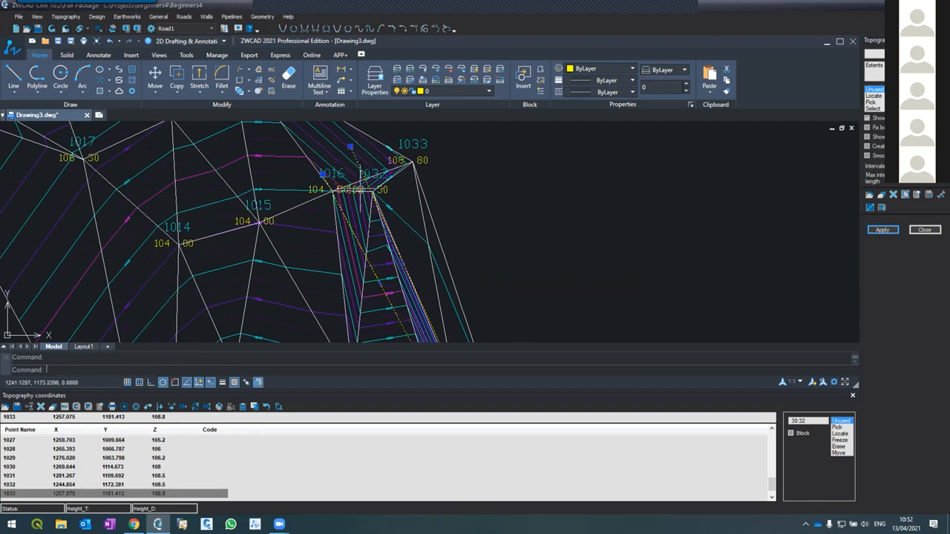
{"action": "scroll", "coordinate": [336, 198], "scroll_direction": "down", "scroll_amount": 5}
{"action": "scroll", "coordinate": [337, 202], "scroll_direction": "up", "scroll_amount": 3}
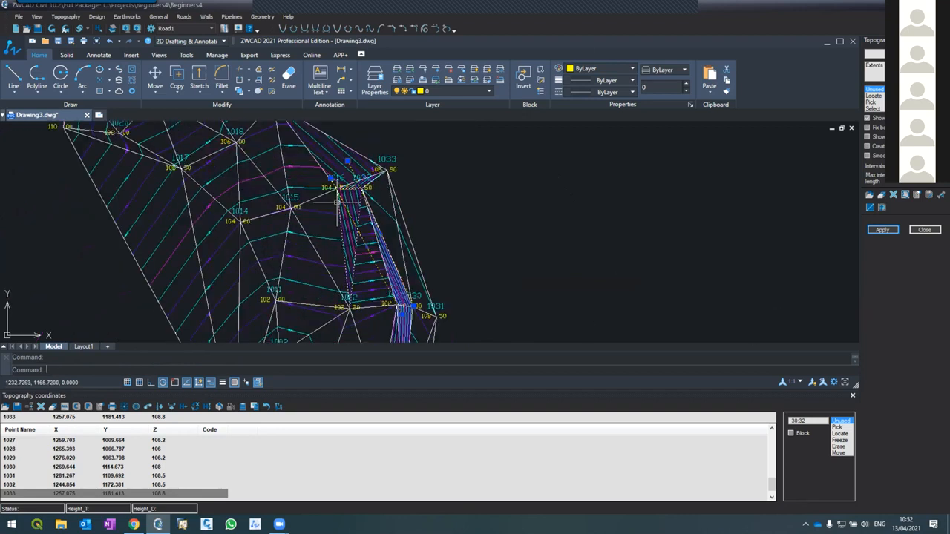
{"action": "scroll", "coordinate": [338, 200], "scroll_direction": "down", "scroll_amount": 4}
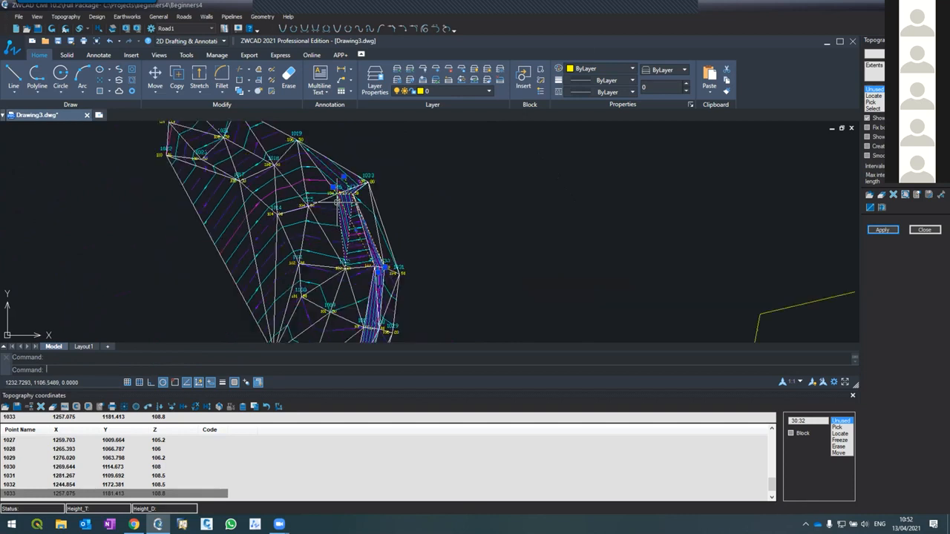
{"action": "scroll", "coordinate": [369, 261], "scroll_direction": "up", "scroll_amount": 4}
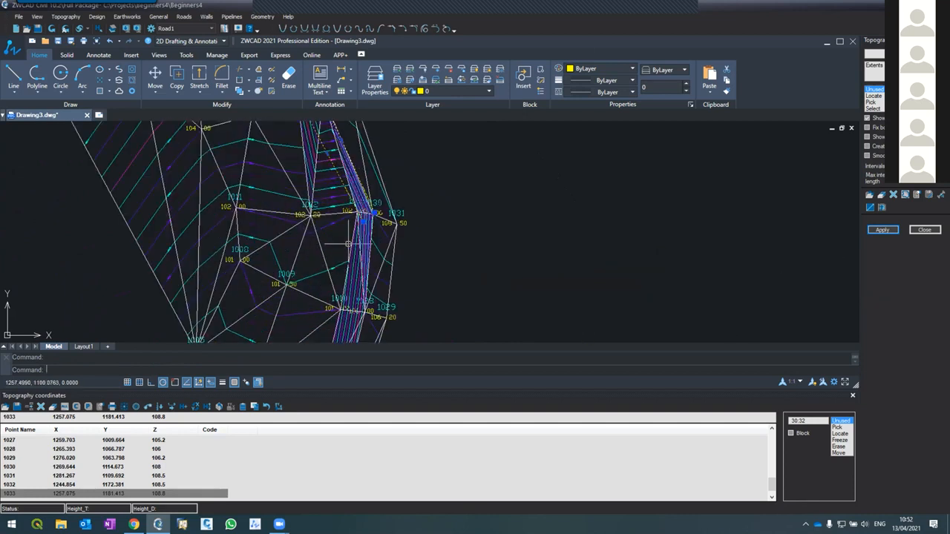
Step: Continue the lower slope edge with a polyline from point 1013 to just past point 1010
{"action": "type", "text": "pl"}
{"action": "key", "text": "Return"}
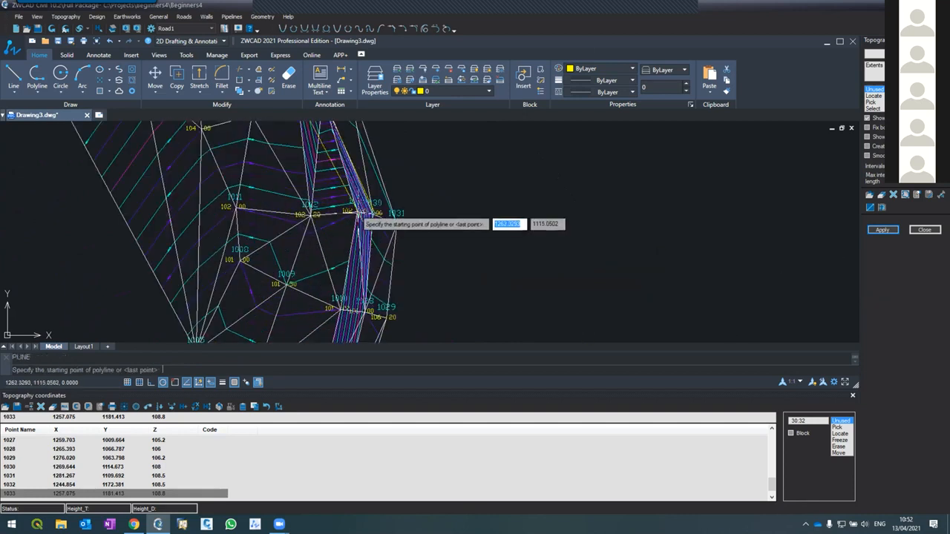
{"action": "left_click", "coordinate": [358, 211]}
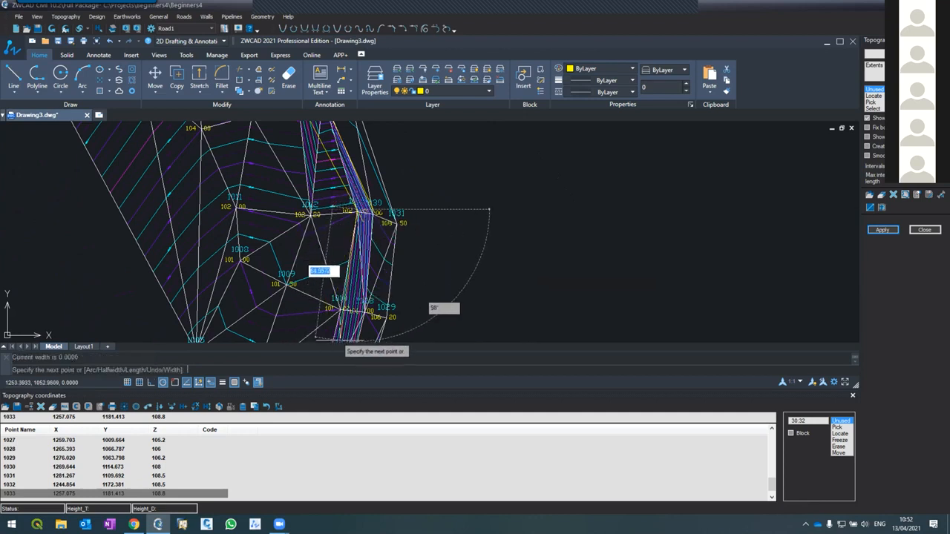
{"action": "left_click", "coordinate": [337, 339]}
{"action": "key", "text": "Return"}
Step: Continue the upper slope edge with a polyline from point 1030 to just past point 1028
{"action": "key", "text": "Return"}
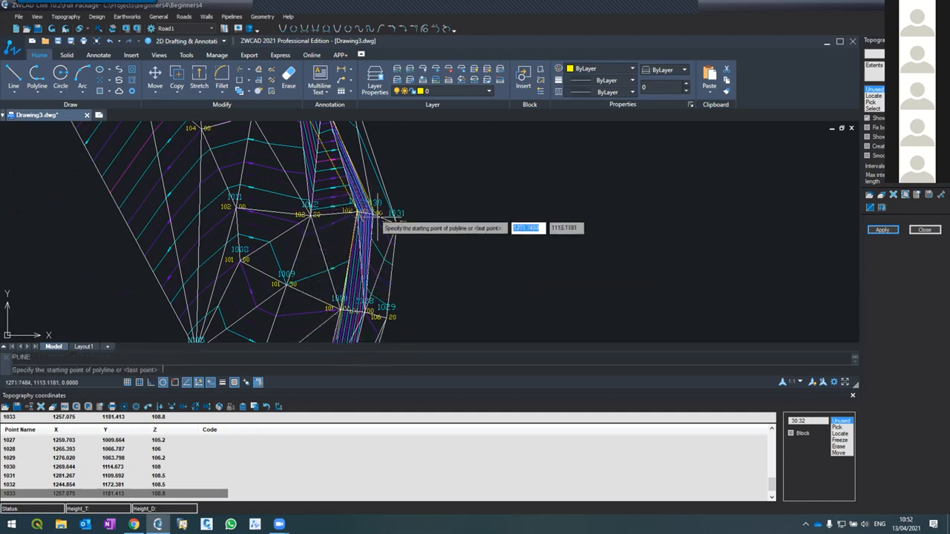
{"action": "left_click", "coordinate": [358, 211]}
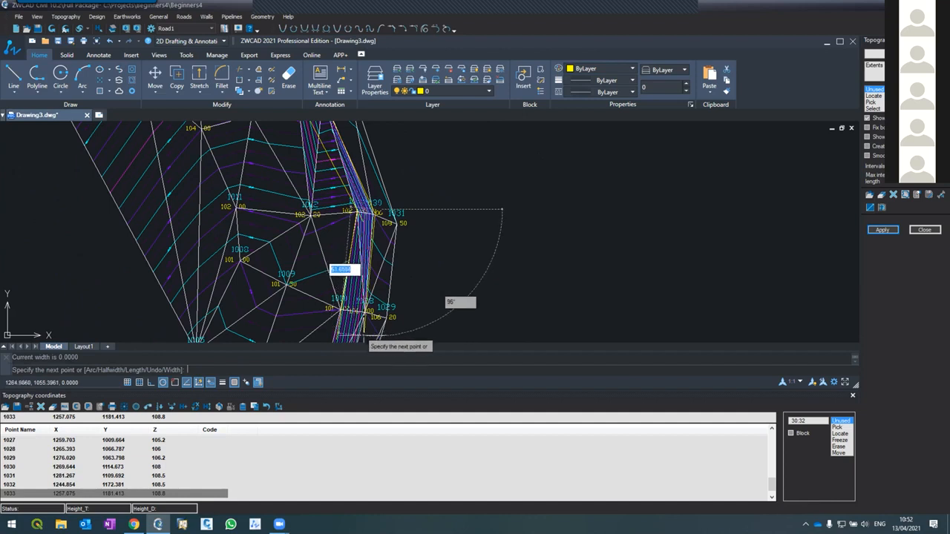
{"action": "left_click", "coordinate": [343, 312]}
{"action": "key", "text": "Return"}
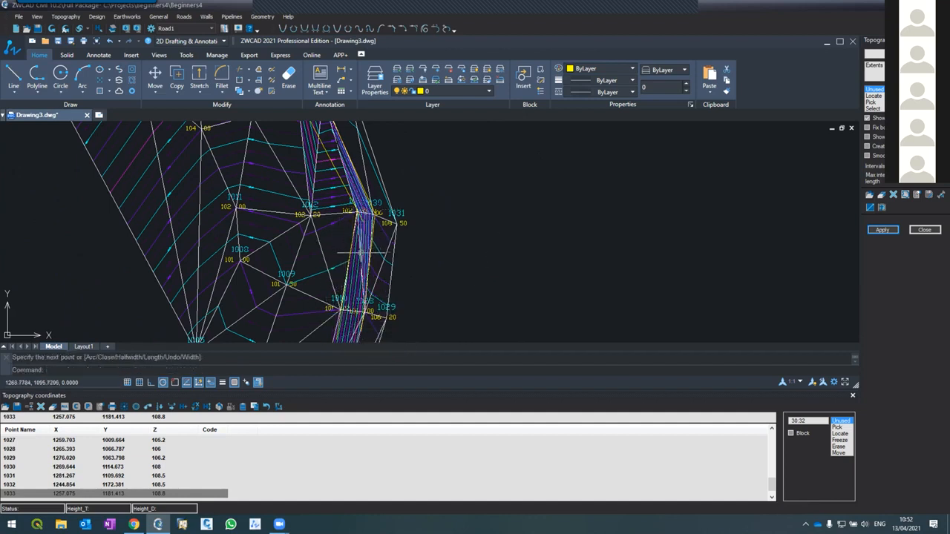
Step: Compare the sketched edge lines with the triangles between points 1012, 1016, 1032 and 1030, and close the contour settings
{"action": "scroll", "coordinate": [340, 310], "scroll_direction": "down", "scroll_amount": 3}
{"action": "scroll", "coordinate": [334, 231], "scroll_direction": "up", "scroll_amount": 3}
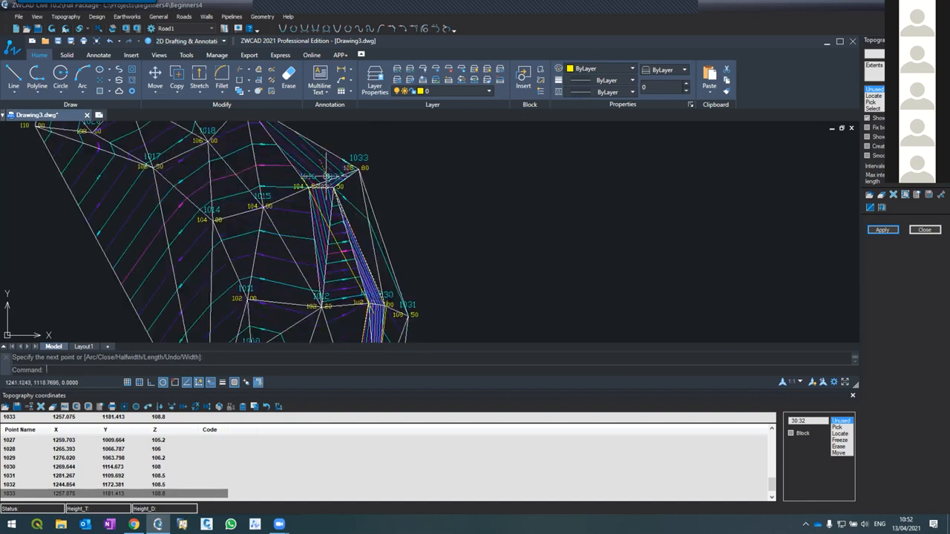
{"action": "scroll", "coordinate": [343, 248], "scroll_direction": "up", "scroll_amount": 2}
{"action": "scroll", "coordinate": [349, 260], "scroll_direction": "down", "scroll_amount": 2}
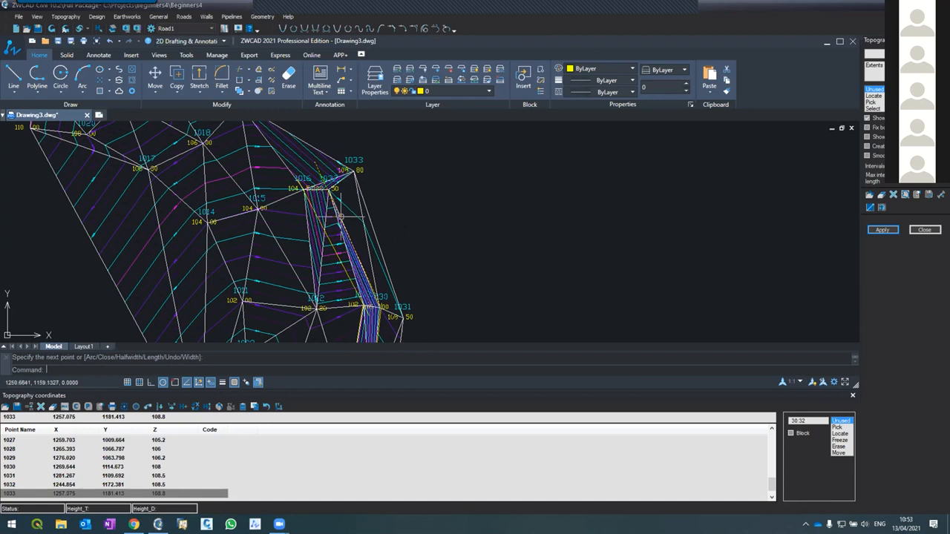
{"action": "scroll", "coordinate": [350, 218], "scroll_direction": "down", "scroll_amount": 2}
{"action": "scroll", "coordinate": [351, 210], "scroll_direction": "up", "scroll_amount": 2}
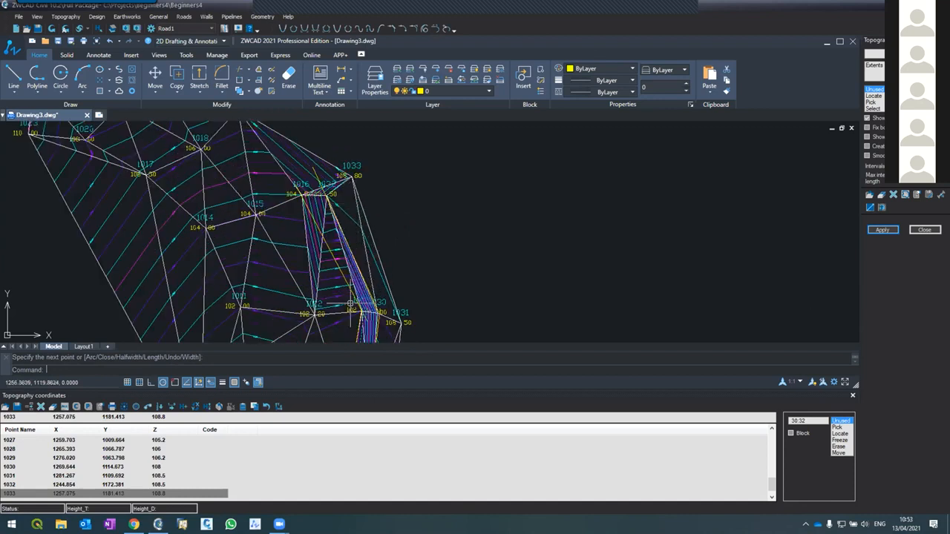
{"action": "scroll", "coordinate": [349, 303], "scroll_direction": "up", "scroll_amount": 2}
{"action": "scroll", "coordinate": [350, 303], "scroll_direction": "down", "scroll_amount": 2}
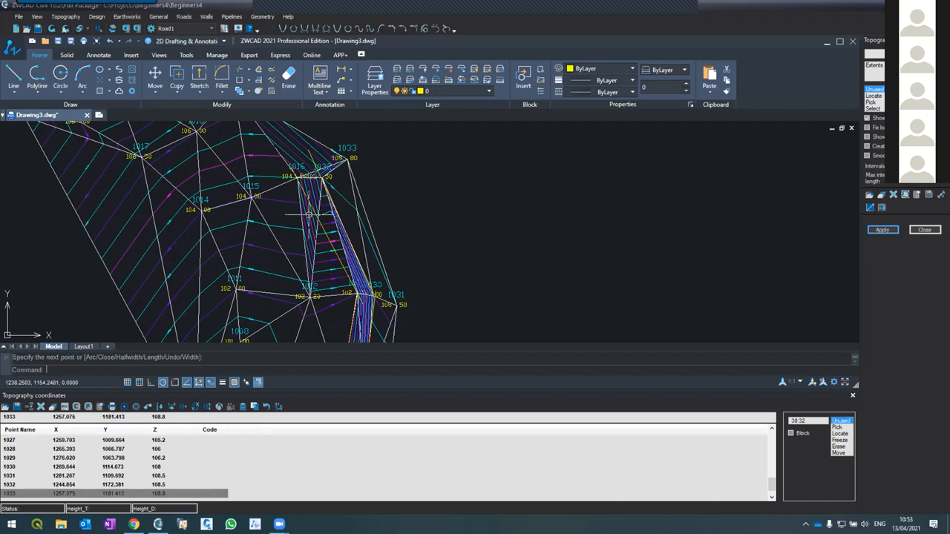
{"action": "left_click", "coordinate": [912, 229]}
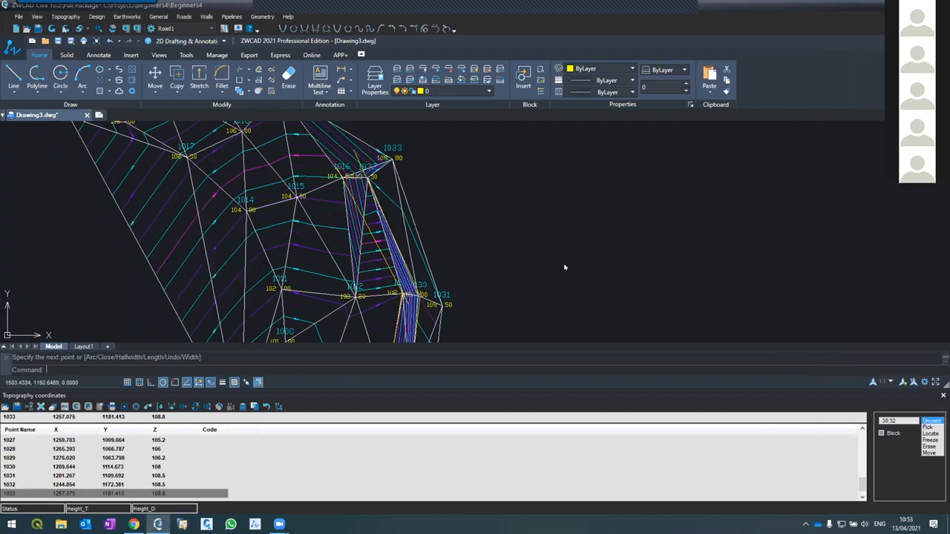
Step: Erase the yellow polylines sketched along the upper and lower edges of the slope
{"action": "scroll", "coordinate": [462, 166], "scroll_direction": "down", "scroll_amount": 2}
{"action": "key", "text": "Return"}
{"action": "left_click", "coordinate": [422, 228]}
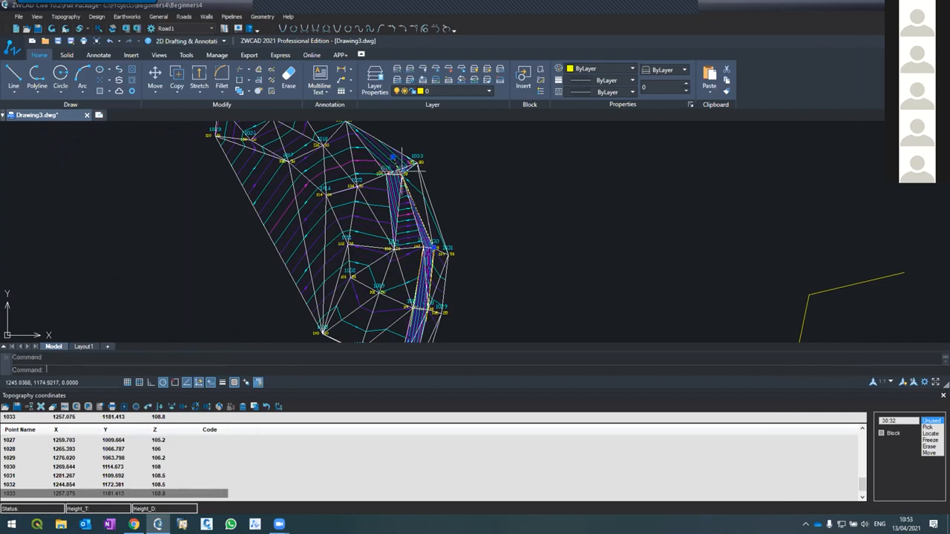
{"action": "scroll", "coordinate": [401, 148], "scroll_direction": "down", "scroll_amount": 1}
{"action": "scroll", "coordinate": [400, 229], "scroll_direction": "up", "scroll_amount": 5}
{"action": "left_click", "coordinate": [403, 224]}
{"action": "type", "text": "e"}
{"action": "key", "text": "Return"}
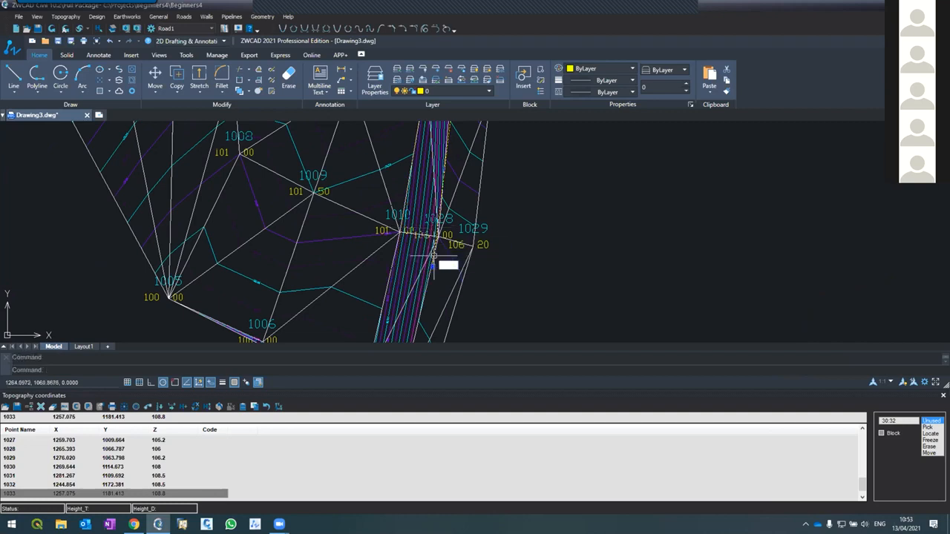
Step: Examine the triangles along the slope edges between points 1007, 1026 and 1027 and points 1028 to 1031
{"action": "scroll", "coordinate": [435, 289], "scroll_direction": "down", "scroll_amount": 5}
{"action": "scroll", "coordinate": [420, 278], "scroll_direction": "up", "scroll_amount": 5}
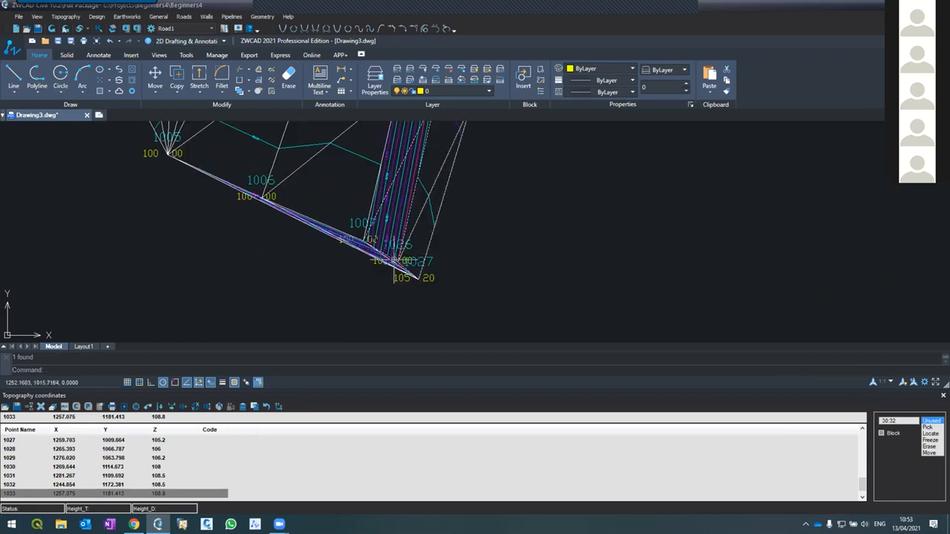
{"action": "scroll", "coordinate": [400, 268], "scroll_direction": "down", "scroll_amount": 5}
{"action": "scroll", "coordinate": [417, 217], "scroll_direction": "up", "scroll_amount": 4}
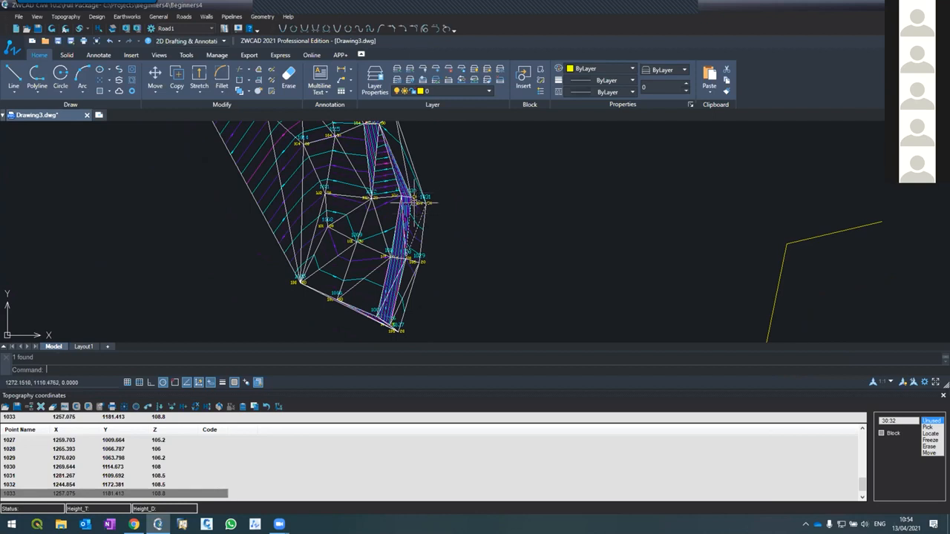
{"action": "scroll", "coordinate": [394, 327], "scroll_direction": "up", "scroll_amount": 4}
{"action": "scroll", "coordinate": [405, 315], "scroll_direction": "down", "scroll_amount": 6}
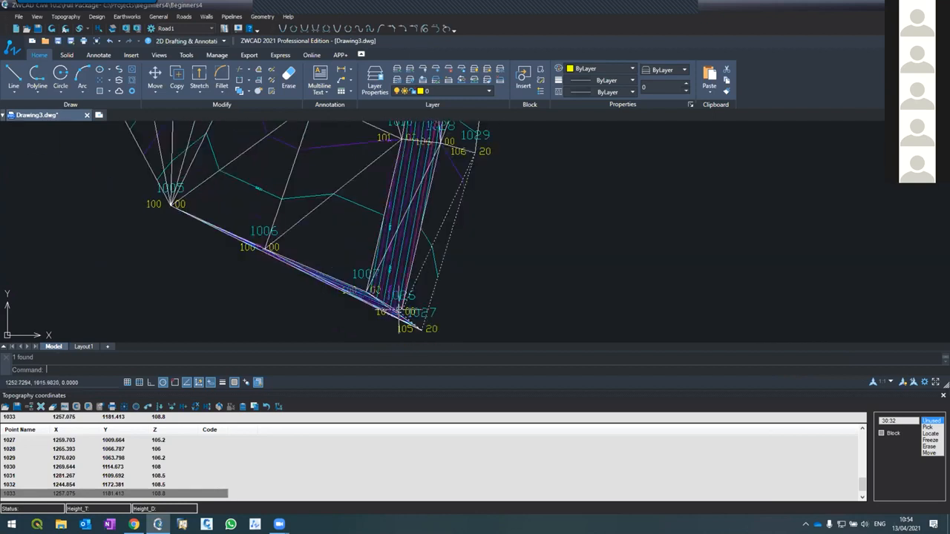
{"action": "scroll", "coordinate": [424, 244], "scroll_direction": "up", "scroll_amount": 4}
{"action": "scroll", "coordinate": [407, 297], "scroll_direction": "down", "scroll_amount": 5}
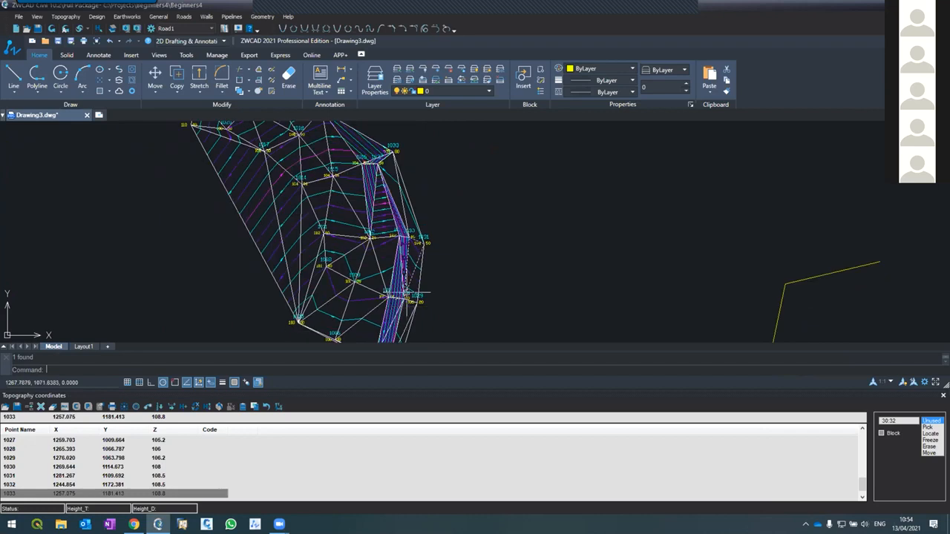
Step: Examine the triangles and contours along the slope edges around points 1016, 1032 and 1033
{"action": "scroll", "coordinate": [410, 225], "scroll_direction": "up", "scroll_amount": 4}
{"action": "scroll", "coordinate": [412, 225], "scroll_direction": "down", "scroll_amount": 5}
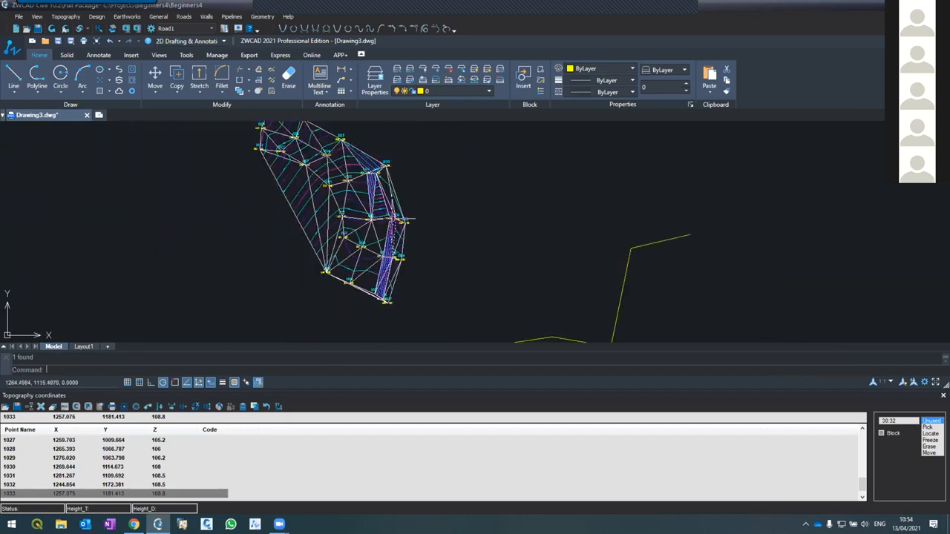
{"action": "scroll", "coordinate": [379, 179], "scroll_direction": "up", "scroll_amount": 4}
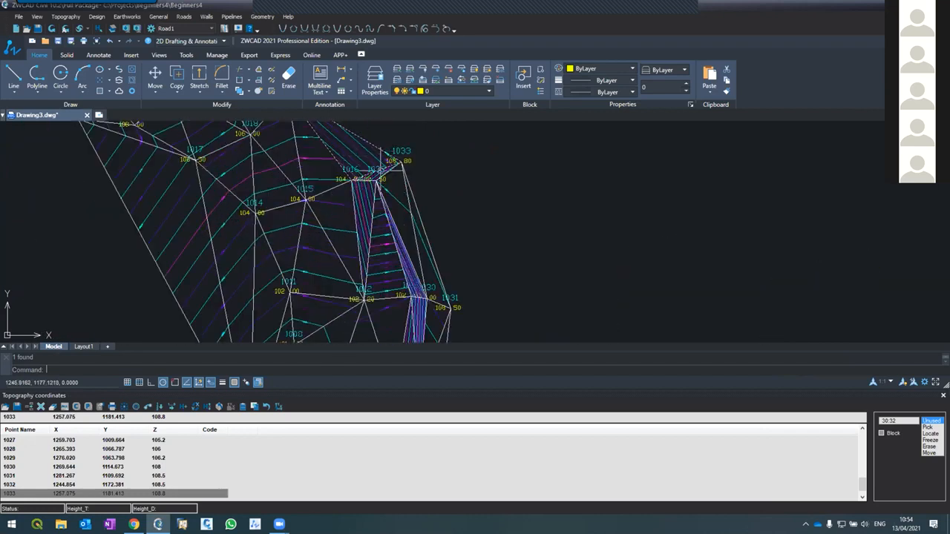
{"action": "scroll", "coordinate": [382, 179], "scroll_direction": "up", "scroll_amount": 3}
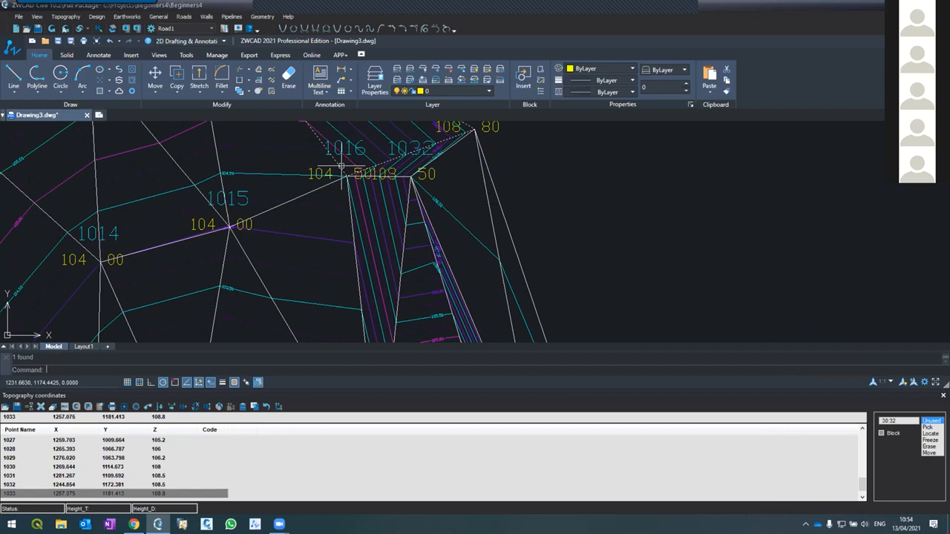
{"action": "scroll", "coordinate": [342, 171], "scroll_direction": "down", "scroll_amount": 2}
{"action": "scroll", "coordinate": [418, 269], "scroll_direction": "up", "scroll_amount": 2}
{"action": "scroll", "coordinate": [393, 259], "scroll_direction": "down", "scroll_amount": 3}
{"action": "scroll", "coordinate": [367, 250], "scroll_direction": "up", "scroll_amount": 3}
{"action": "scroll", "coordinate": [367, 250], "scroll_direction": "down", "scroll_amount": 3}
{"action": "scroll", "coordinate": [354, 293], "scroll_direction": "up", "scroll_amount": 3}
{"action": "scroll", "coordinate": [359, 287], "scroll_direction": "down", "scroll_amount": 3}
{"action": "scroll", "coordinate": [515, 322], "scroll_direction": "up", "scroll_amount": 2}
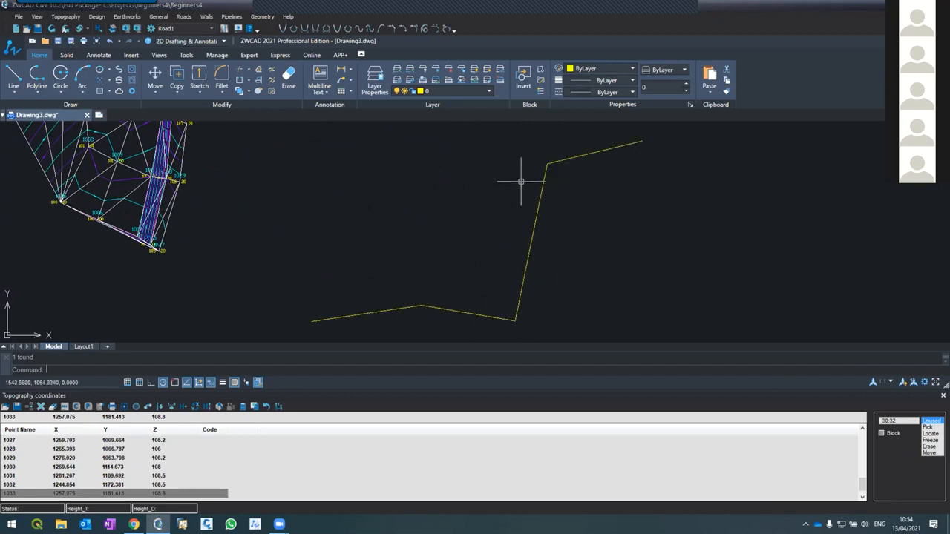
Step: Compare the yellow cross-section sketch with the slope triangles between points 1007, 1026 and 1027
{"action": "scroll", "coordinate": [519, 185], "scroll_direction": "down", "scroll_amount": 3}
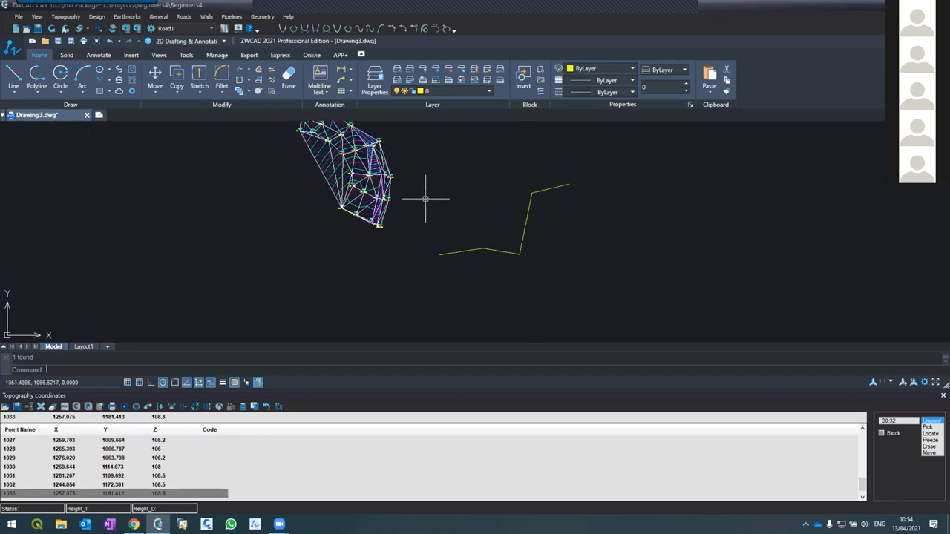
{"action": "scroll", "coordinate": [379, 168], "scroll_direction": "up", "scroll_amount": 3}
{"action": "scroll", "coordinate": [379, 169], "scroll_direction": "down", "scroll_amount": 3}
{"action": "scroll", "coordinate": [379, 173], "scroll_direction": "up", "scroll_amount": 3}
{"action": "scroll", "coordinate": [380, 176], "scroll_direction": "down", "scroll_amount": 3}
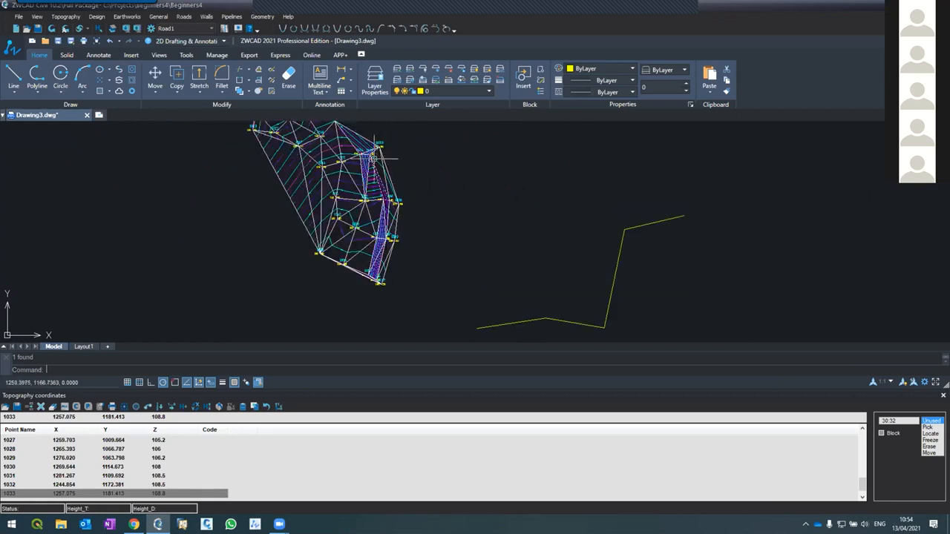
{"action": "scroll", "coordinate": [370, 283], "scroll_direction": "up", "scroll_amount": 2}
{"action": "scroll", "coordinate": [370, 283], "scroll_direction": "up", "scroll_amount": 2}
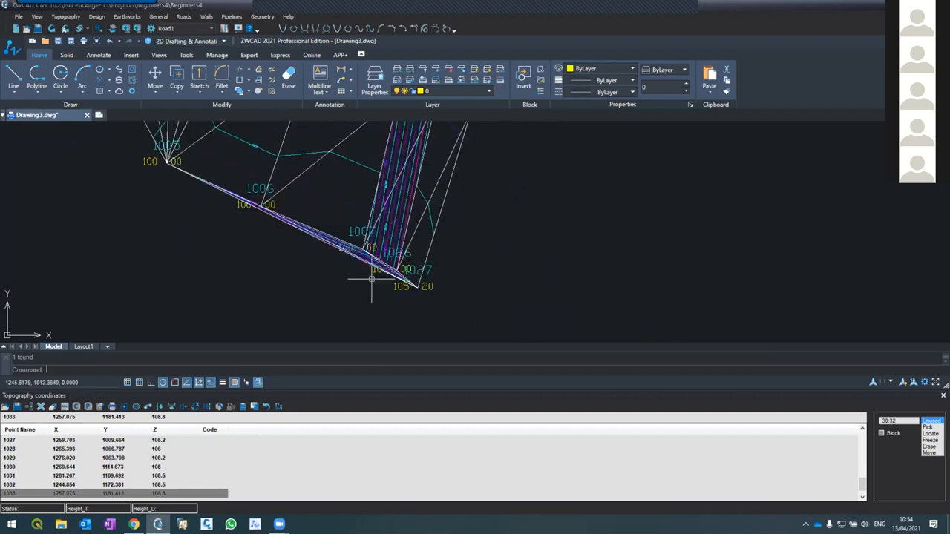
{"action": "scroll", "coordinate": [373, 297], "scroll_direction": "down", "scroll_amount": 2}
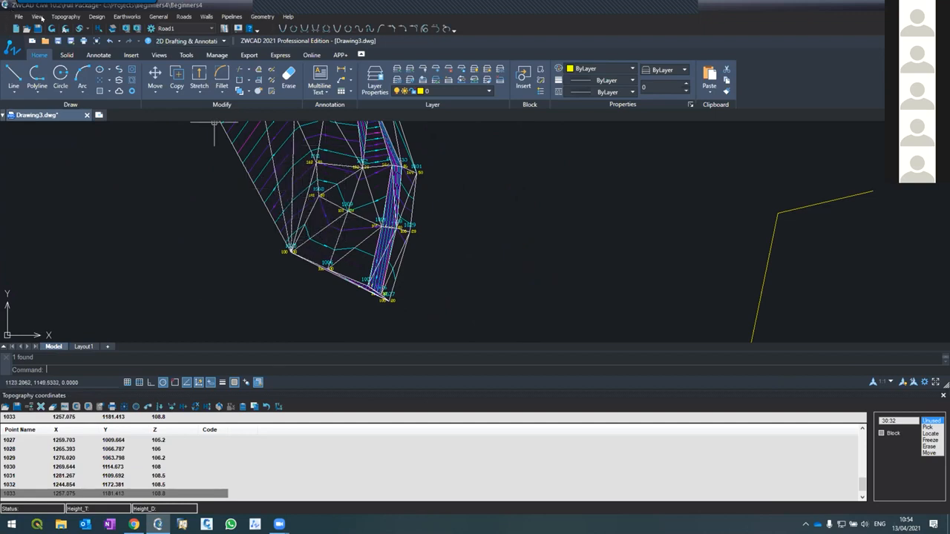
Step: Open the topography lines editor and try locating line points directly in the drawing
{"action": "left_click", "coordinate": [65, 16]}
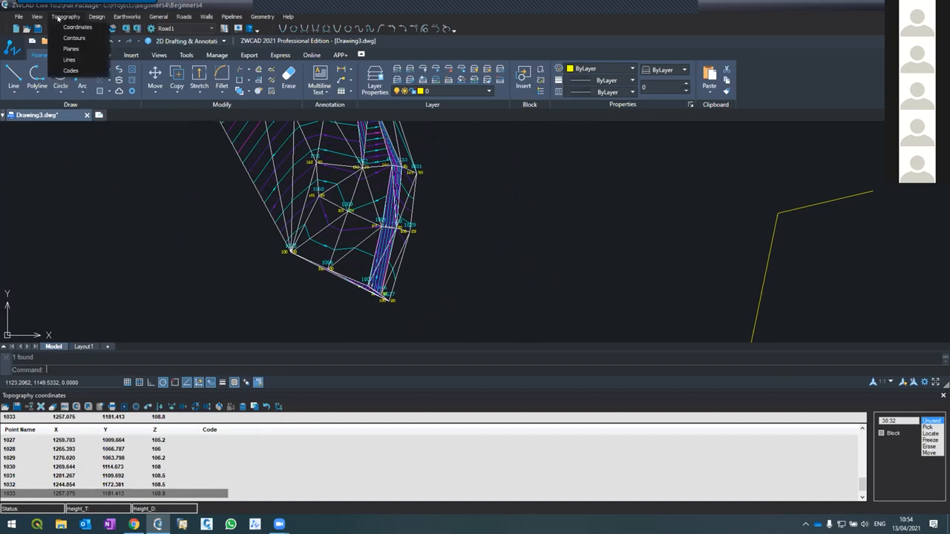
{"action": "left_click", "coordinate": [58, 59]}
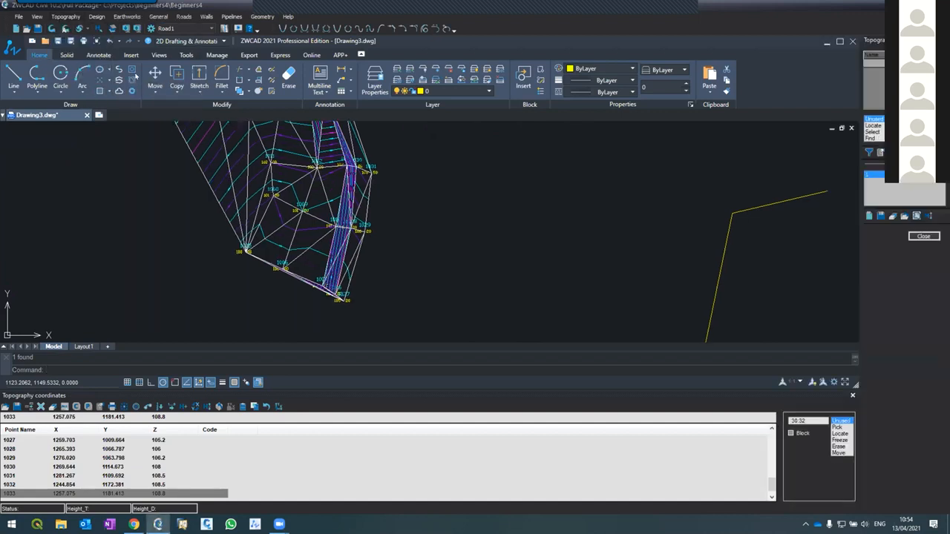
{"action": "left_click", "coordinate": [65, 16]}
{"action": "left_click", "coordinate": [66, 59]}
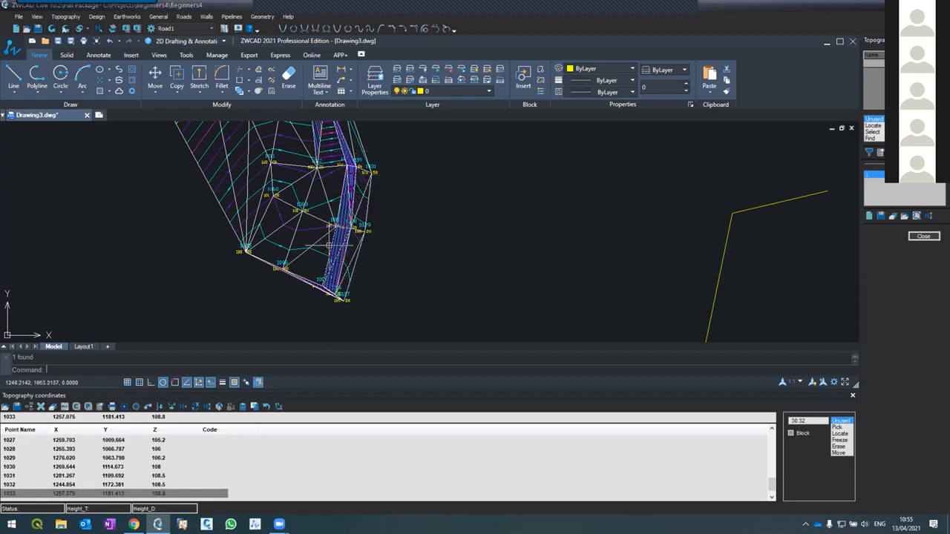
{"action": "left_click", "coordinate": [874, 125]}
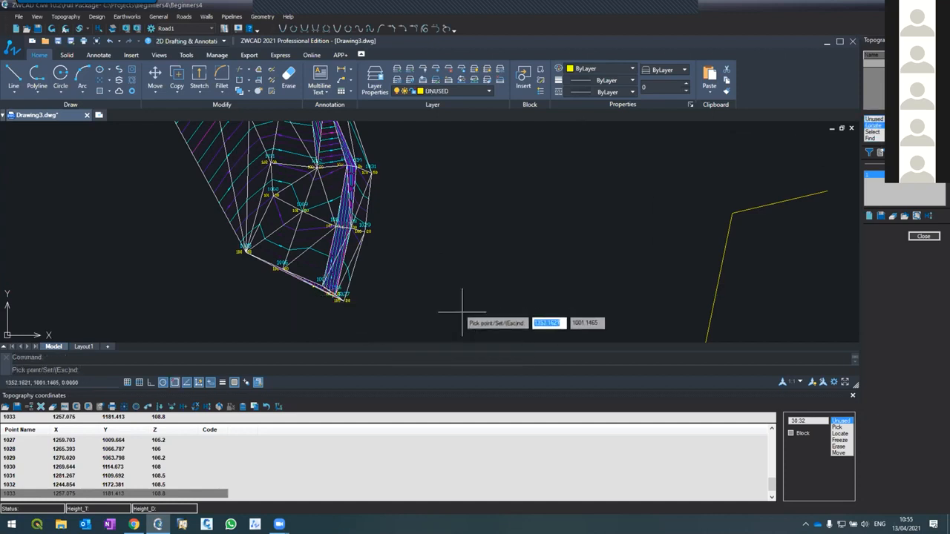
{"action": "key", "text": "Escape"}
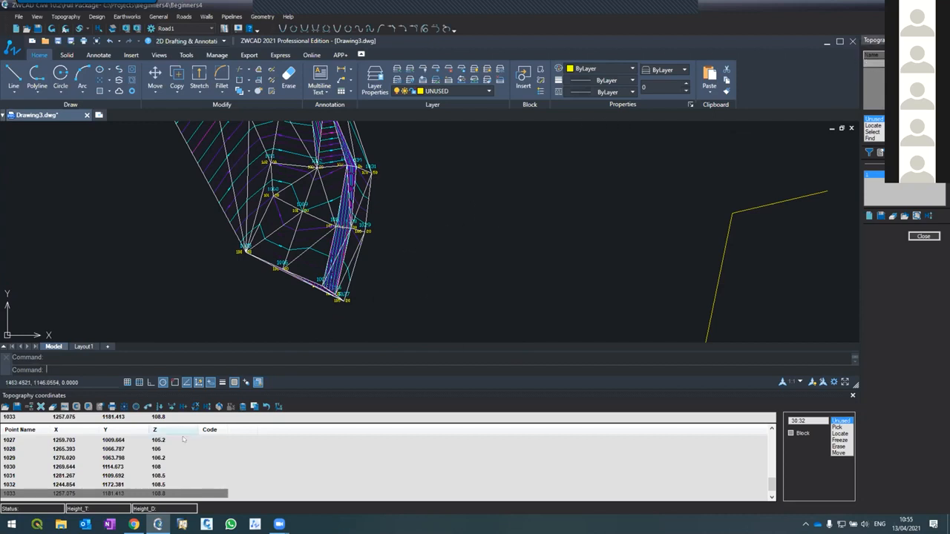
Step: Enter points 1026 and 1028 as the first two points of topography line 1 along the upper slope edge
{"action": "scroll", "coordinate": [347, 298], "scroll_direction": "up", "scroll_amount": 4}
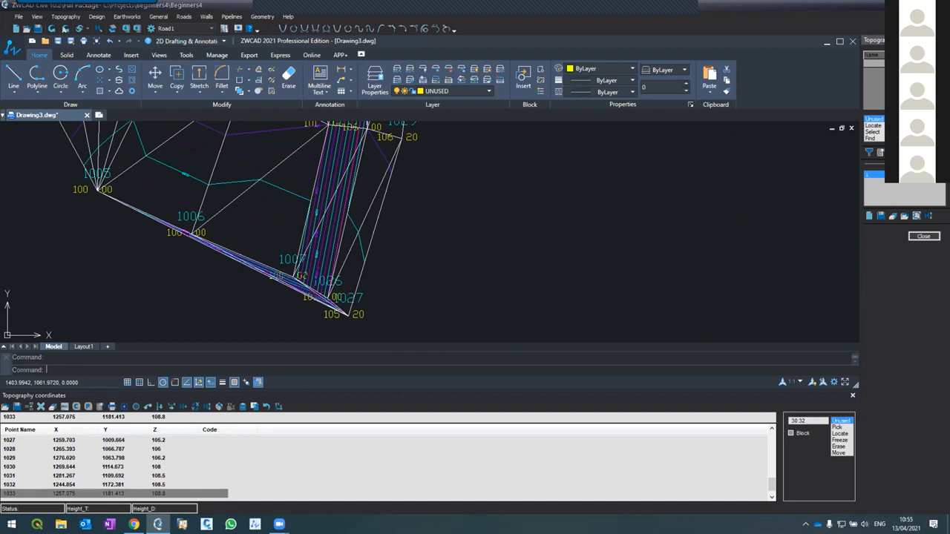
{"action": "type", "text": "1026"}
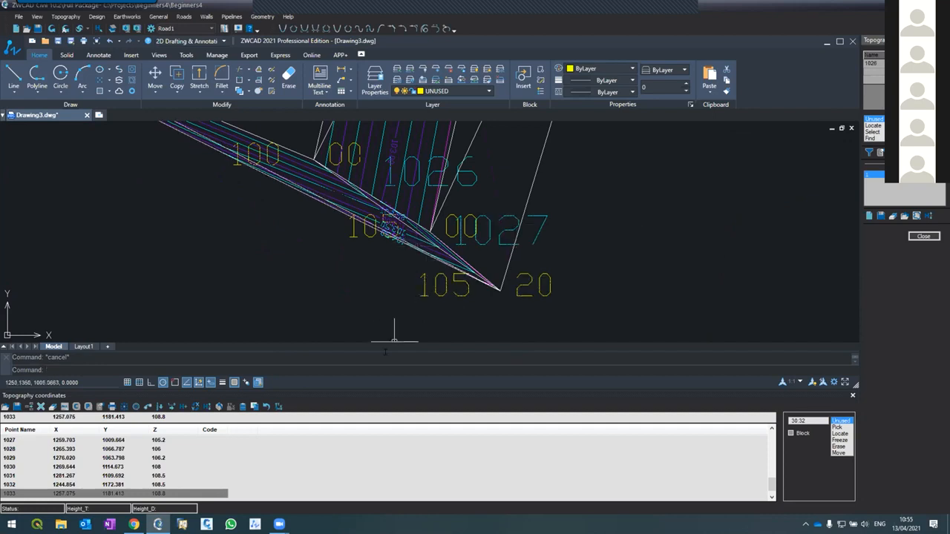
{"action": "scroll", "coordinate": [394, 282], "scroll_direction": "down", "scroll_amount": 2}
{"action": "scroll", "coordinate": [393, 288], "scroll_direction": "up", "scroll_amount": 4}
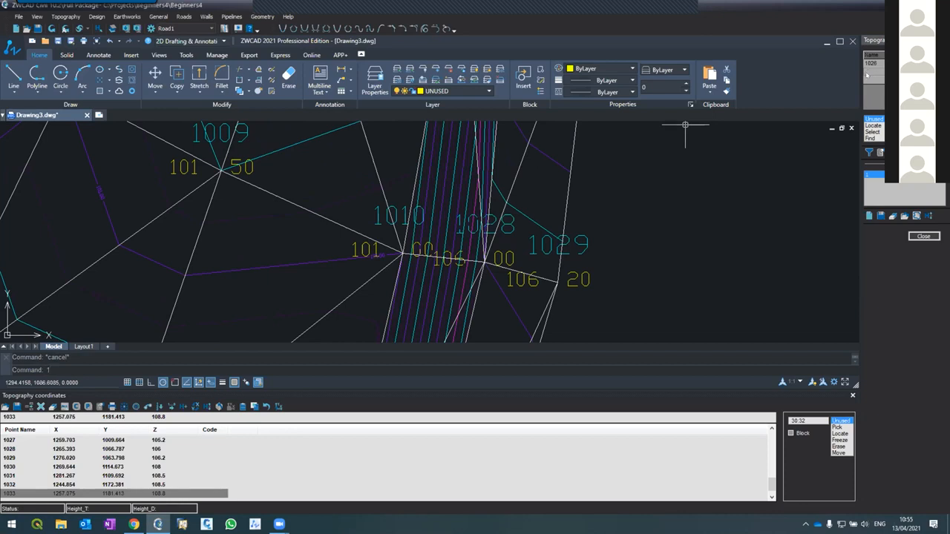
{"action": "key", "text": "Return"}
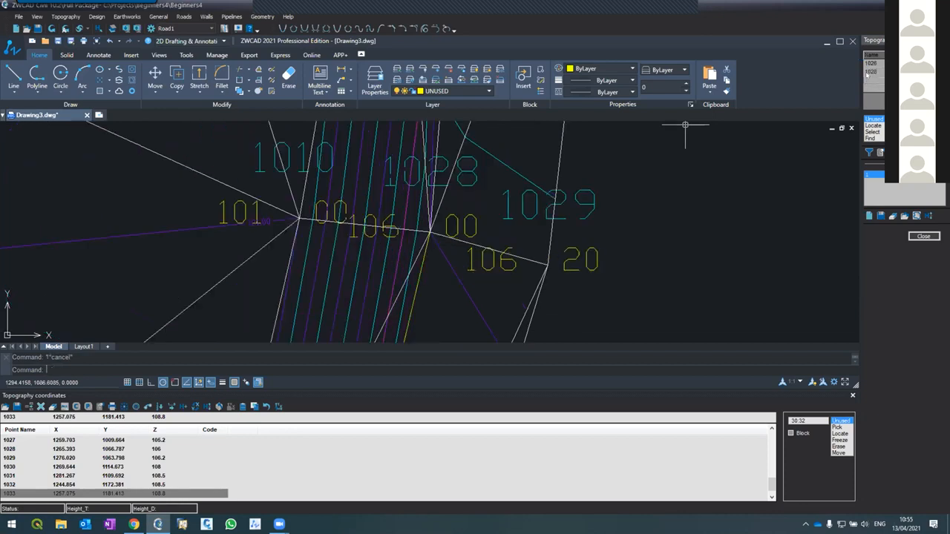
{"action": "scroll", "coordinate": [353, 188], "scroll_direction": "down", "scroll_amount": 4}
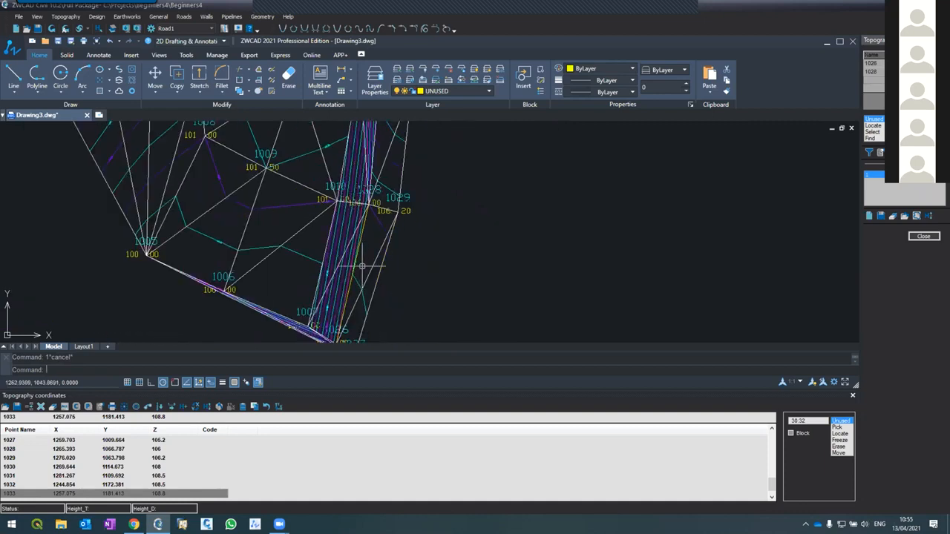
Step: Continue topography line 1 along the upper slope edge by entering points 1030 and 1032
{"action": "scroll", "coordinate": [362, 270], "scroll_direction": "up", "scroll_amount": 5}
{"action": "scroll", "coordinate": [377, 313], "scroll_direction": "down", "scroll_amount": 8}
{"action": "scroll", "coordinate": [366, 170], "scroll_direction": "up", "scroll_amount": 4}
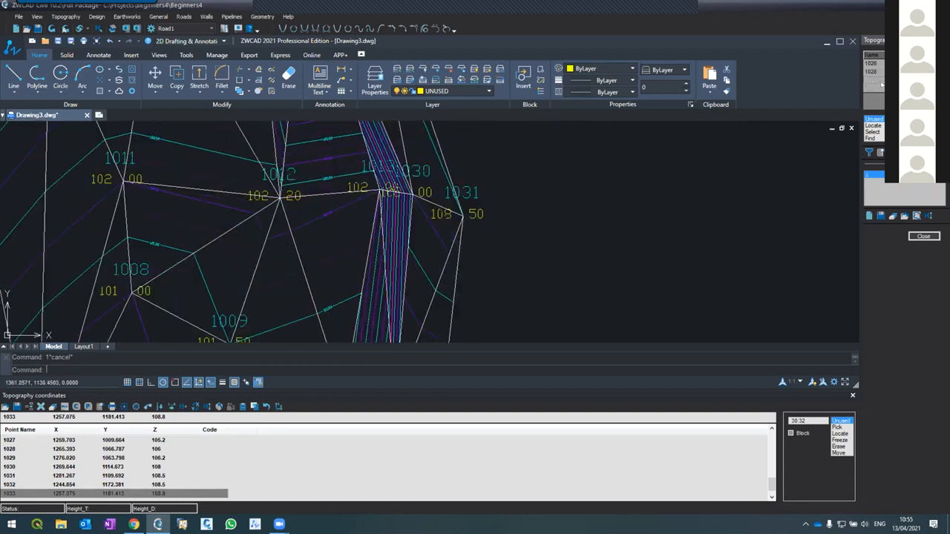
{"action": "scroll", "coordinate": [404, 172], "scroll_direction": "up", "scroll_amount": 4}
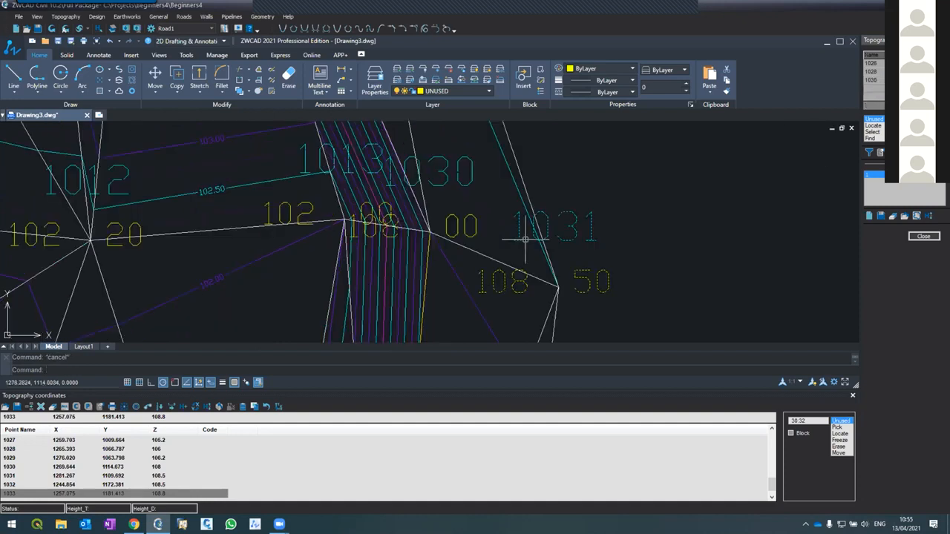
{"action": "scroll", "coordinate": [461, 290], "scroll_direction": "down", "scroll_amount": 2}
{"action": "scroll", "coordinate": [461, 289], "scroll_direction": "down", "scroll_amount": 3}
{"action": "scroll", "coordinate": [423, 194], "scroll_direction": "up", "scroll_amount": 1}
{"action": "scroll", "coordinate": [418, 193], "scroll_direction": "up", "scroll_amount": 2}
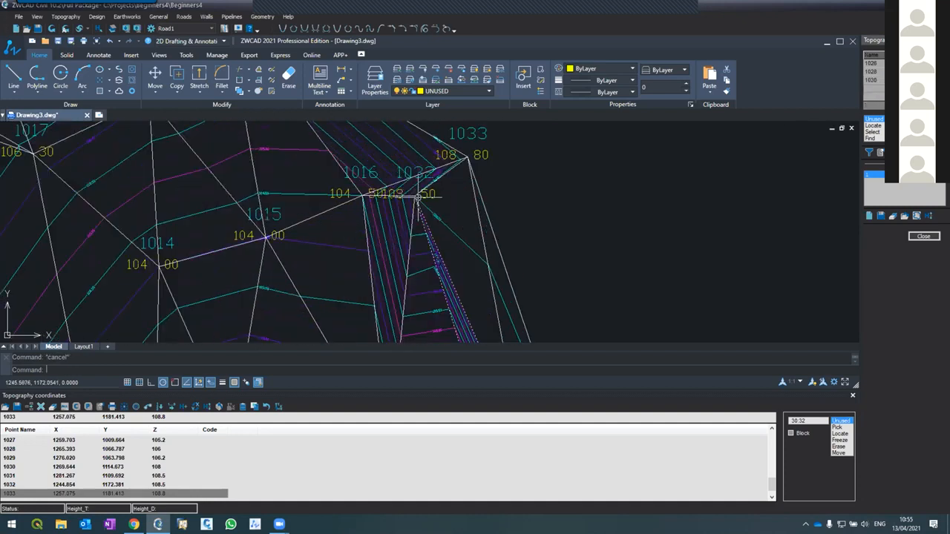
{"action": "left_click", "coordinate": [880, 90]}
{"action": "type", "text": "1032"}
{"action": "key", "text": "Return"}
{"action": "scroll", "coordinate": [672, 276], "scroll_direction": "down", "scroll_amount": 5}
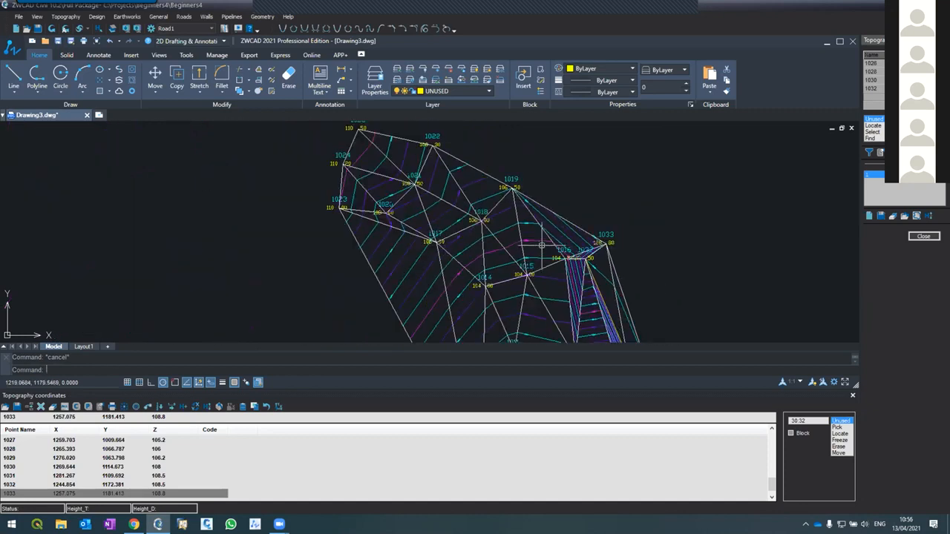
Step: Examine the triangulation from points 1019 and 1033 to points 1007 and 1026, and compare it with the yellow slope sketch
{"action": "scroll", "coordinate": [523, 199], "scroll_direction": "up", "scroll_amount": 2}
{"action": "scroll", "coordinate": [476, 173], "scroll_direction": "up", "scroll_amount": 2}
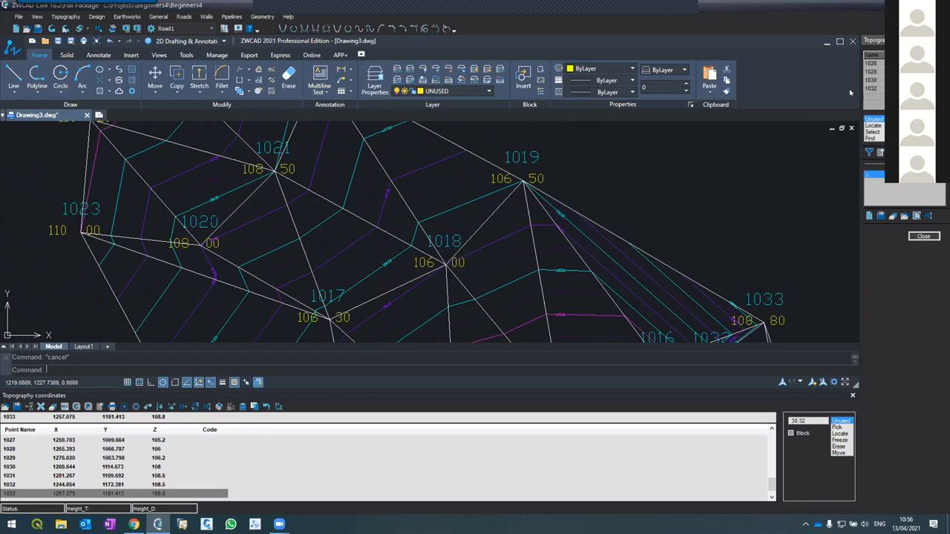
{"action": "scroll", "coordinate": [649, 157], "scroll_direction": "down", "scroll_amount": 4}
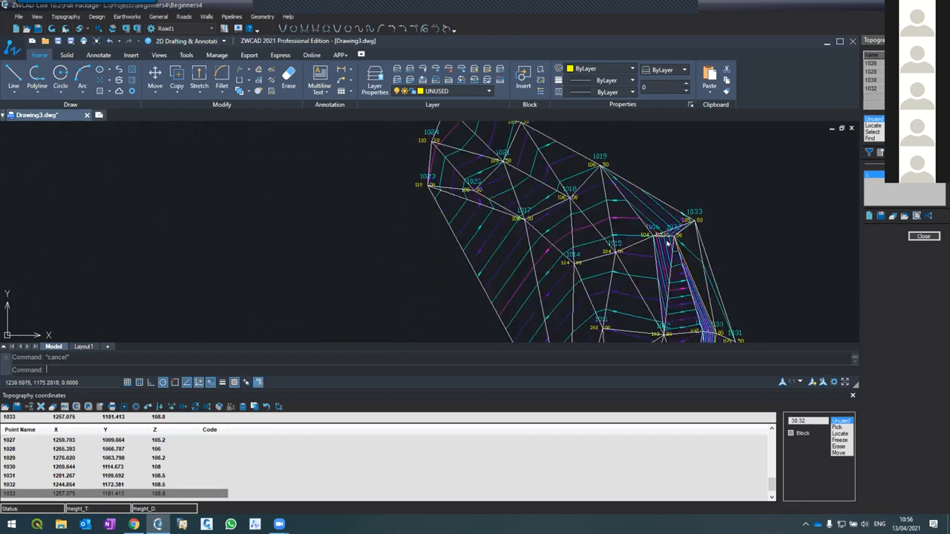
{"action": "scroll", "coordinate": [667, 242], "scroll_direction": "up", "scroll_amount": 4}
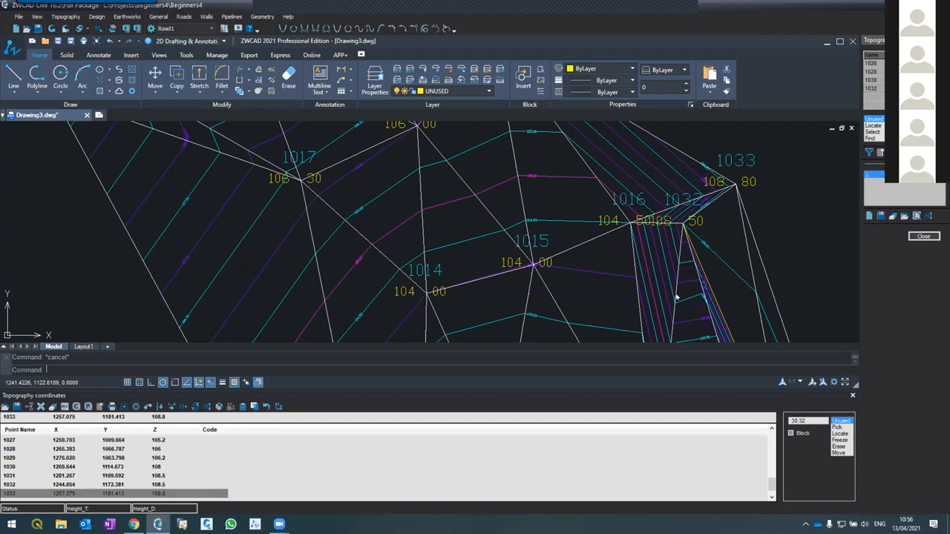
{"action": "scroll", "coordinate": [668, 211], "scroll_direction": "down", "scroll_amount": 5}
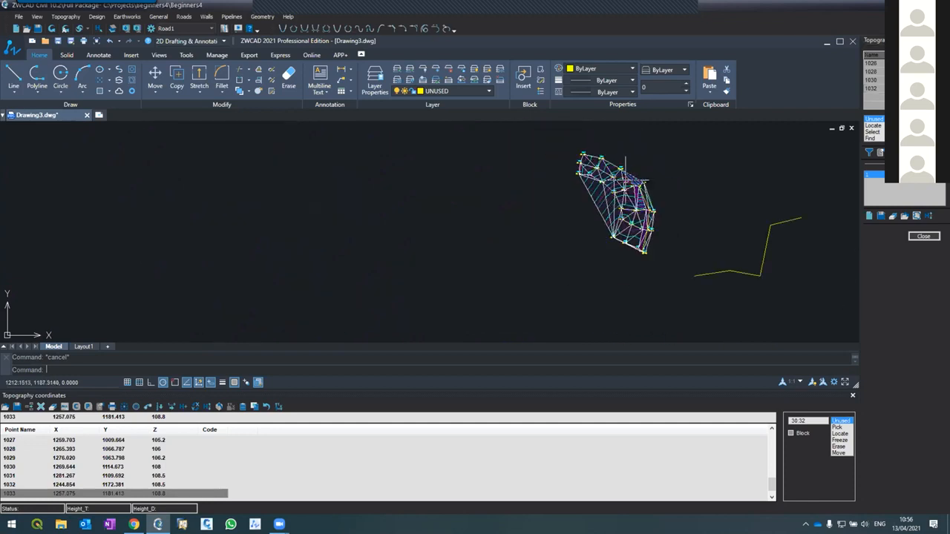
{"action": "scroll", "coordinate": [808, 207], "scroll_direction": "up", "scroll_amount": 3}
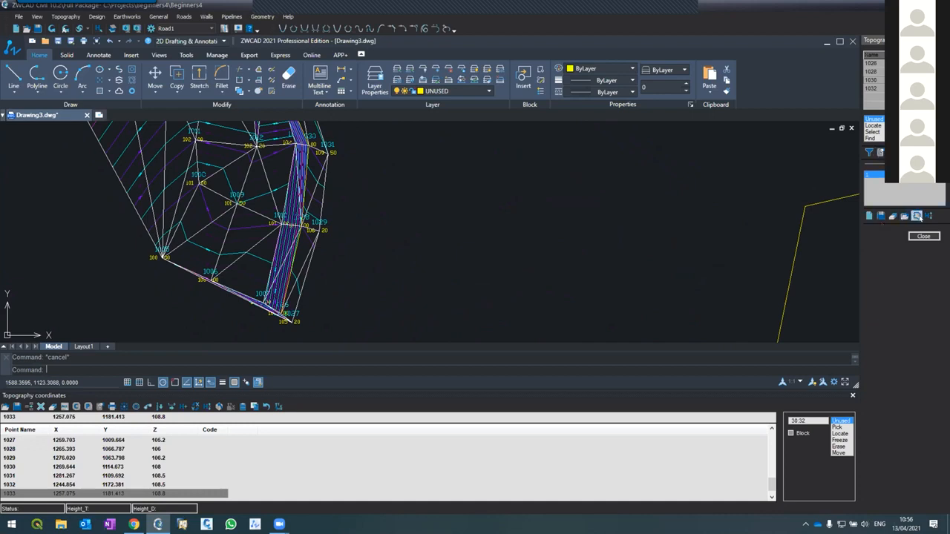
{"action": "scroll", "coordinate": [906, 84], "scroll_direction": "down", "scroll_amount": 1}
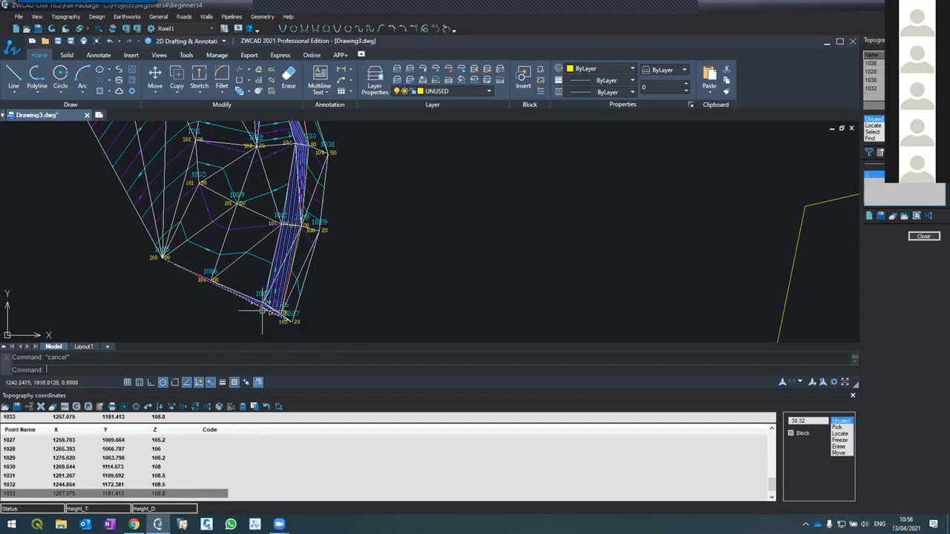
{"action": "scroll", "coordinate": [262, 310], "scroll_direction": "up", "scroll_amount": 3}
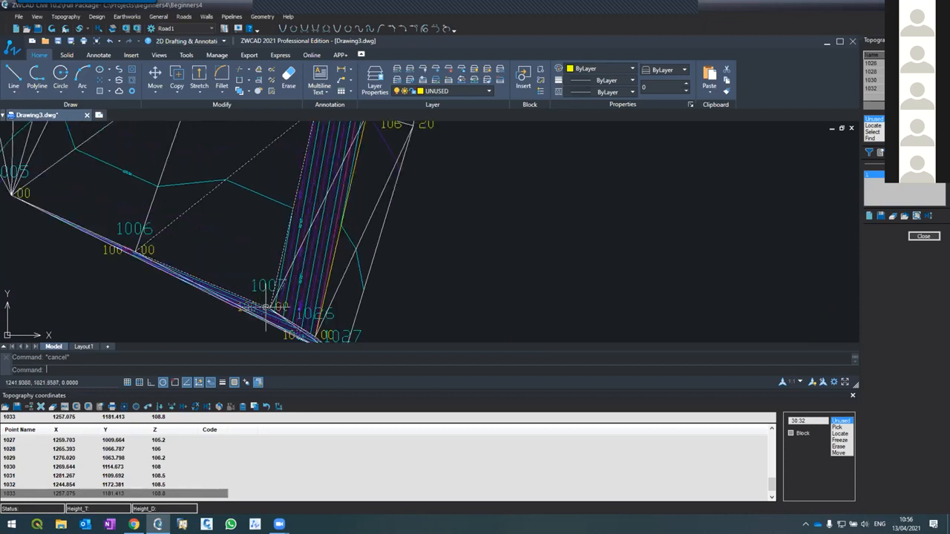
{"action": "scroll", "coordinate": [300, 256], "scroll_direction": "down", "scroll_amount": 5}
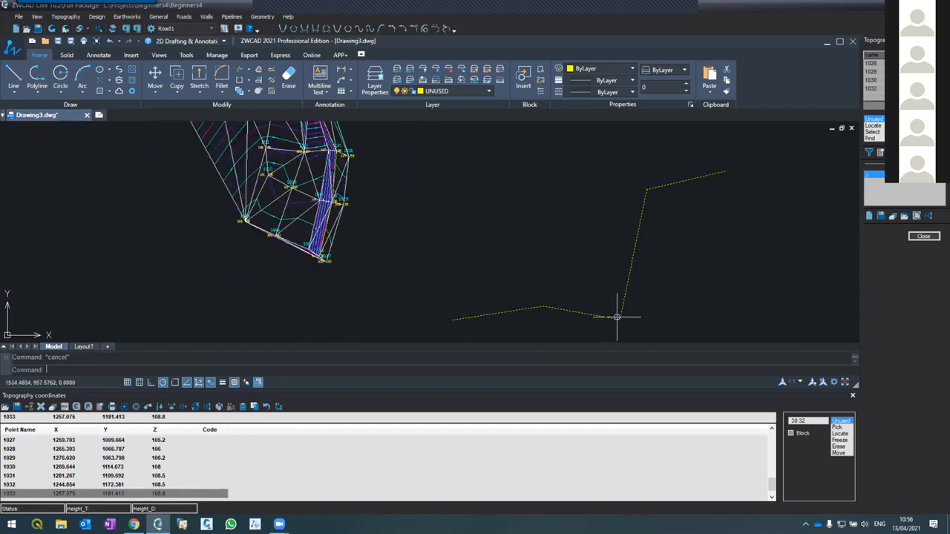
{"action": "scroll", "coordinate": [312, 230], "scroll_direction": "up", "scroll_amount": 5}
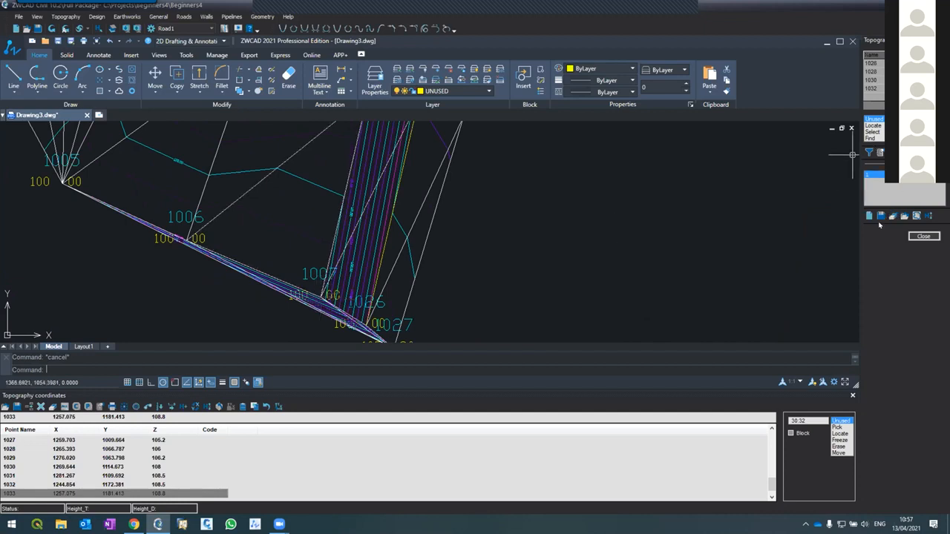
Step: Create topography line 2 for the lower slope edge and enter 1007 as its first point
{"action": "left_click", "coordinate": [870, 217]}
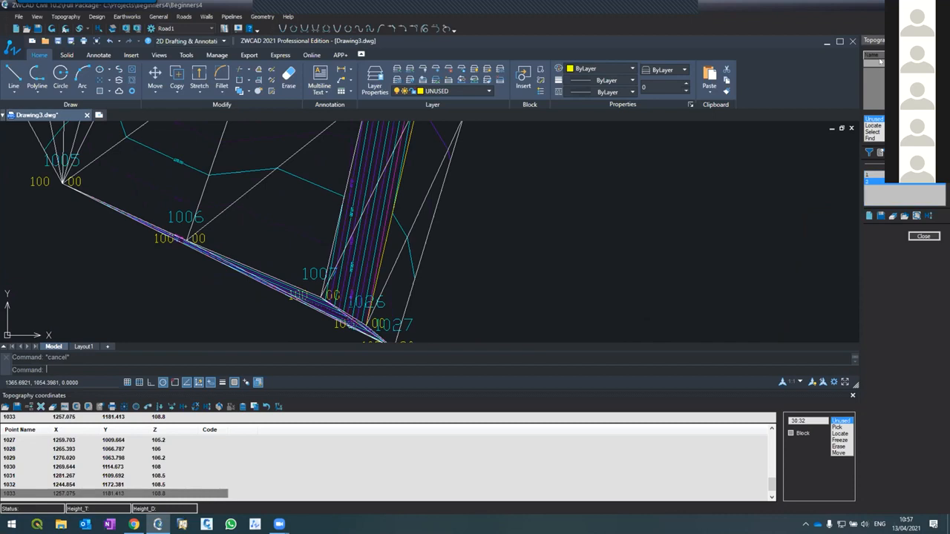
{"action": "left_click", "coordinate": [880, 62]}
{"action": "type", "text": "1007"}
{"action": "key", "text": "Return"}
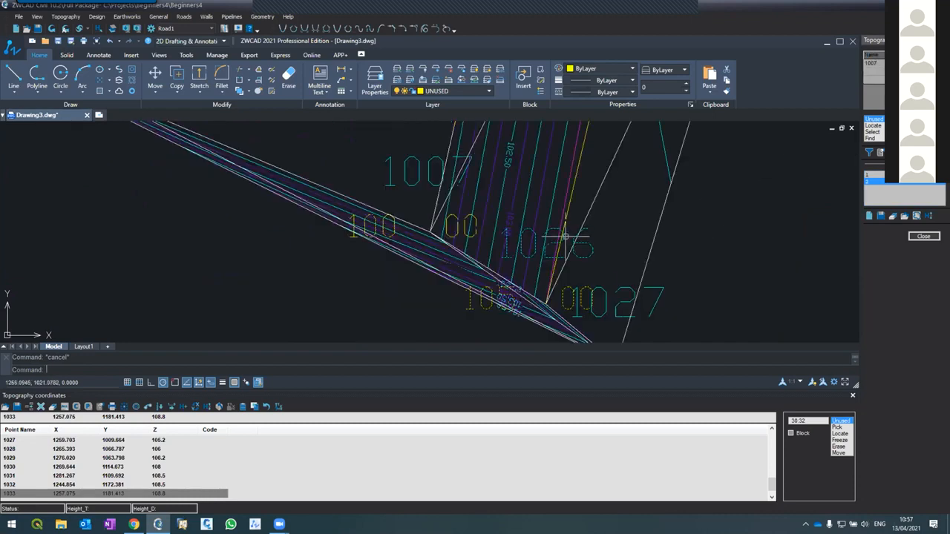
Step: Continue topography line 2 along the lower slope edge by entering points 1010 and 1013
{"action": "scroll", "coordinate": [512, 319], "scroll_direction": "down", "scroll_amount": 4}
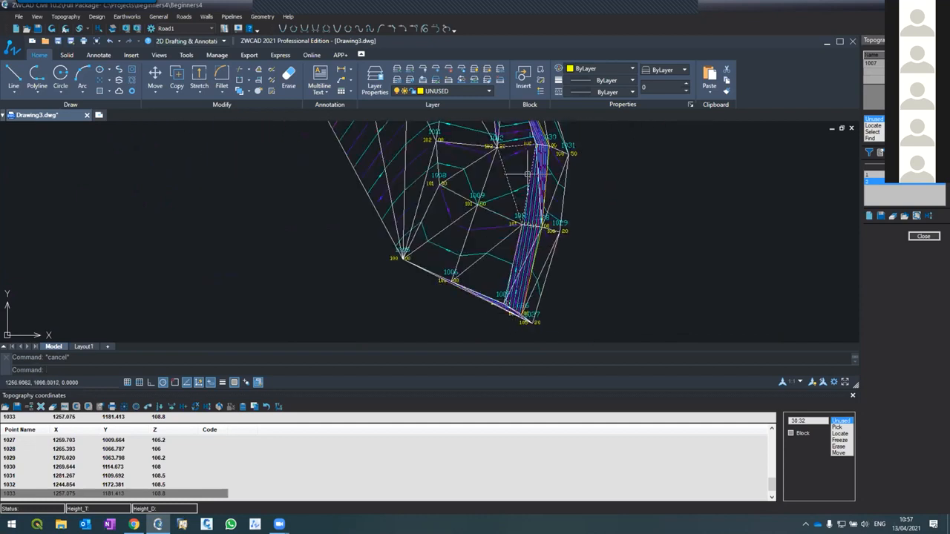
{"action": "scroll", "coordinate": [527, 175], "scroll_direction": "up", "scroll_amount": 4}
{"action": "left_click", "coordinate": [874, 125]}
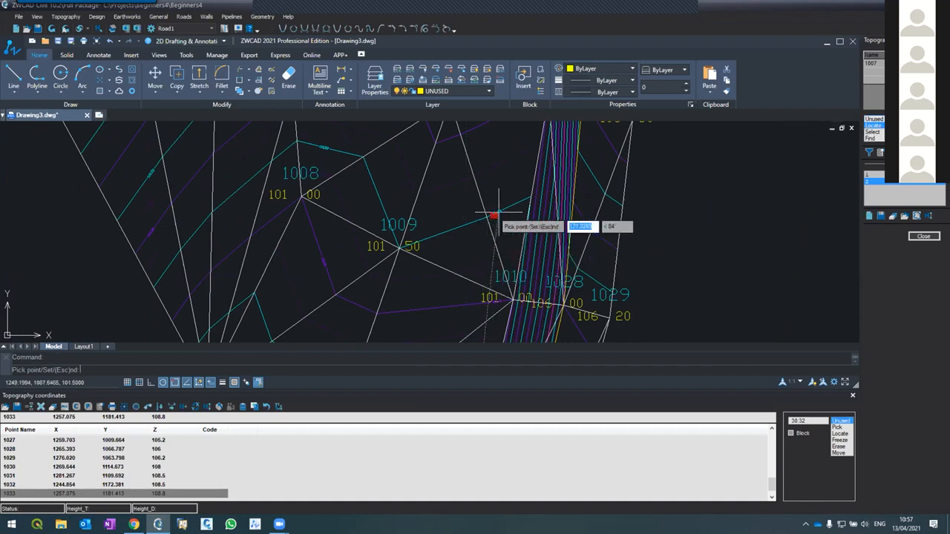
{"action": "scroll", "coordinate": [496, 211], "scroll_direction": "down", "scroll_amount": 4}
{"action": "scroll", "coordinate": [512, 249], "scroll_direction": "up", "scroll_amount": 4}
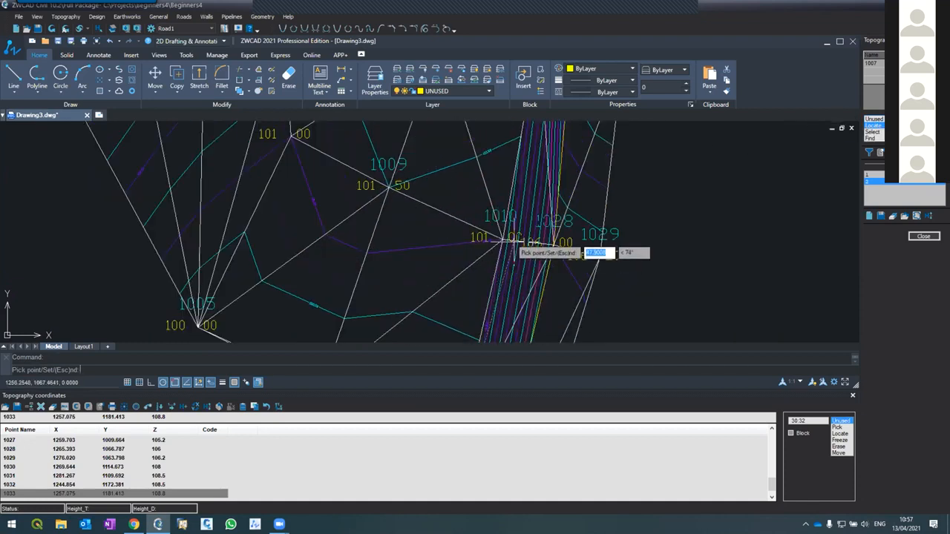
{"action": "left_click", "coordinate": [512, 241]}
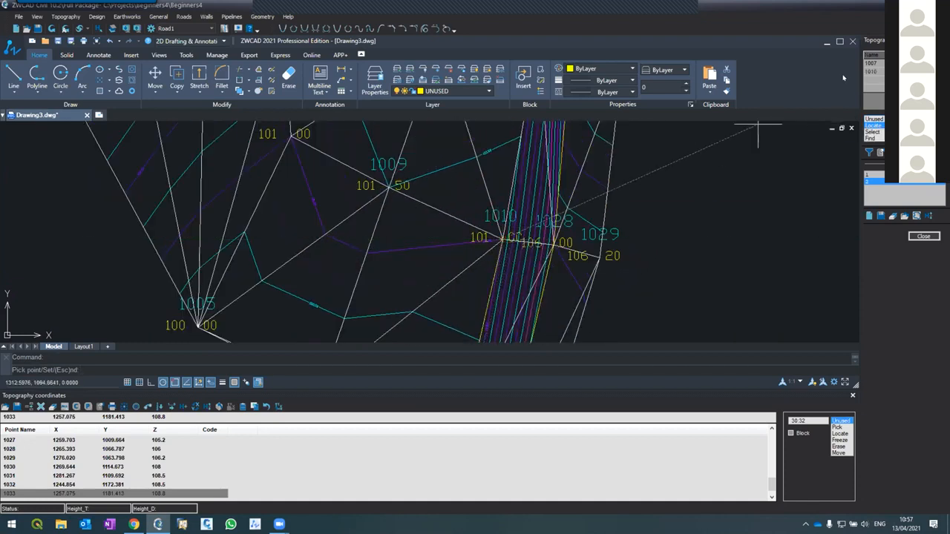
{"action": "scroll", "coordinate": [608, 327], "scroll_direction": "down", "scroll_amount": 3}
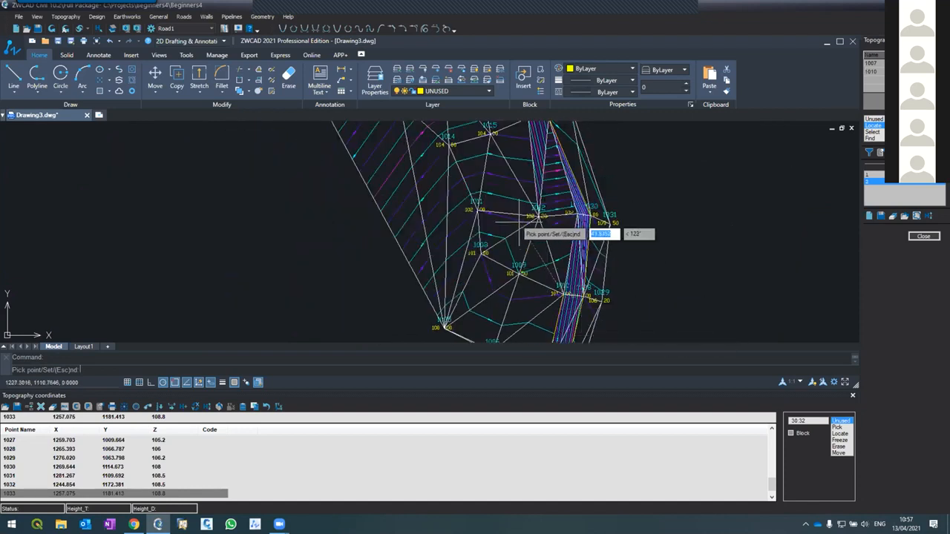
{"action": "scroll", "coordinate": [563, 222], "scroll_direction": "up", "scroll_amount": 3}
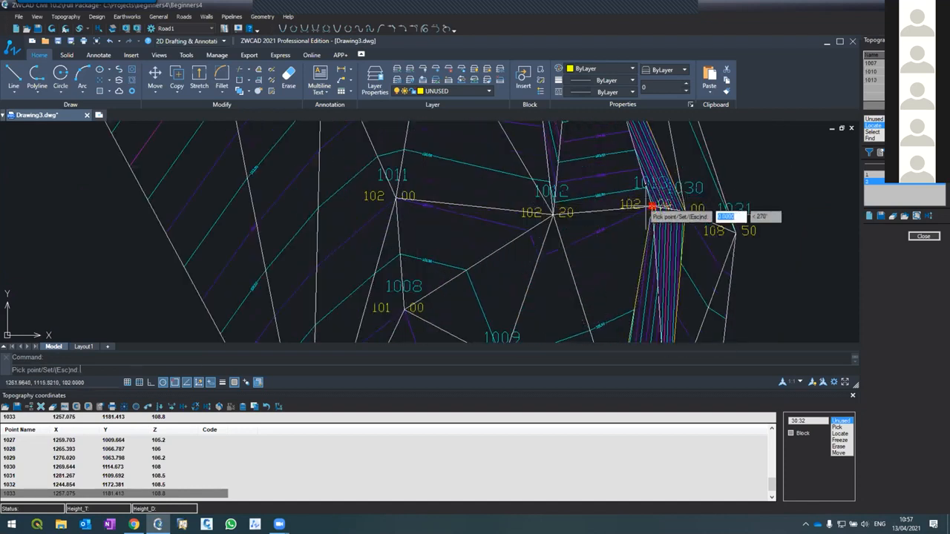
Step: Enter points 1016 and 1019 as the last points of topography line 2 and finish locating points
{"action": "scroll", "coordinate": [648, 298], "scroll_direction": "down", "scroll_amount": 3}
{"action": "scroll", "coordinate": [645, 296], "scroll_direction": "down", "scroll_amount": 2}
{"action": "scroll", "coordinate": [613, 278], "scroll_direction": "up", "scroll_amount": 2}
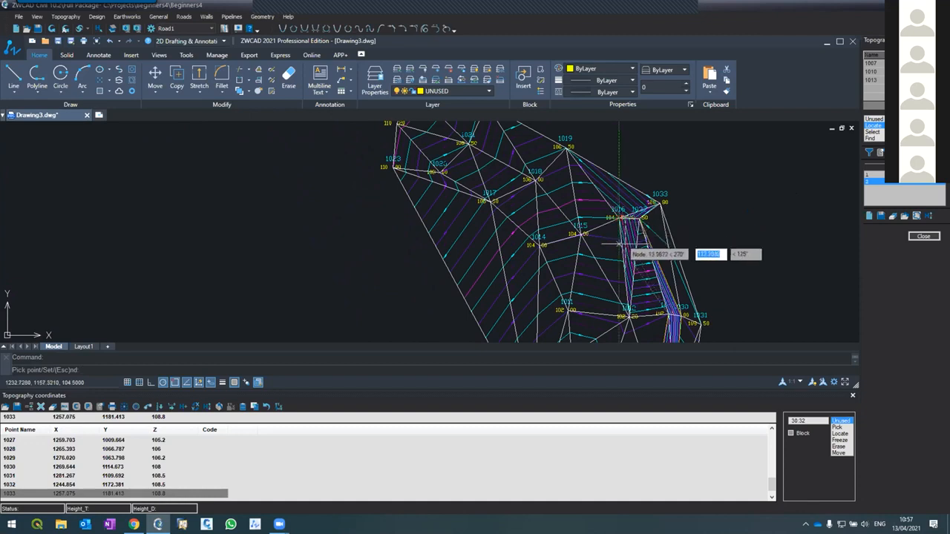
{"action": "scroll", "coordinate": [623, 238], "scroll_direction": "up", "scroll_amount": 2}
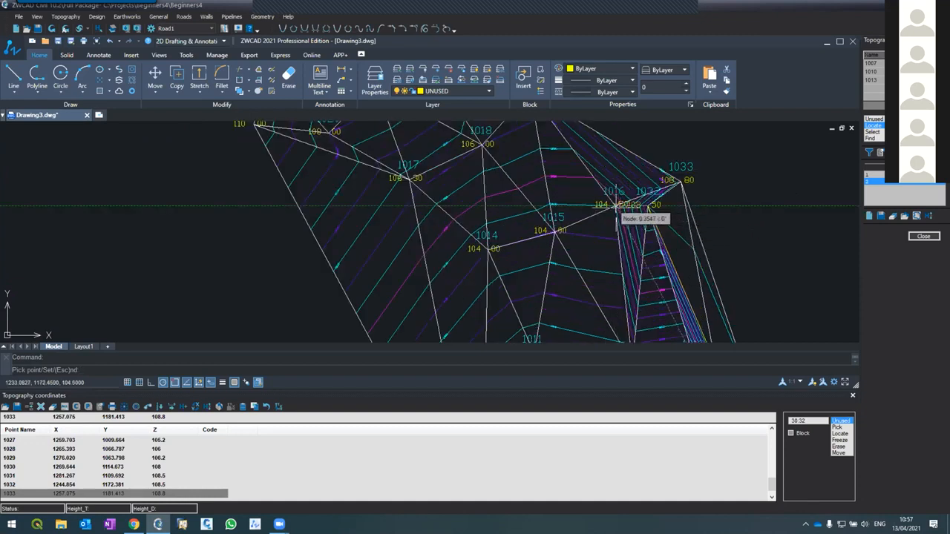
{"action": "left_click", "coordinate": [616, 205]}
{"action": "scroll", "coordinate": [623, 215], "scroll_direction": "down", "scroll_amount": 3}
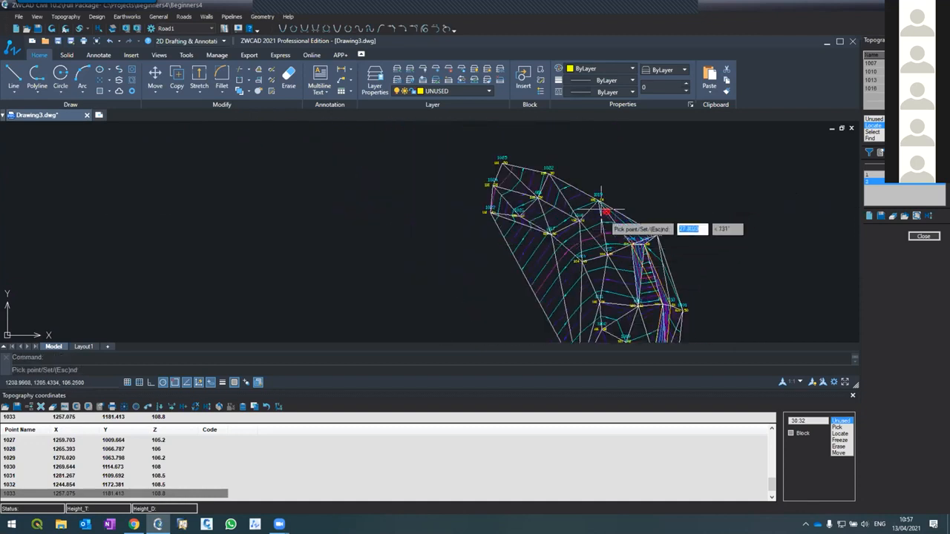
{"action": "scroll", "coordinate": [601, 204], "scroll_direction": "up", "scroll_amount": 3}
{"action": "left_click", "coordinate": [598, 193]}
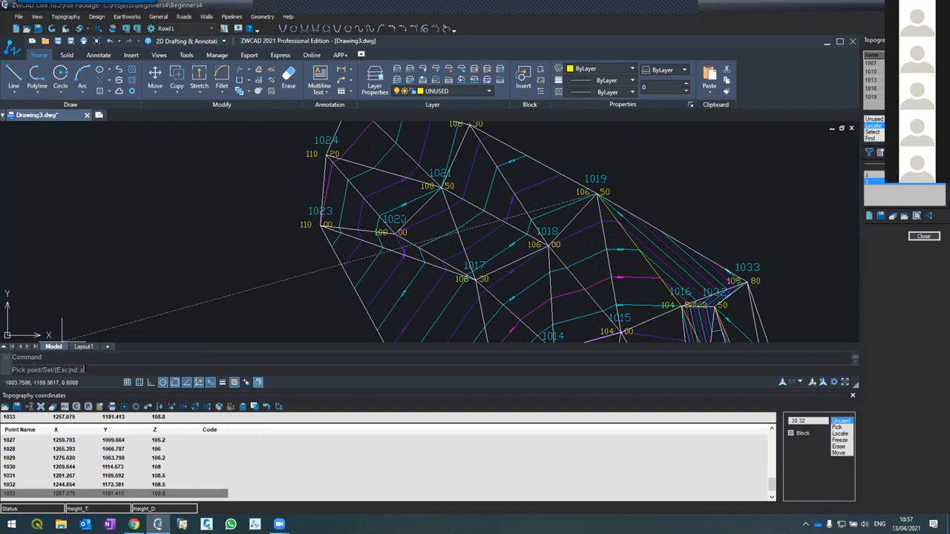
{"action": "key", "text": "Escape"}
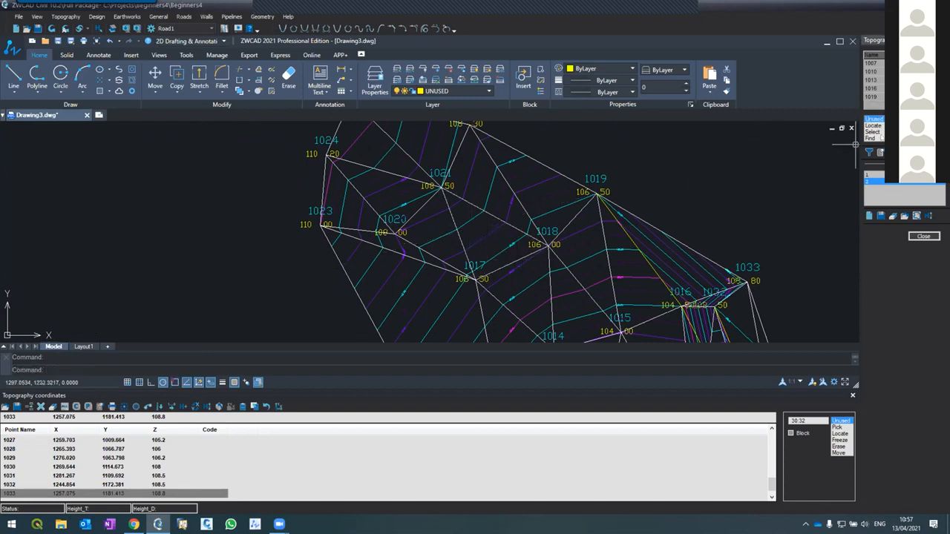
Step: Review the points of topography lines 1 and 2 along the slope edges, and redraw the topography with both lines
{"action": "left_click", "coordinate": [866, 174]}
{"action": "left_click", "coordinate": [866, 181]}
{"action": "left_click", "coordinate": [867, 174]}
{"action": "left_click", "coordinate": [868, 181]}
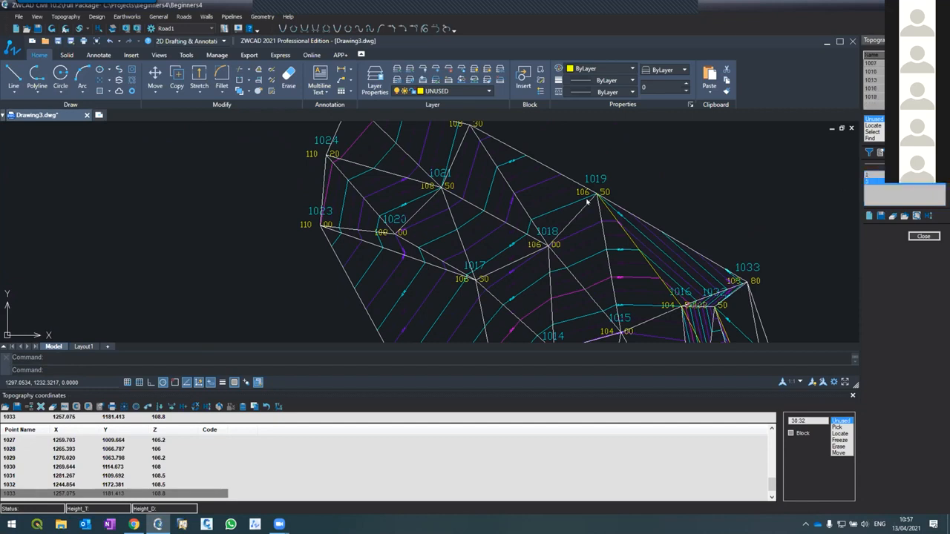
{"action": "scroll", "coordinate": [497, 245], "scroll_direction": "down", "scroll_amount": 5}
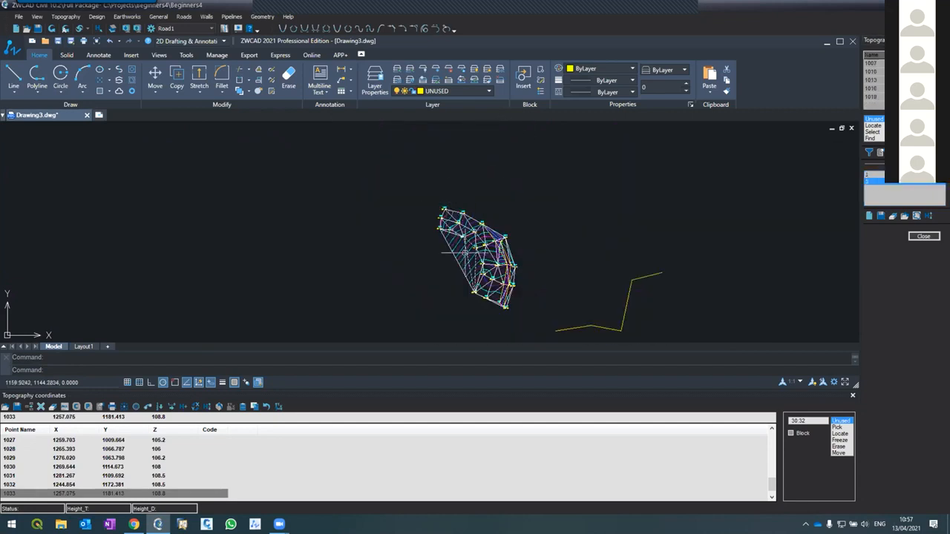
{"action": "scroll", "coordinate": [492, 314], "scroll_direction": "up", "scroll_amount": 3}
{"action": "scroll", "coordinate": [528, 296], "scroll_direction": "up", "scroll_amount": 2}
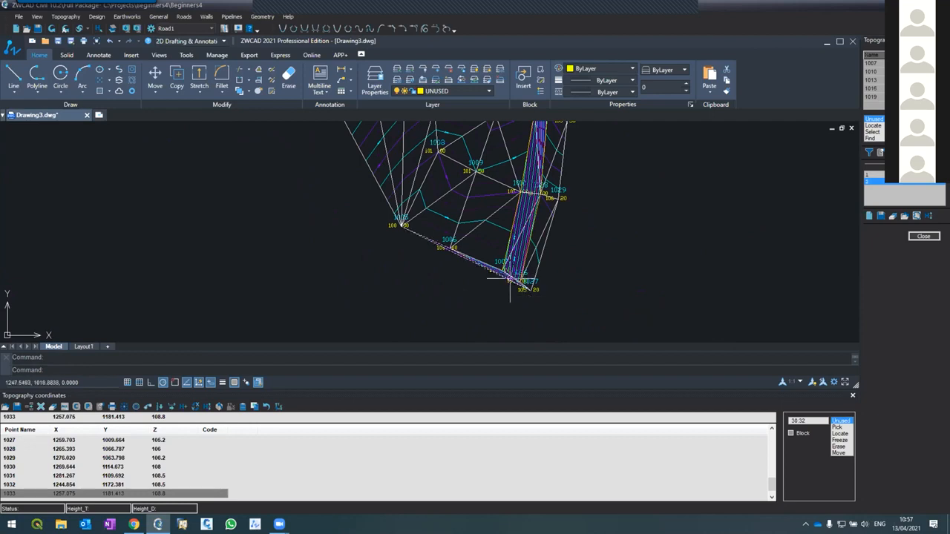
{"action": "scroll", "coordinate": [524, 252], "scroll_direction": "down", "scroll_amount": 4}
{"action": "scroll", "coordinate": [510, 221], "scroll_direction": "up", "scroll_amount": 4}
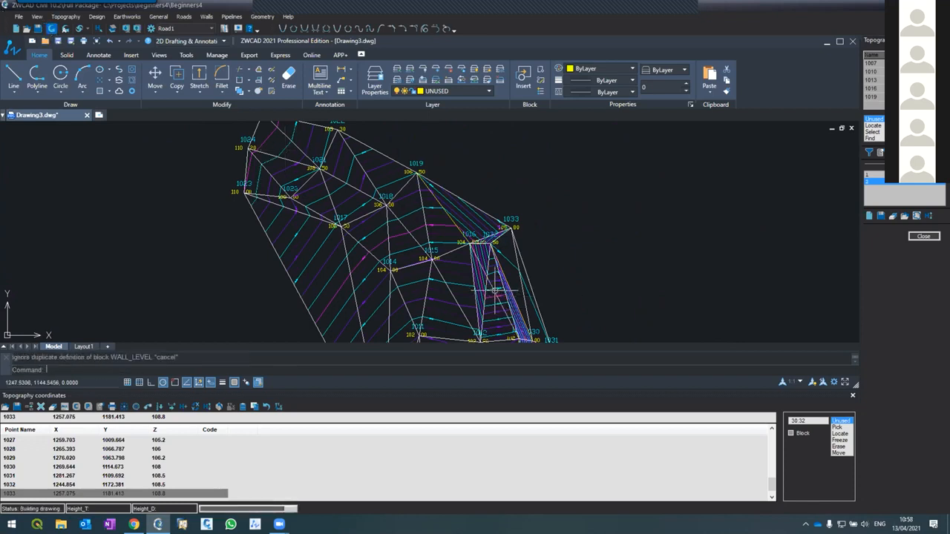
Step: List the properties and vertex coordinates of the lower slope edge's breakline polyline
{"action": "left_click", "coordinate": [454, 221]}
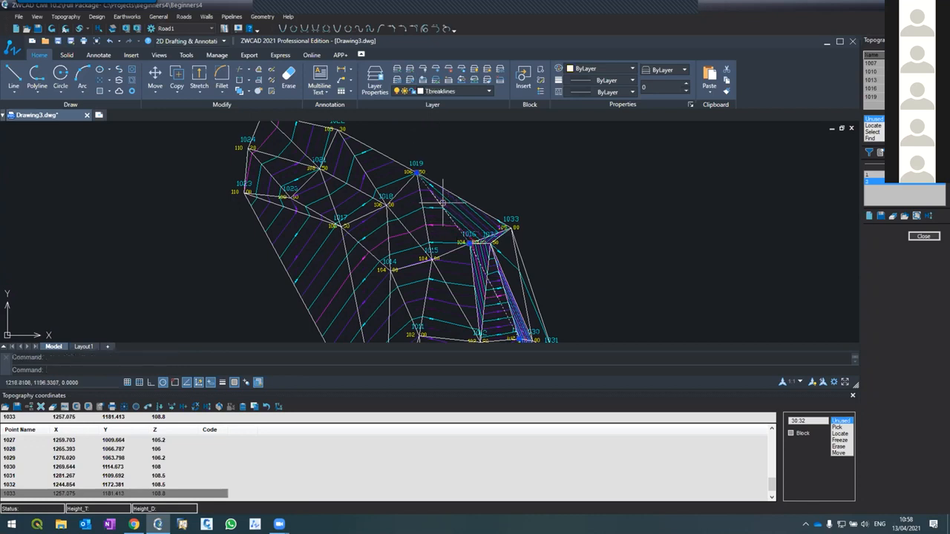
{"action": "type", "text": "li"}
{"action": "key", "text": "Return"}
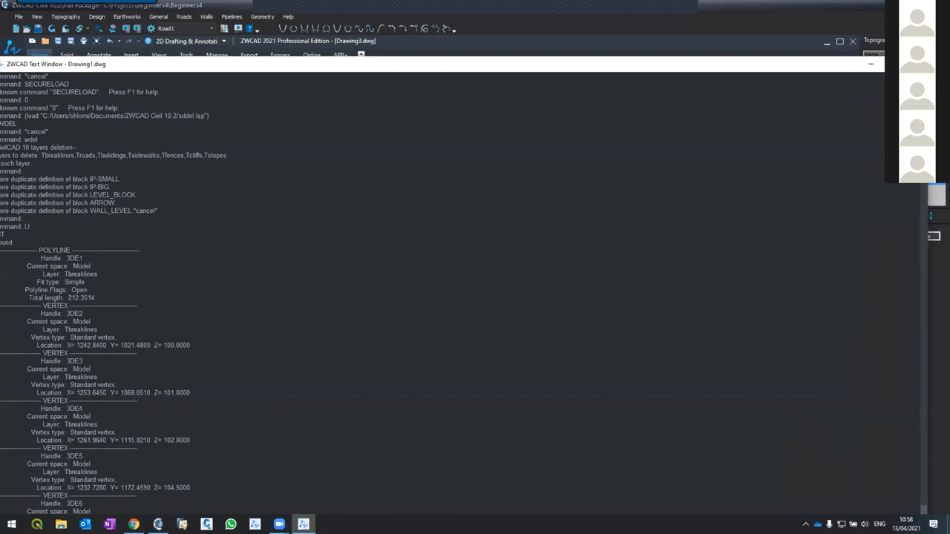
{"action": "left_click", "coordinate": [915, 63]}
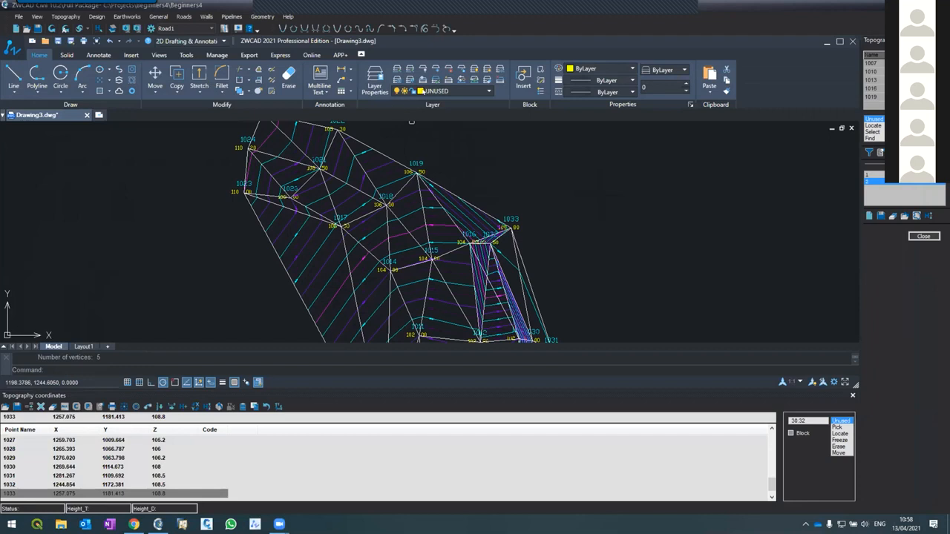
Step: Set the colour of the Ttriangles layer to red
{"action": "left_click", "coordinate": [421, 91]}
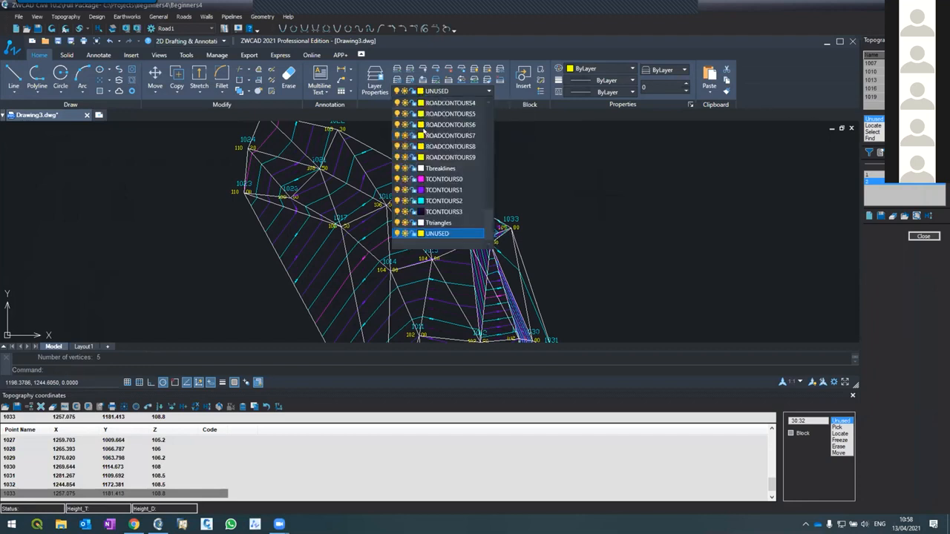
{"action": "left_click", "coordinate": [421, 226]}
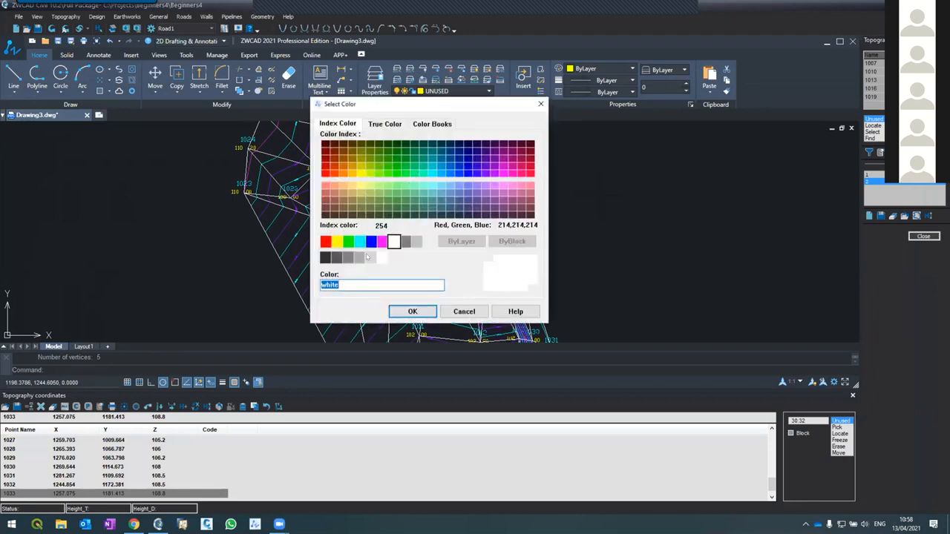
{"action": "left_click", "coordinate": [326, 241]}
{"action": "left_click", "coordinate": [412, 311]}
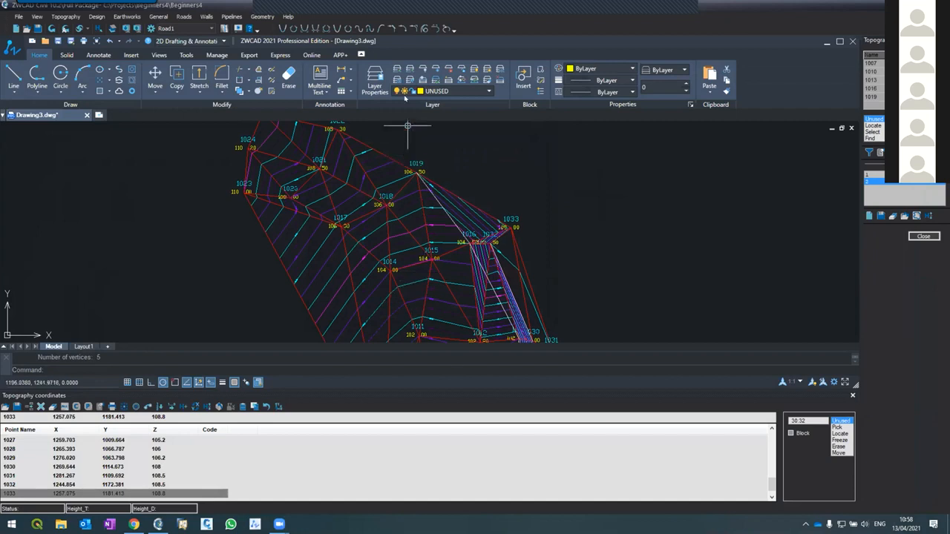
Step: Set the colour of the Tbreaklines layer to yellow index colour 50 and check the breaklines along the slope
{"action": "left_click", "coordinate": [420, 91]}
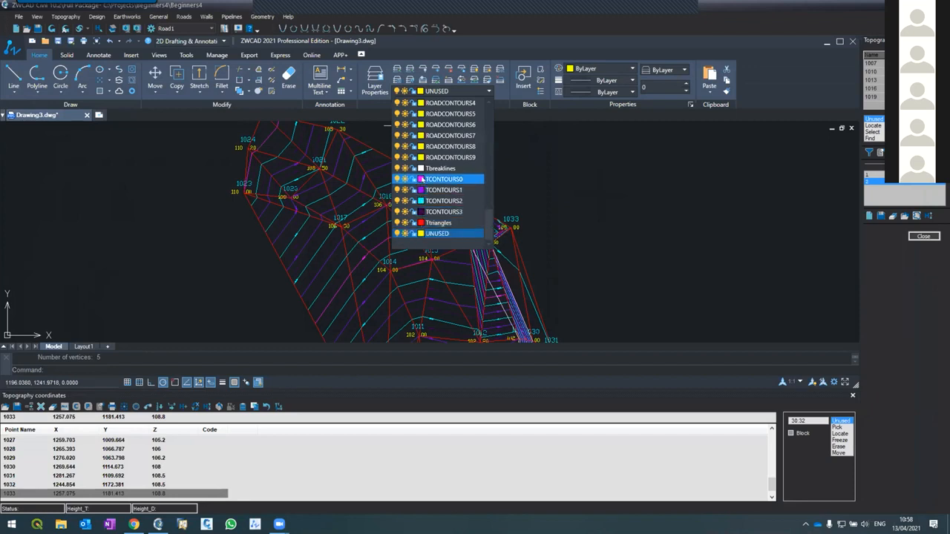
{"action": "left_click", "coordinate": [420, 168]}
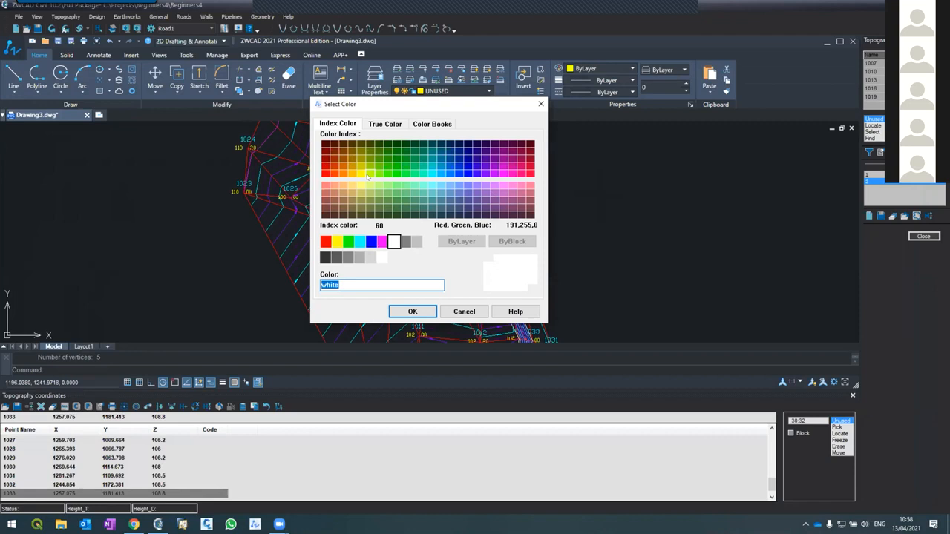
{"action": "left_click", "coordinate": [360, 176]}
{"action": "left_click", "coordinate": [413, 311]}
{"action": "scroll", "coordinate": [413, 172], "scroll_direction": "down", "scroll_amount": 5}
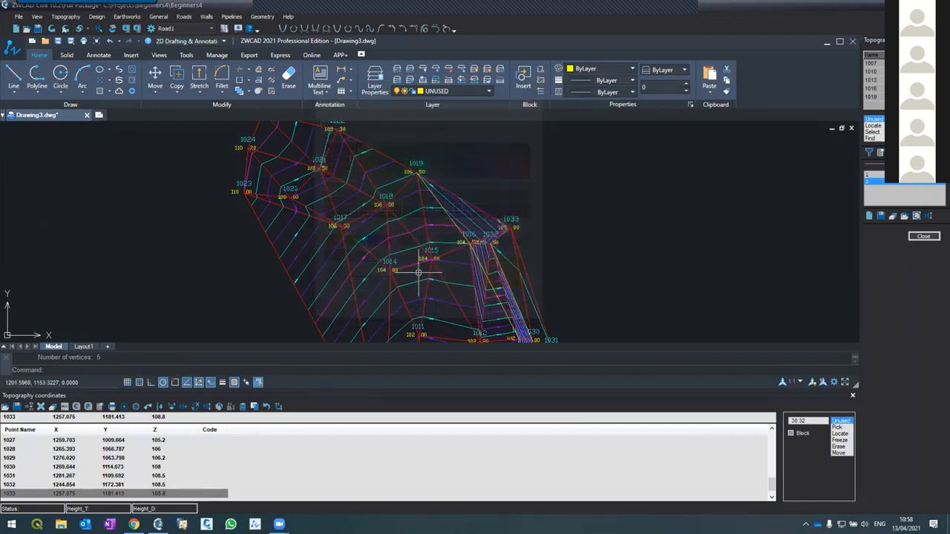
{"action": "scroll", "coordinate": [413, 172], "scroll_direction": "up", "scroll_amount": 5}
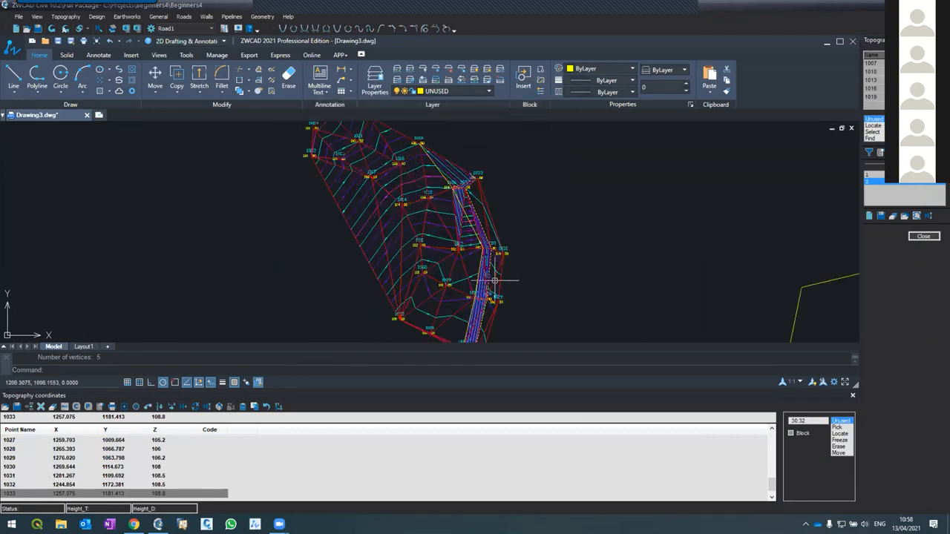
{"action": "scroll", "coordinate": [512, 282], "scroll_direction": "up", "scroll_amount": 2}
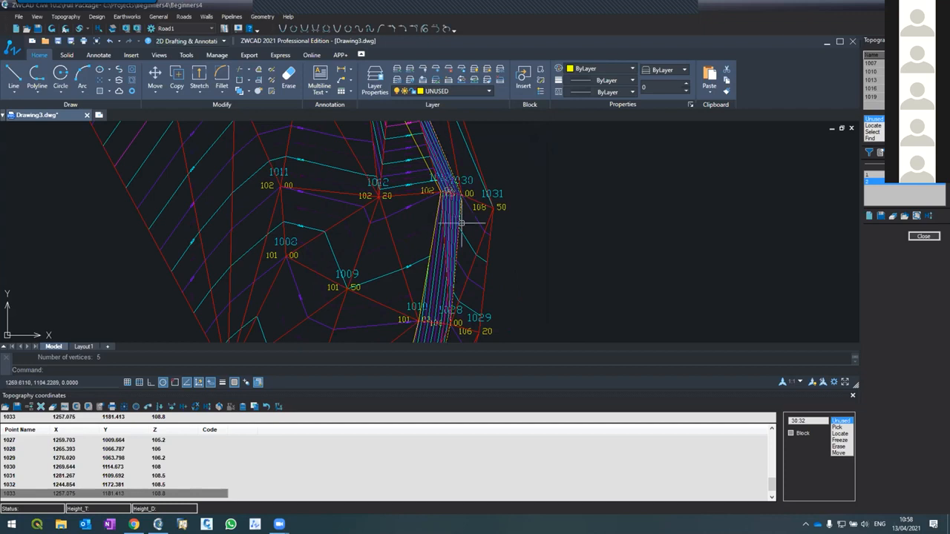
Step: Set the lineweight of the Tbreaklines layer to 0.53 mm in the layer properties
{"action": "left_click", "coordinate": [376, 90]}
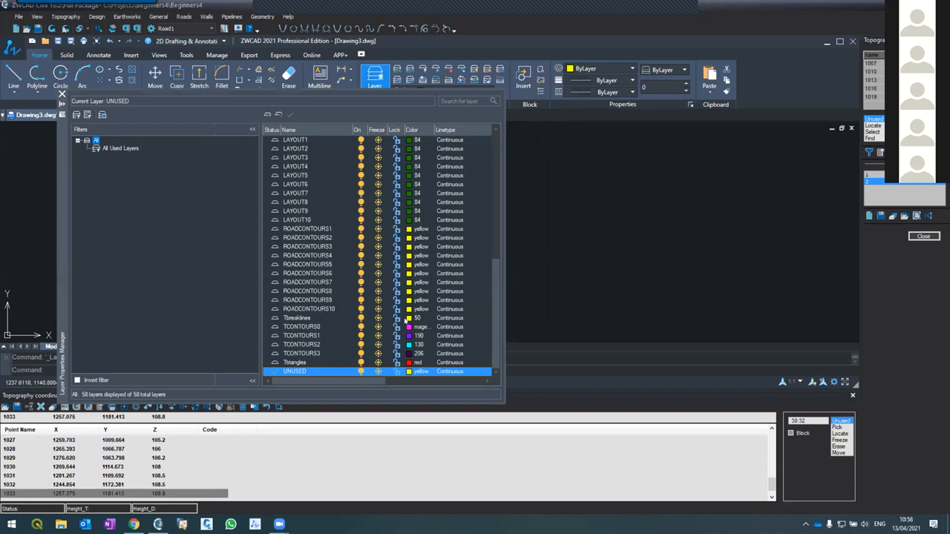
{"action": "scroll", "coordinate": [485, 383], "scroll_direction": "right", "scroll_amount": 5}
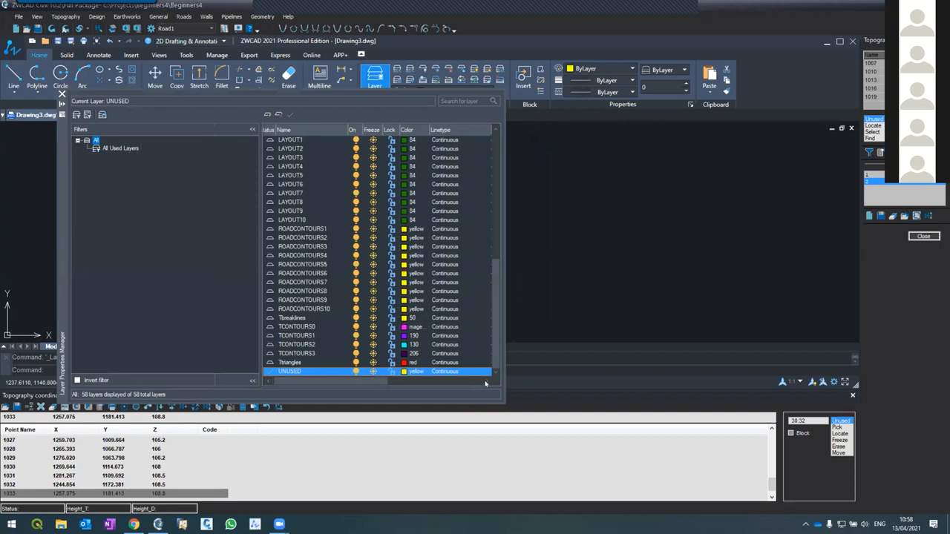
{"action": "scroll", "coordinate": [486, 383], "scroll_direction": "right", "scroll_amount": 1}
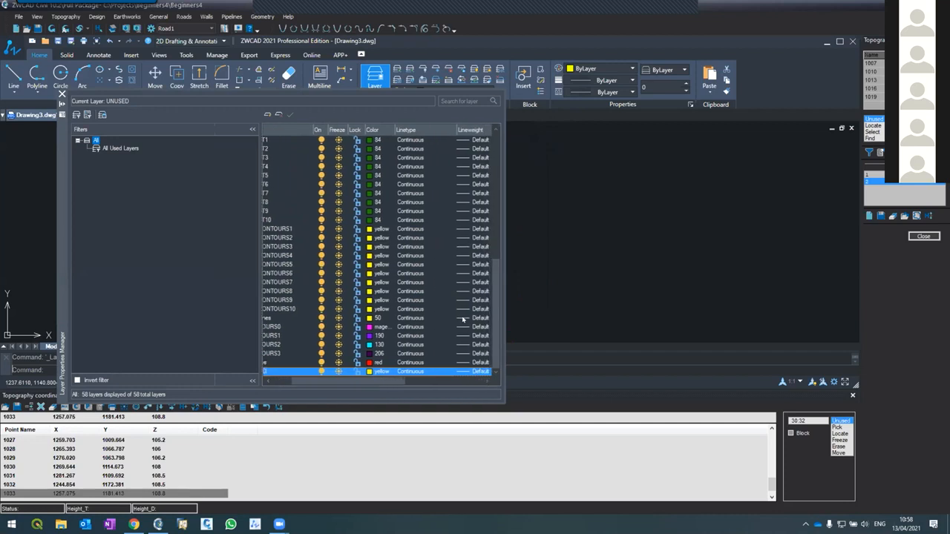
{"action": "left_click", "coordinate": [462, 316]}
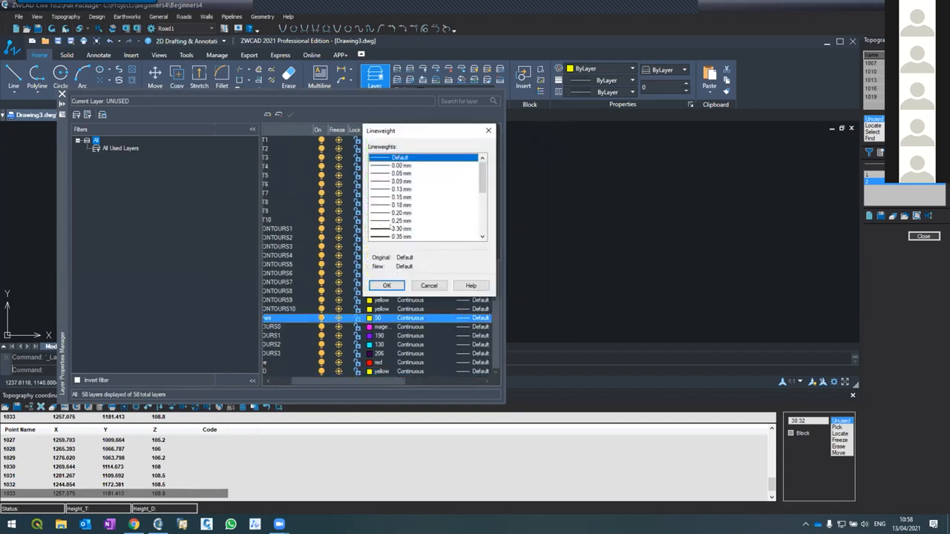
{"action": "scroll", "coordinate": [392, 227], "scroll_direction": "down", "scroll_amount": 2}
{"action": "left_click", "coordinate": [386, 213]}
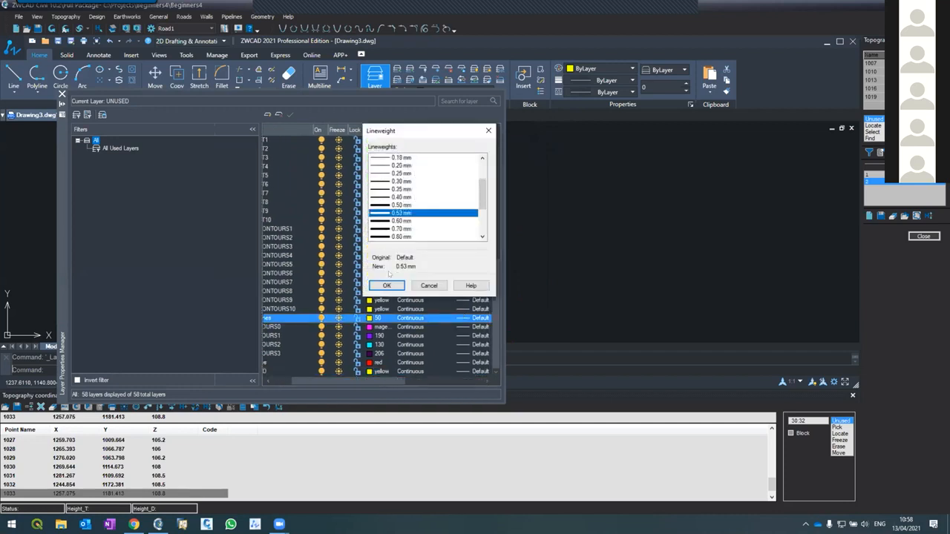
{"action": "left_click", "coordinate": [387, 286]}
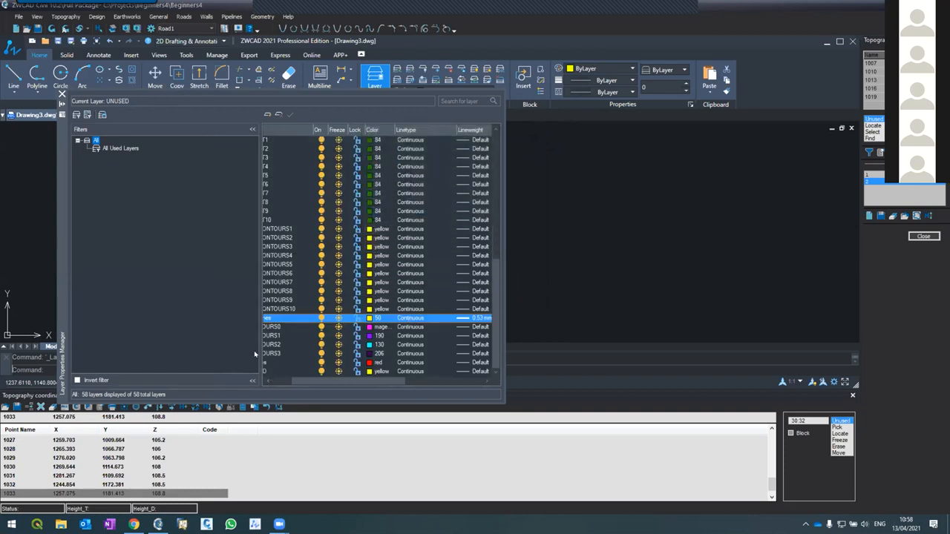
{"action": "left_click", "coordinate": [62, 95]}
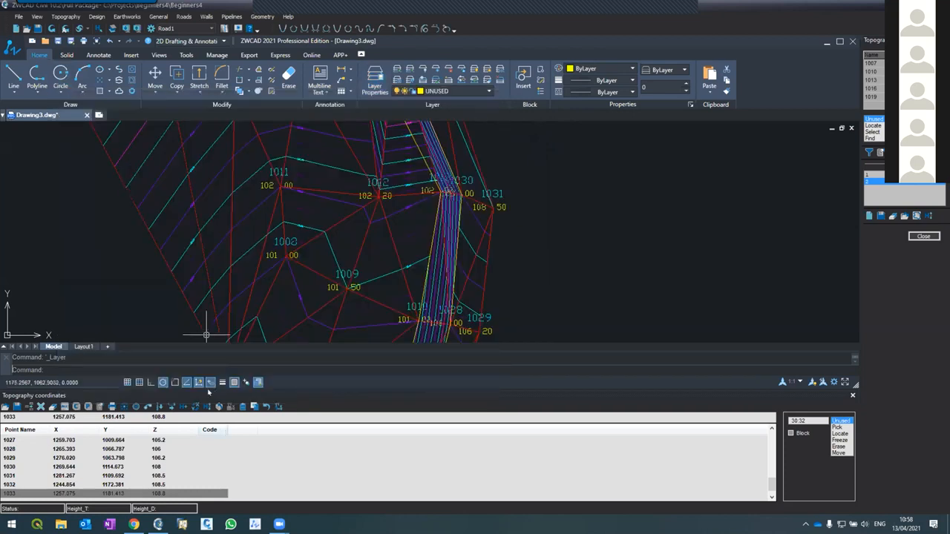
Step: Turn on lineweight display and inspect the thick breaklines along both slope edges
{"action": "left_click", "coordinate": [222, 382]}
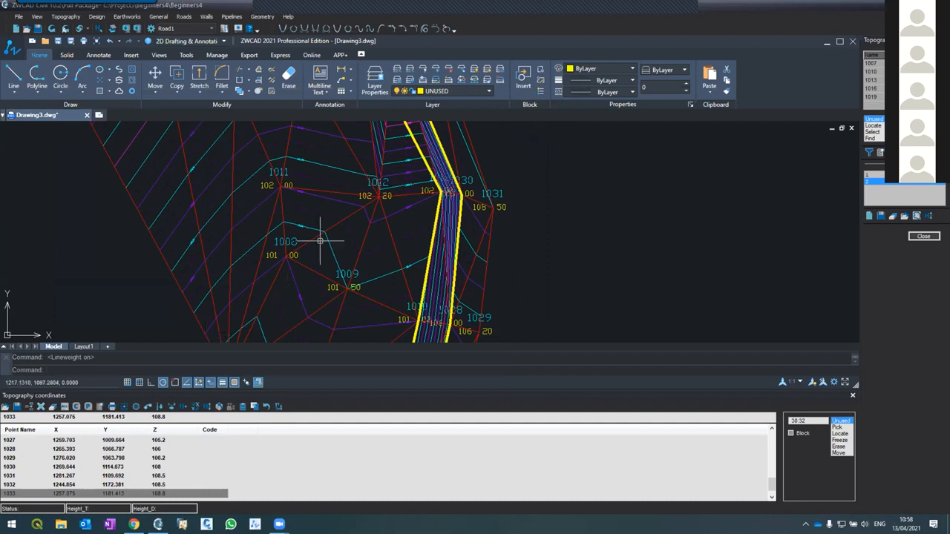
{"action": "scroll", "coordinate": [320, 239], "scroll_direction": "down", "scroll_amount": 5}
{"action": "scroll", "coordinate": [322, 251], "scroll_direction": "up", "scroll_amount": 2}
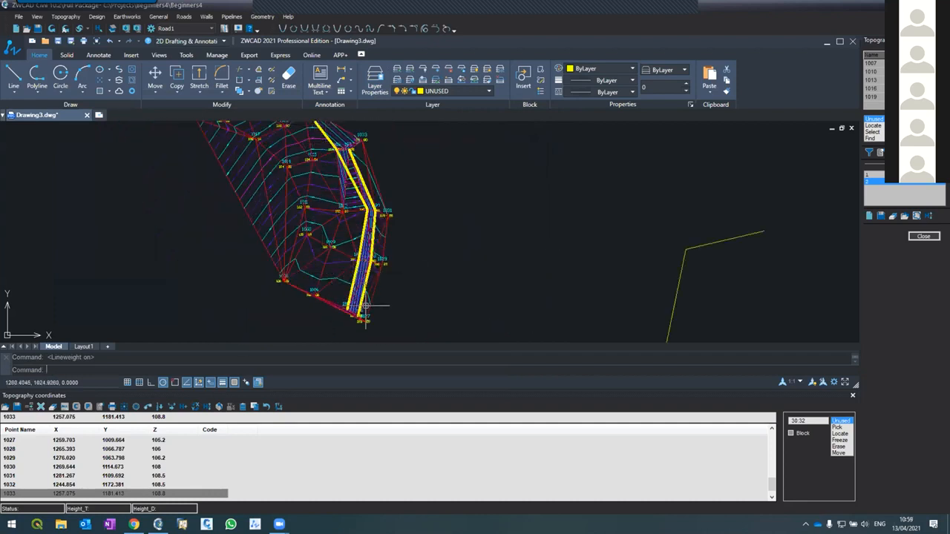
Step: Reapply the topography contours so that the contours and triangulation follow the breaklines along the slope
{"action": "scroll", "coordinate": [339, 140], "scroll_direction": "up", "scroll_amount": 4}
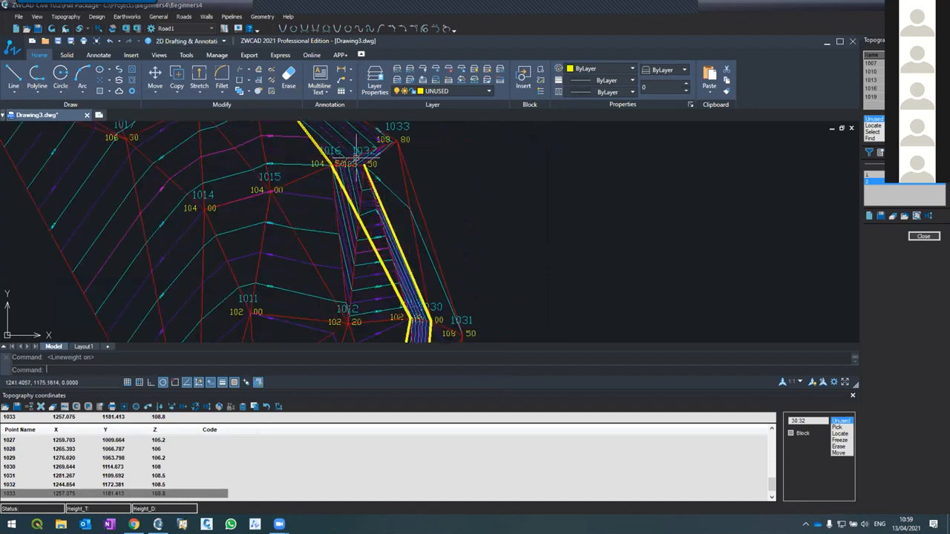
{"action": "scroll", "coordinate": [351, 164], "scroll_direction": "up", "scroll_amount": 2}
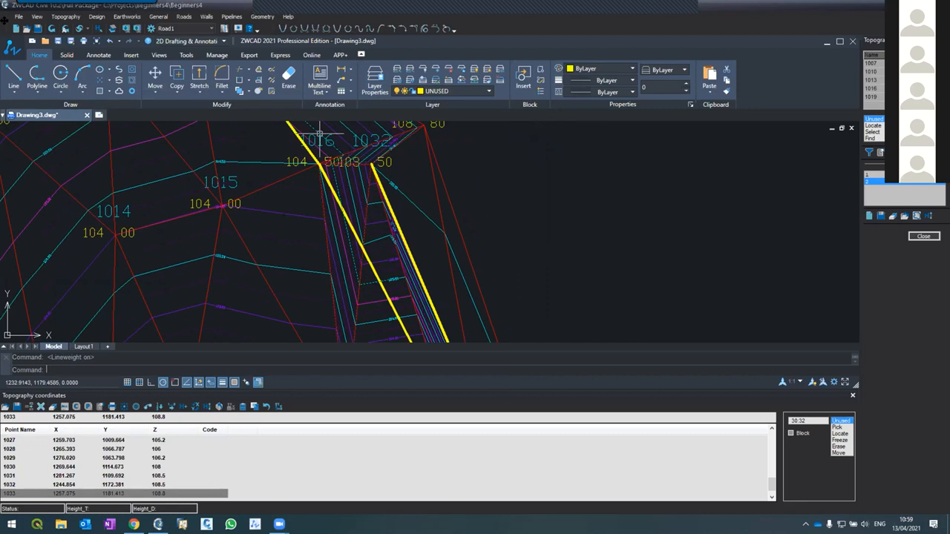
{"action": "left_click", "coordinate": [65, 17]}
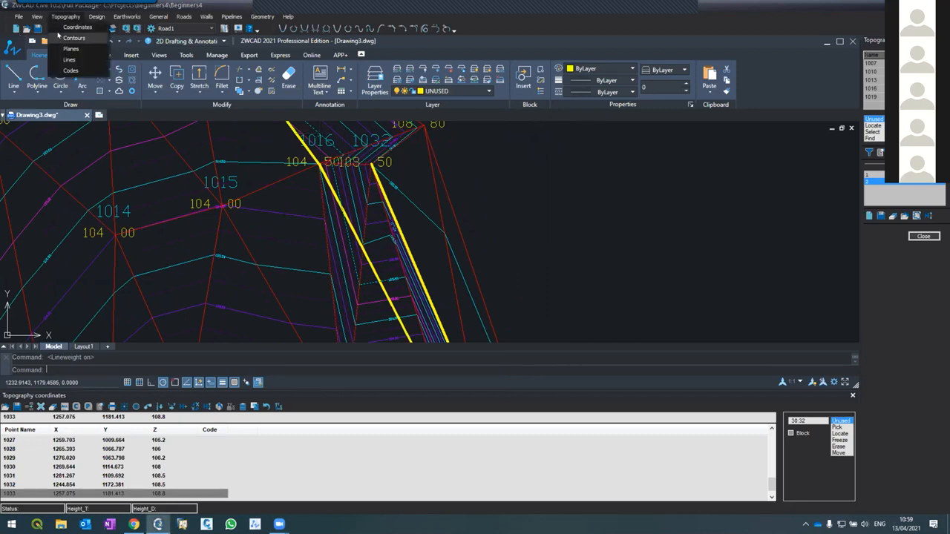
{"action": "left_click", "coordinate": [74, 36]}
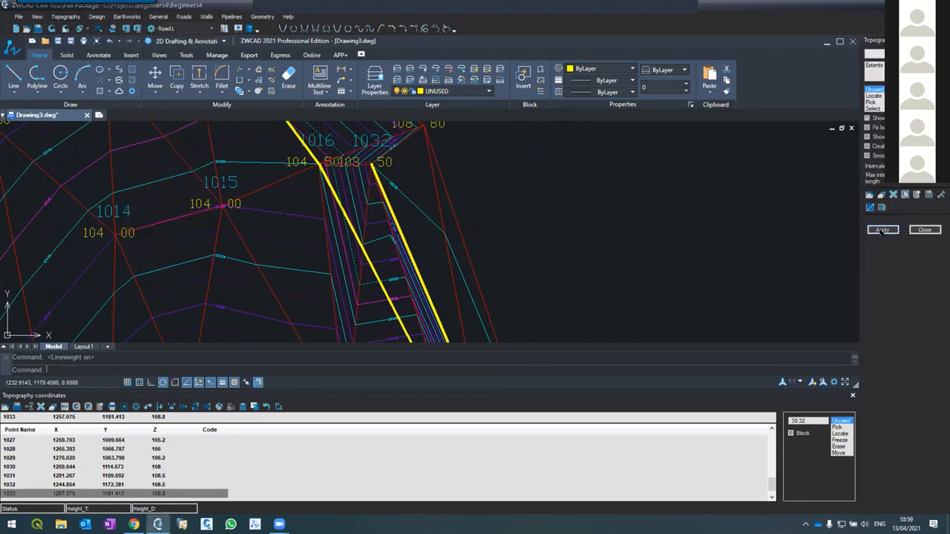
{"action": "left_click", "coordinate": [881, 230]}
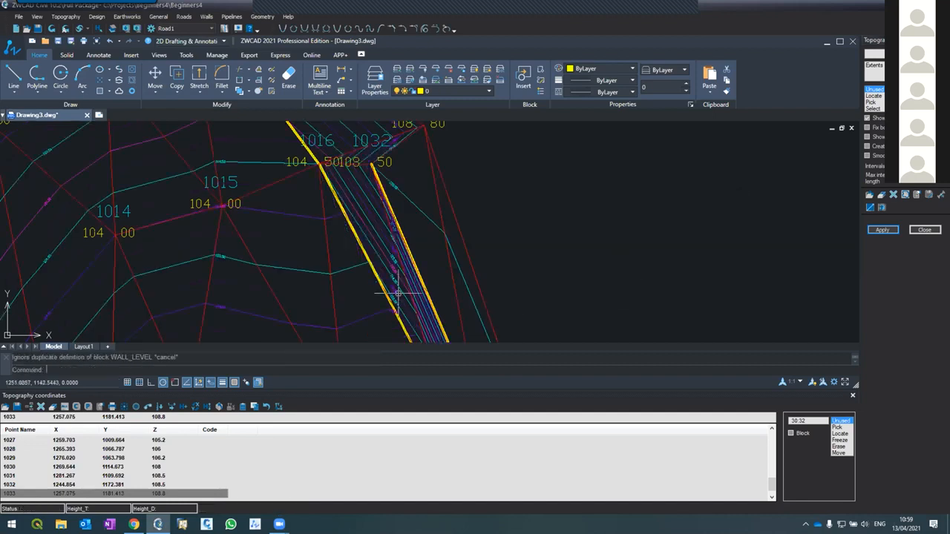
Step: Examine how the regenerated contours and triangles run between the two yellow breaklines, from point 1019 down the slope
{"action": "scroll", "coordinate": [386, 245], "scroll_direction": "down", "scroll_amount": 5}
{"action": "scroll", "coordinate": [378, 233], "scroll_direction": "up", "scroll_amount": 2}
{"action": "scroll", "coordinate": [371, 223], "scroll_direction": "down", "scroll_amount": 3}
{"action": "scroll", "coordinate": [375, 236], "scroll_direction": "up", "scroll_amount": 2}
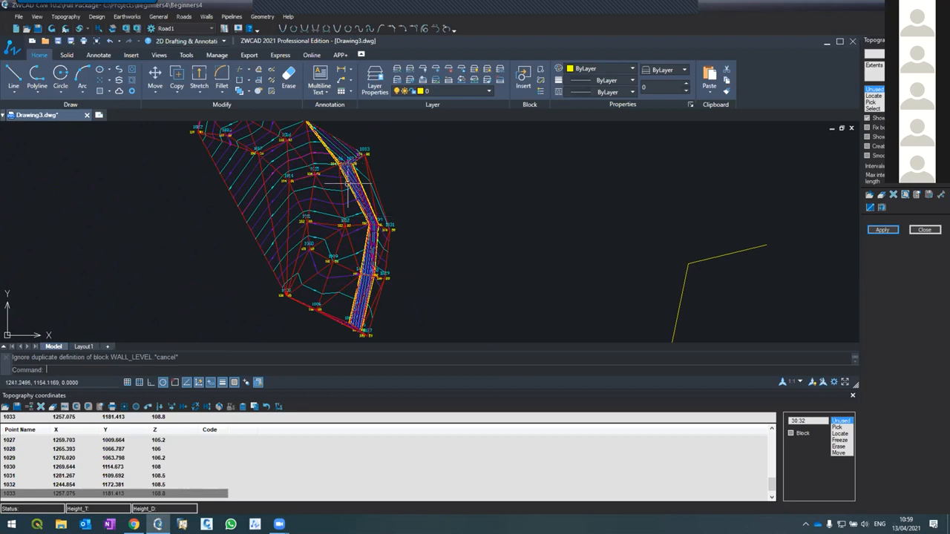
{"action": "scroll", "coordinate": [357, 171], "scroll_direction": "up", "scroll_amount": 4}
{"action": "scroll", "coordinate": [357, 171], "scroll_direction": "down", "scroll_amount": 4}
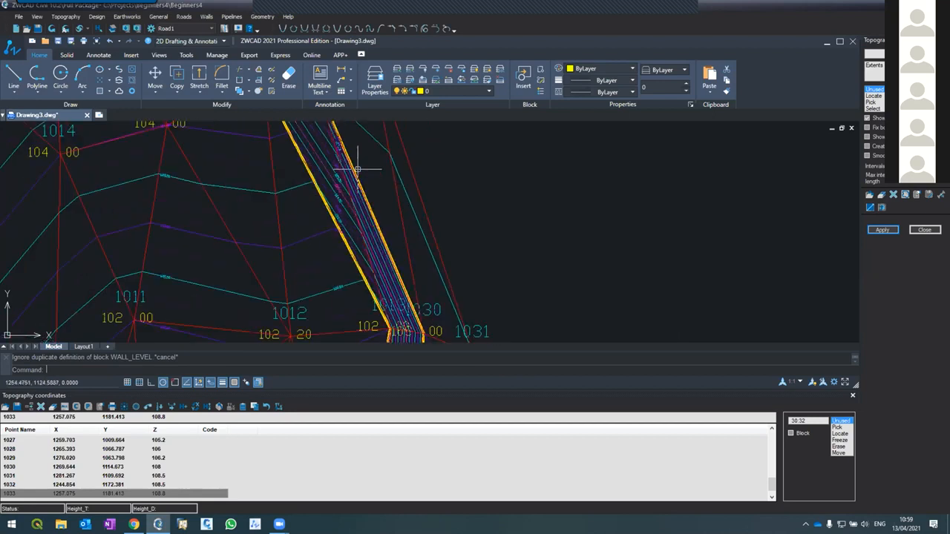
{"action": "scroll", "coordinate": [357, 171], "scroll_direction": "up", "scroll_amount": 3}
{"action": "scroll", "coordinate": [357, 171], "scroll_direction": "down", "scroll_amount": 4}
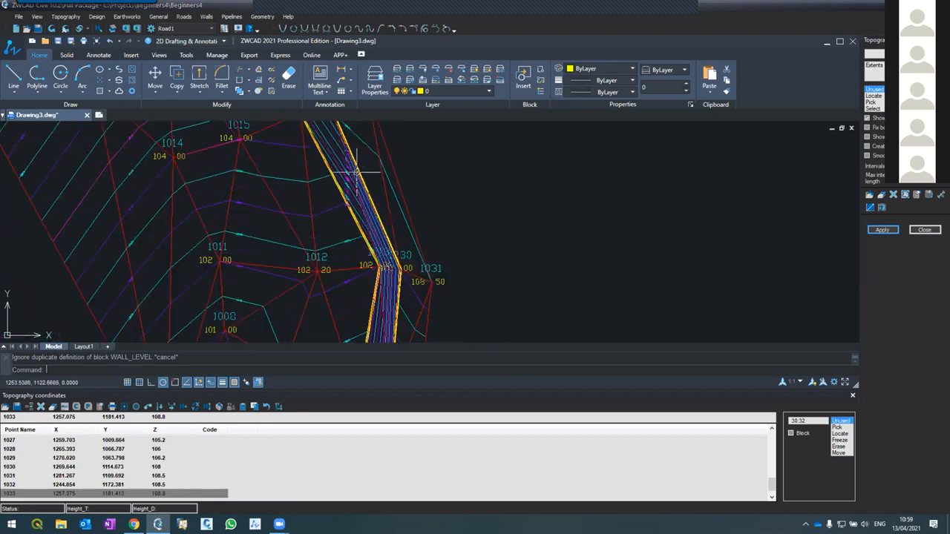
{"action": "scroll", "coordinate": [345, 168], "scroll_direction": "up", "scroll_amount": 2}
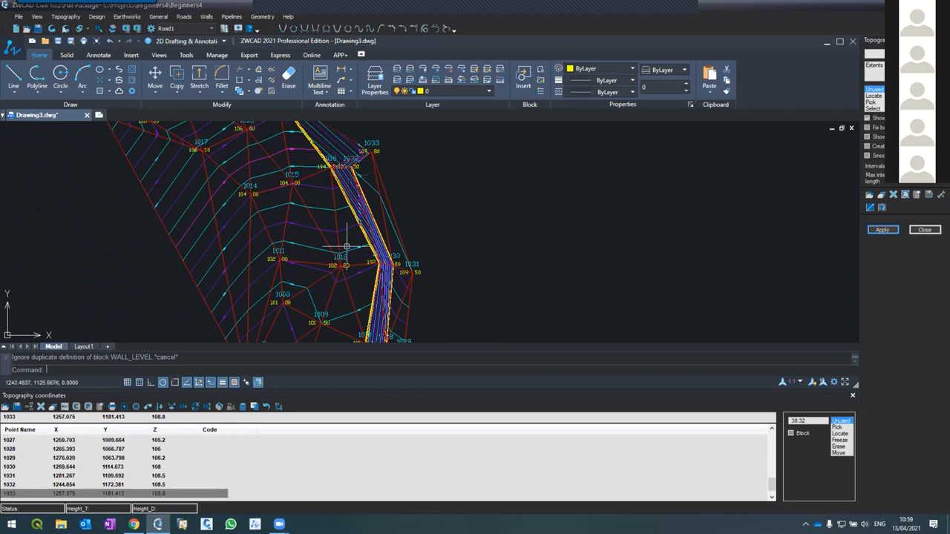
{"action": "scroll", "coordinate": [346, 246], "scroll_direction": "down", "scroll_amount": 2}
{"action": "scroll", "coordinate": [346, 246], "scroll_direction": "up", "scroll_amount": 4}
{"action": "scroll", "coordinate": [346, 246], "scroll_direction": "down", "scroll_amount": 3}
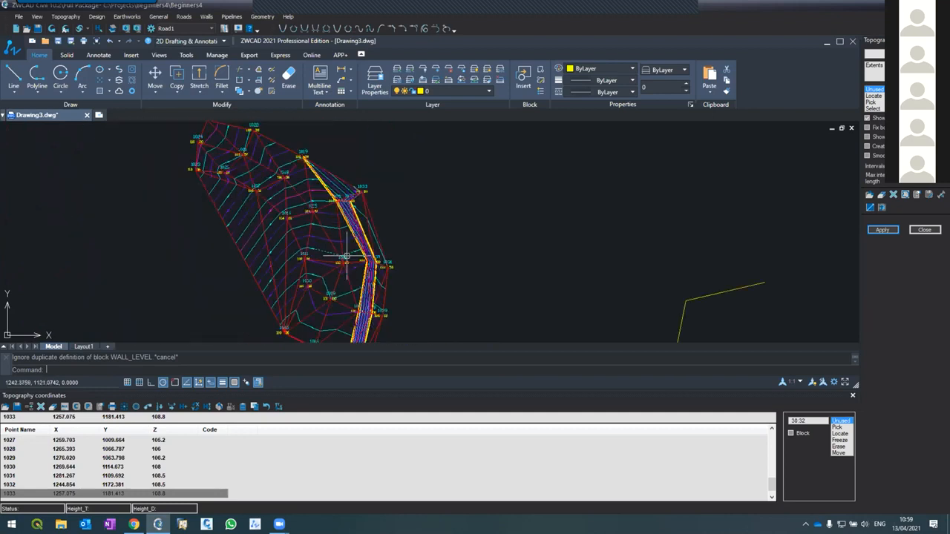
{"action": "scroll", "coordinate": [328, 191], "scroll_direction": "up", "scroll_amount": 1}
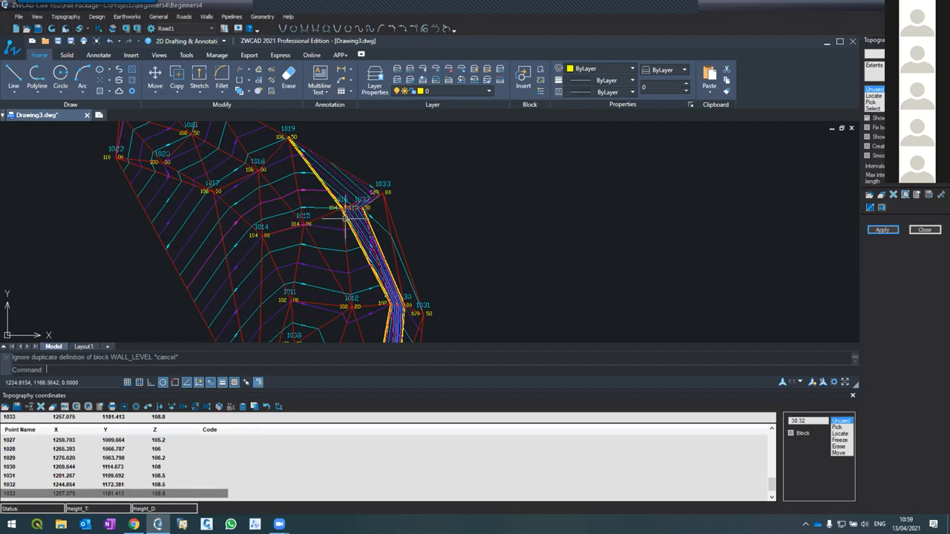
Step: Review the whole contoured surface with its breaklines, and inspect the separate yellow polyline drawn beside it
{"action": "scroll", "coordinate": [305, 192], "scroll_direction": "down", "scroll_amount": 5}
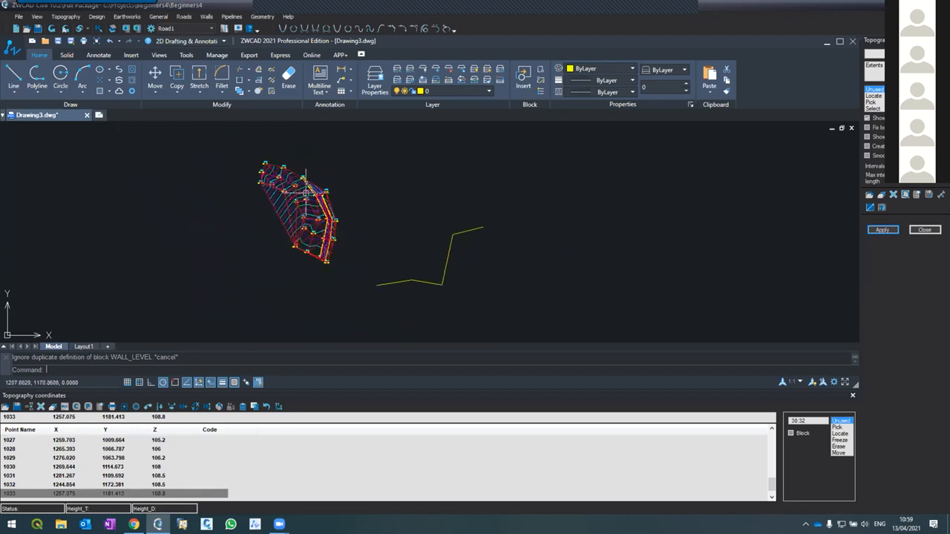
{"action": "scroll", "coordinate": [305, 195], "scroll_direction": "up", "scroll_amount": 4}
{"action": "scroll", "coordinate": [326, 202], "scroll_direction": "down", "scroll_amount": 4}
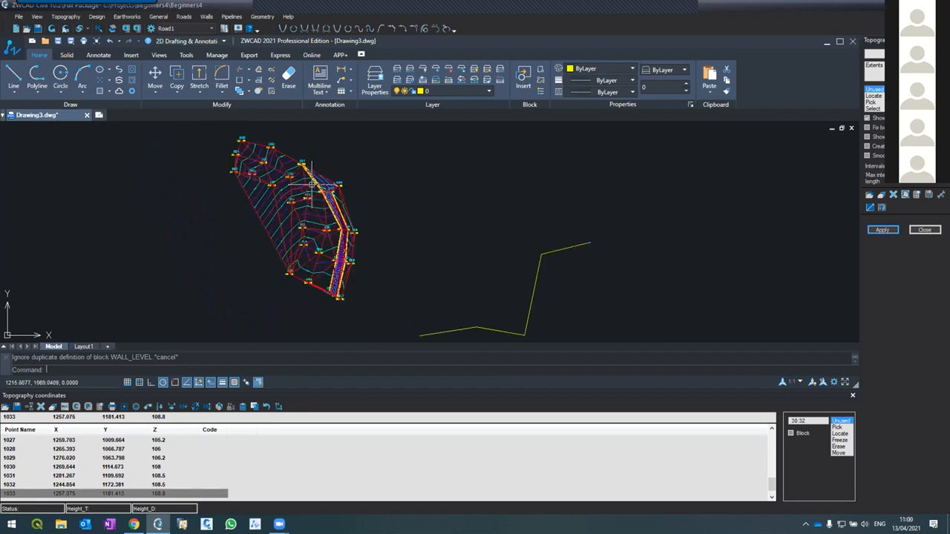
{"action": "scroll", "coordinate": [329, 206], "scroll_direction": "down", "scroll_amount": 2}
{"action": "scroll", "coordinate": [329, 206], "scroll_direction": "up", "scroll_amount": 3}
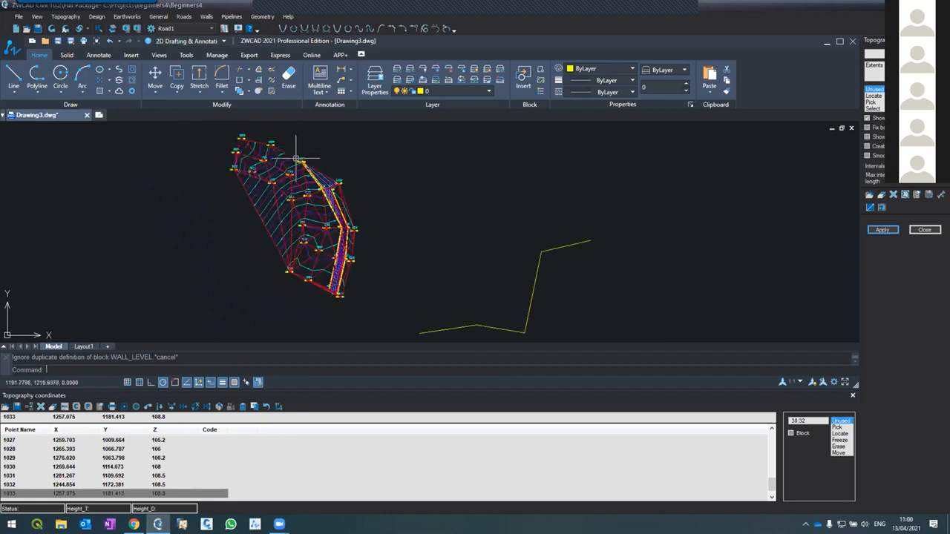
{"action": "scroll", "coordinate": [547, 271], "scroll_direction": "down", "scroll_amount": 2}
{"action": "scroll", "coordinate": [513, 302], "scroll_direction": "up", "scroll_amount": 6}
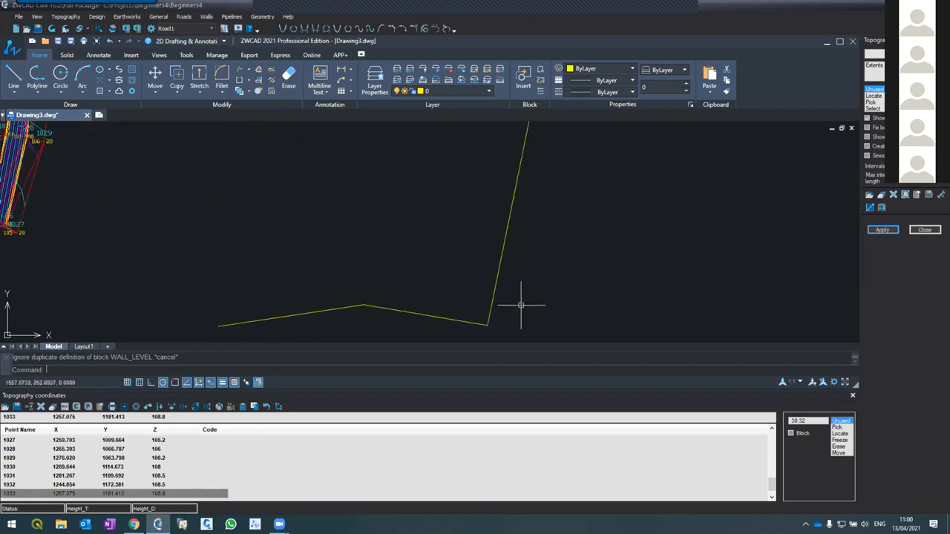
Step: Draw a second polyline profile beside the existing one, with a sloping peak, a short vertical rise and a slightly rising final segment
{"action": "scroll", "coordinate": [490, 297], "scroll_direction": "down", "scroll_amount": 3}
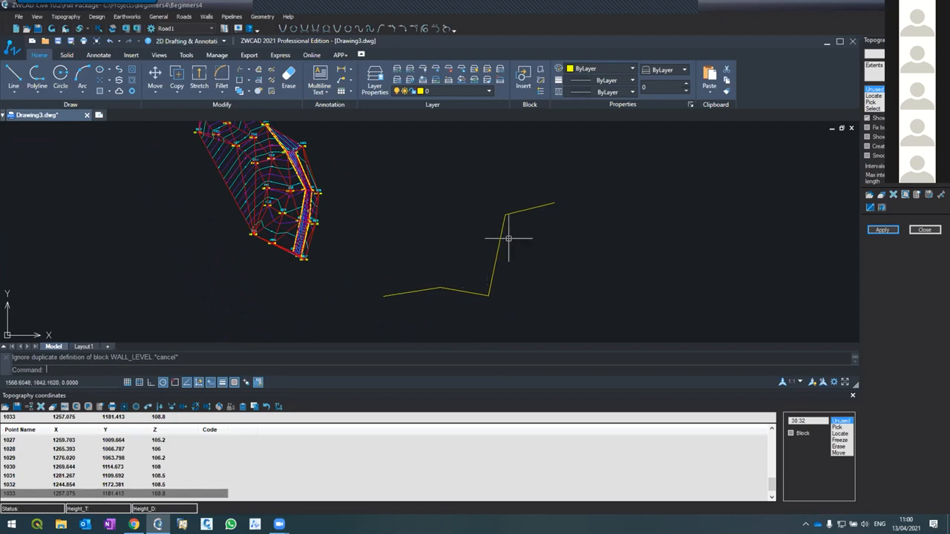
{"action": "scroll", "coordinate": [490, 280], "scroll_direction": "up", "scroll_amount": 2}
{"action": "scroll", "coordinate": [487, 282], "scroll_direction": "down", "scroll_amount": 2}
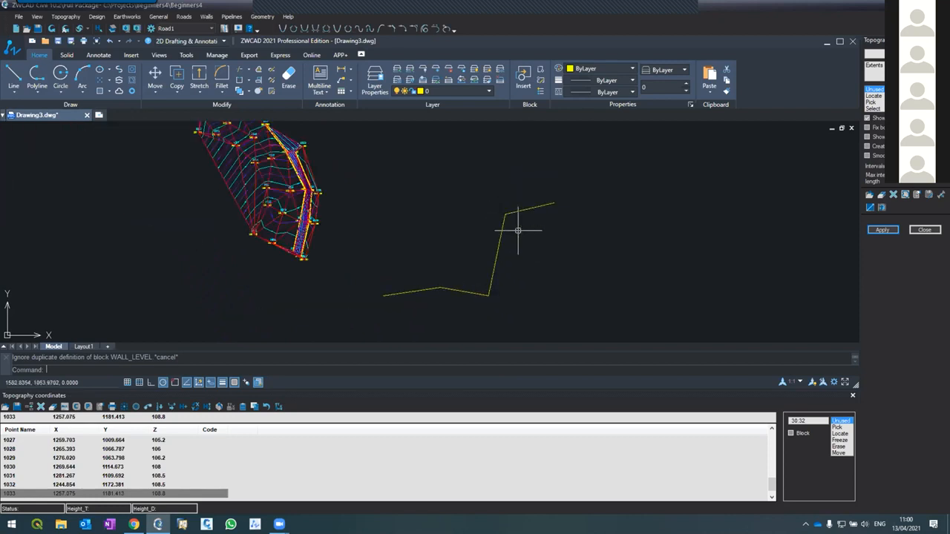
{"action": "key", "text": "Return"}
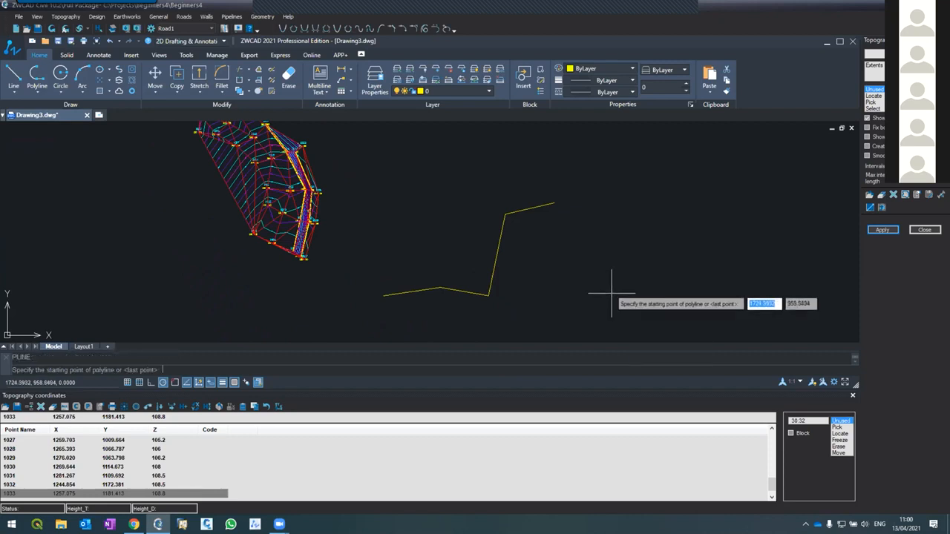
{"action": "left_click", "coordinate": [581, 303]}
{"action": "left_click", "coordinate": [666, 292]}
{"action": "left_click", "coordinate": [743, 303]}
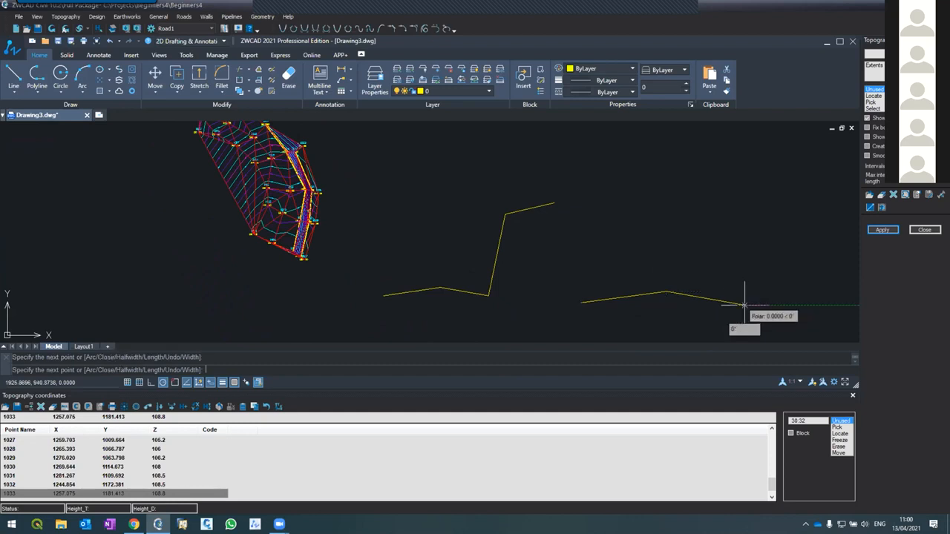
{"action": "scroll", "coordinate": [745, 303], "scroll_direction": "up", "scroll_amount": 5}
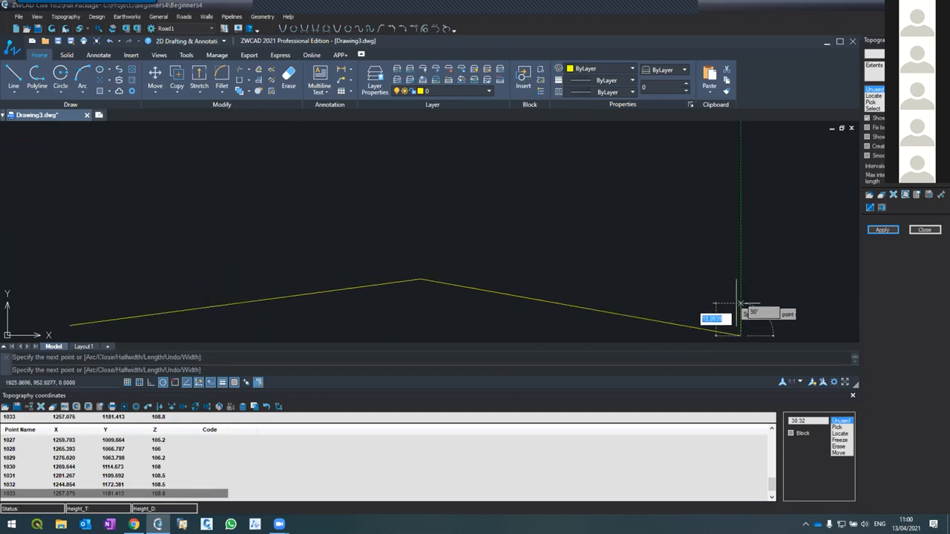
{"action": "left_click", "coordinate": [740, 295]}
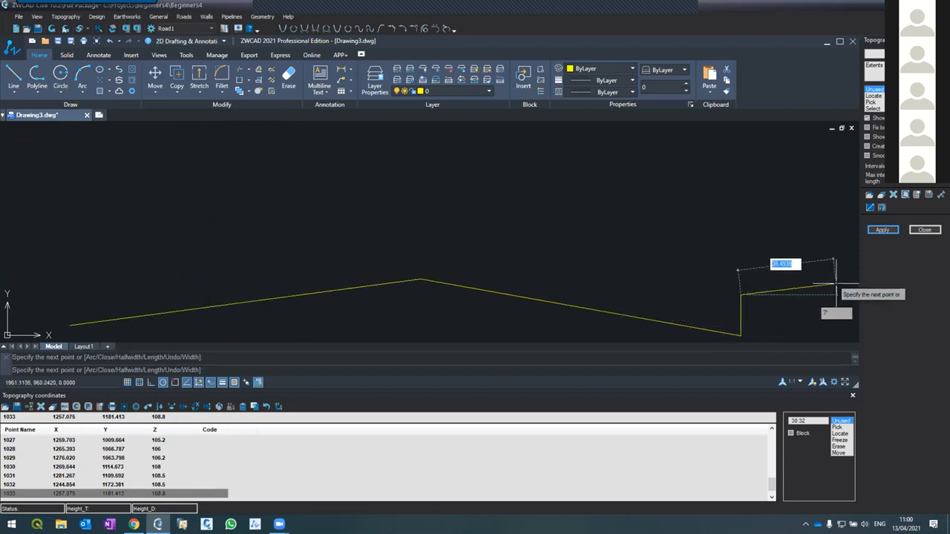
{"action": "left_click", "coordinate": [835, 283]}
{"action": "key", "text": "Return"}
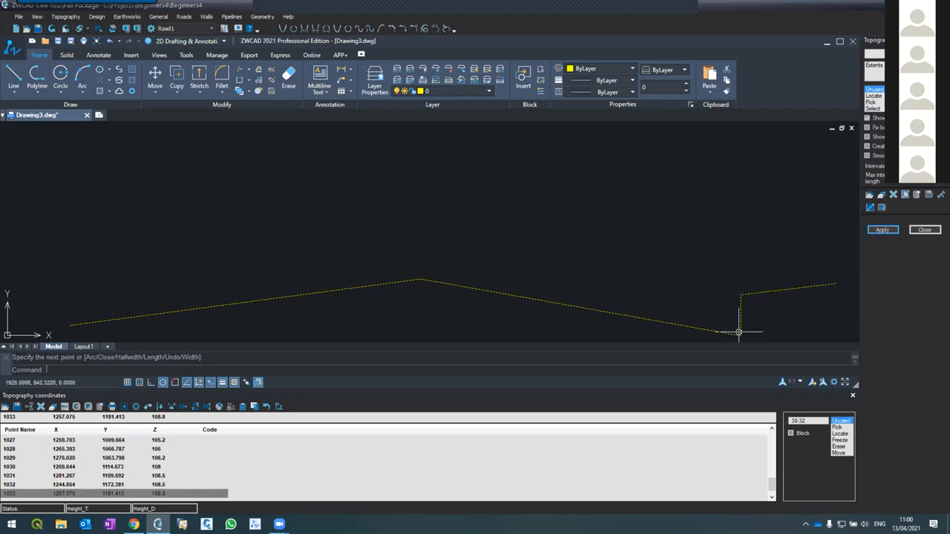
Step: Compare the two yellow profile polylines with the wall strip on the terrain down to points 1026 and 1027
{"action": "scroll", "coordinate": [567, 233], "scroll_direction": "down", "scroll_amount": 4}
{"action": "scroll", "coordinate": [567, 233], "scroll_direction": "down", "scroll_amount": 8}
{"action": "scroll", "coordinate": [448, 204], "scroll_direction": "up", "scroll_amount": 8}
{"action": "scroll", "coordinate": [562, 251], "scroll_direction": "down", "scroll_amount": 8}
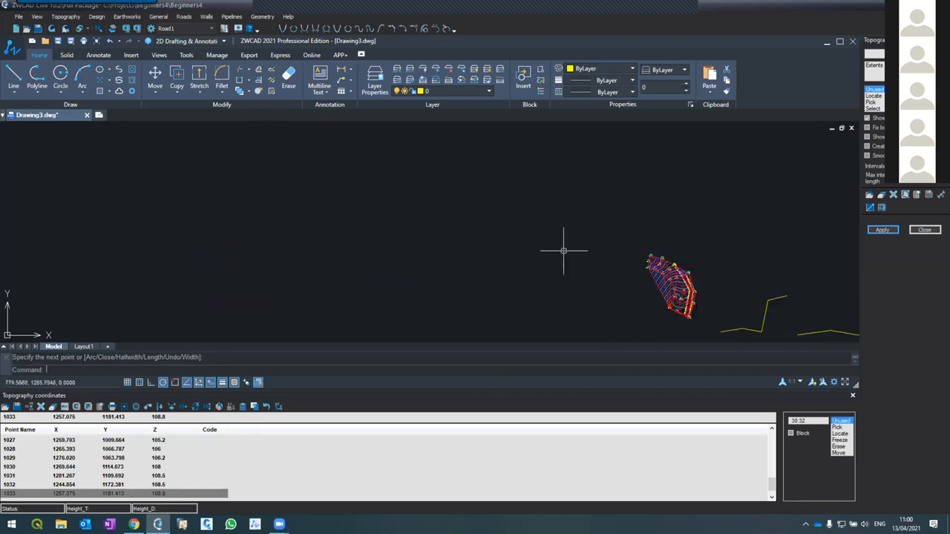
{"action": "scroll", "coordinate": [713, 315], "scroll_direction": "up", "scroll_amount": 9}
{"action": "scroll", "coordinate": [416, 189], "scroll_direction": "down", "scroll_amount": 5}
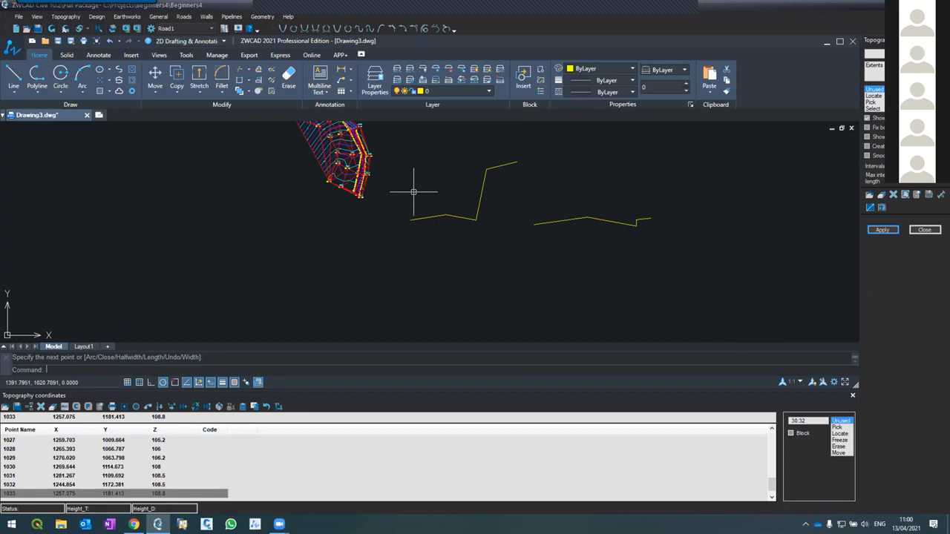
{"action": "scroll", "coordinate": [403, 186], "scroll_direction": "up", "scroll_amount": 6}
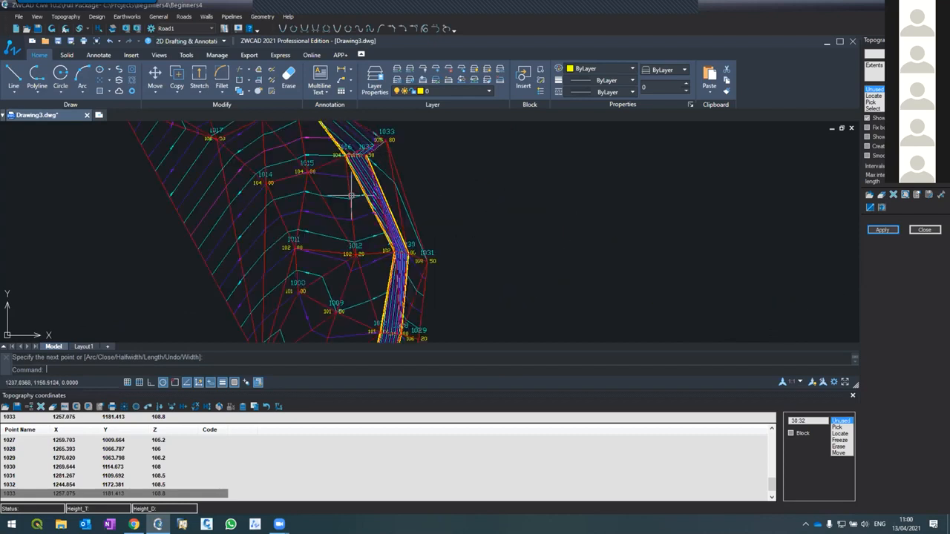
{"action": "scroll", "coordinate": [360, 192], "scroll_direction": "down", "scroll_amount": 3}
{"action": "scroll", "coordinate": [363, 275], "scroll_direction": "up", "scroll_amount": 5}
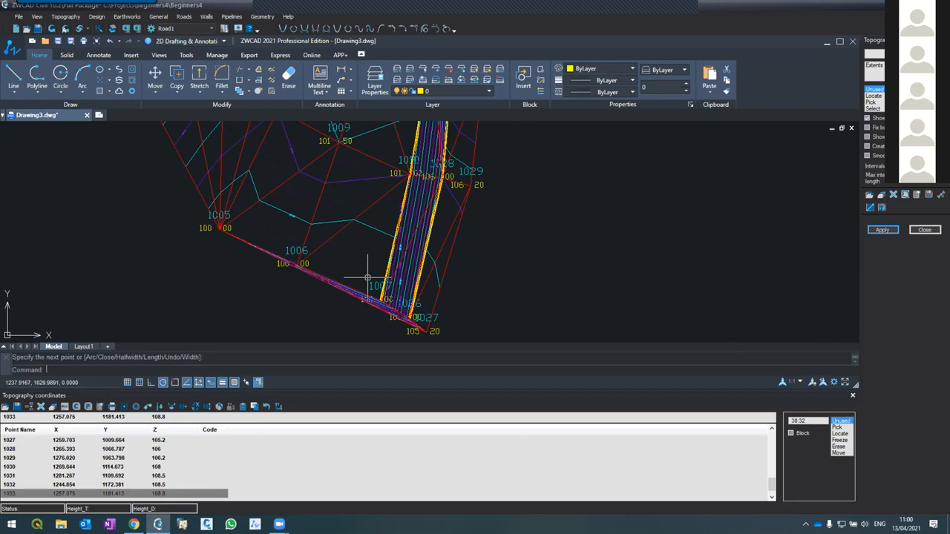
{"action": "scroll", "coordinate": [367, 278], "scroll_direction": "down", "scroll_amount": 4}
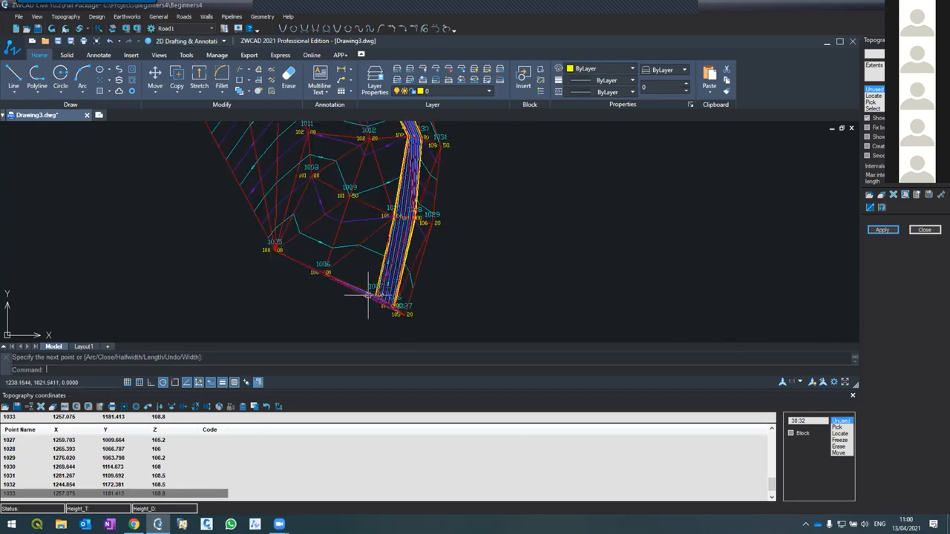
Step: Cut a design section between two picked points across the southern terrain and wall strip, view its profile, and return to the drawing
{"action": "left_click", "coordinate": [97, 17]}
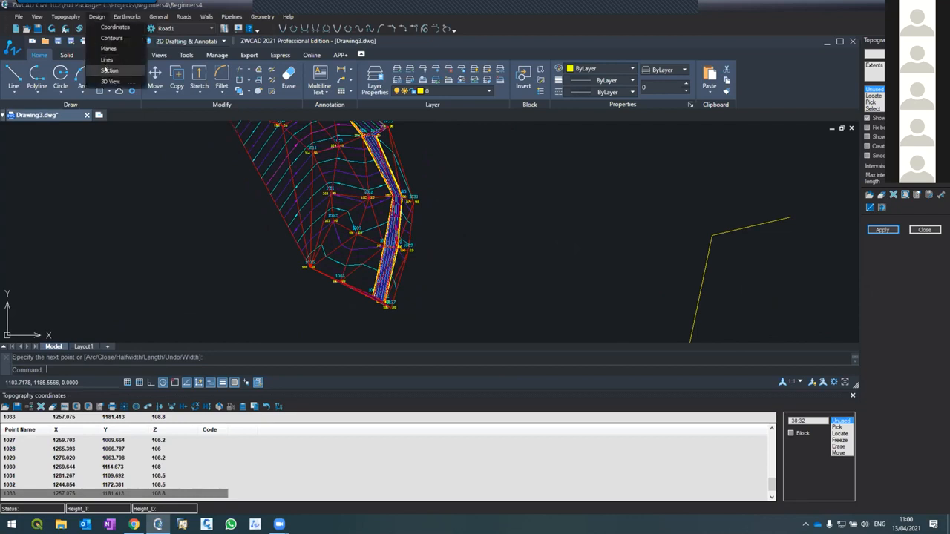
{"action": "left_click", "coordinate": [109, 70]}
{"action": "left_click", "coordinate": [872, 104]}
{"action": "left_click", "coordinate": [295, 231]}
{"action": "left_click", "coordinate": [426, 281]}
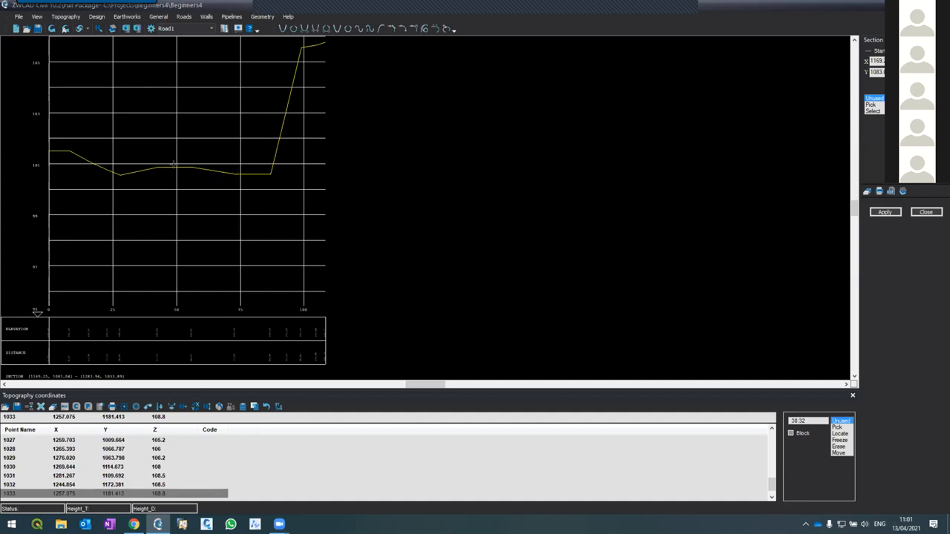
{"action": "left_click", "coordinate": [917, 214]}
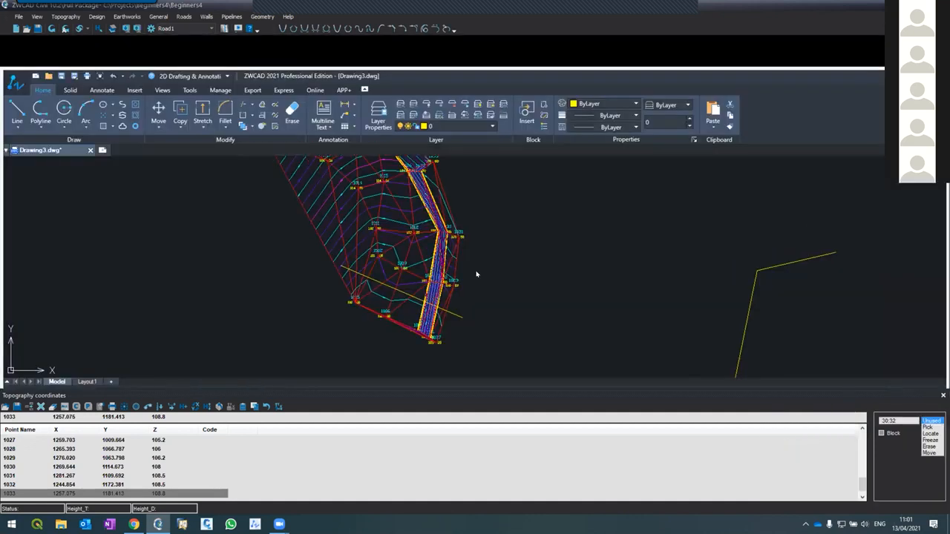
{"action": "scroll", "coordinate": [470, 285], "scroll_direction": "down", "scroll_amount": 1}
{"action": "scroll", "coordinate": [475, 287], "scroll_direction": "up", "scroll_amount": 4}
{"action": "scroll", "coordinate": [440, 319], "scroll_direction": "down", "scroll_amount": 3}
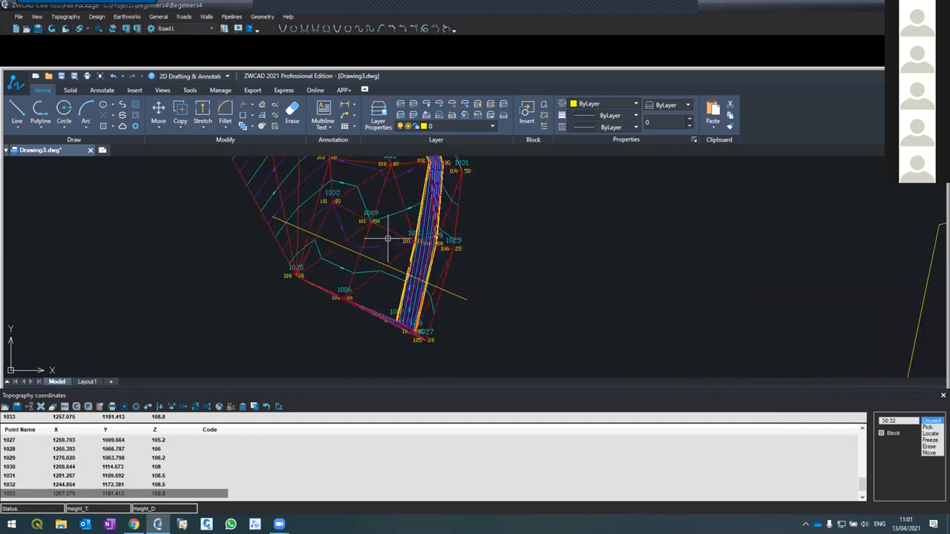
Step: Close the Topography coordinates table and reopen it to restore the window layout
{"action": "left_click", "coordinate": [942, 394]}
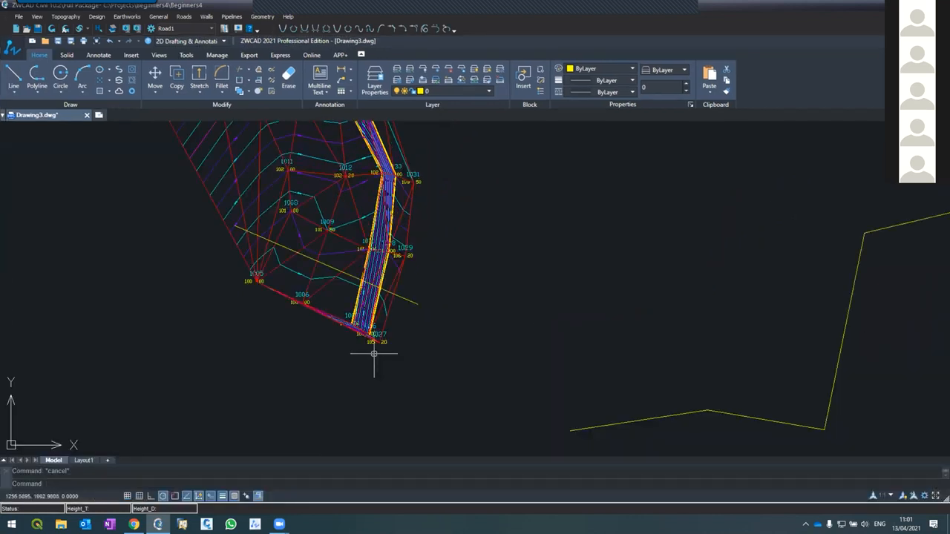
{"action": "left_click", "coordinate": [65, 16]}
{"action": "left_click", "coordinate": [62, 27]}
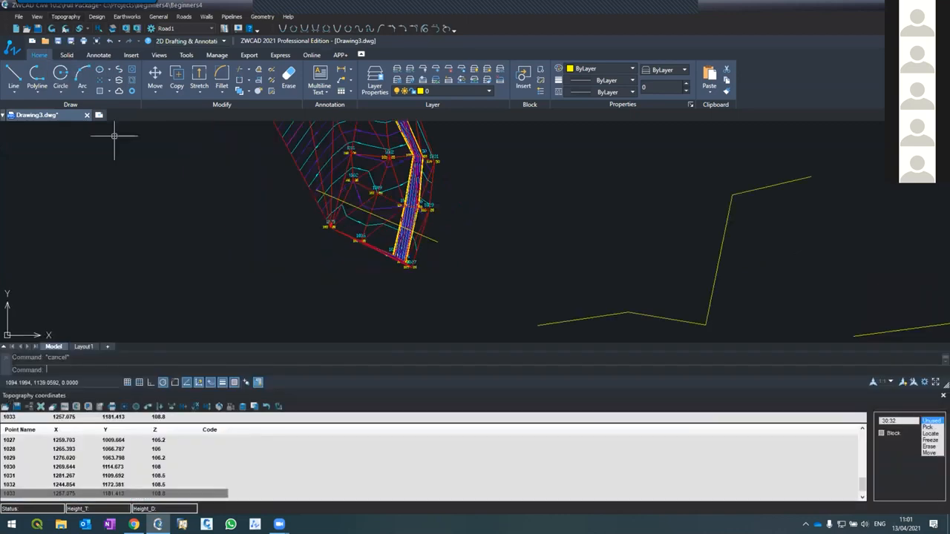
Step: Examine the wall strip and adjacent contours around points 1027, 1030 and 1031
{"action": "scroll", "coordinate": [422, 252], "scroll_direction": "up", "scroll_amount": 5}
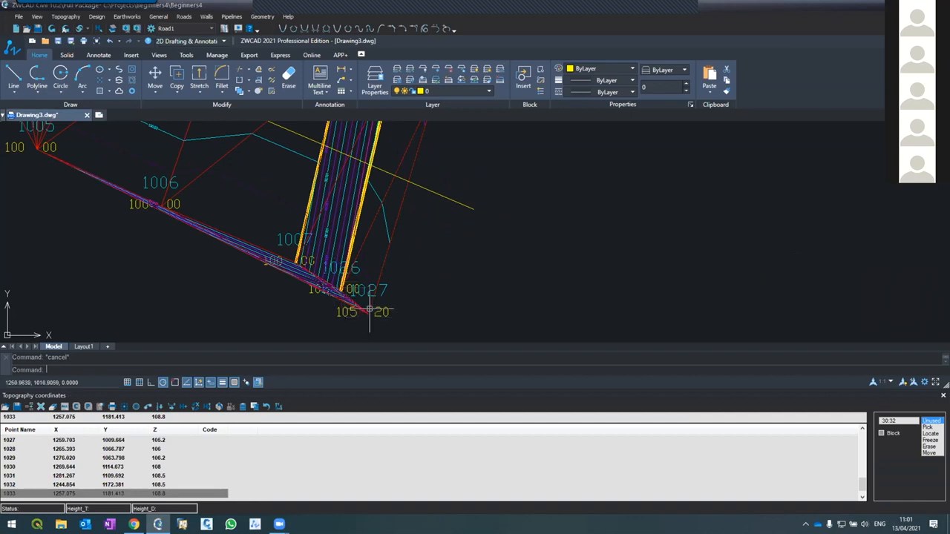
{"action": "scroll", "coordinate": [369, 310], "scroll_direction": "down", "scroll_amount": 5}
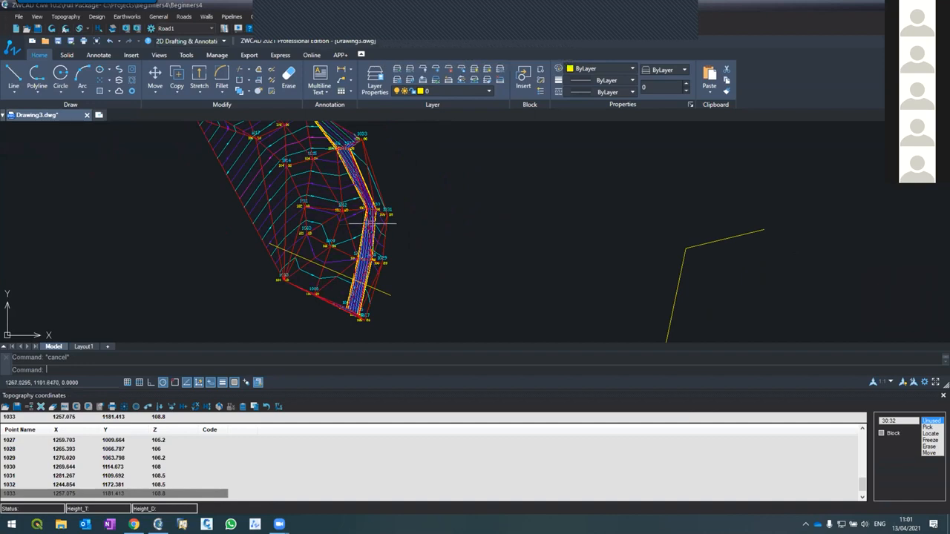
{"action": "scroll", "coordinate": [380, 239], "scroll_direction": "down", "scroll_amount": 2}
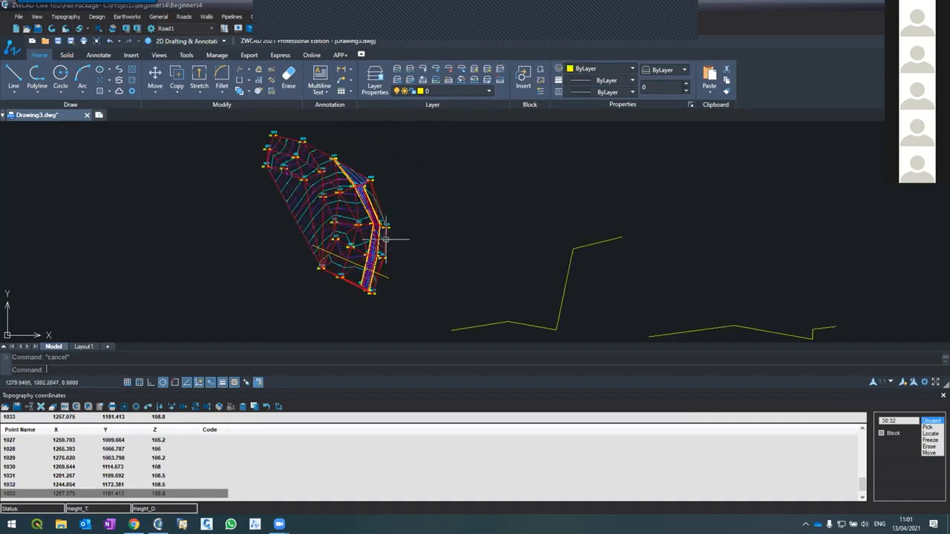
{"action": "scroll", "coordinate": [385, 239], "scroll_direction": "up", "scroll_amount": 2}
{"action": "scroll", "coordinate": [383, 230], "scroll_direction": "down", "scroll_amount": 2}
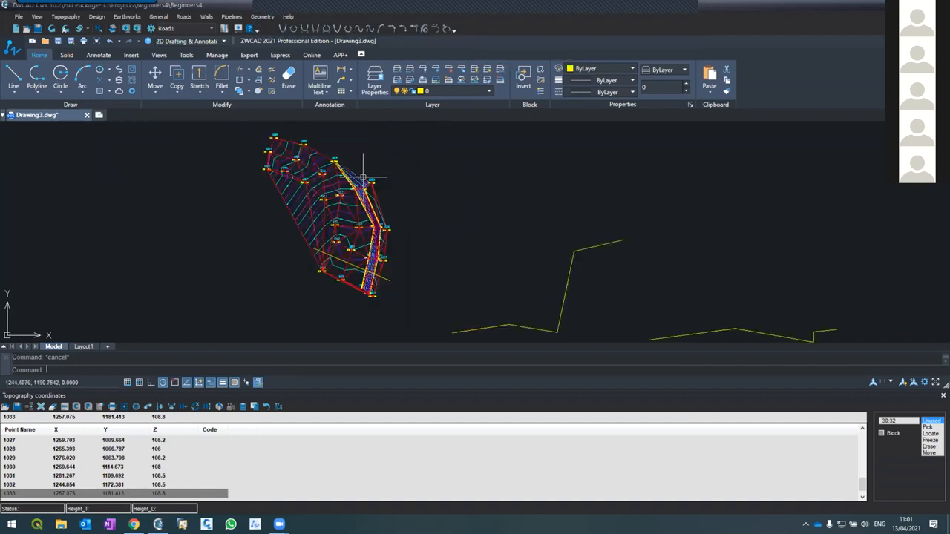
{"action": "scroll", "coordinate": [385, 230], "scroll_direction": "up", "scroll_amount": 4}
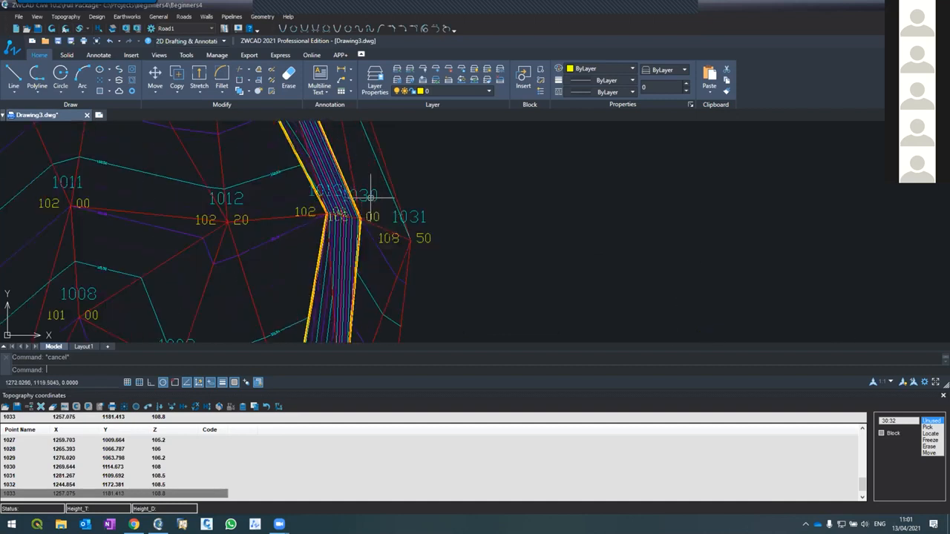
{"action": "scroll", "coordinate": [369, 193], "scroll_direction": "down", "scroll_amount": 3}
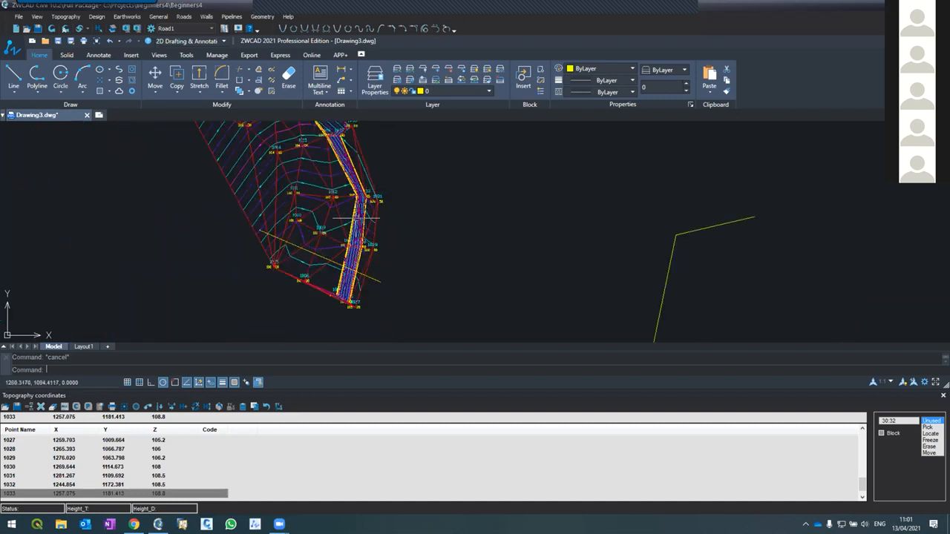
{"action": "scroll", "coordinate": [356, 216], "scroll_direction": "up", "scroll_amount": 2}
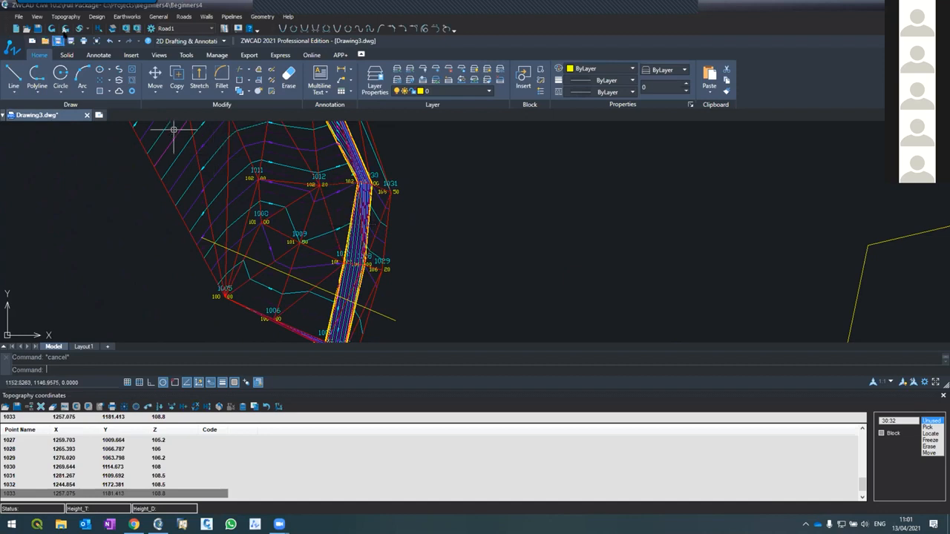
Step: Open the topography lines, choose line 1, and try locating its points in the drawing before leaving the Locate mode
{"action": "left_click", "coordinate": [58, 17]}
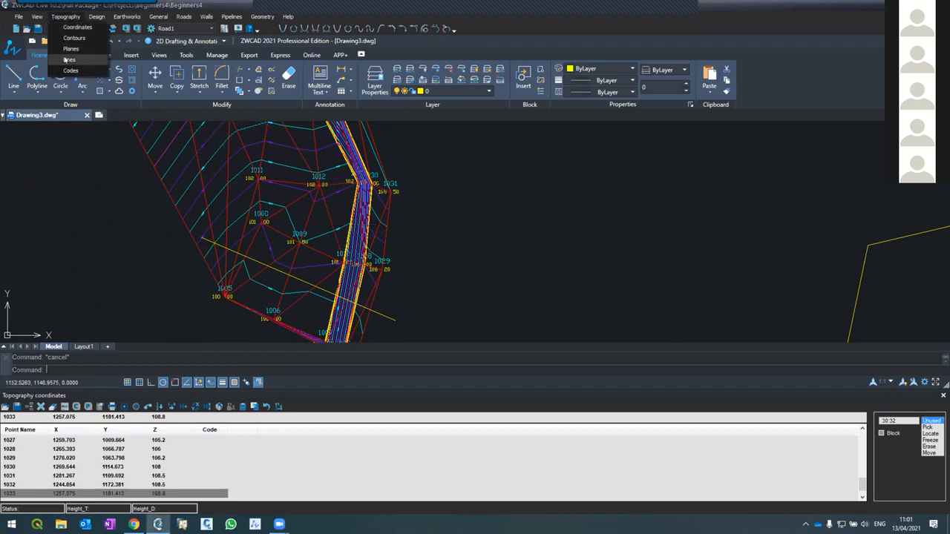
{"action": "left_click", "coordinate": [67, 59]}
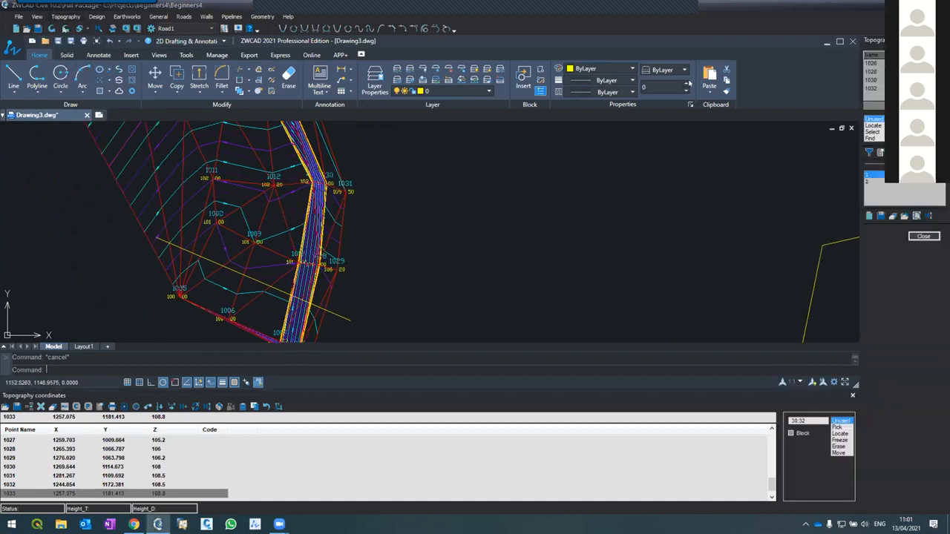
{"action": "left_click", "coordinate": [867, 173]}
{"action": "left_click", "coordinate": [873, 126]}
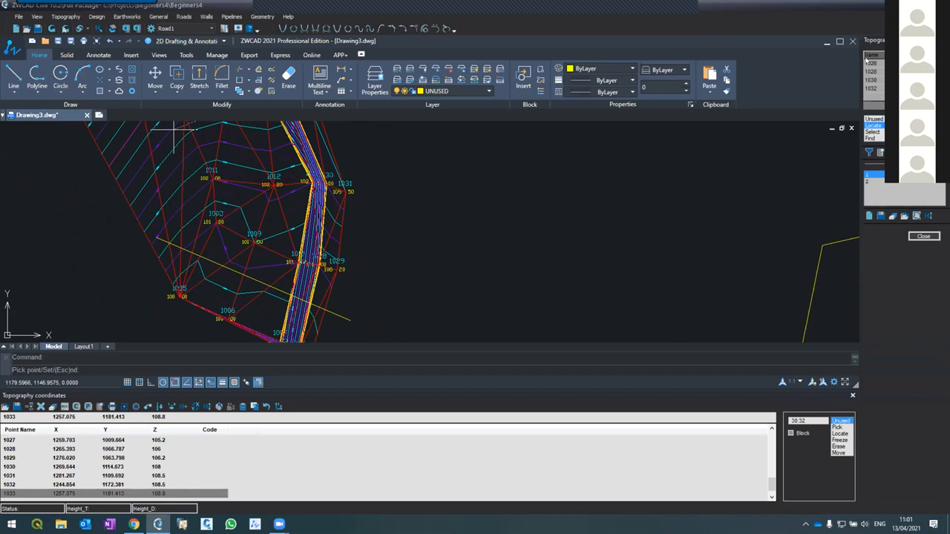
{"action": "key", "text": "Escape"}
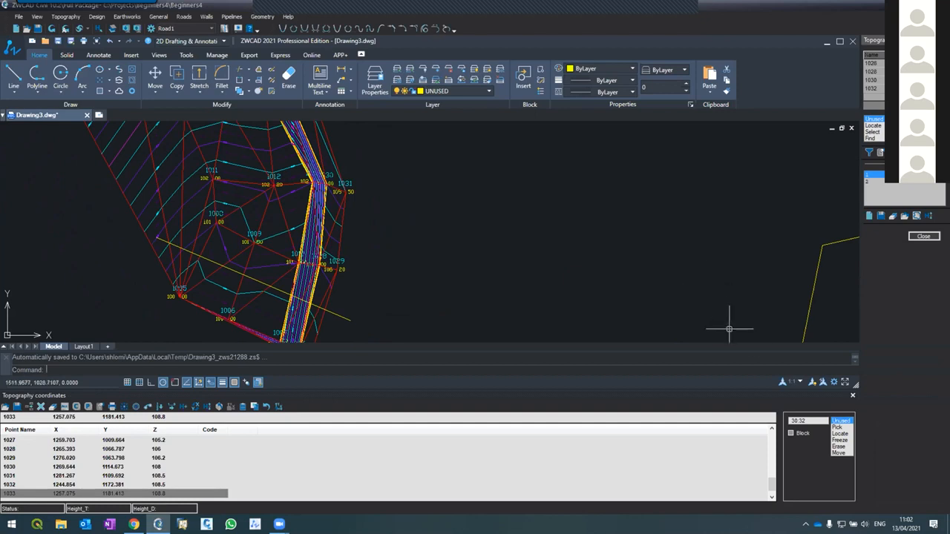
{"action": "scroll", "coordinate": [545, 202], "scroll_direction": "down", "scroll_amount": 2}
{"action": "scroll", "coordinate": [378, 293], "scroll_direction": "up", "scroll_amount": 4}
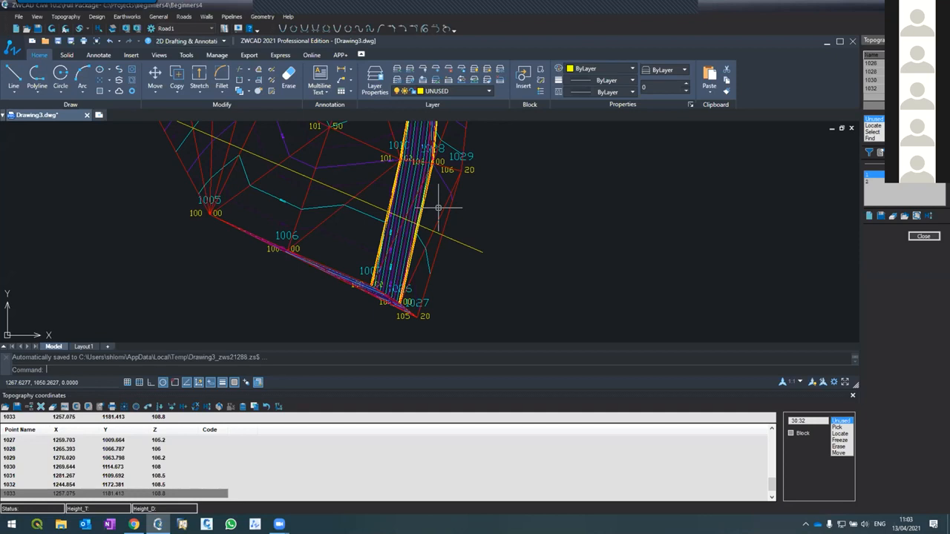
{"action": "key", "text": "XF86AudioRaiseVolume"}
{"action": "key", "text": "XF86AudioRaiseVolume"}
{"action": "key", "text": "XF86AudioRaiseVolume"}
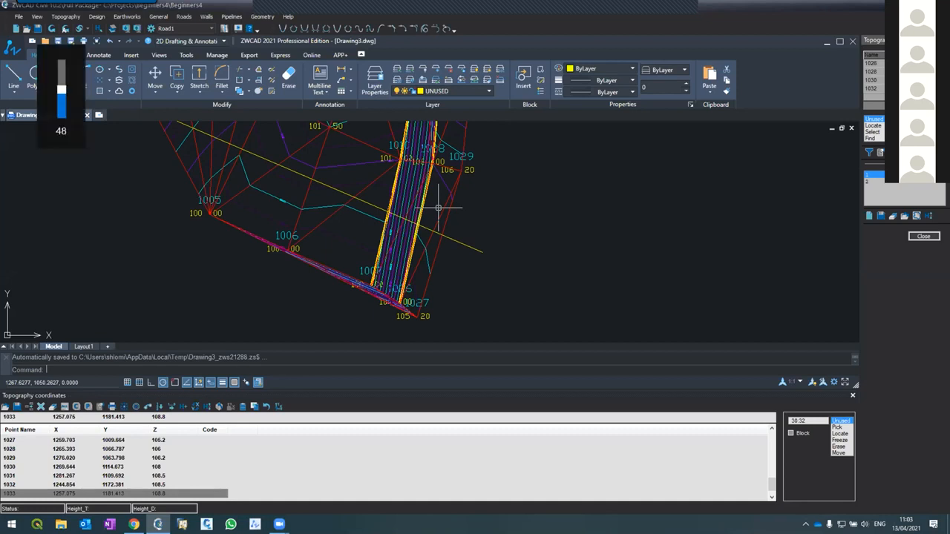
{"action": "key", "text": "XF86AudioRaiseVolume"}
{"action": "key", "text": "XF86AudioRaiseVolume"}
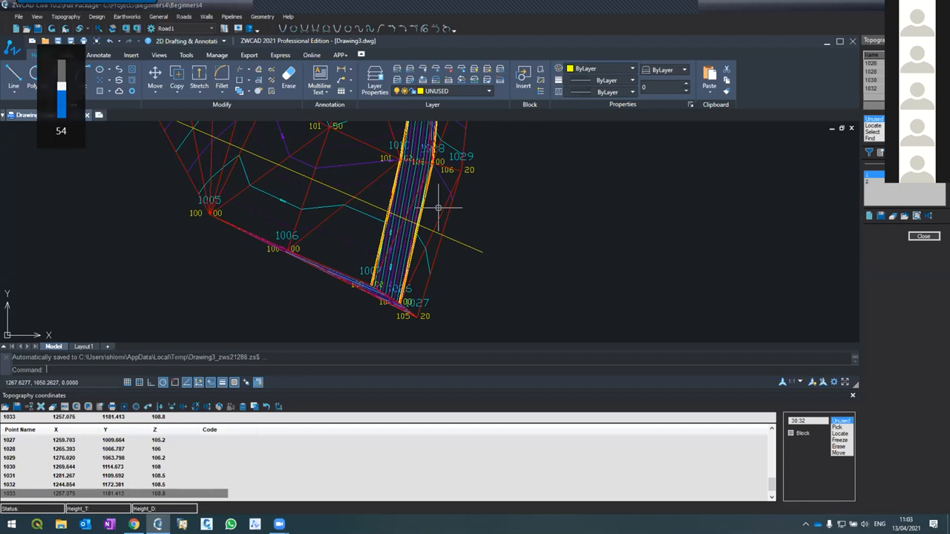
{"action": "scroll", "coordinate": [356, 286], "scroll_direction": "down", "scroll_amount": 2}
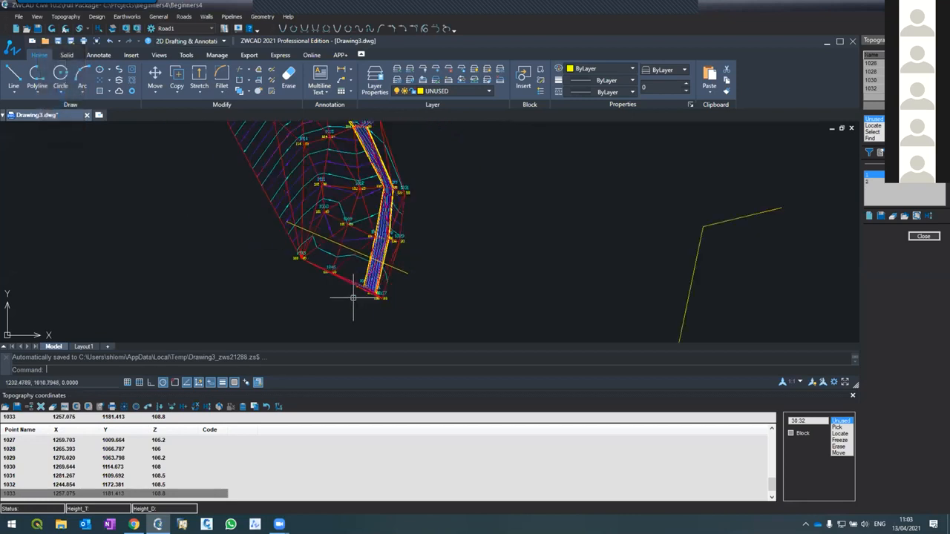
{"action": "scroll", "coordinate": [353, 231], "scroll_direction": "up", "scroll_amount": 2}
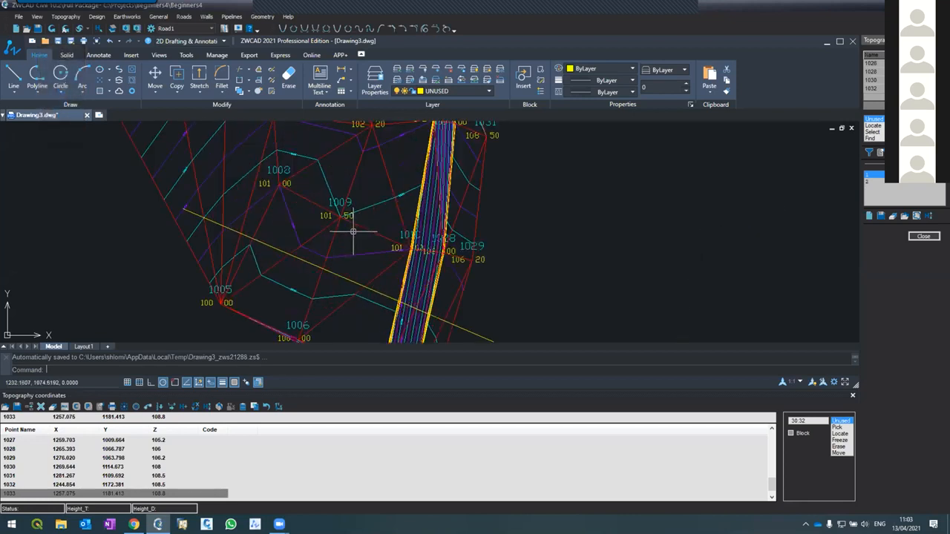
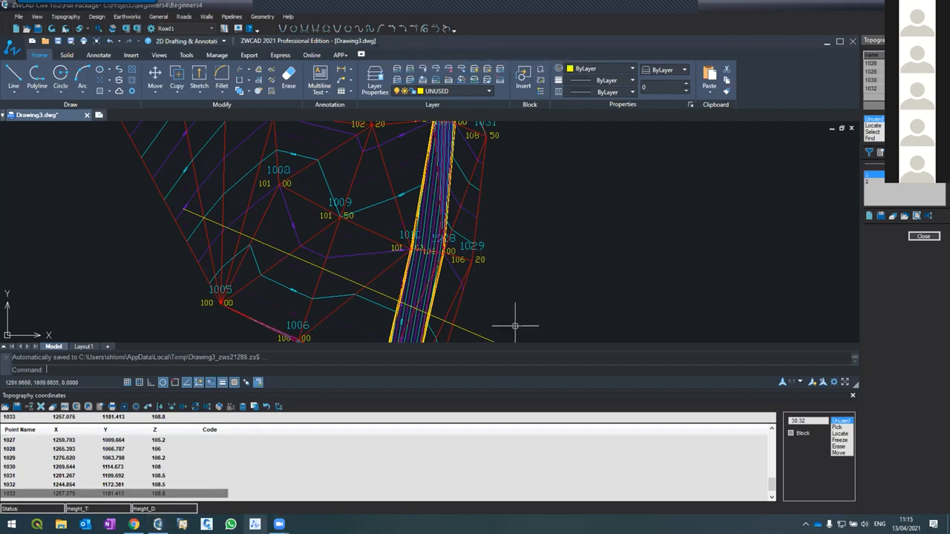
{"action": "mouse_move", "coordinate": [279, 524]}
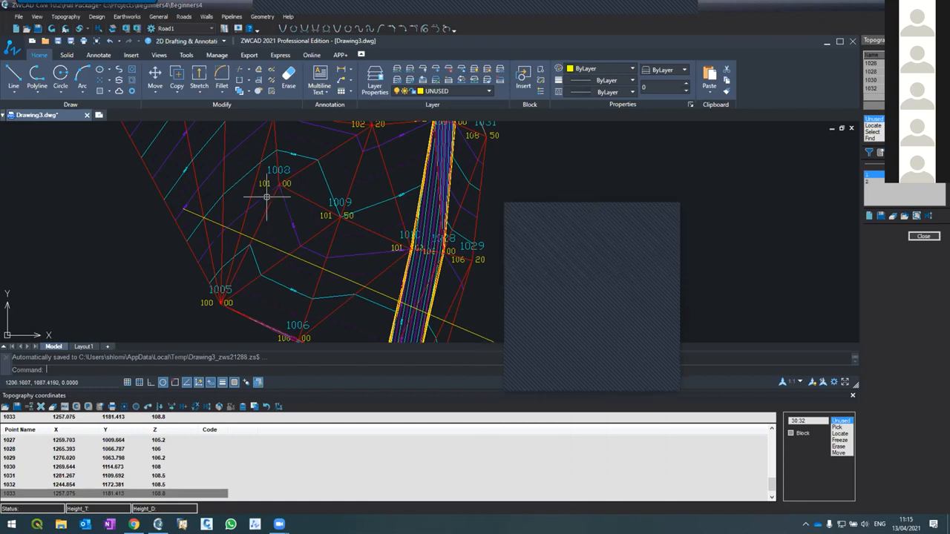
{"action": "scroll", "coordinate": [260, 163], "scroll_direction": "down", "scroll_amount": 5}
{"action": "scroll", "coordinate": [260, 161], "scroll_direction": "up", "scroll_amount": 3}
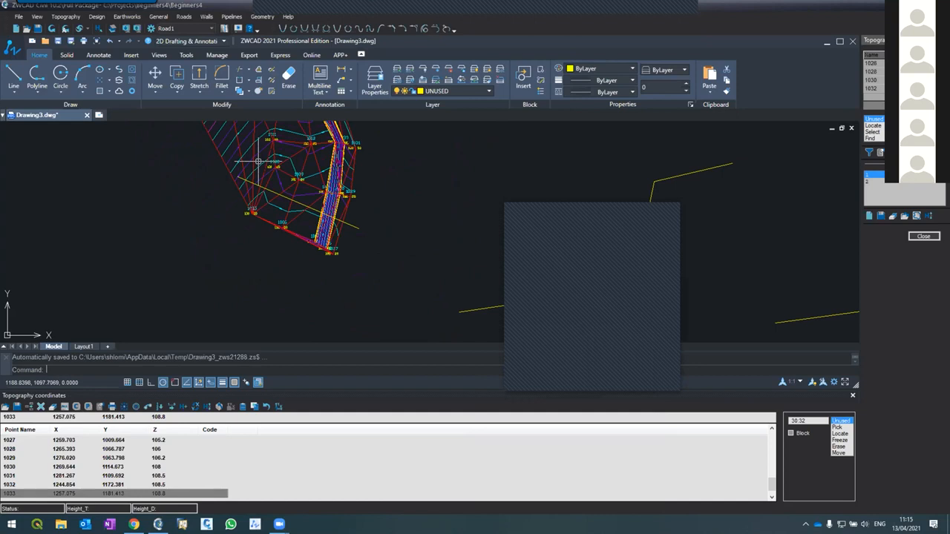
{"action": "scroll", "coordinate": [325, 238], "scroll_direction": "down", "scroll_amount": 2}
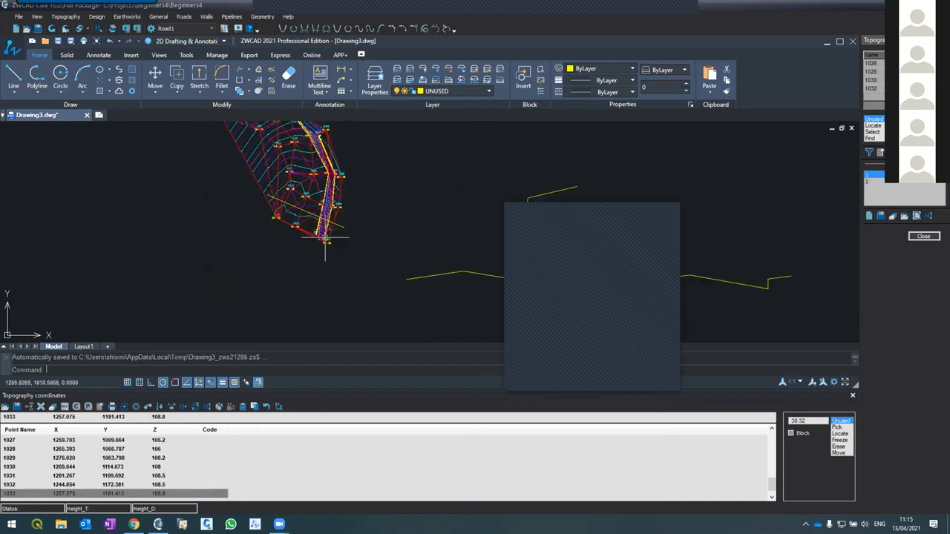
{"action": "scroll", "coordinate": [325, 238], "scroll_direction": "up", "scroll_amount": 4}
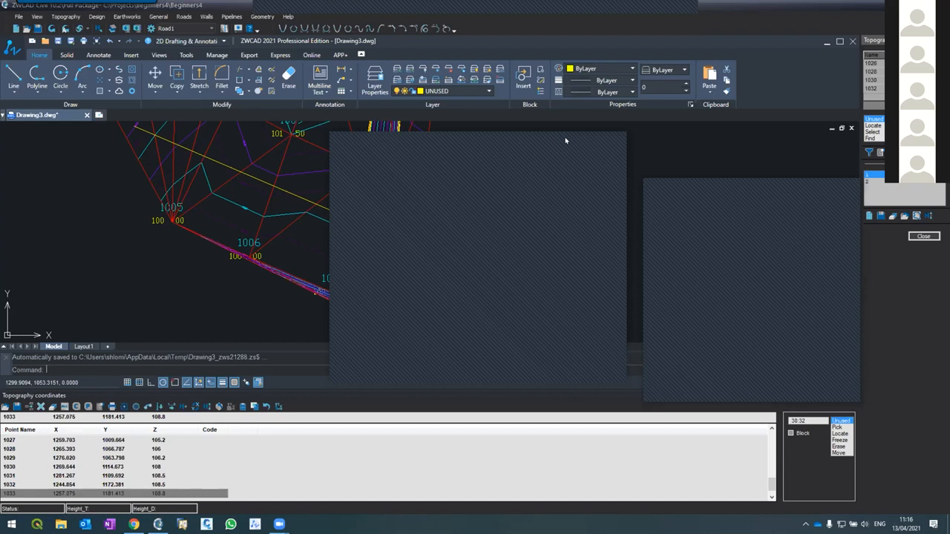
{"action": "scroll", "coordinate": [541, 229], "scroll_direction": "down", "scroll_amount": 5}
{"action": "scroll", "coordinate": [491, 205], "scroll_direction": "up", "scroll_amount": 5}
{"action": "scroll", "coordinate": [483, 205], "scroll_direction": "down", "scroll_amount": 5}
{"action": "scroll", "coordinate": [551, 205], "scroll_direction": "up", "scroll_amount": 4}
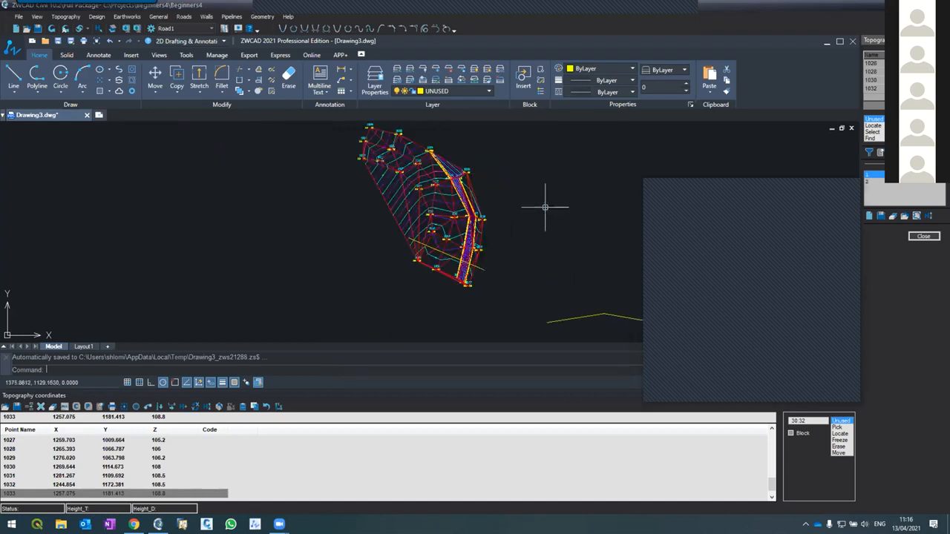
{"action": "scroll", "coordinate": [403, 202], "scroll_direction": "up", "scroll_amount": 2}
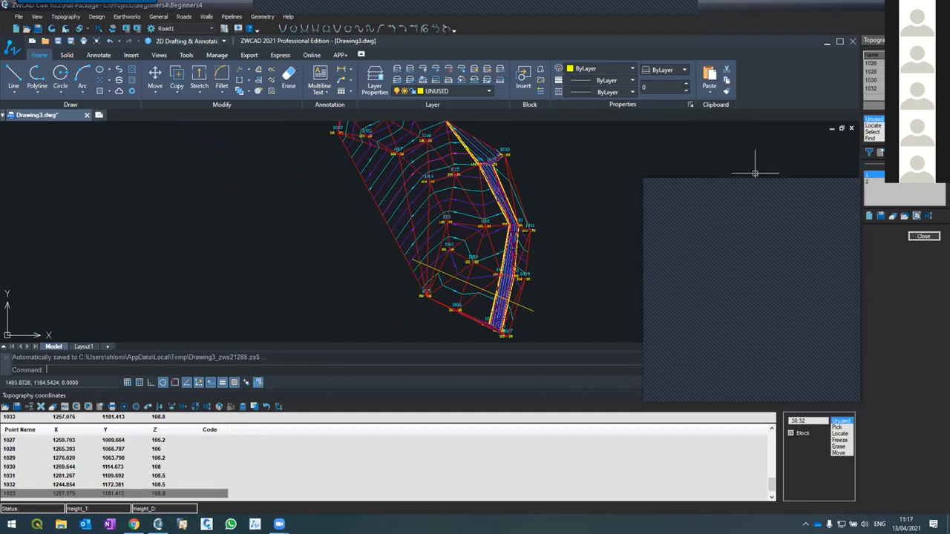
{"action": "left_click_drag", "start_coordinate": [773, 196], "coordinate": [820, 203]}
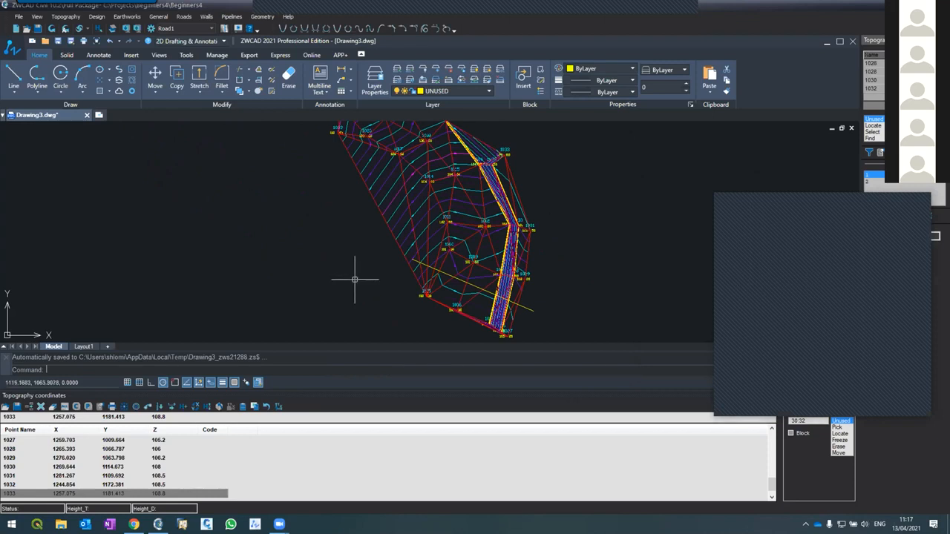
{"action": "scroll", "coordinate": [356, 275], "scroll_direction": "down", "scroll_amount": 2}
{"action": "scroll", "coordinate": [343, 303], "scroll_direction": "up", "scroll_amount": 1}
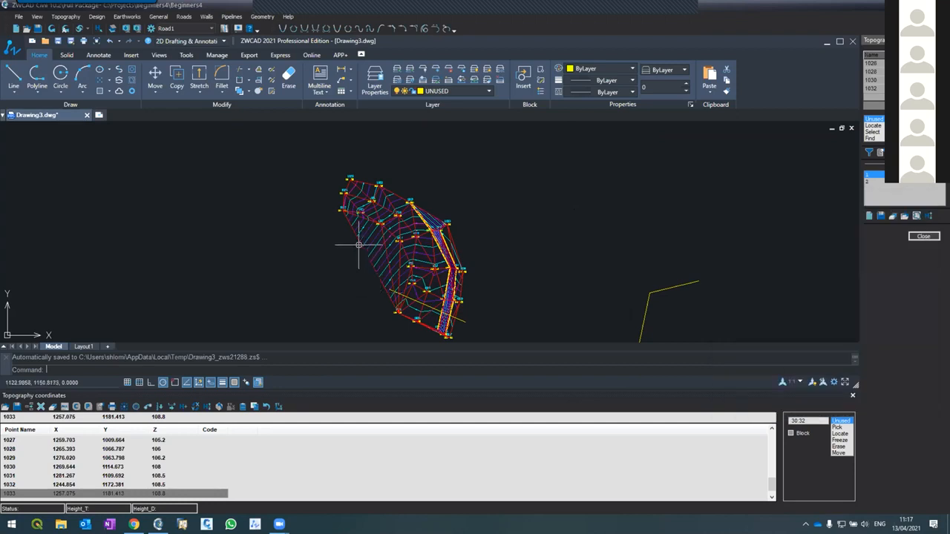
{"action": "scroll", "coordinate": [358, 249], "scroll_direction": "down", "scroll_amount": 5}
{"action": "scroll", "coordinate": [364, 250], "scroll_direction": "up", "scroll_amount": 6}
{"action": "scroll", "coordinate": [366, 245], "scroll_direction": "down", "scroll_amount": 3}
{"action": "scroll", "coordinate": [366, 243], "scroll_direction": "up", "scroll_amount": 2}
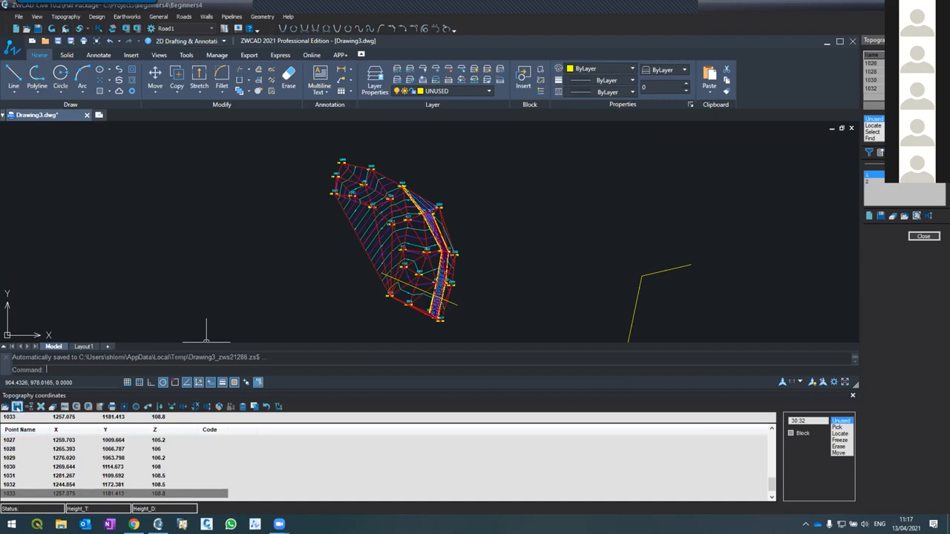
Step: Export the topography coordinates as a text file to the Desktop, naming it "Points for beginners_day2"
{"action": "left_click", "coordinate": [16, 407]}
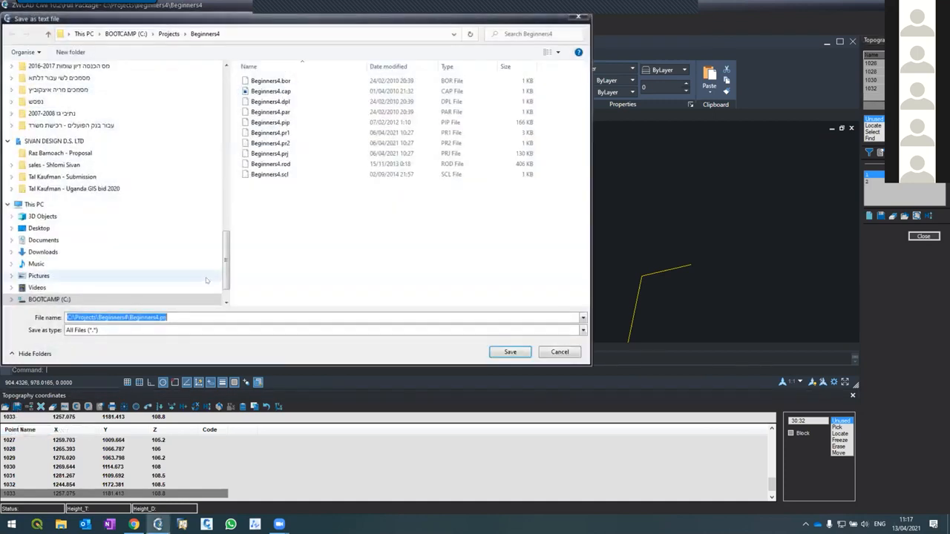
{"action": "left_click", "coordinate": [45, 229]}
{"action": "double_click", "coordinate": [91, 316]}
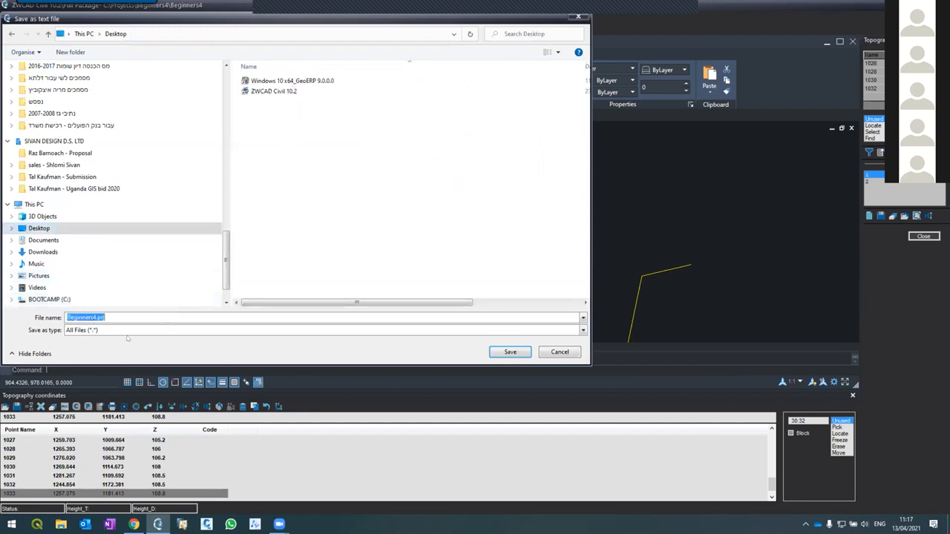
{"action": "type", "text": "Pion"}
{"action": "key", "text": "BackSpace"}
{"action": "key", "text": "BackSpace"}
{"action": "key", "text": "BackSpace"}
{"action": "type", "text": "oints for"}
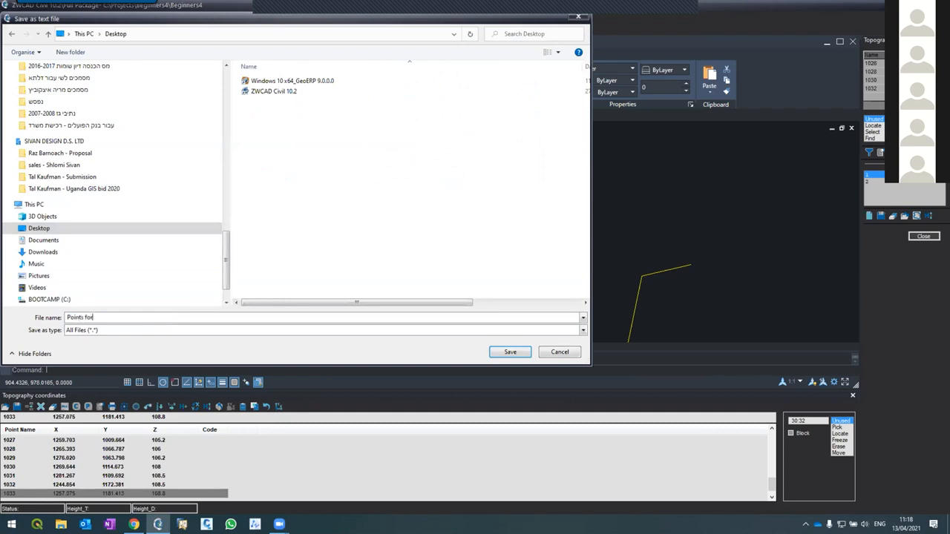
{"action": "type", "text": " beginners_day2"}
Step: Keep the All Files (*.*) type, append the extension .XYZ to the export's file name, and save it
{"action": "left_click", "coordinate": [216, 330]}
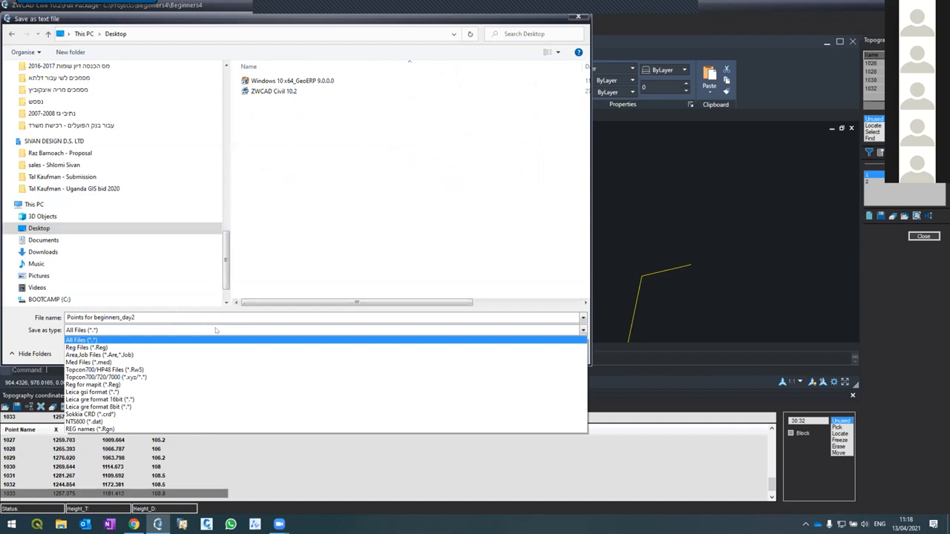
{"action": "left_click", "coordinate": [223, 340]}
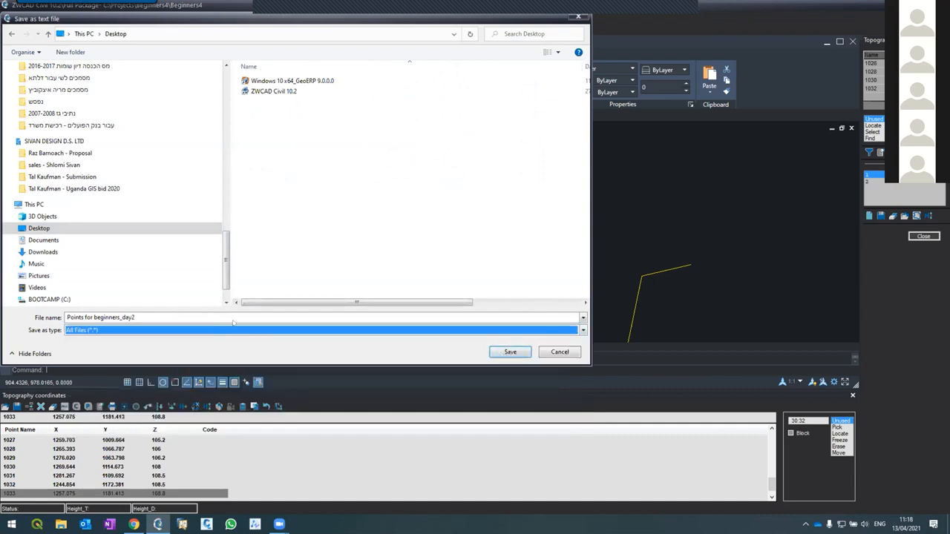
{"action": "key", "text": "shift+Tab"}
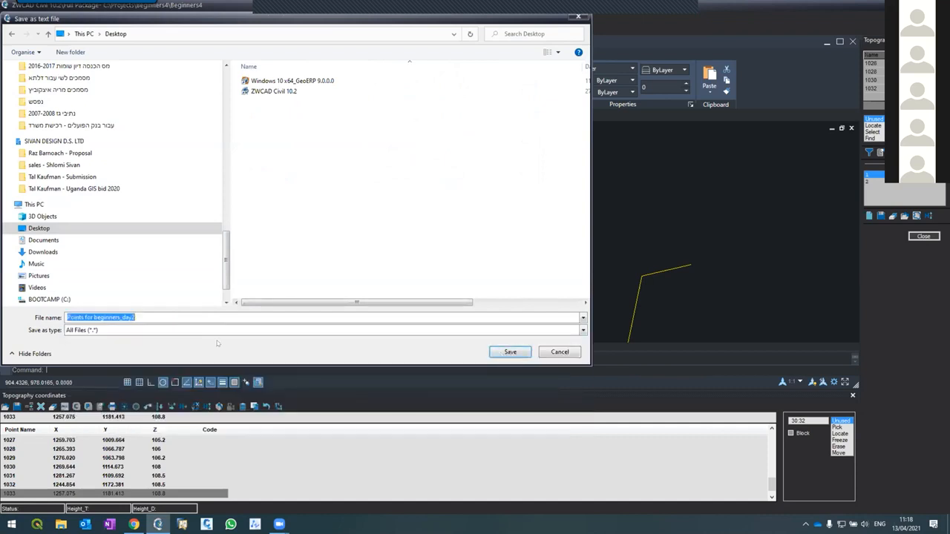
{"action": "key", "text": "End"}
{"action": "type", "text": ".XYZ"}
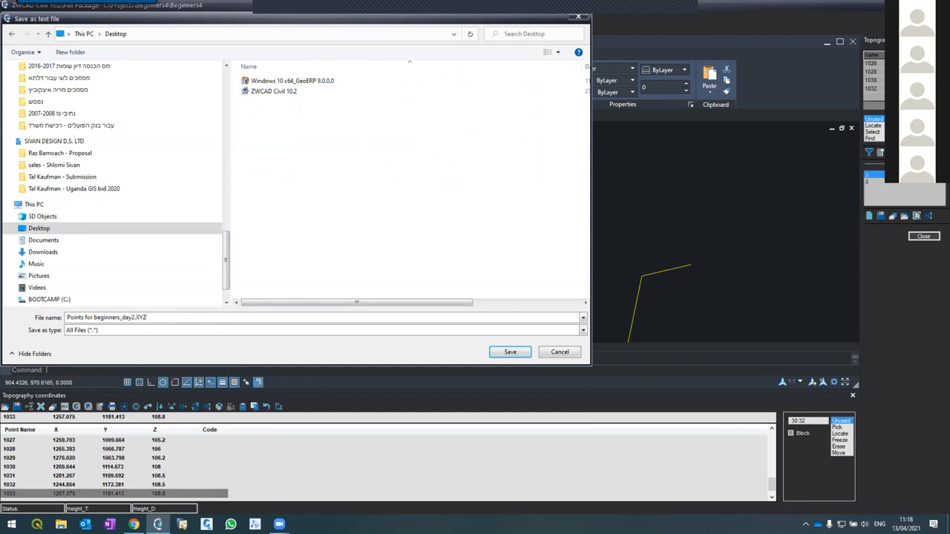
{"action": "key", "text": "Return"}
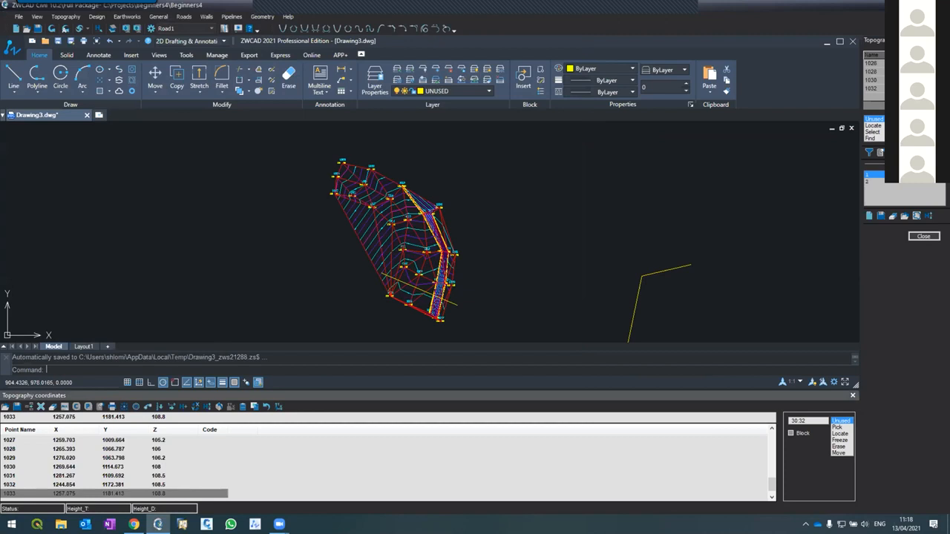
Step: Go to the Windows desktop, place the exported points file in its open middle area, and try opening the file
{"action": "left_click", "coordinate": [158, 524]}
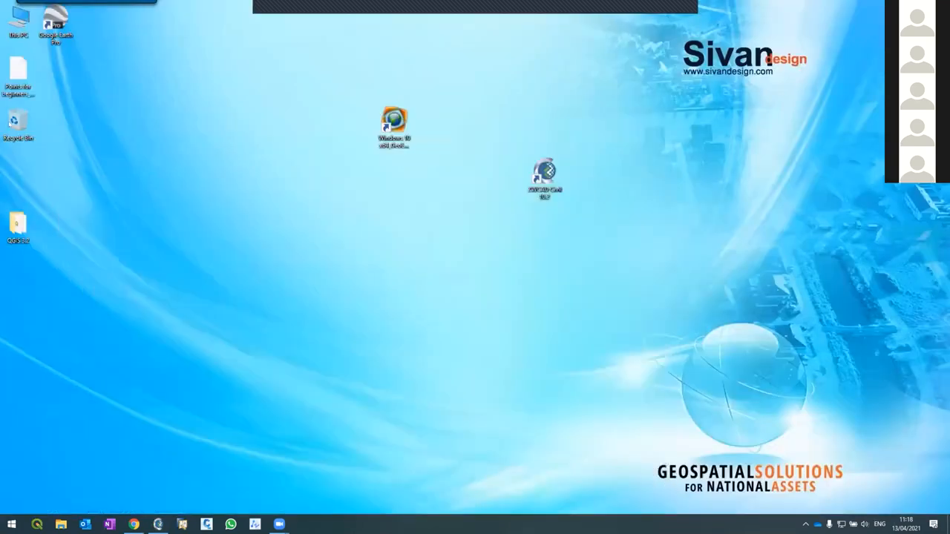
{"action": "left_click_drag", "start_coordinate": [18, 72], "coordinate": [357, 279]}
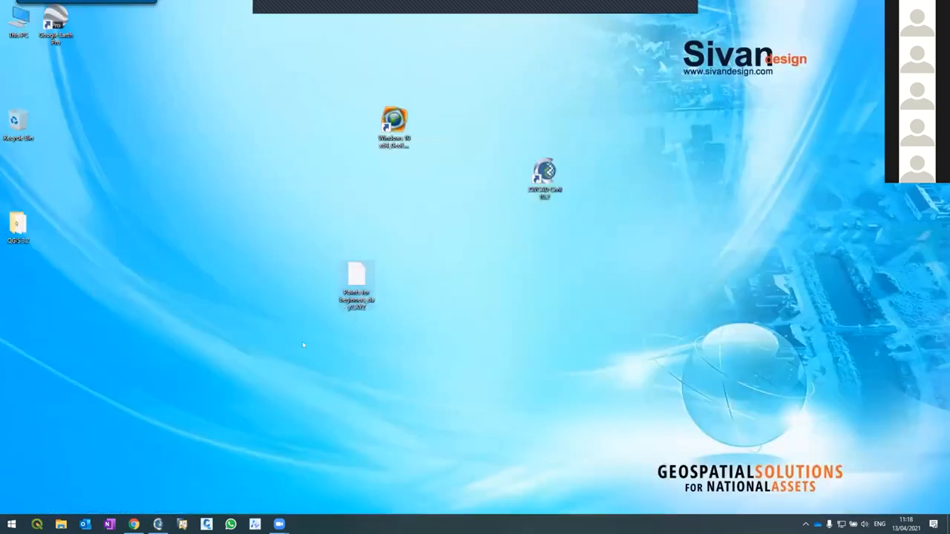
{"action": "double_click", "coordinate": [356, 277]}
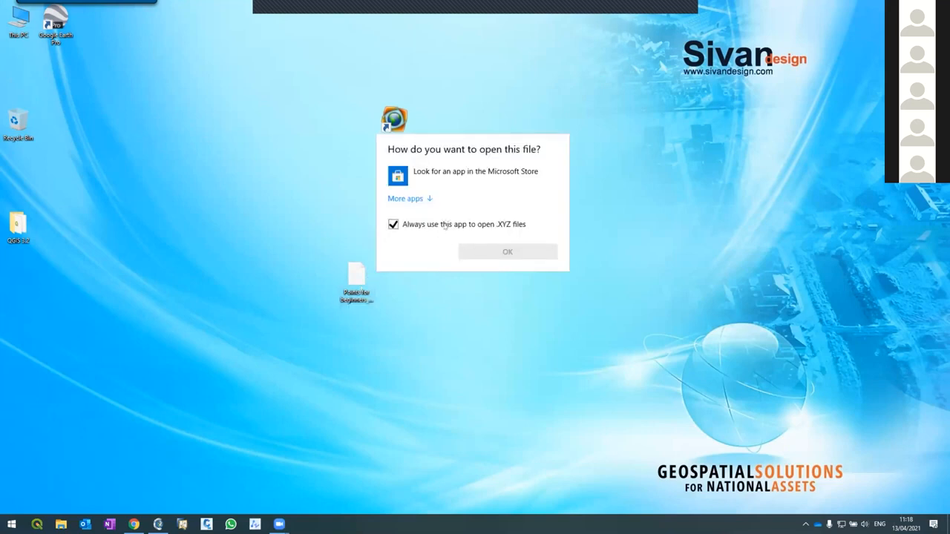
{"action": "left_click", "coordinate": [412, 199]}
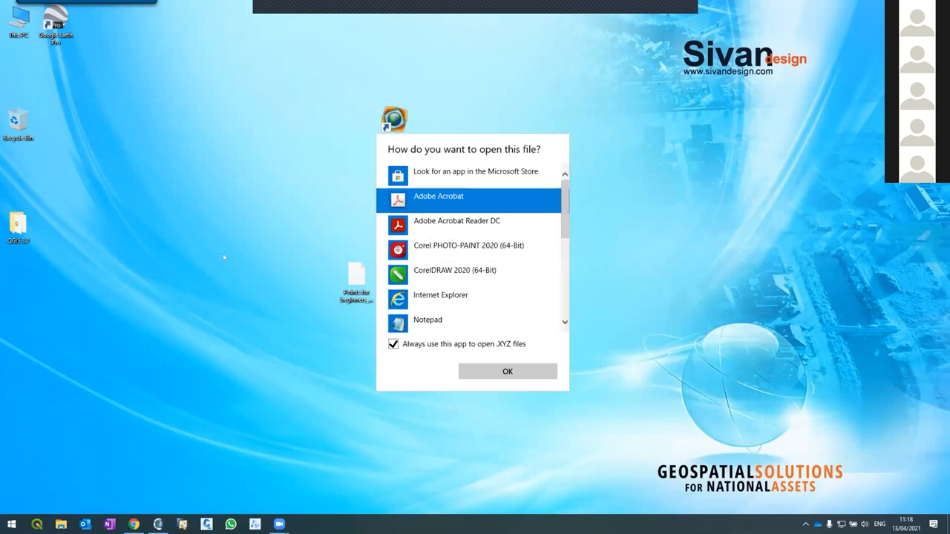
{"action": "left_click", "coordinate": [505, 371]}
Step: Rename the points file's extension to .TXT, making it "Points for beginners_day2.TXT", and accept the extension change
{"action": "right_click", "coordinate": [357, 289]}
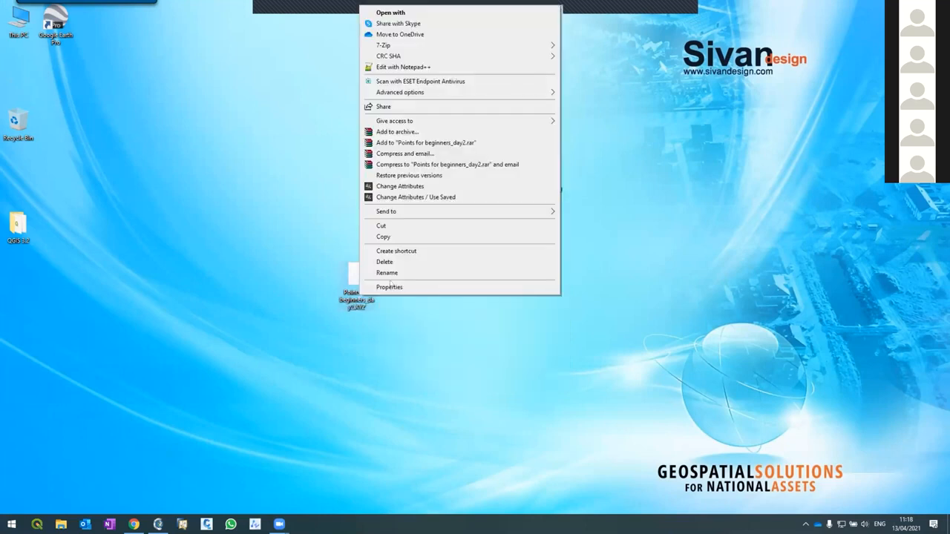
{"action": "left_click", "coordinate": [376, 271]}
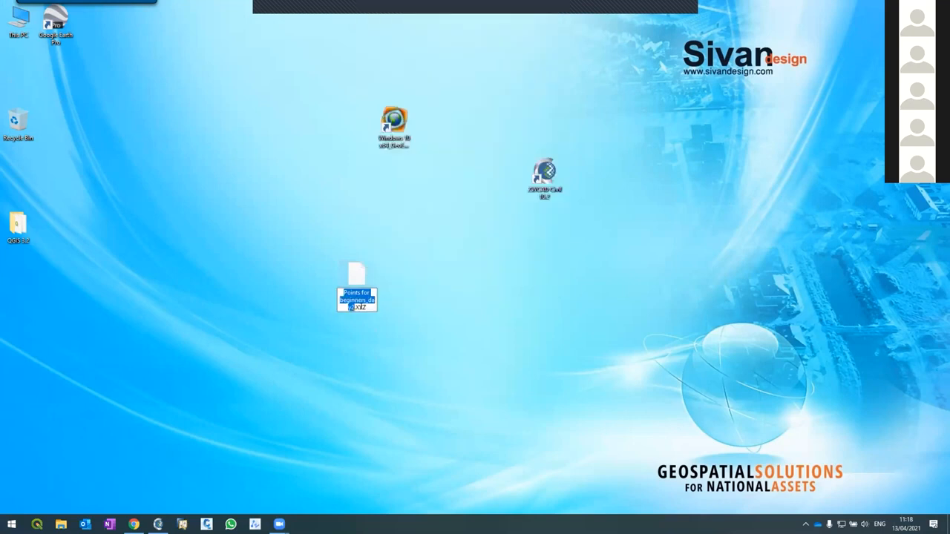
{"action": "key", "text": "End"}
{"action": "key", "text": "BackSpace"}
{"action": "key", "text": "BackSpace"}
{"action": "key", "text": "BackSpace"}
{"action": "key", "text": "BackSpace"}
{"action": "type", "text": ".TXT"}
{"action": "key", "text": "Return"}
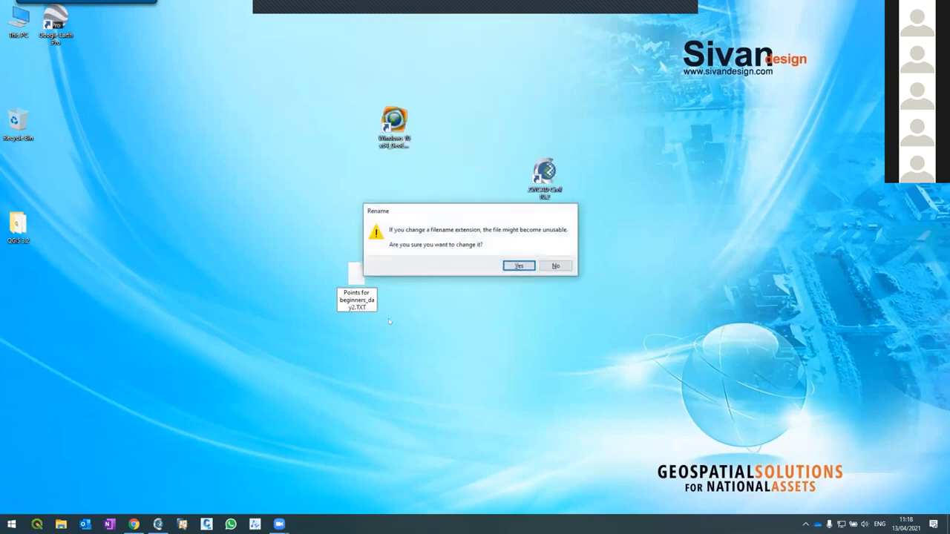
{"action": "key", "text": "Return"}
Step: Open the points text file in Notepad, review its point names and coordinates, and close it
{"action": "key", "text": "Return"}
{"action": "scroll", "coordinate": [354, 263], "scroll_direction": "down", "scroll_amount": 2}
{"action": "scroll", "coordinate": [354, 265], "scroll_direction": "up", "scroll_amount": 3}
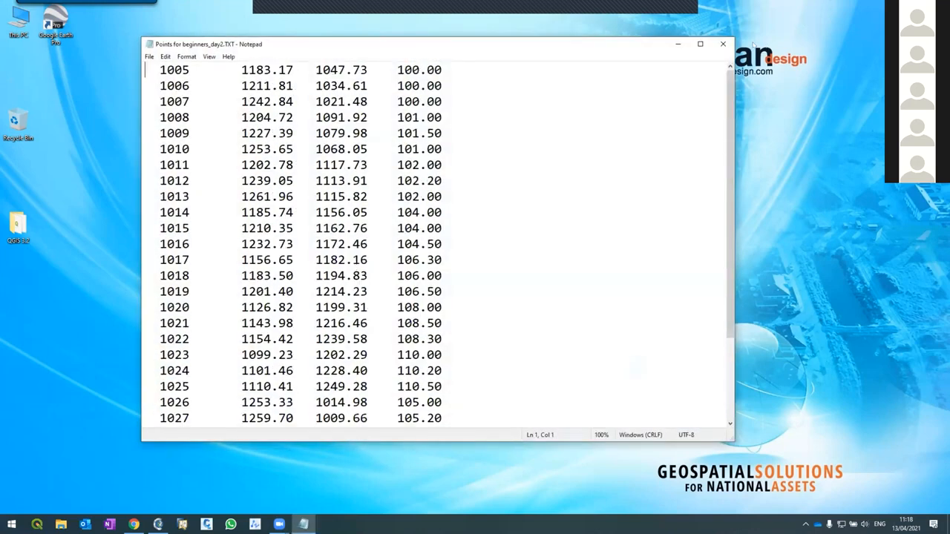
{"action": "left_click", "coordinate": [722, 43]}
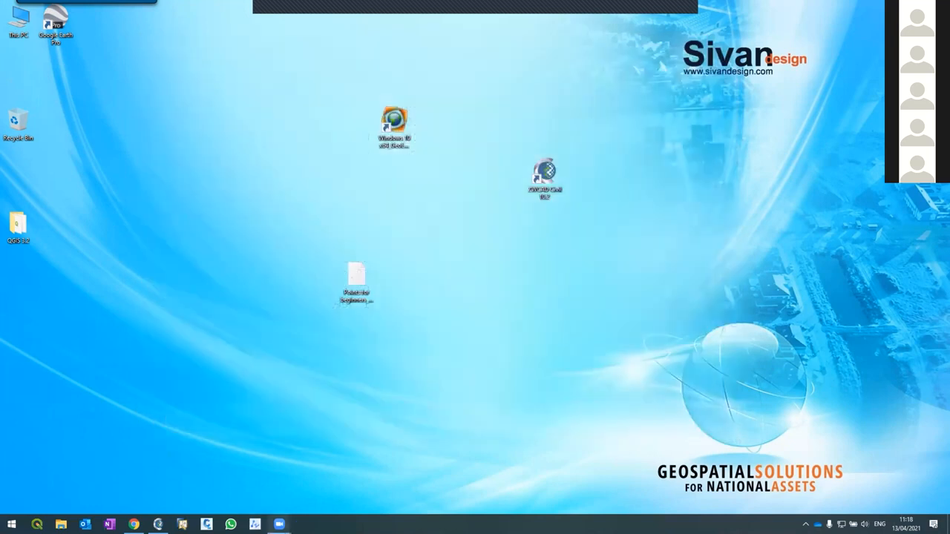
Step: Switch to the Zoom meeting, enlarge its side window, and share the points text file from the desktop
{"action": "mouse_move", "coordinate": [279, 525]}
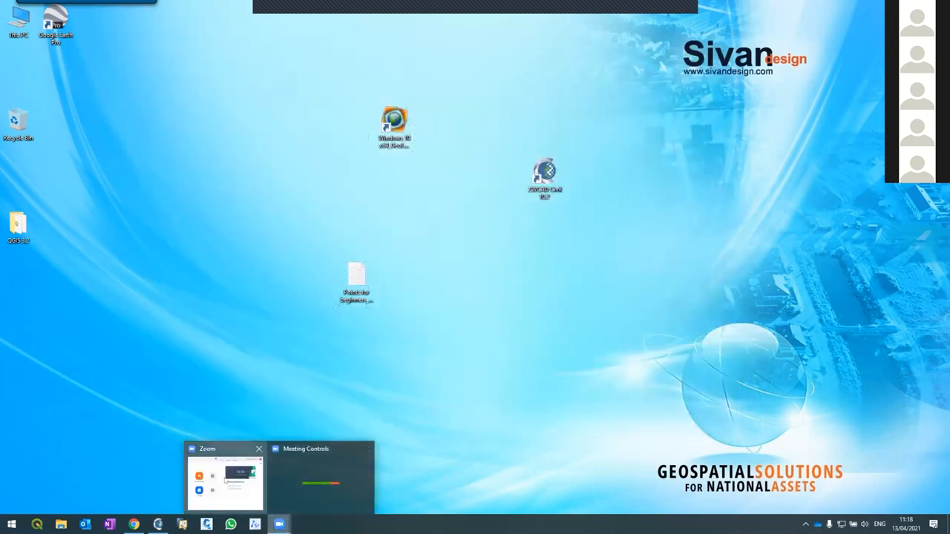
{"action": "left_click", "coordinate": [225, 479]}
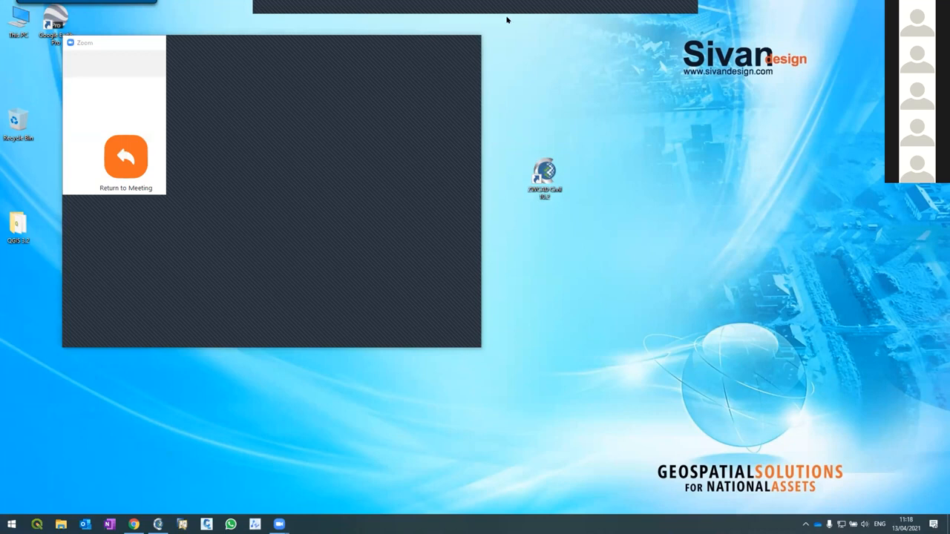
{"action": "left_click", "coordinate": [674, 8]}
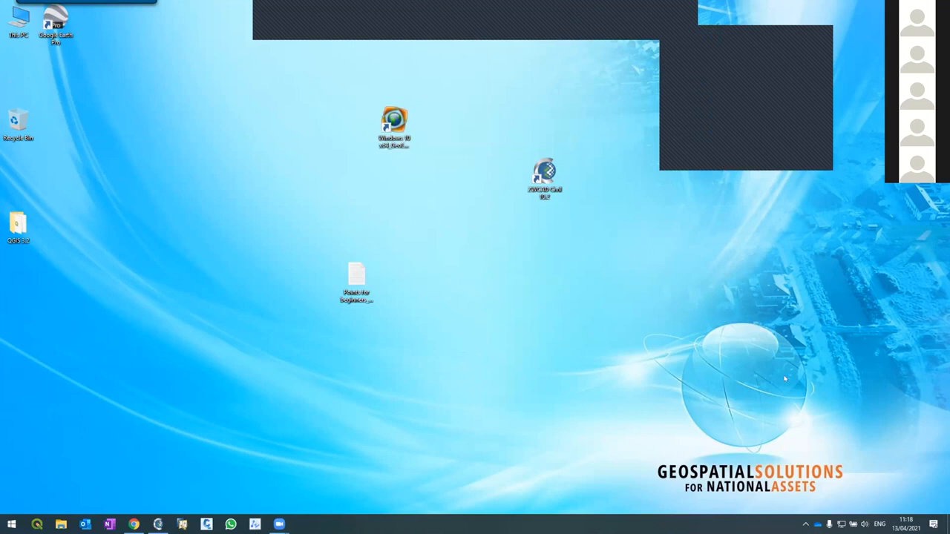
{"action": "left_click", "coordinate": [713, 36]}
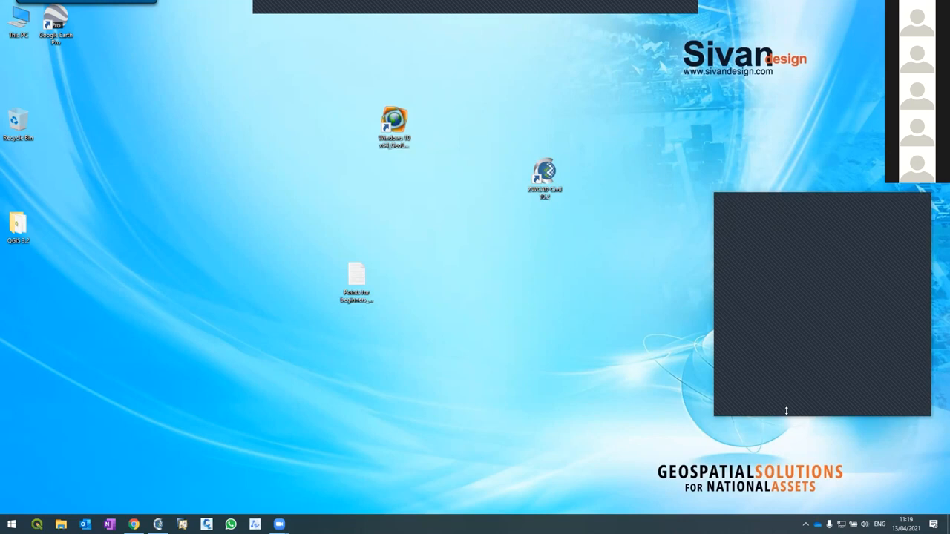
{"action": "left_click_drag", "start_coordinate": [786, 411], "coordinate": [786, 469]}
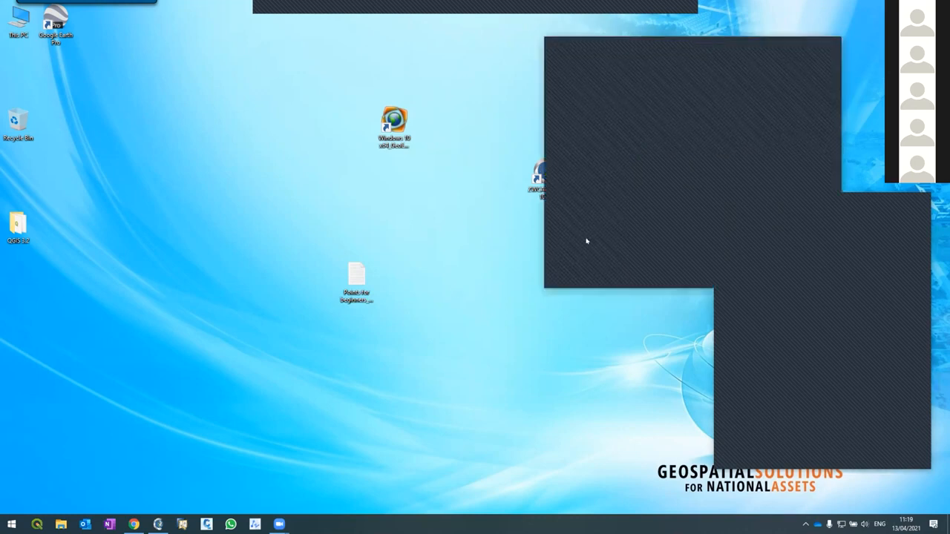
{"action": "left_click_drag", "start_coordinate": [350, 281], "coordinate": [598, 269]}
Step: Return to ZWCAD Civil, start a new project, and save the changes to the Beginners4 project
{"action": "left_click", "coordinate": [157, 525]}
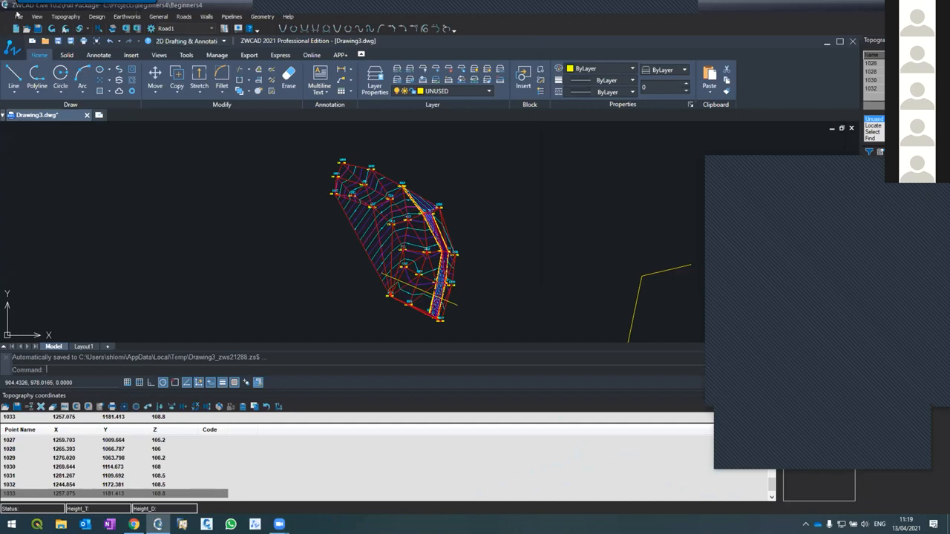
{"action": "left_click", "coordinate": [17, 16]}
{"action": "left_click", "coordinate": [41, 26]}
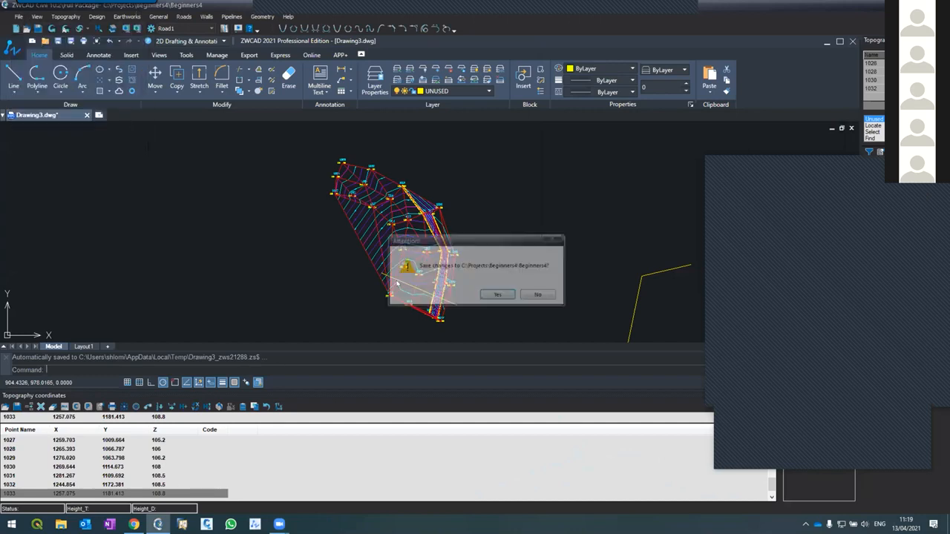
{"action": "left_click", "coordinate": [496, 295]}
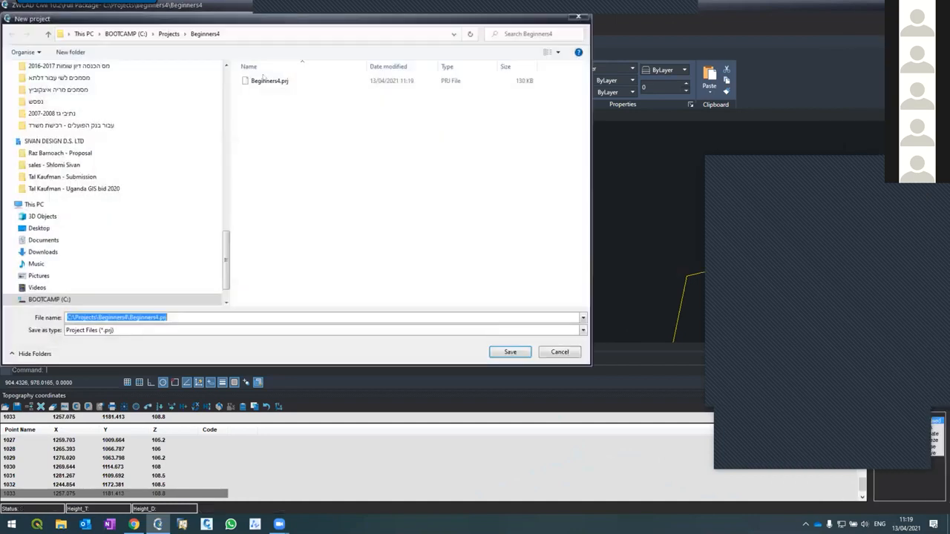
Step: Create a folder named "Begineers5" inside the Projects folder and open it as the new project's location
{"action": "left_click", "coordinate": [171, 34]}
{"action": "left_click", "coordinate": [70, 52]}
{"action": "type", "text": "B"}
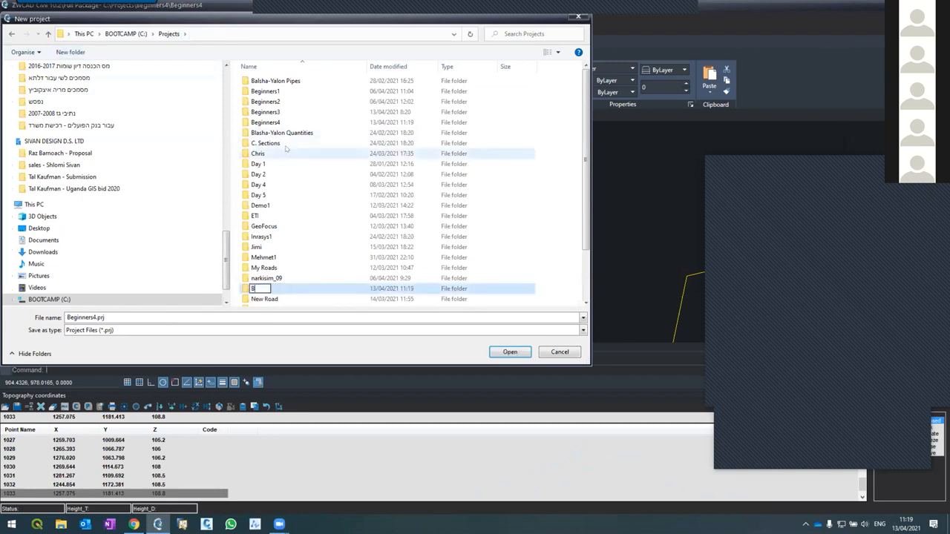
{"action": "type", "text": "igi"}
{"action": "key", "text": "BackSpace"}
{"action": "key", "text": "BackSpace"}
{"action": "key", "text": "BackSpace"}
{"action": "key", "text": "BackSpace"}
{"action": "type", "text": "Begineers5"}
{"action": "key", "text": "Return"}
{"action": "key", "text": "Return"}
Step: Name the new project "Beginners5" and save it in the Begineers5 folder
{"action": "left_click", "coordinate": [226, 314]}
{"action": "type", "text": "Beginners5"}
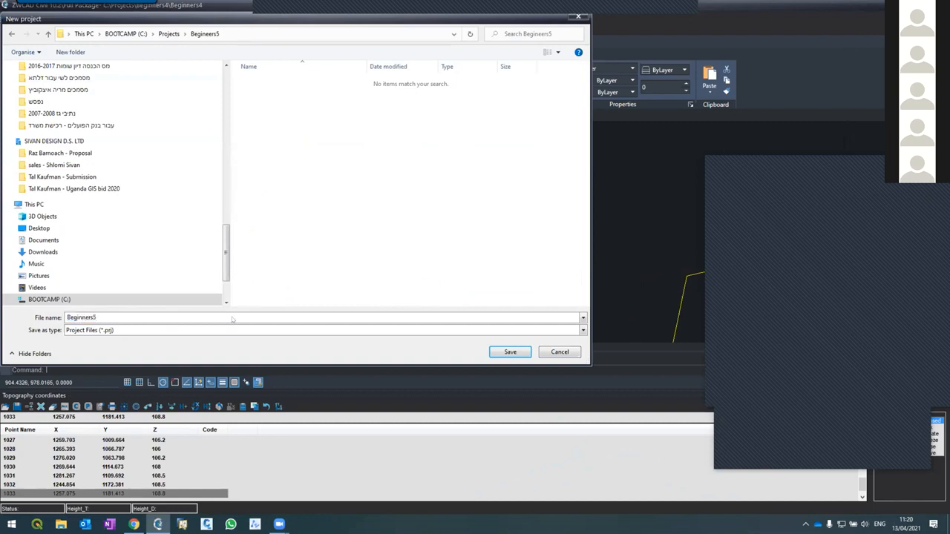
{"action": "key", "text": "Return"}
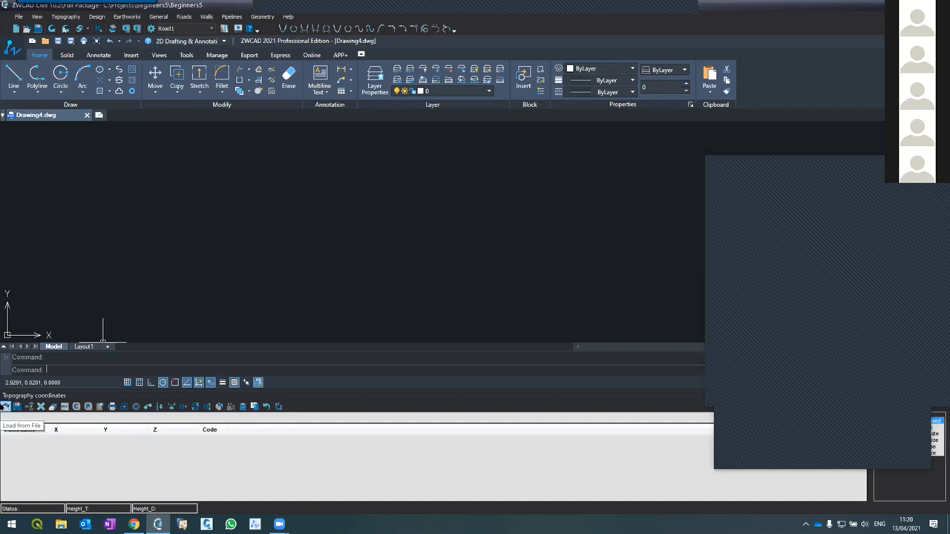
Step: Load the points text file from the desktop into the topography coordinates table and select the row of point 1009
{"action": "left_click", "coordinate": [5, 406]}
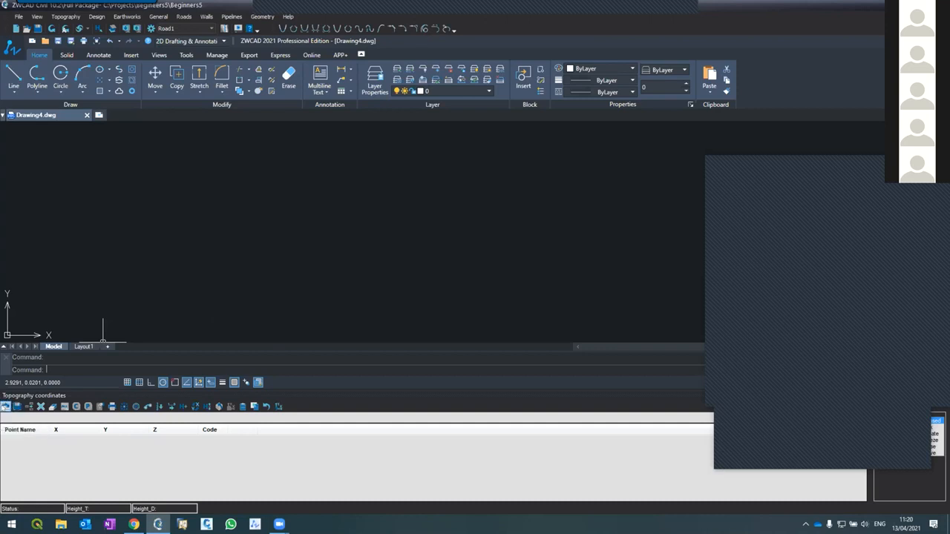
{"action": "left_click", "coordinate": [5, 406]}
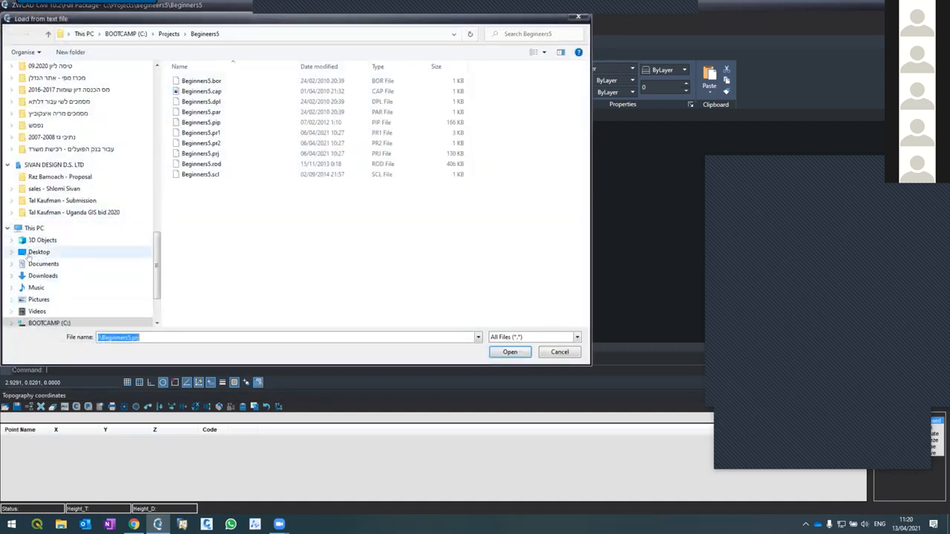
{"action": "left_click", "coordinate": [32, 251]}
{"action": "double_click", "coordinate": [207, 80]}
{"action": "left_click", "coordinate": [79, 466]}
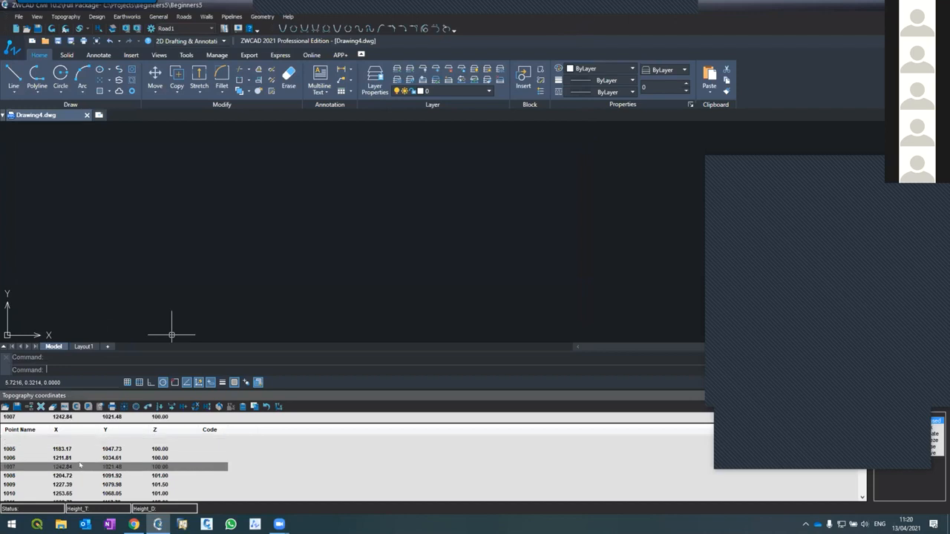
{"action": "left_click", "coordinate": [81, 485]}
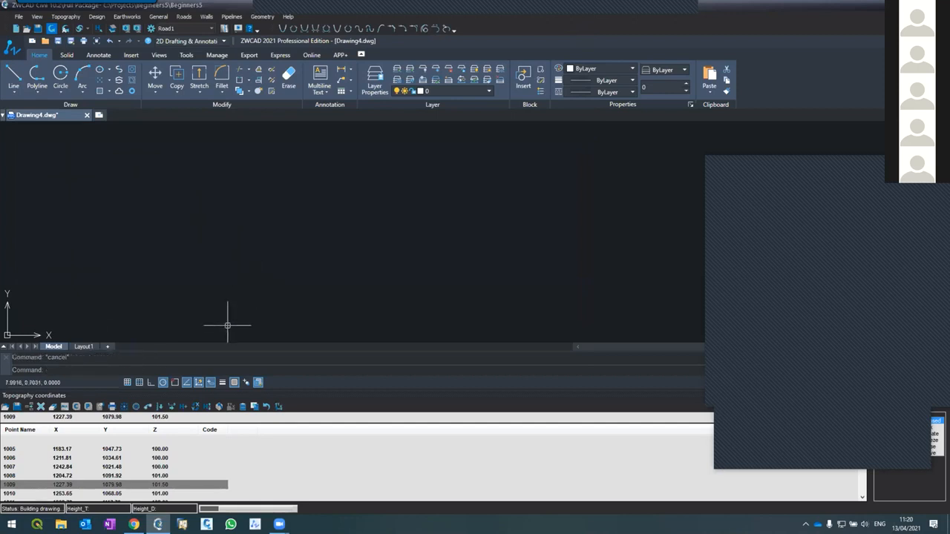
Step: Rebuild the drawing to plot the imported terrain points in the model
{"action": "scroll", "coordinate": [199, 213], "scroll_direction": "down", "scroll_amount": 5}
{"action": "scroll", "coordinate": [280, 189], "scroll_direction": "up", "scroll_amount": 7}
{"action": "scroll", "coordinate": [275, 174], "scroll_direction": "down", "scroll_amount": 5}
{"action": "scroll", "coordinate": [286, 189], "scroll_direction": "up", "scroll_amount": 5}
{"action": "scroll", "coordinate": [300, 185], "scroll_direction": "down", "scroll_amount": 5}
{"action": "scroll", "coordinate": [289, 158], "scroll_direction": "up", "scroll_amount": 2}
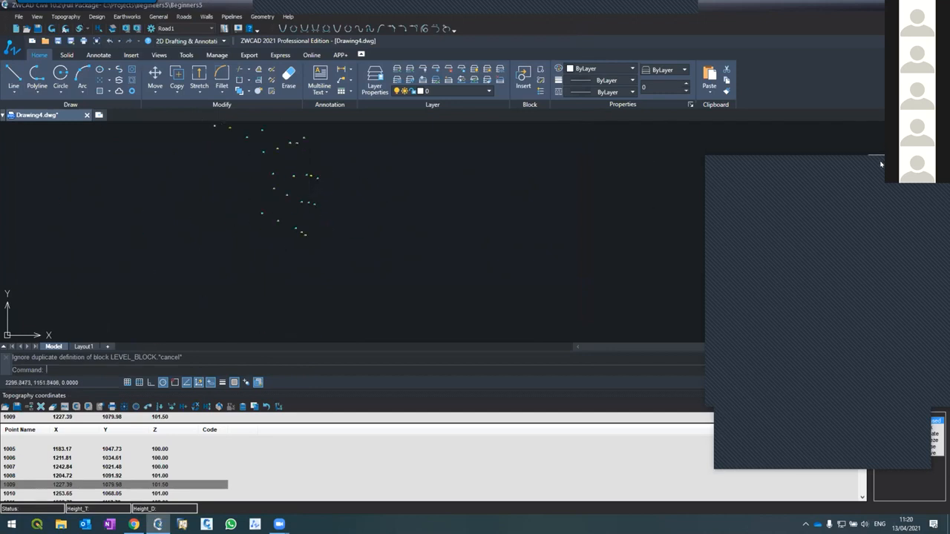
Step: Generate the topography contours from the imported points with the existing contour settings
{"action": "mouse_move", "coordinate": [66, 19]}
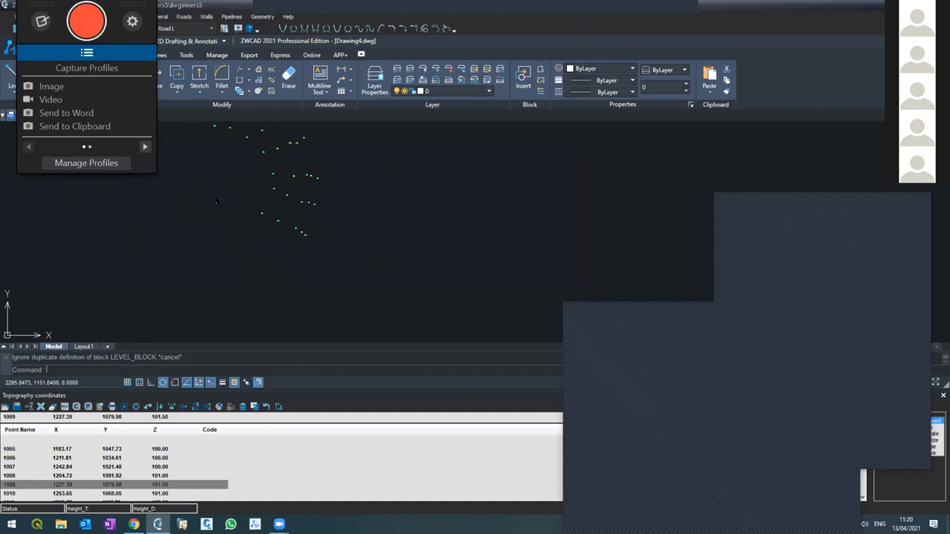
{"action": "left_click", "coordinate": [65, 17]}
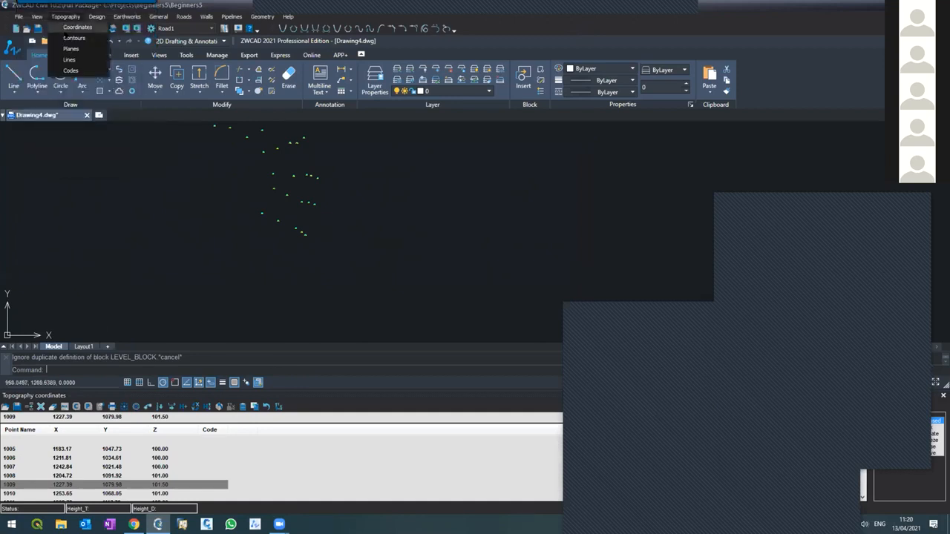
{"action": "left_click", "coordinate": [70, 38]}
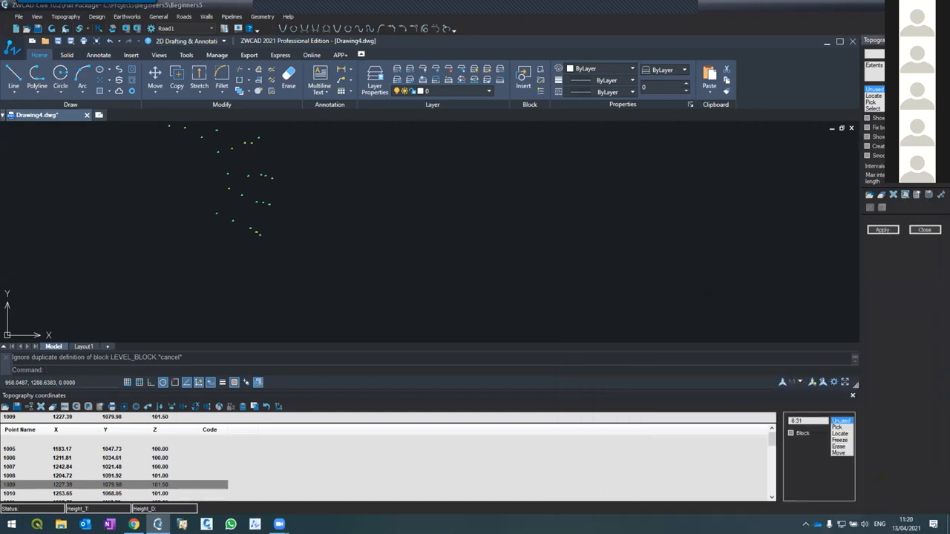
{"action": "left_click", "coordinate": [882, 229]}
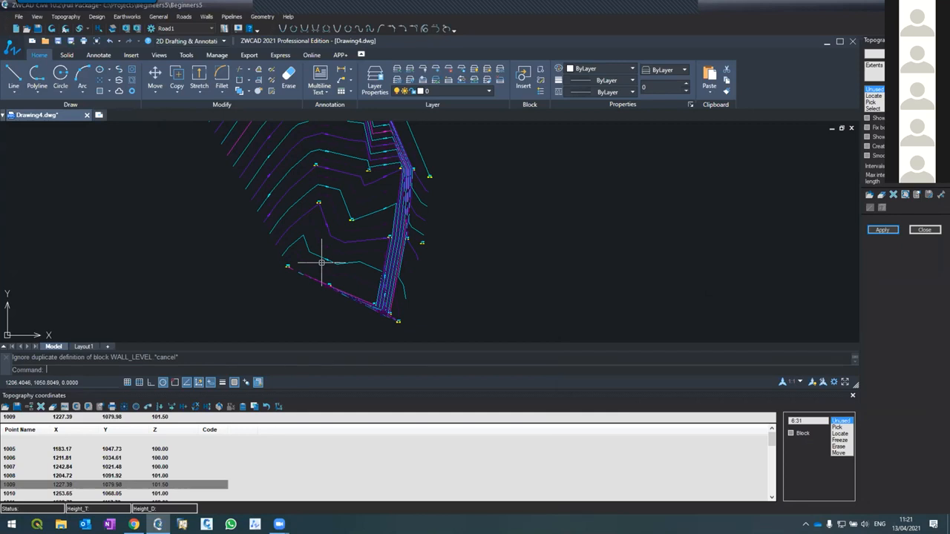
{"action": "scroll", "coordinate": [322, 262], "scroll_direction": "up", "scroll_amount": 2}
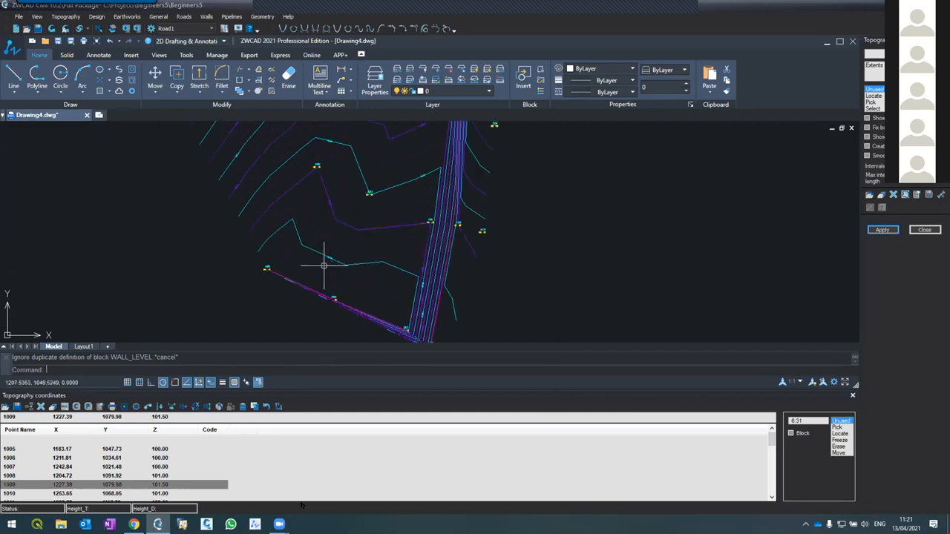
Step: Switch to the Zoom meeting, share the points text file from the desktop again, and return to ZWCAD Civil
{"action": "mouse_move", "coordinate": [279, 524]}
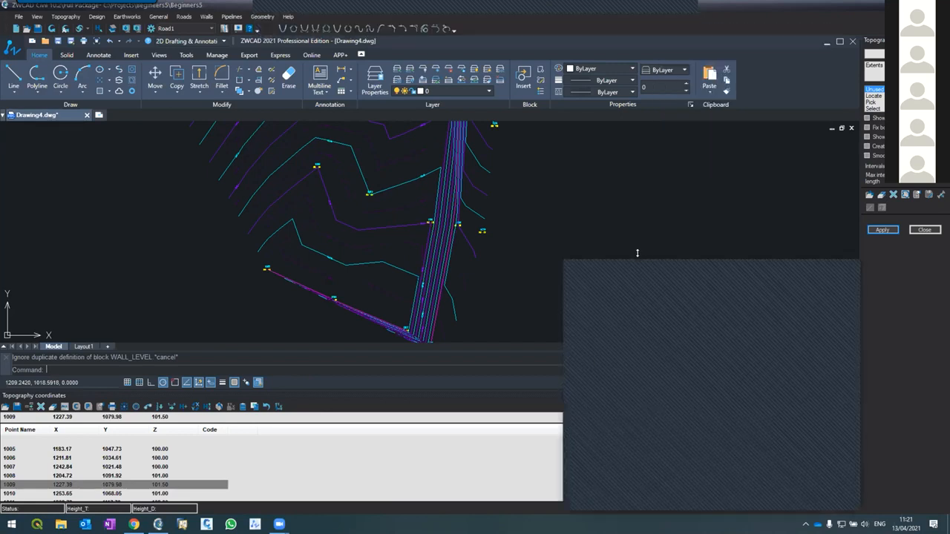
{"action": "left_click_drag", "start_coordinate": [637, 260], "coordinate": [676, 194]}
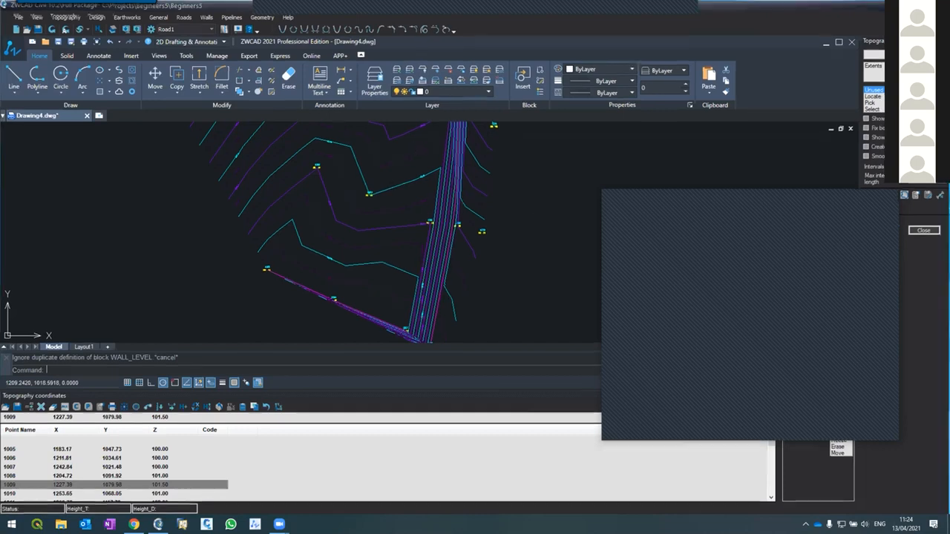
{"action": "key", "text": "super+d"}
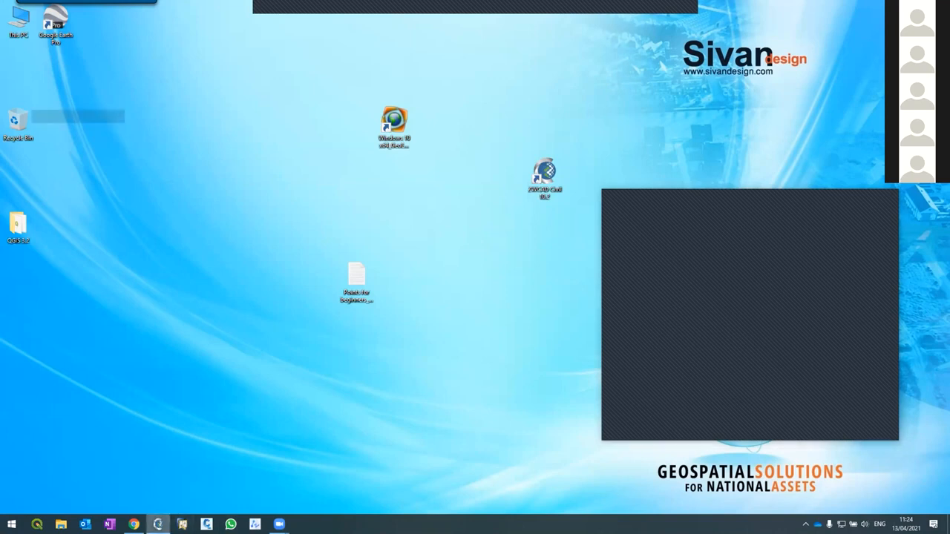
{"action": "left_click", "coordinate": [157, 524]}
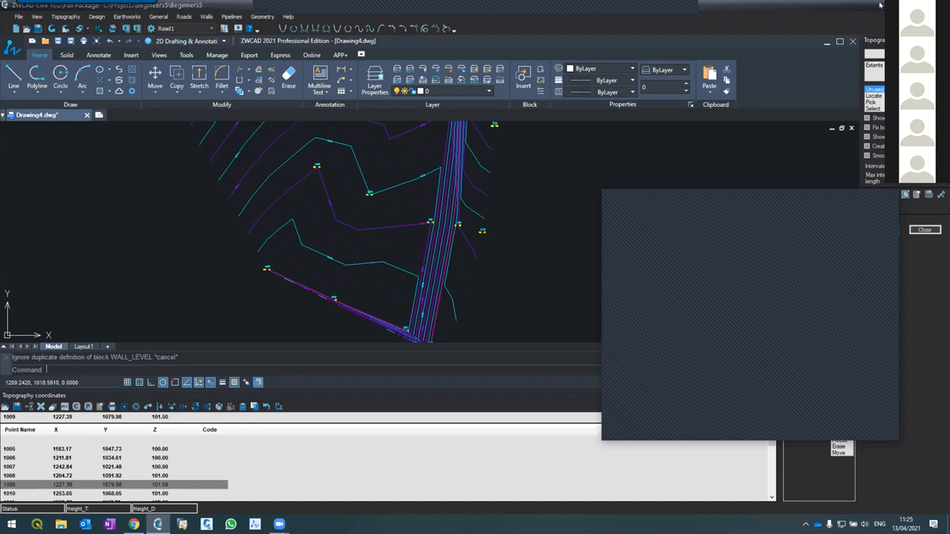
{"action": "left_click", "coordinate": [157, 524]}
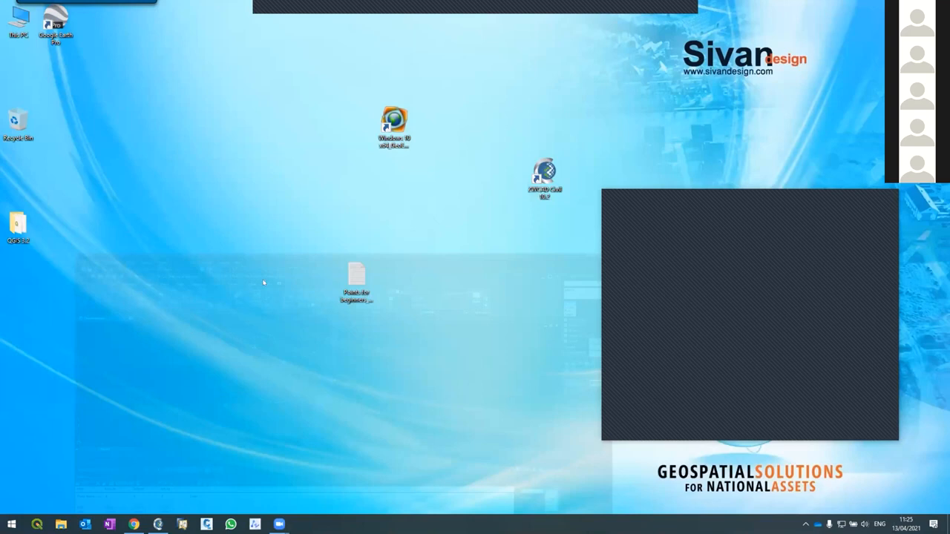
{"action": "left_click_drag", "start_coordinate": [345, 291], "coordinate": [638, 410]}
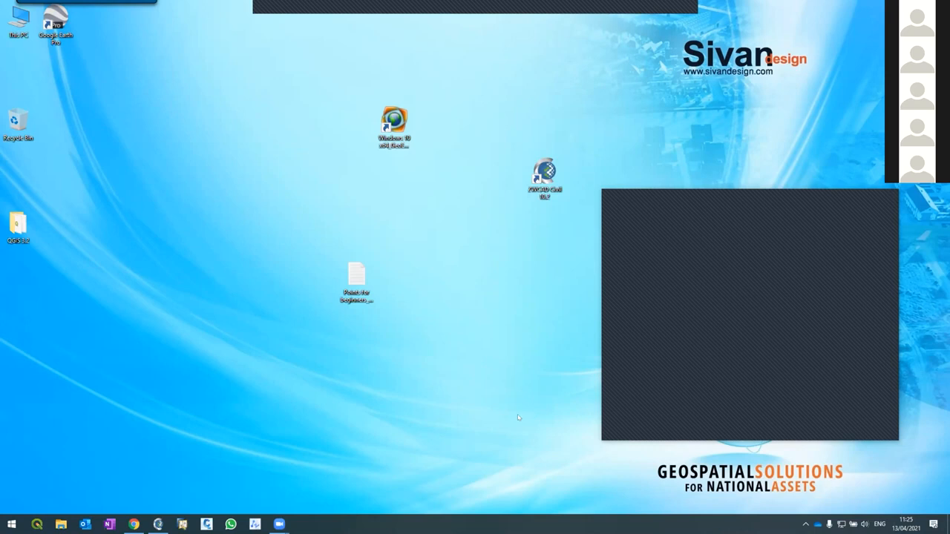
{"action": "mouse_move", "coordinate": [279, 524]}
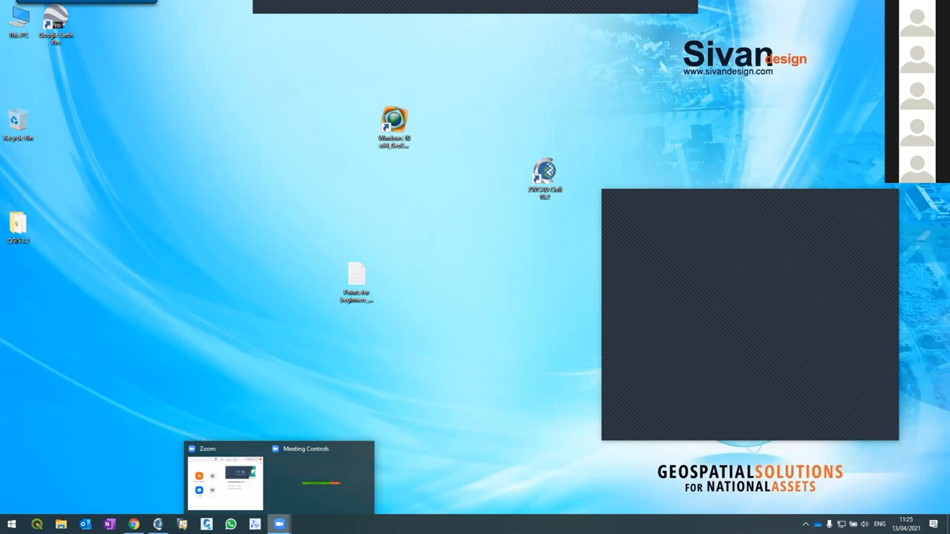
{"action": "left_click", "coordinate": [157, 524]}
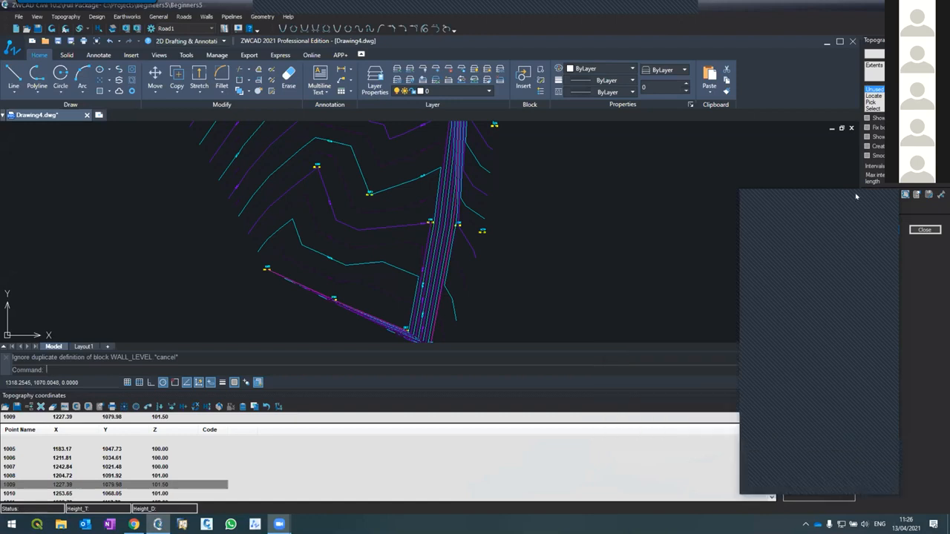
Step: Examine the contours across the terrain and where they bunch together along the wall
{"action": "scroll", "coordinate": [430, 252], "scroll_direction": "down", "scroll_amount": 5}
{"action": "scroll", "coordinate": [417, 194], "scroll_direction": "up", "scroll_amount": 4}
{"action": "scroll", "coordinate": [438, 234], "scroll_direction": "down", "scroll_amount": 4}
{"action": "scroll", "coordinate": [446, 237], "scroll_direction": "up", "scroll_amount": 2}
{"action": "scroll", "coordinate": [441, 238], "scroll_direction": "down", "scroll_amount": 2}
{"action": "scroll", "coordinate": [427, 202], "scroll_direction": "up", "scroll_amount": 1}
{"action": "scroll", "coordinate": [427, 202], "scroll_direction": "up", "scroll_amount": 3}
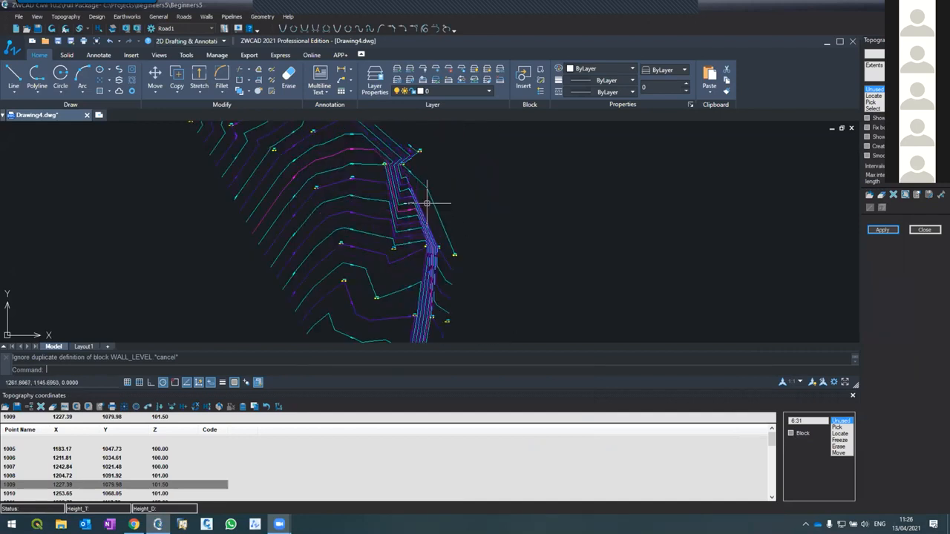
{"action": "scroll", "coordinate": [426, 204], "scroll_direction": "up", "scroll_amount": 3}
{"action": "scroll", "coordinate": [424, 202], "scroll_direction": "down", "scroll_amount": 3}
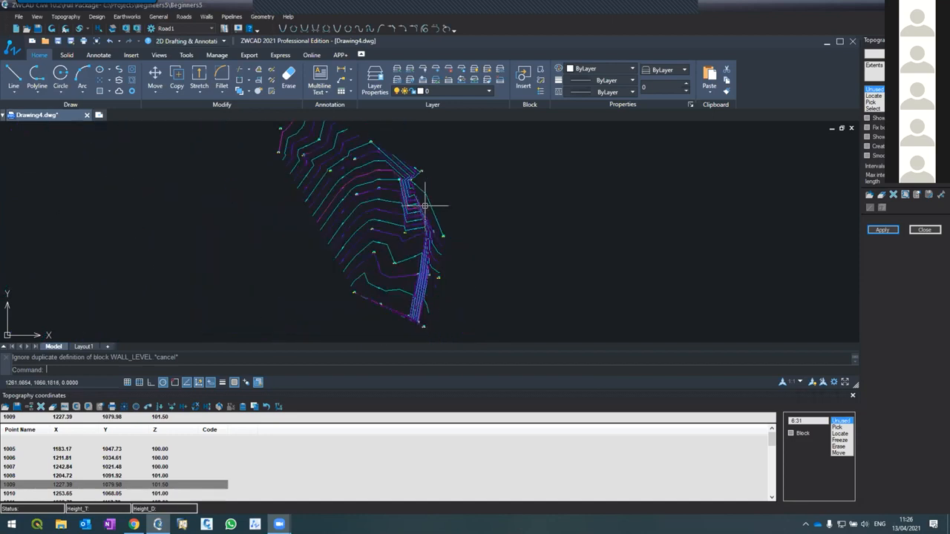
{"action": "scroll", "coordinate": [424, 202], "scroll_direction": "up", "scroll_amount": 3}
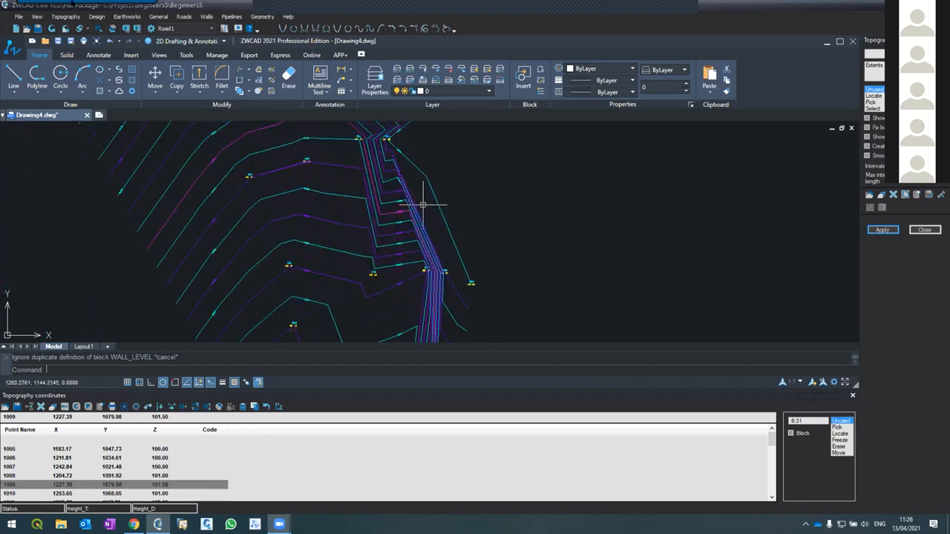
Step: Start defining a topography line and set its point selection mode to Locate
{"action": "left_click", "coordinate": [72, 17]}
{"action": "left_click", "coordinate": [69, 59]}
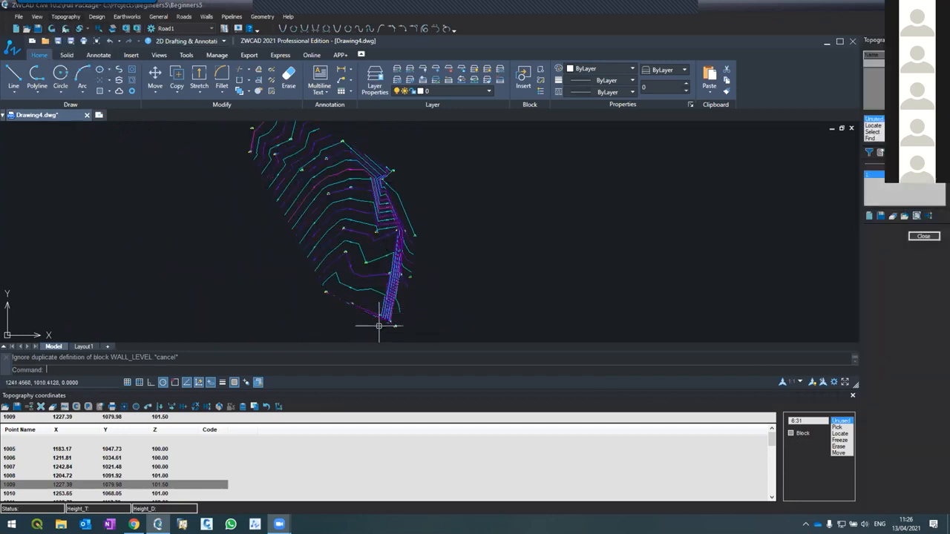
{"action": "scroll", "coordinate": [380, 315], "scroll_direction": "up", "scroll_amount": 2}
{"action": "scroll", "coordinate": [378, 307], "scroll_direction": "up", "scroll_amount": 2}
{"action": "scroll", "coordinate": [377, 314], "scroll_direction": "down", "scroll_amount": 5}
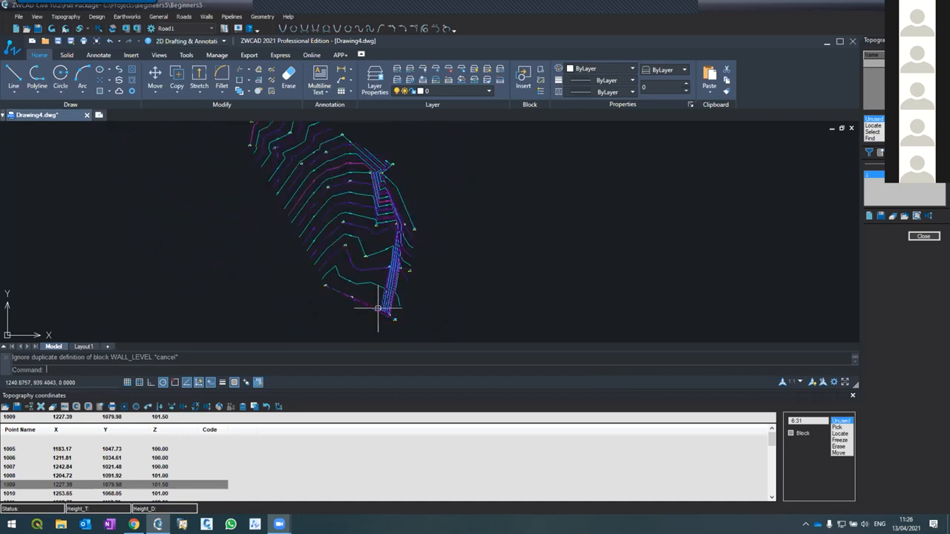
{"action": "scroll", "coordinate": [375, 316], "scroll_direction": "up", "scroll_amount": 4}
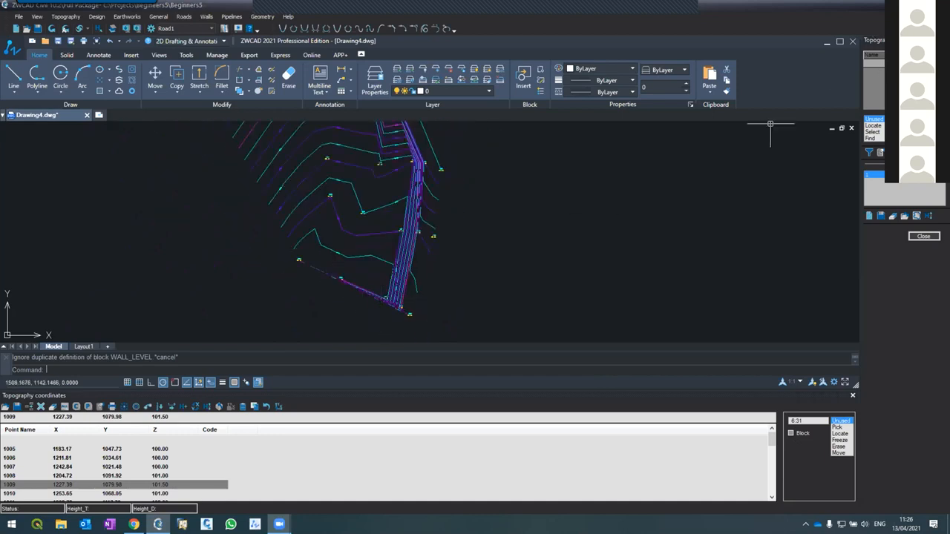
{"action": "scroll", "coordinate": [415, 309], "scroll_direction": "up", "scroll_amount": 2}
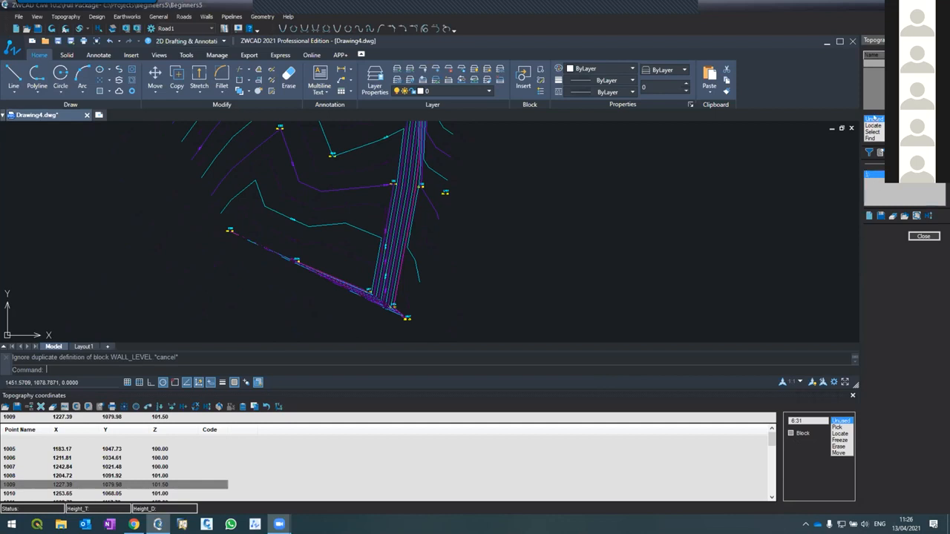
{"action": "left_click", "coordinate": [873, 125]}
Step: Define the first topography line along the wall's outer edge through points 1026, 1028, 1030 and 1032
{"action": "scroll", "coordinate": [390, 317], "scroll_direction": "up", "scroll_amount": 5}
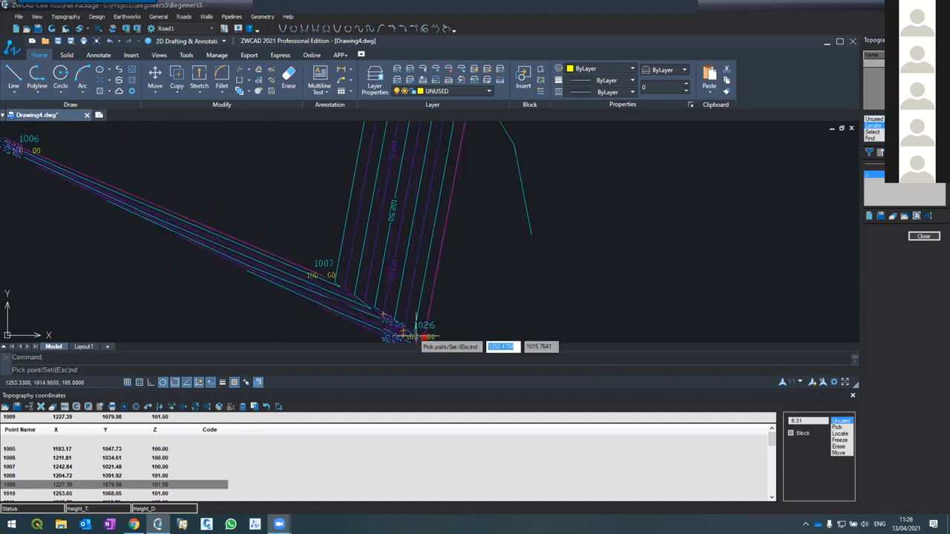
{"action": "left_click", "coordinate": [425, 338]}
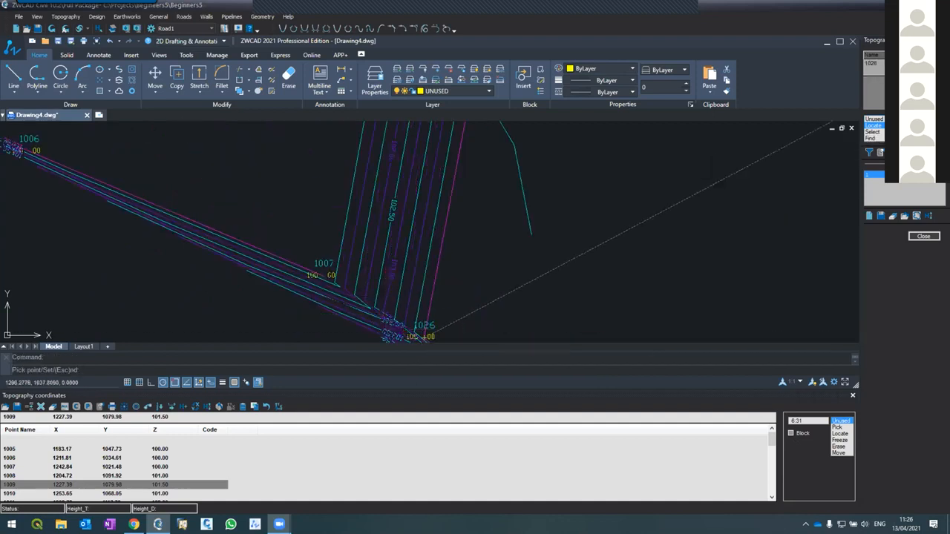
{"action": "scroll", "coordinate": [512, 190], "scroll_direction": "down", "scroll_amount": 4}
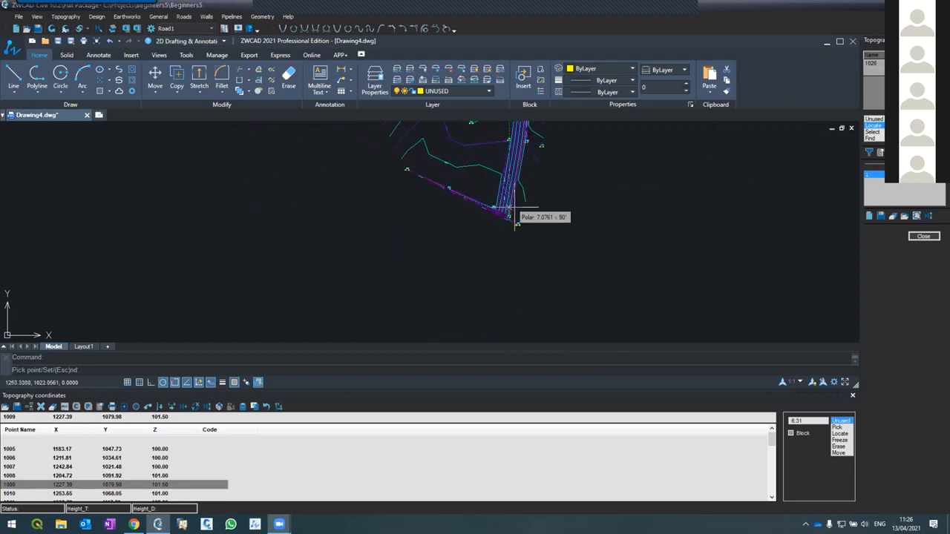
{"action": "scroll", "coordinate": [514, 182], "scroll_direction": "up", "scroll_amount": 4}
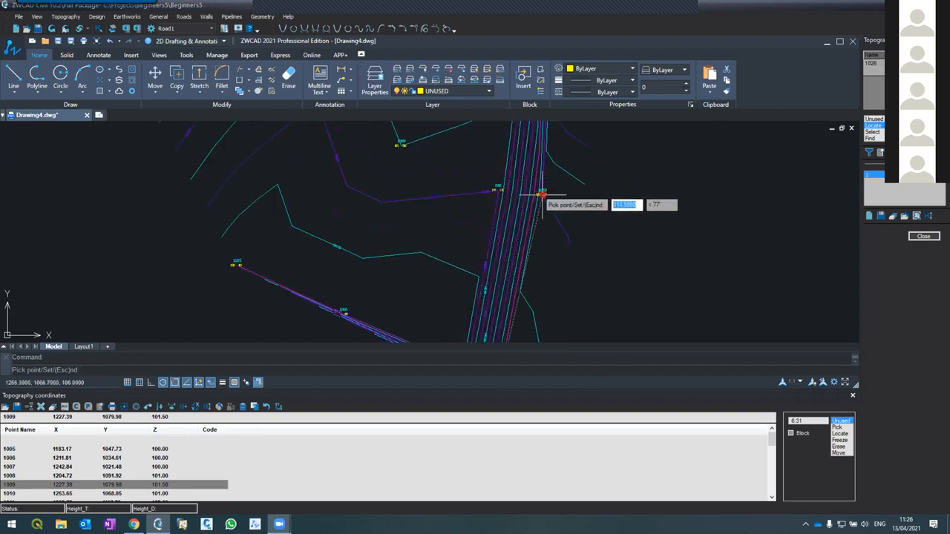
{"action": "left_click", "coordinate": [543, 195]}
{"action": "scroll", "coordinate": [569, 272], "scroll_direction": "down", "scroll_amount": 2}
{"action": "scroll", "coordinate": [569, 271], "scroll_direction": "down", "scroll_amount": 4}
{"action": "scroll", "coordinate": [556, 196], "scroll_direction": "up", "scroll_amount": 4}
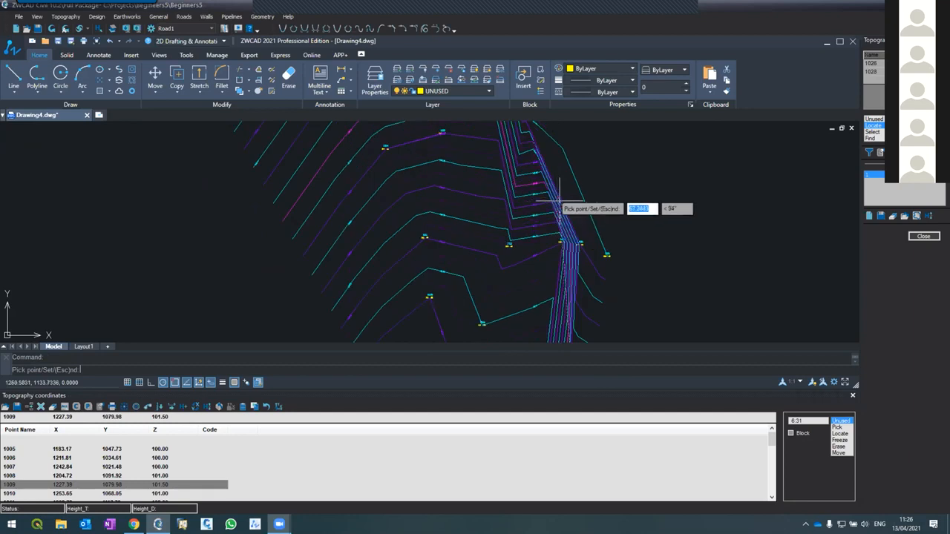
{"action": "left_click", "coordinate": [581, 244]}
{"action": "scroll", "coordinate": [580, 244], "scroll_direction": "down", "scroll_amount": 4}
{"action": "scroll", "coordinate": [607, 271], "scroll_direction": "up", "scroll_amount": 4}
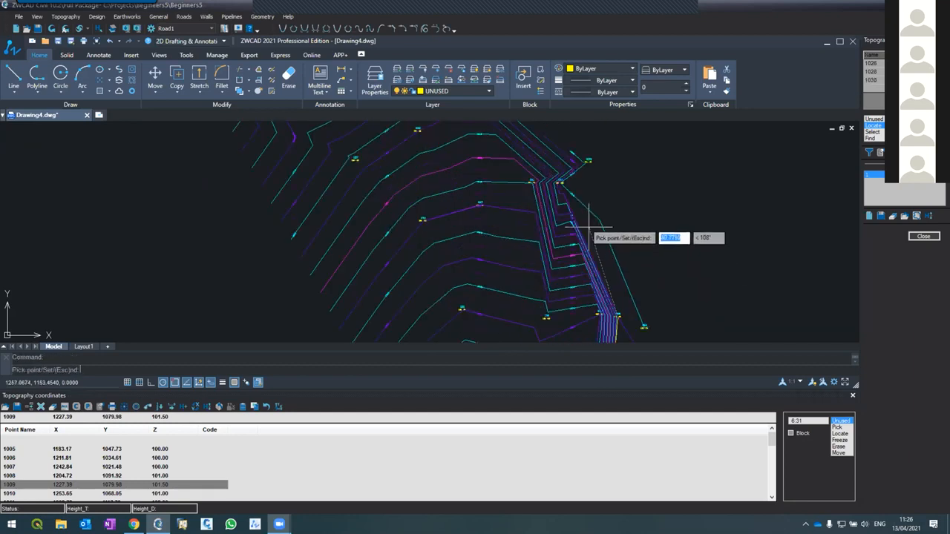
{"action": "left_click", "coordinate": [558, 183]}
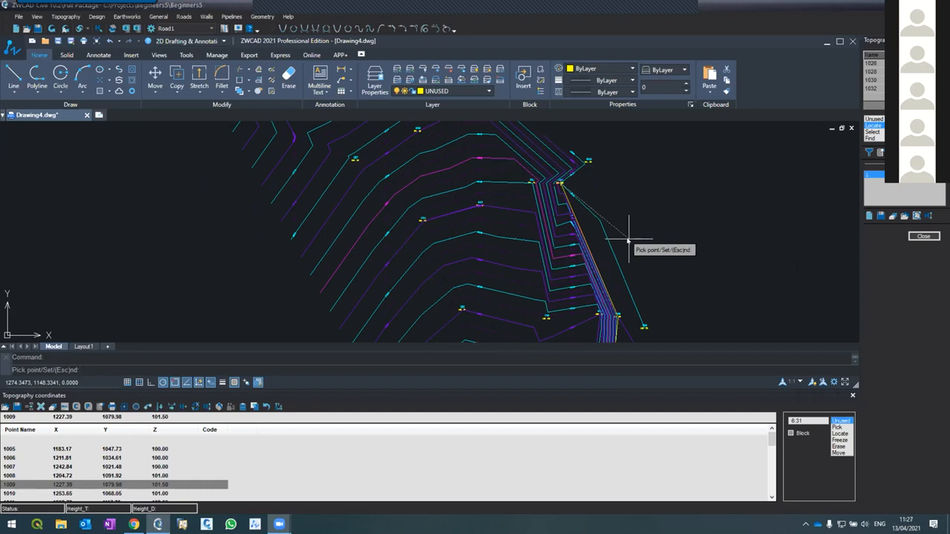
{"action": "key", "text": "Escape"}
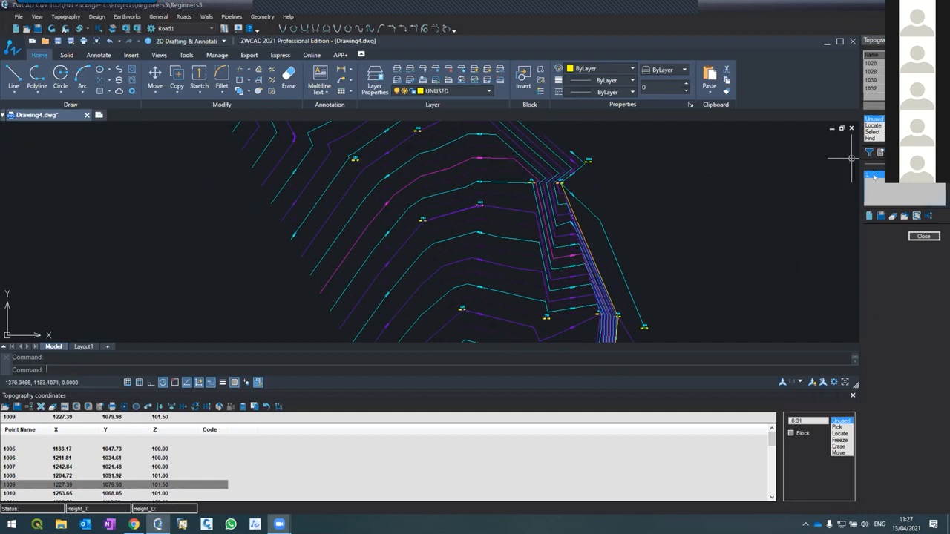
Step: Add a second topography line along the wall's inner edge by locating points 1007, 1010, 1013 and 1016
{"action": "left_click", "coordinate": [868, 216]}
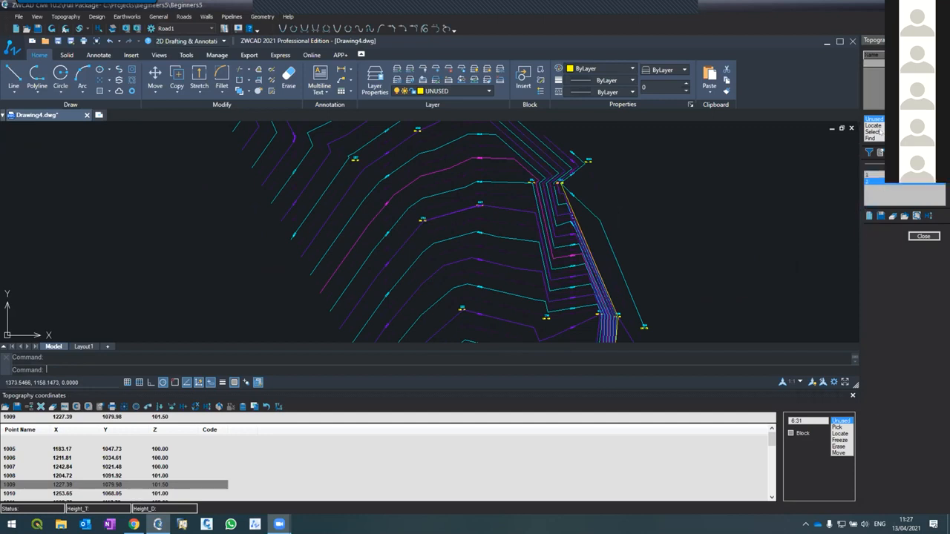
{"action": "left_click", "coordinate": [873, 125]}
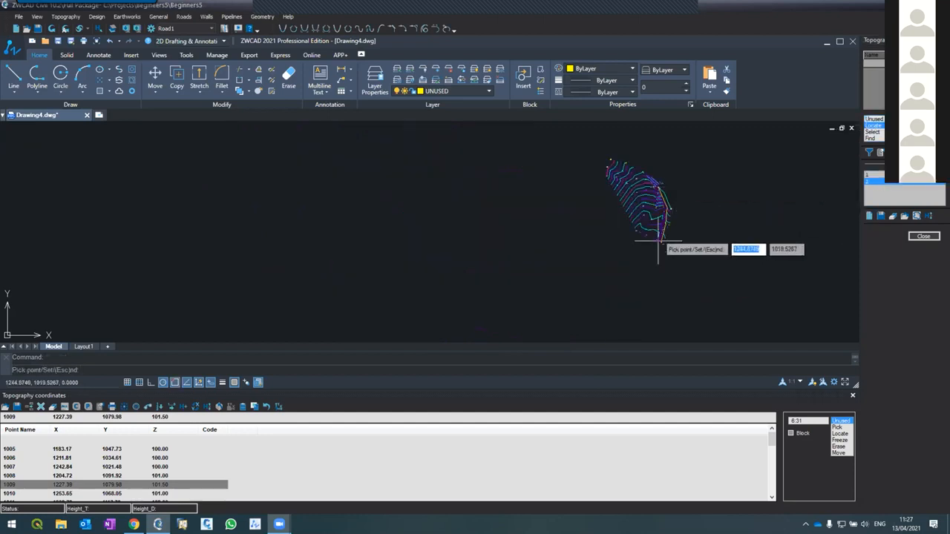
{"action": "scroll", "coordinate": [672, 226], "scroll_direction": "up", "scroll_amount": 5}
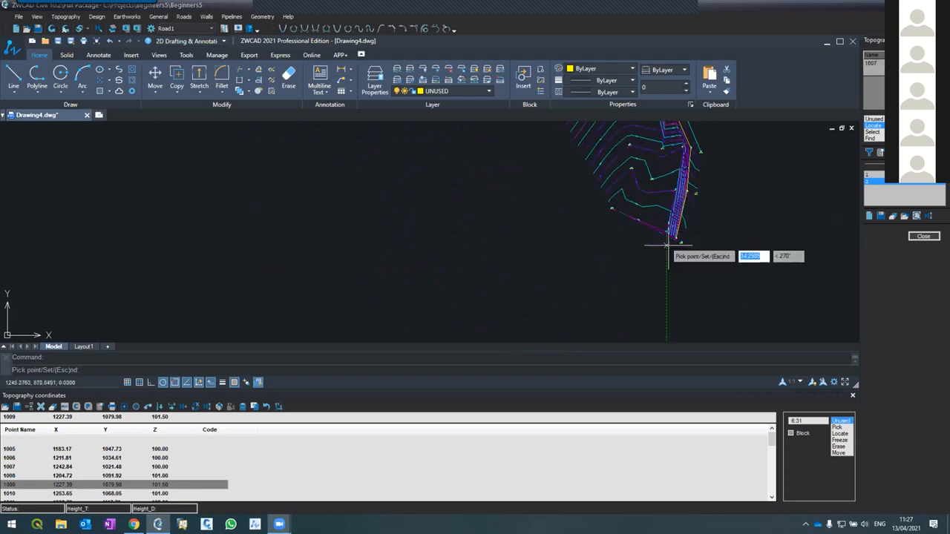
{"action": "scroll", "coordinate": [668, 223], "scroll_direction": "down", "scroll_amount": 2}
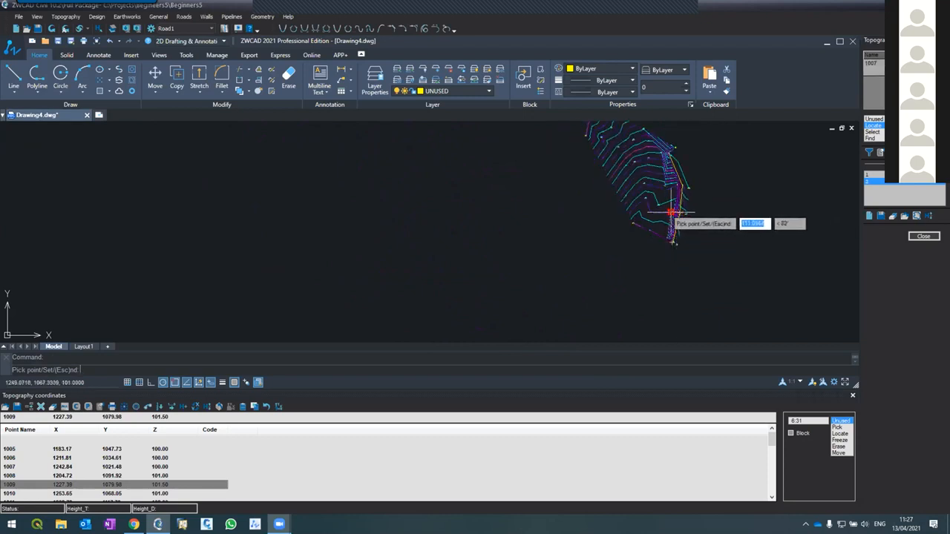
{"action": "scroll", "coordinate": [678, 209], "scroll_direction": "up", "scroll_amount": 5}
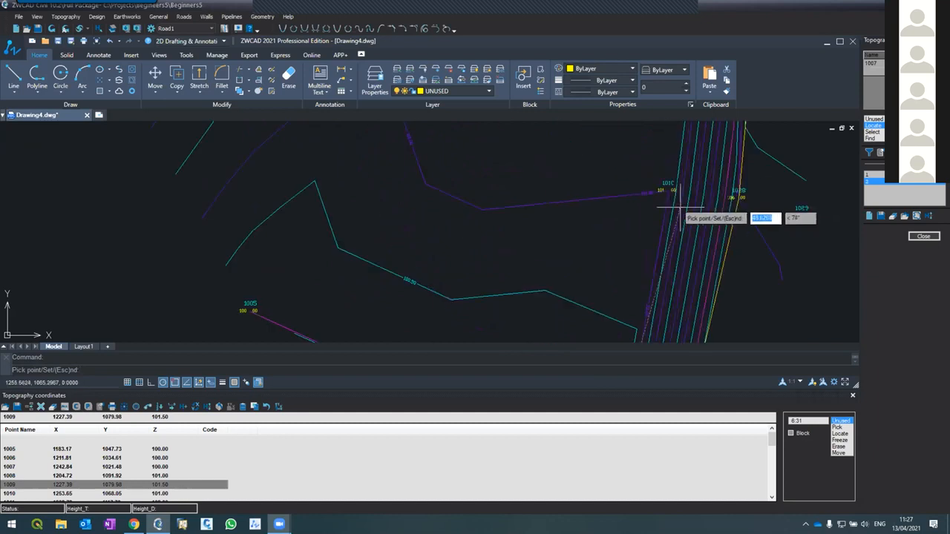
{"action": "scroll", "coordinate": [653, 215], "scroll_direction": "down", "scroll_amount": 5}
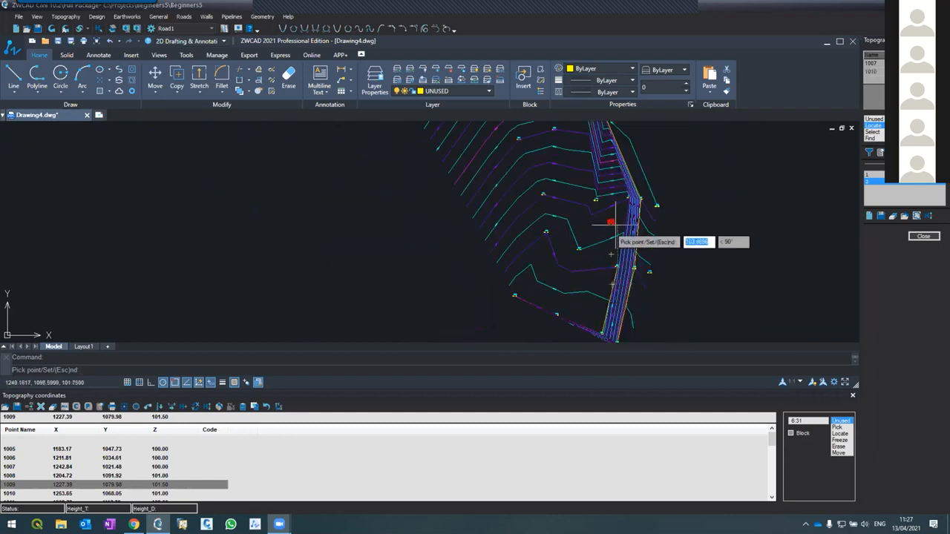
{"action": "scroll", "coordinate": [636, 190], "scroll_direction": "up", "scroll_amount": 3}
{"action": "scroll", "coordinate": [625, 287], "scroll_direction": "down", "scroll_amount": 4}
{"action": "scroll", "coordinate": [616, 199], "scroll_direction": "up", "scroll_amount": 3}
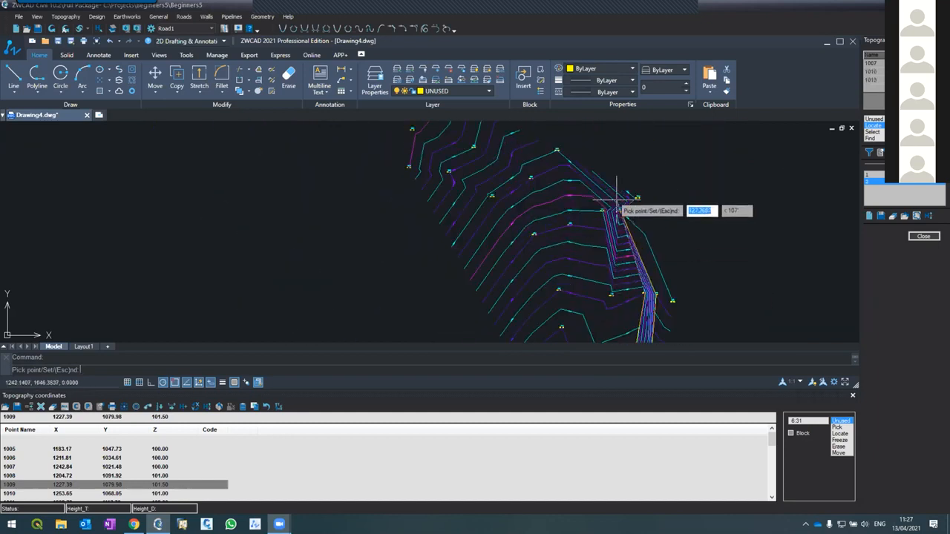
{"action": "scroll", "coordinate": [616, 201], "scroll_direction": "up", "scroll_amount": 2}
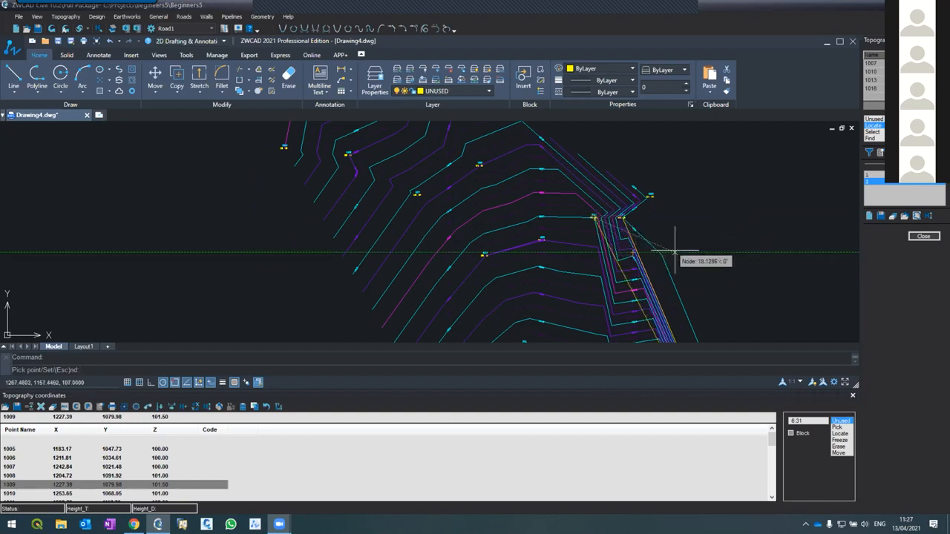
{"action": "key", "text": "Escape"}
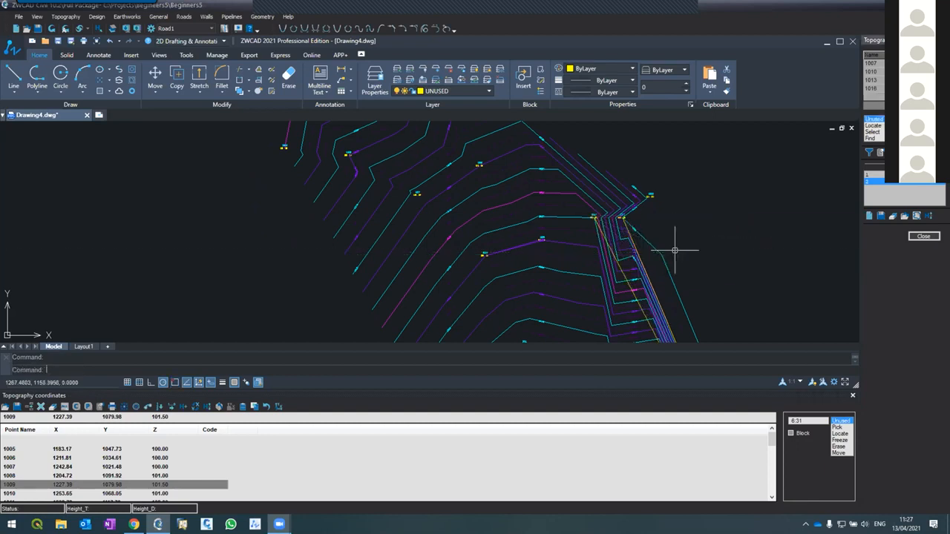
Step: Regenerate the topography contours so they follow the two wall lines
{"action": "scroll", "coordinate": [620, 195], "scroll_direction": "down", "scroll_amount": 3}
{"action": "scroll", "coordinate": [624, 198], "scroll_direction": "up", "scroll_amount": 3}
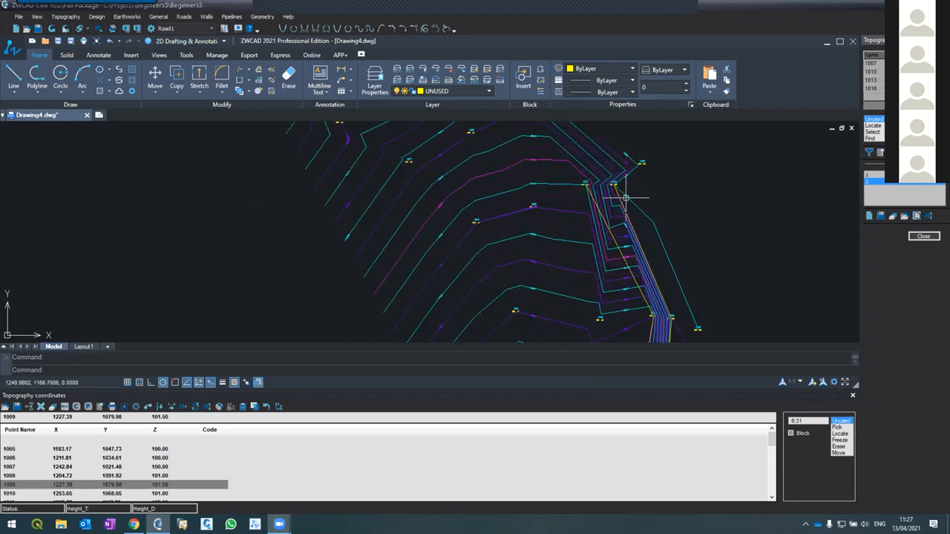
{"action": "left_click", "coordinate": [75, 18]}
{"action": "left_click", "coordinate": [80, 38]}
{"action": "left_click", "coordinate": [882, 230]}
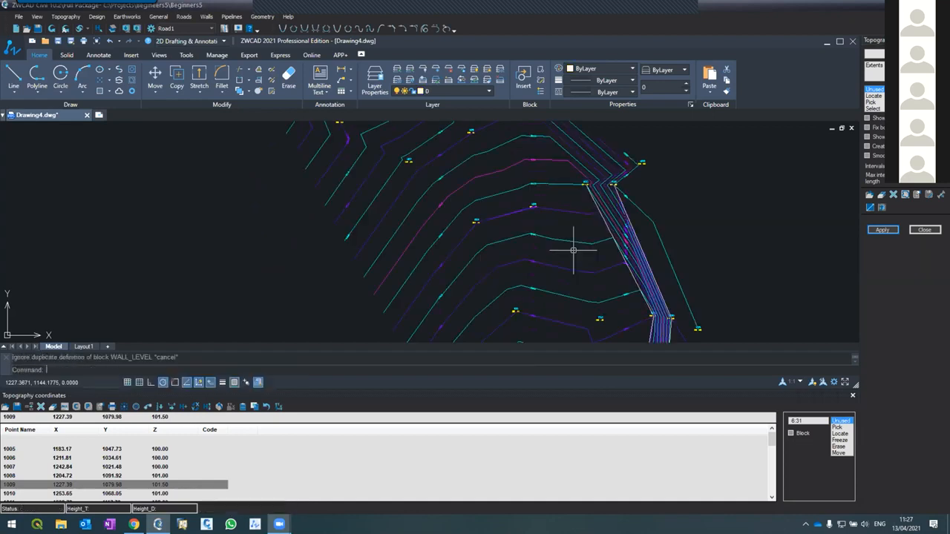
{"action": "scroll", "coordinate": [560, 162], "scroll_direction": "down", "scroll_amount": 3}
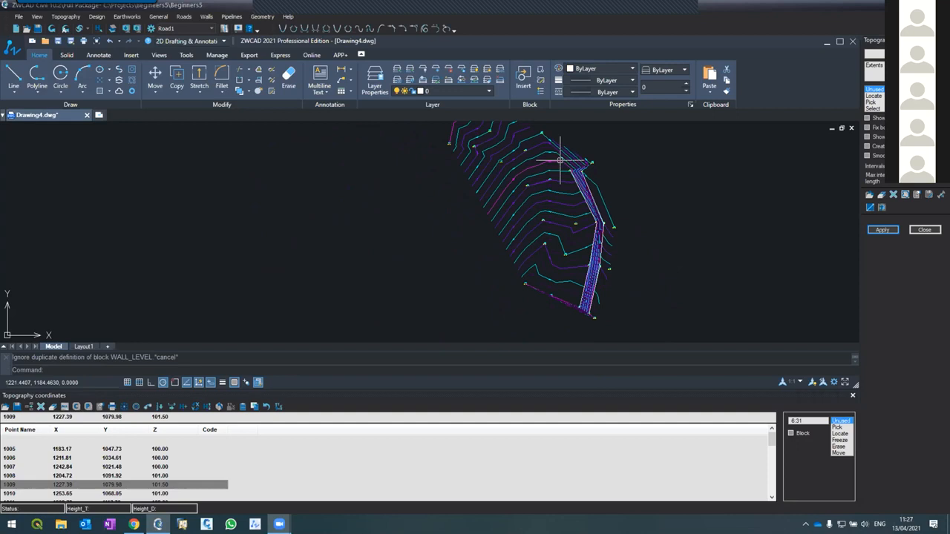
{"action": "scroll", "coordinate": [558, 160], "scroll_direction": "up", "scroll_amount": 3}
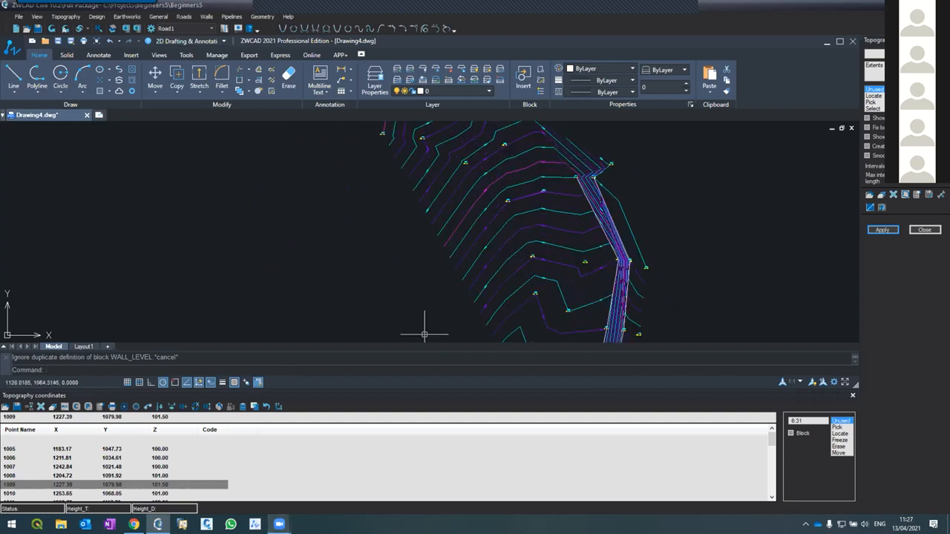
Step: Switch to the Zoom meeting window and return to ZWCAD Civil
{"action": "mouse_move", "coordinate": [279, 524]}
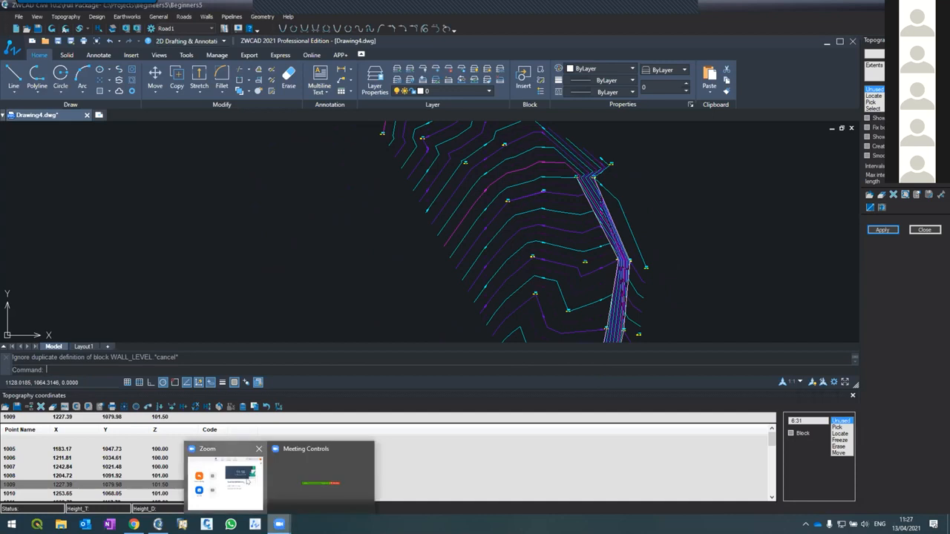
{"action": "left_click", "coordinate": [247, 483]}
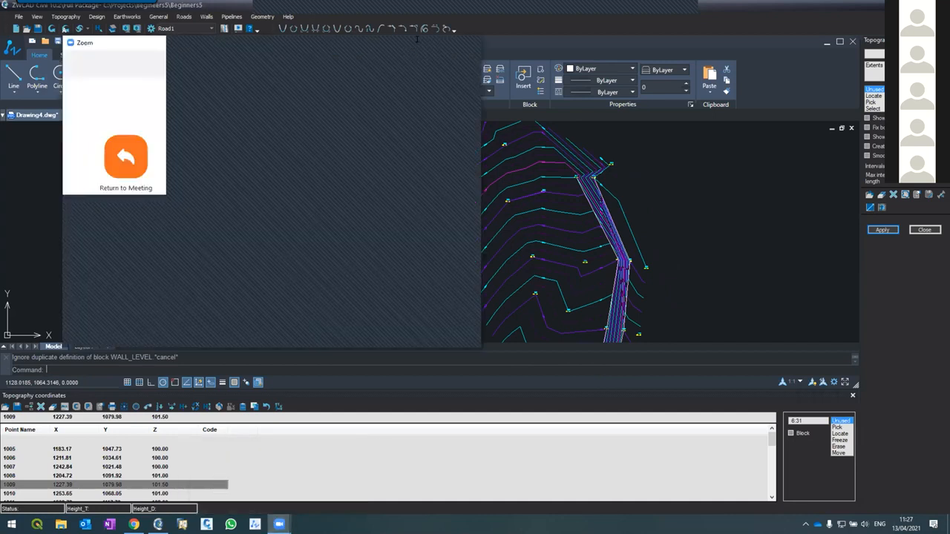
{"action": "left_click", "coordinate": [279, 524]}
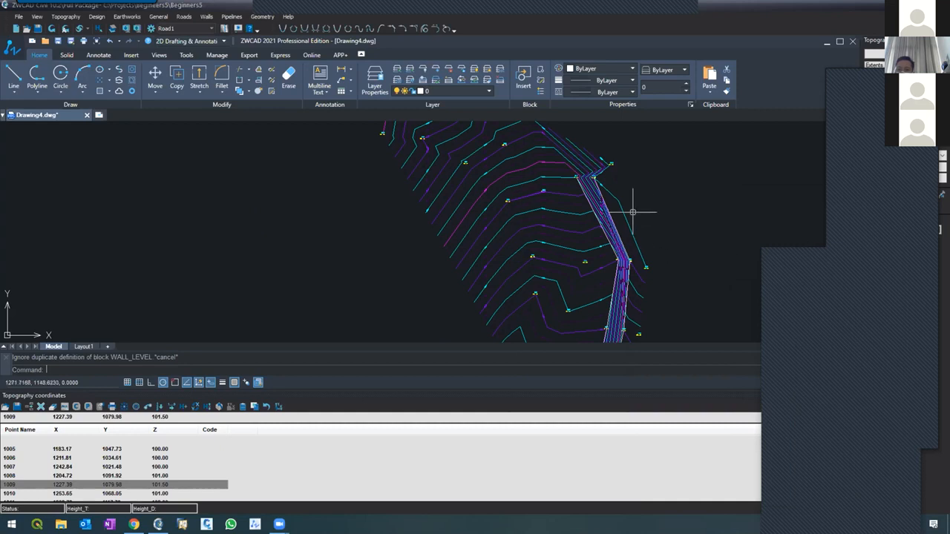
Step: Examine the regenerated contours between the two wall lines and across the adjoining terrain
{"action": "scroll", "coordinate": [632, 212], "scroll_direction": "up", "scroll_amount": 5}
{"action": "scroll", "coordinate": [632, 213], "scroll_direction": "down", "scroll_amount": 3}
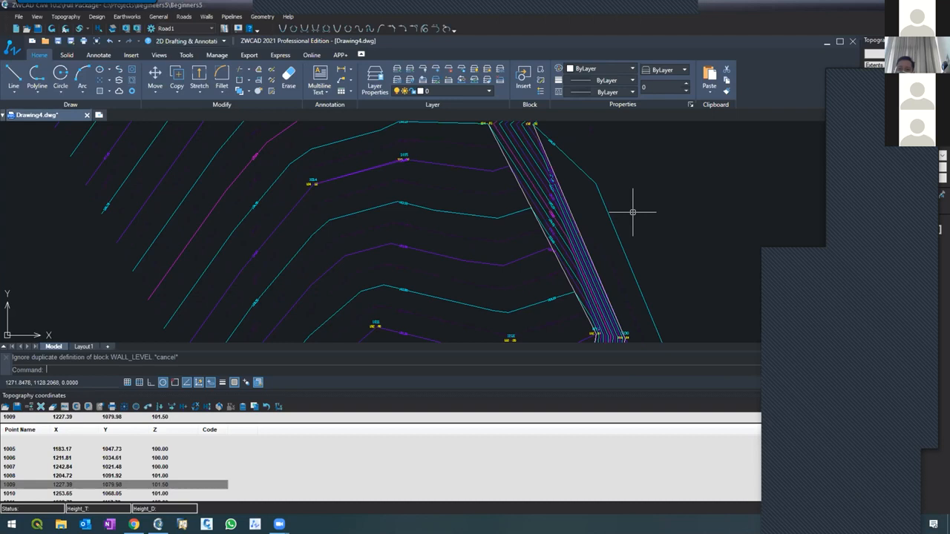
{"action": "scroll", "coordinate": [632, 212], "scroll_direction": "down", "scroll_amount": 5}
{"action": "scroll", "coordinate": [635, 216], "scroll_direction": "up", "scroll_amount": 5}
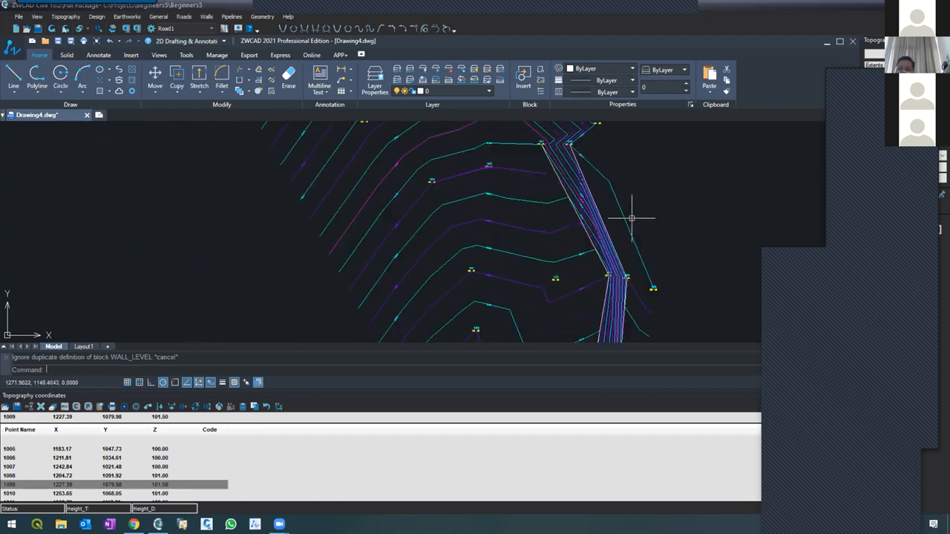
{"action": "scroll", "coordinate": [327, 196], "scroll_direction": "down", "scroll_amount": 3}
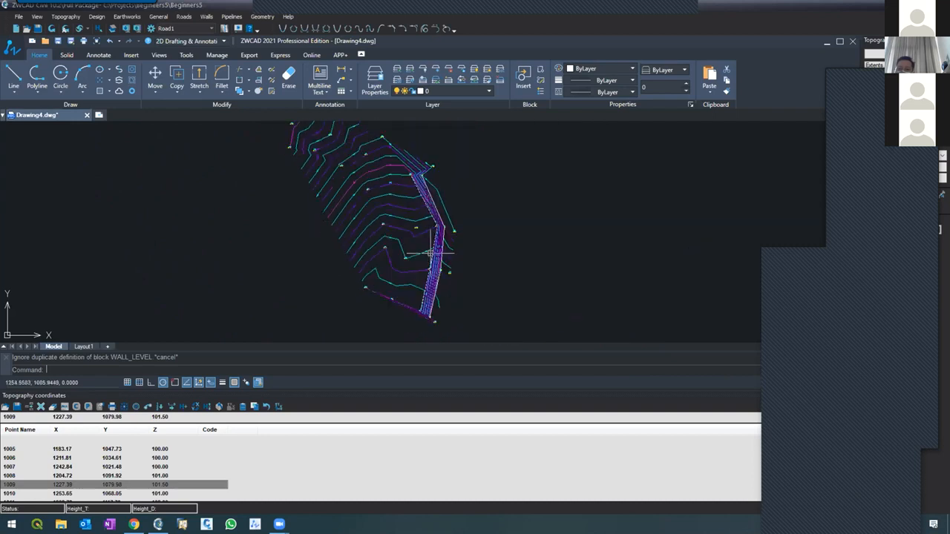
{"action": "scroll", "coordinate": [432, 254], "scroll_direction": "up", "scroll_amount": 3}
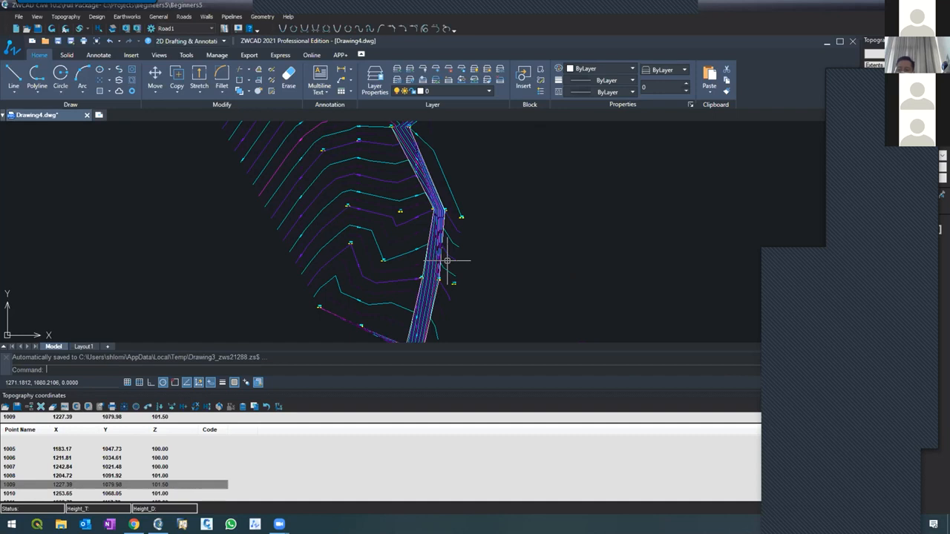
{"action": "scroll", "coordinate": [401, 241], "scroll_direction": "down", "scroll_amount": 5}
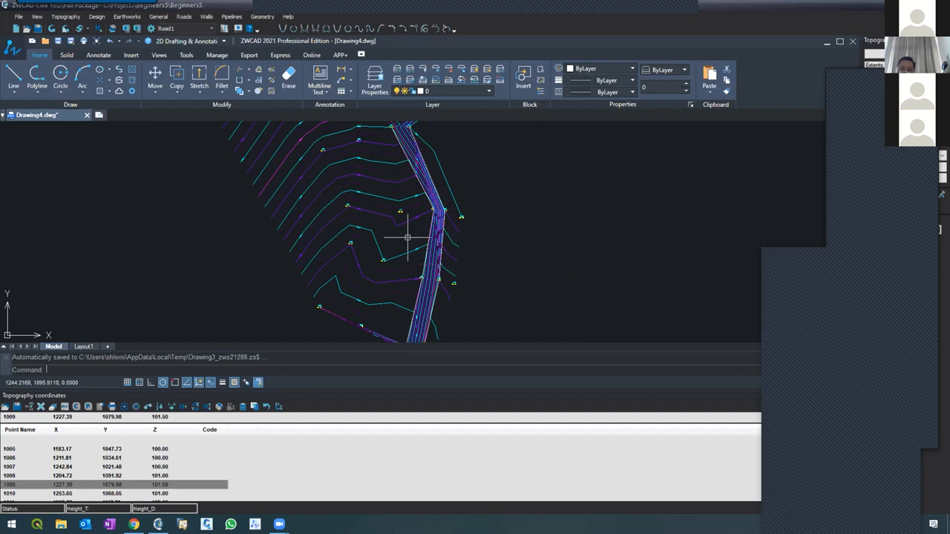
{"action": "scroll", "coordinate": [389, 242], "scroll_direction": "up", "scroll_amount": 4}
{"action": "scroll", "coordinate": [389, 241], "scroll_direction": "down", "scroll_amount": 4}
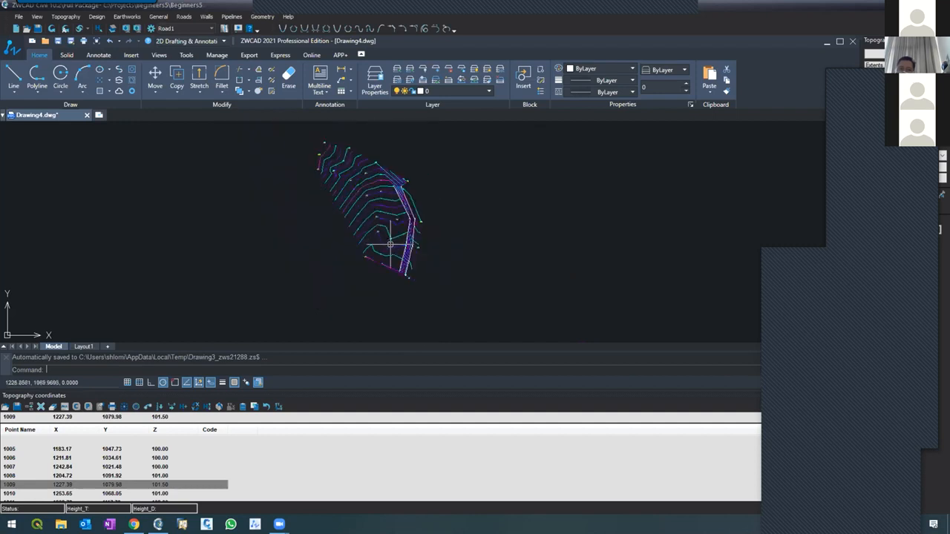
{"action": "scroll", "coordinate": [391, 246], "scroll_direction": "up", "scroll_amount": 4}
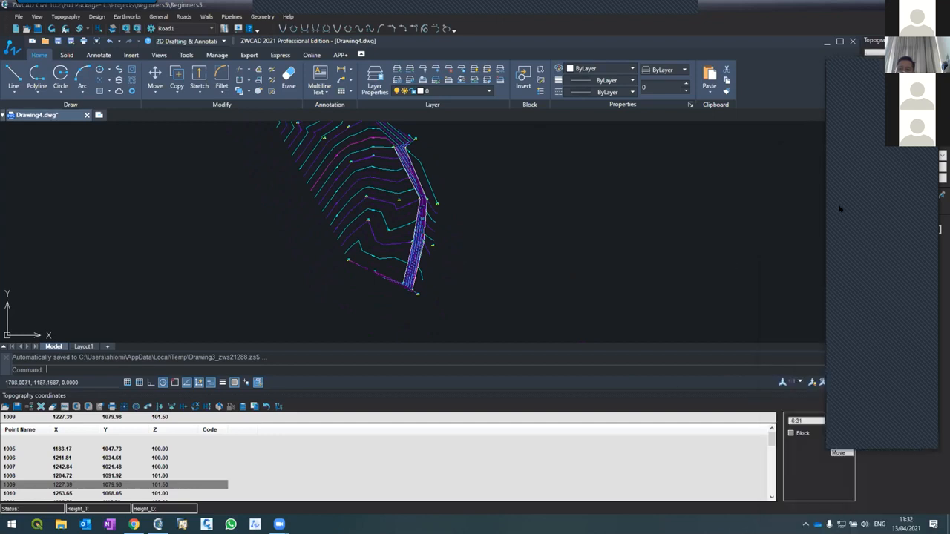
Step: Set the maximum interpolation length to 60 and regenerate the topography contours
{"action": "scroll", "coordinate": [362, 291], "scroll_direction": "down", "scroll_amount": 2}
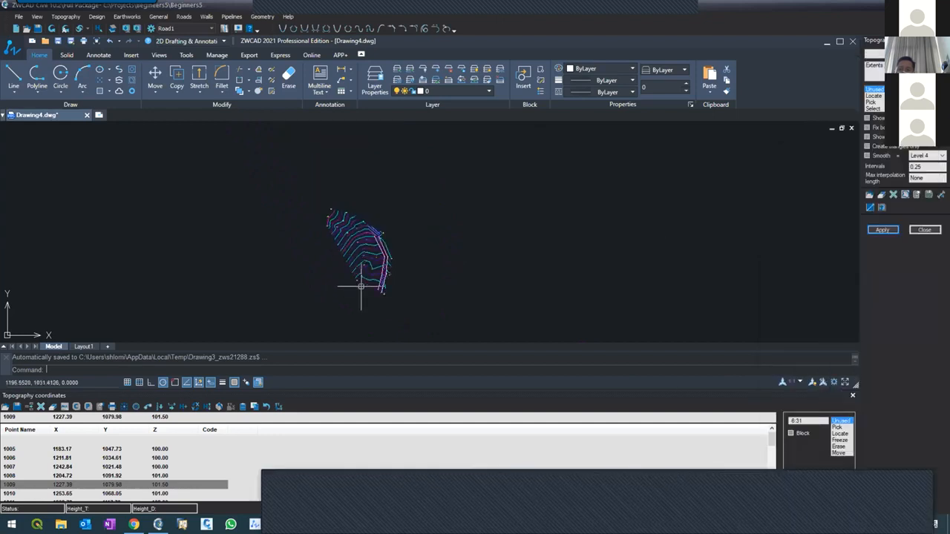
{"action": "scroll", "coordinate": [347, 258], "scroll_direction": "up", "scroll_amount": 5}
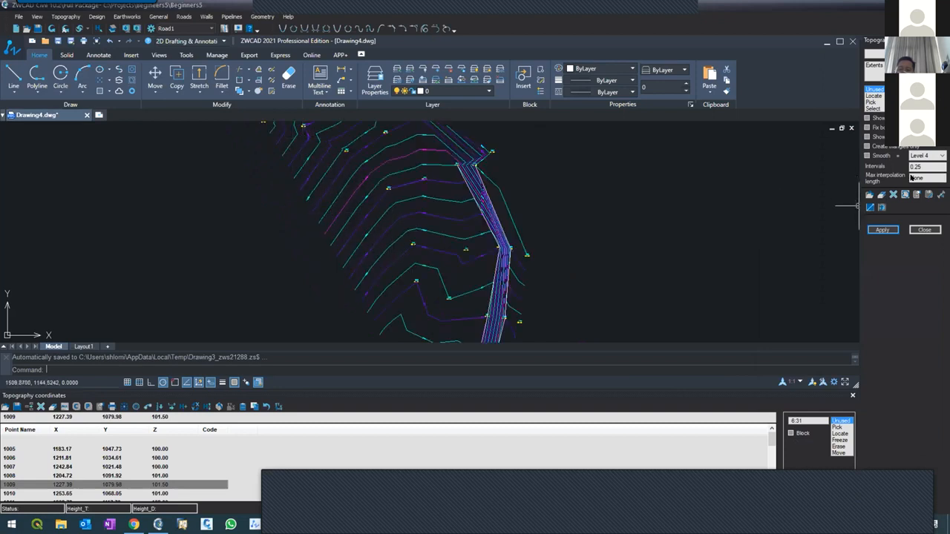
{"action": "key", "text": "Tab"}
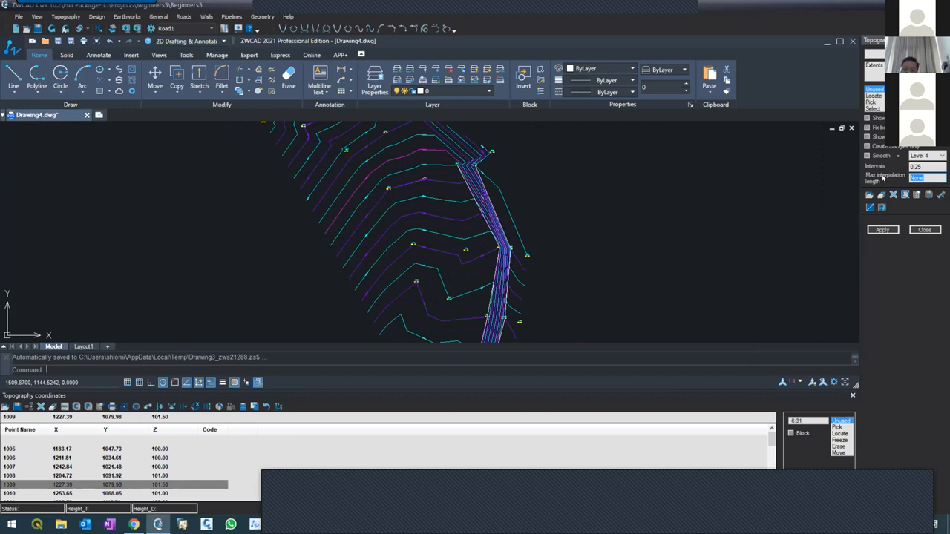
{"action": "type", "text": "50"}
{"action": "left_click", "coordinate": [873, 227]}
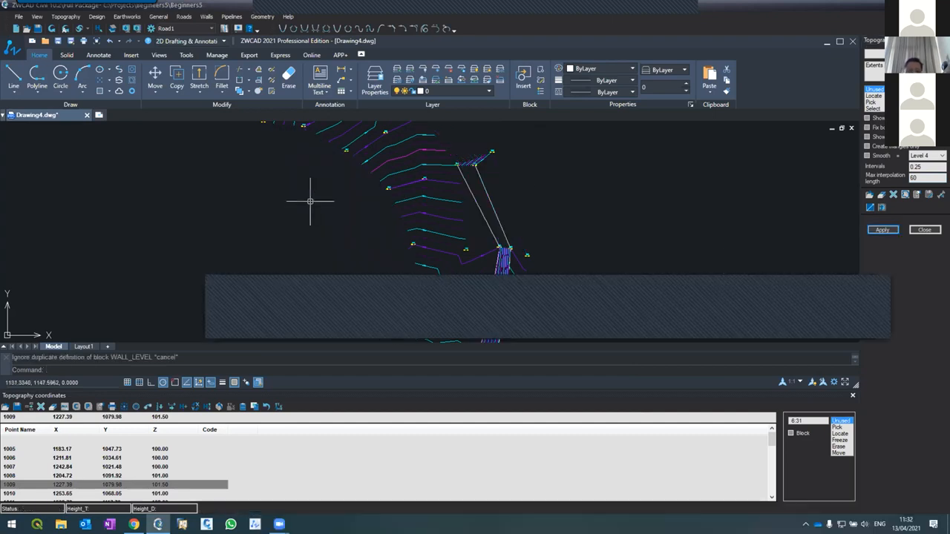
Step: Set the maximum interpolation length to 70 and regenerate the topography contours
{"action": "scroll", "coordinate": [292, 218], "scroll_direction": "down", "scroll_amount": 2}
{"action": "scroll", "coordinate": [295, 224], "scroll_direction": "up", "scroll_amount": 2}
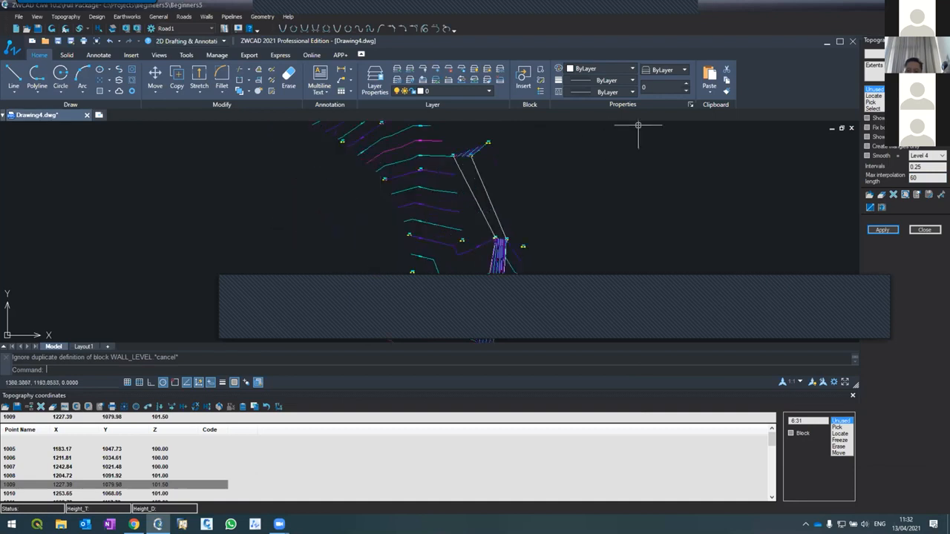
{"action": "left_click_drag", "start_coordinate": [928, 179], "coordinate": [880, 180]}
{"action": "type", "text": "70"}
{"action": "left_click", "coordinate": [876, 230]}
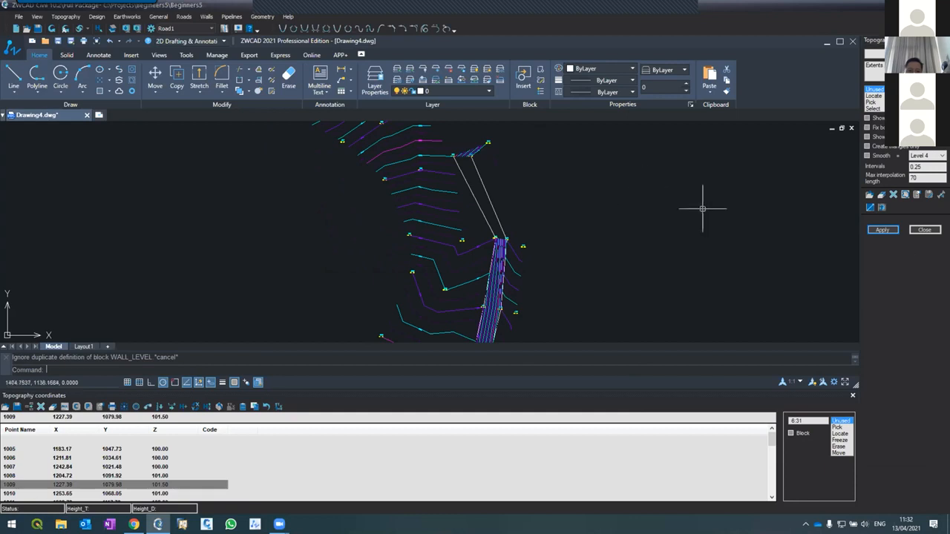
{"action": "left_click", "coordinate": [882, 230]}
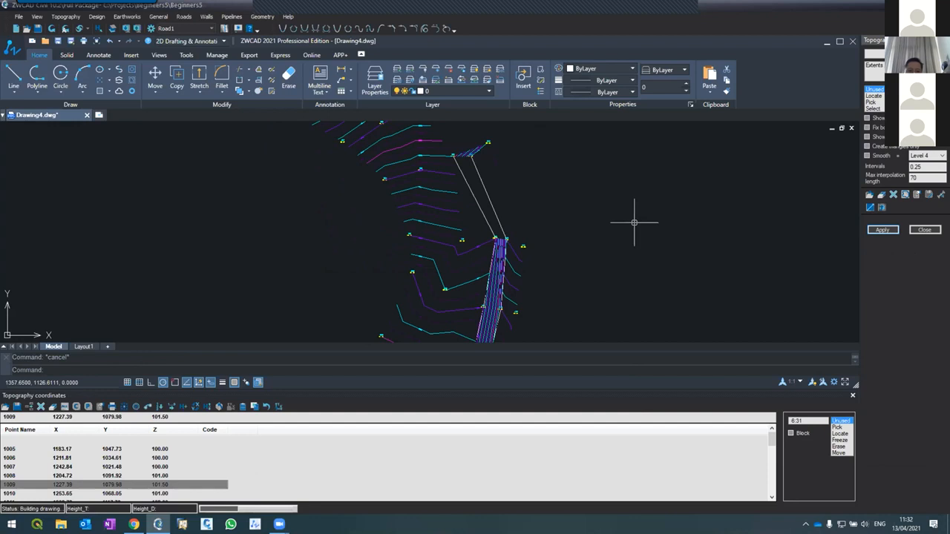
{"action": "scroll", "coordinate": [625, 210], "scroll_direction": "down", "scroll_amount": 2}
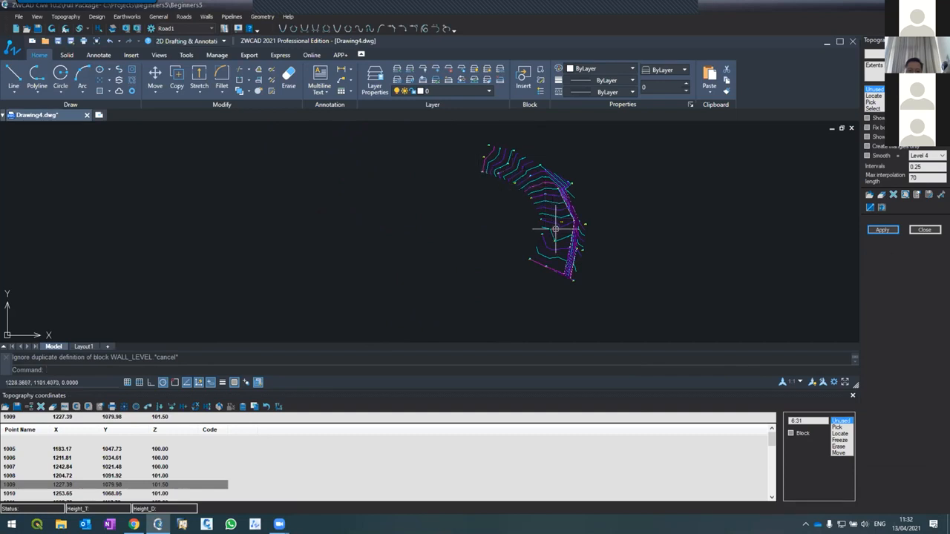
{"action": "scroll", "coordinate": [564, 176], "scroll_direction": "up", "scroll_amount": 3}
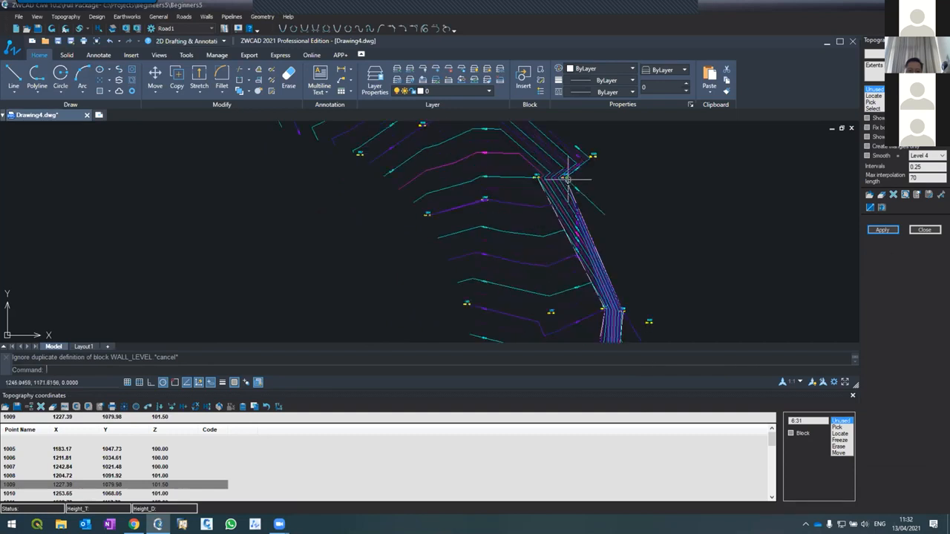
{"action": "scroll", "coordinate": [566, 178], "scroll_direction": "down", "scroll_amount": 5}
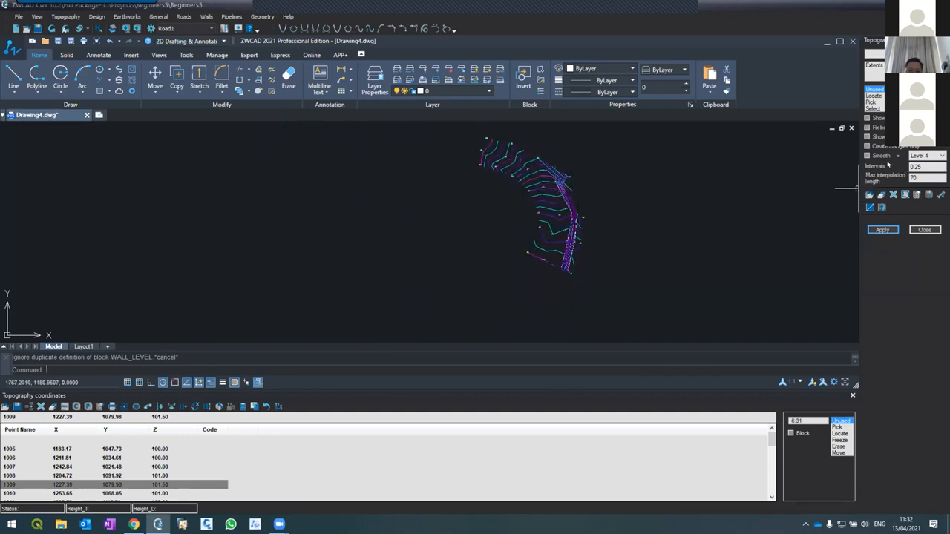
Step: Close the contour settings and the topography coordinates table
{"action": "left_click", "coordinate": [923, 229]}
{"action": "scroll", "coordinate": [538, 211], "scroll_direction": "down", "scroll_amount": 2}
{"action": "scroll", "coordinate": [564, 185], "scroll_direction": "up", "scroll_amount": 5}
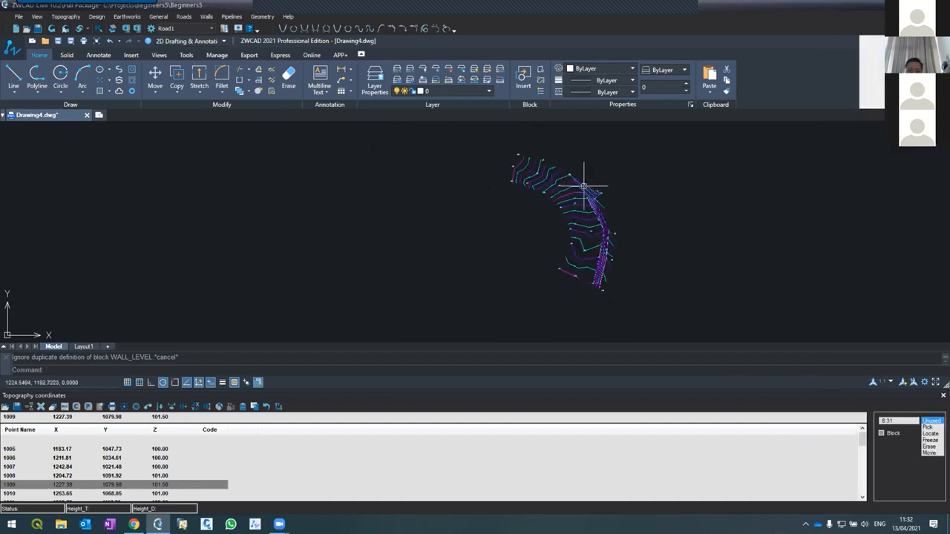
{"action": "scroll", "coordinate": [530, 180], "scroll_direction": "down", "scroll_amount": 4}
{"action": "scroll", "coordinate": [531, 180], "scroll_direction": "up", "scroll_amount": 5}
{"action": "scroll", "coordinate": [556, 186], "scroll_direction": "down", "scroll_amount": 5}
{"action": "scroll", "coordinate": [604, 191], "scroll_direction": "up", "scroll_amount": 5}
{"action": "scroll", "coordinate": [503, 184], "scroll_direction": "up", "scroll_amount": 2}
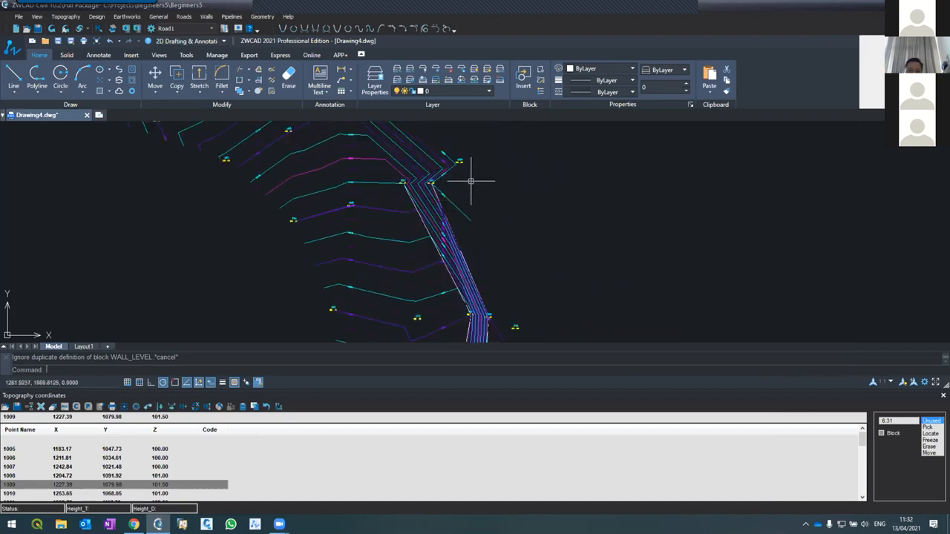
{"action": "left_click", "coordinate": [941, 395]}
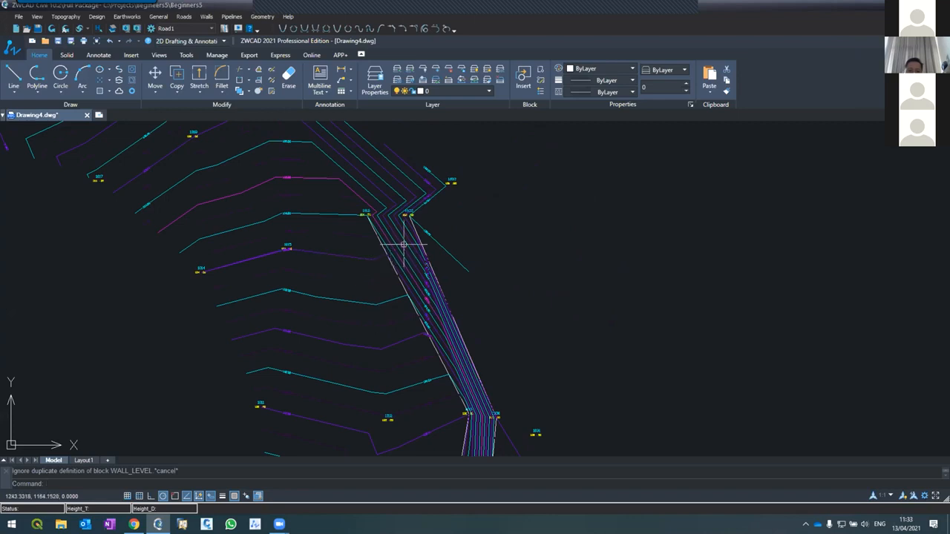
Step: Examine the contours along the wall, from its upper bend down to the southern end of the terrain
{"action": "scroll", "coordinate": [403, 218], "scroll_direction": "down", "scroll_amount": 3}
{"action": "scroll", "coordinate": [411, 268], "scroll_direction": "up", "scroll_amount": 1}
{"action": "scroll", "coordinate": [411, 266], "scroll_direction": "down", "scroll_amount": 2}
{"action": "scroll", "coordinate": [408, 256], "scroll_direction": "up", "scroll_amount": 2}
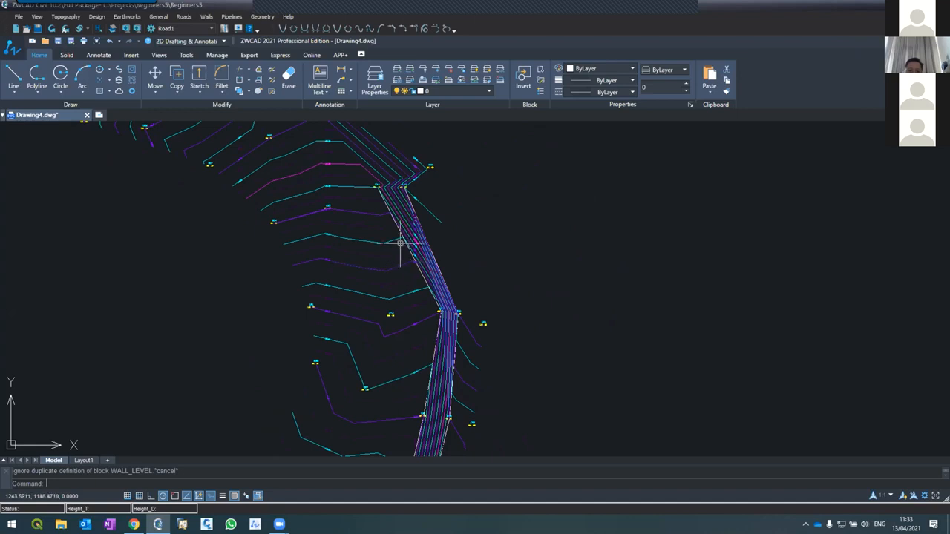
{"action": "scroll", "coordinate": [403, 254], "scroll_direction": "down", "scroll_amount": 1}
{"action": "scroll", "coordinate": [381, 394], "scroll_direction": "up", "scroll_amount": 2}
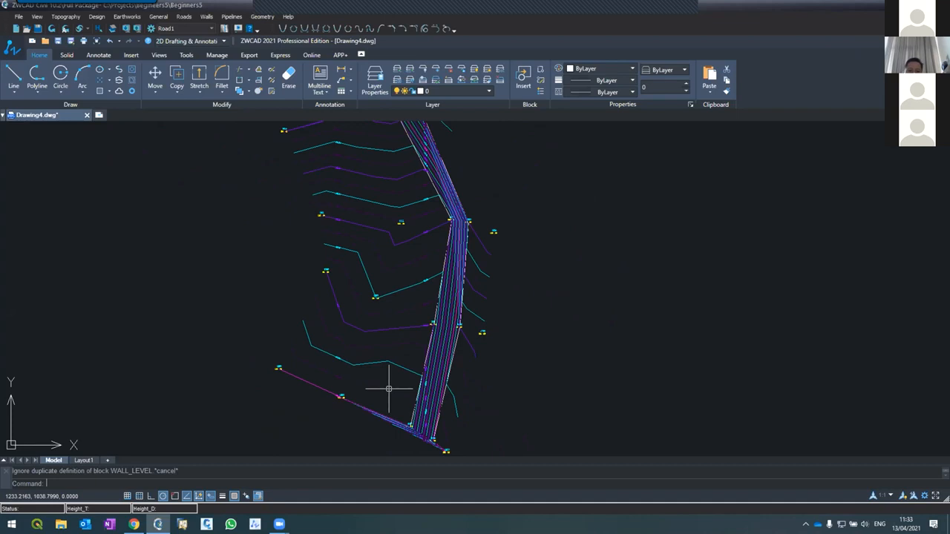
{"action": "scroll", "coordinate": [384, 376], "scroll_direction": "up", "scroll_amount": 1}
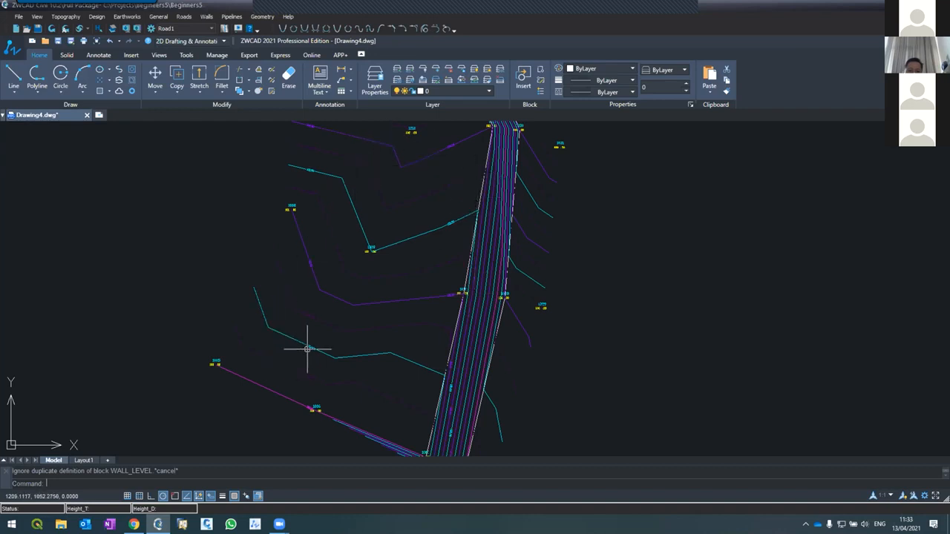
{"action": "scroll", "coordinate": [336, 267], "scroll_direction": "down", "scroll_amount": 3}
{"action": "scroll", "coordinate": [331, 264], "scroll_direction": "up", "scroll_amount": 3}
{"action": "scroll", "coordinate": [330, 267], "scroll_direction": "down", "scroll_amount": 3}
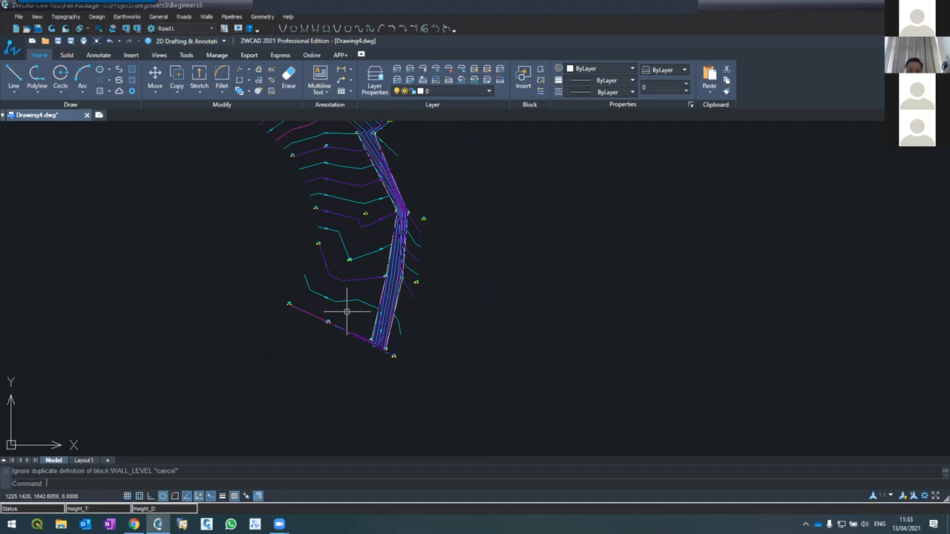
{"action": "scroll", "coordinate": [346, 311], "scroll_direction": "up", "scroll_amount": 2}
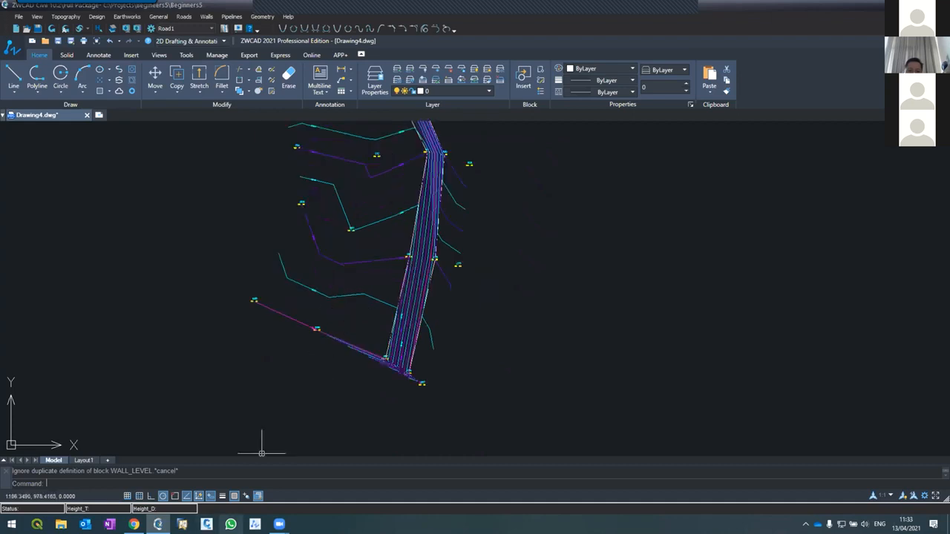
{"action": "mouse_move", "coordinate": [279, 524]}
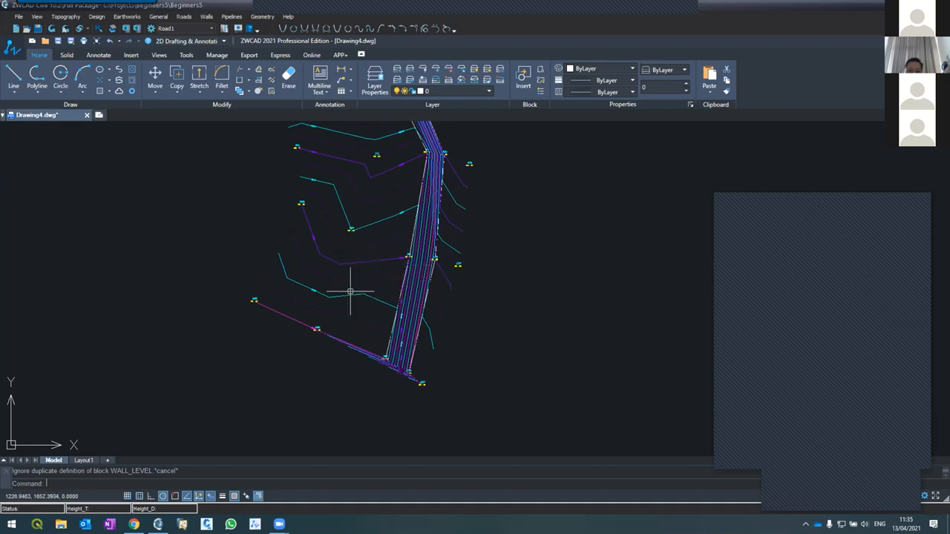
{"action": "scroll", "coordinate": [350, 293], "scroll_direction": "up", "scroll_amount": 3}
{"action": "scroll", "coordinate": [356, 297], "scroll_direction": "down", "scroll_amount": 3}
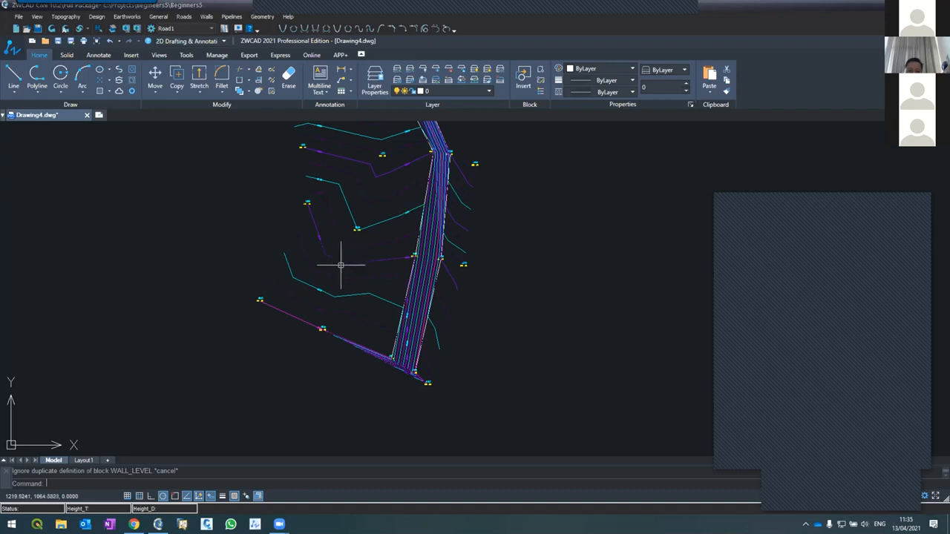
{"action": "scroll", "coordinate": [363, 357], "scroll_direction": "up", "scroll_amount": 2}
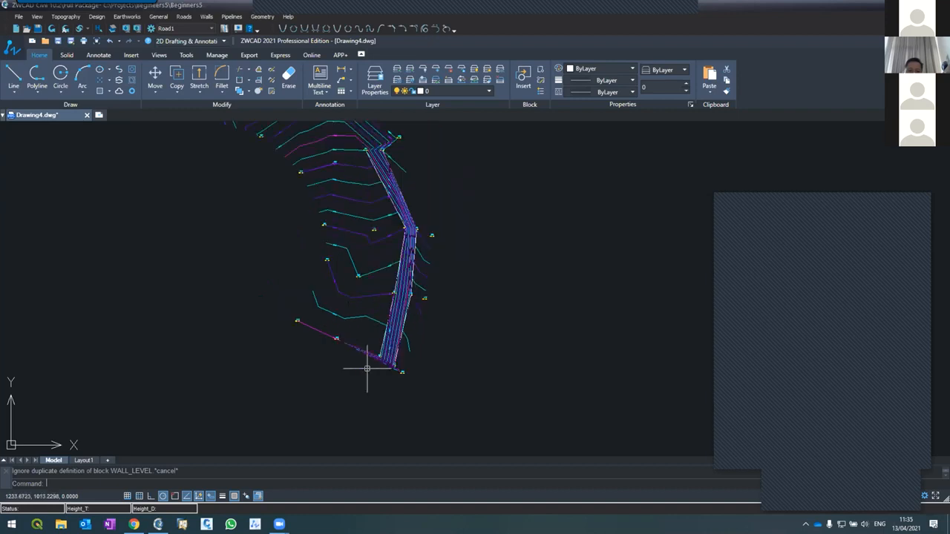
{"action": "scroll", "coordinate": [370, 364], "scroll_direction": "down", "scroll_amount": 2}
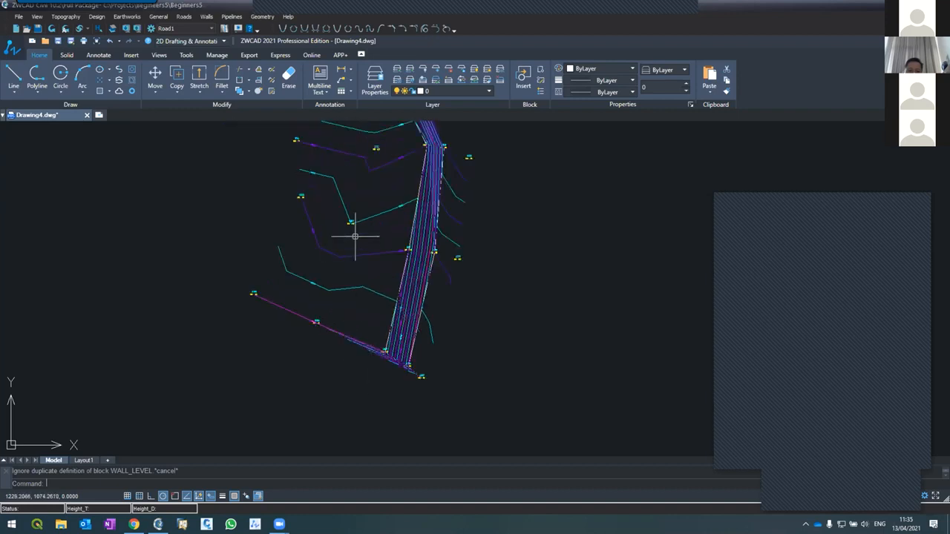
{"action": "scroll", "coordinate": [355, 236], "scroll_direction": "up", "scroll_amount": 2}
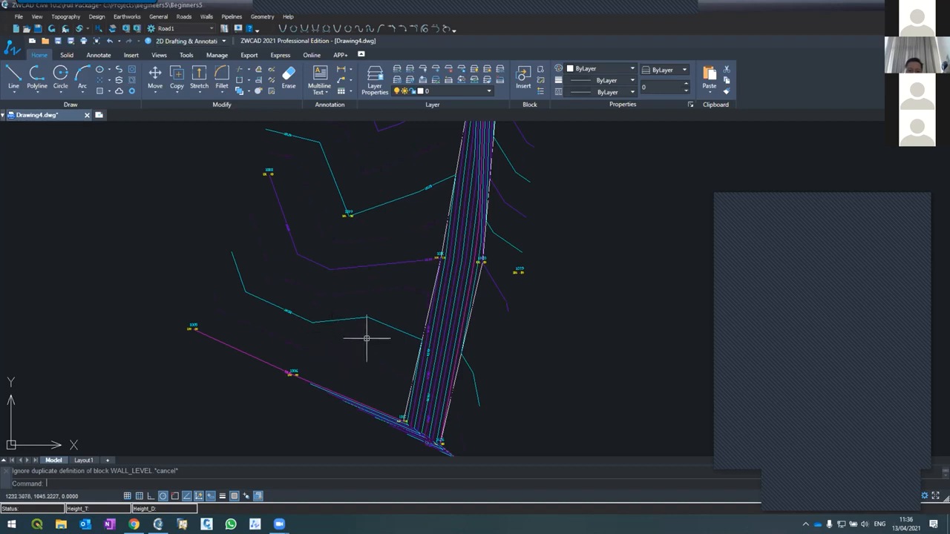
{"action": "scroll", "coordinate": [383, 364], "scroll_direction": "down", "scroll_amount": 2}
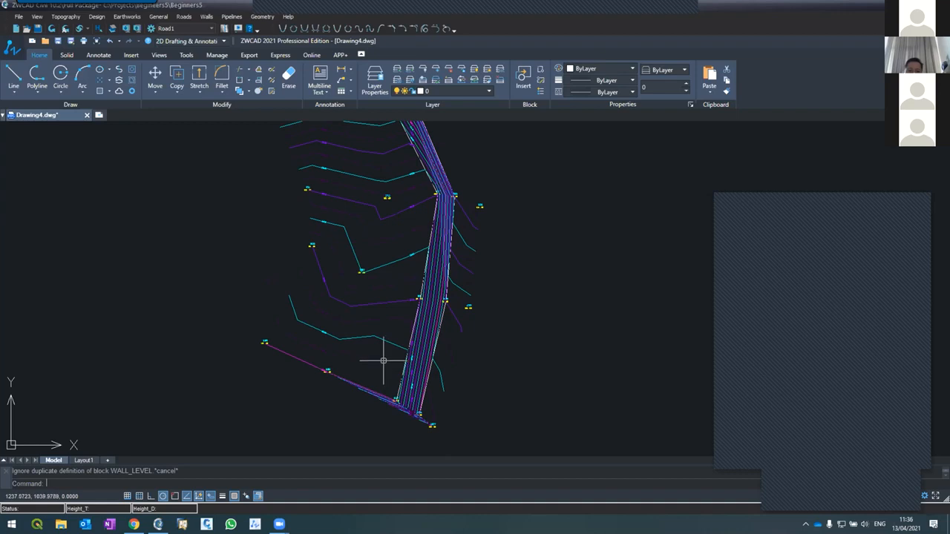
{"action": "scroll", "coordinate": [383, 361], "scroll_direction": "up", "scroll_amount": 2}
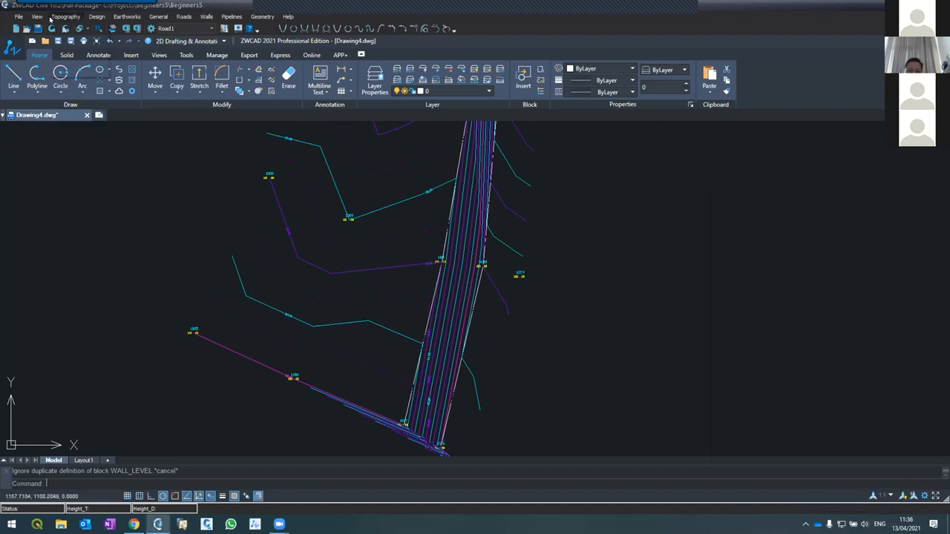
Step: Open the design coordinates table, compare it with the topography coordinates table, and return to the design coordinates
{"action": "left_click", "coordinate": [72, 17]}
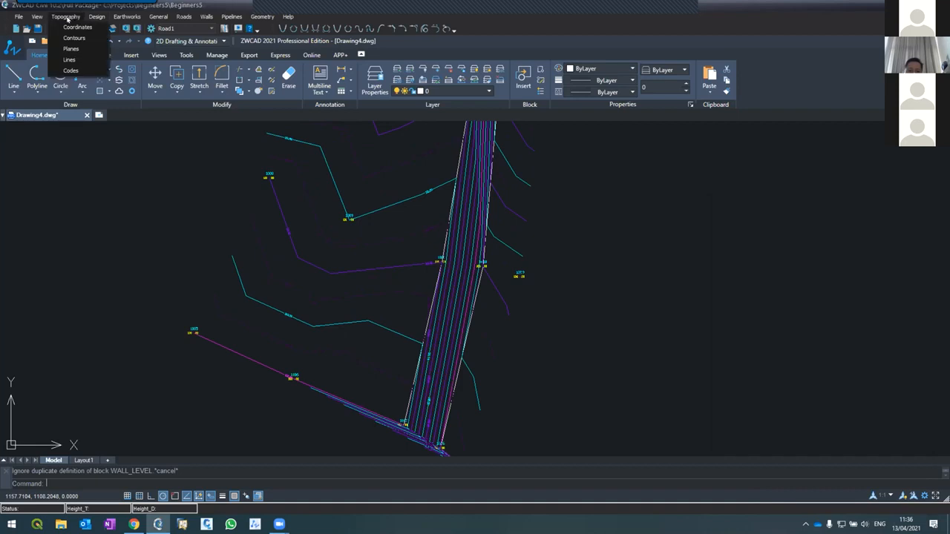
{"action": "mouse_move", "coordinate": [98, 18]}
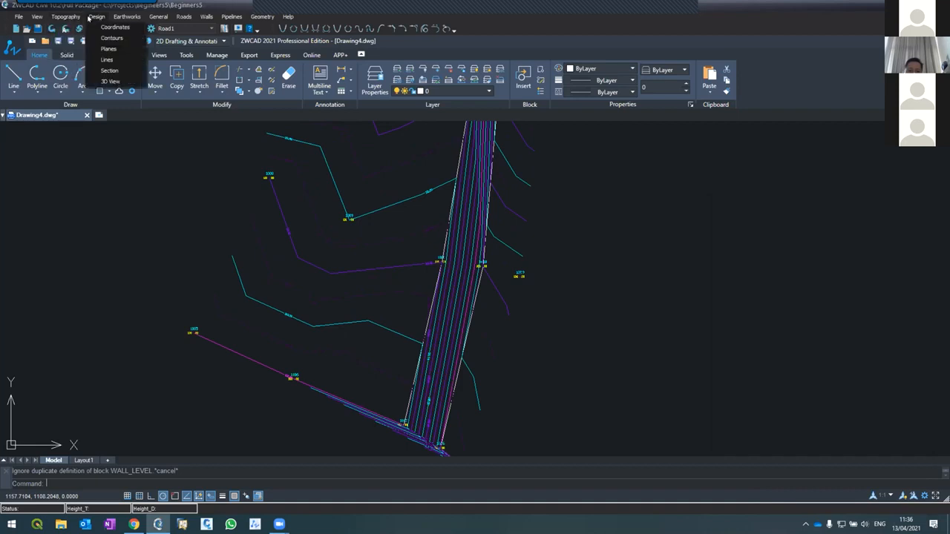
{"action": "mouse_move", "coordinate": [66, 18]}
{"action": "left_click", "coordinate": [115, 27]}
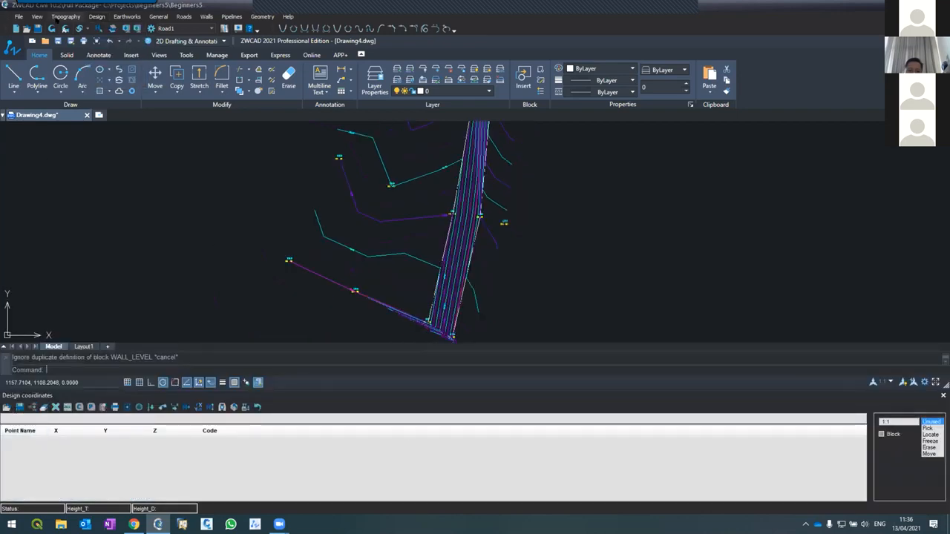
{"action": "left_click", "coordinate": [60, 17]}
{"action": "left_click", "coordinate": [65, 27]}
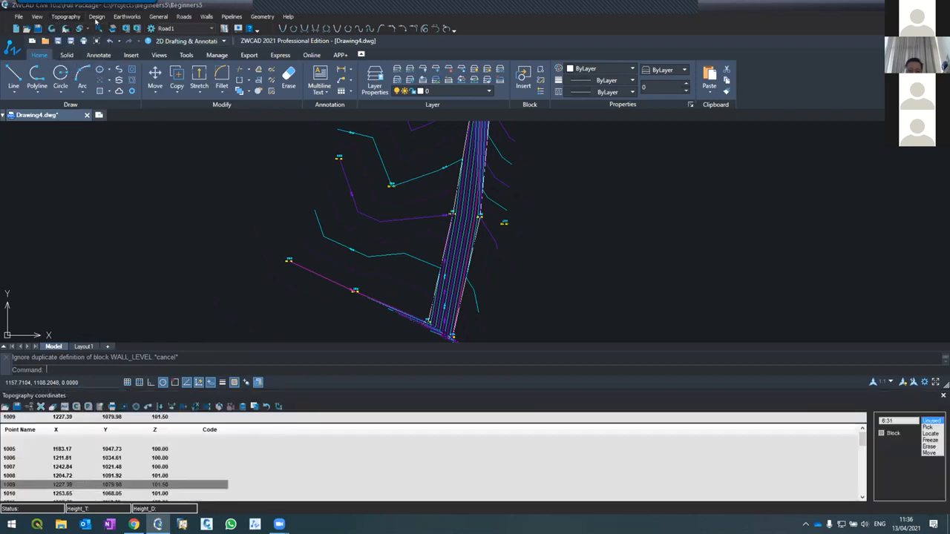
{"action": "left_click", "coordinate": [97, 17]}
{"action": "left_click", "coordinate": [113, 27]}
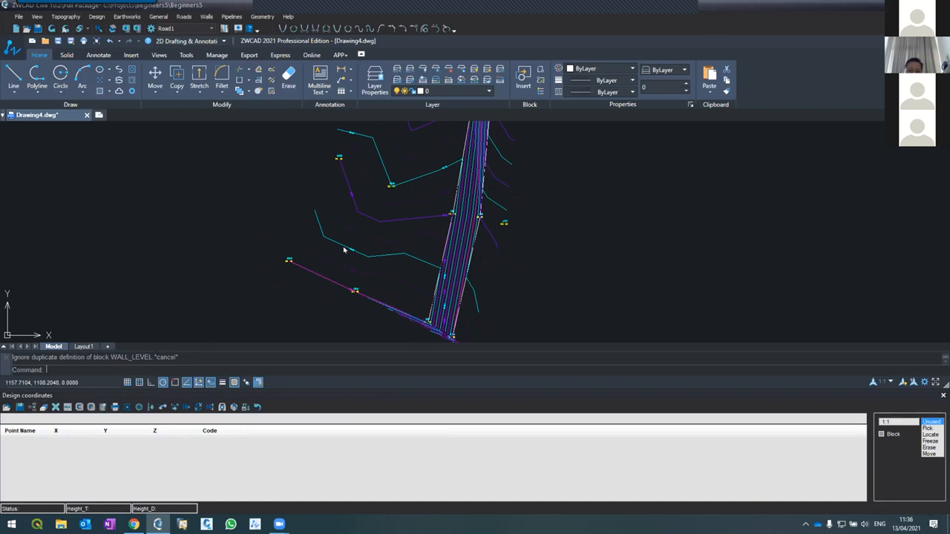
Step: Pick five design points on the terrain west of the wall at about (1197, 1052), (1210, 1086), (1246, 1091), (1242, 1062) and (1220, 1037)
{"action": "scroll", "coordinate": [341, 220], "scroll_direction": "down", "scroll_amount": 2}
{"action": "scroll", "coordinate": [340, 220], "scroll_direction": "up", "scroll_amount": 6}
{"action": "scroll", "coordinate": [343, 232], "scroll_direction": "down", "scroll_amount": 2}
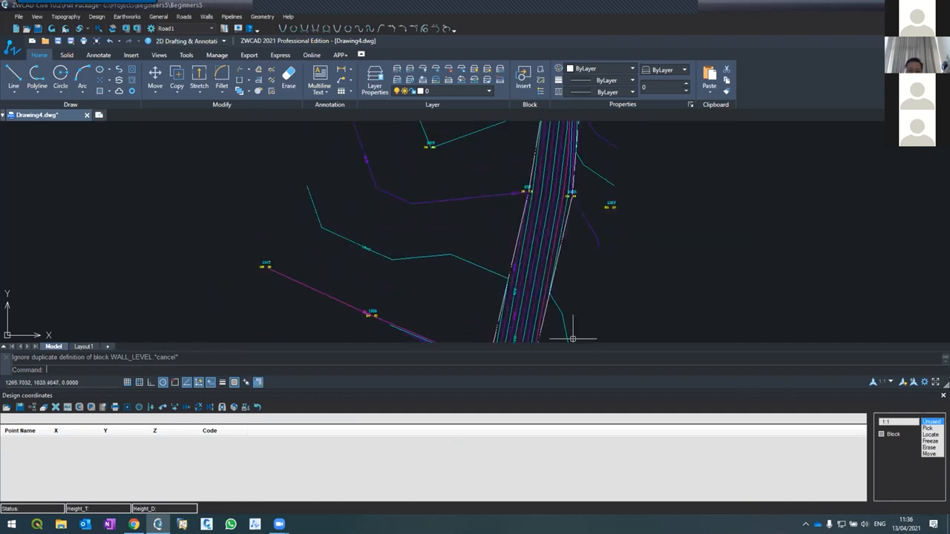
{"action": "left_click", "coordinate": [930, 429]}
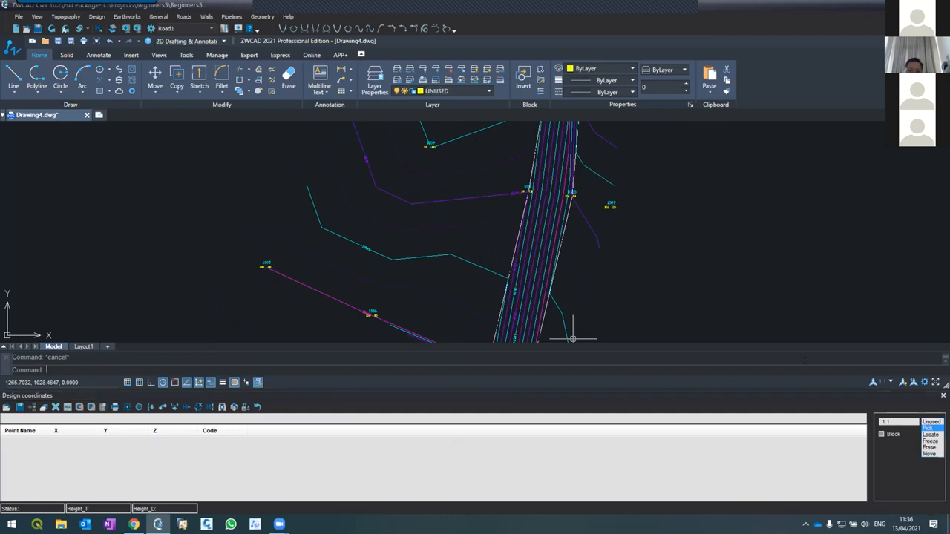
{"action": "left_click", "coordinate": [319, 251]}
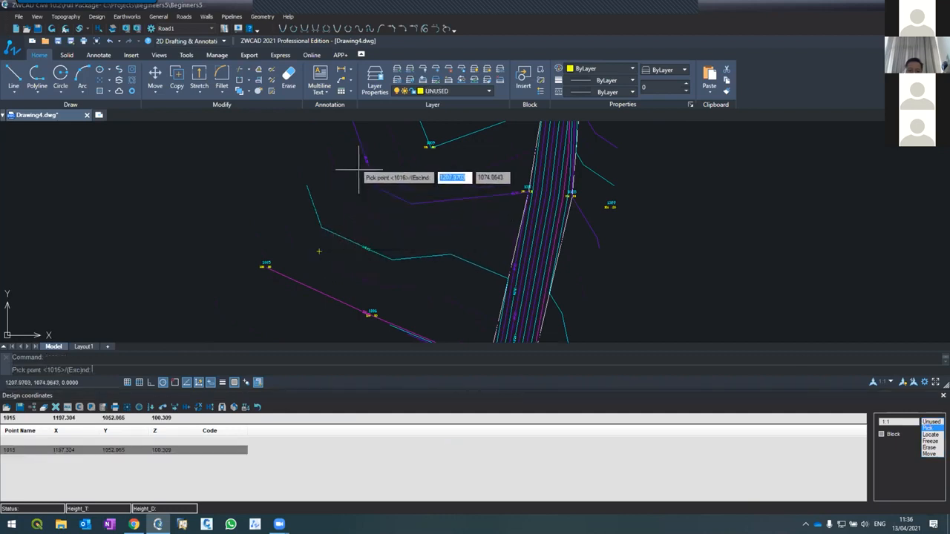
{"action": "scroll", "coordinate": [349, 254], "scroll_direction": "down", "scroll_amount": 3}
{"action": "scroll", "coordinate": [339, 205], "scroll_direction": "up", "scroll_amount": 3}
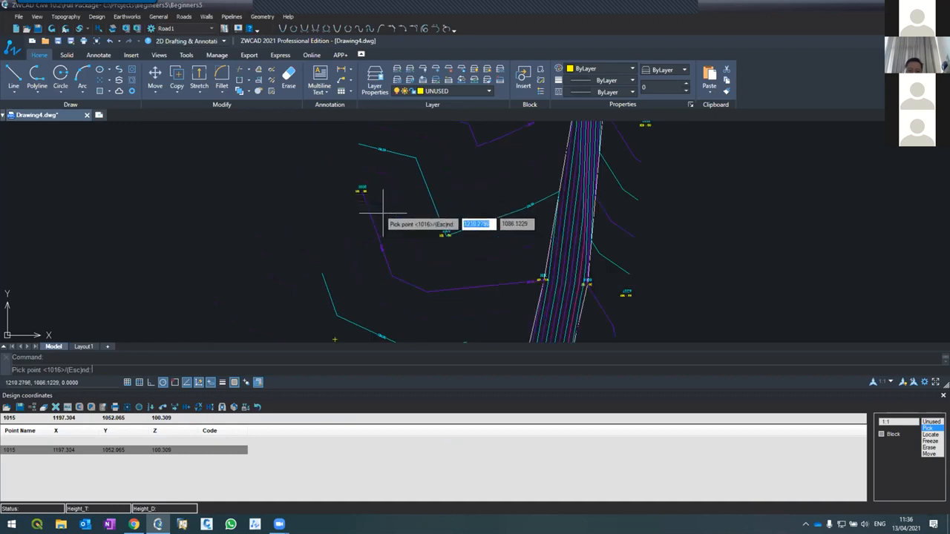
{"action": "left_click", "coordinate": [382, 212]}
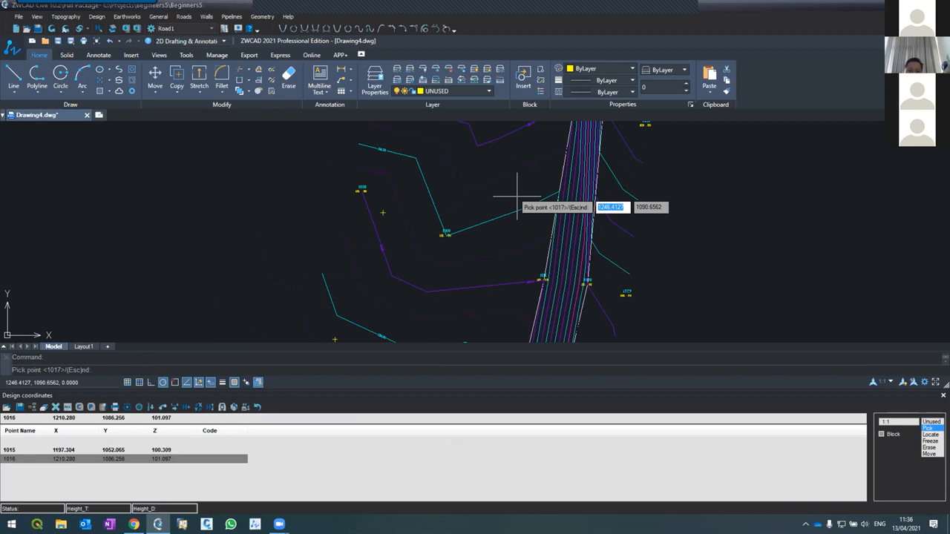
{"action": "left_click", "coordinate": [517, 198]}
{"action": "scroll", "coordinate": [511, 198], "scroll_direction": "down", "scroll_amount": 2}
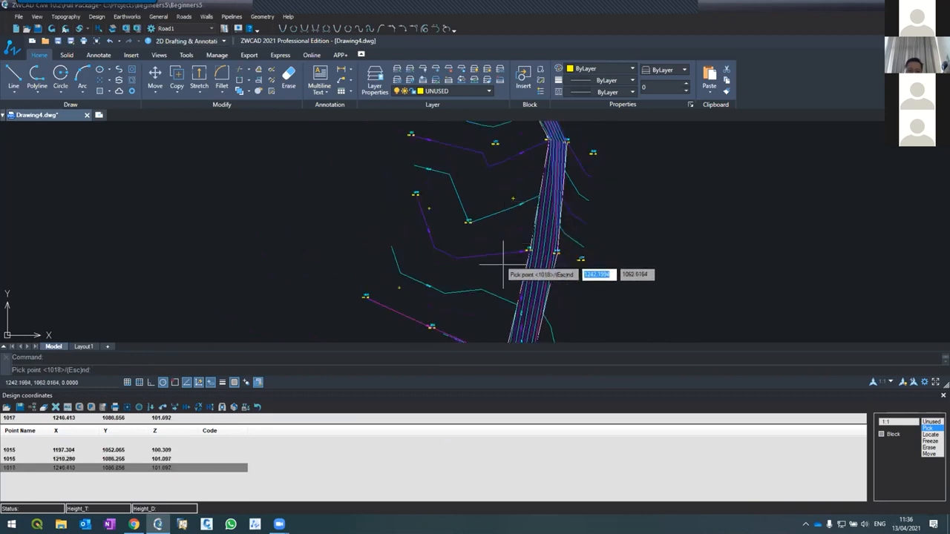
{"action": "left_click", "coordinate": [504, 264]}
{"action": "left_click", "coordinate": [452, 325]}
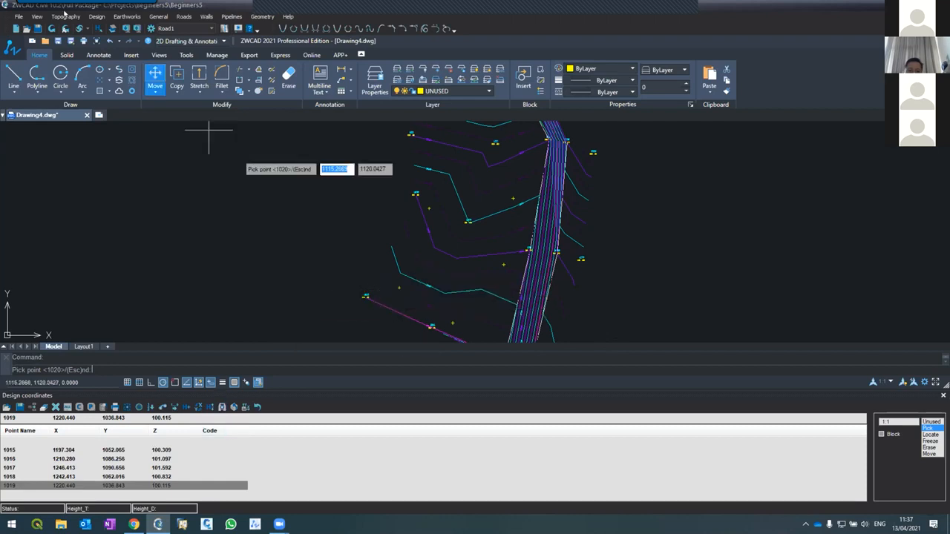
{"action": "key", "text": "Escape"}
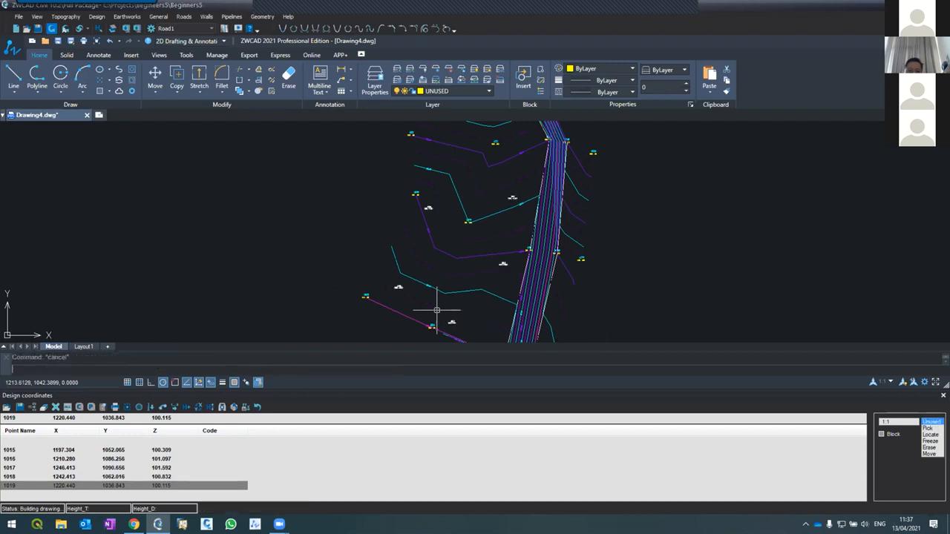
{"action": "scroll", "coordinate": [429, 215], "scroll_direction": "up", "scroll_amount": 2}
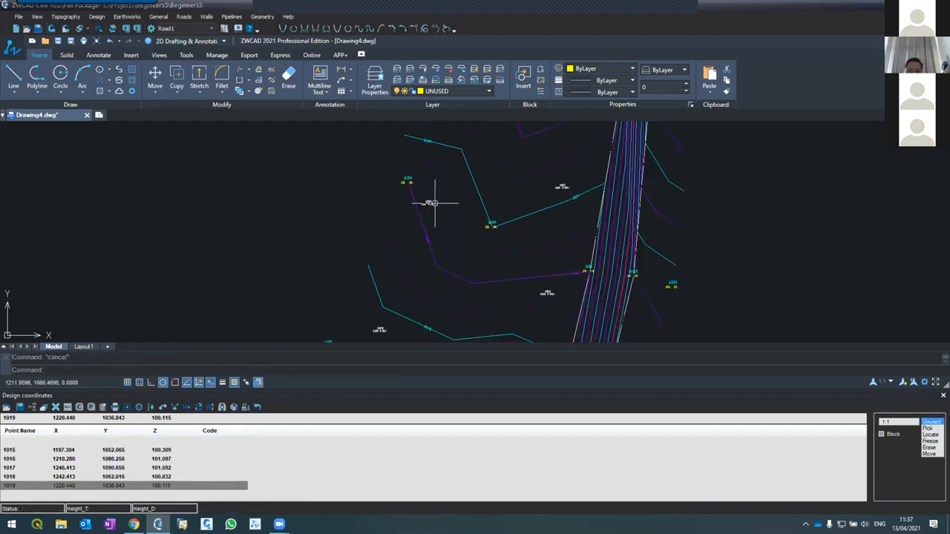
Step: Pick six design points inside the outline of the first five at about (1203, 1053), (1211, 1082), (1229, 1083), (1240, 1081), (1228, 1059) and (1215, 1048)
{"action": "scroll", "coordinate": [427, 194], "scroll_direction": "down", "scroll_amount": 2}
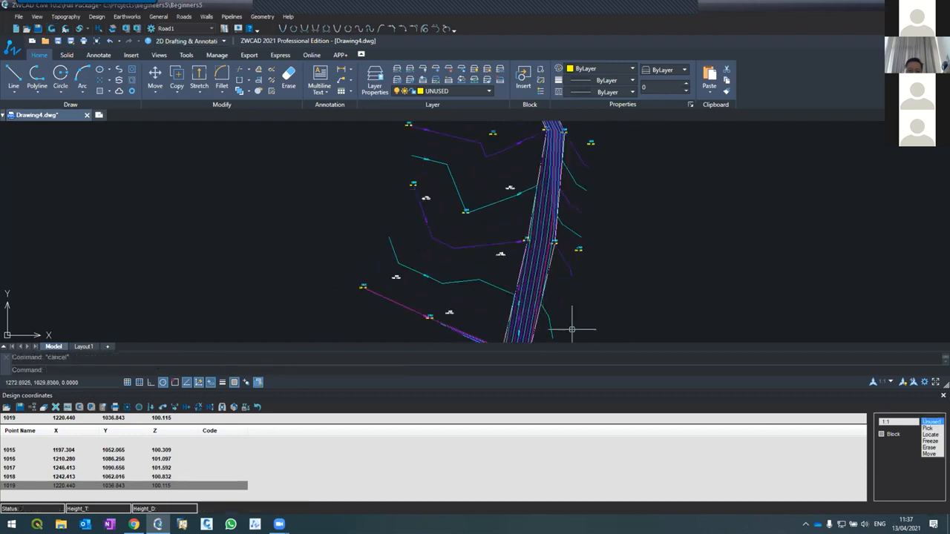
{"action": "left_click", "coordinate": [928, 428]}
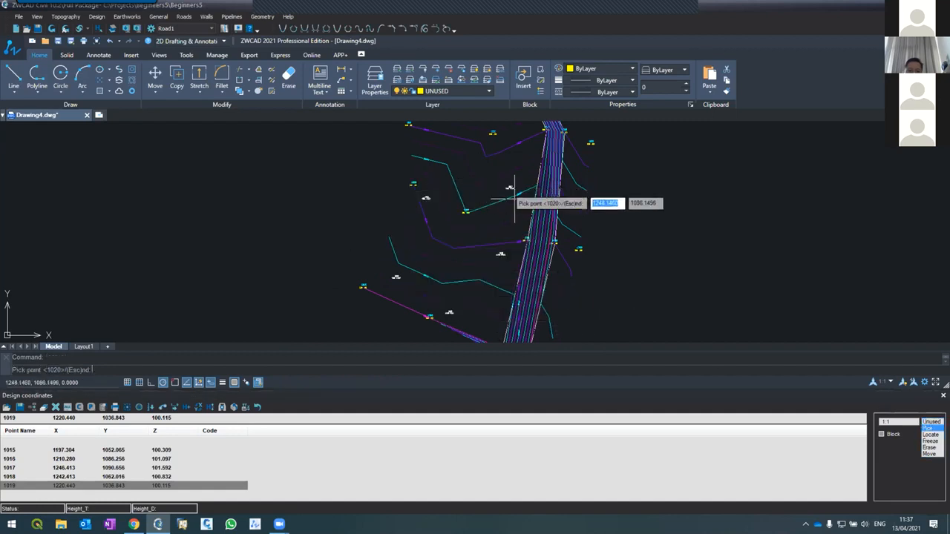
{"action": "scroll", "coordinate": [401, 281], "scroll_direction": "up", "scroll_amount": 2}
{"action": "left_click", "coordinate": [411, 274]}
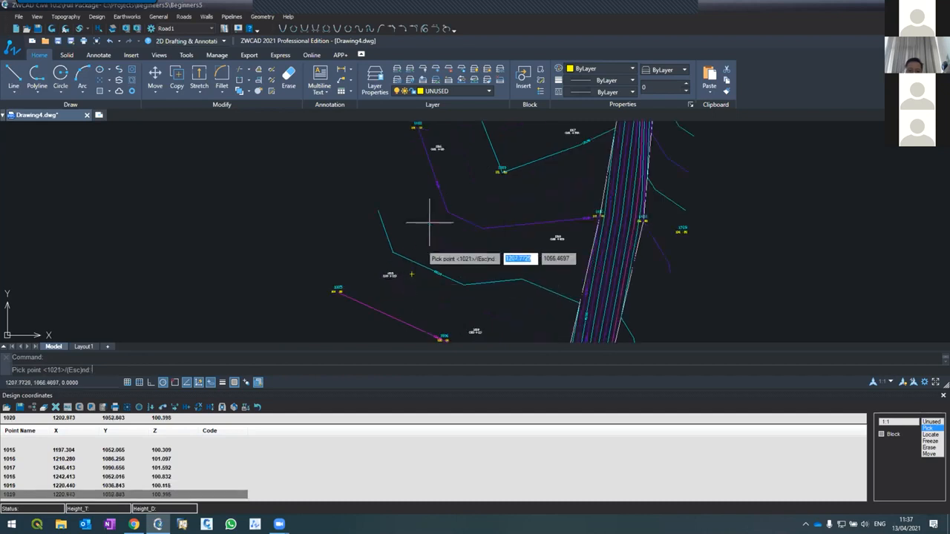
{"action": "left_click", "coordinate": [442, 165]}
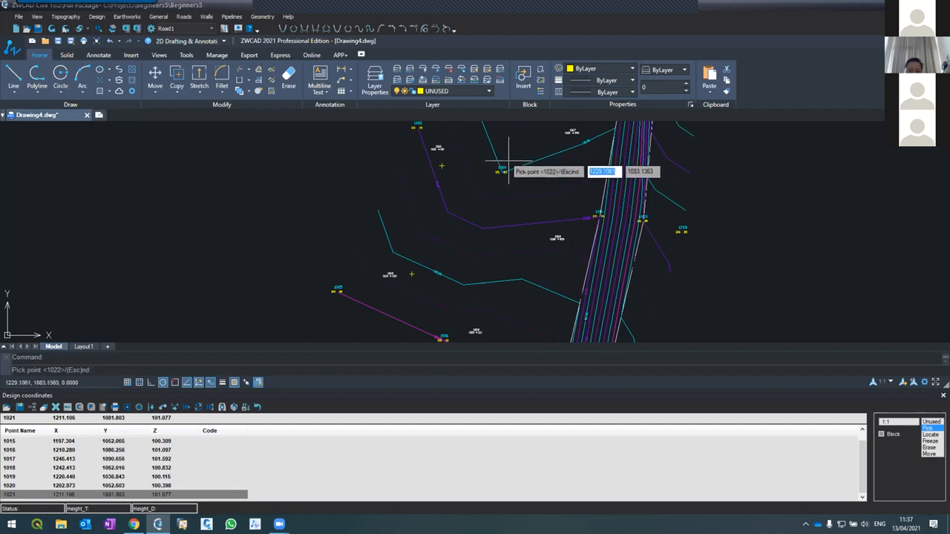
{"action": "left_click", "coordinate": [509, 160]}
{"action": "left_click", "coordinate": [551, 168]}
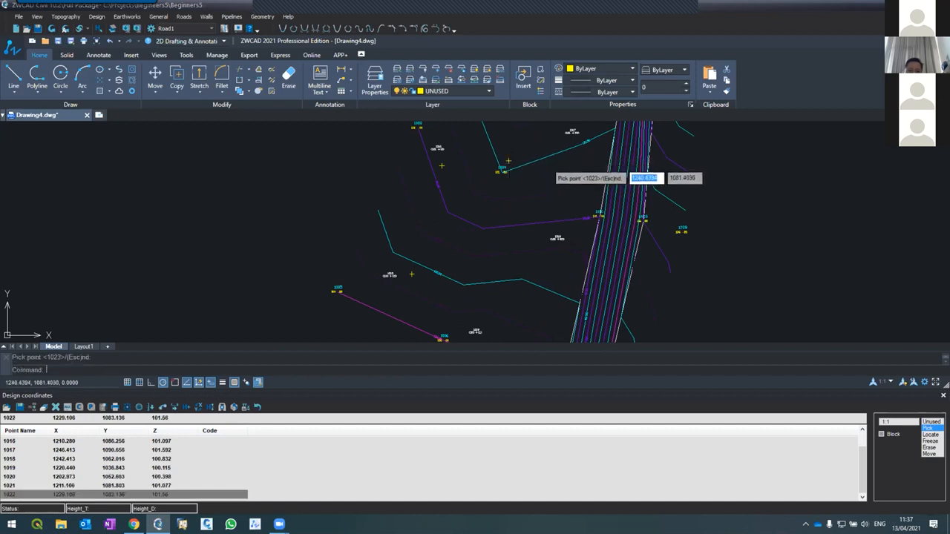
{"action": "left_click", "coordinate": [502, 252]}
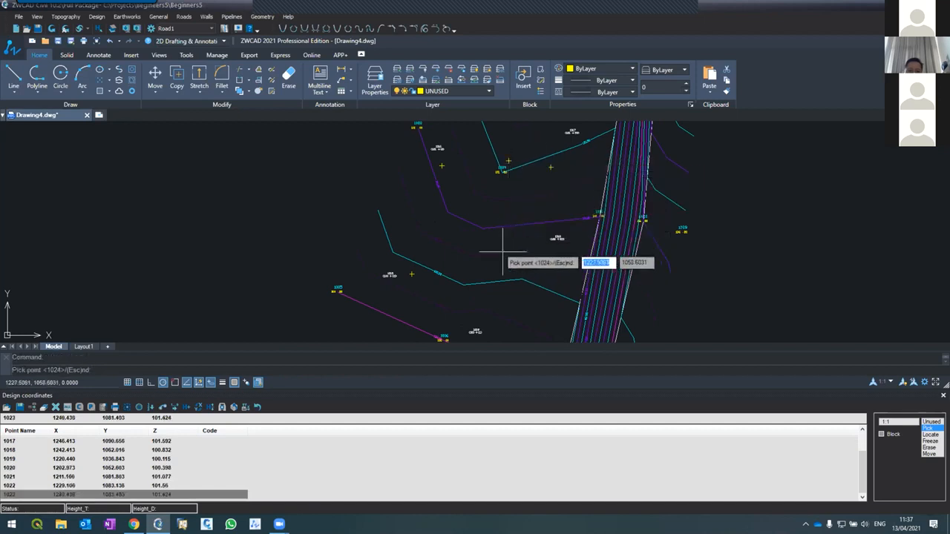
{"action": "left_click", "coordinate": [456, 291]}
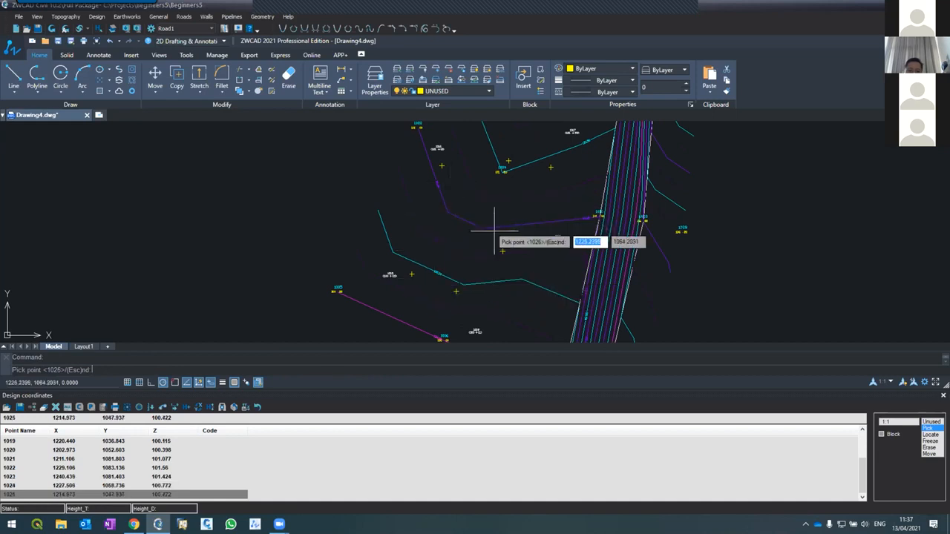
{"action": "key", "text": "Escape"}
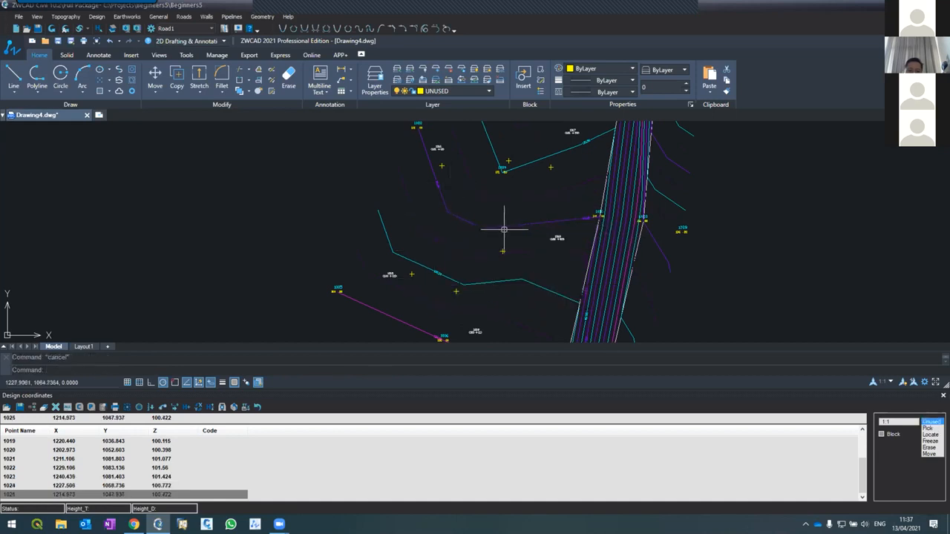
Step: Check the six new points against the labelled outer design points and refresh the drawing to label them with name and elevation
{"action": "scroll", "coordinate": [564, 267], "scroll_direction": "up", "scroll_amount": 3}
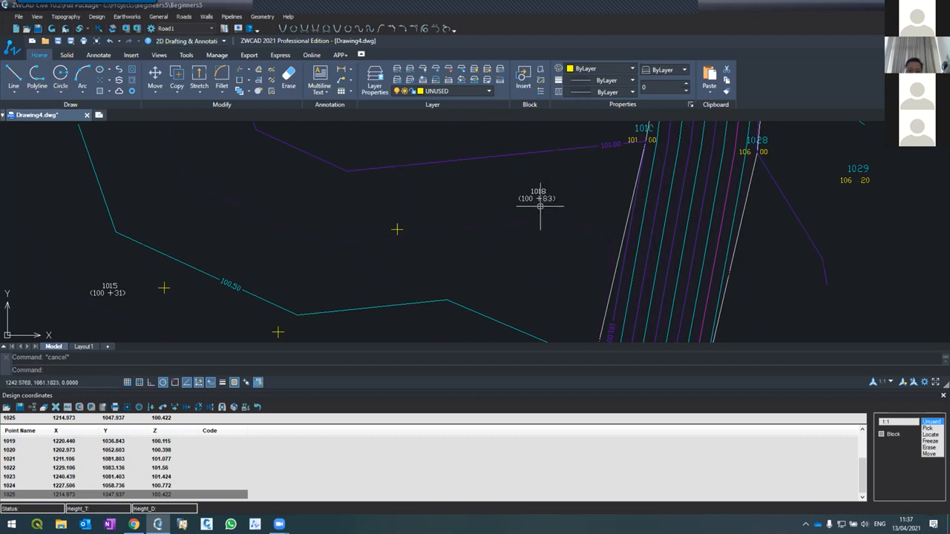
{"action": "scroll", "coordinate": [541, 206], "scroll_direction": "up", "scroll_amount": 2}
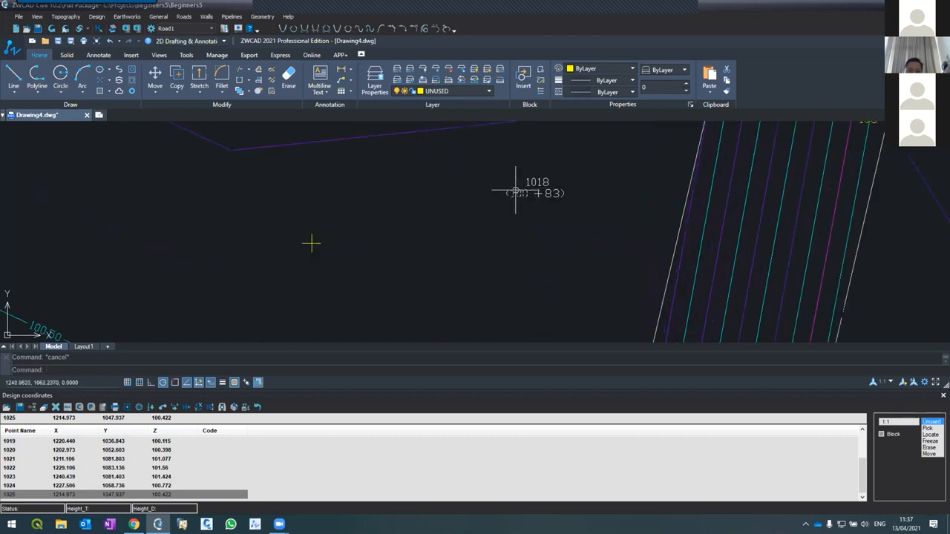
{"action": "scroll", "coordinate": [529, 171], "scroll_direction": "down", "scroll_amount": 4}
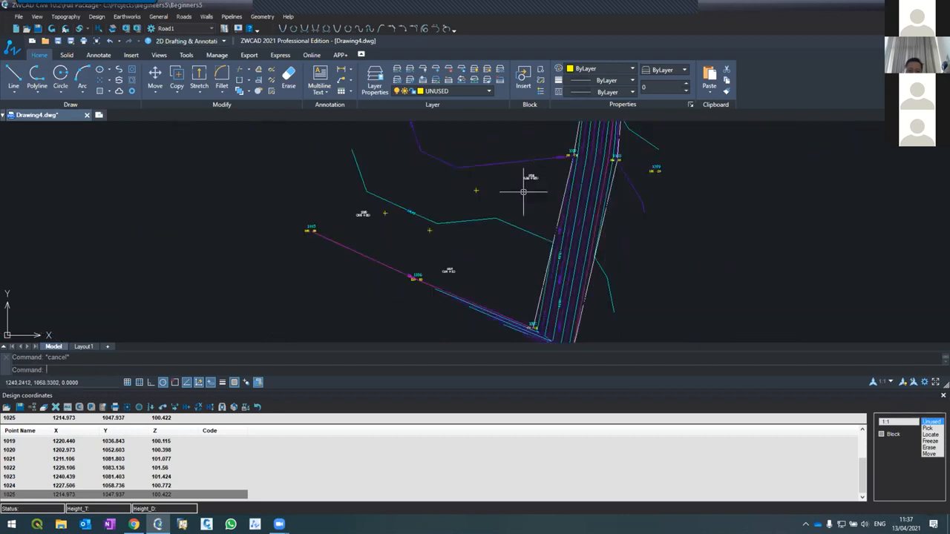
{"action": "scroll", "coordinate": [436, 265], "scroll_direction": "up", "scroll_amount": 3}
{"action": "scroll", "coordinate": [436, 265], "scroll_direction": "down", "scroll_amount": 3}
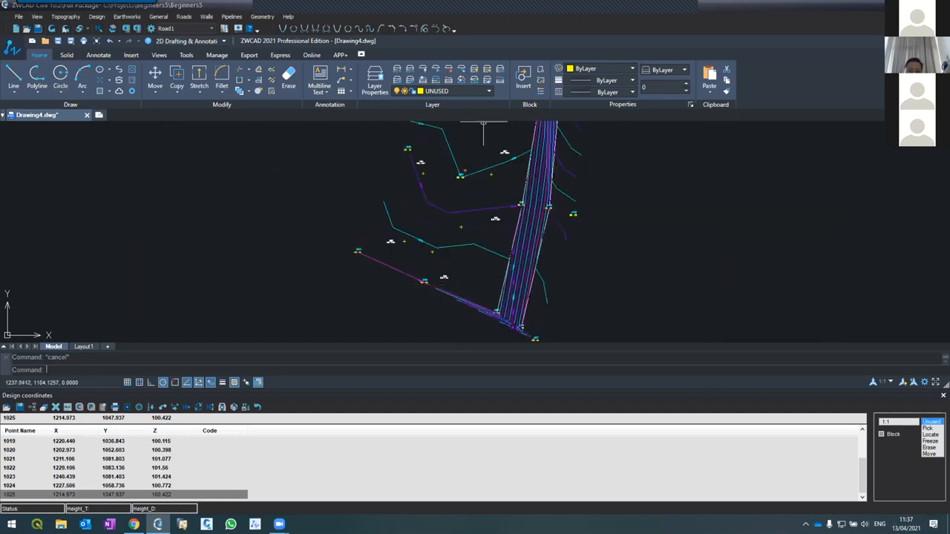
{"action": "scroll", "coordinate": [499, 143], "scroll_direction": "up", "scroll_amount": 4}
{"action": "scroll", "coordinate": [530, 138], "scroll_direction": "down", "scroll_amount": 2}
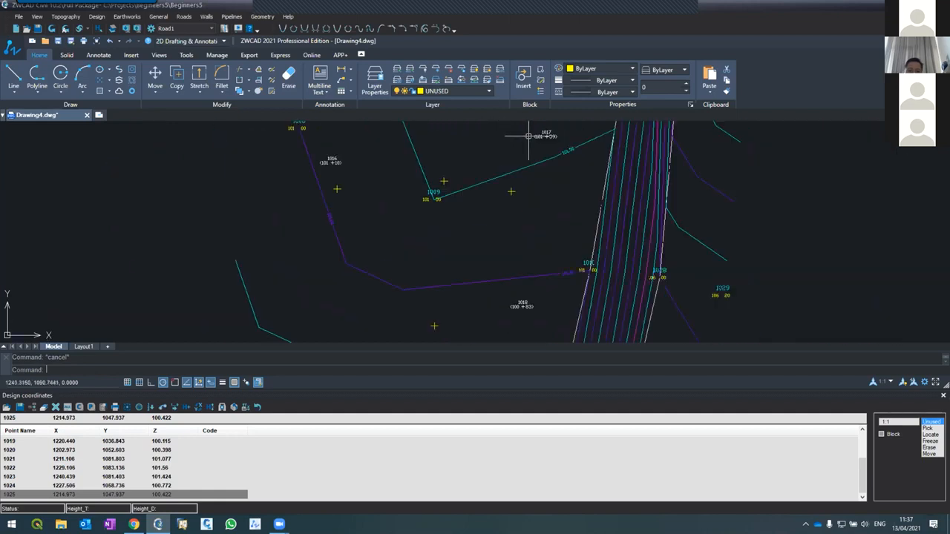
{"action": "scroll", "coordinate": [429, 255], "scroll_direction": "down", "scroll_amount": 2}
{"action": "scroll", "coordinate": [430, 254], "scroll_direction": "up", "scroll_amount": 3}
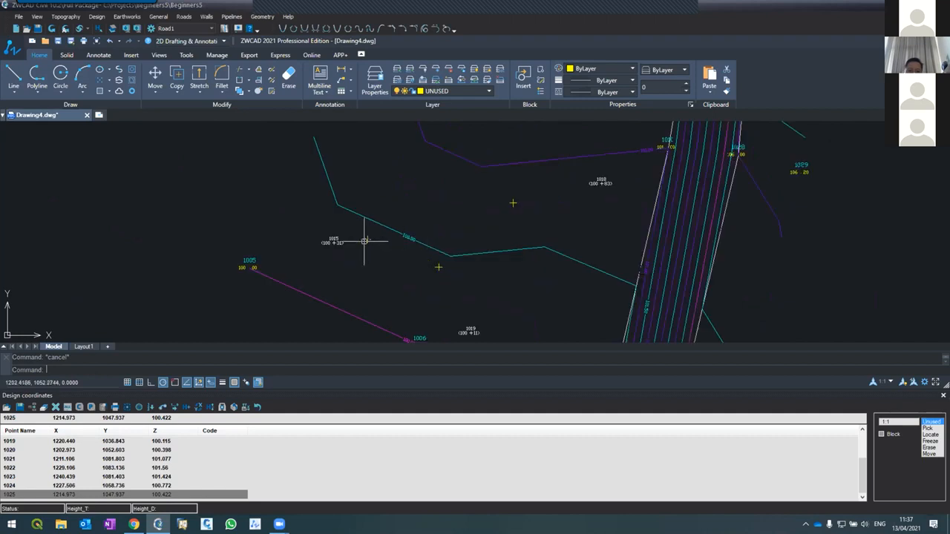
{"action": "left_click", "coordinate": [52, 29]}
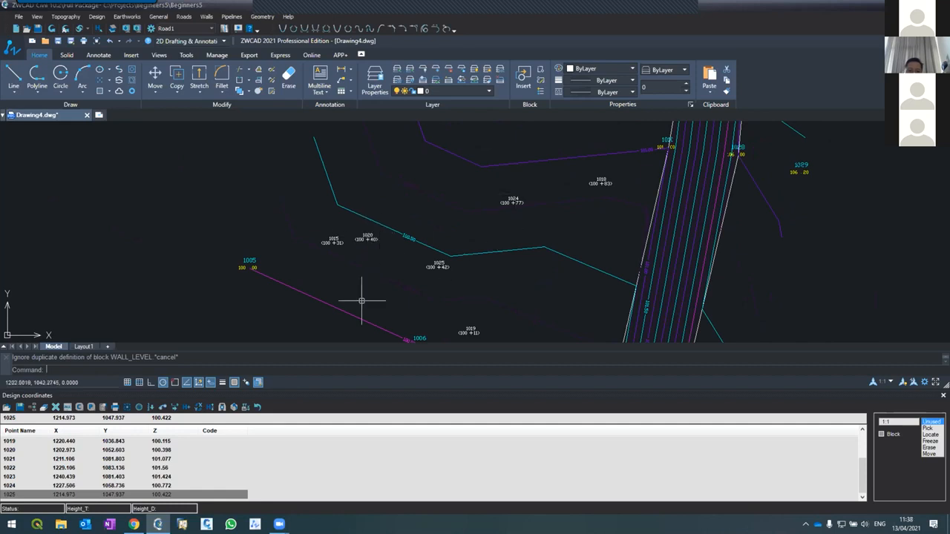
Step: Set the Z elevation of design point 1020 to 95 in the design coordinates table
{"action": "left_click", "coordinate": [41, 450]}
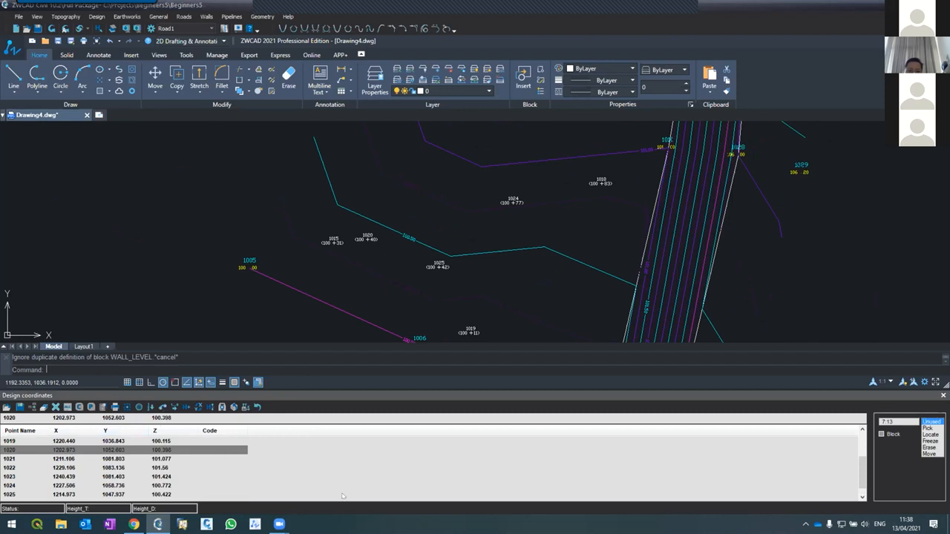
{"action": "key", "text": "BackSpace"}
{"action": "key", "text": "BackSpace"}
{"action": "key", "text": "BackSpace"}
{"action": "key", "text": "BackSpace"}
{"action": "key", "text": "BackSpace"}
Step: Set the Z elevation of design point 1025 to 95.3
{"action": "left_click", "coordinate": [20, 494]}
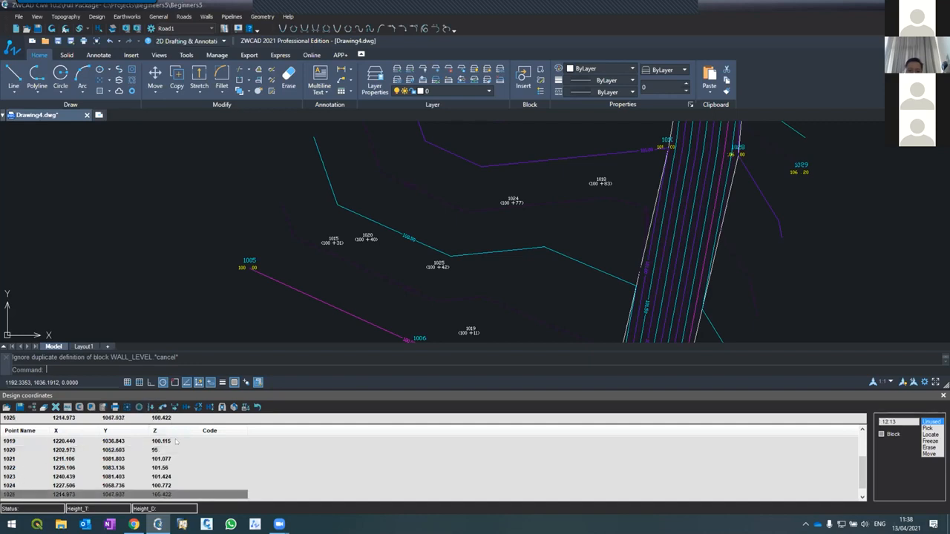
{"action": "left_click", "coordinate": [171, 418]}
{"action": "key", "text": "BackSpace"}
{"action": "key", "text": "BackSpace"}
{"action": "key", "text": "BackSpace"}
Step: Set the Z elevation of design point 1024 to 96 and refresh the drawing to update the point labels
{"action": "left_click", "coordinate": [50, 486]}
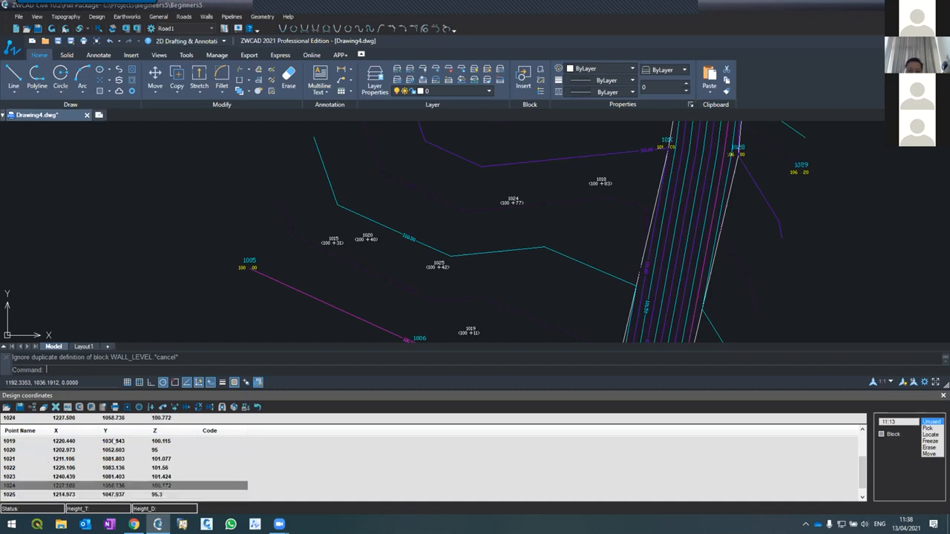
{"action": "key", "text": "BackSpace"}
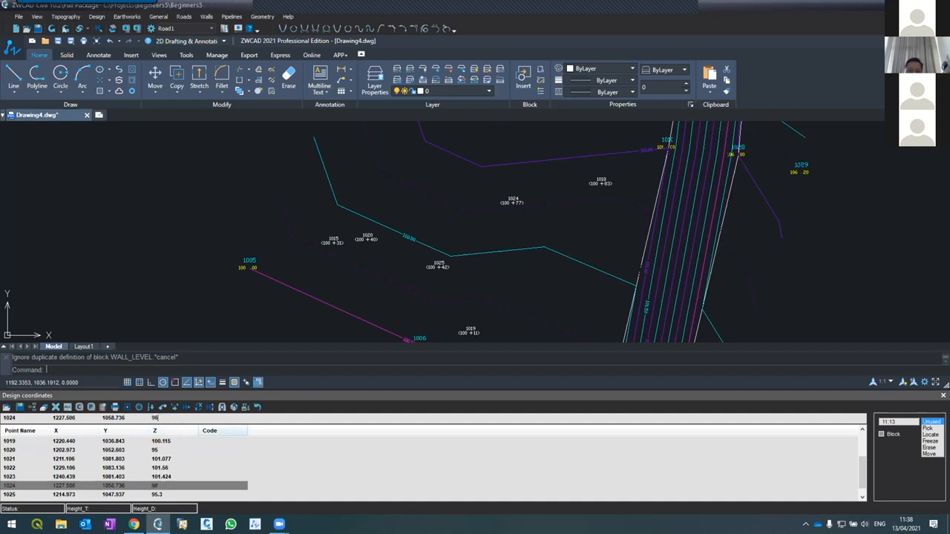
{"action": "left_click", "coordinate": [51, 28]}
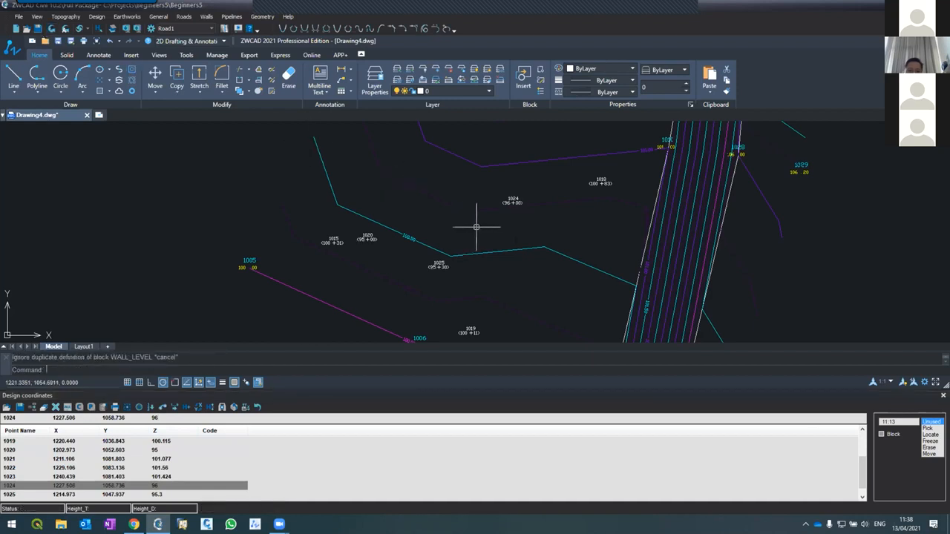
Step: Compare the elevation labels of design points 1015, 1020, 1024 and 1025 with the neighbouring topography point 1005
{"action": "scroll", "coordinate": [315, 240], "scroll_direction": "down", "scroll_amount": 2}
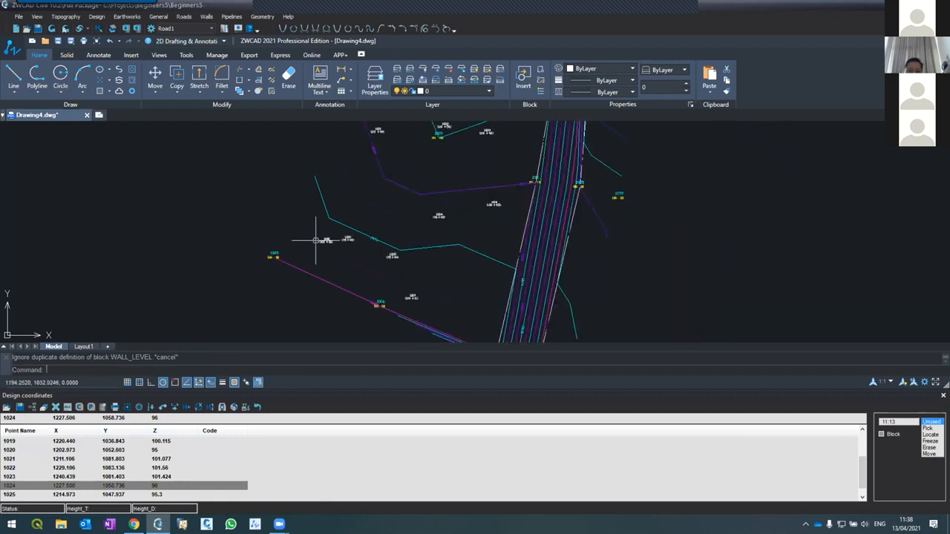
{"action": "scroll", "coordinate": [315, 239], "scroll_direction": "up", "scroll_amount": 5}
{"action": "scroll", "coordinate": [315, 240], "scroll_direction": "down", "scroll_amount": 2}
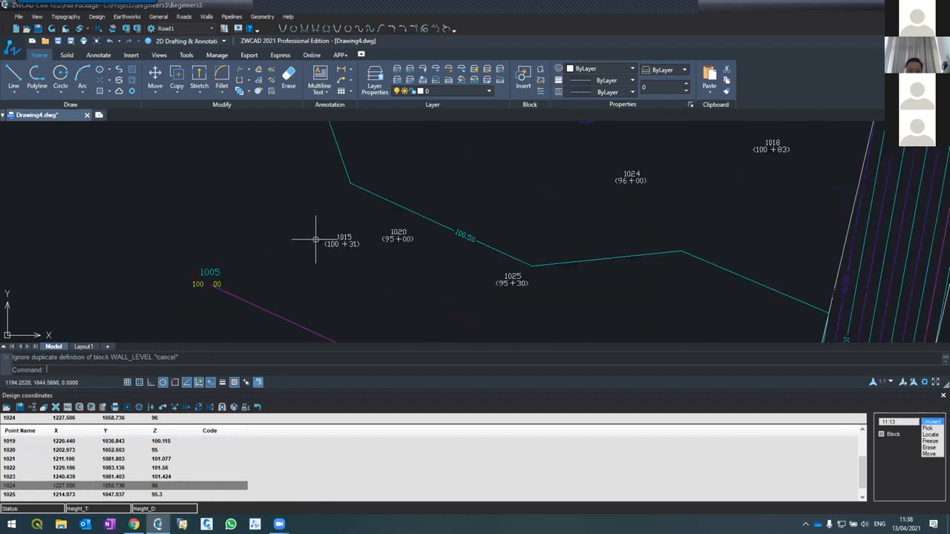
{"action": "scroll", "coordinate": [315, 240], "scroll_direction": "down", "scroll_amount": 2}
{"action": "left_click", "coordinate": [251, 264]}
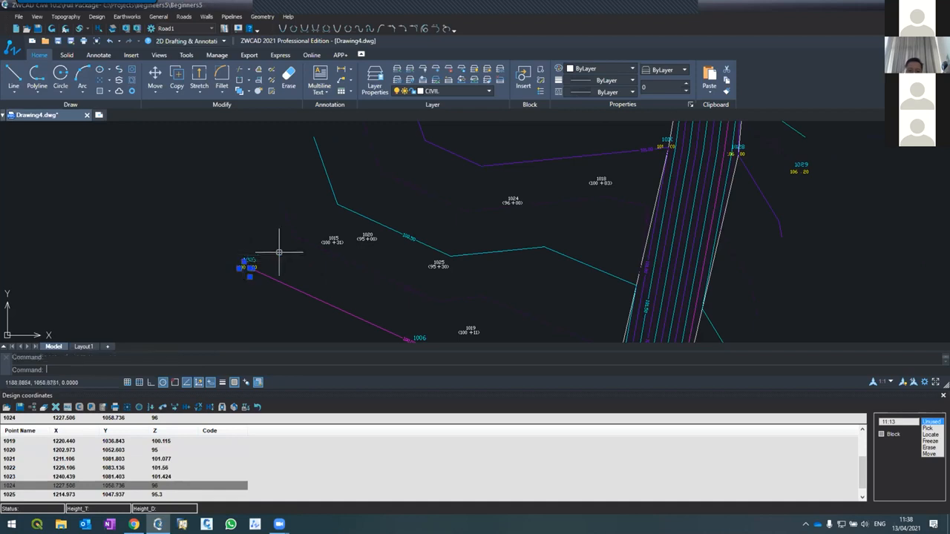
{"action": "key", "text": "Escape"}
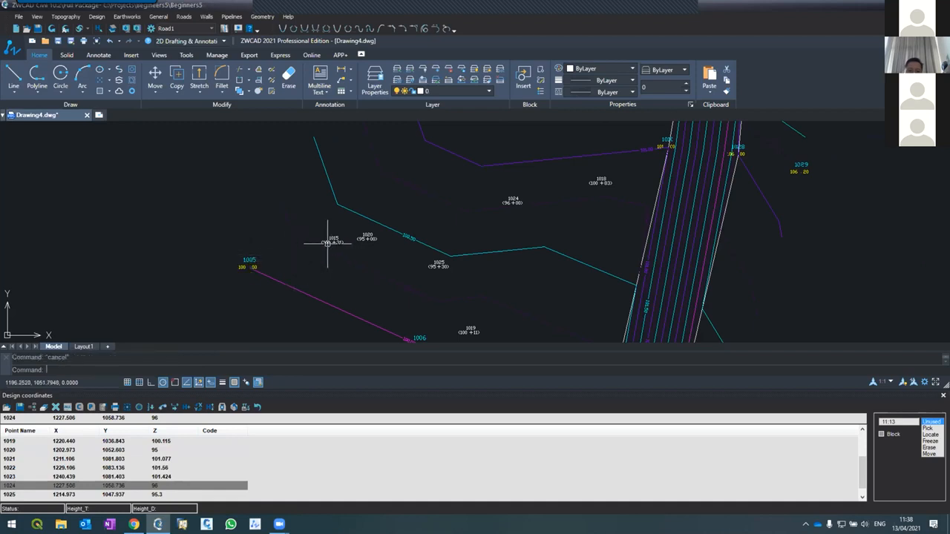
{"action": "scroll", "coordinate": [327, 248], "scroll_direction": "up", "scroll_amount": 4}
{"action": "left_click", "coordinate": [330, 225]}
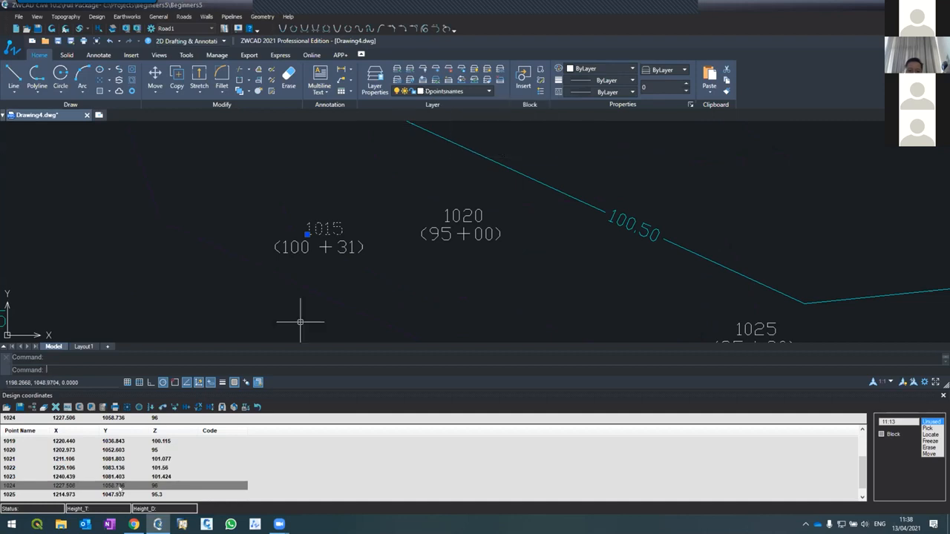
{"action": "scroll", "coordinate": [269, 262], "scroll_direction": "down", "scroll_amount": 5}
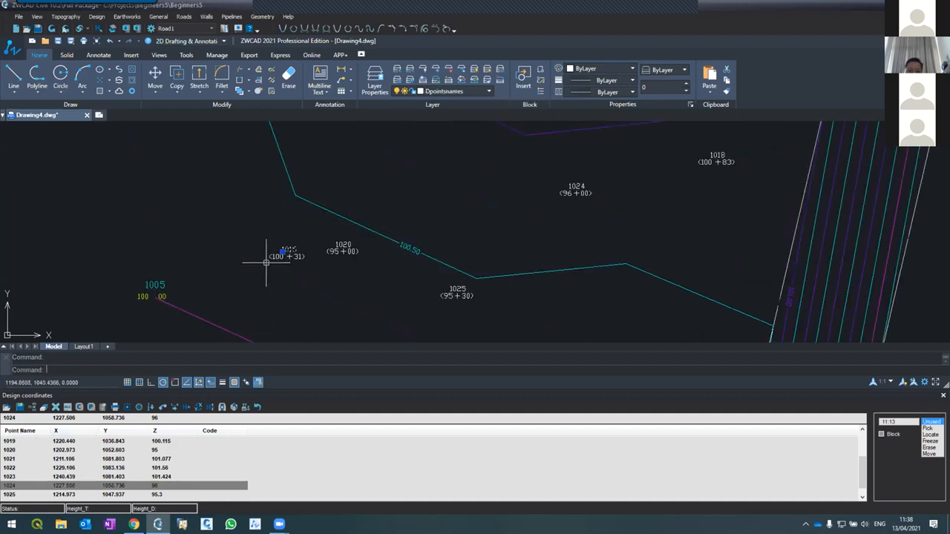
{"action": "scroll", "coordinate": [265, 261], "scroll_direction": "down", "scroll_amount": 2}
{"action": "scroll", "coordinate": [268, 263], "scroll_direction": "up", "scroll_amount": 4}
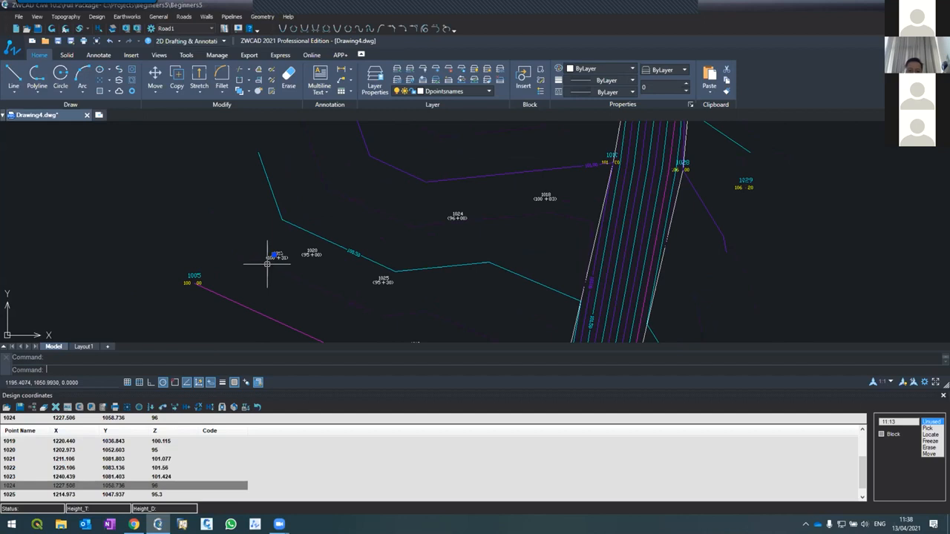
Step: Set the Z elevation of design point 1021, at the northwest of the inner points, to 96.5
{"action": "scroll", "coordinate": [282, 320], "scroll_direction": "down", "scroll_amount": 2}
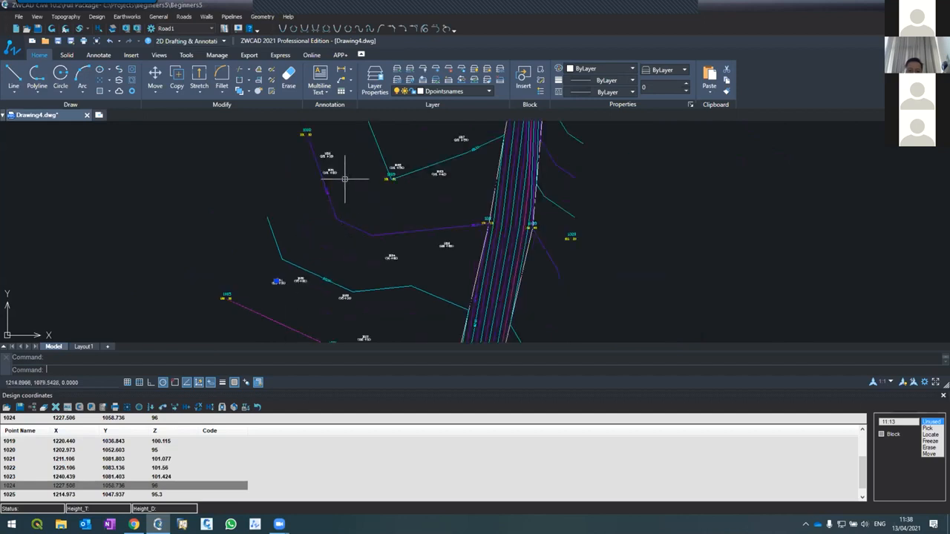
{"action": "scroll", "coordinate": [357, 154], "scroll_direction": "up", "scroll_amount": 2}
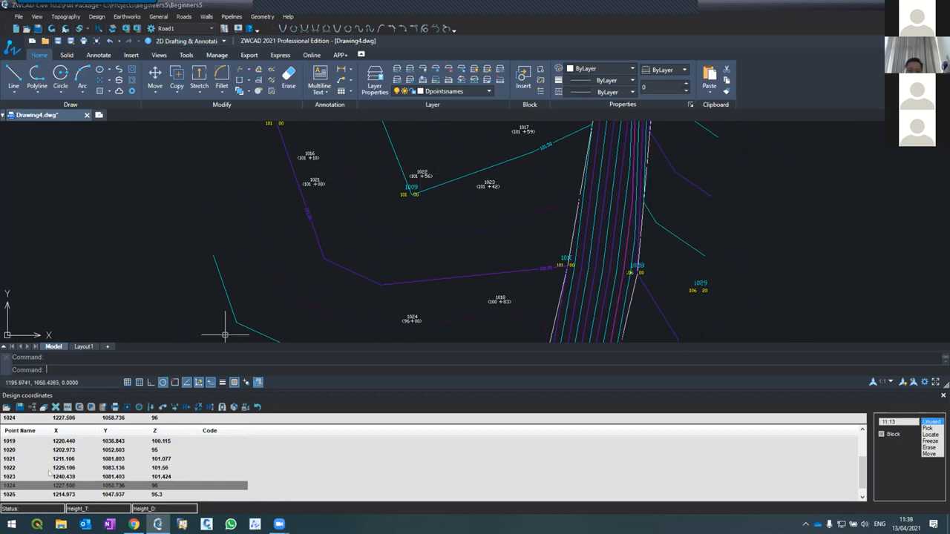
{"action": "left_click", "coordinate": [11, 458]}
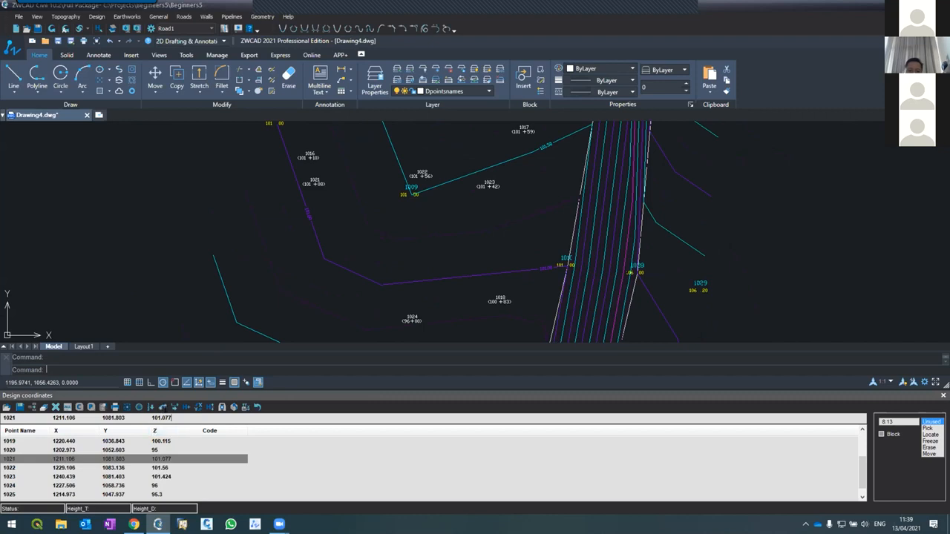
{"action": "key", "text": "BackSpace"}
{"action": "key", "text": "BackSpace"}
{"action": "key", "text": "BackSpace"}
{"action": "key", "text": "BackSpace"}
{"action": "key", "text": "BackSpace"}
{"action": "type", "text": "966"}
{"action": "key", "text": "BackSpace"}
{"action": "type", "text": ".5"}
Step: Set the Z elevation of design point 1022 to 96.5
{"action": "left_click", "coordinate": [53, 468]}
{"action": "key", "text": "BackSpace"}
{"action": "key", "text": "BackSpace"}
{"action": "key", "text": "BackSpace"}
{"action": "type", "text": "966"}
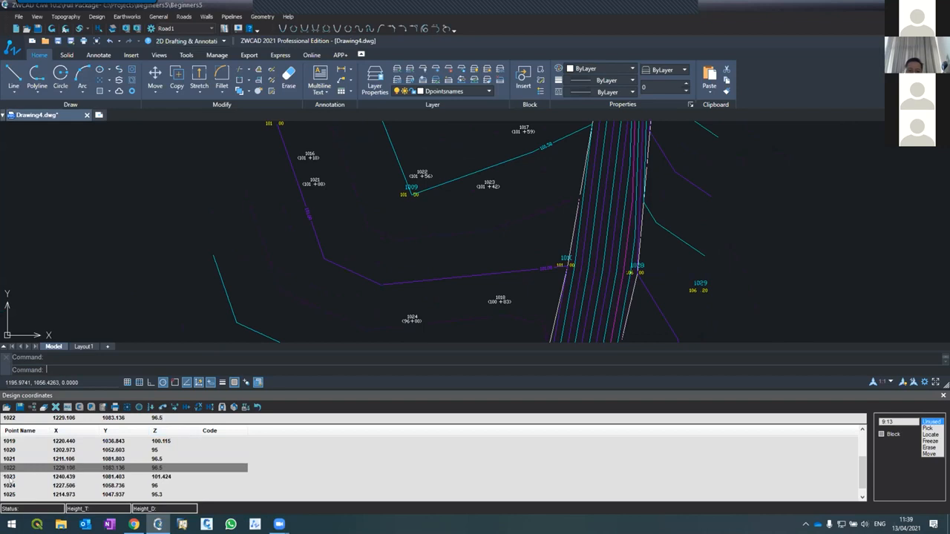
Step: Set the Z elevation of design point 1023 to 96.7 and refresh the drawing to update the point labels
{"action": "left_click", "coordinate": [143, 476]}
{"action": "key", "text": "BackSpace"}
{"action": "key", "text": "BackSpace"}
{"action": "key", "text": "BackSpace"}
{"action": "key", "text": "BackSpace"}
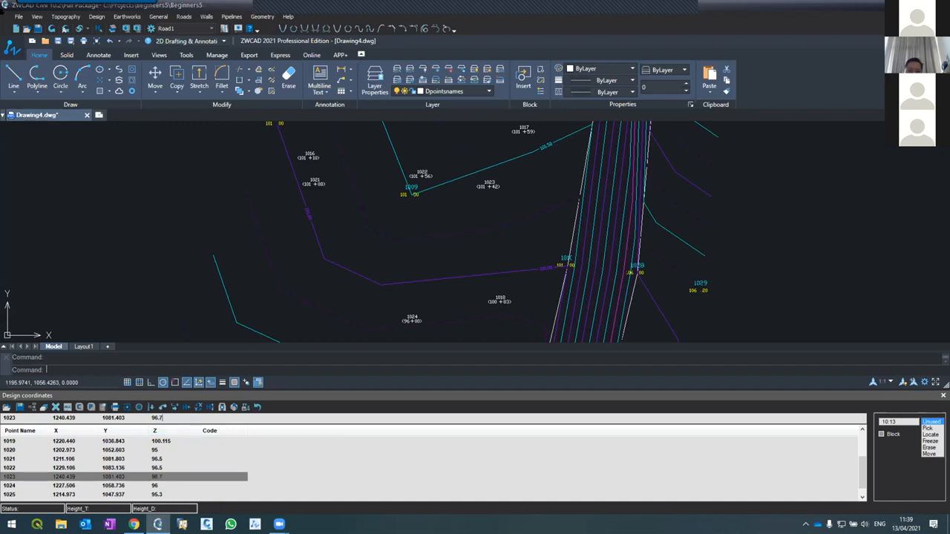
{"action": "left_click", "coordinate": [51, 28]}
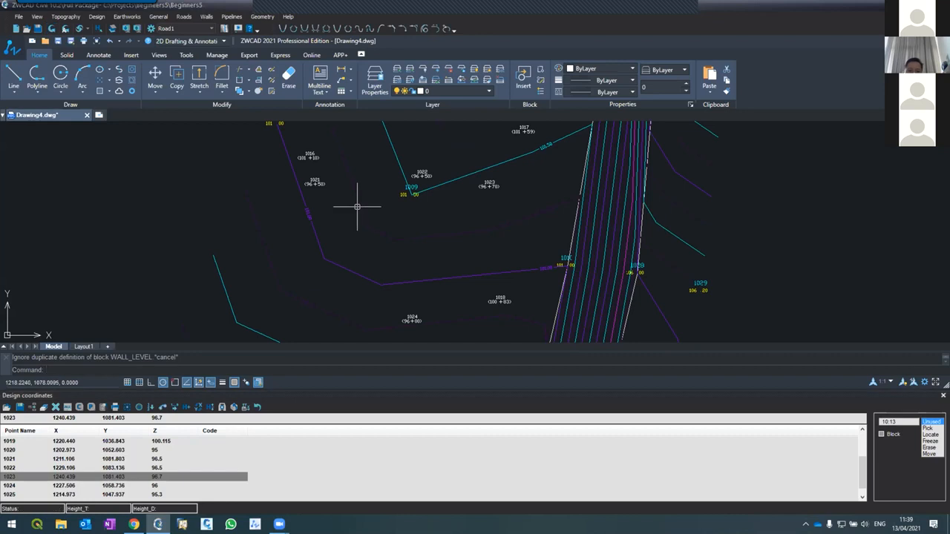
{"action": "scroll", "coordinate": [352, 163], "scroll_direction": "down", "scroll_amount": 3}
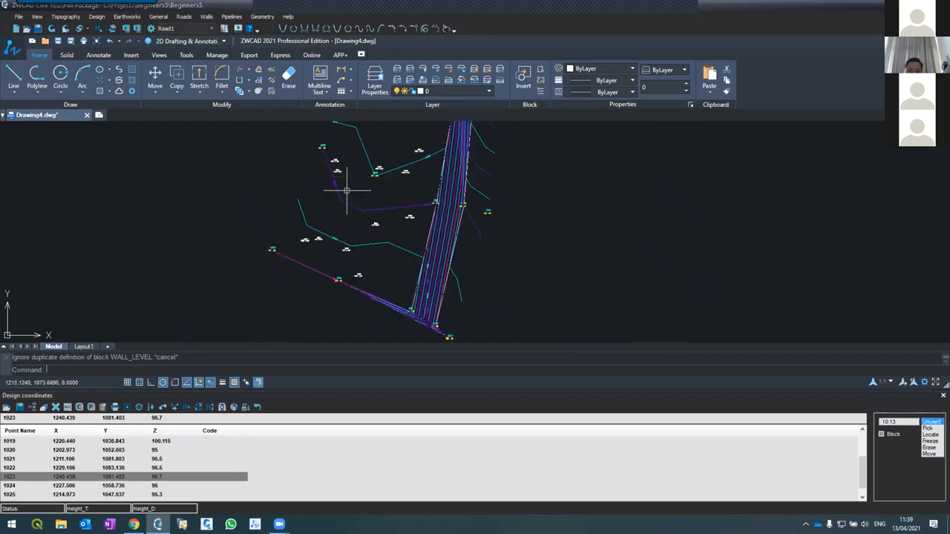
{"action": "scroll", "coordinate": [338, 218], "scroll_direction": "up", "scroll_amount": 3}
{"action": "scroll", "coordinate": [315, 316], "scroll_direction": "down", "scroll_amount": 3}
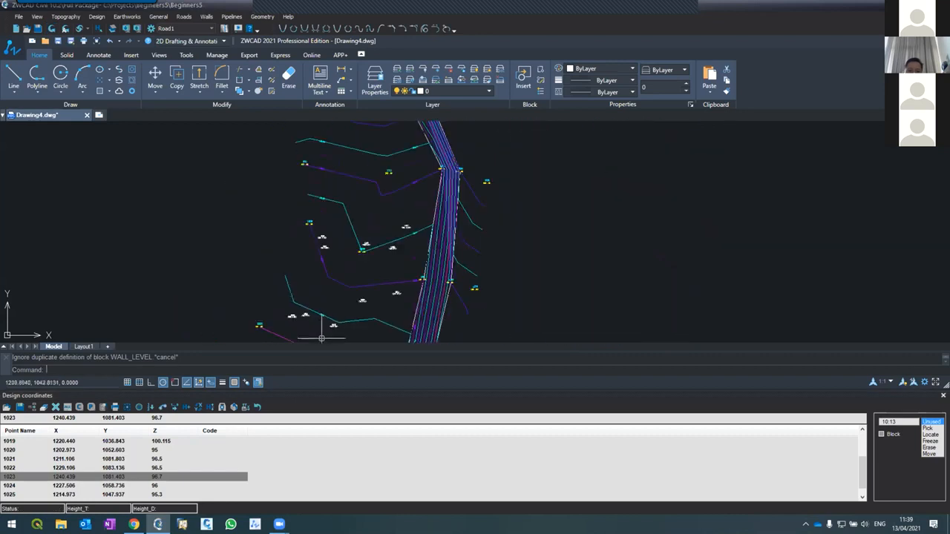
Step: Draw a closed design line around the lowered area through points 1021, 1022, 1023, 1024, 1025, 1020 and back to 1021
{"action": "scroll", "coordinate": [323, 245], "scroll_direction": "up", "scroll_amount": 2}
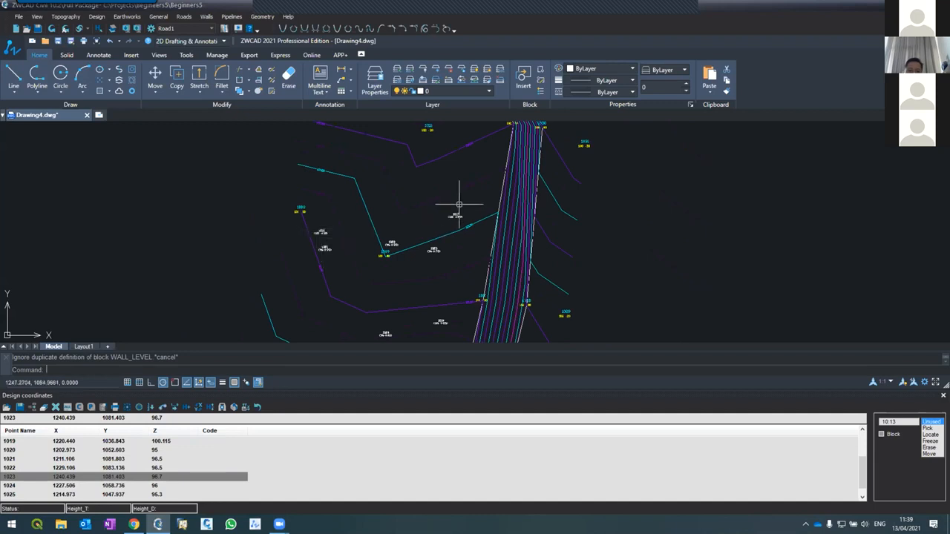
{"action": "scroll", "coordinate": [445, 207], "scroll_direction": "down", "scroll_amount": 3}
{"action": "scroll", "coordinate": [439, 214], "scroll_direction": "up", "scroll_amount": 2}
{"action": "scroll", "coordinate": [438, 214], "scroll_direction": "up", "scroll_amount": 2}
{"action": "scroll", "coordinate": [432, 205], "scroll_direction": "down", "scroll_amount": 2}
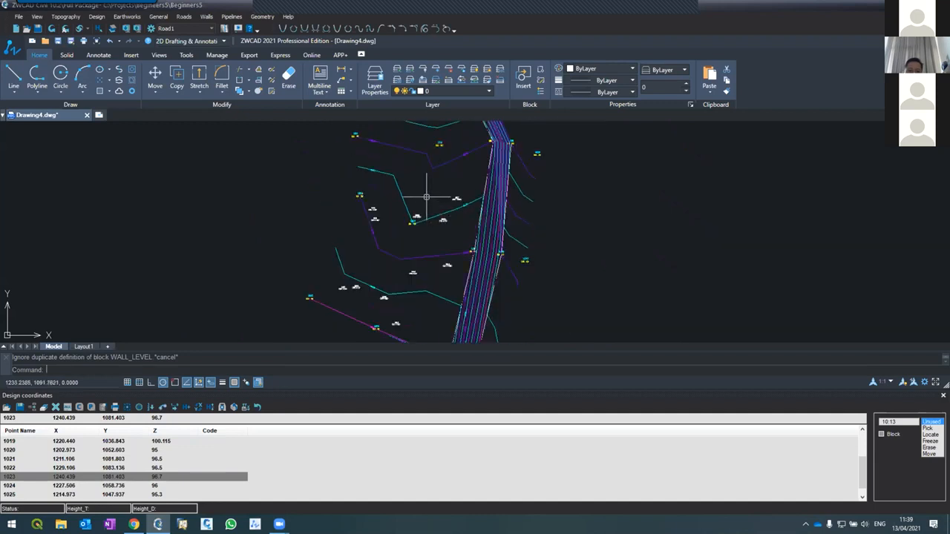
{"action": "scroll", "coordinate": [402, 255], "scroll_direction": "up", "scroll_amount": 2}
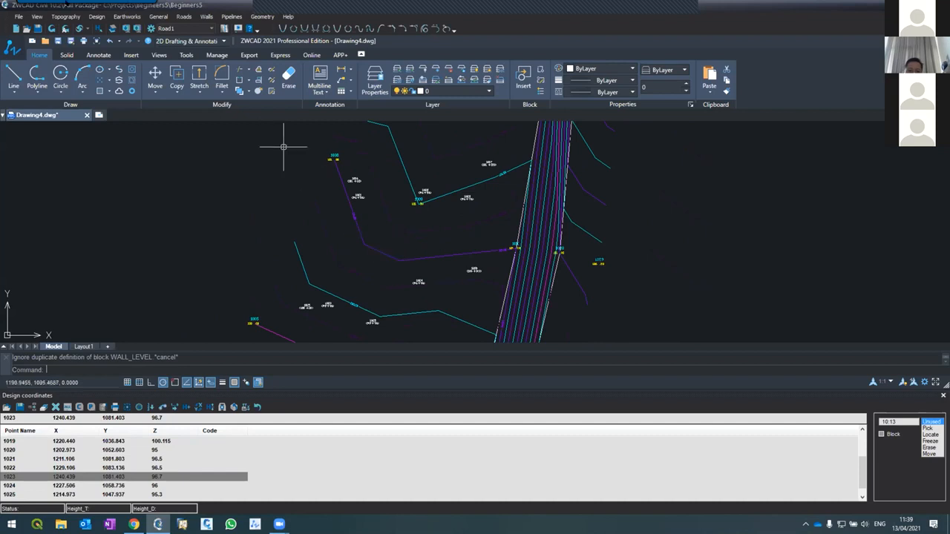
{"action": "left_click", "coordinate": [95, 16]}
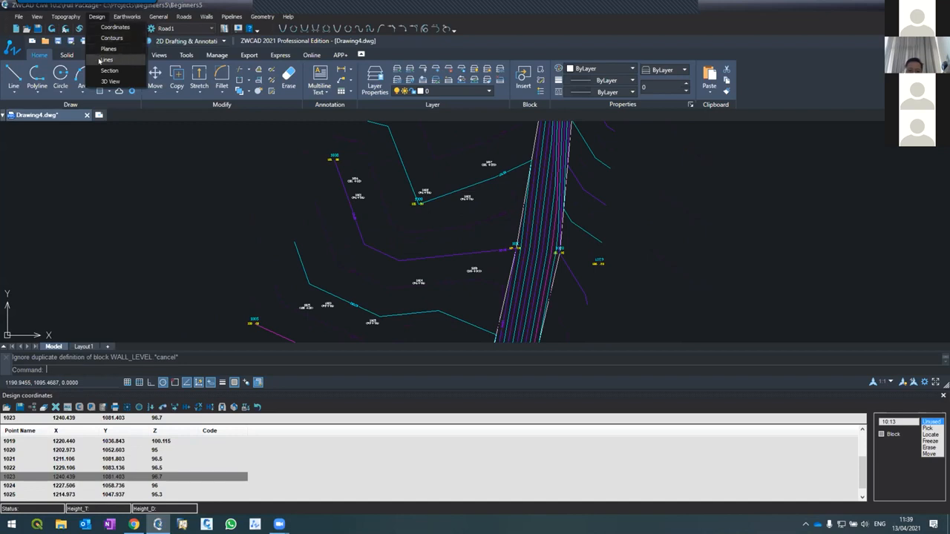
{"action": "left_click", "coordinate": [105, 59]}
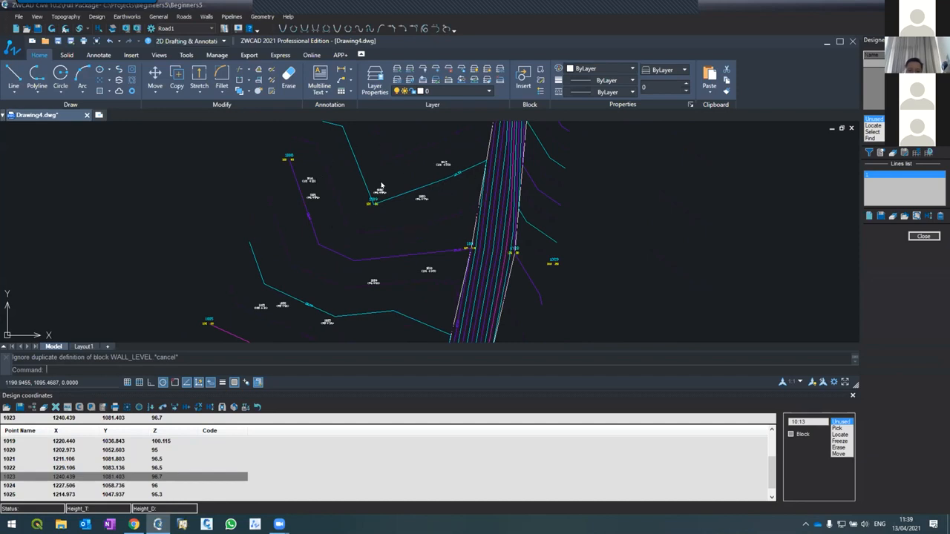
{"action": "left_click", "coordinate": [874, 125]}
{"action": "left_click", "coordinate": [313, 197]}
{"action": "left_click", "coordinate": [379, 193]}
{"action": "left_click", "coordinate": [421, 197]}
{"action": "left_click", "coordinate": [374, 282]}
{"action": "left_click", "coordinate": [327, 322]}
{"action": "left_click", "coordinate": [283, 305]}
{"action": "left_click", "coordinate": [313, 198]}
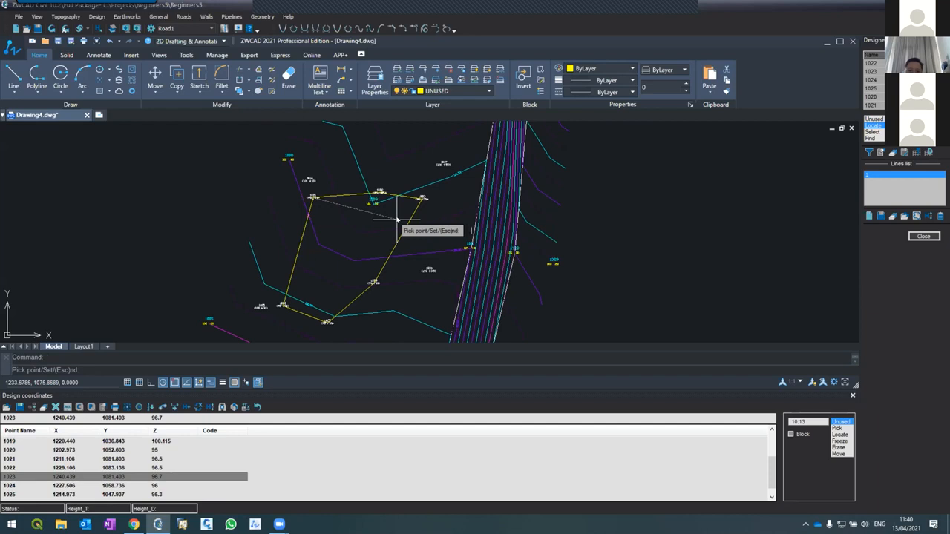
{"action": "key", "text": "Escape"}
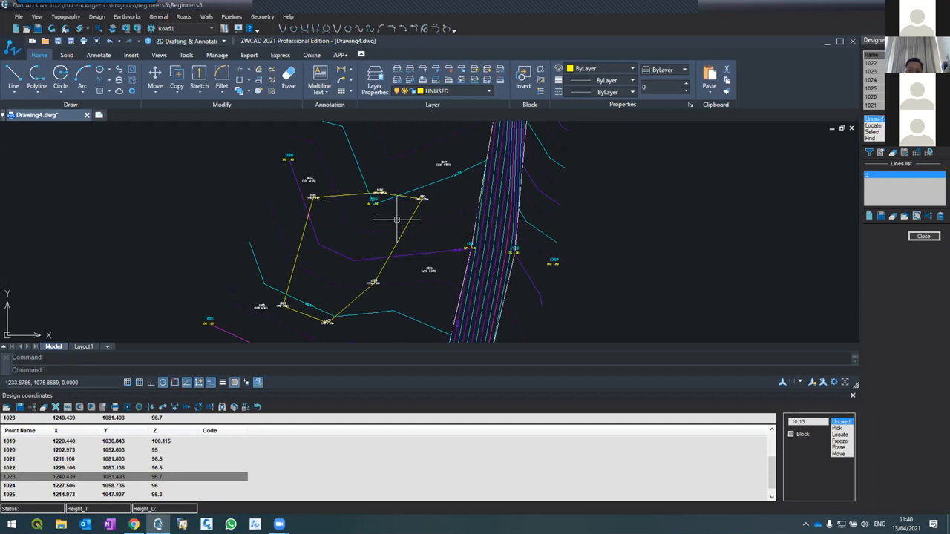
Step: Generate the design contours with an interval of 0.25 and accept making the changes in the design
{"action": "scroll", "coordinate": [361, 217], "scroll_direction": "down", "scroll_amount": 2}
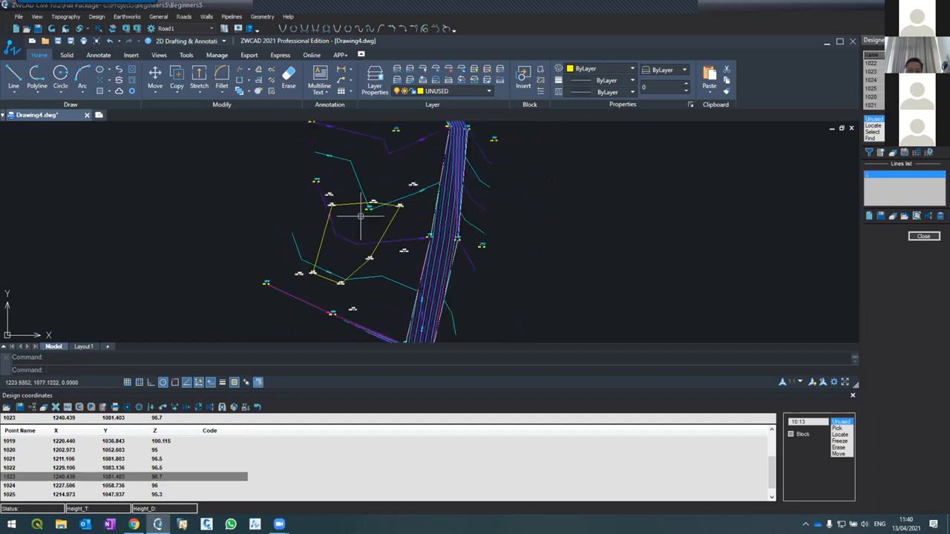
{"action": "scroll", "coordinate": [364, 213], "scroll_direction": "up", "scroll_amount": 1}
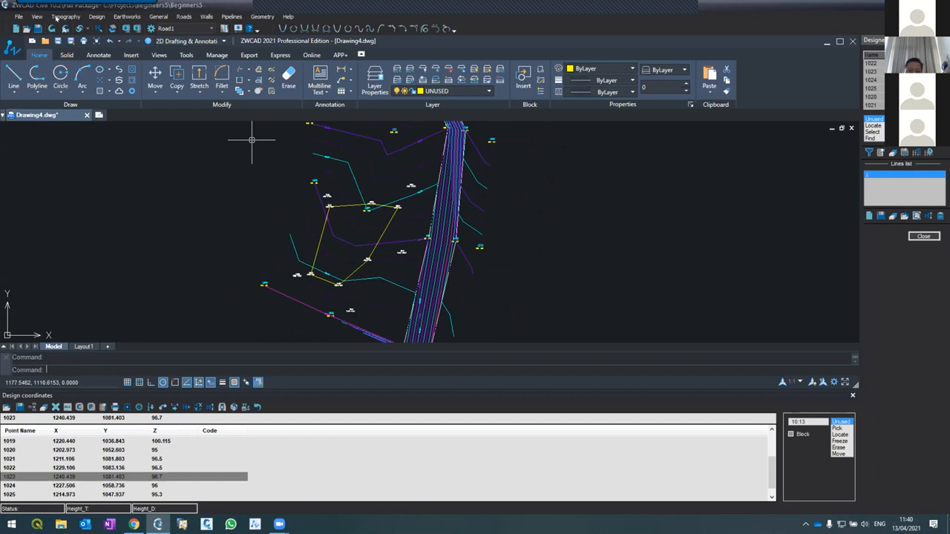
{"action": "left_click", "coordinate": [58, 16]}
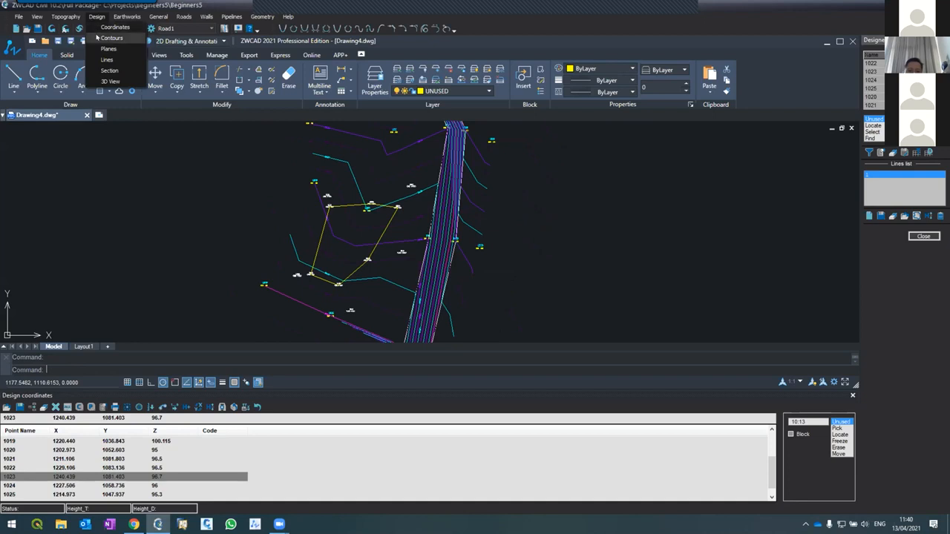
{"action": "left_click", "coordinate": [99, 37]}
{"action": "double_click", "coordinate": [918, 204]}
{"action": "type", "text": "1"}
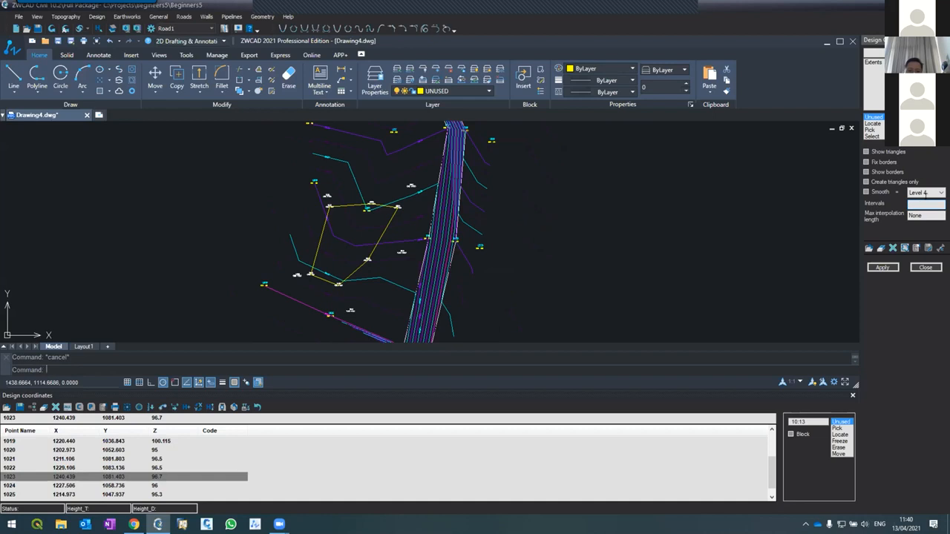
{"action": "left_click", "coordinate": [881, 268]}
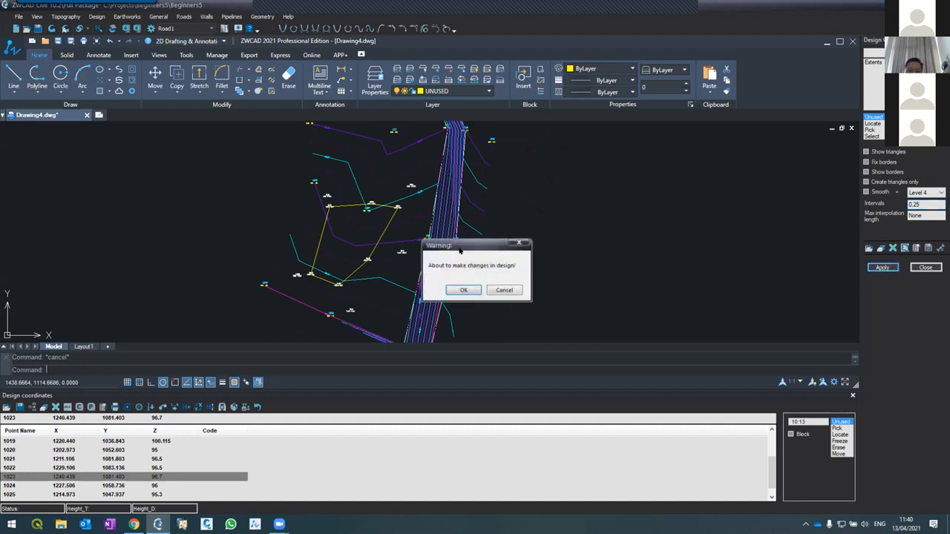
{"action": "left_click", "coordinate": [461, 290]}
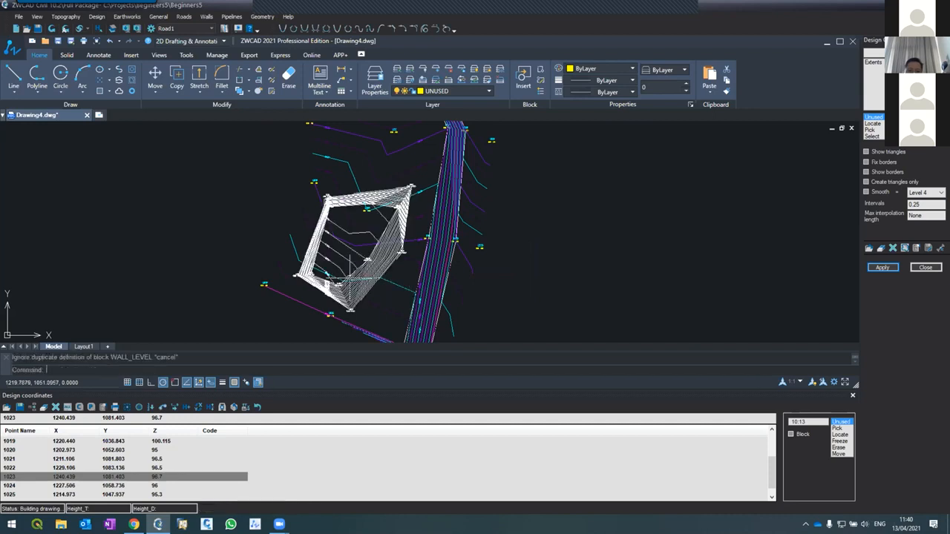
Step: Examine the design contours on the side slopes and floor of the lowered area
{"action": "scroll", "coordinate": [349, 273], "scroll_direction": "up", "scroll_amount": 2}
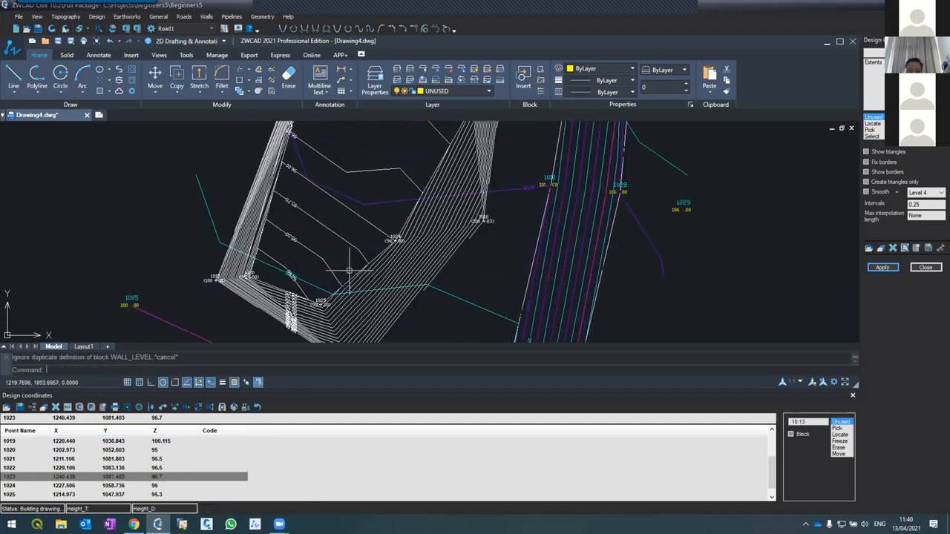
{"action": "scroll", "coordinate": [346, 273], "scroll_direction": "down", "scroll_amount": 2}
{"action": "scroll", "coordinate": [347, 273], "scroll_direction": "up", "scroll_amount": 2}
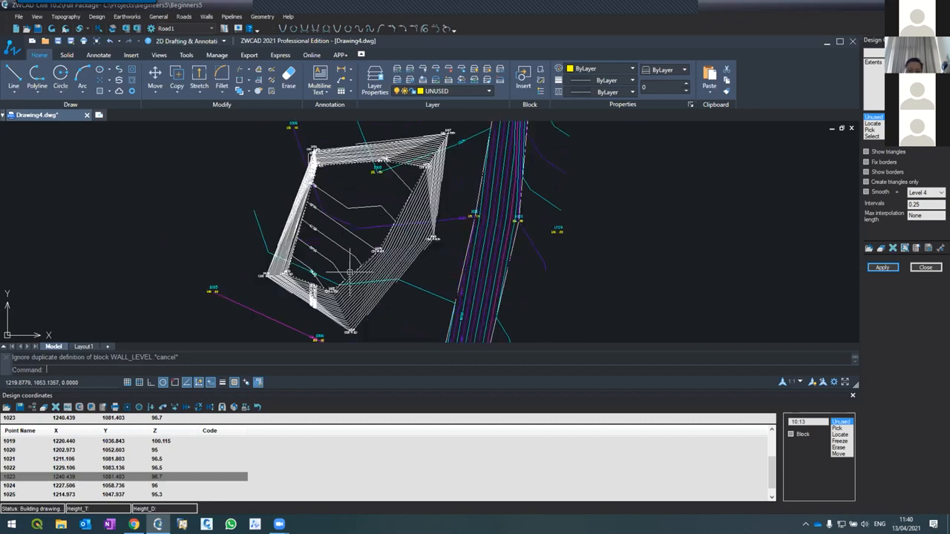
{"action": "scroll", "coordinate": [349, 273], "scroll_direction": "down", "scroll_amount": 3}
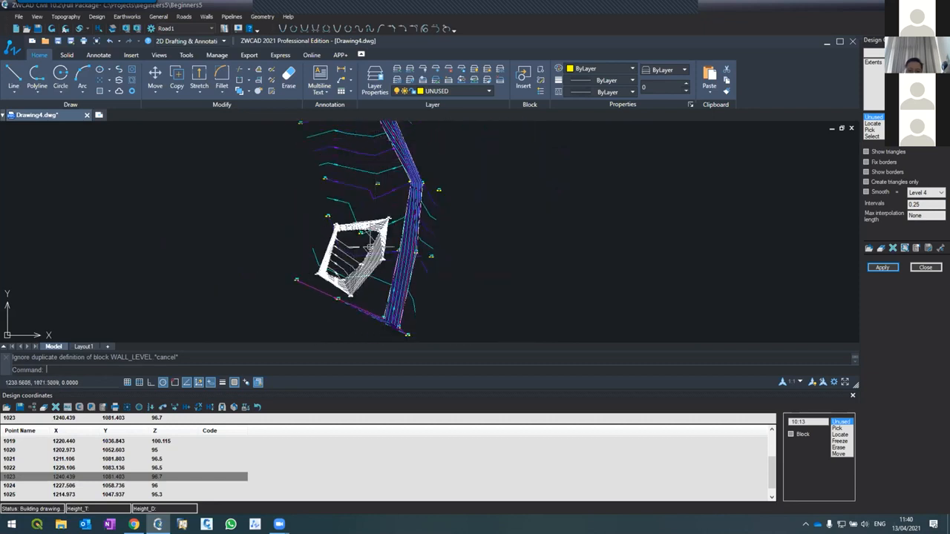
{"action": "scroll", "coordinate": [369, 259], "scroll_direction": "up", "scroll_amount": 3}
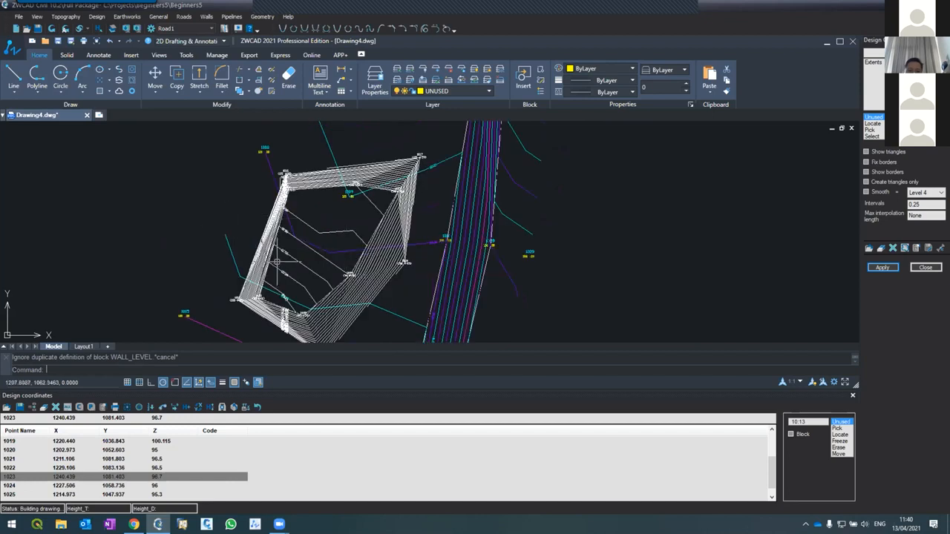
{"action": "scroll", "coordinate": [270, 227], "scroll_direction": "down", "scroll_amount": 3}
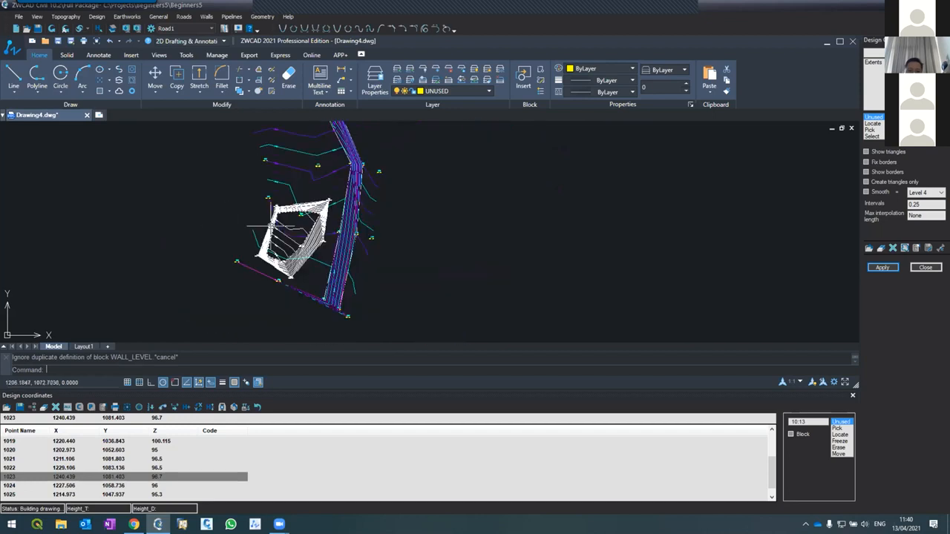
{"action": "scroll", "coordinate": [272, 225], "scroll_direction": "up", "scroll_amount": 2}
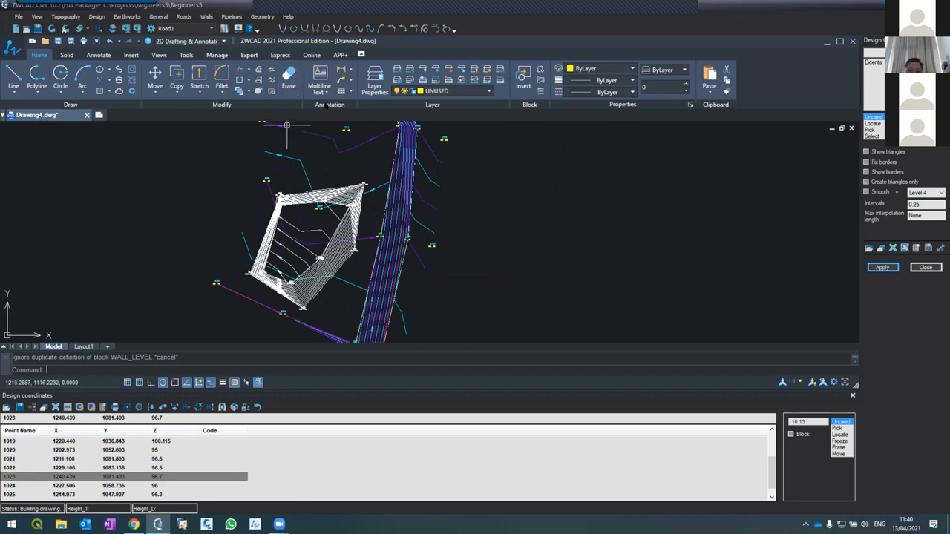
{"action": "scroll", "coordinate": [292, 237], "scroll_direction": "up", "scroll_amount": 2}
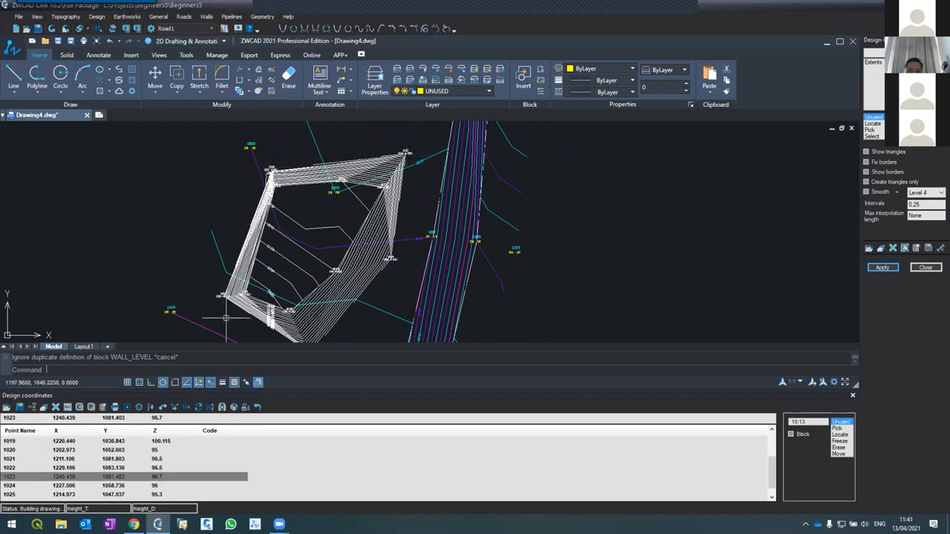
{"action": "scroll", "coordinate": [248, 205], "scroll_direction": "down", "scroll_amount": 2}
{"action": "scroll", "coordinate": [255, 201], "scroll_direction": "up", "scroll_amount": 3}
{"action": "scroll", "coordinate": [250, 201], "scroll_direction": "down", "scroll_amount": 3}
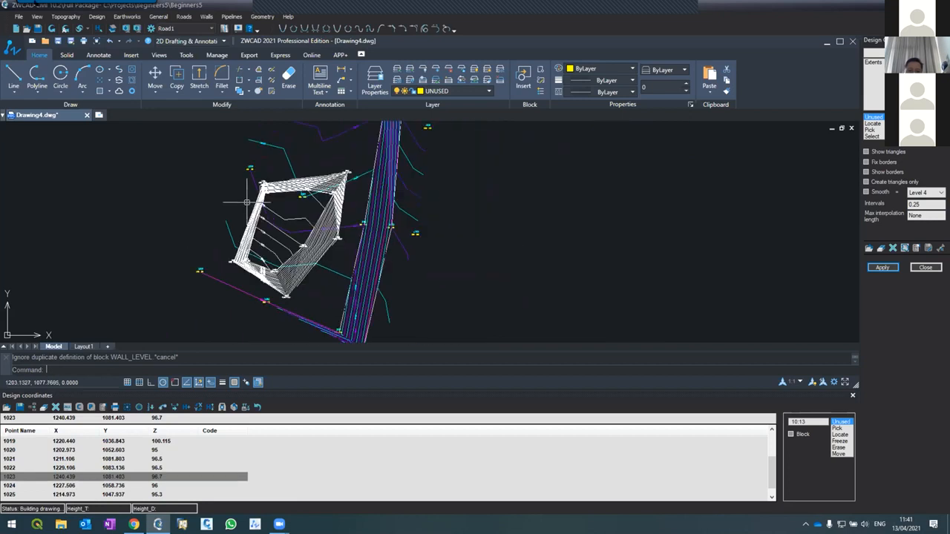
Step: Draw two design section lines across the lowered area, one from southwest to northeast and one from northwest to southeast
{"action": "left_click", "coordinate": [96, 17]}
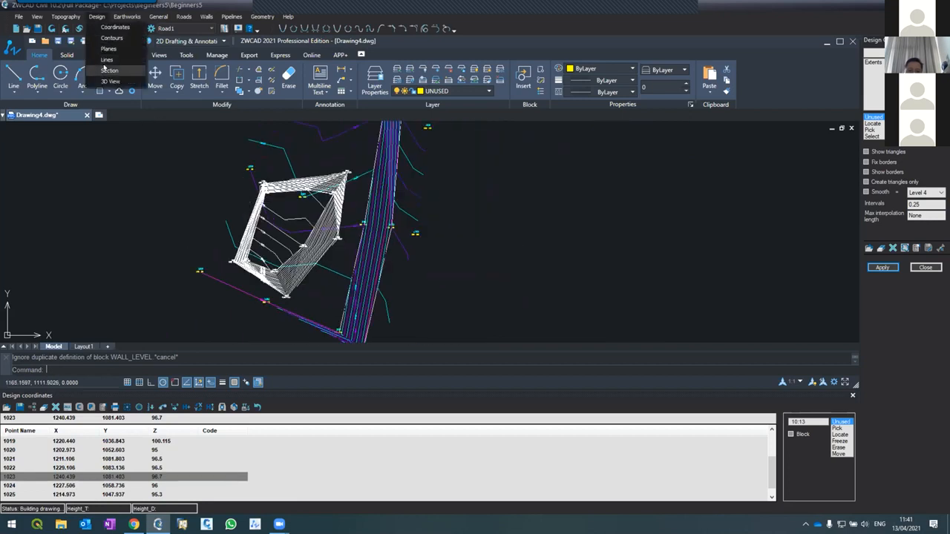
{"action": "left_click", "coordinate": [104, 69]}
{"action": "left_click", "coordinate": [875, 109]}
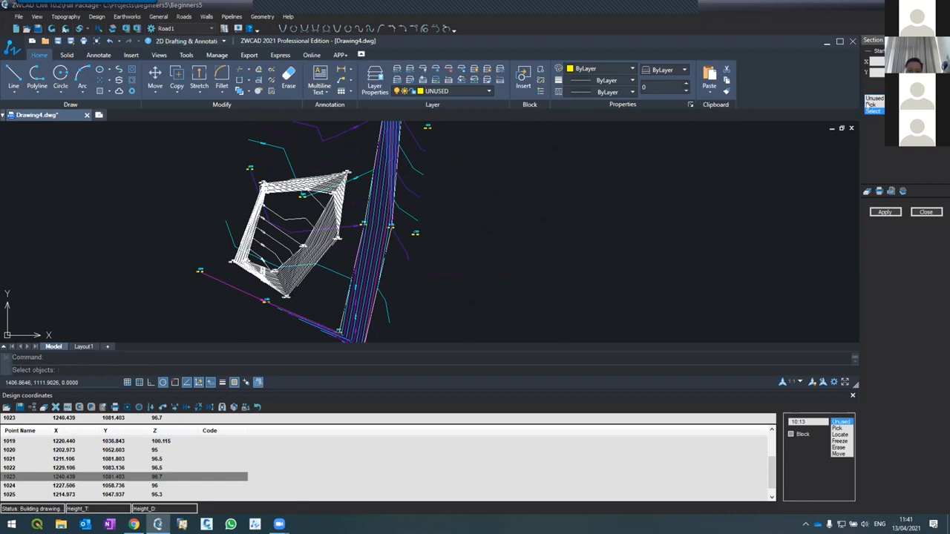
{"action": "key", "text": "Escape"}
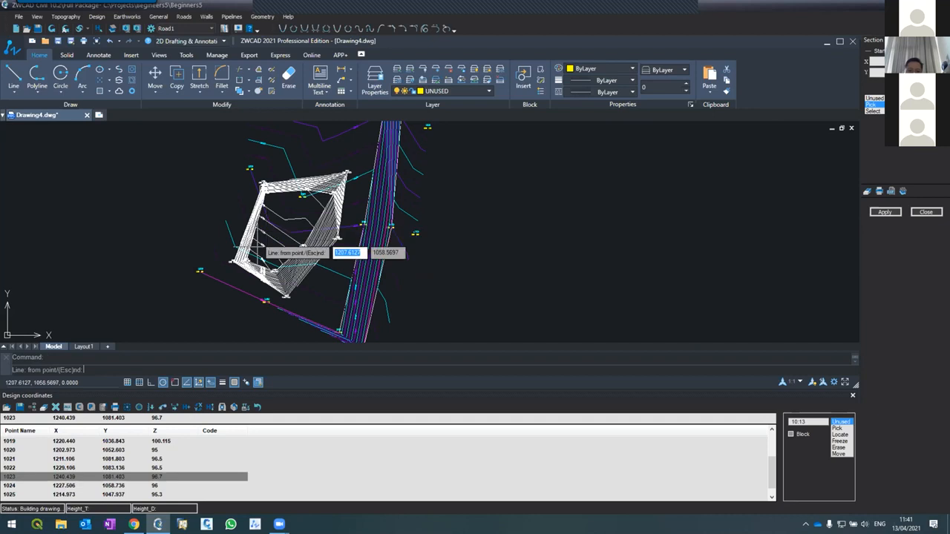
{"action": "left_click", "coordinate": [233, 266]}
{"action": "left_click", "coordinate": [339, 237]}
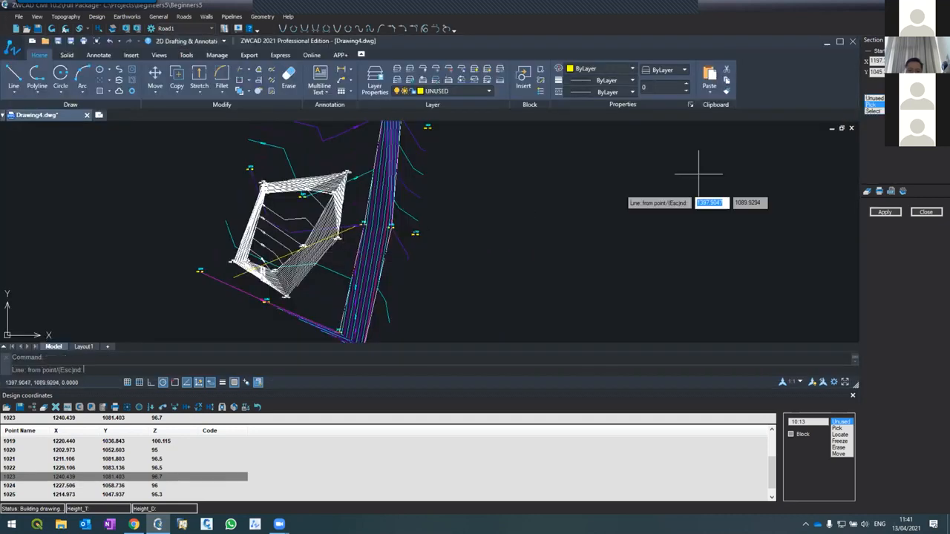
{"action": "left_click", "coordinate": [234, 214]}
{"action": "left_click", "coordinate": [330, 274]}
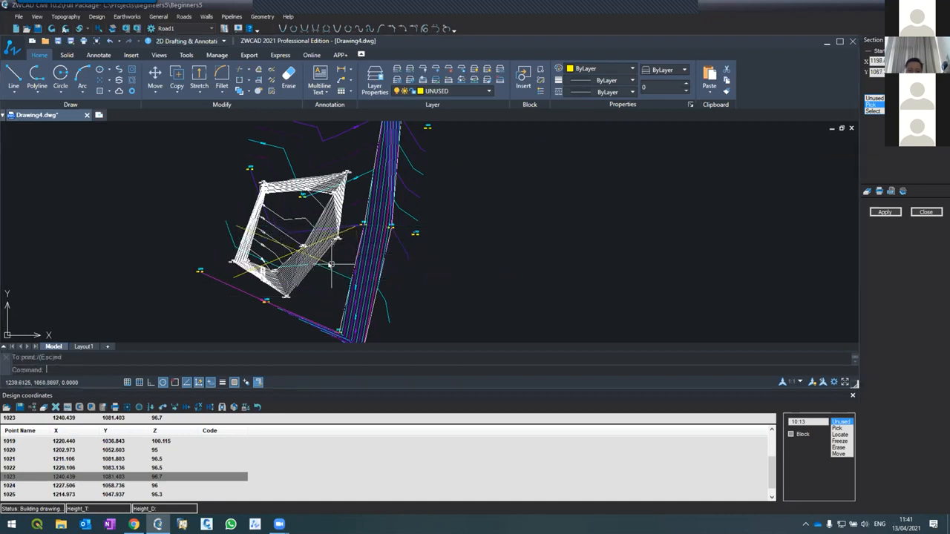
{"action": "key", "text": "Escape"}
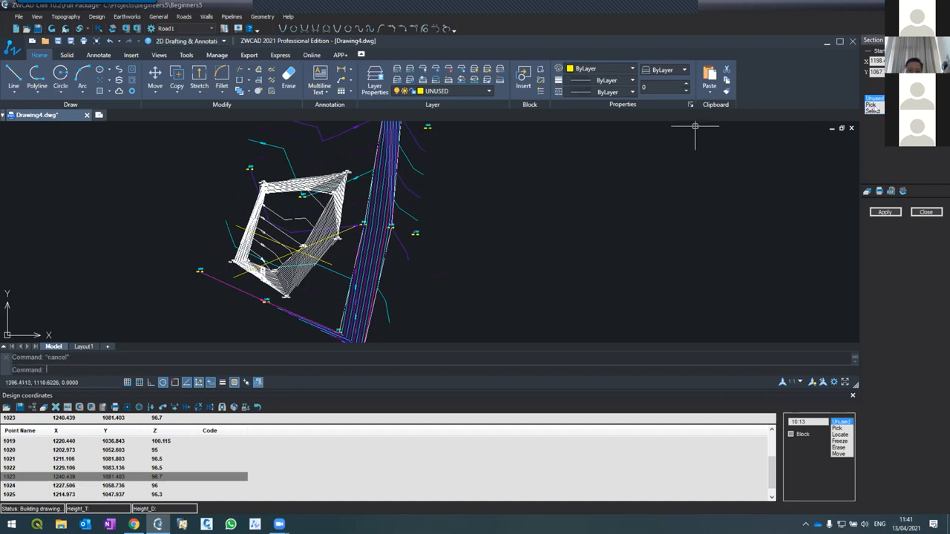
Step: Cut a design section along a new line crossing the north part of the lowered area from northwest to southeast
{"action": "key", "text": "space"}
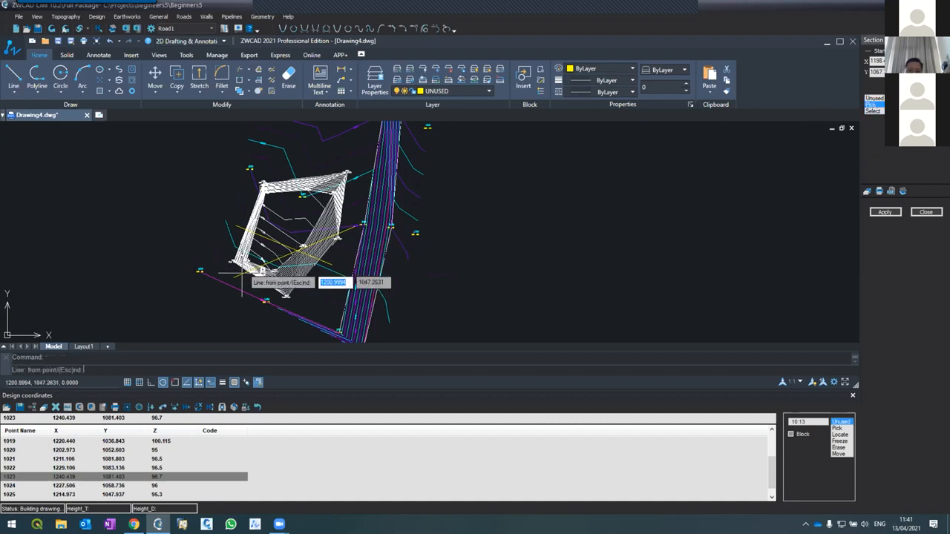
{"action": "left_click", "coordinate": [243, 214]}
{"action": "left_click", "coordinate": [337, 258]}
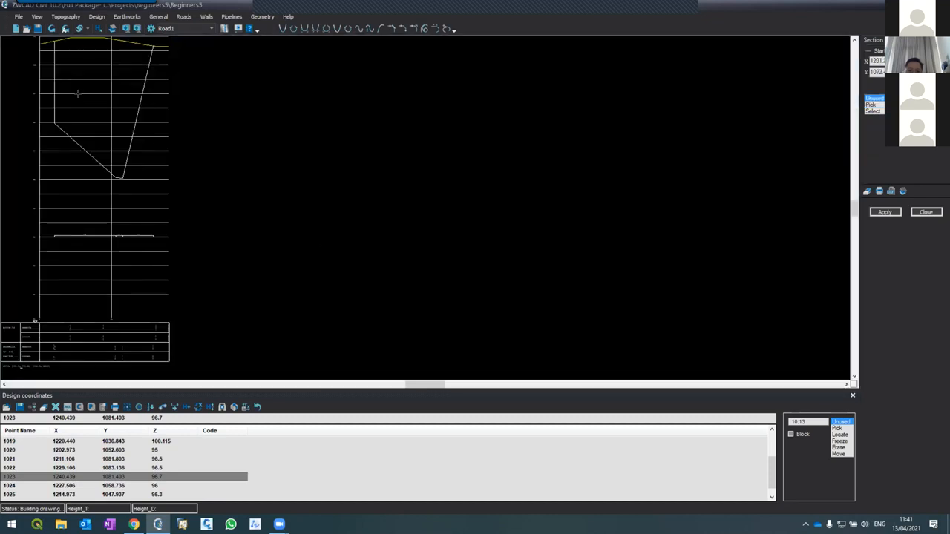
Step: Examine the design section profile of the lowered area against the ground line, and close the section
{"action": "scroll", "coordinate": [96, 149], "scroll_direction": "up", "scroll_amount": 3}
{"action": "scroll", "coordinate": [132, 165], "scroll_direction": "down", "scroll_amount": 5}
{"action": "scroll", "coordinate": [125, 112], "scroll_direction": "up", "scroll_amount": 2}
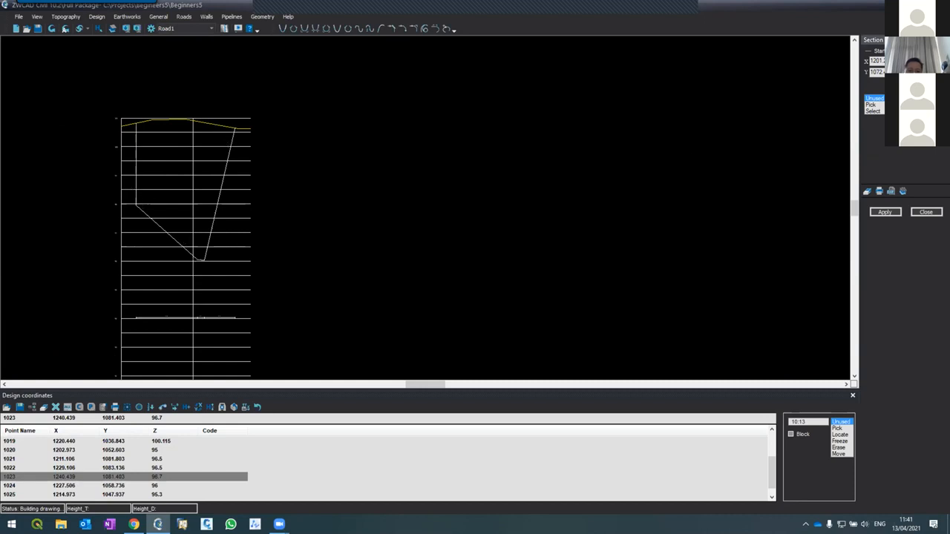
{"action": "left_click", "coordinate": [889, 212]}
{"action": "scroll", "coordinate": [334, 247], "scroll_direction": "down", "scroll_amount": 2}
{"action": "scroll", "coordinate": [230, 156], "scroll_direction": "up", "scroll_amount": 1}
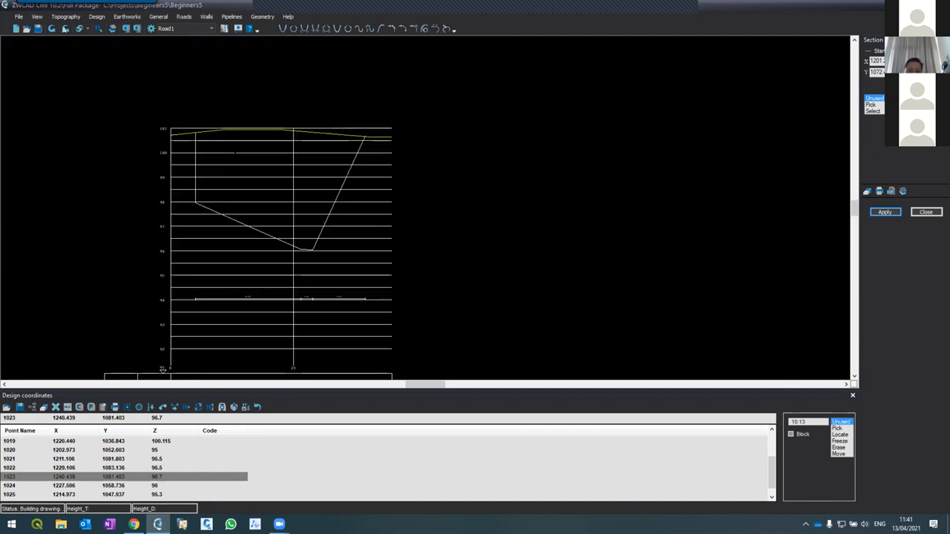
{"action": "scroll", "coordinate": [236, 153], "scroll_direction": "up", "scroll_amount": 1}
{"action": "left_click", "coordinate": [926, 212]}
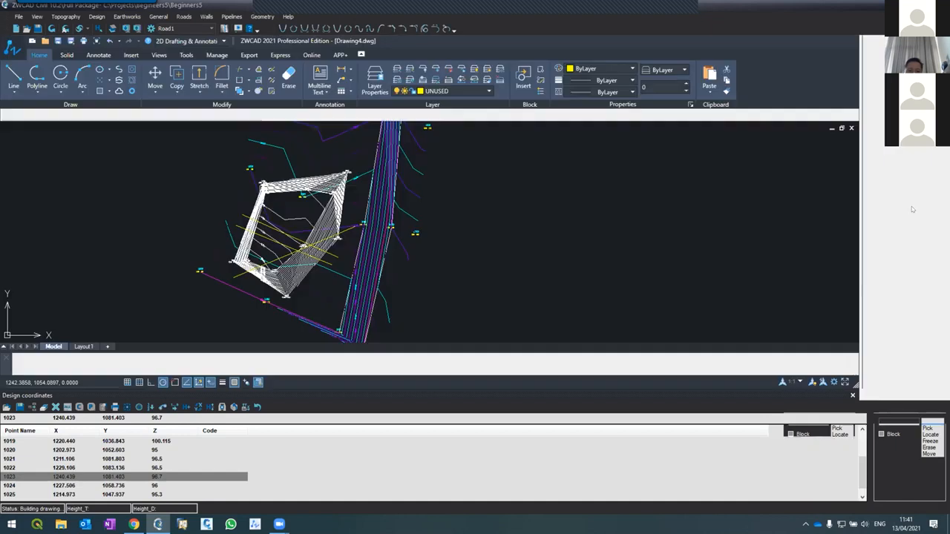
{"action": "scroll", "coordinate": [331, 209], "scroll_direction": "down", "scroll_amount": 2}
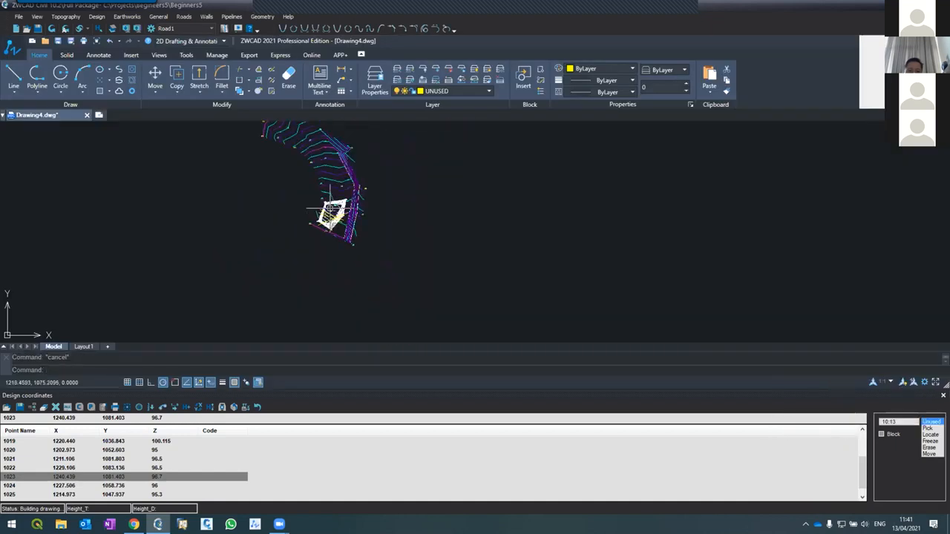
{"action": "scroll", "coordinate": [330, 208], "scroll_direction": "up", "scroll_amount": 1}
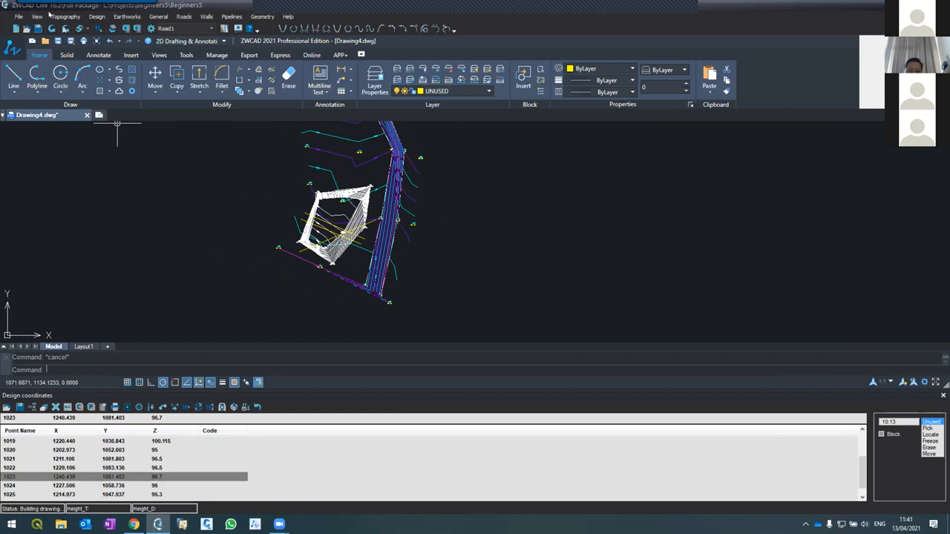
{"action": "left_click", "coordinate": [98, 18]}
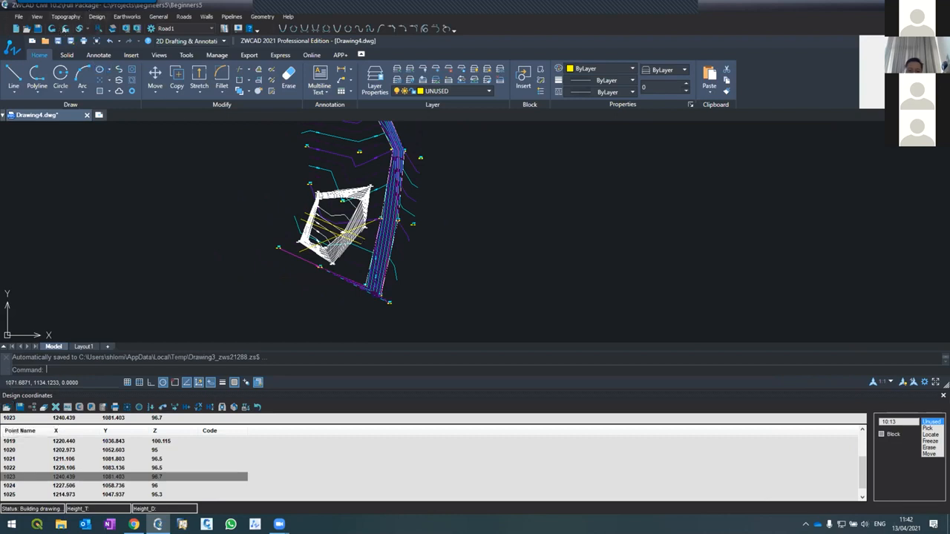
Step: Review the contour interval setting for the design surface and the list of design lines
{"action": "scroll", "coordinate": [325, 195], "scroll_direction": "up", "scroll_amount": 8}
{"action": "scroll", "coordinate": [268, 178], "scroll_direction": "down", "scroll_amount": 8}
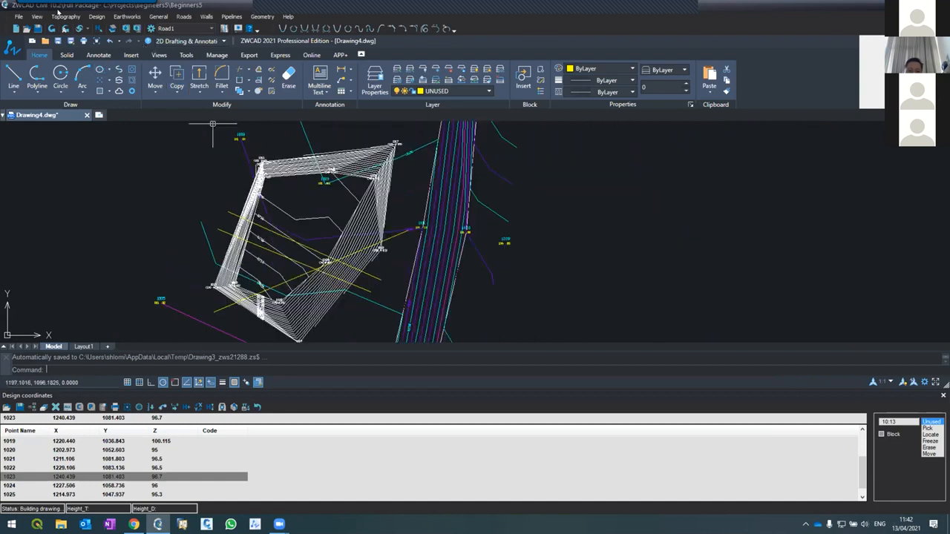
{"action": "left_click", "coordinate": [93, 17]}
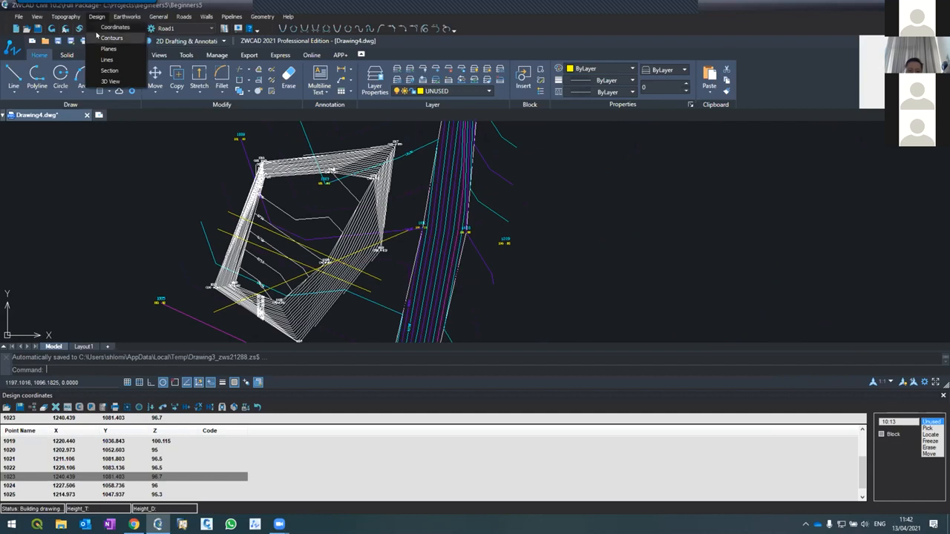
{"action": "left_click", "coordinate": [98, 36]}
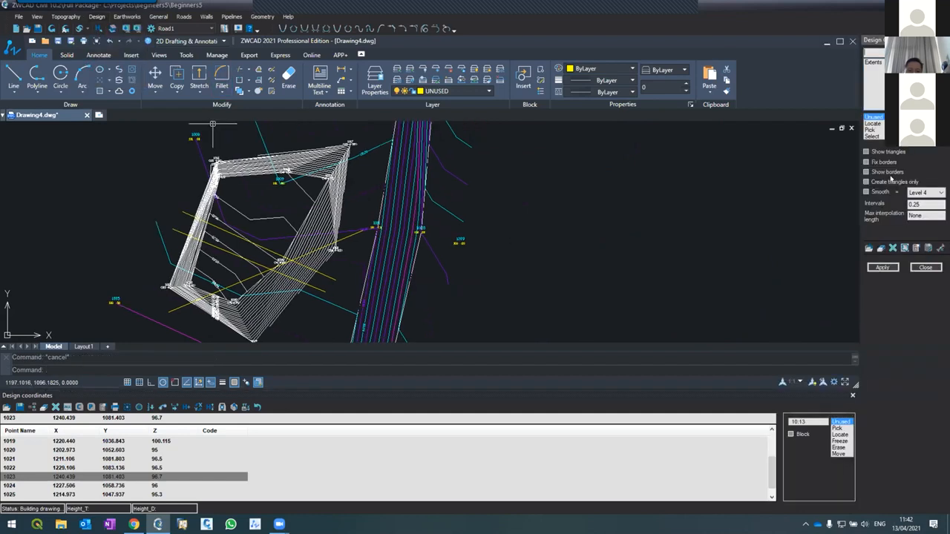
{"action": "left_click_drag", "start_coordinate": [923, 204], "coordinate": [849, 201]}
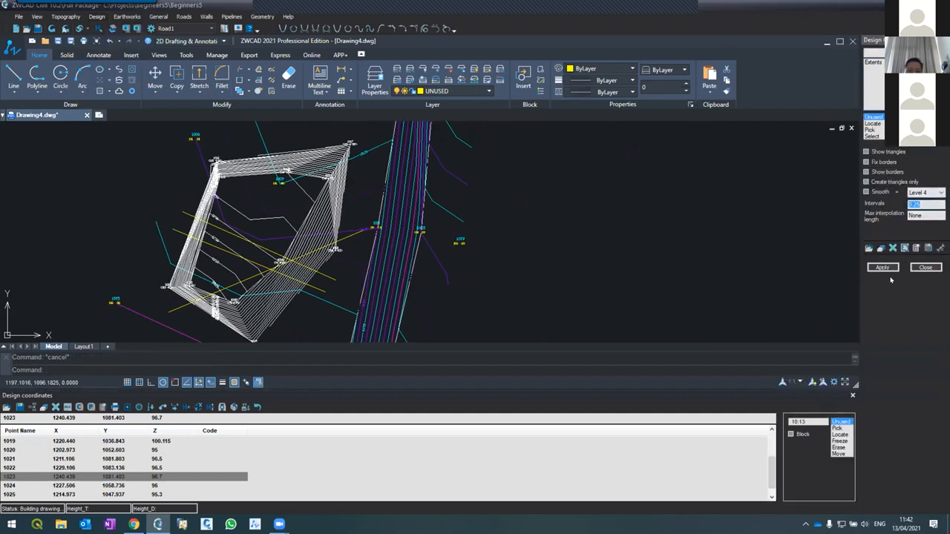
{"action": "left_click", "coordinate": [92, 15]}
{"action": "left_click", "coordinate": [111, 69]}
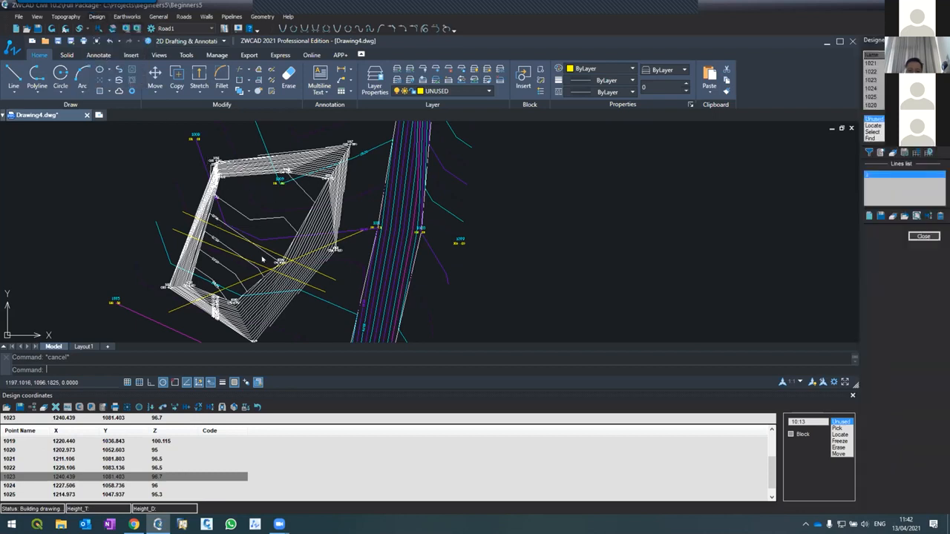
Step: Refresh the project drawing to clear the yellow section lines across the lowered area
{"action": "left_click", "coordinate": [52, 29]}
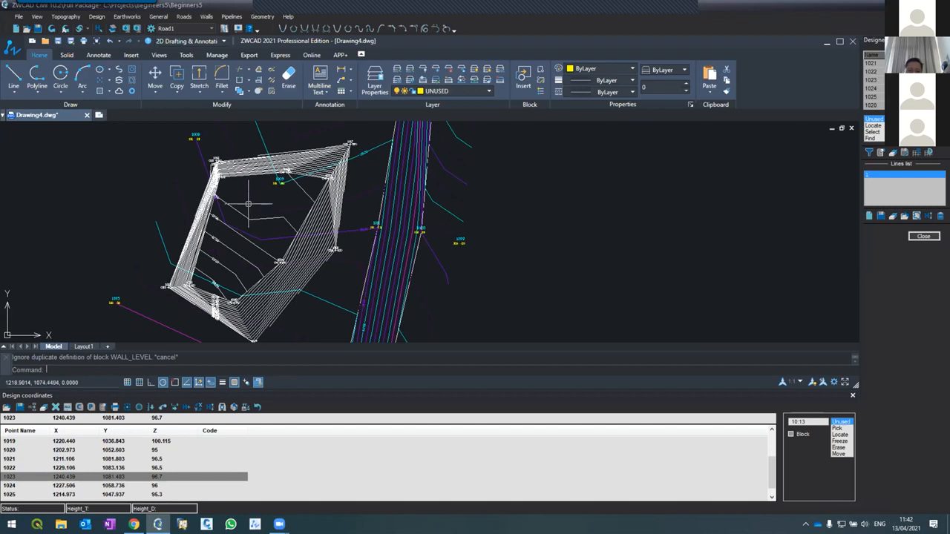
{"action": "scroll", "coordinate": [263, 157], "scroll_direction": "down", "scroll_amount": 6}
{"action": "scroll", "coordinate": [263, 158], "scroll_direction": "up", "scroll_amount": 4}
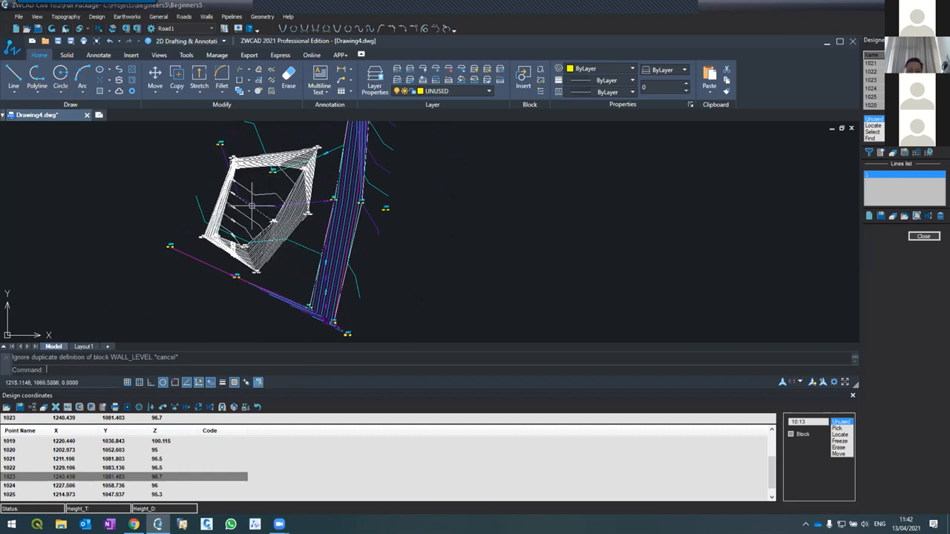
Step: Generate the general earthworks report for the lowered area, check the cut and fill volumes, and close the report
{"action": "left_click", "coordinate": [57, 15]}
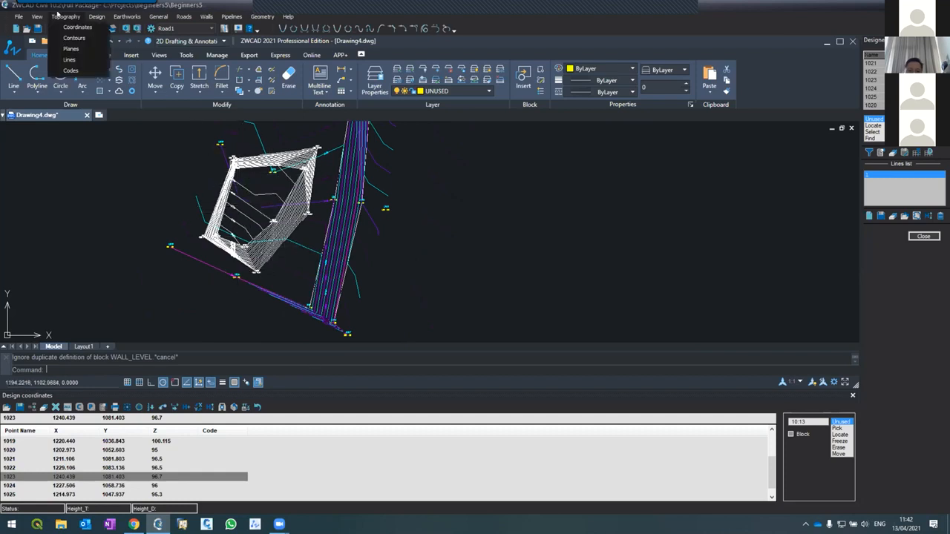
{"action": "mouse_move", "coordinate": [89, 15]}
{"action": "mouse_move", "coordinate": [119, 14]}
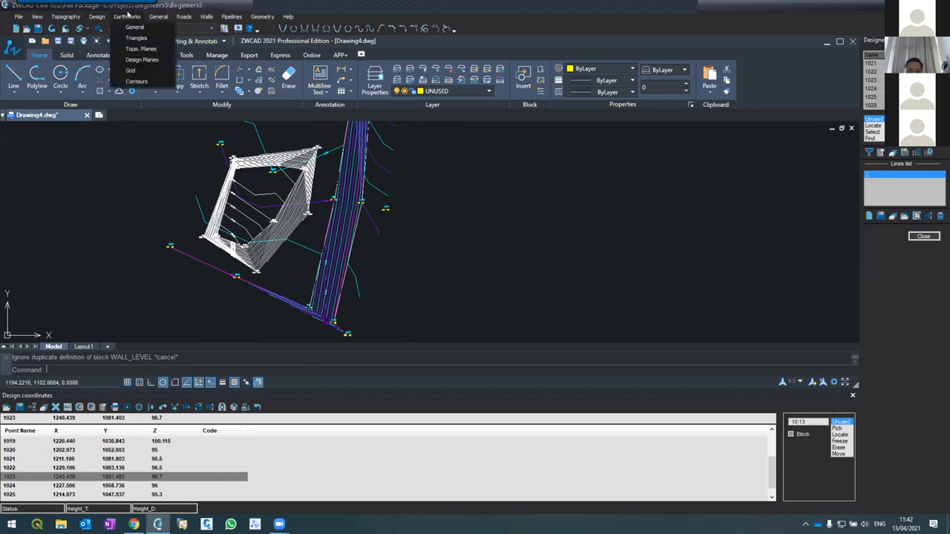
{"action": "left_click", "coordinate": [129, 14]}
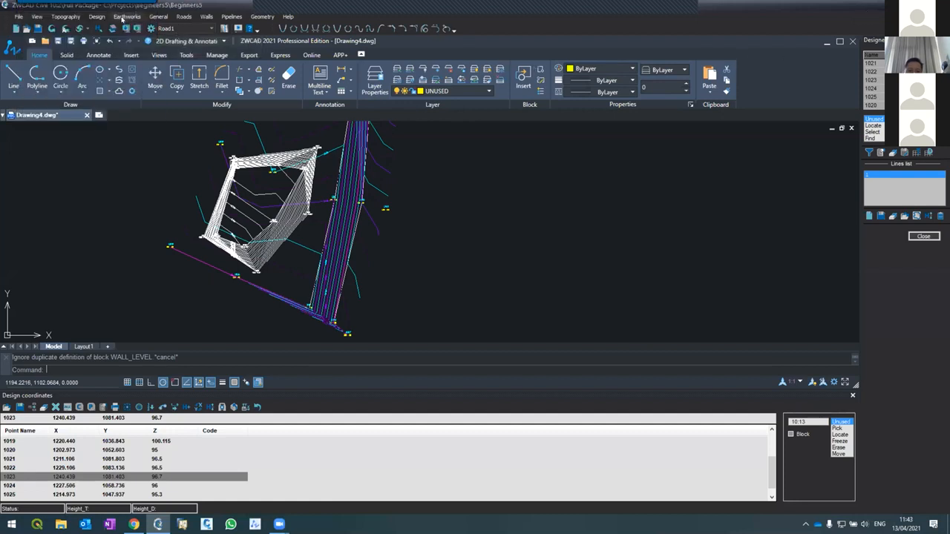
{"action": "left_click", "coordinate": [124, 18]}
{"action": "left_click", "coordinate": [134, 27]}
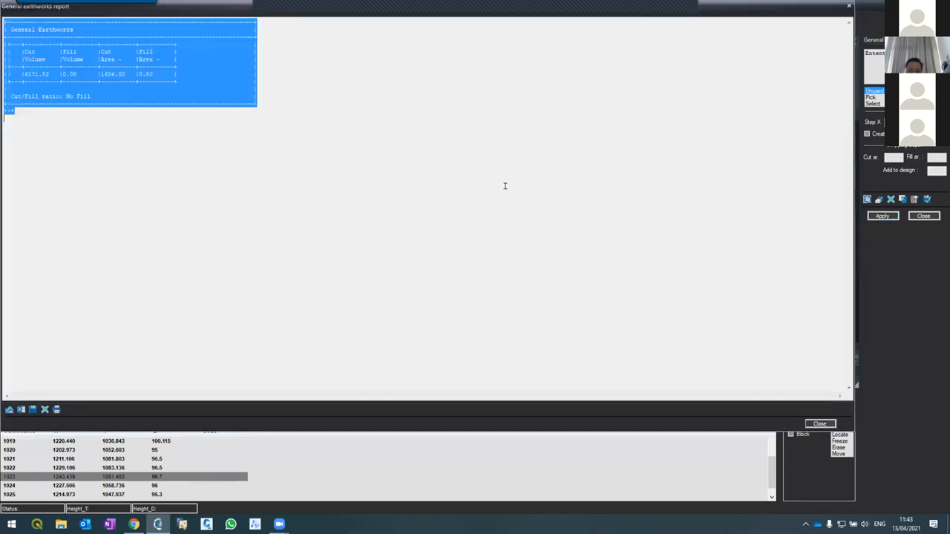
{"action": "left_click", "coordinate": [116, 114]}
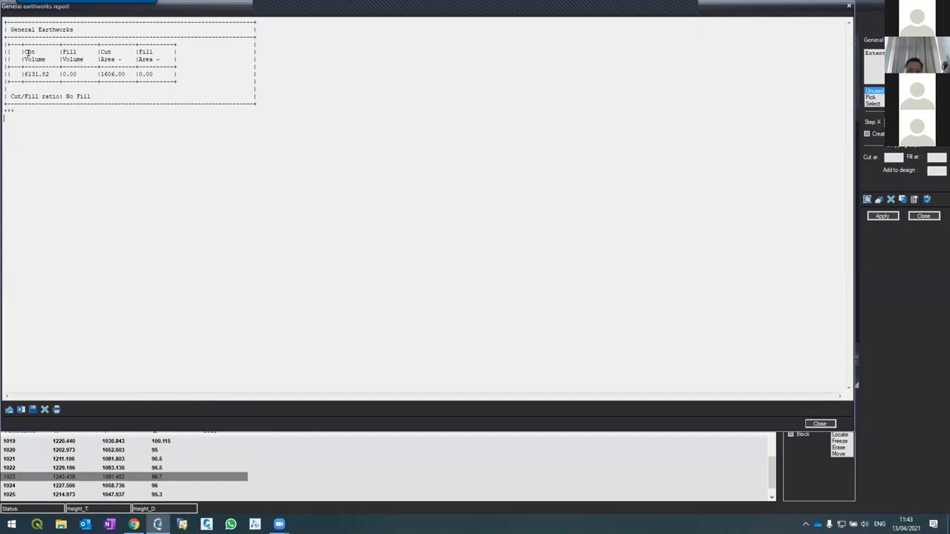
{"action": "left_click_drag", "start_coordinate": [22, 72], "coordinate": [45, 70]}
{"action": "left_click", "coordinate": [811, 425]}
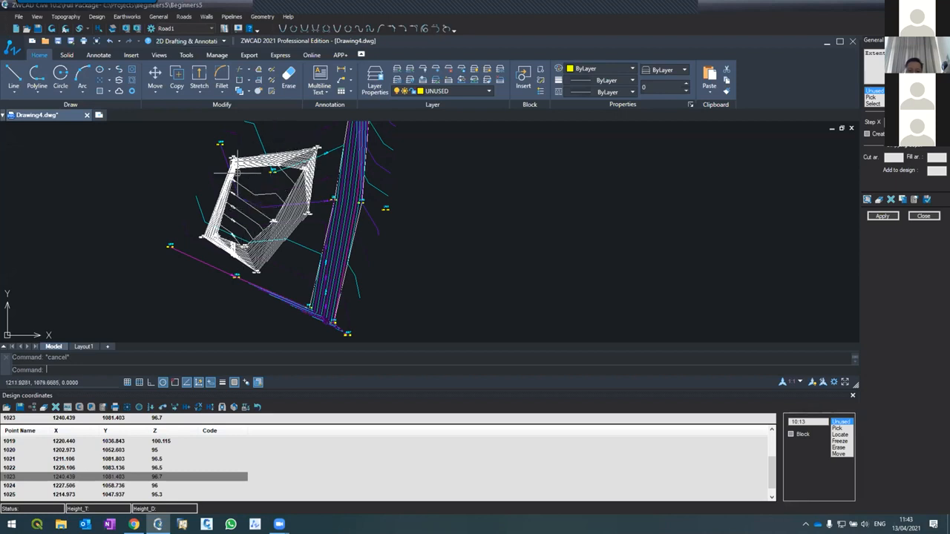
Step: Run the general earthworks calculation again, examine the cut volume and cut/fill ratio, and close the report
{"action": "left_click", "coordinate": [125, 17]}
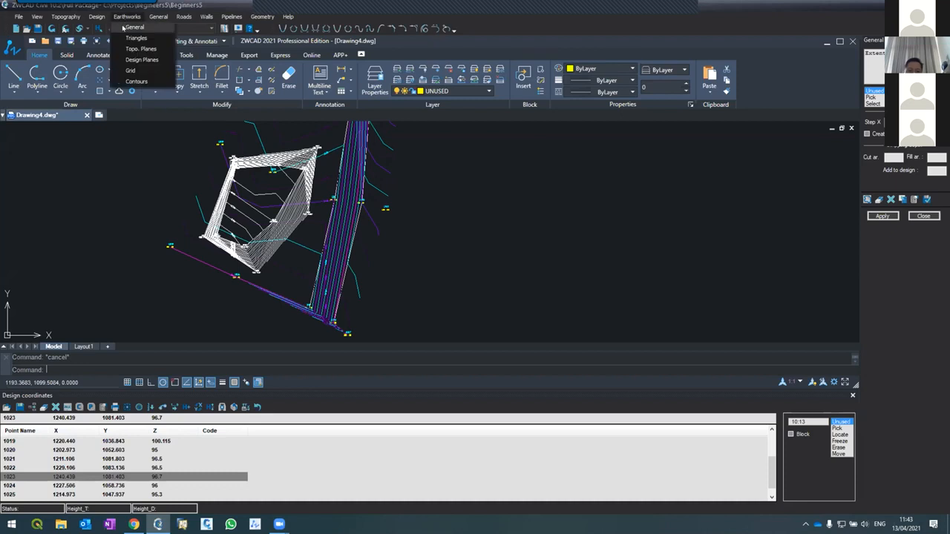
{"action": "left_click", "coordinate": [123, 27]}
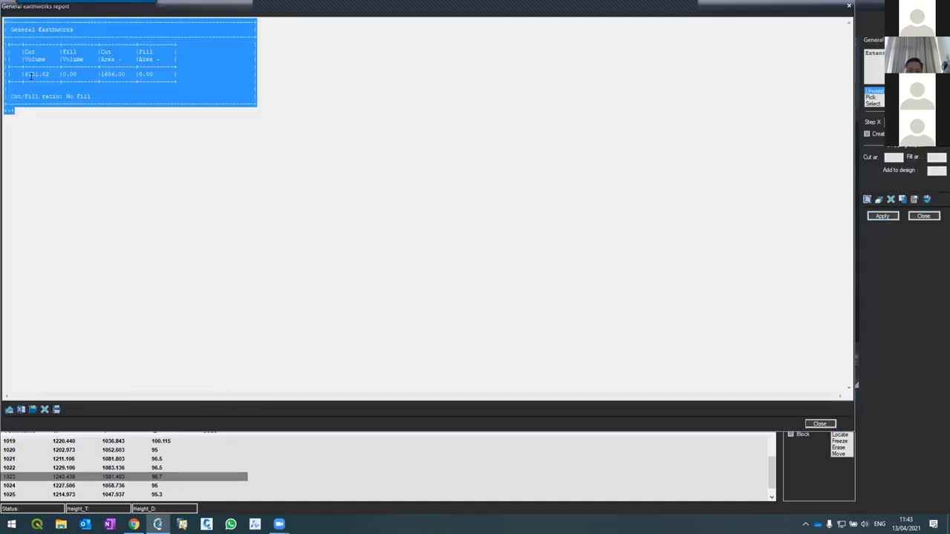
{"action": "left_click", "coordinate": [30, 76]}
{"action": "left_click_drag", "start_coordinate": [22, 70], "coordinate": [44, 68]}
{"action": "left_click", "coordinate": [54, 87]}
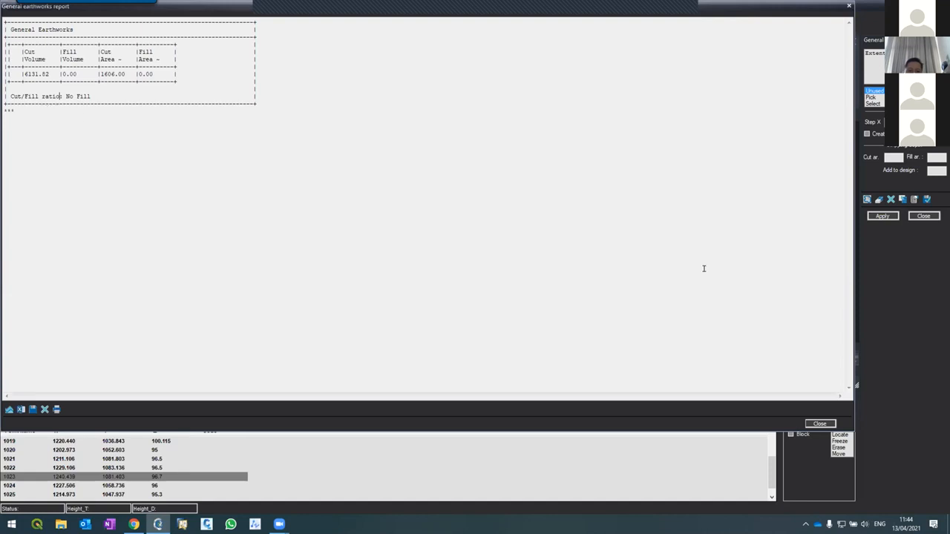
{"action": "left_click", "coordinate": [819, 424]}
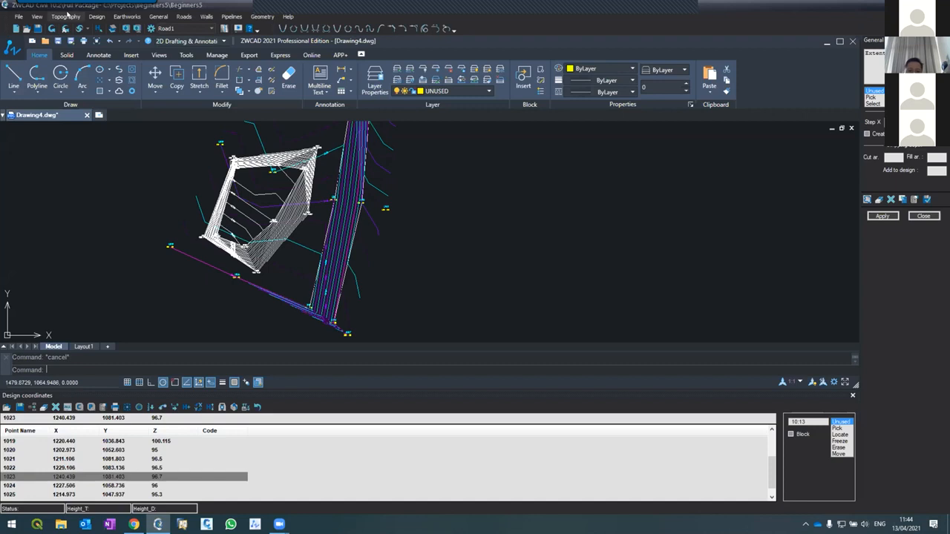
Step: Examine the topography contours along the walls and around the lowered area
{"action": "left_click", "coordinate": [69, 16]}
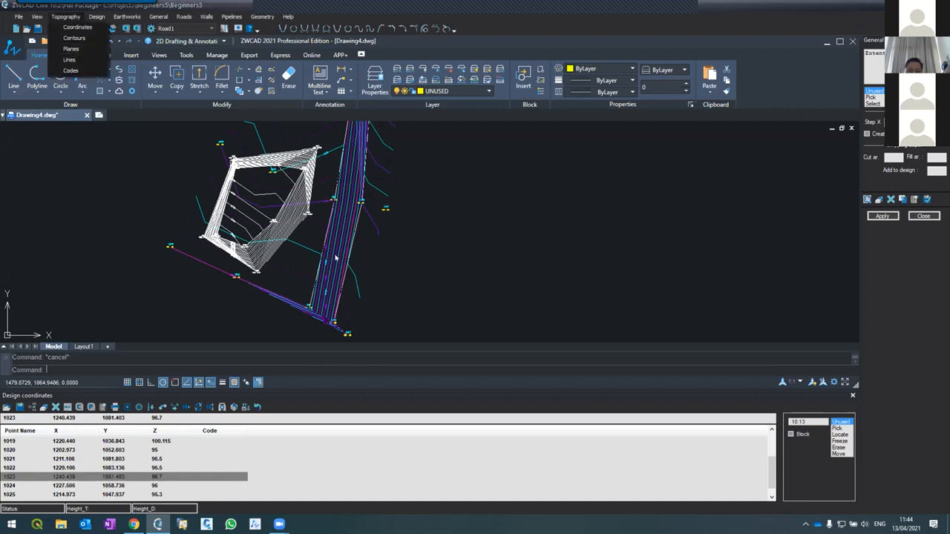
{"action": "left_click", "coordinate": [144, 225]}
{"action": "scroll", "coordinate": [148, 253], "scroll_direction": "down", "scroll_amount": 5}
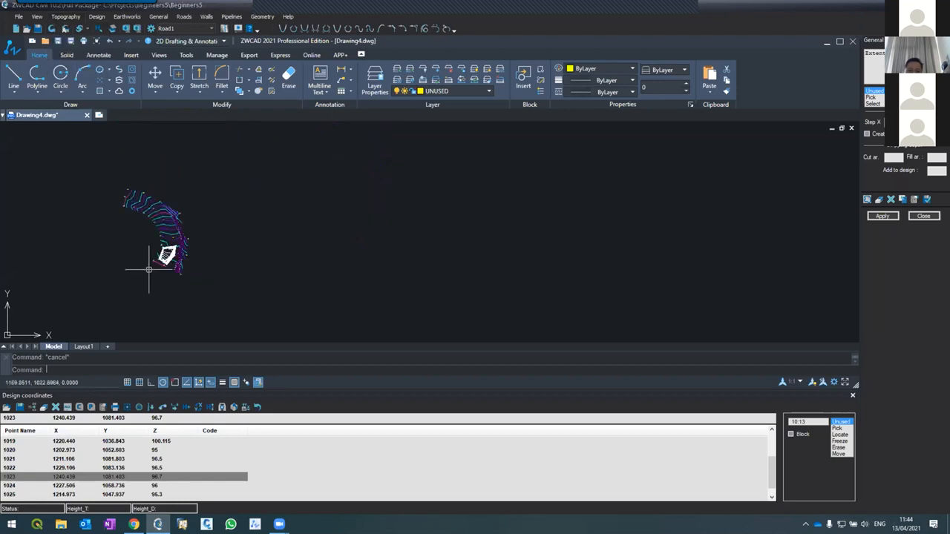
{"action": "scroll", "coordinate": [146, 258], "scroll_direction": "up", "scroll_amount": 3}
{"action": "scroll", "coordinate": [169, 259], "scroll_direction": "up", "scroll_amount": 5}
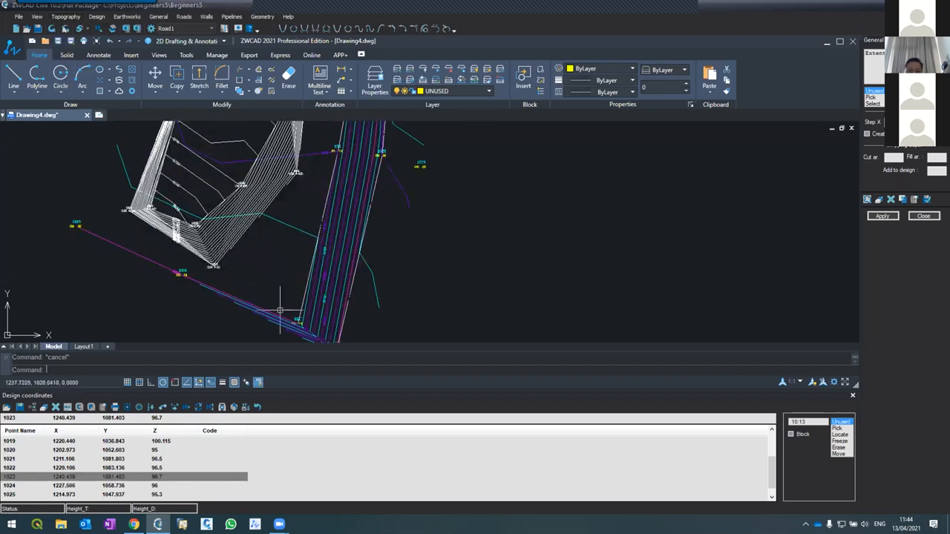
{"action": "scroll", "coordinate": [268, 319], "scroll_direction": "down", "scroll_amount": 4}
{"action": "scroll", "coordinate": [268, 320], "scroll_direction": "up", "scroll_amount": 3}
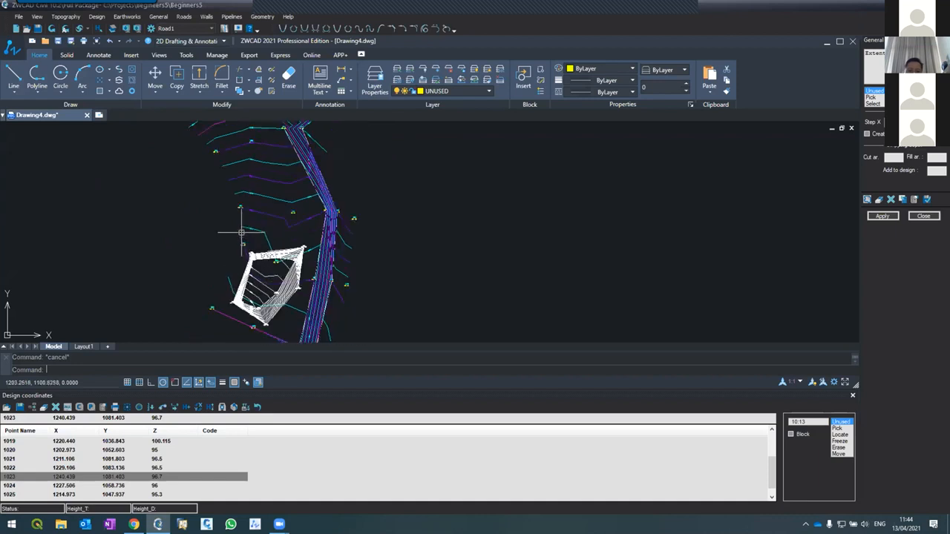
{"action": "scroll", "coordinate": [289, 330], "scroll_direction": "down", "scroll_amount": 3}
{"action": "scroll", "coordinate": [295, 336], "scroll_direction": "up", "scroll_amount": 2}
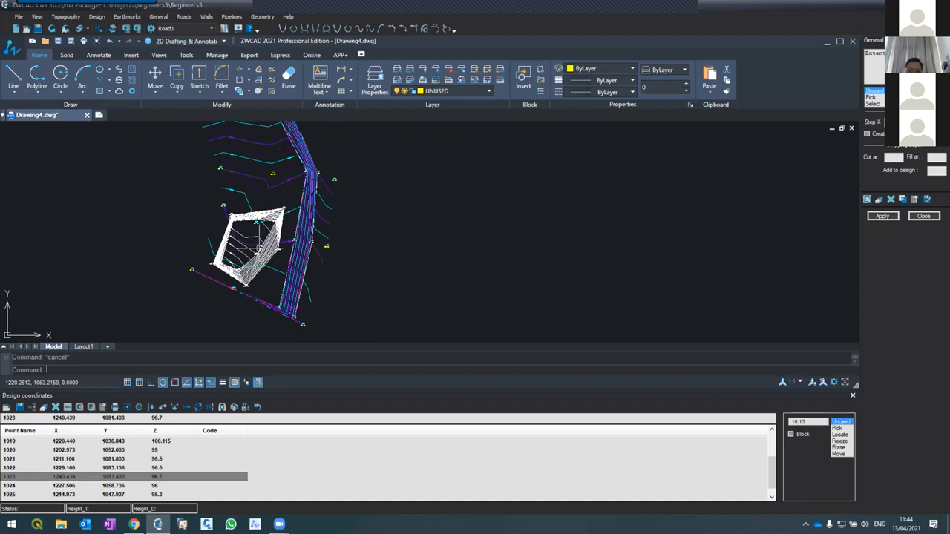
{"action": "scroll", "coordinate": [312, 297], "scroll_direction": "down", "scroll_amount": 3}
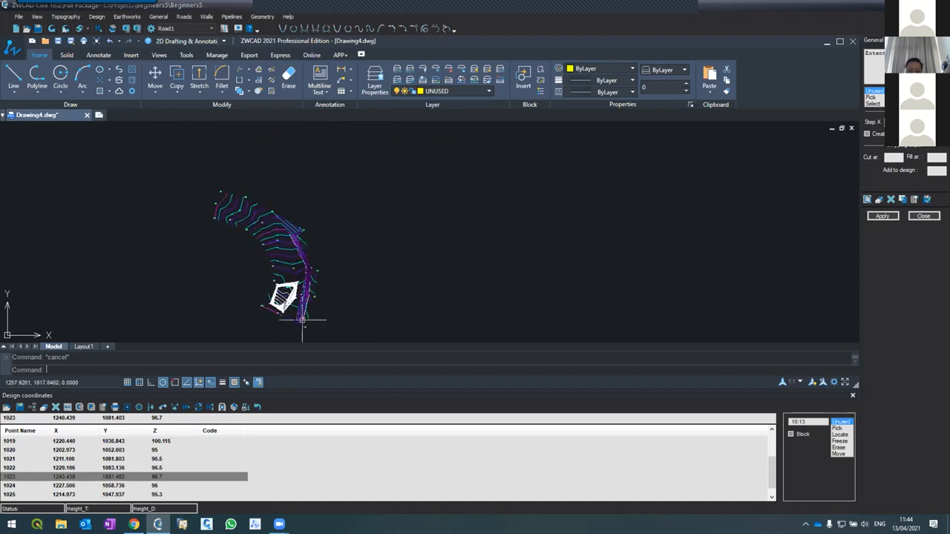
{"action": "scroll", "coordinate": [308, 290], "scroll_direction": "up", "scroll_amount": 5}
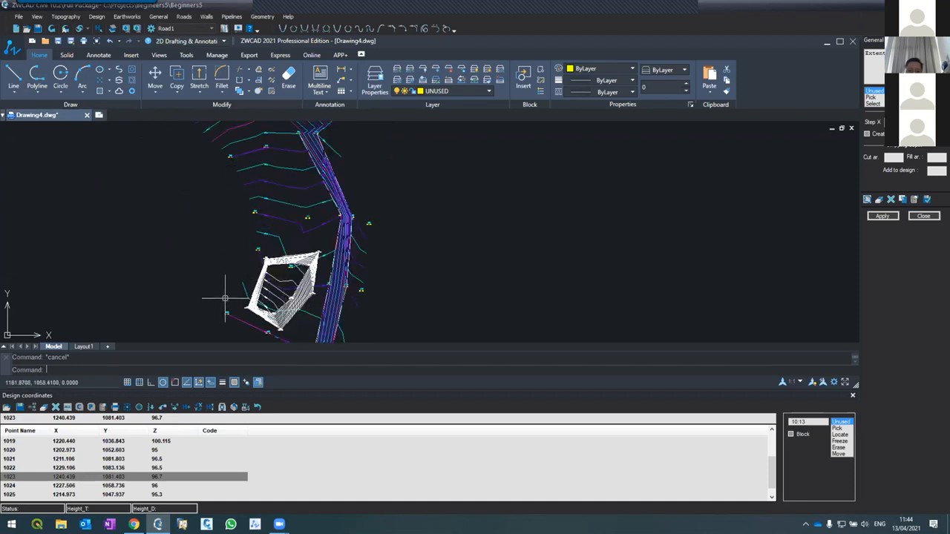
{"action": "scroll", "coordinate": [223, 296], "scroll_direction": "down", "scroll_amount": 3}
{"action": "scroll", "coordinate": [226, 282], "scroll_direction": "up", "scroll_amount": 2}
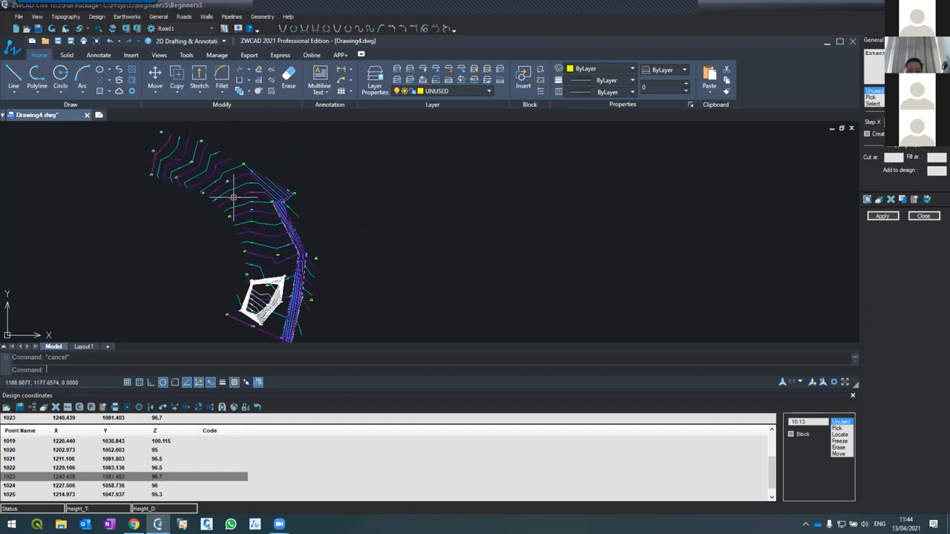
Step: Open the design coordinates and examine the design points of the lowered area in the drawing
{"action": "left_click", "coordinate": [91, 15]}
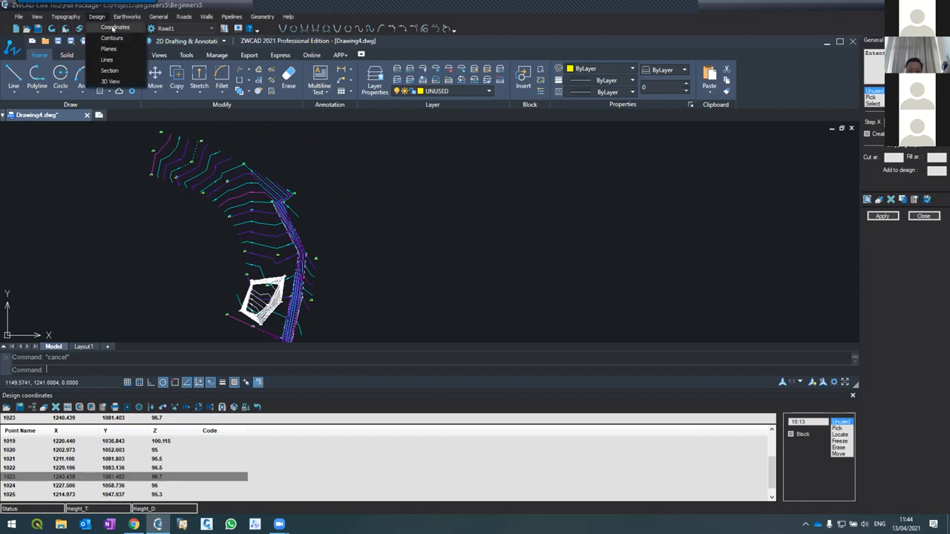
{"action": "left_click", "coordinate": [112, 29]}
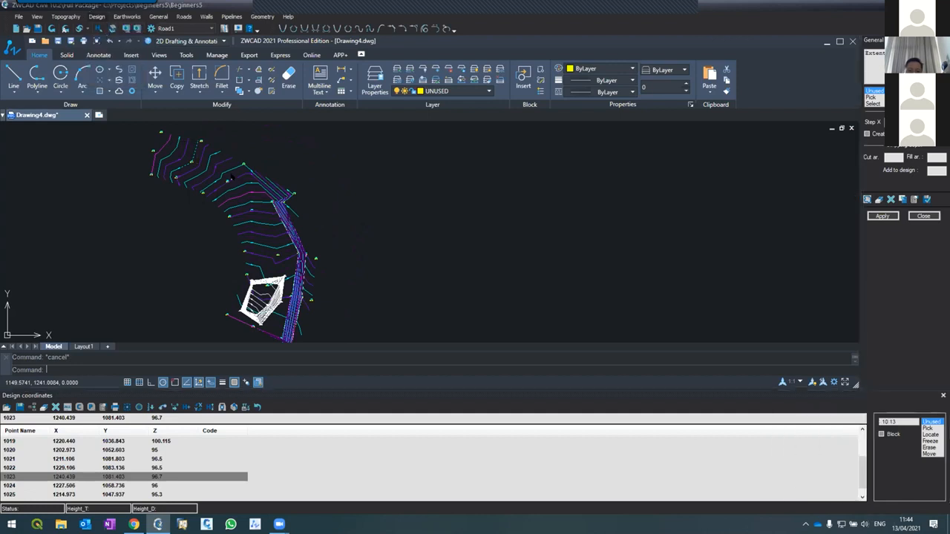
{"action": "scroll", "coordinate": [232, 170], "scroll_direction": "down", "scroll_amount": 1}
{"action": "scroll", "coordinate": [236, 272], "scroll_direction": "up", "scroll_amount": 1}
{"action": "scroll", "coordinate": [251, 213], "scroll_direction": "up", "scroll_amount": 1}
{"action": "scroll", "coordinate": [250, 222], "scroll_direction": "down", "scroll_amount": 1}
{"action": "scroll", "coordinate": [252, 252], "scroll_direction": "up", "scroll_amount": 3}
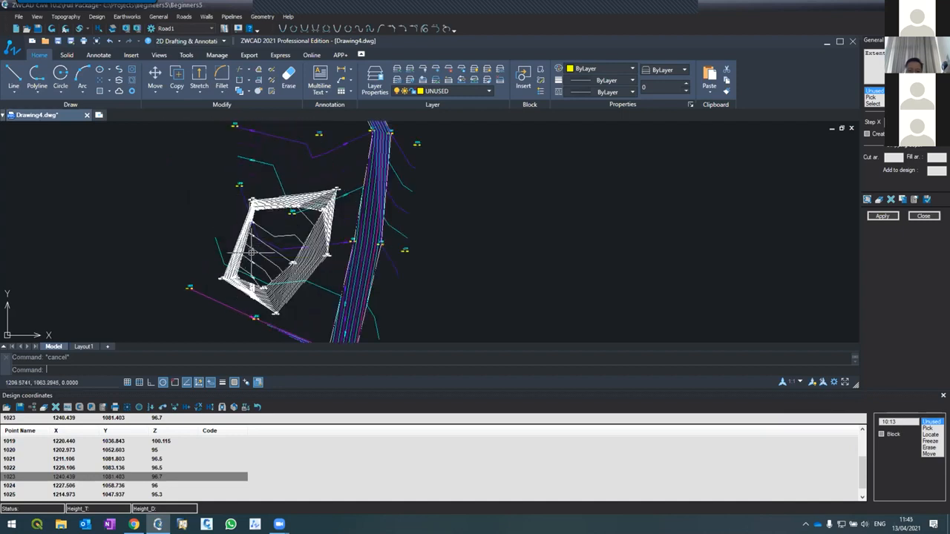
{"action": "scroll", "coordinate": [253, 252], "scroll_direction": "up", "scroll_amount": 2}
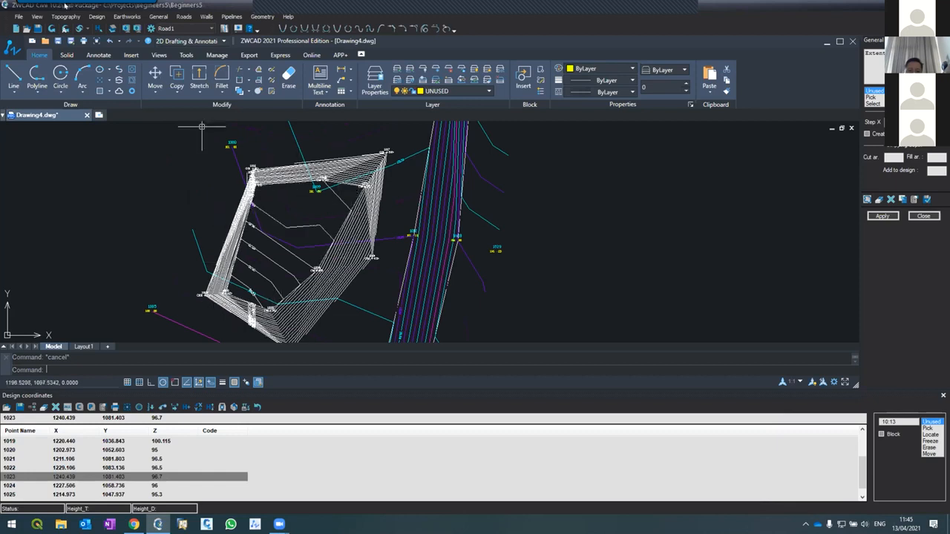
Step: Review the list of design lines that bound the lowered area
{"action": "left_click", "coordinate": [95, 16]}
{"action": "left_click", "coordinate": [108, 60]}
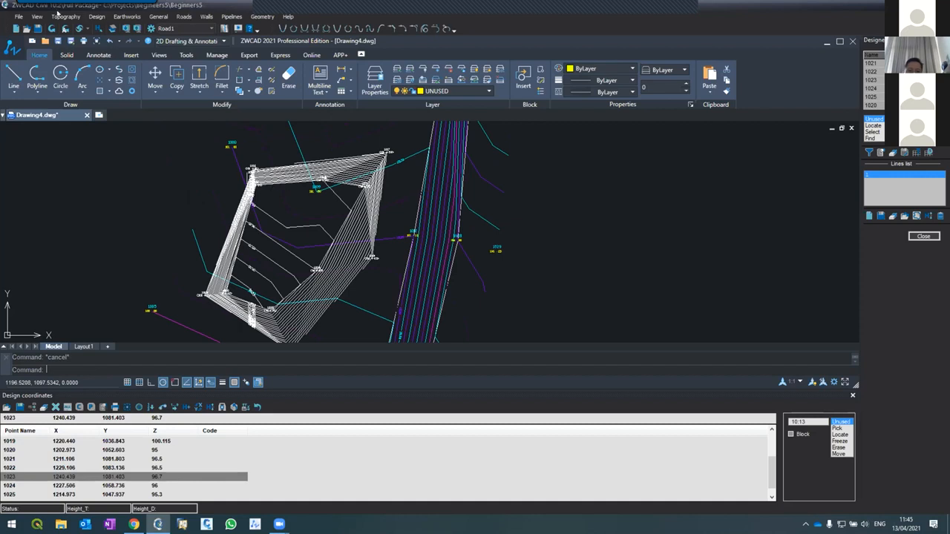
{"action": "left_click", "coordinate": [96, 17]}
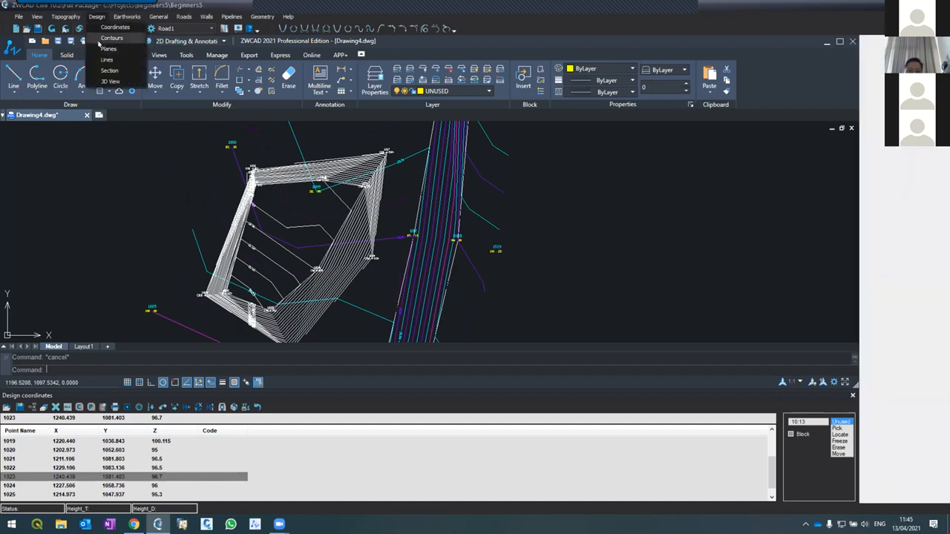
{"action": "left_click", "coordinate": [109, 59]}
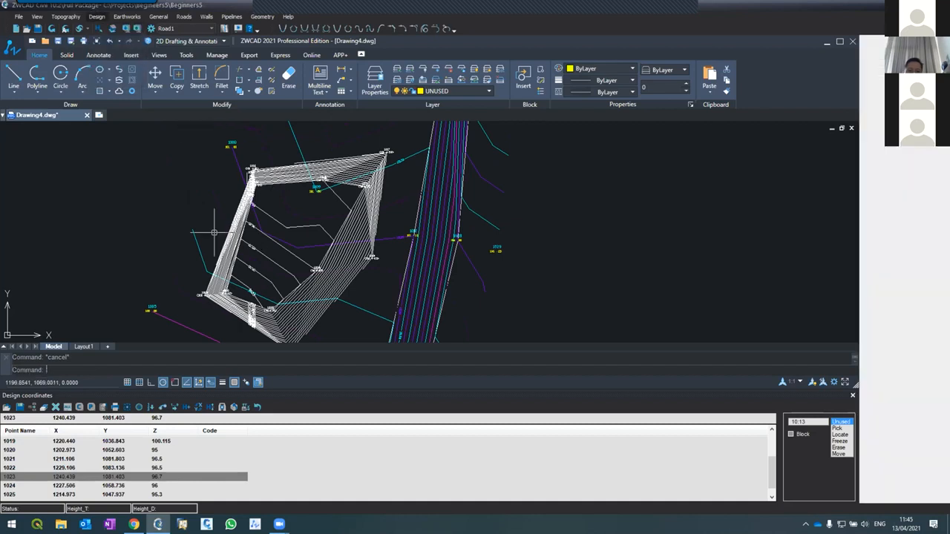
Step: Calculate the general earthworks over the full extents and examine the resulting cut and fill report
{"action": "left_click", "coordinate": [115, 16]}
{"action": "left_click", "coordinate": [131, 70]}
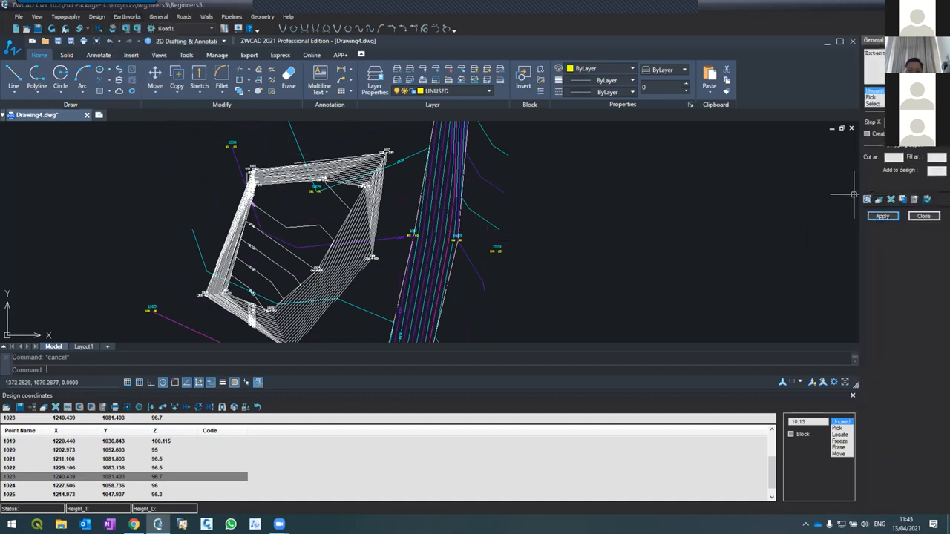
{"action": "left_click", "coordinate": [882, 215]}
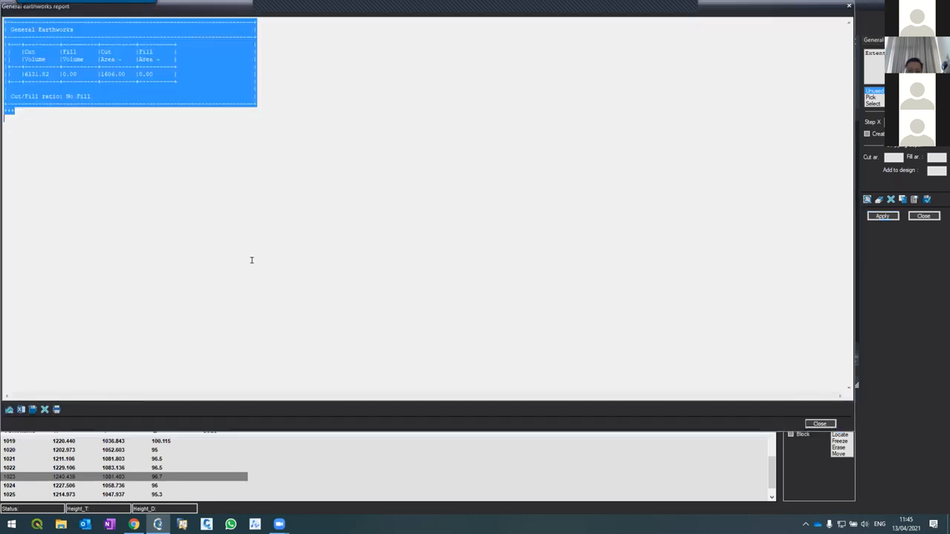
{"action": "left_click", "coordinate": [70, 148]}
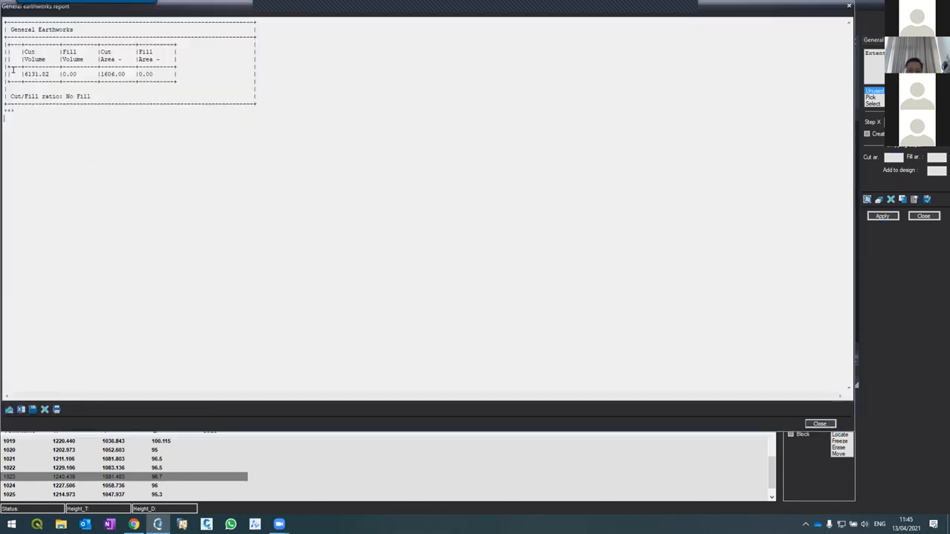
Step: Examine the cut volume in the general earthworks report and return to the drawing
{"action": "left_click_drag", "start_coordinate": [20, 70], "coordinate": [46, 70]}
{"action": "left_click", "coordinate": [812, 423]}
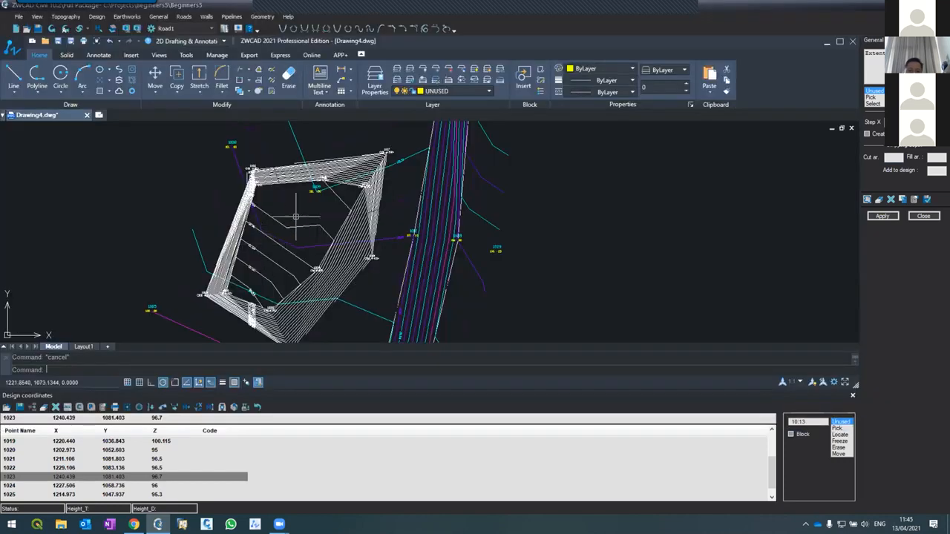
{"action": "scroll", "coordinate": [275, 158], "scroll_direction": "down", "scroll_amount": 3}
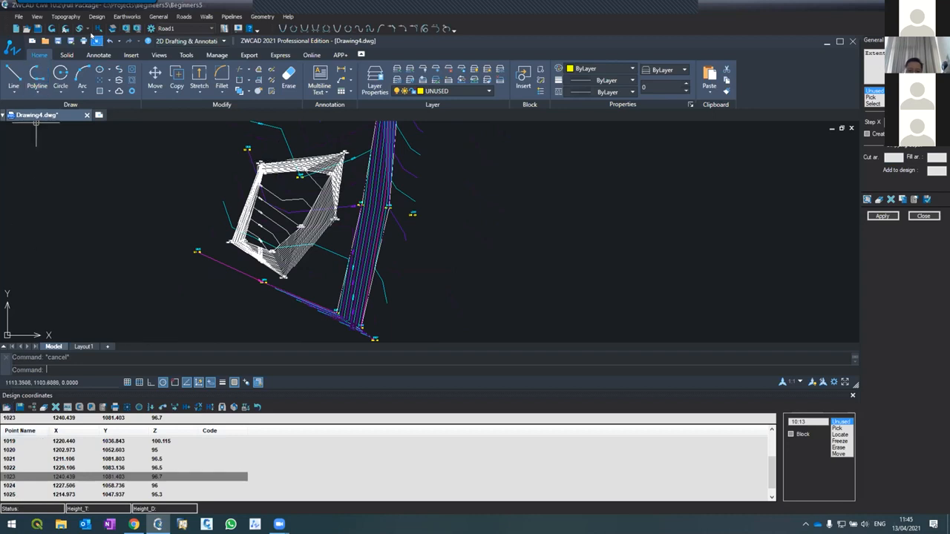
Step: Export the design coordinates to the desktop as the text file "Design_Points for beginners_day2.TXT"
{"action": "left_click", "coordinate": [95, 17]}
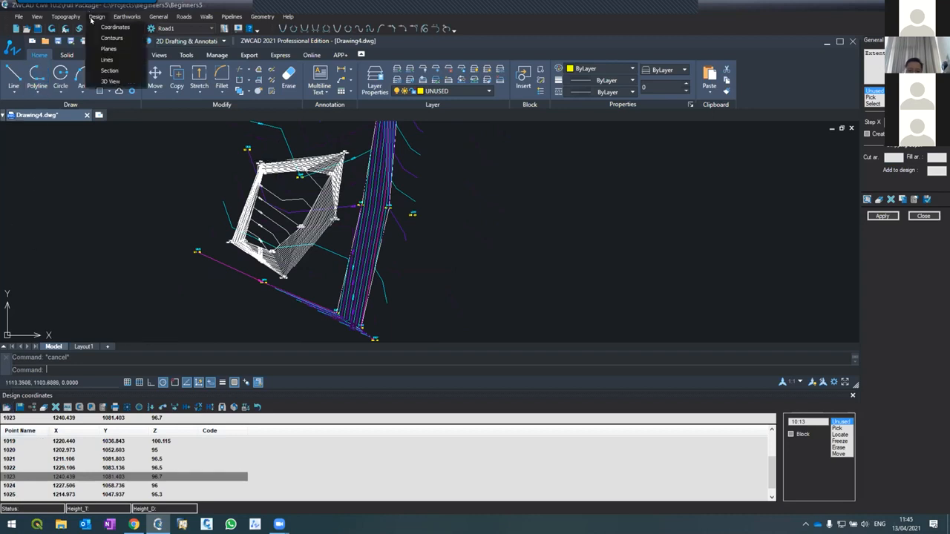
{"action": "left_click", "coordinate": [113, 27]}
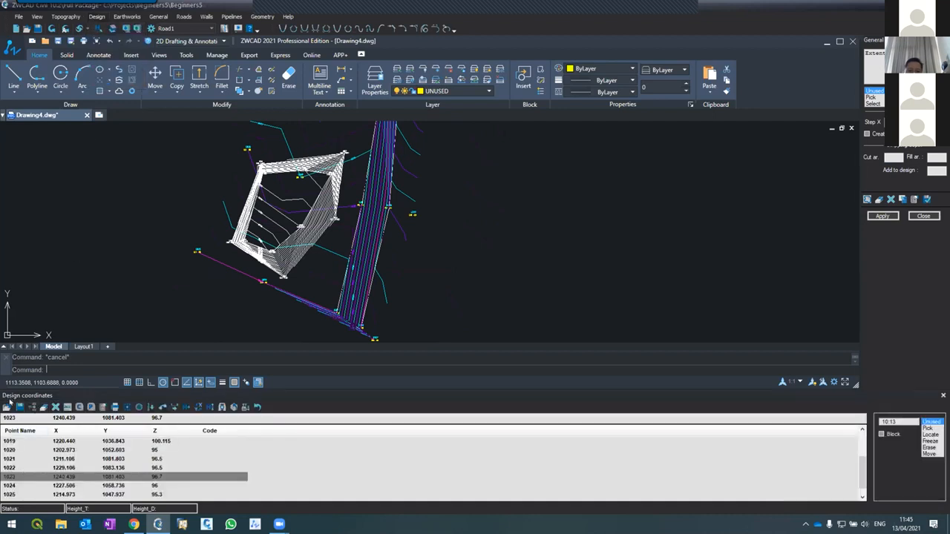
{"action": "left_click", "coordinate": [20, 407]}
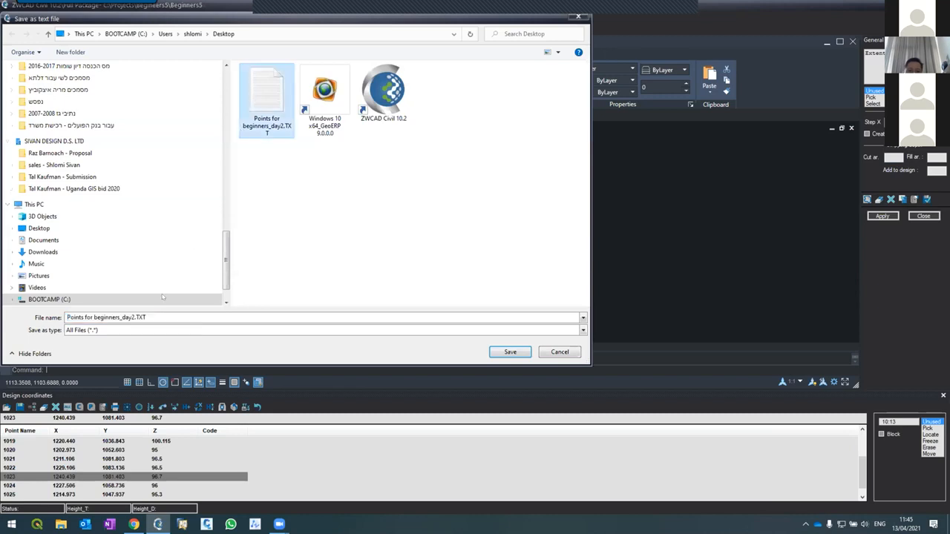
{"action": "left_click", "coordinate": [131, 317]}
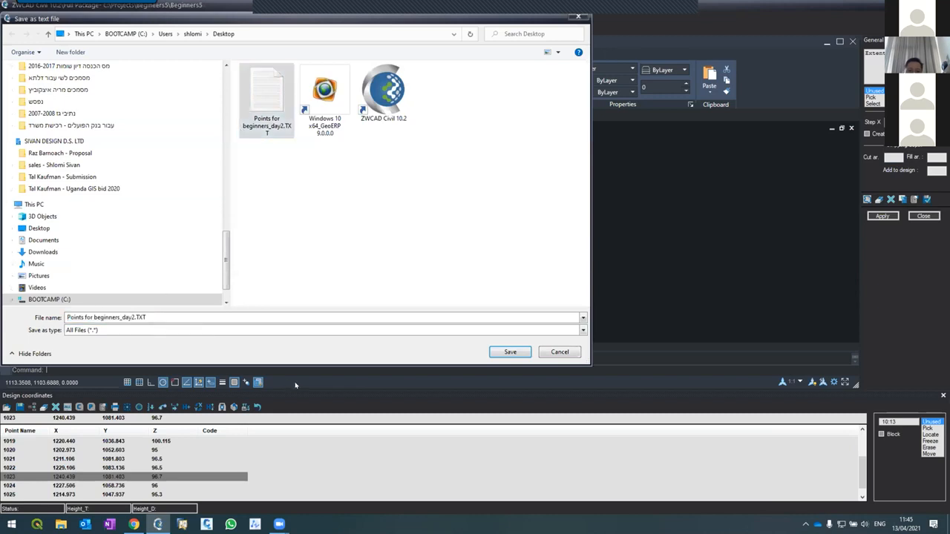
{"action": "type", "text": "Design_"}
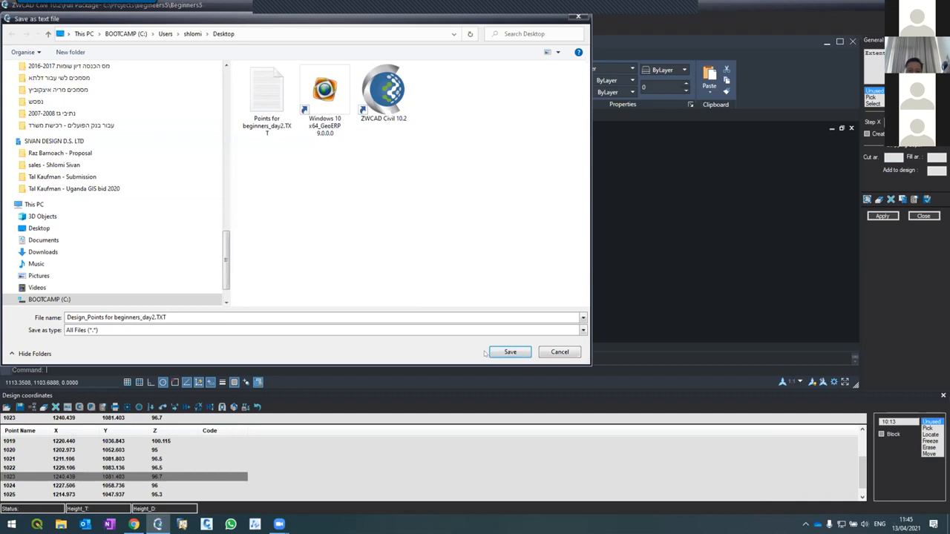
{"action": "left_click", "coordinate": [518, 351]}
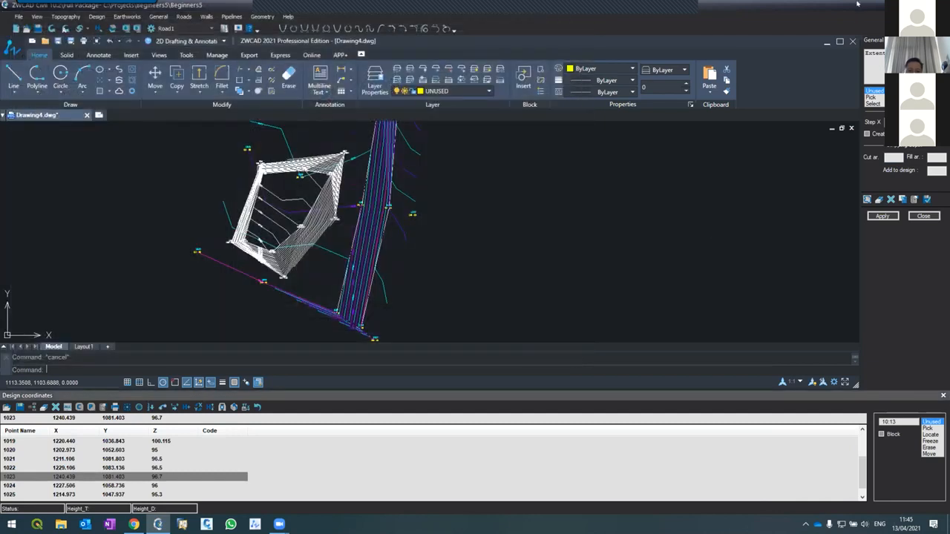
Step: Share the exported design points file from the desktop in the Zoom meeting, and return to ZWCAD Civil
{"action": "left_click", "coordinate": [157, 524]}
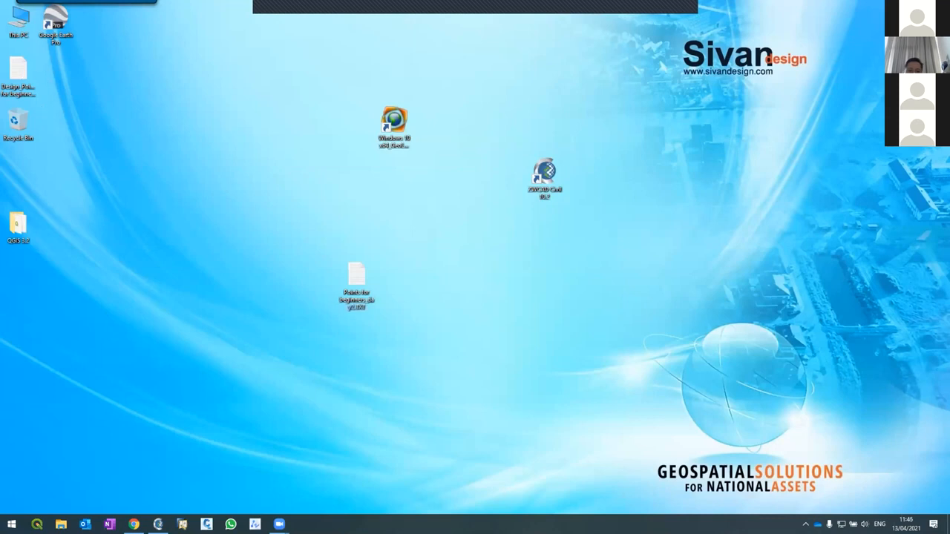
{"action": "left_click", "coordinate": [279, 524]}
{"action": "left_click", "coordinate": [679, 27]}
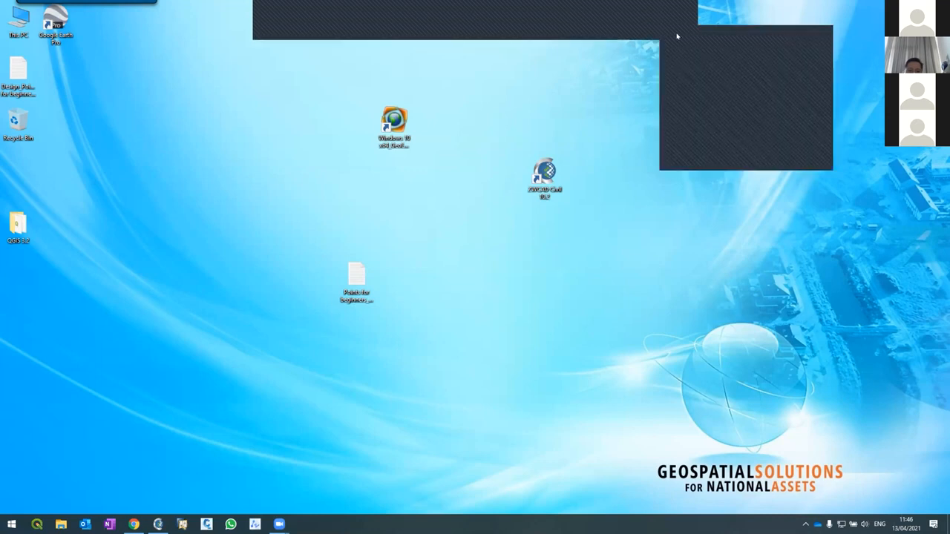
{"action": "left_click_drag", "start_coordinate": [13, 68], "coordinate": [811, 474]}
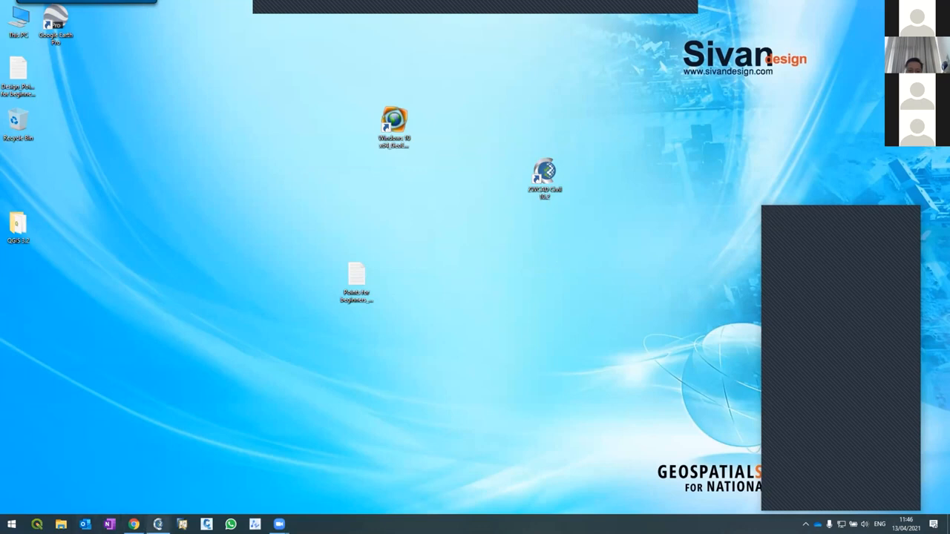
{"action": "left_click", "coordinate": [157, 524]}
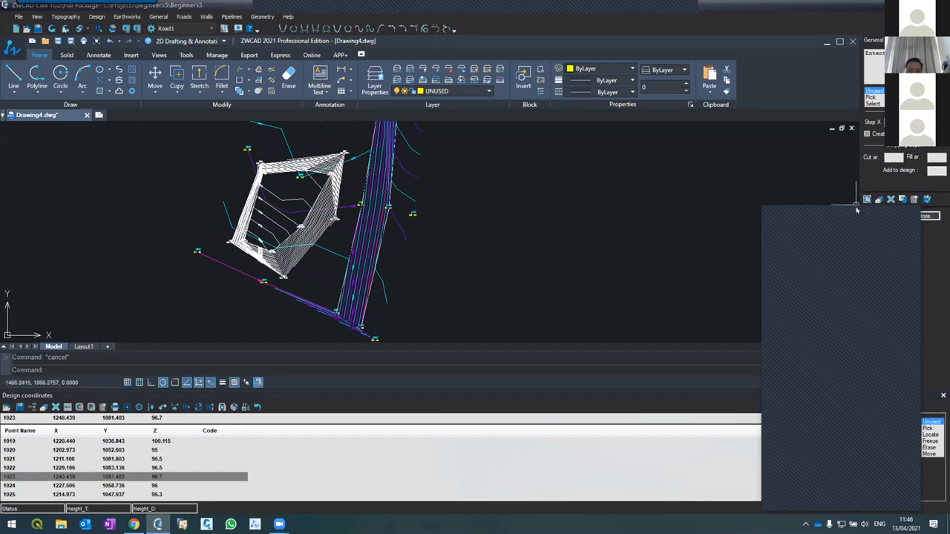
Step: Run the general earthworks calculation again for the lowered area and examine its cut and fill volumes
{"action": "scroll", "coordinate": [252, 223], "scroll_direction": "down", "scroll_amount": 5}
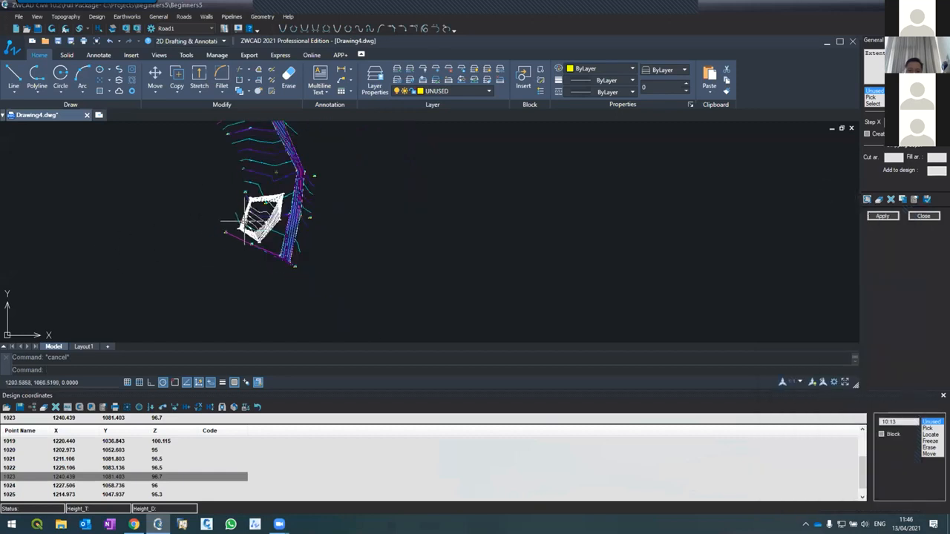
{"action": "scroll", "coordinate": [252, 223], "scroll_direction": "up", "scroll_amount": 3}
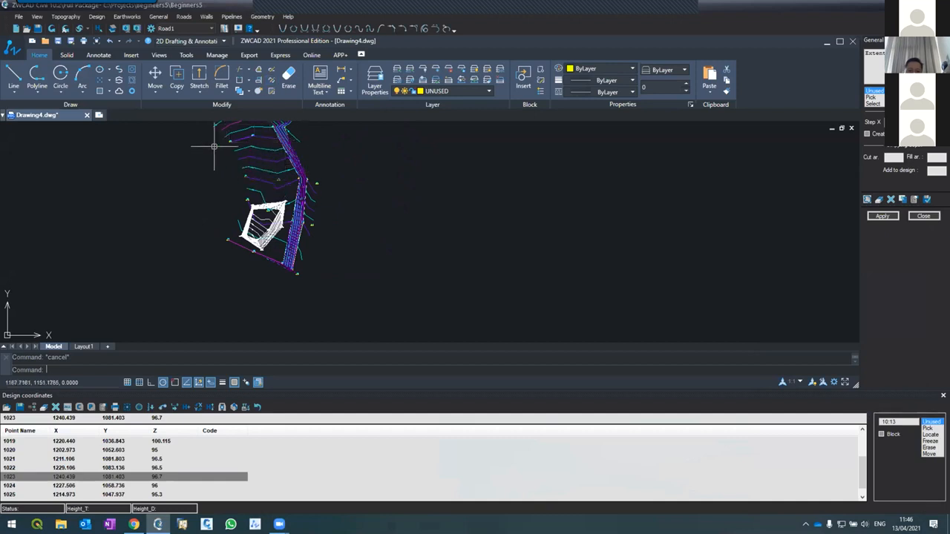
{"action": "scroll", "coordinate": [263, 219], "scroll_direction": "up", "scroll_amount": 3}
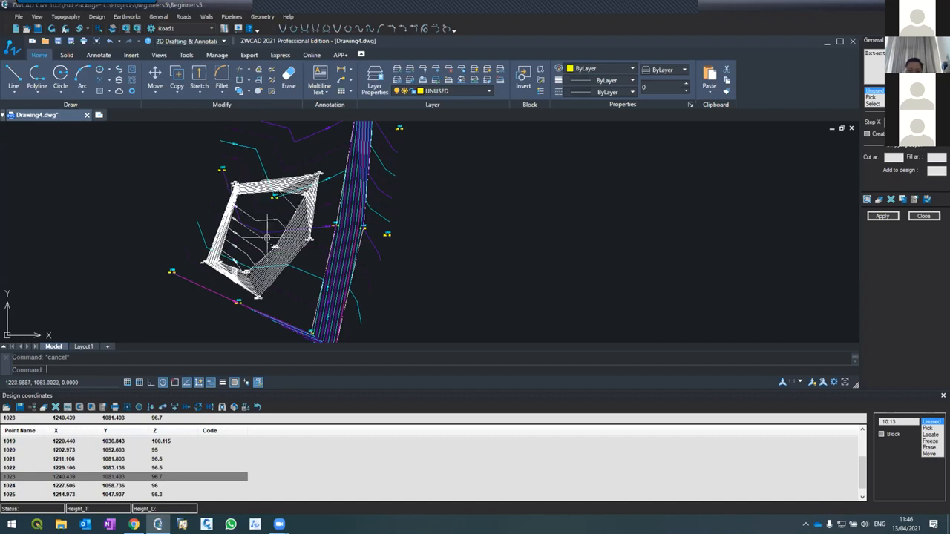
{"action": "left_click", "coordinate": [122, 15]}
{"action": "left_click", "coordinate": [125, 27]}
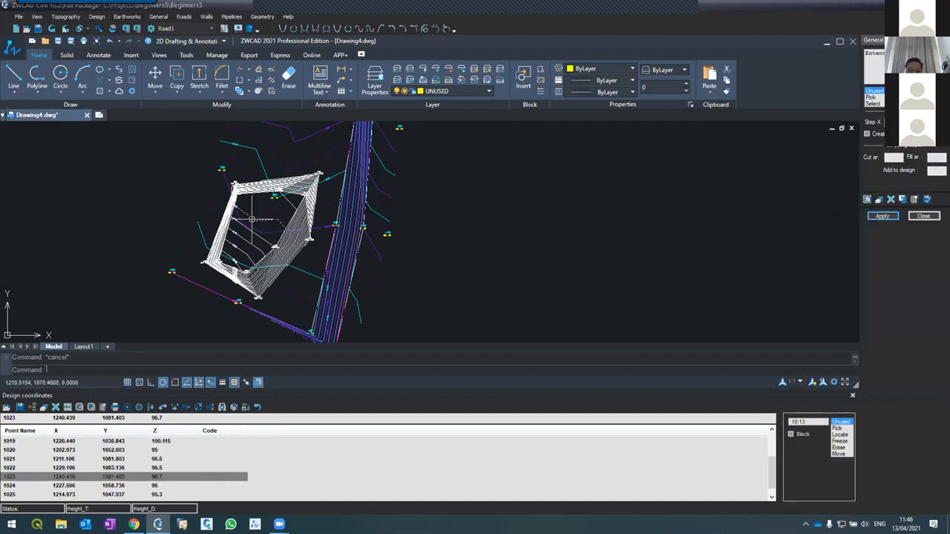
{"action": "left_click", "coordinate": [881, 215]}
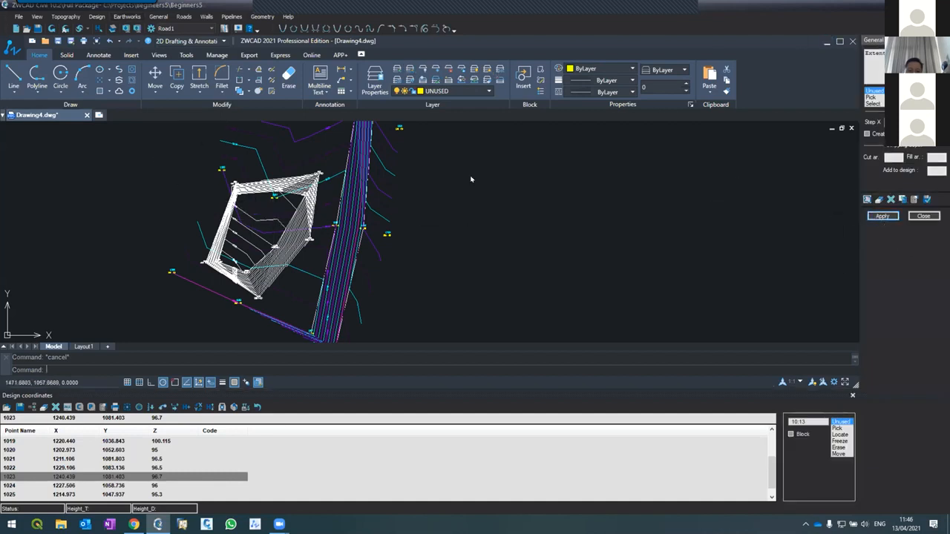
{"action": "left_click_drag", "start_coordinate": [24, 79], "coordinate": [55, 78]}
{"action": "left_click", "coordinate": [67, 71]}
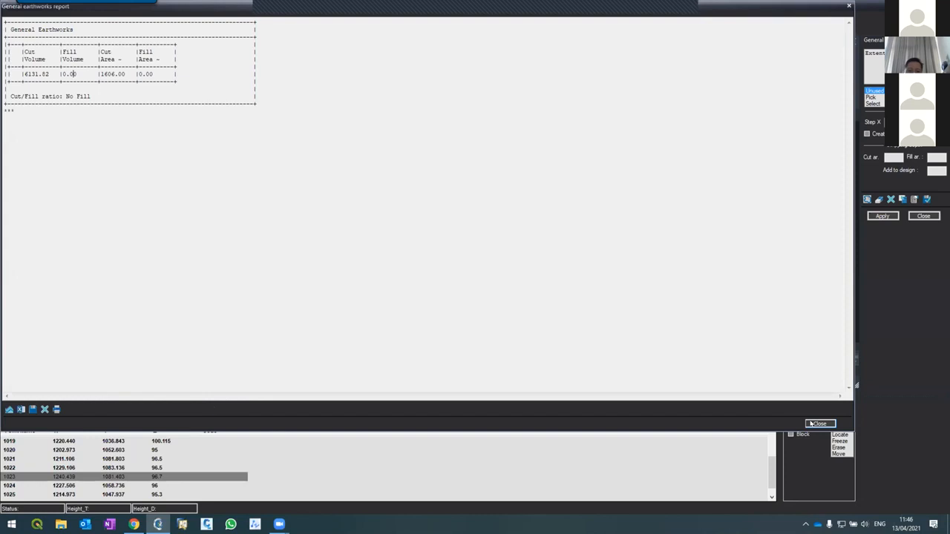
{"action": "left_click_drag", "start_coordinate": [21, 68], "coordinate": [86, 70]}
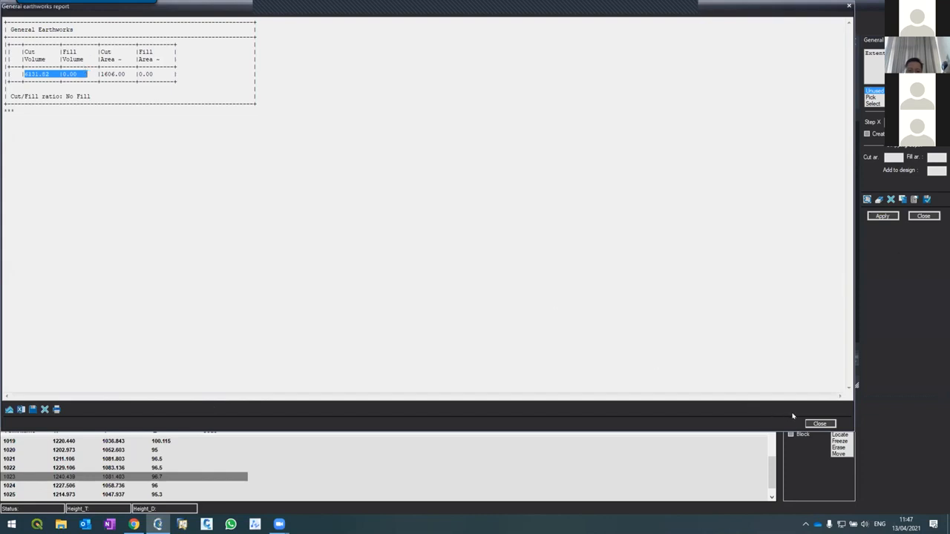
{"action": "left_click", "coordinate": [819, 424]}
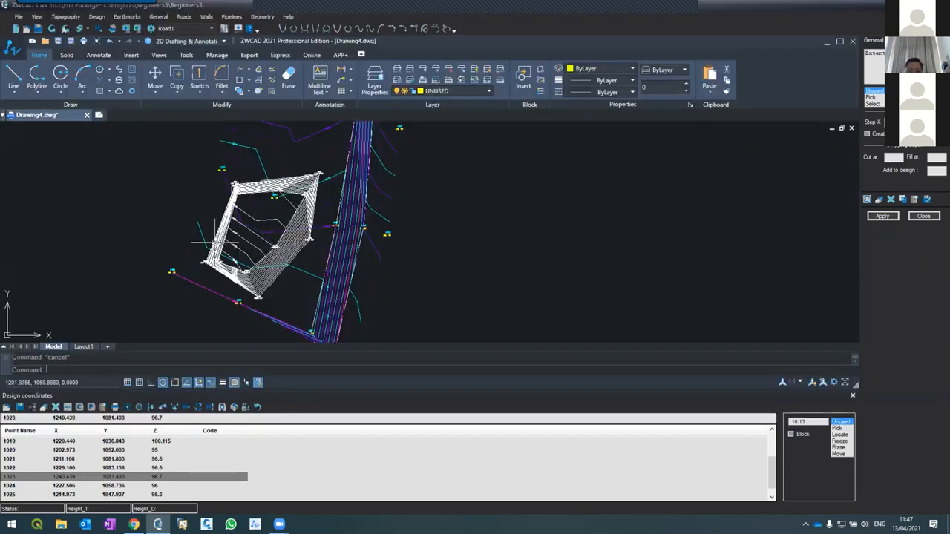
Step: Enable grid creation in the general earthworks and calculate the lowered area on a 5.00 x 5.00 grid
{"action": "scroll", "coordinate": [169, 252], "scroll_direction": "up", "scroll_amount": 2}
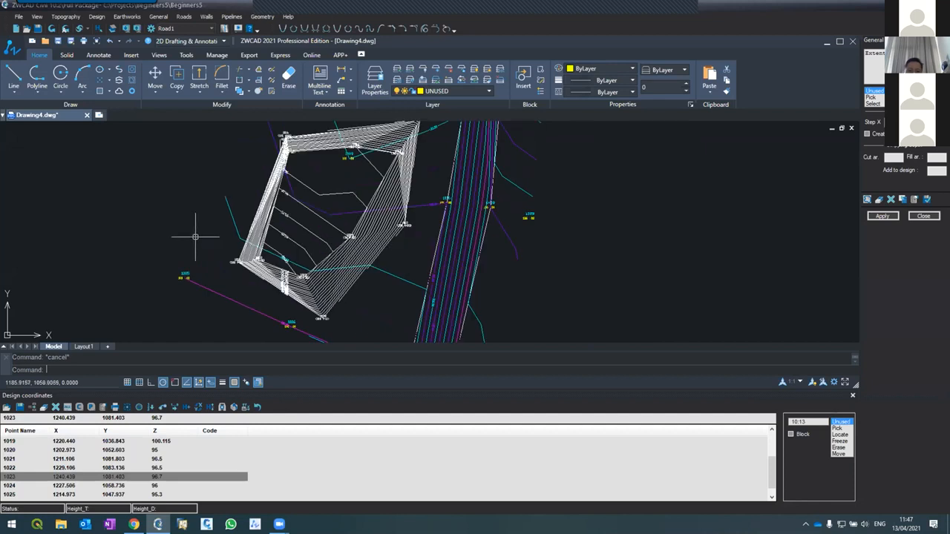
{"action": "scroll", "coordinate": [198, 238], "scroll_direction": "down", "scroll_amount": 2}
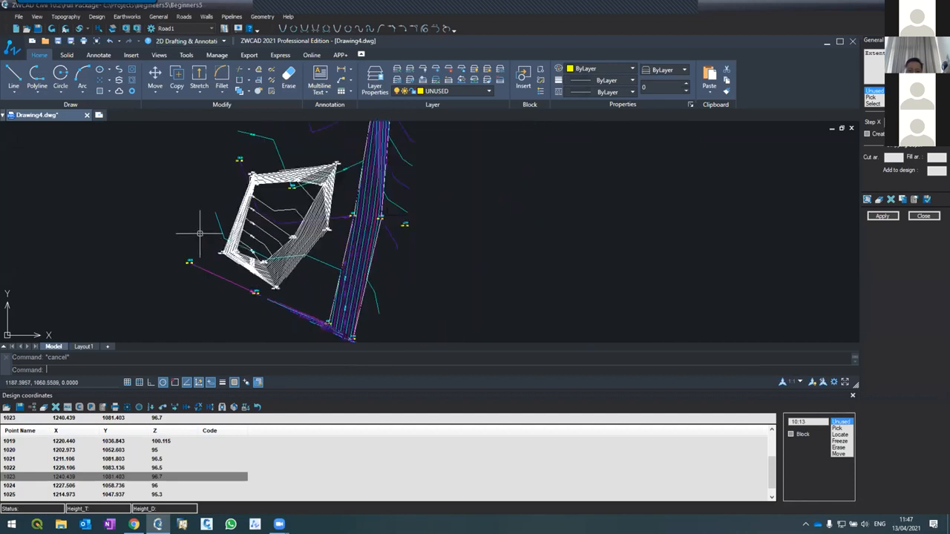
{"action": "scroll", "coordinate": [210, 218], "scroll_direction": "up", "scroll_amount": 2}
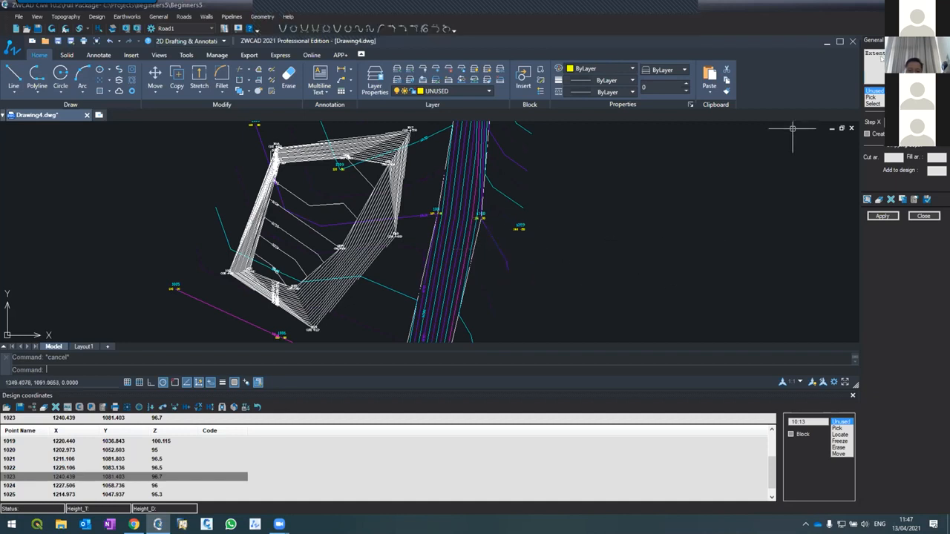
{"action": "left_click", "coordinate": [866, 134]}
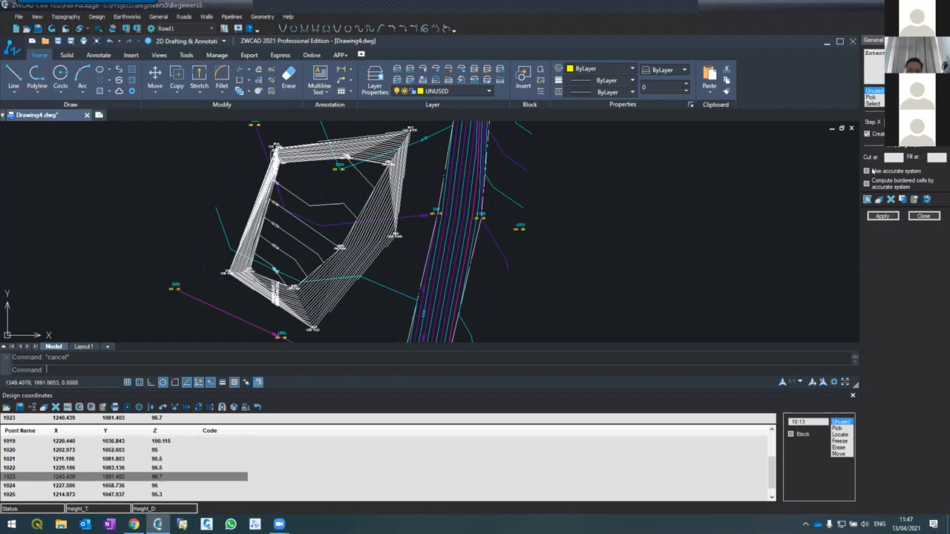
{"action": "left_click", "coordinate": [882, 217]}
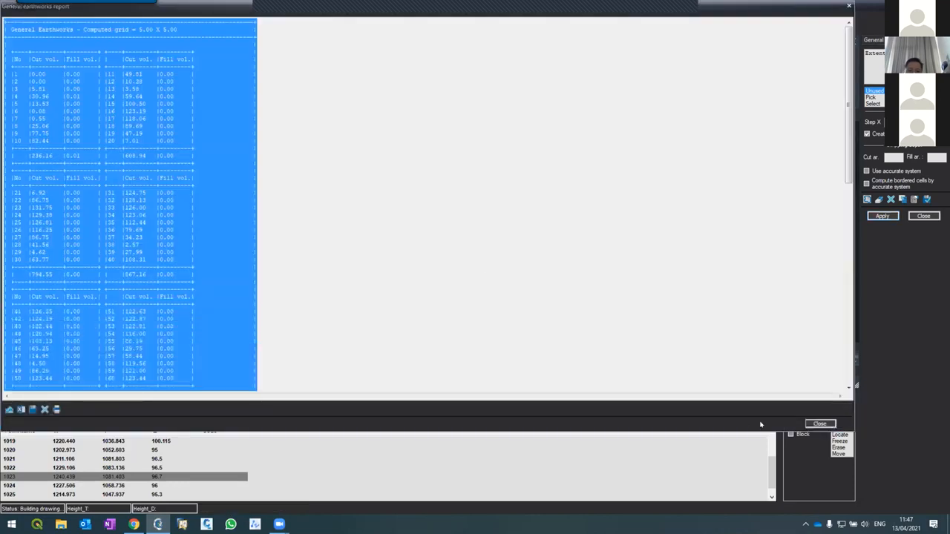
{"action": "left_click", "coordinate": [819, 423]}
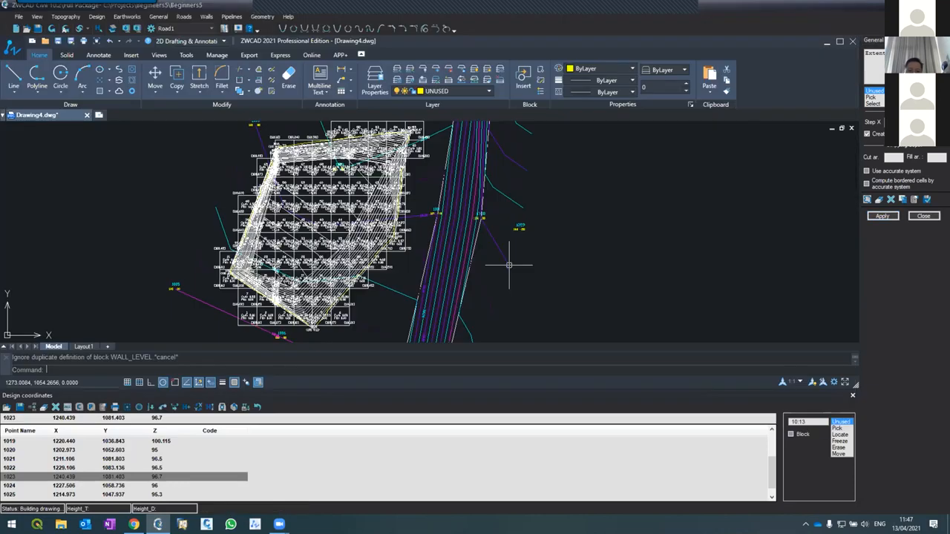
Step: Examine the cut and fill labels in the grid cells, and set the general earthworks drawing scale to 1:200
{"action": "scroll", "coordinate": [284, 240], "scroll_direction": "up", "scroll_amount": 10}
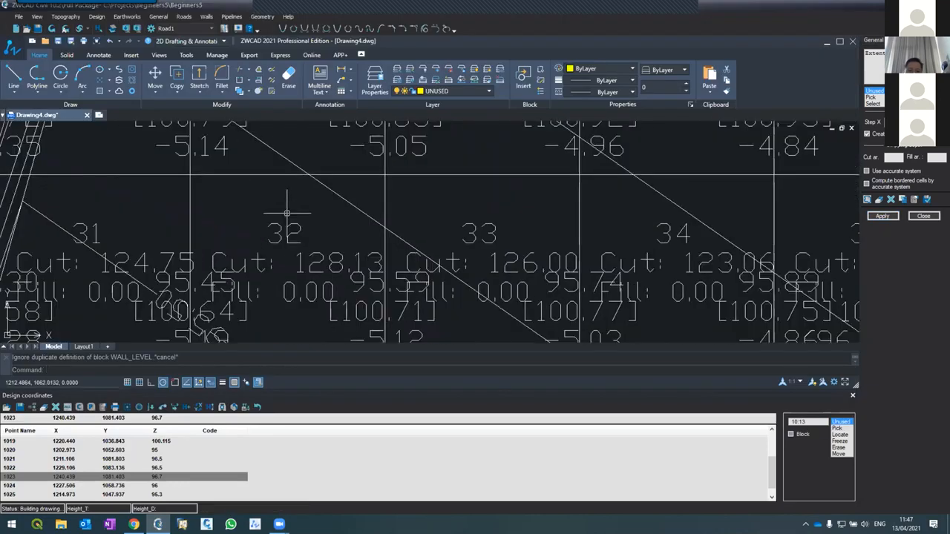
{"action": "scroll", "coordinate": [287, 220], "scroll_direction": "down", "scroll_amount": 7}
{"action": "scroll", "coordinate": [286, 217], "scroll_direction": "up", "scroll_amount": 2}
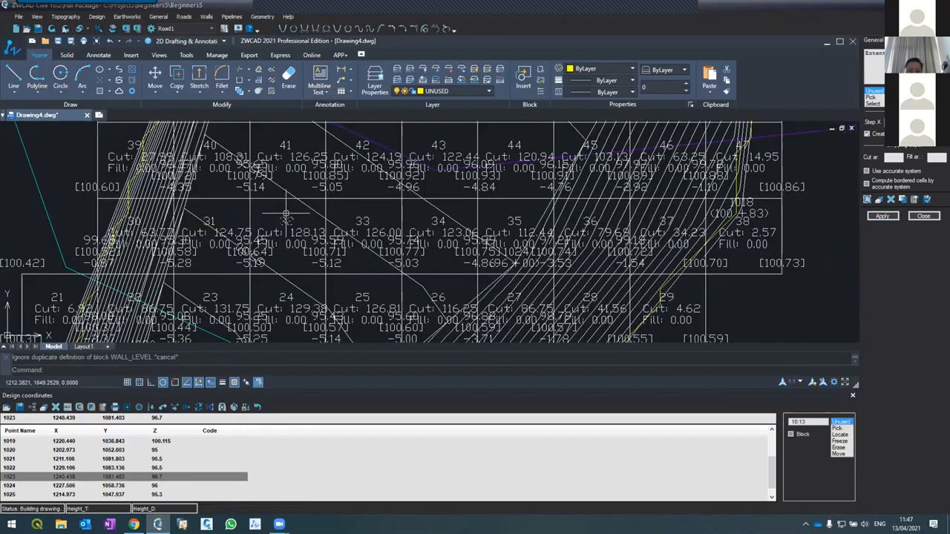
{"action": "left_click", "coordinate": [915, 199]}
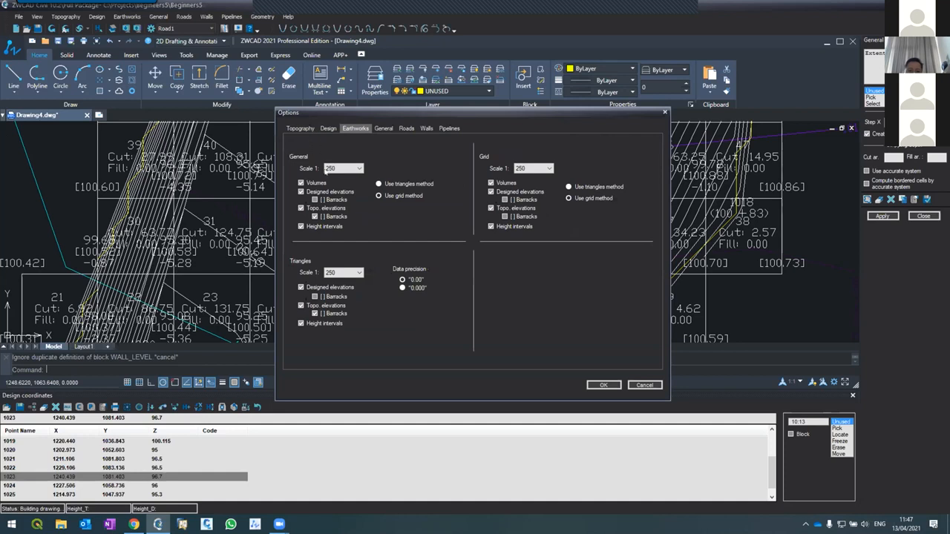
{"action": "left_click", "coordinate": [357, 169]}
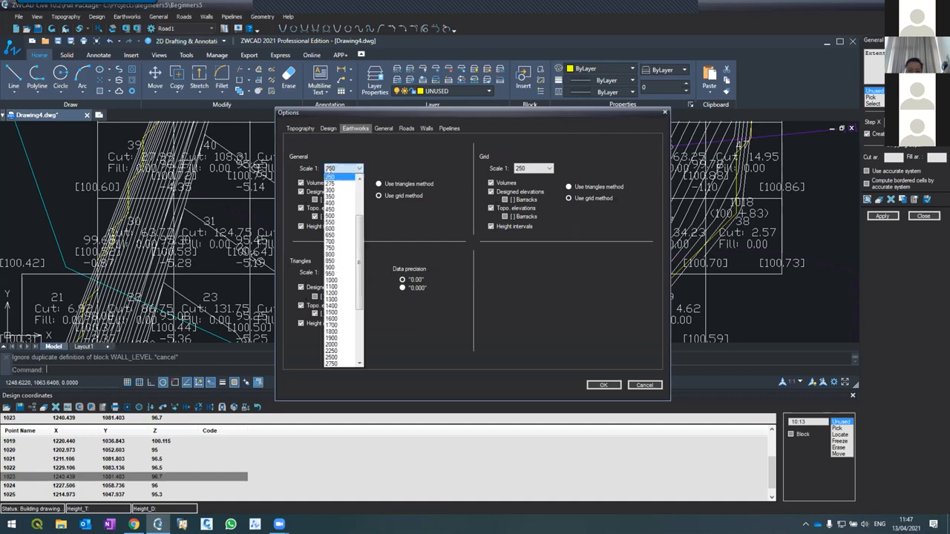
{"action": "scroll", "coordinate": [349, 223], "scroll_direction": "up", "scroll_amount": 2}
{"action": "left_click", "coordinate": [348, 186]}
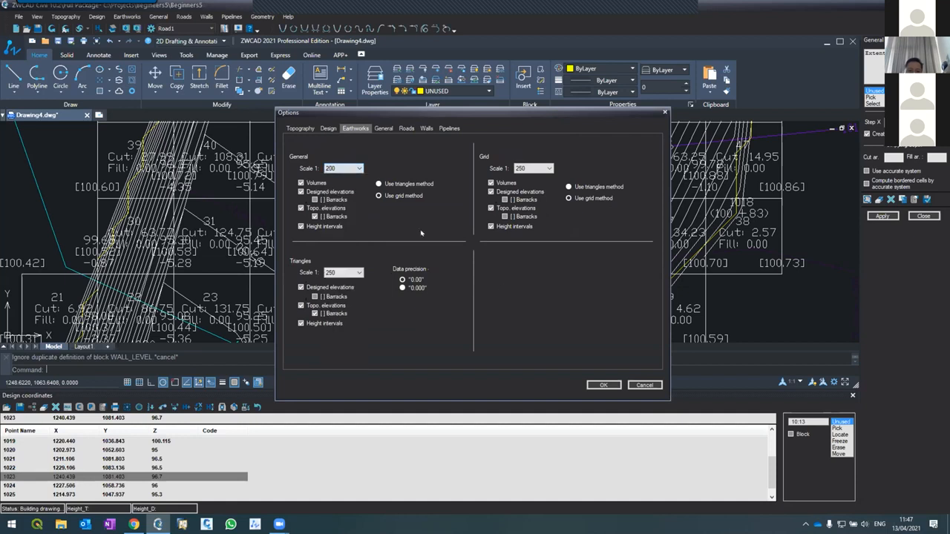
{"action": "left_click", "coordinate": [604, 384]}
Step: Recalculate the general earthworks and redraw the 5.00 x 5.00 grid with its labels at the 1:200 scale
{"action": "left_click", "coordinate": [886, 214]}
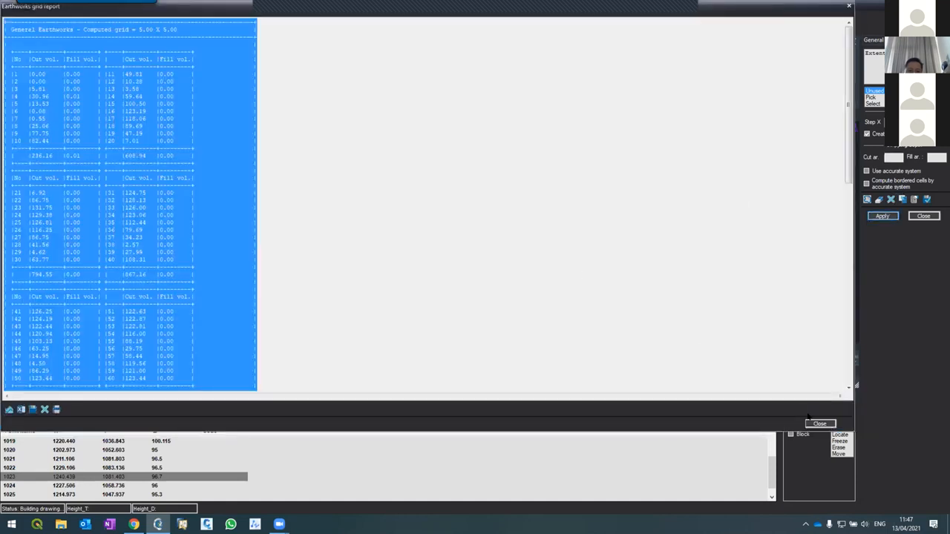
{"action": "left_click", "coordinate": [819, 425]}
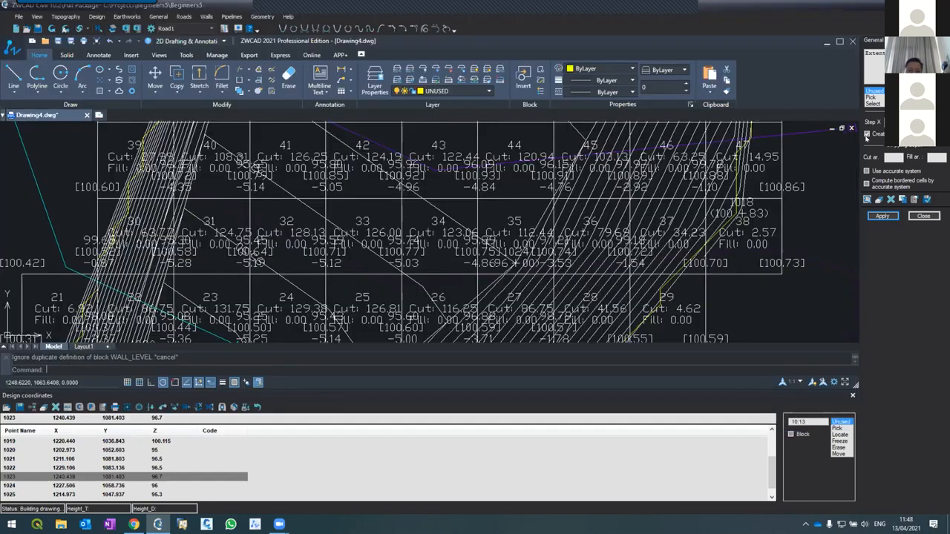
{"action": "left_click", "coordinate": [866, 134]}
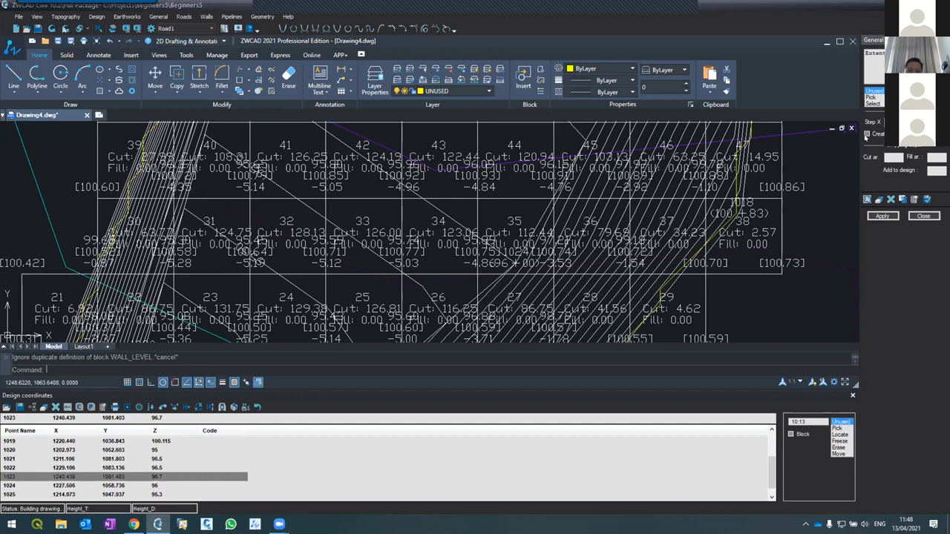
{"action": "left_click", "coordinate": [866, 134]}
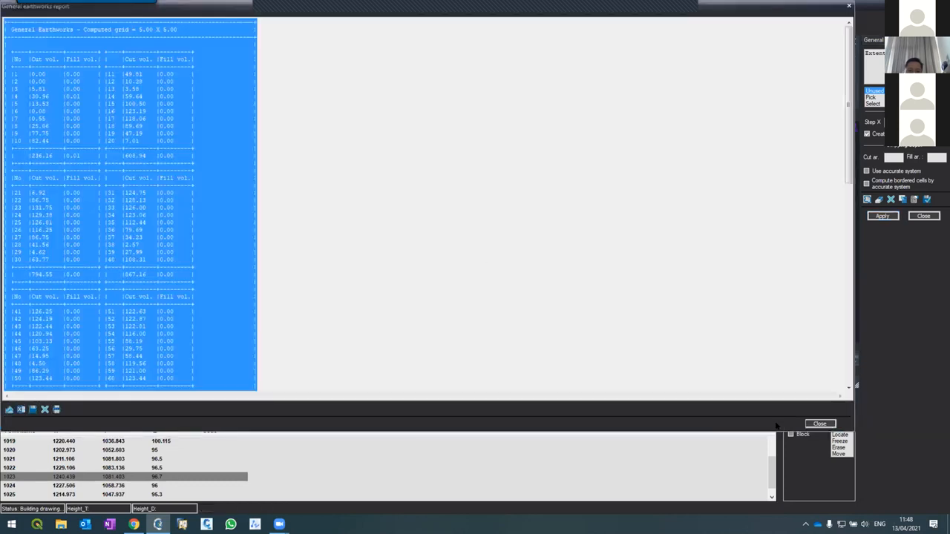
{"action": "left_click", "coordinate": [815, 423]}
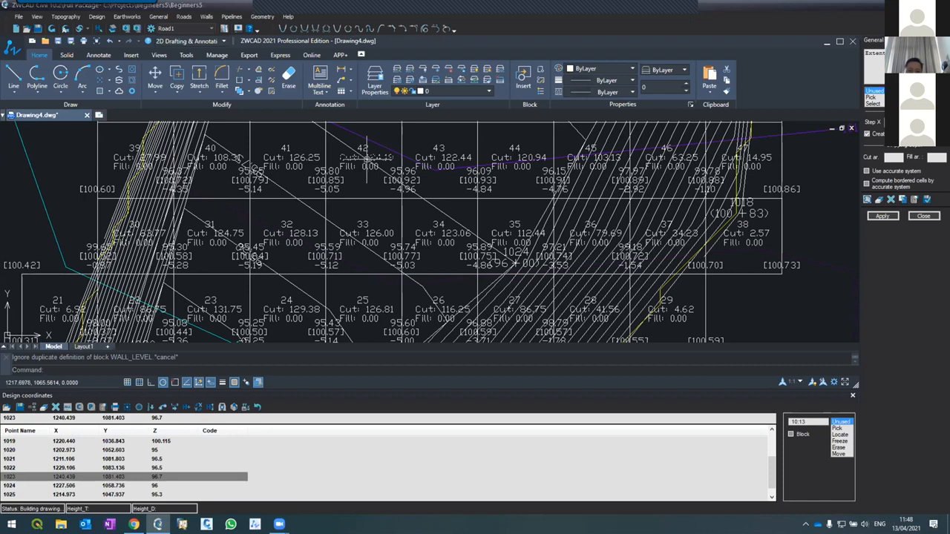
Step: Set the colour of the genEW layer that holds the earthworks grid lines to red
{"action": "scroll", "coordinate": [366, 158], "scroll_direction": "down", "scroll_amount": 8}
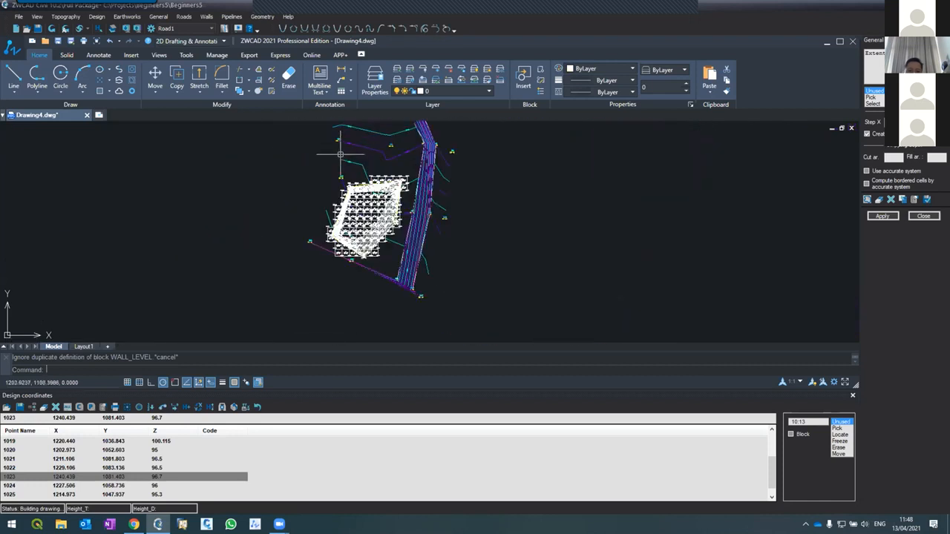
{"action": "scroll", "coordinate": [351, 175], "scroll_direction": "up", "scroll_amount": 6}
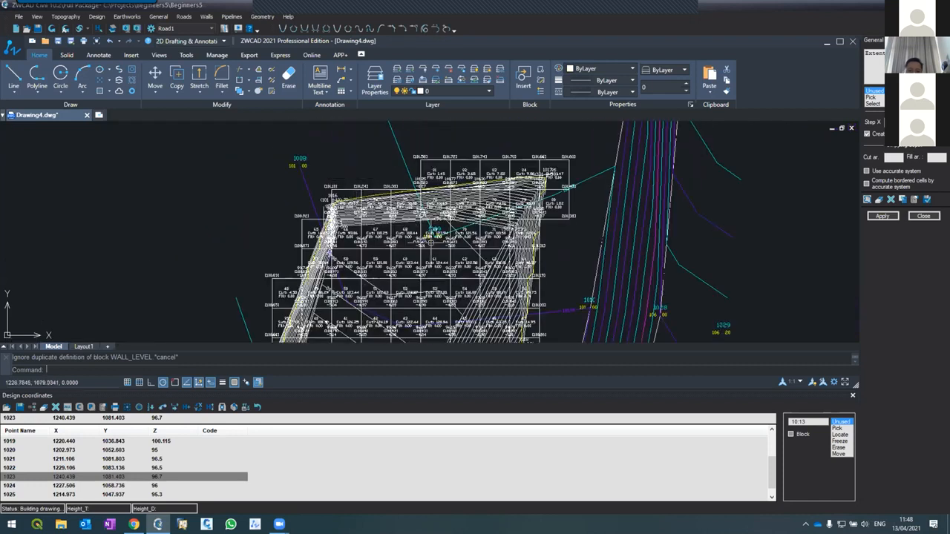
{"action": "scroll", "coordinate": [358, 254], "scroll_direction": "up", "scroll_amount": 4}
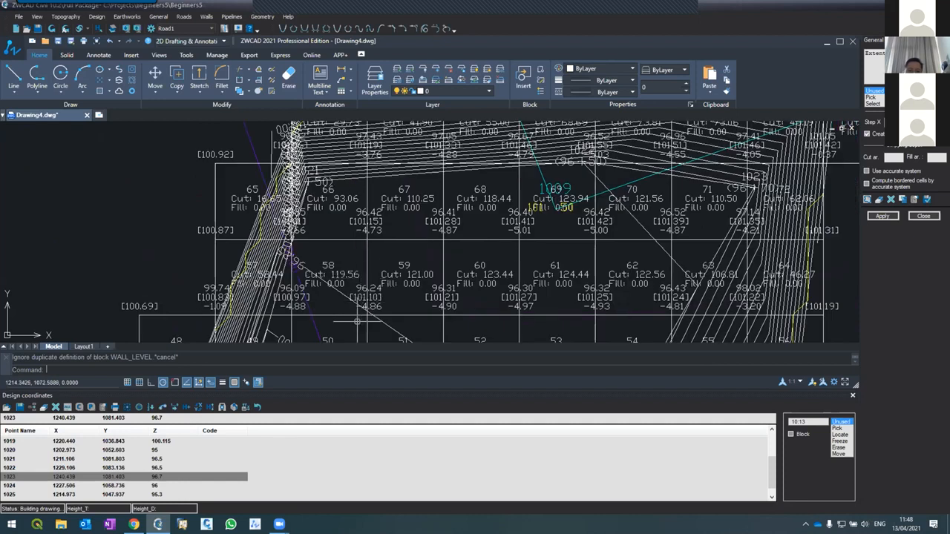
{"action": "left_click", "coordinate": [397, 315]}
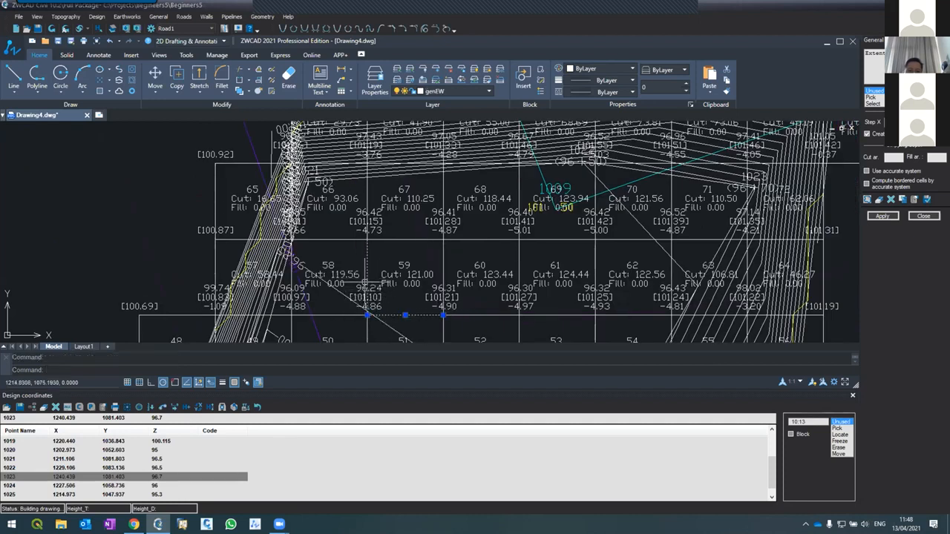
{"action": "left_click", "coordinate": [366, 259]}
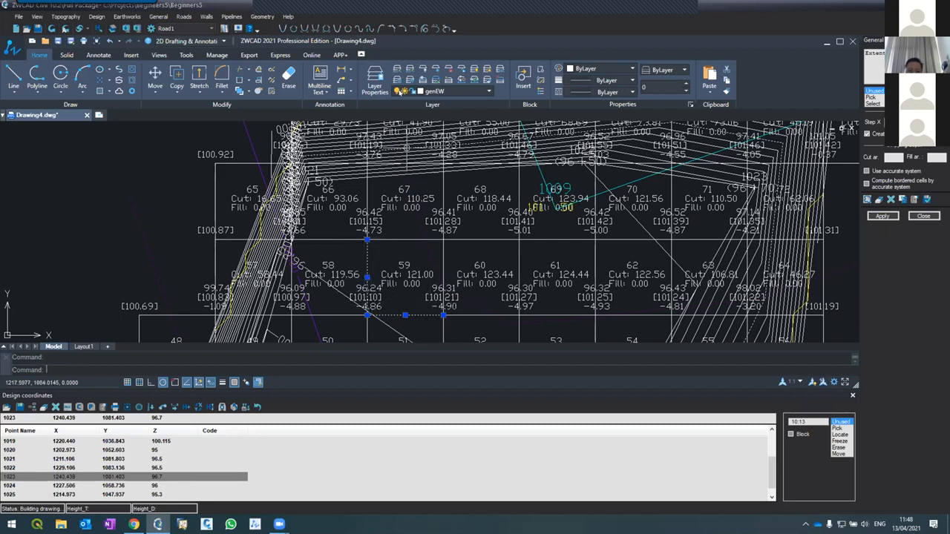
{"action": "left_click", "coordinate": [445, 90]}
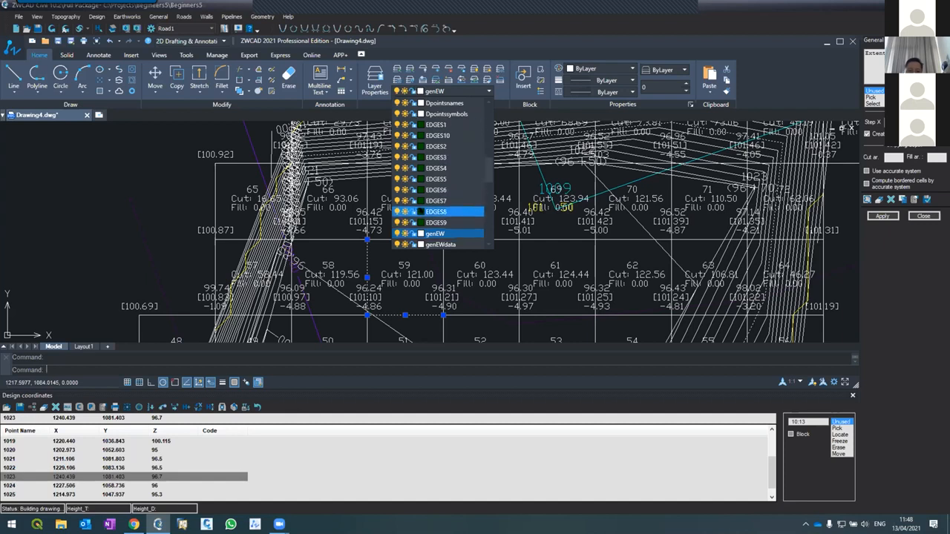
{"action": "left_click", "coordinate": [420, 234]}
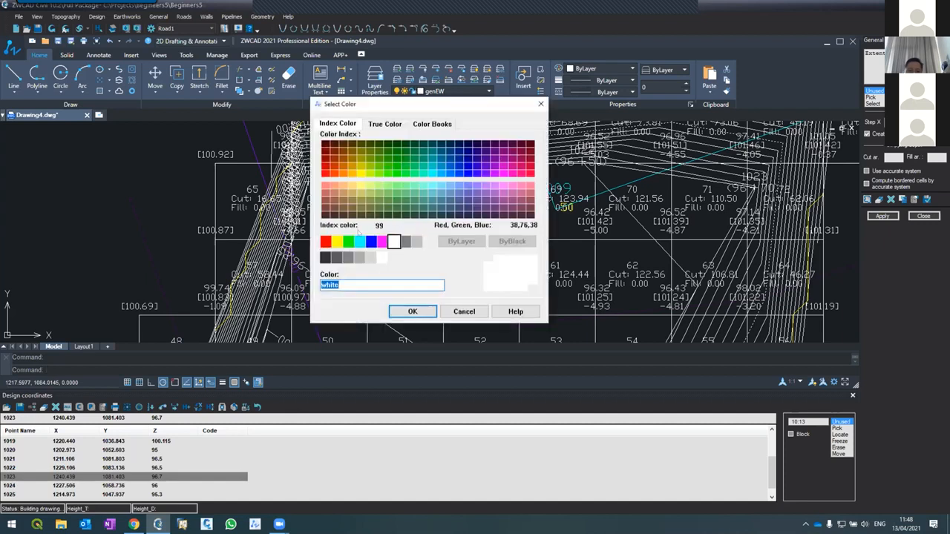
{"action": "left_click", "coordinate": [325, 241]}
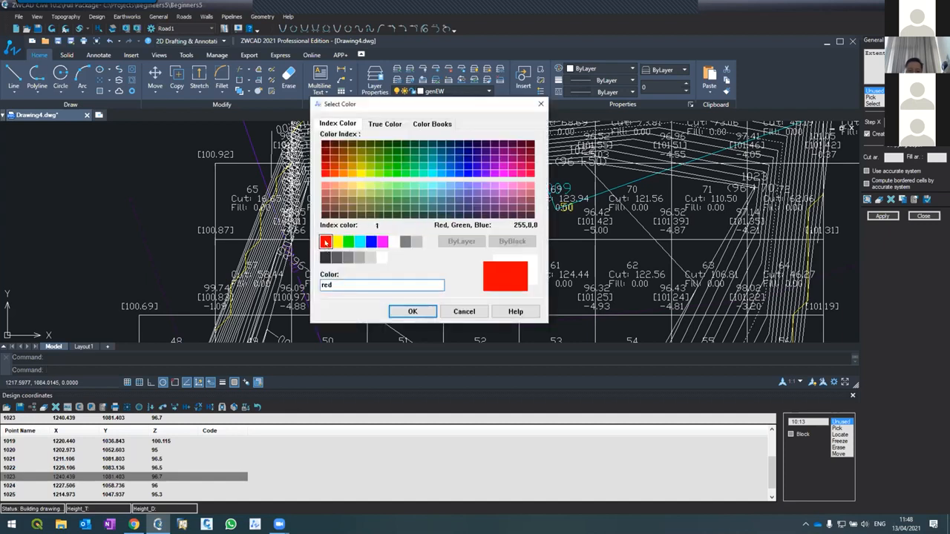
{"action": "left_click", "coordinate": [401, 310]}
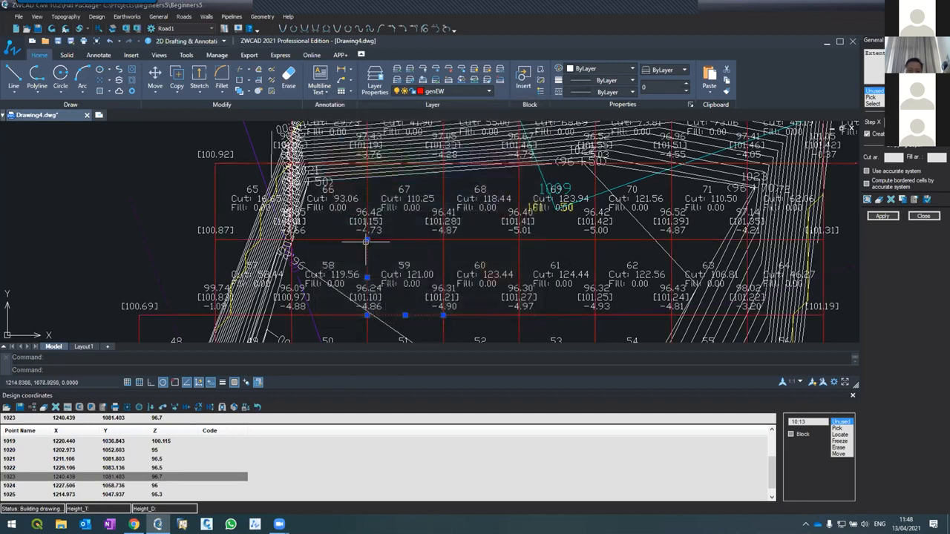
{"action": "key", "text": "Escape"}
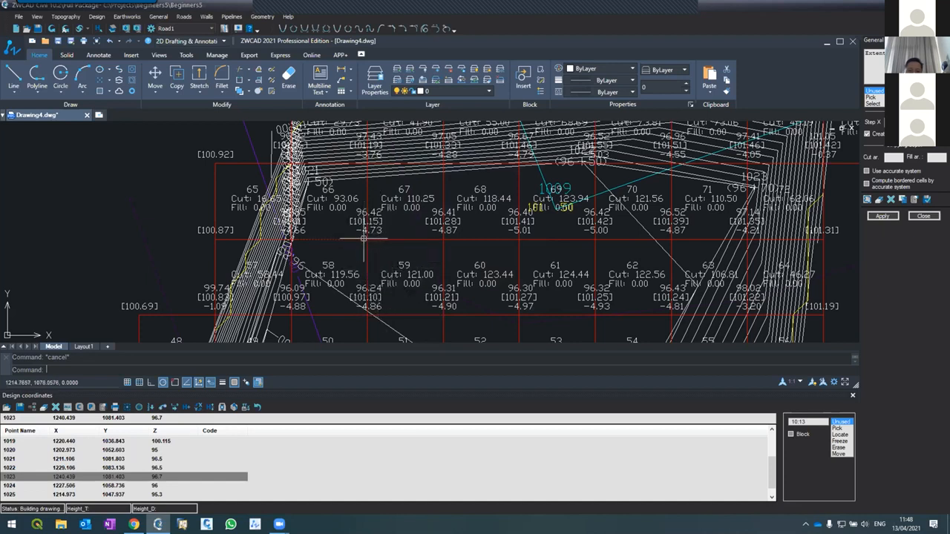
Step: Run the 5.00 x 5.00 earthworks calculation again and examine the grid cell labels and the total cut and fill volumes in its report
{"action": "scroll", "coordinate": [362, 238], "scroll_direction": "up", "scroll_amount": 2}
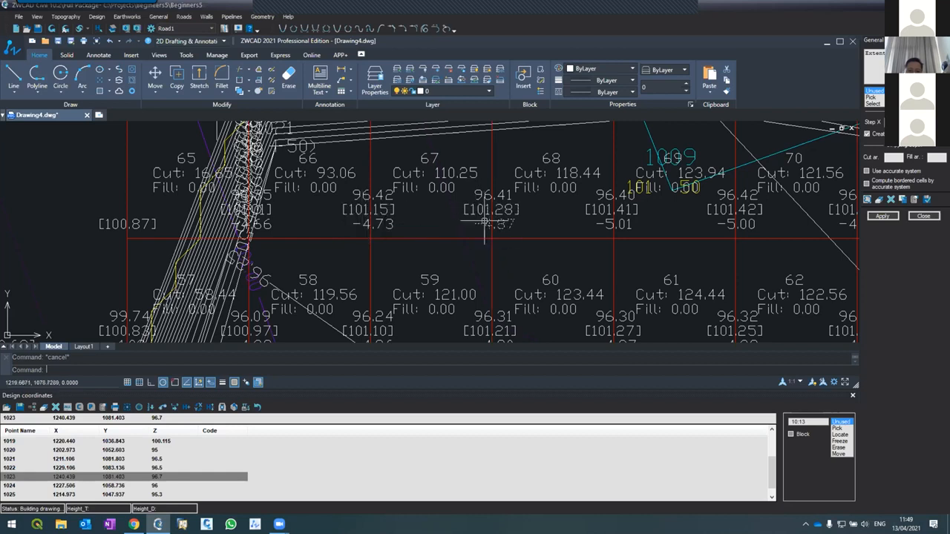
{"action": "scroll", "coordinate": [506, 278], "scroll_direction": "down", "scroll_amount": 2}
{"action": "scroll", "coordinate": [506, 278], "scroll_direction": "up", "scroll_amount": 2}
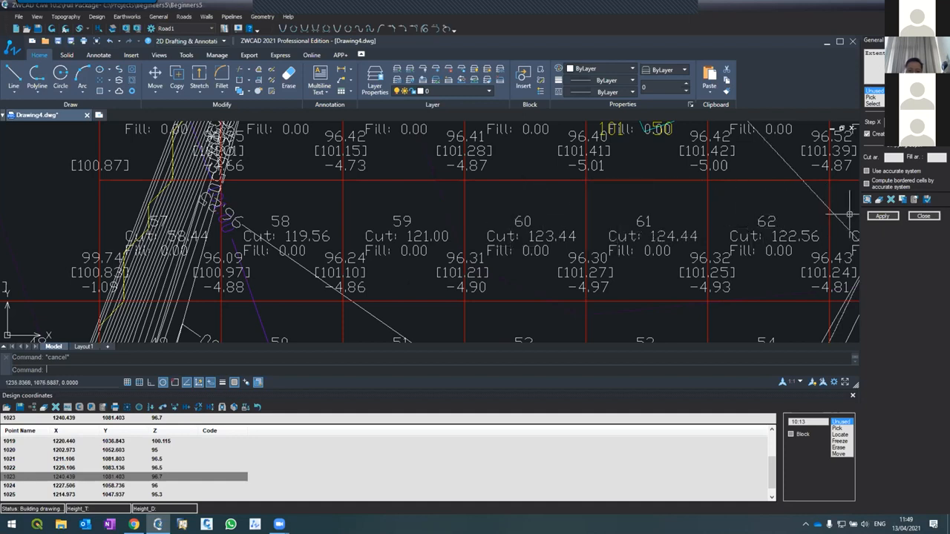
{"action": "left_click", "coordinate": [882, 216]}
{"action": "scroll", "coordinate": [109, 267], "scroll_direction": "up", "scroll_amount": 4}
{"action": "left_click", "coordinate": [13, 76]}
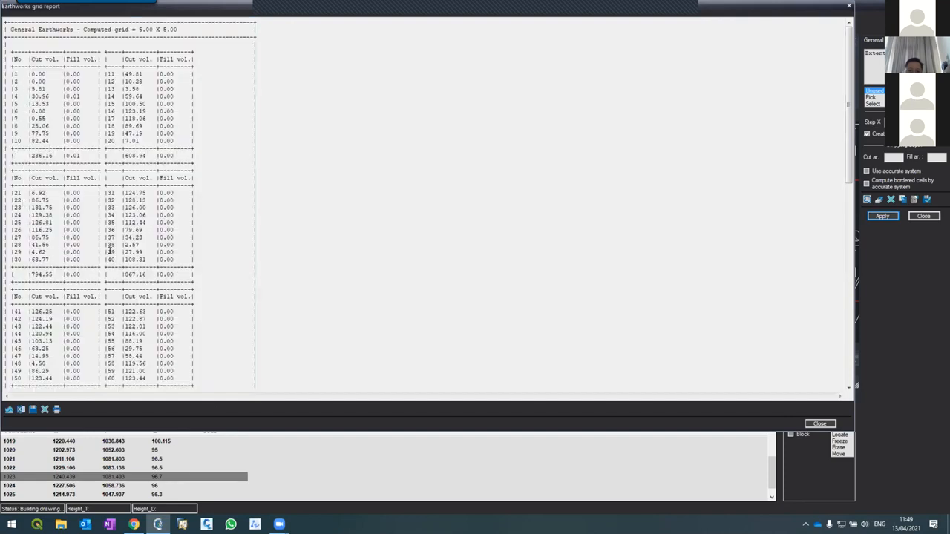
{"action": "scroll", "coordinate": [109, 252], "scroll_direction": "down", "scroll_amount": 3}
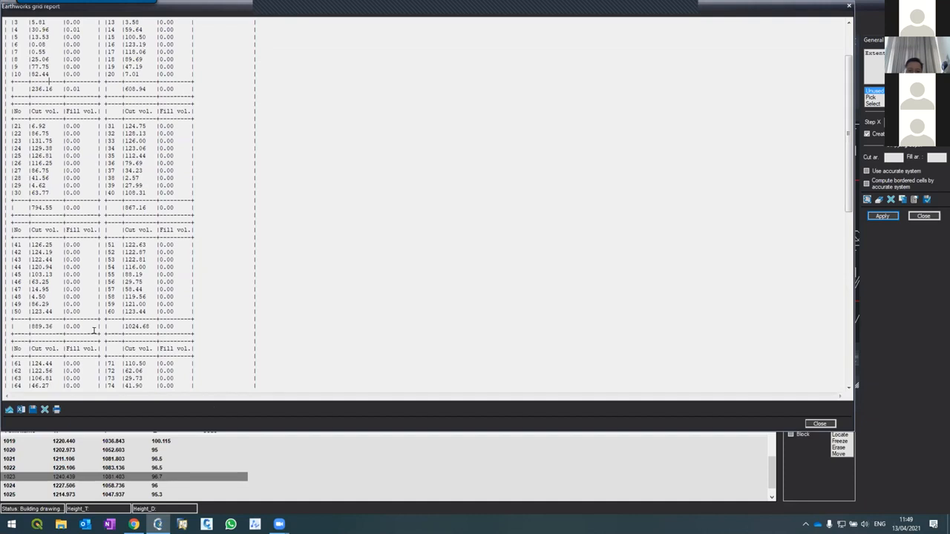
{"action": "scroll", "coordinate": [61, 292], "scroll_direction": "down", "scroll_amount": 18}
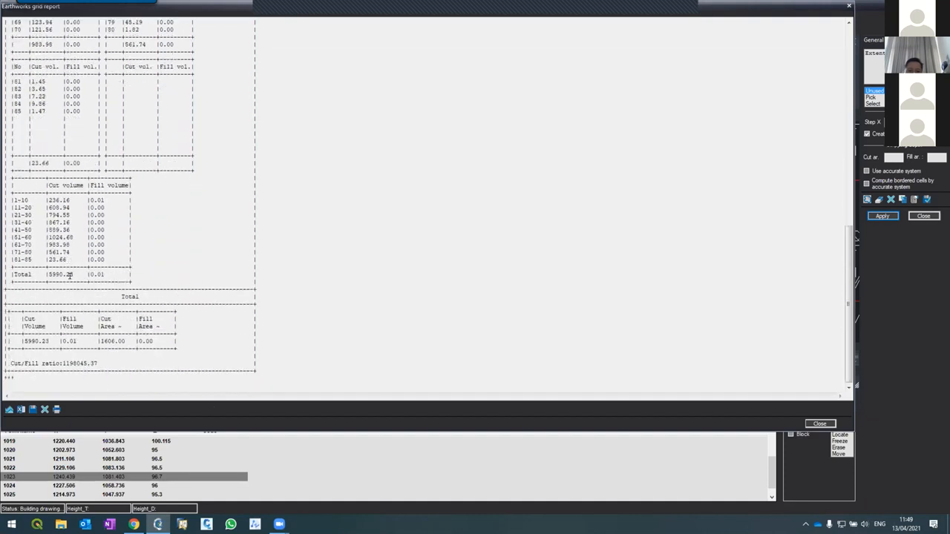
{"action": "mouse_move", "coordinate": [19, 338]}
{"action": "left_mouse_down"}
{"action": "mouse_move", "coordinate": [33, 349]}
{"action": "mouse_move", "coordinate": [46, 337]}
{"action": "mouse_move", "coordinate": [20, 338]}
{"action": "left_mouse_up"}
{"action": "left_click", "coordinate": [45, 338]}
{"action": "left_click", "coordinate": [809, 423]}
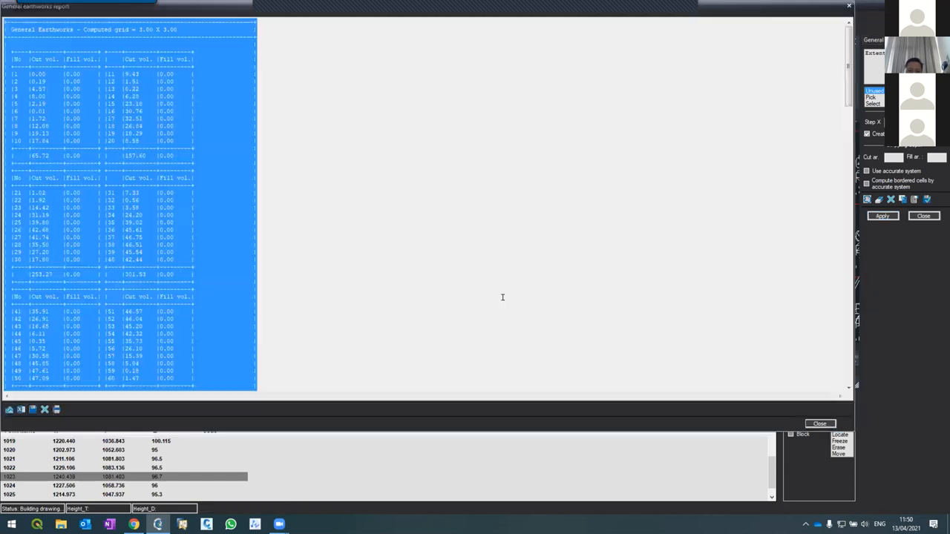
Step: Examine the total cut and fill volumes in the 3.00 x 3.00 general earthworks report, and close the report
{"action": "scroll", "coordinate": [78, 236], "scroll_direction": "down", "scroll_amount": 6}
{"action": "scroll", "coordinate": [78, 236], "scroll_direction": "down", "scroll_amount": 20}
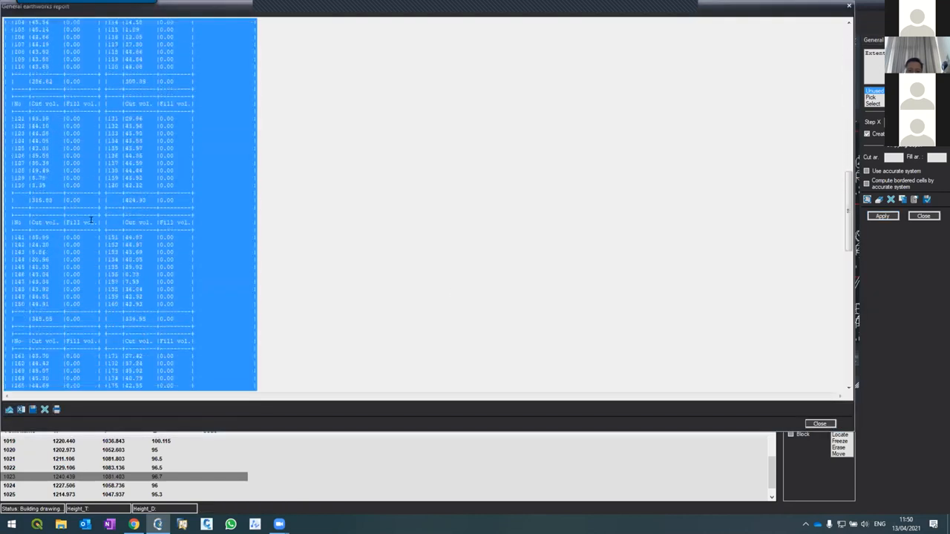
{"action": "scroll", "coordinate": [98, 213], "scroll_direction": "down", "scroll_amount": 2}
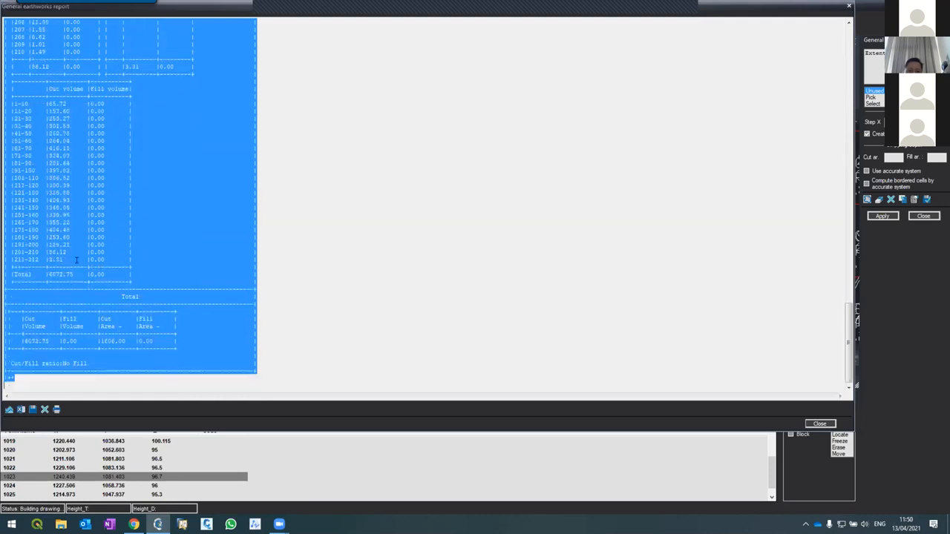
{"action": "left_click", "coordinate": [20, 338]}
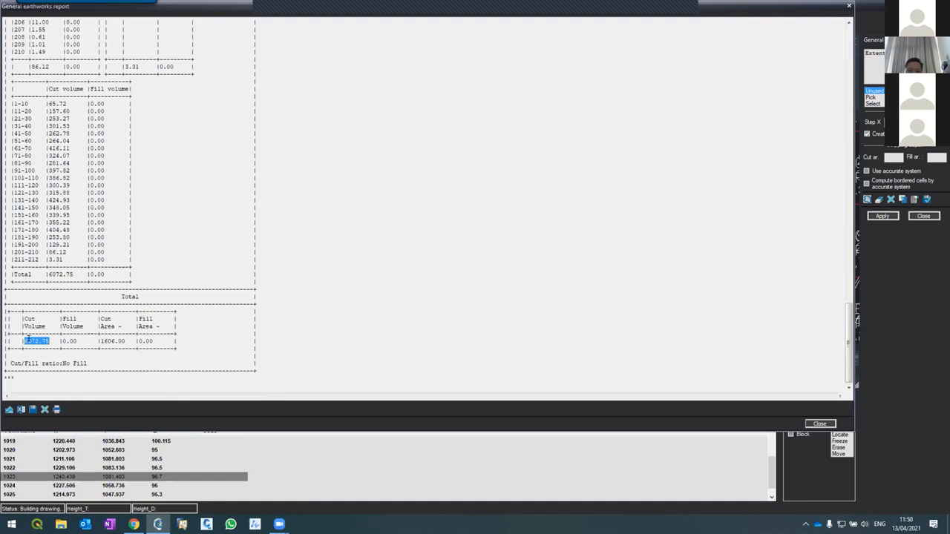
{"action": "left_click", "coordinate": [37, 340]}
{"action": "left_click", "coordinate": [819, 424]}
Step: Set the general earthworks drawing scale to 1:150
{"action": "left_click", "coordinate": [914, 198]}
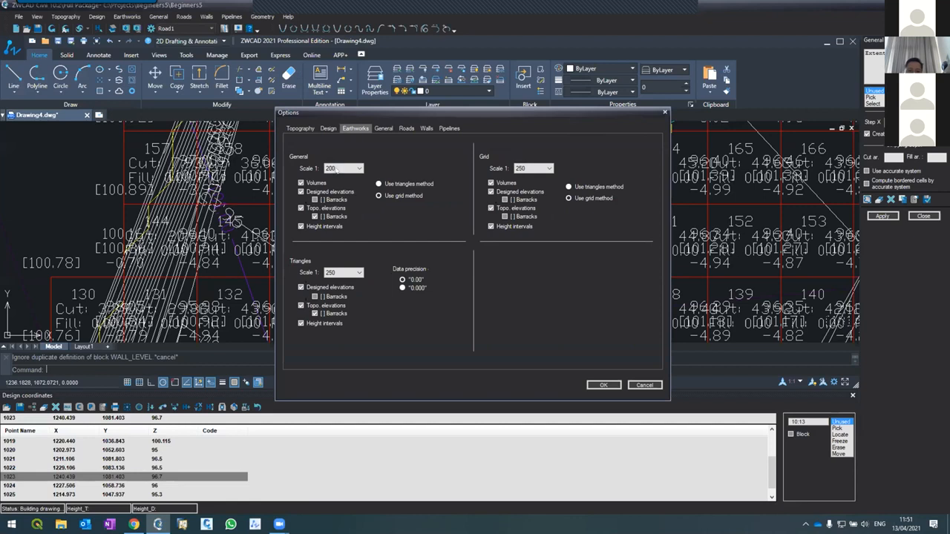
{"action": "left_click", "coordinate": [339, 169]}
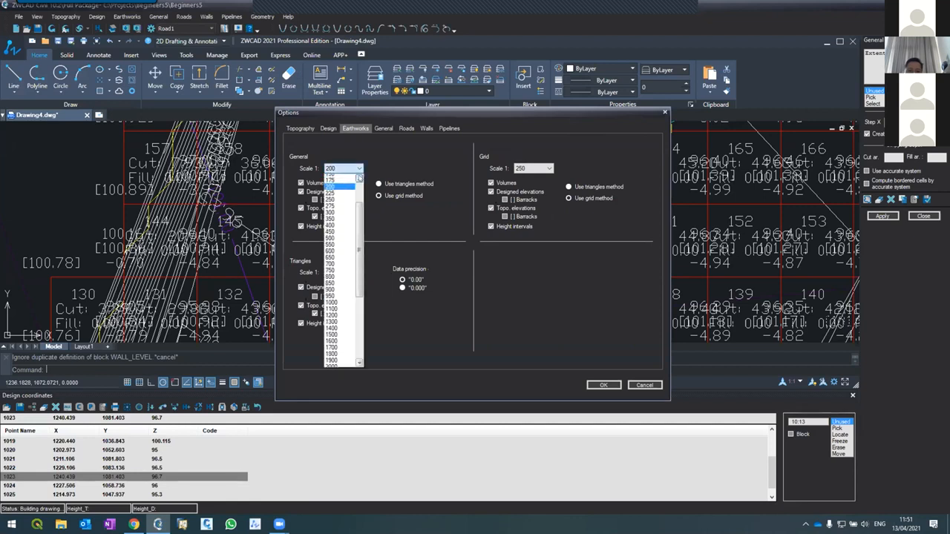
{"action": "left_click", "coordinate": [360, 178]}
{"action": "left_click", "coordinate": [347, 183]}
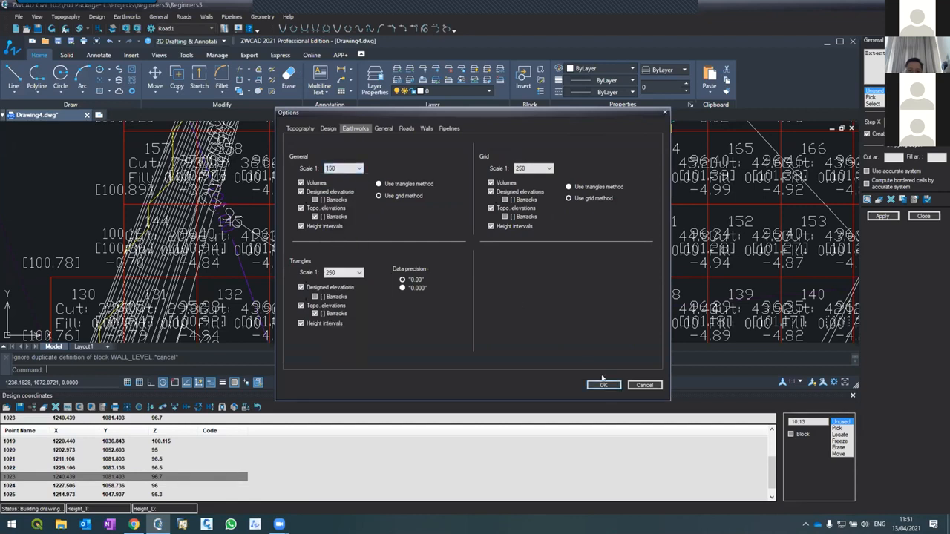
{"action": "left_click", "coordinate": [603, 384]}
Step: Recalculate the earthworks, redraw the 3.00 x 3.00 grid at the 1:150 scale, and examine the size of its cell labels
{"action": "left_click", "coordinate": [881, 216]}
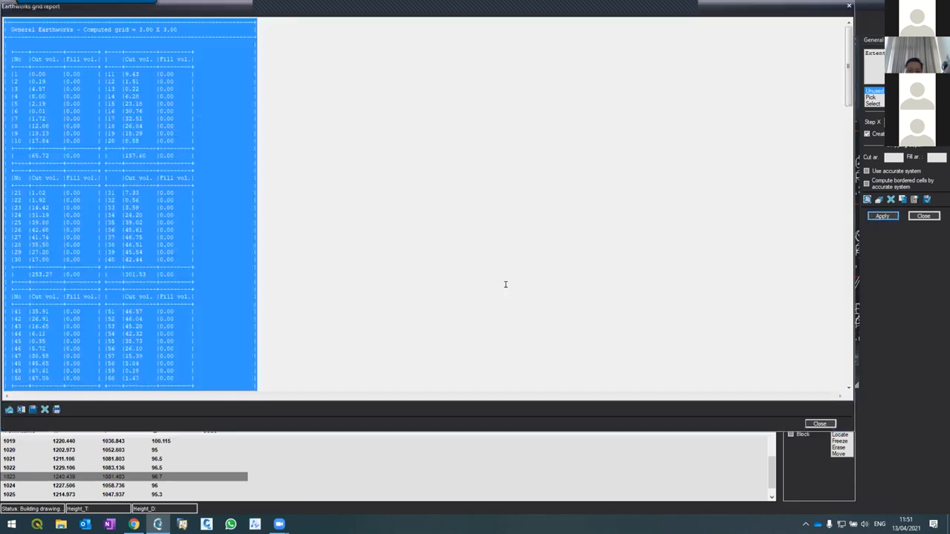
{"action": "left_click", "coordinate": [816, 423]}
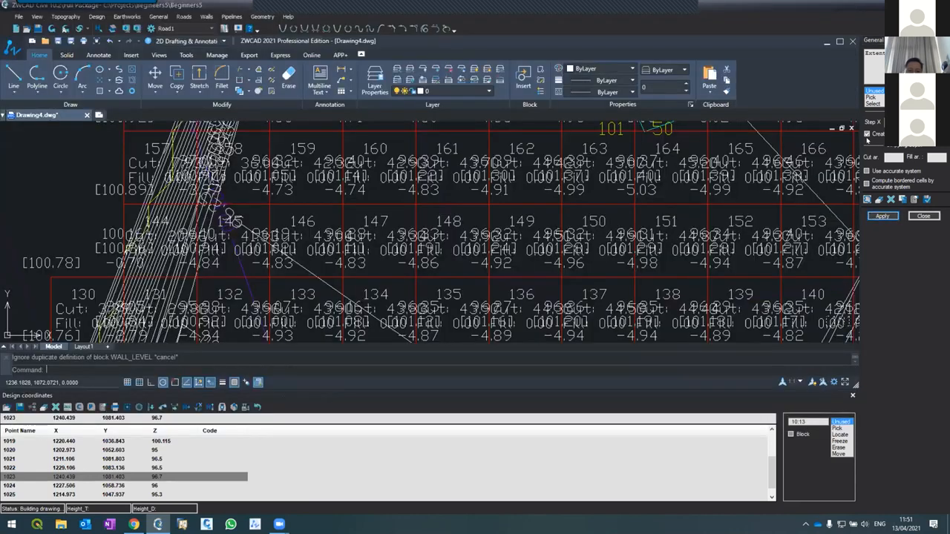
{"action": "left_click", "coordinate": [867, 134]}
{"action": "left_click", "coordinate": [882, 215]}
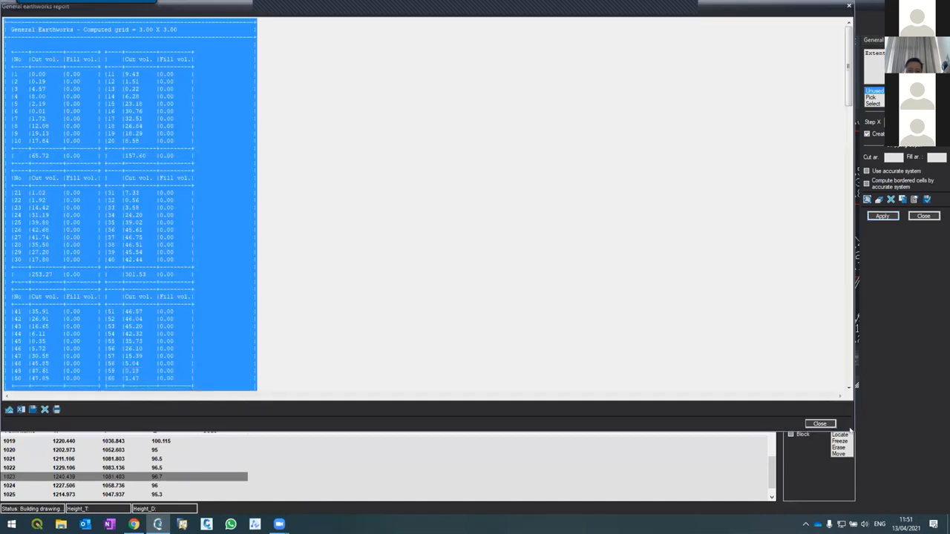
{"action": "left_click", "coordinate": [823, 424]}
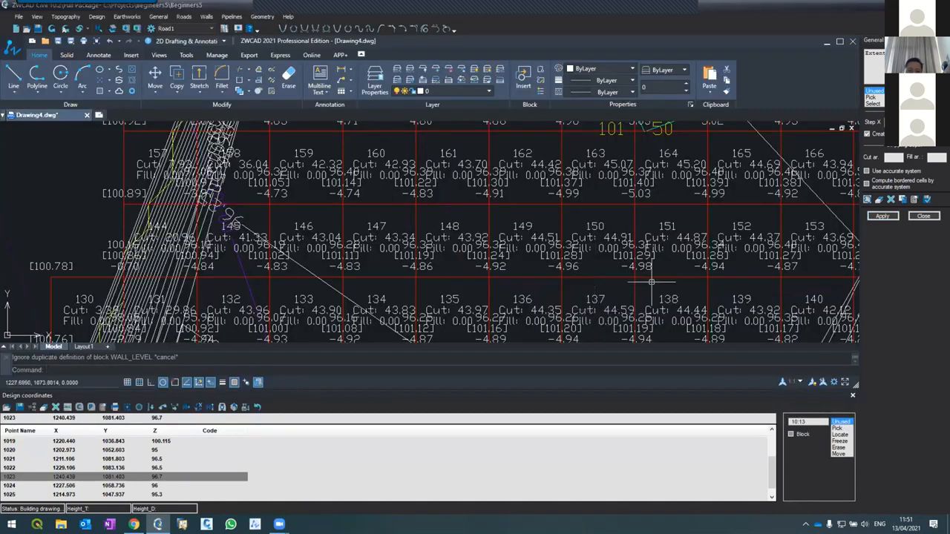
{"action": "scroll", "coordinate": [613, 228], "scroll_direction": "down", "scroll_amount": 10}
{"action": "scroll", "coordinate": [525, 191], "scroll_direction": "up", "scroll_amount": 10}
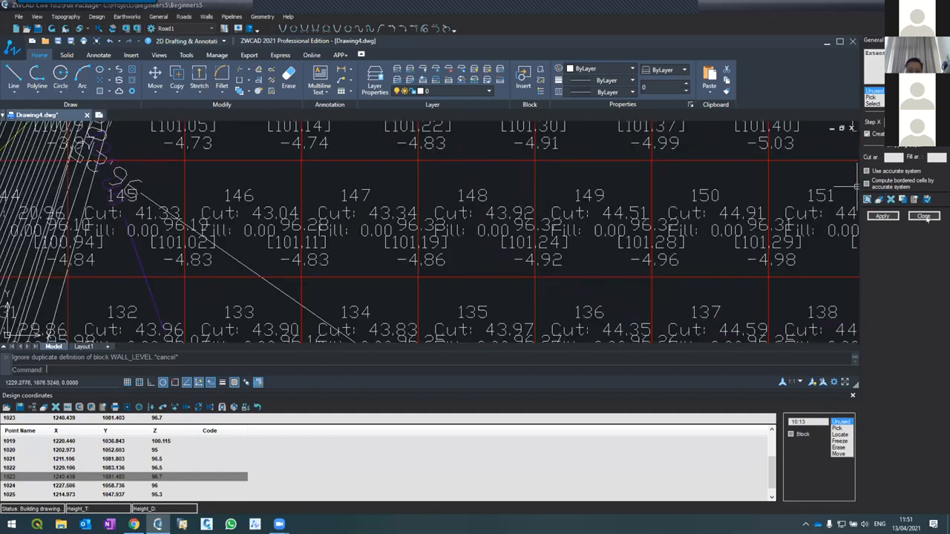
Step: Reduce the general earthworks drawing scale to 1:125
{"action": "left_click", "coordinate": [915, 199]}
{"action": "left_click", "coordinate": [350, 171]}
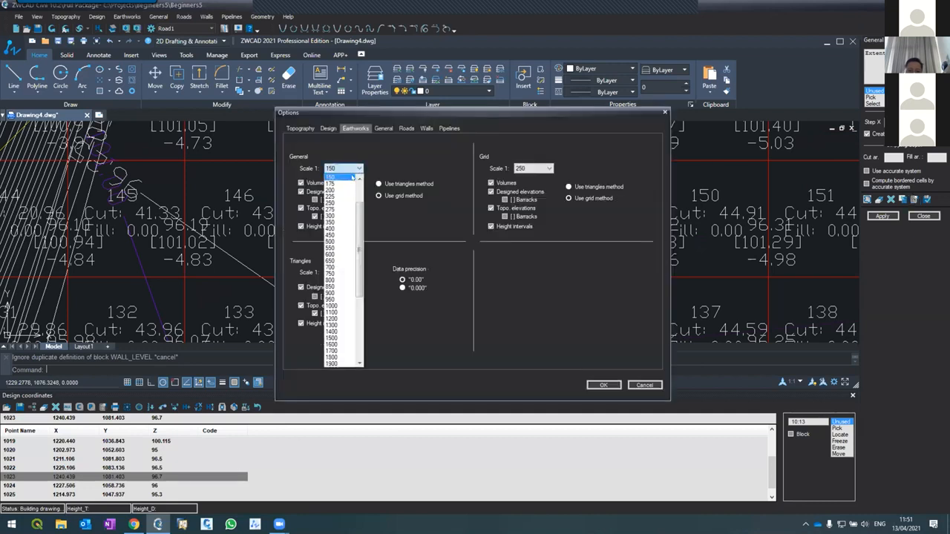
{"action": "left_click", "coordinate": [358, 177]}
{"action": "left_click", "coordinate": [359, 177]}
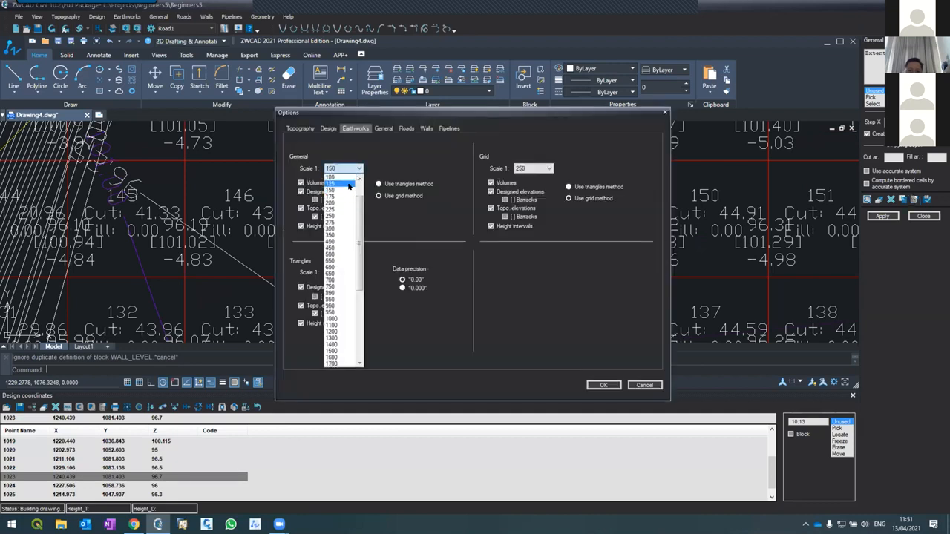
{"action": "left_click", "coordinate": [347, 185]}
{"action": "left_click", "coordinate": [603, 384]}
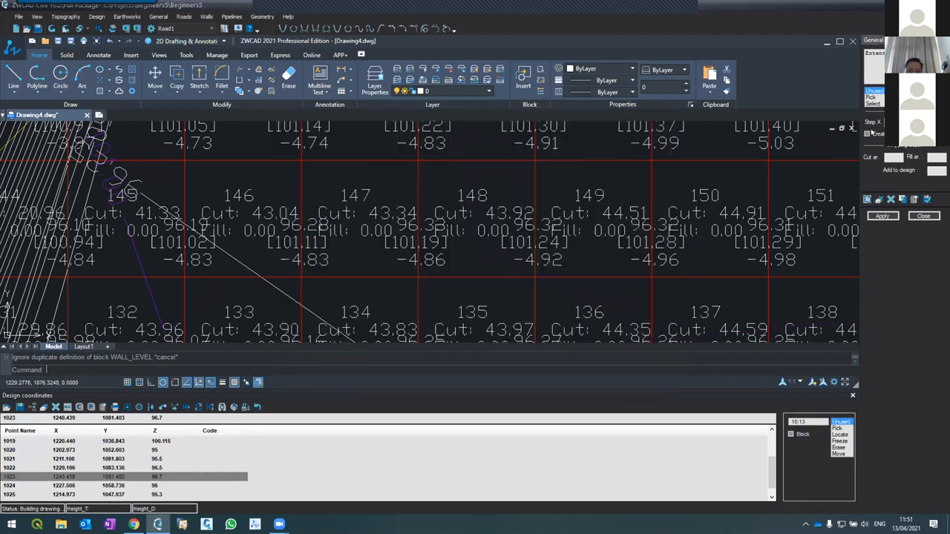
Step: Recalculate the earthworks, redraw the 3.00 x 3.00 grid at the 1:125 scale, and check that its cell labels no longer overlap
{"action": "left_click", "coordinate": [883, 216]}
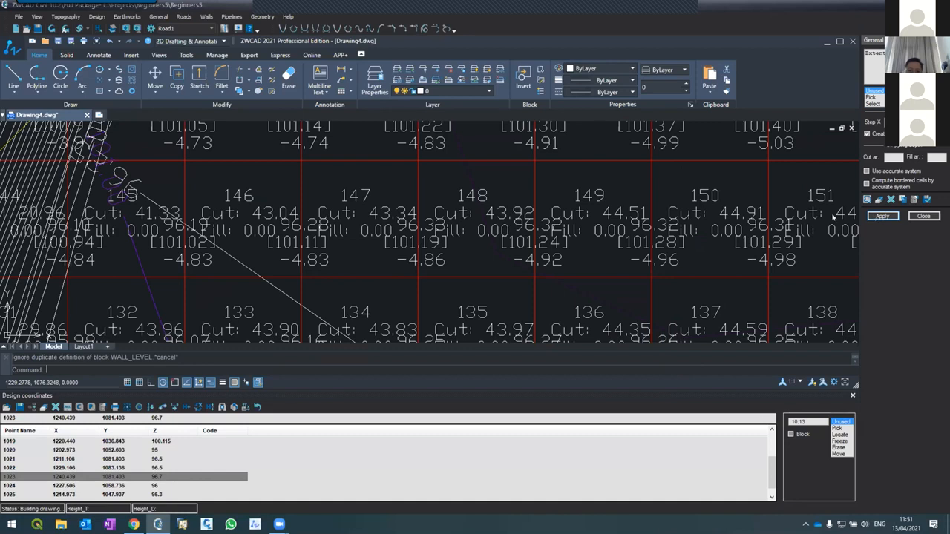
{"action": "key", "text": "Escape"}
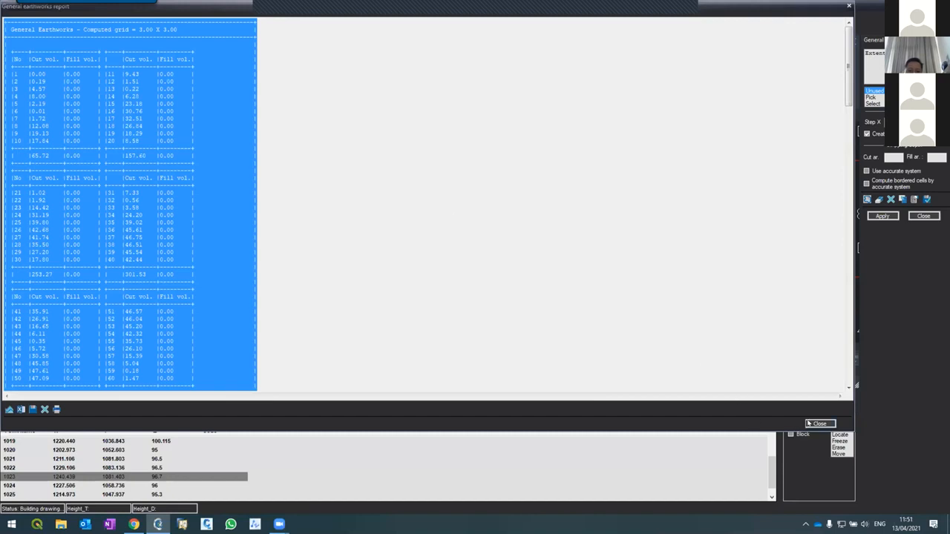
{"action": "left_click", "coordinate": [819, 424]}
{"action": "scroll", "coordinate": [456, 186], "scroll_direction": "down", "scroll_amount": 6}
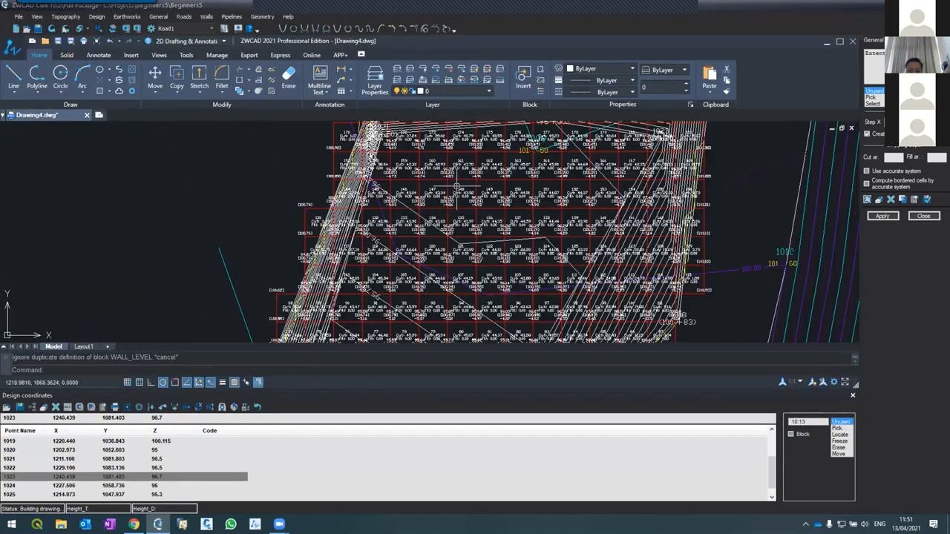
{"action": "scroll", "coordinate": [456, 185], "scroll_direction": "up", "scroll_amount": 6}
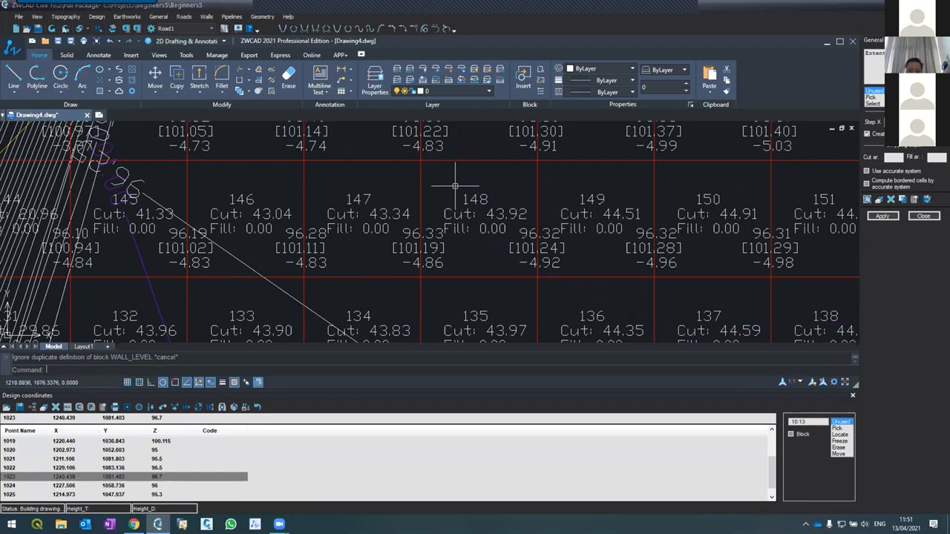
{"action": "scroll", "coordinate": [455, 186], "scroll_direction": "down", "scroll_amount": 8}
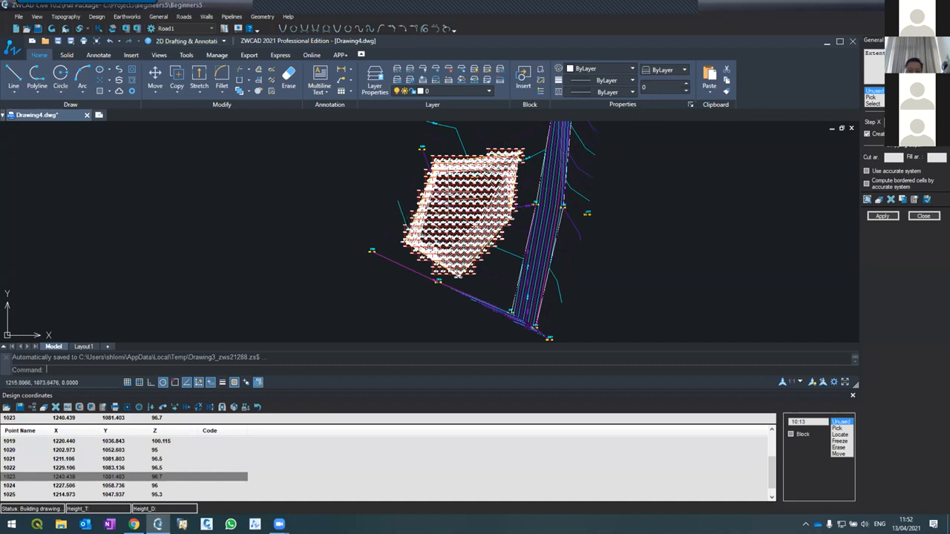
Step: Examine the redrawn earthworks grid from the whole site down to the volume labels of individual cells
{"action": "scroll", "coordinate": [459, 215], "scroll_direction": "down", "scroll_amount": 5}
{"action": "scroll", "coordinate": [464, 230], "scroll_direction": "up", "scroll_amount": 4}
{"action": "scroll", "coordinate": [464, 229], "scroll_direction": "down", "scroll_amount": 5}
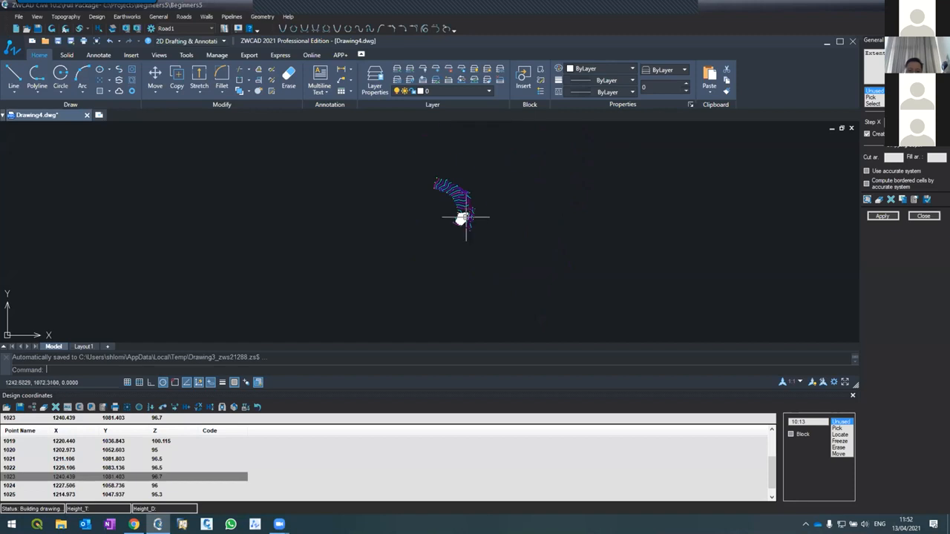
{"action": "scroll", "coordinate": [466, 188], "scroll_direction": "up", "scroll_amount": 6}
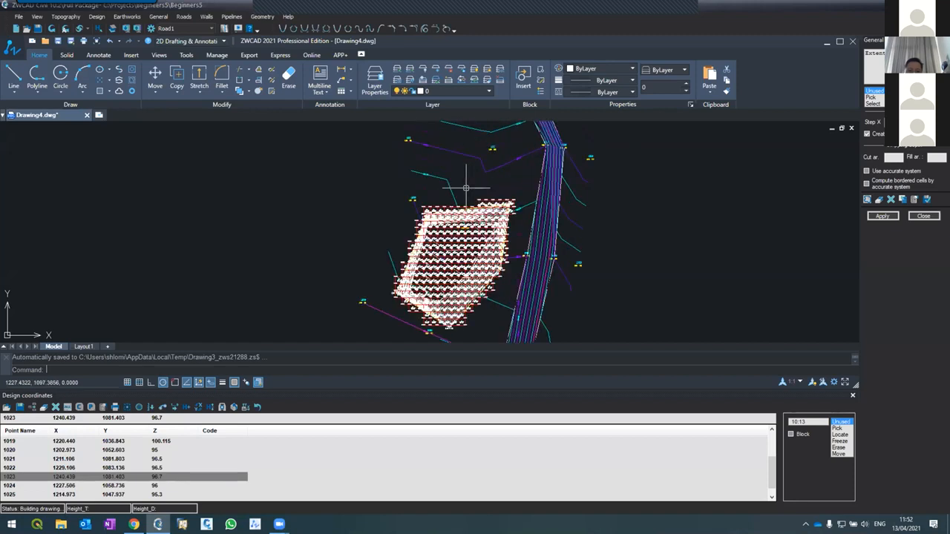
{"action": "scroll", "coordinate": [466, 188], "scroll_direction": "up", "scroll_amount": 2}
{"action": "scroll", "coordinate": [455, 312], "scroll_direction": "up", "scroll_amount": 5}
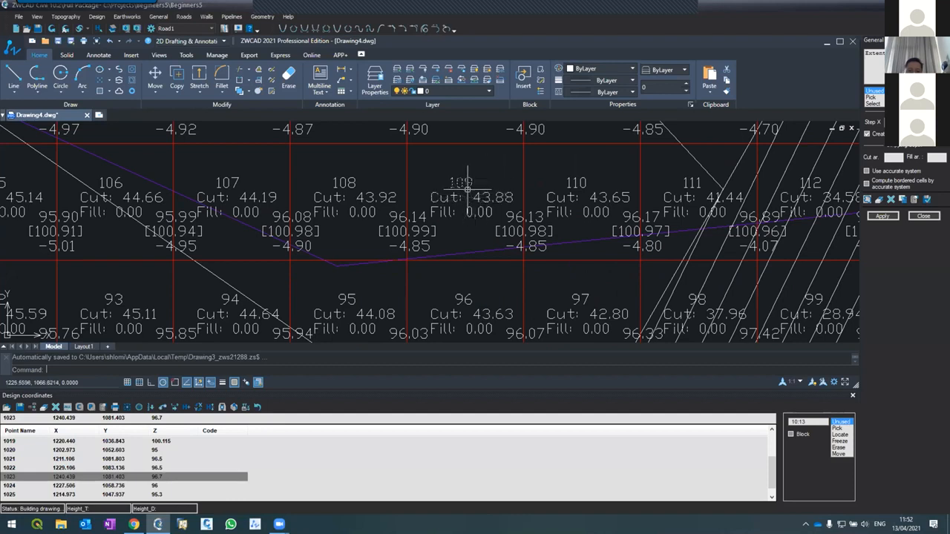
{"action": "scroll", "coordinate": [468, 188], "scroll_direction": "down", "scroll_amount": 6}
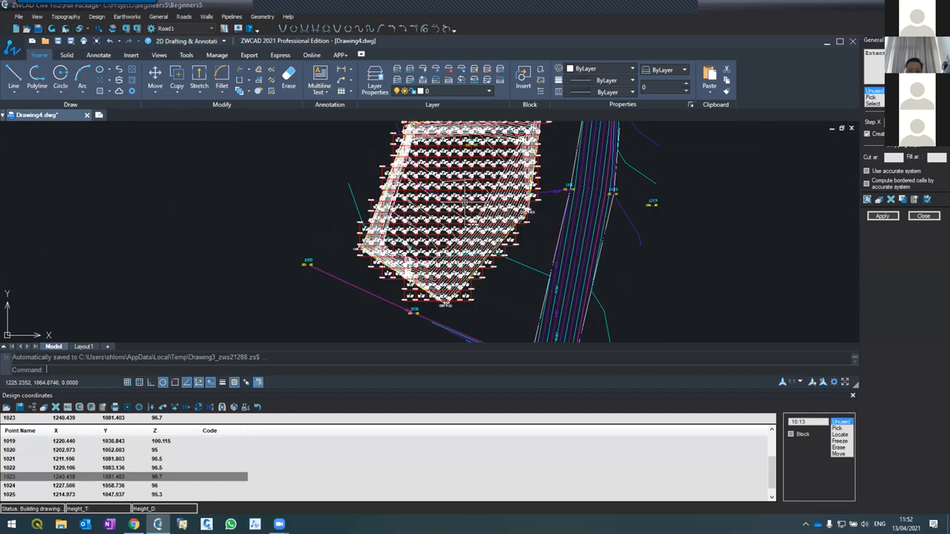
{"action": "scroll", "coordinate": [466, 198], "scroll_direction": "up", "scroll_amount": 4}
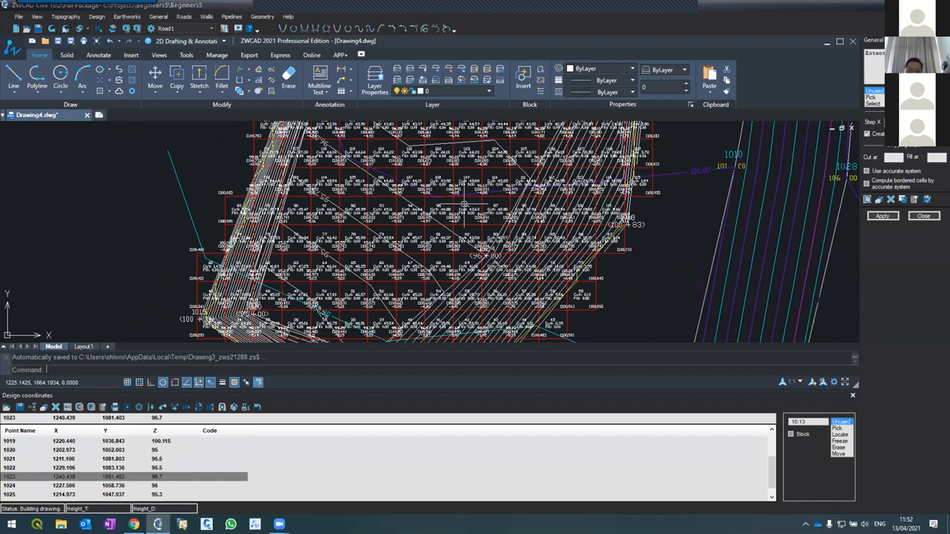
Step: Close the general earthworks and design coordinates tools and review the whole site with the earthworks grid
{"action": "left_click", "coordinate": [923, 216]}
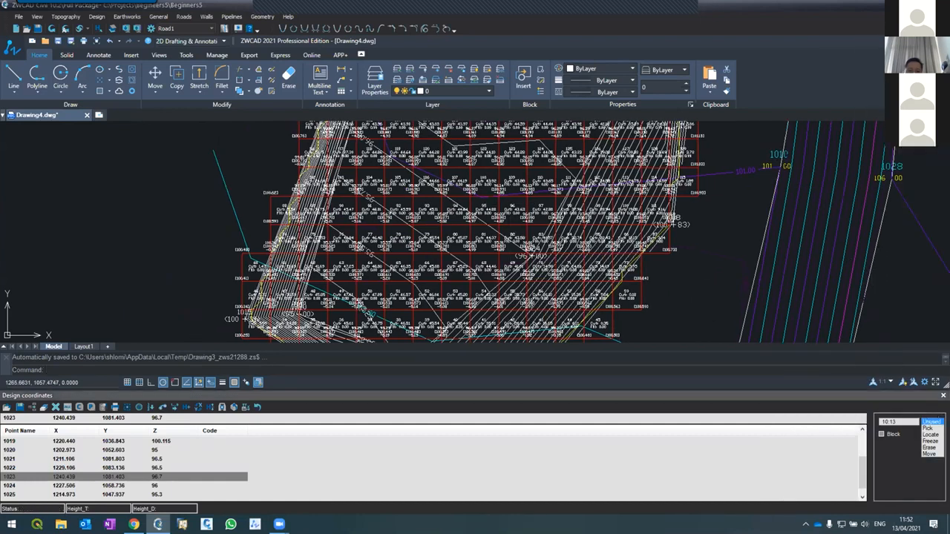
{"action": "left_click", "coordinate": [943, 395]}
{"action": "scroll", "coordinate": [397, 315], "scroll_direction": "down", "scroll_amount": 6}
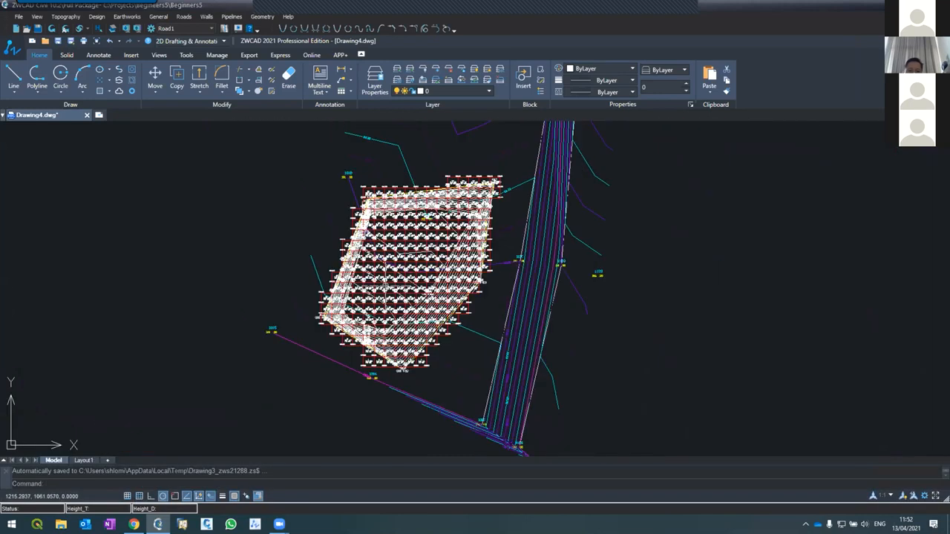
{"action": "scroll", "coordinate": [385, 308], "scroll_direction": "up", "scroll_amount": 6}
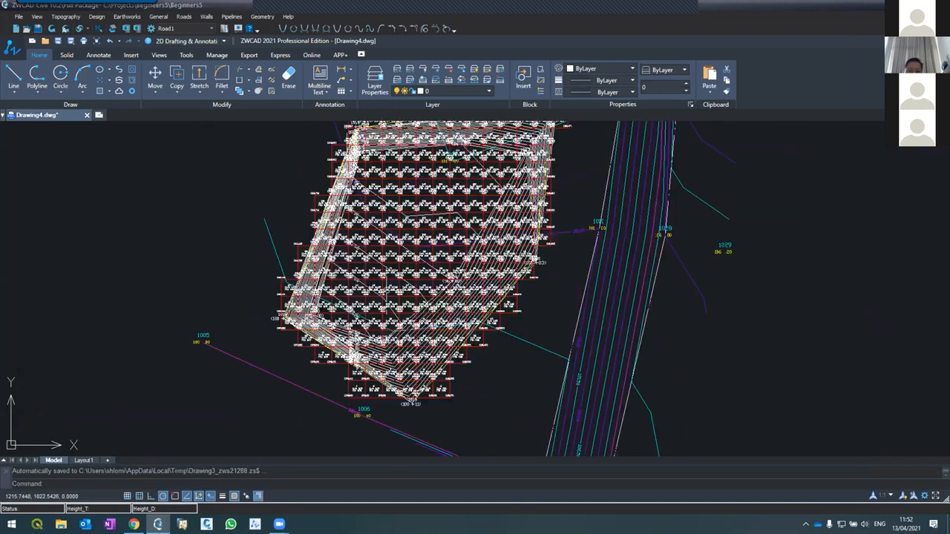
{"action": "scroll", "coordinate": [385, 294], "scroll_direction": "up", "scroll_amount": 1}
{"action": "scroll", "coordinate": [385, 297], "scroll_direction": "down", "scroll_amount": 5}
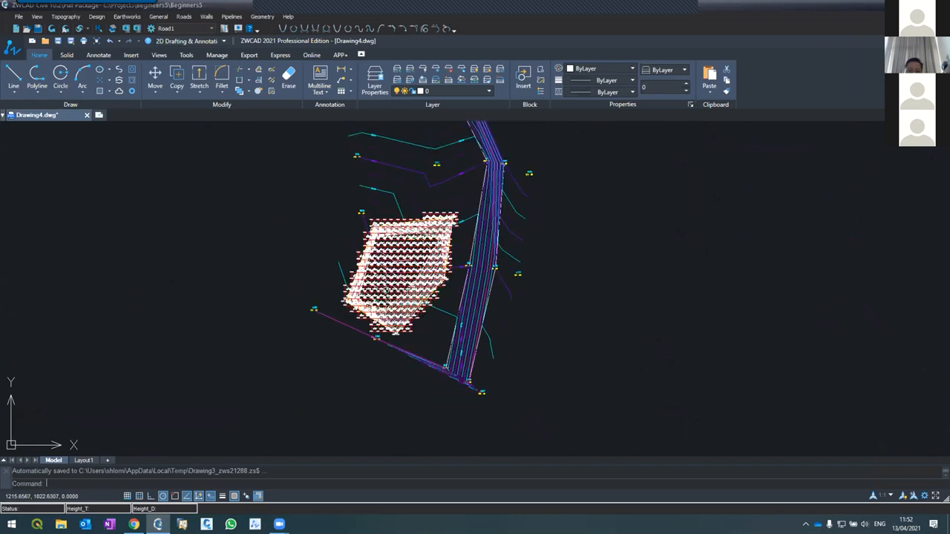
{"action": "scroll", "coordinate": [386, 304], "scroll_direction": "up", "scroll_amount": 2}
{"action": "scroll", "coordinate": [385, 304], "scroll_direction": "down", "scroll_amount": 4}
{"action": "scroll", "coordinate": [384, 304], "scroll_direction": "up", "scroll_amount": 5}
{"action": "scroll", "coordinate": [384, 304], "scroll_direction": "down", "scroll_amount": 2}
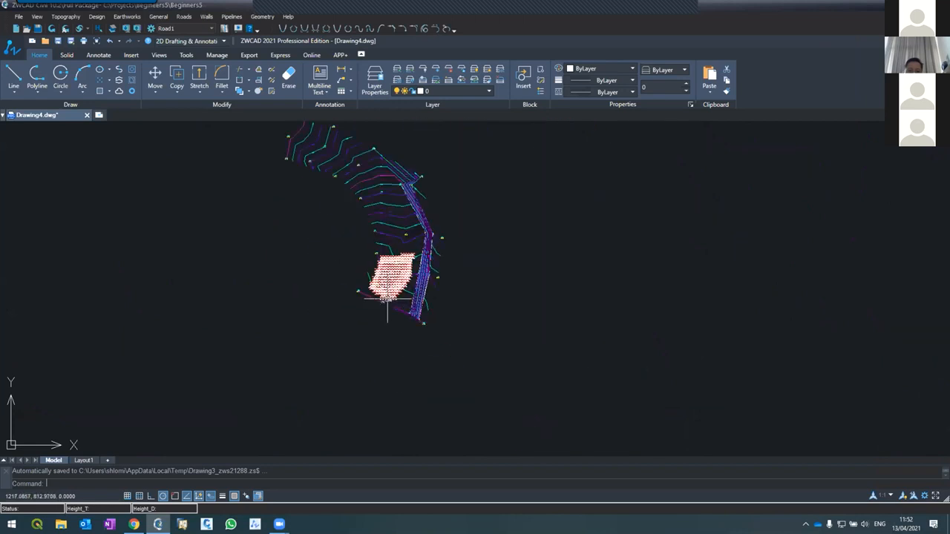
{"action": "scroll", "coordinate": [393, 315], "scroll_direction": "down", "scroll_amount": 1}
{"action": "scroll", "coordinate": [304, 189], "scroll_direction": "up", "scroll_amount": 1}
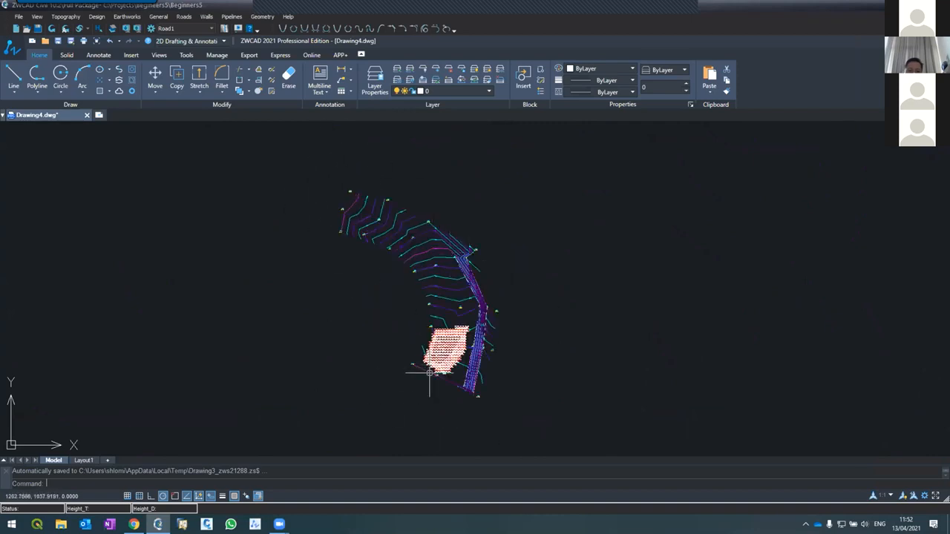
{"action": "scroll", "coordinate": [464, 386], "scroll_direction": "up", "scroll_amount": 1}
{"action": "scroll", "coordinate": [464, 387], "scroll_direction": "up", "scroll_amount": 1}
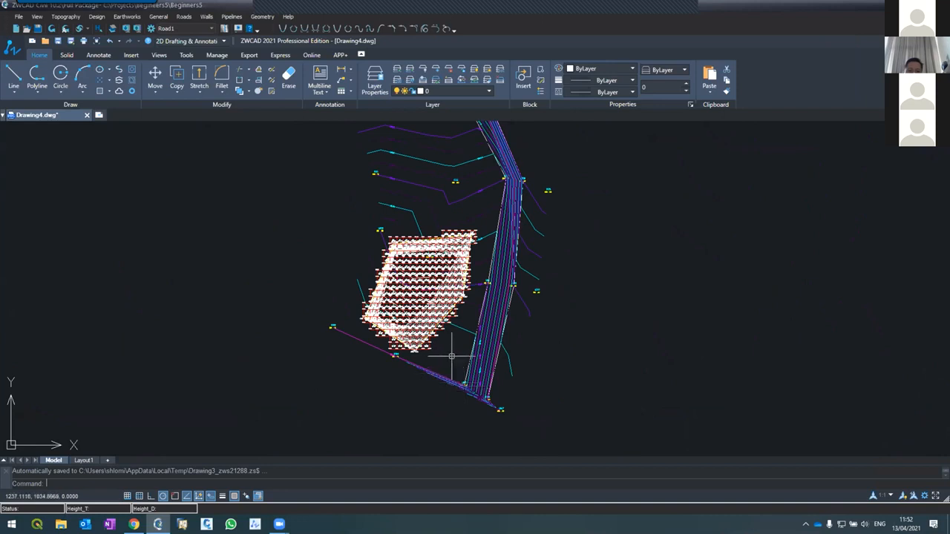
Step: Open the Frames Maker and set its division by paper size to A0 (119x84cm)
{"action": "left_click", "coordinate": [153, 16]}
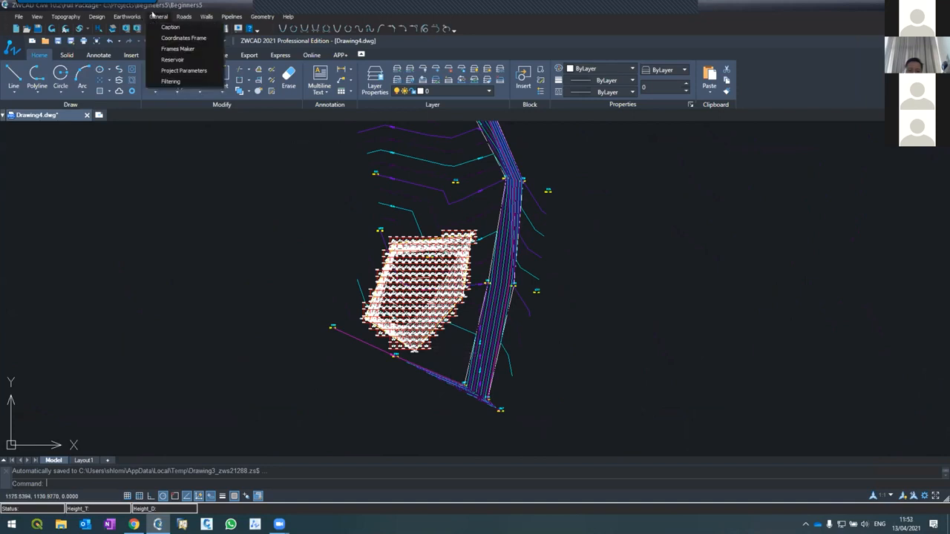
{"action": "left_click", "coordinate": [172, 49]}
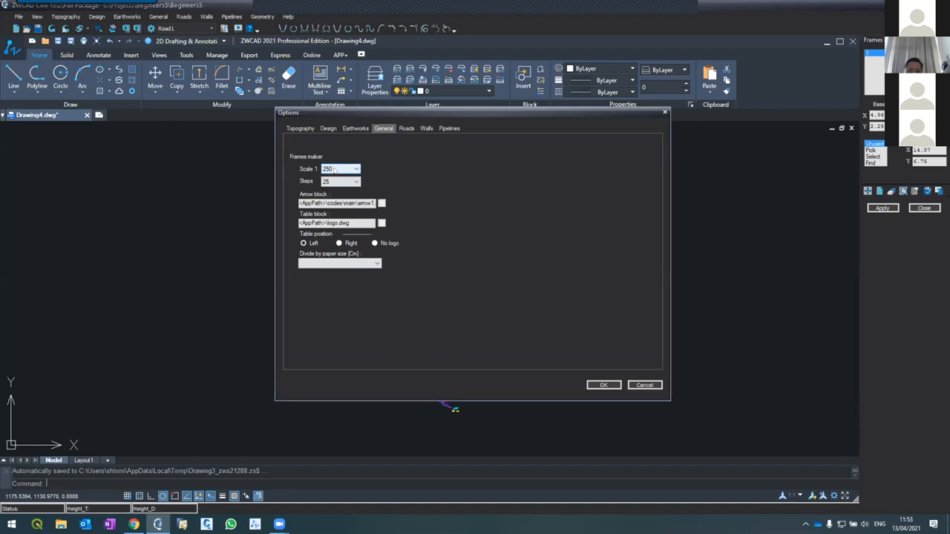
{"action": "left_click", "coordinate": [346, 263]}
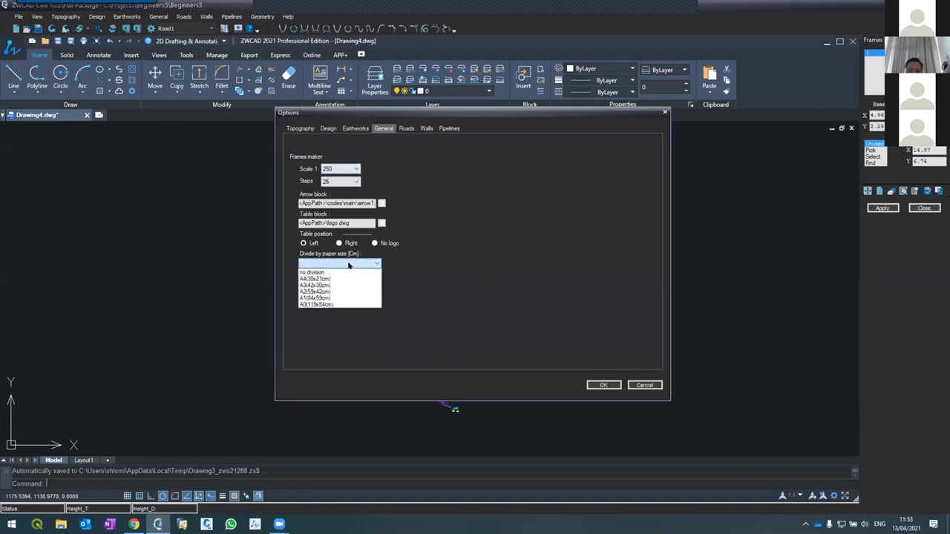
{"action": "left_click", "coordinate": [340, 305]}
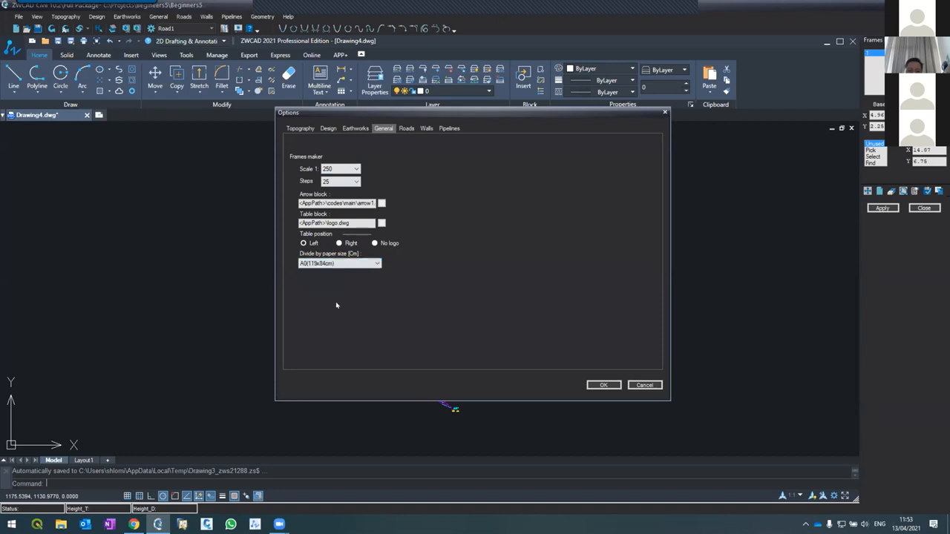
{"action": "left_click", "coordinate": [599, 386]}
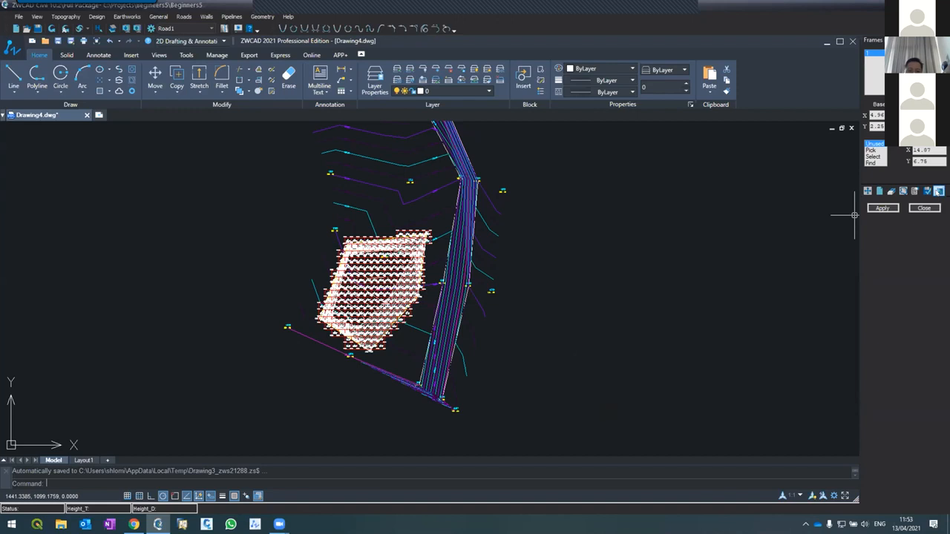
Step: Locate the A0 paper frame on the drawing in the empty area east of the road
{"action": "left_click", "coordinate": [939, 191]}
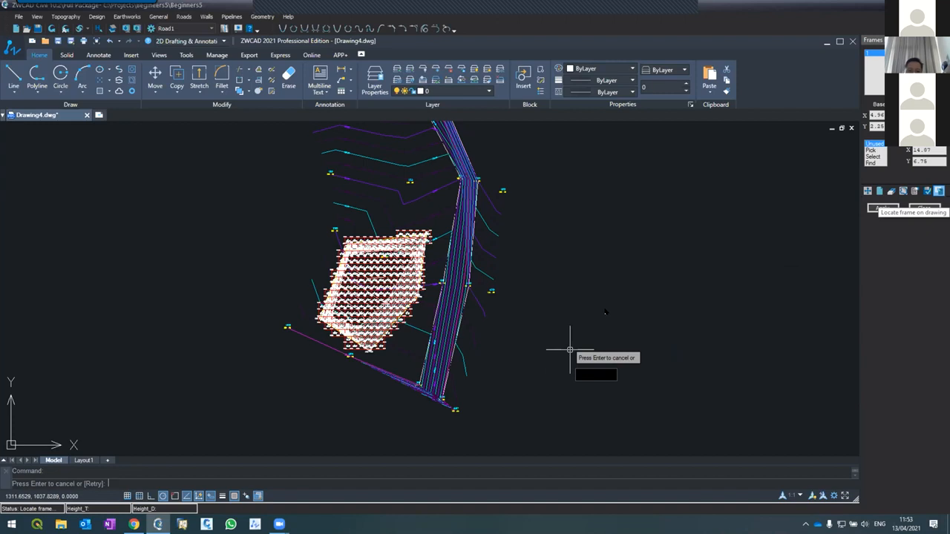
{"action": "left_click", "coordinate": [605, 312]}
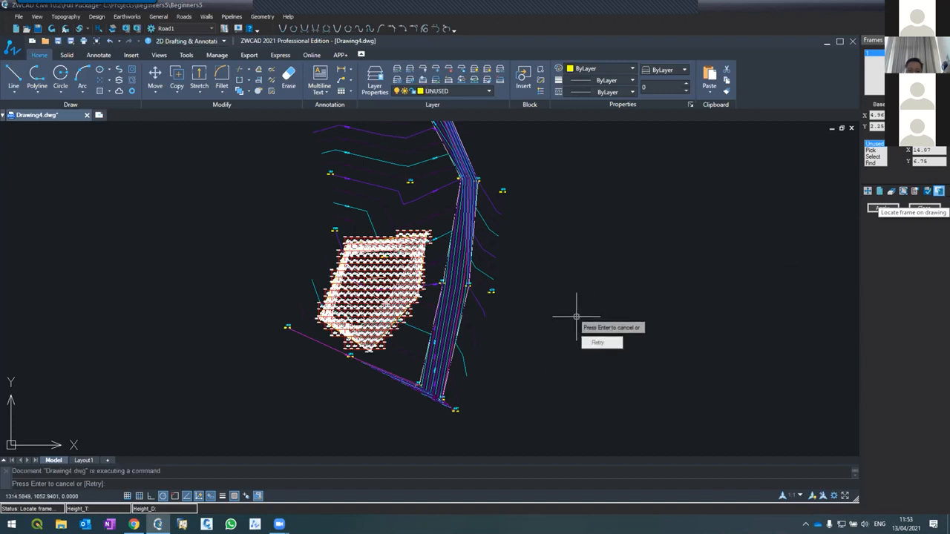
{"action": "key", "text": "Return"}
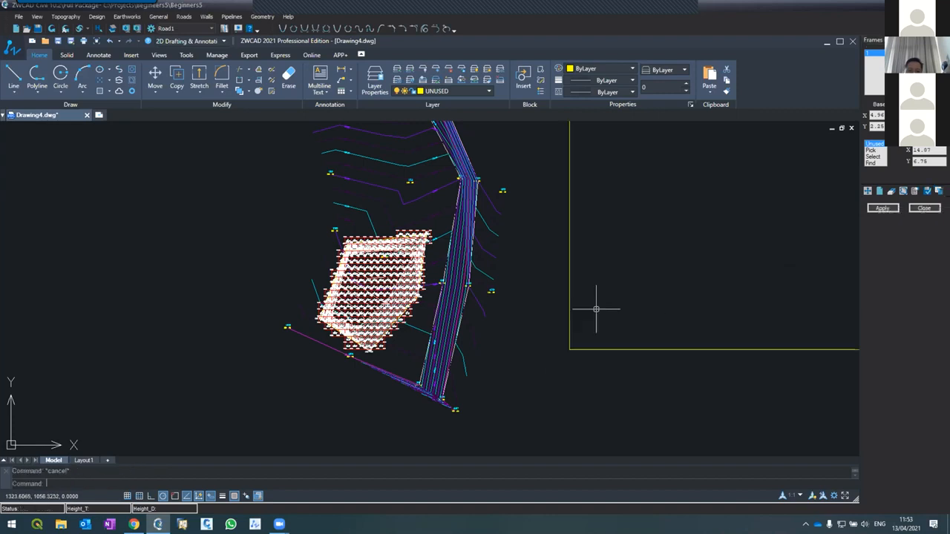
{"action": "scroll", "coordinate": [524, 323], "scroll_direction": "down", "scroll_amount": 5}
{"action": "scroll", "coordinate": [518, 323], "scroll_direction": "up", "scroll_amount": 3}
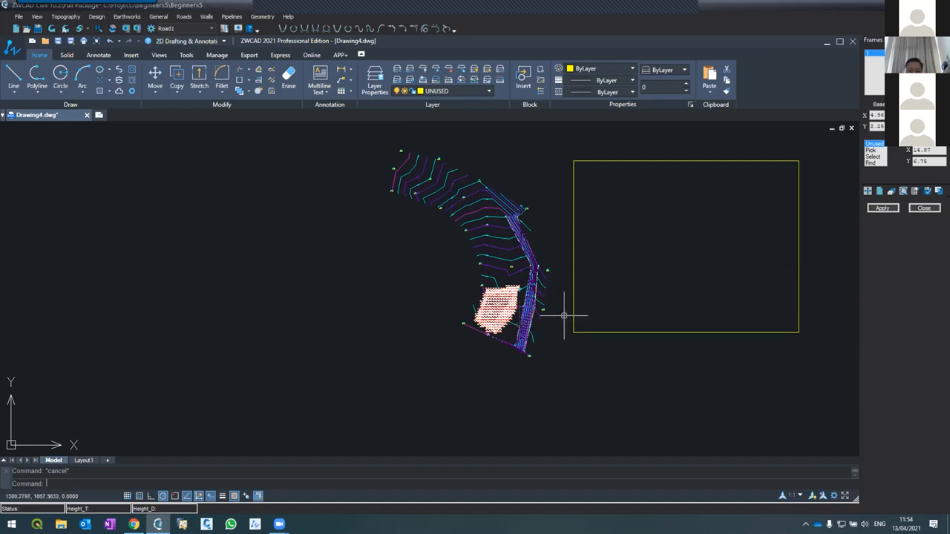
Step: Move the paper frame so that it encloses the earthworks grid and the southern part of the road
{"action": "type", "text": "m"}
{"action": "key", "text": "Return"}
{"action": "left_click", "coordinate": [618, 333]}
{"action": "key", "text": "Return"}
{"action": "left_click", "coordinate": [616, 333]}
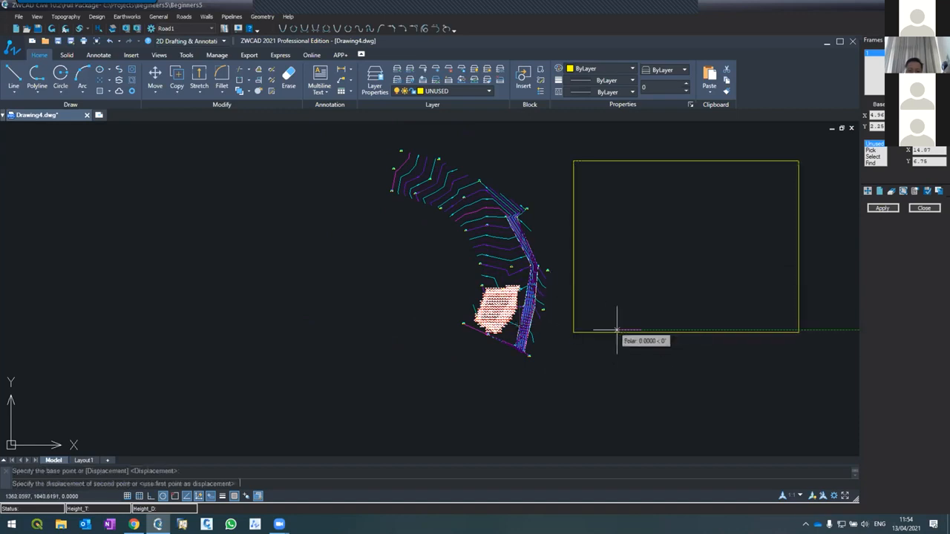
{"action": "left_click", "coordinate": [426, 376]}
{"action": "key", "text": "Return"}
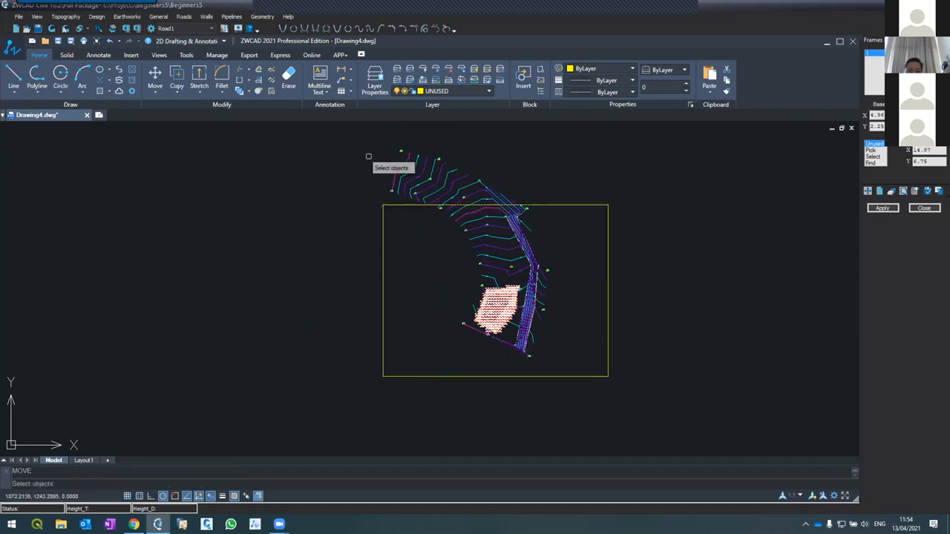
{"action": "scroll", "coordinate": [494, 327], "scroll_direction": "up", "scroll_amount": 6}
{"action": "scroll", "coordinate": [494, 327], "scroll_direction": "down", "scroll_amount": 4}
{"action": "scroll", "coordinate": [496, 308], "scroll_direction": "down", "scroll_amount": 2}
{"action": "scroll", "coordinate": [499, 308], "scroll_direction": "up", "scroll_amount": 2}
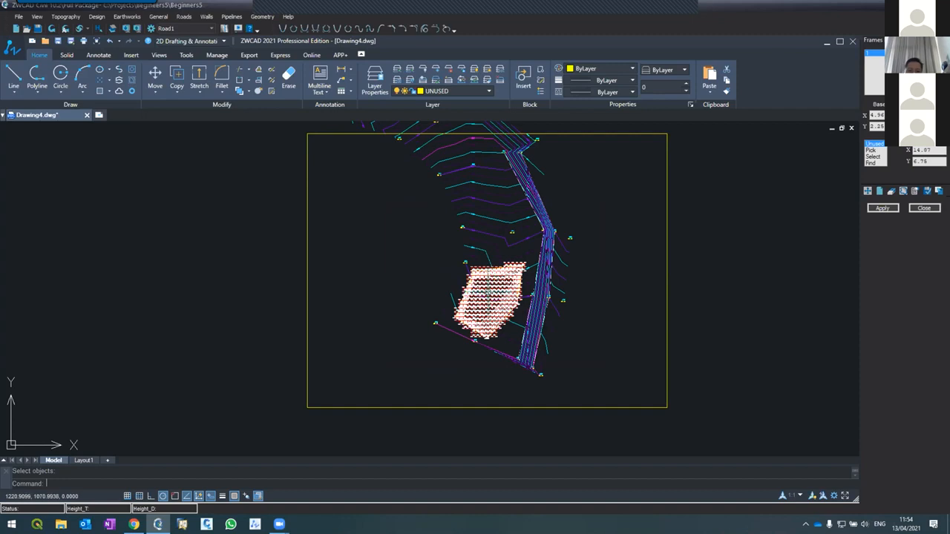
Step: Select the moved rectangle in the drawing as the extents of frame 1
{"action": "left_click", "coordinate": [645, 133]}
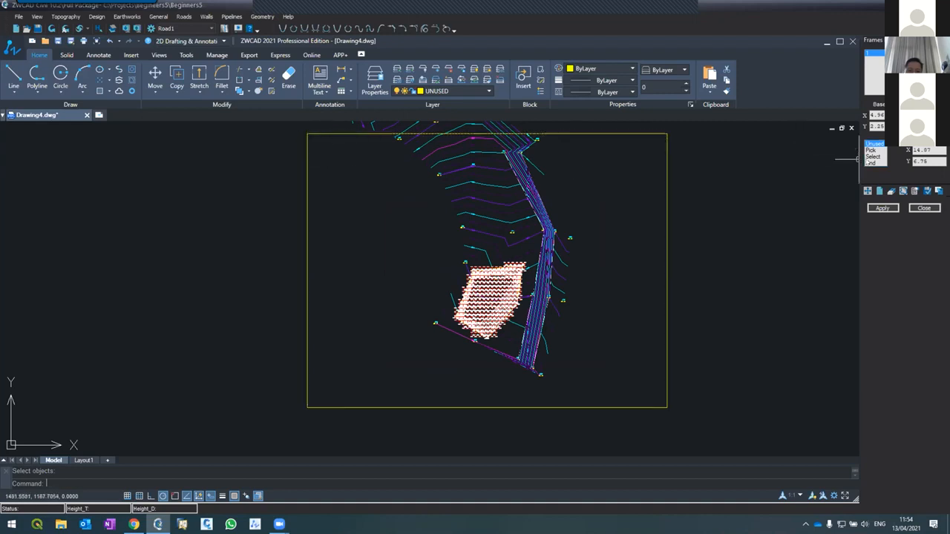
{"action": "left_click", "coordinate": [870, 156]}
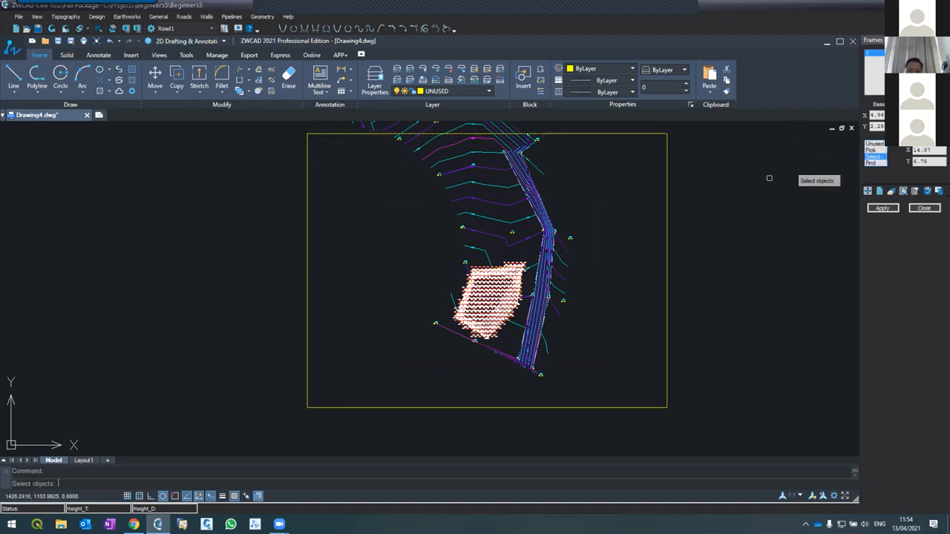
{"action": "left_click", "coordinate": [667, 201]}
{"action": "right_click", "coordinate": [741, 223]}
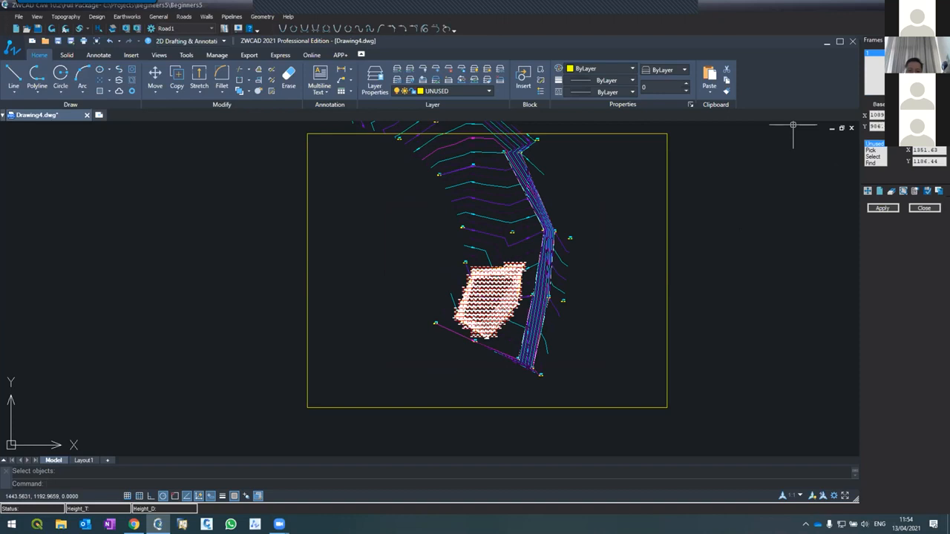
Step: Generate the sheet layout from frame 1, accepting the purge of the drawing
{"action": "left_click", "coordinate": [876, 208]}
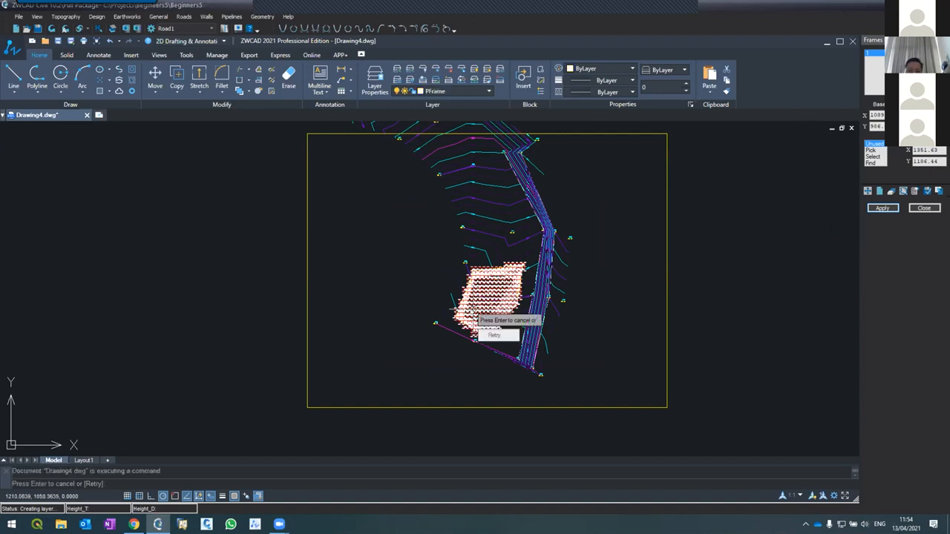
{"action": "key", "text": "Escape"}
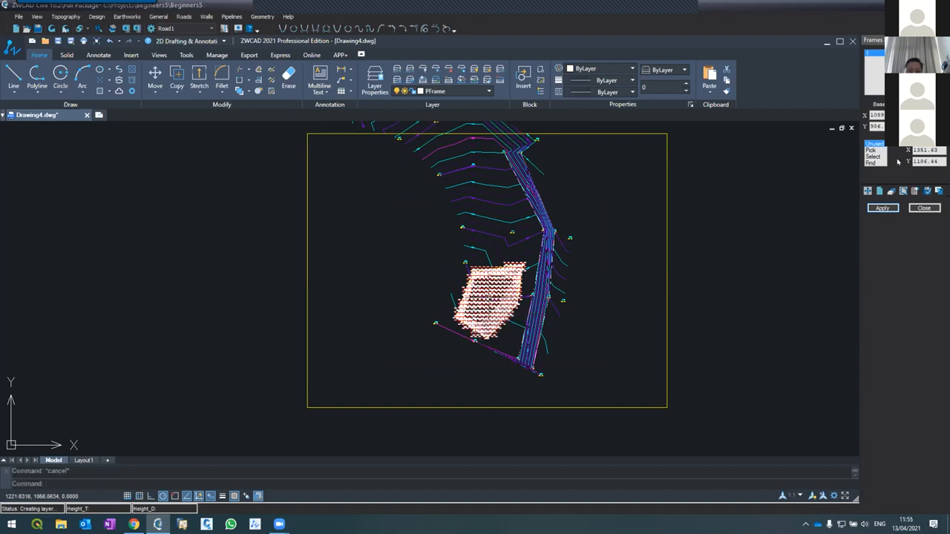
{"action": "left_click", "coordinate": [883, 207]}
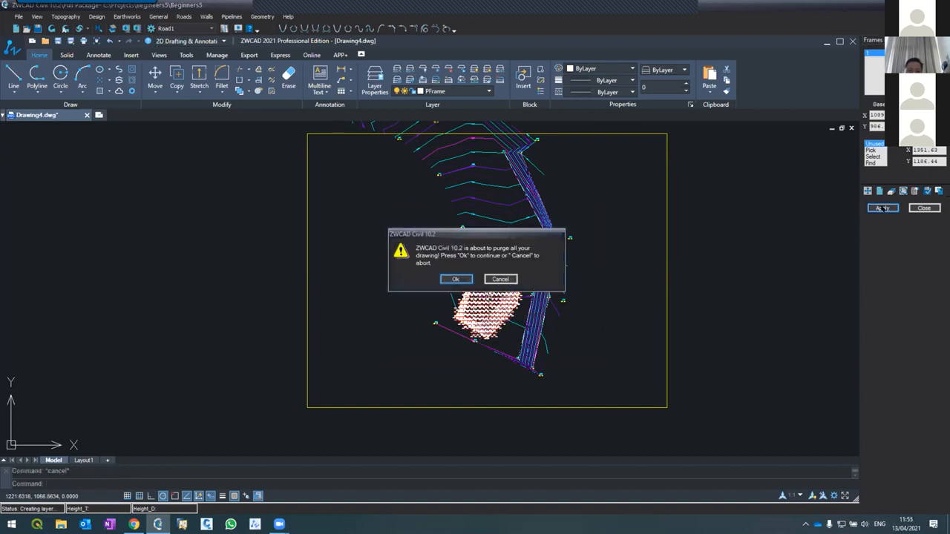
{"action": "left_click", "coordinate": [447, 280]}
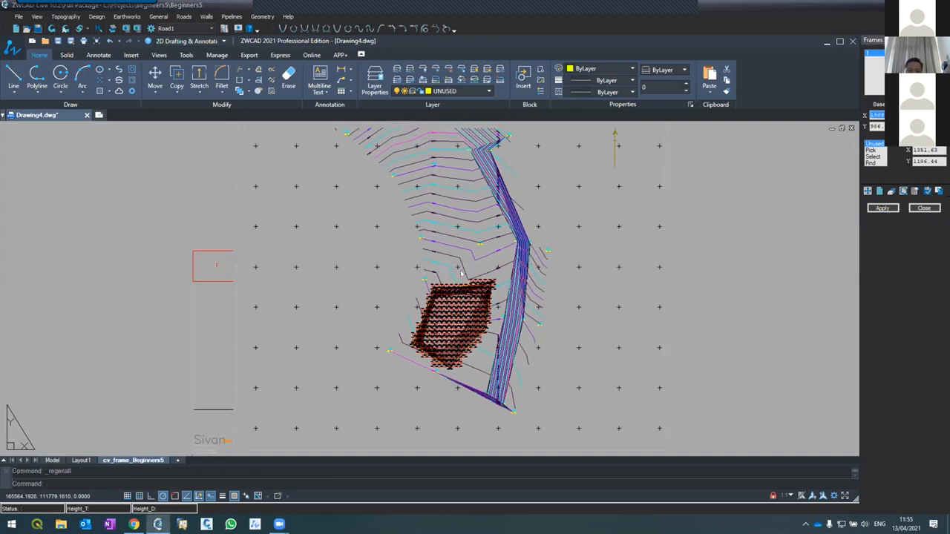
Step: Change the colour of the PFrame layer to blue so the sheet border stands out in the layout
{"action": "scroll", "coordinate": [255, 212], "scroll_direction": "down", "scroll_amount": 3}
{"action": "scroll", "coordinate": [276, 213], "scroll_direction": "up", "scroll_amount": 3}
{"action": "scroll", "coordinate": [226, 241], "scroll_direction": "up", "scroll_amount": 4}
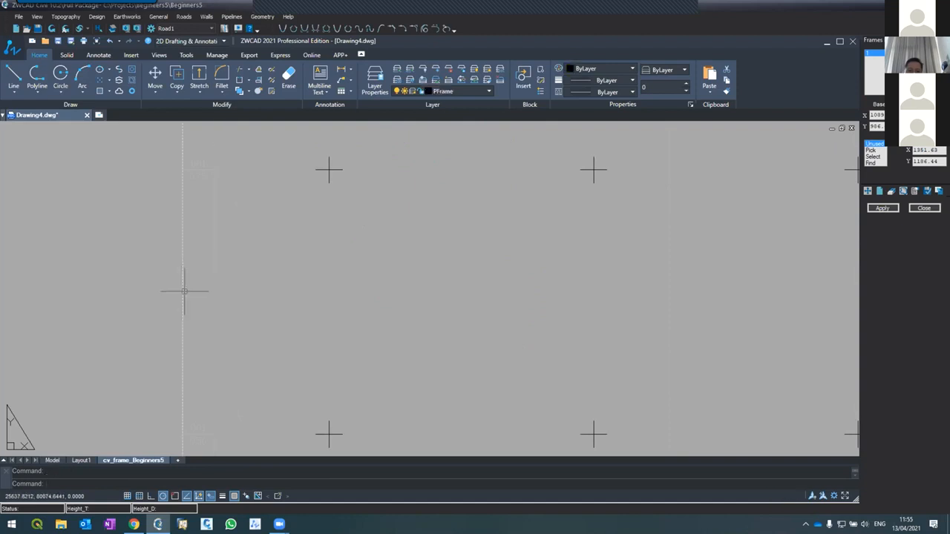
{"action": "left_click", "coordinate": [428, 91]}
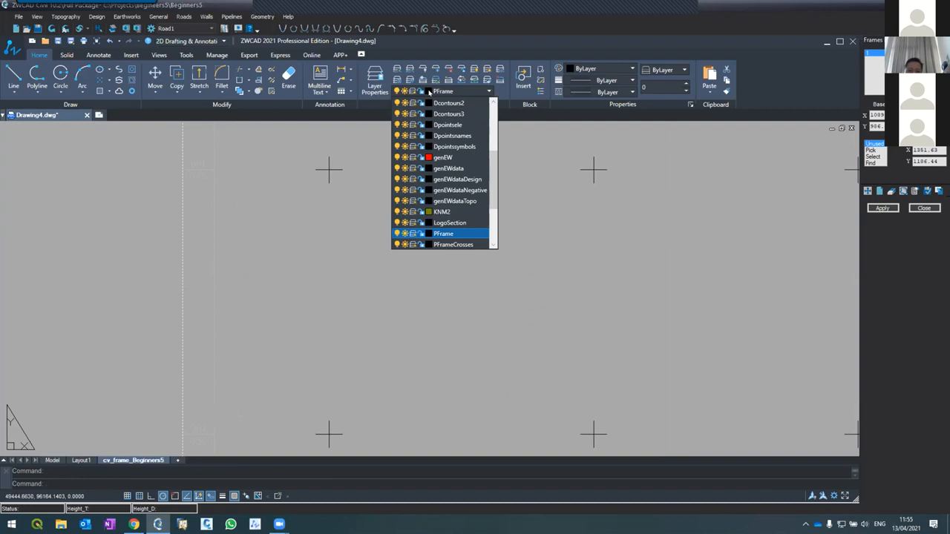
{"action": "left_click", "coordinate": [428, 234]}
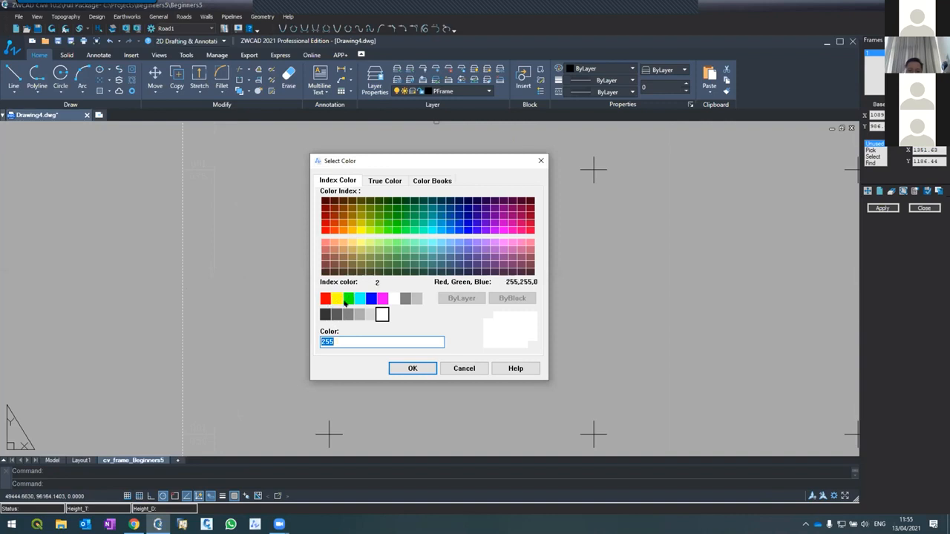
{"action": "left_click", "coordinate": [440, 231]}
{"action": "left_click", "coordinate": [412, 368]}
{"action": "scroll", "coordinate": [377, 244], "scroll_direction": "down", "scroll_amount": 8}
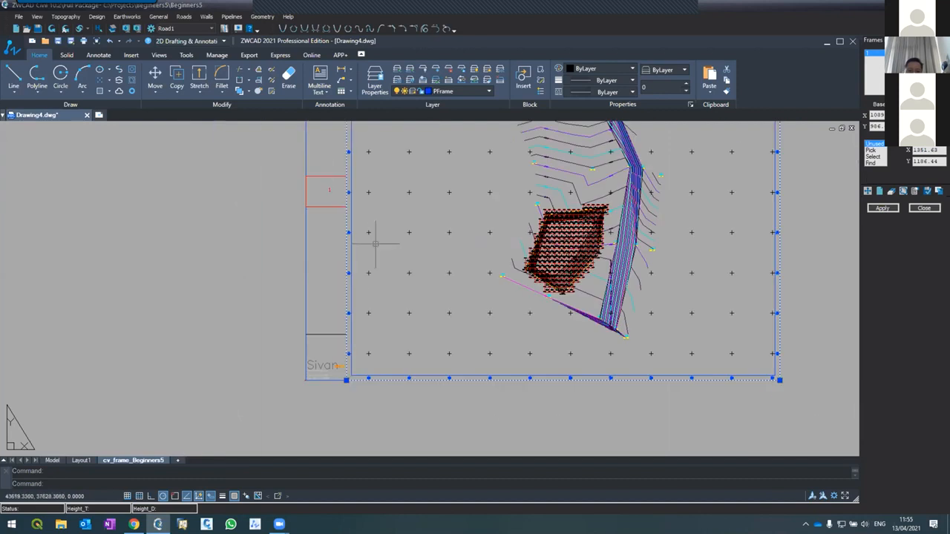
{"action": "key", "text": "Escape"}
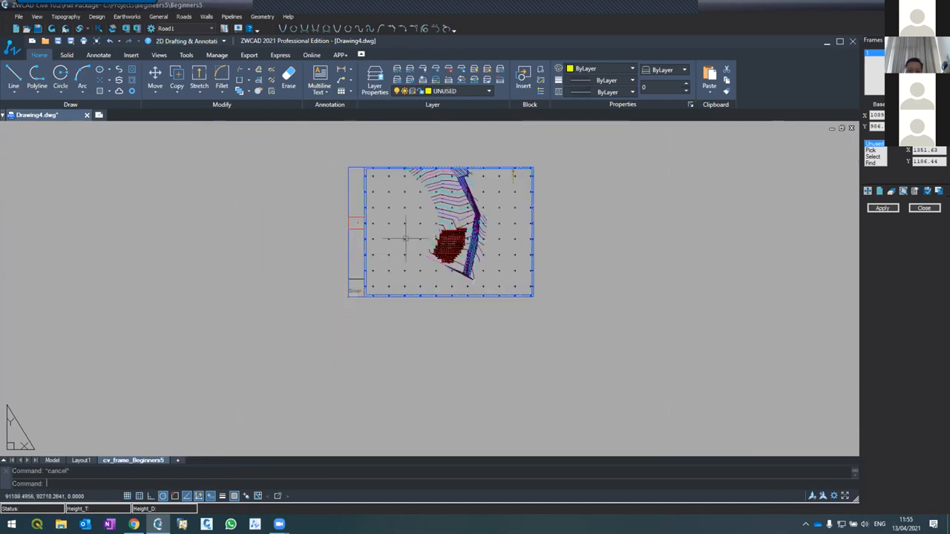
Step: Examine the sheet's coordinate border, title strip with logo, and north arrow in the generated layout
{"action": "scroll", "coordinate": [406, 238], "scroll_direction": "up", "scroll_amount": 4}
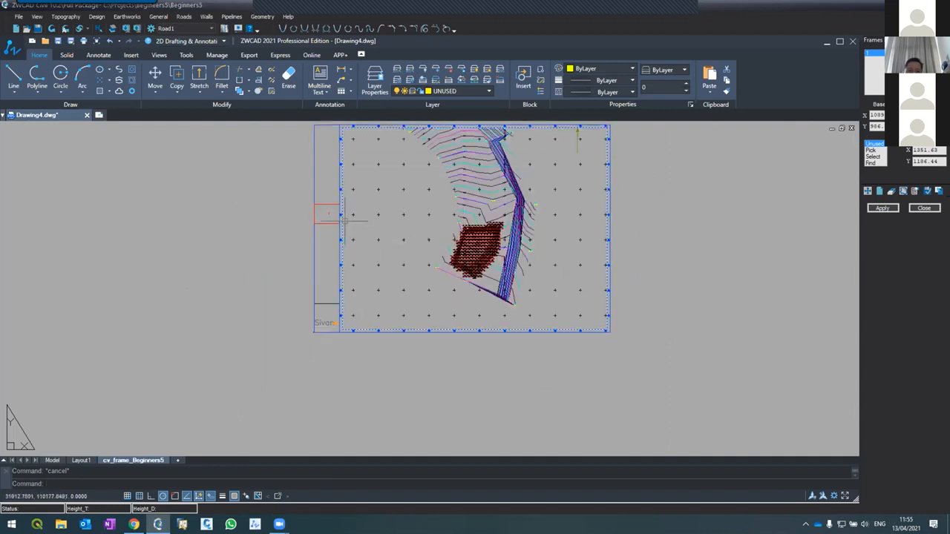
{"action": "scroll", "coordinate": [330, 388], "scroll_direction": "up", "scroll_amount": 5}
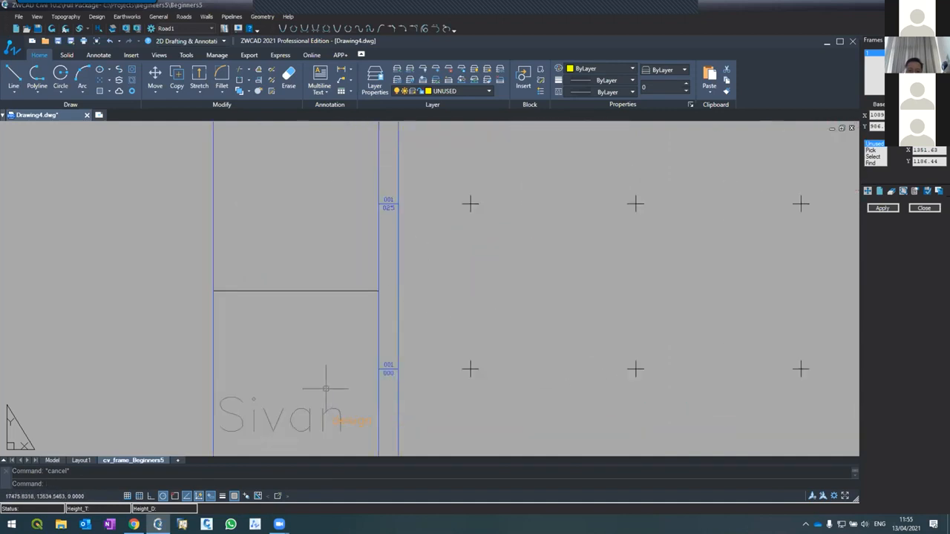
{"action": "scroll", "coordinate": [300, 357], "scroll_direction": "down", "scroll_amount": 6}
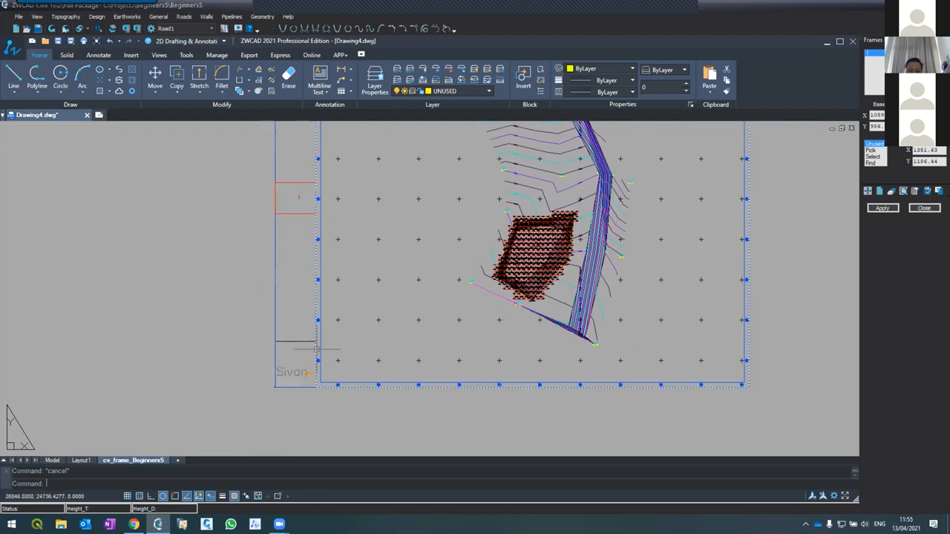
{"action": "scroll", "coordinate": [297, 383], "scroll_direction": "down", "scroll_amount": 2}
{"action": "scroll", "coordinate": [297, 383], "scroll_direction": "down", "scroll_amount": 2}
{"action": "scroll", "coordinate": [392, 361], "scroll_direction": "up", "scroll_amount": 3}
{"action": "scroll", "coordinate": [554, 239], "scroll_direction": "down", "scroll_amount": 4}
{"action": "scroll", "coordinate": [553, 239], "scroll_direction": "up", "scroll_amount": 5}
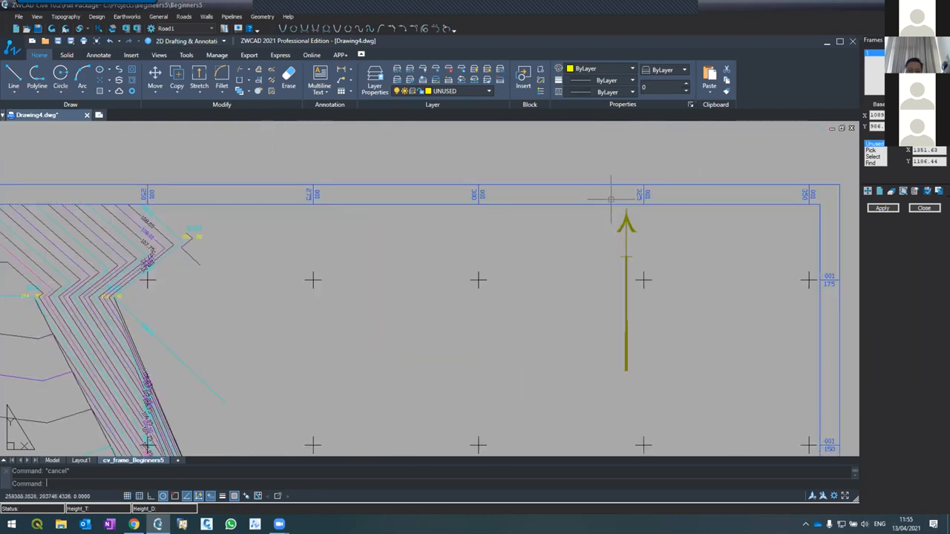
{"action": "scroll", "coordinate": [443, 186], "scroll_direction": "down", "scroll_amount": 5}
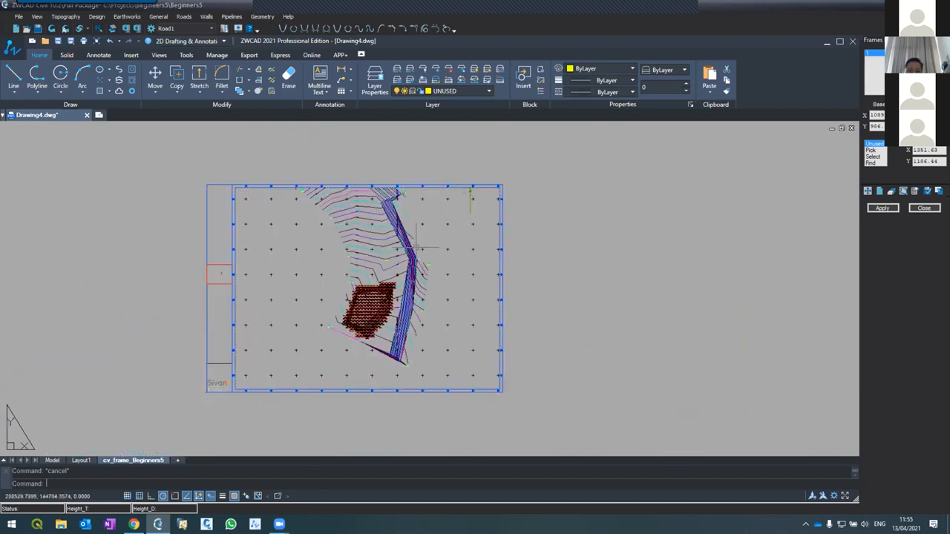
Step: Erase the Sivan logo section from the lower end of the sheet's title strip
{"action": "scroll", "coordinate": [406, 291], "scroll_direction": "up", "scroll_amount": 2}
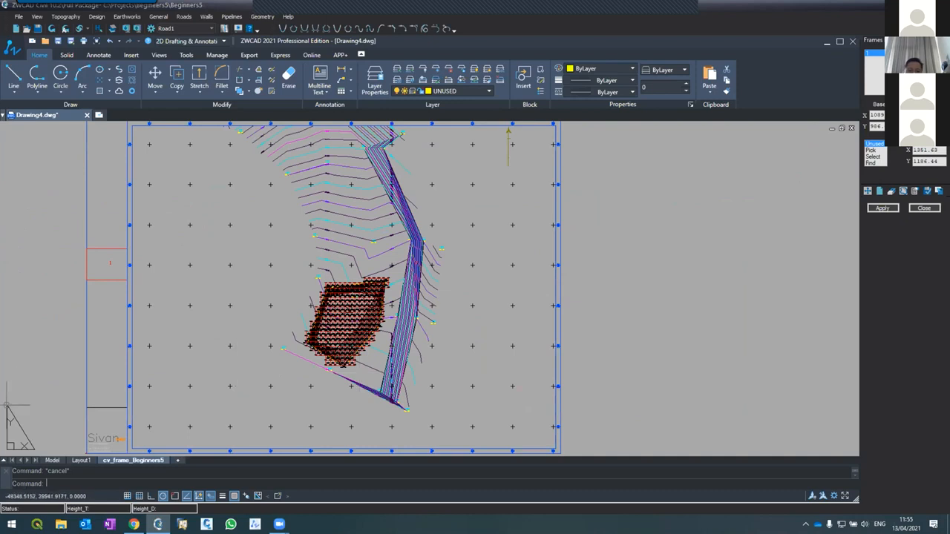
{"action": "left_click", "coordinate": [100, 436]}
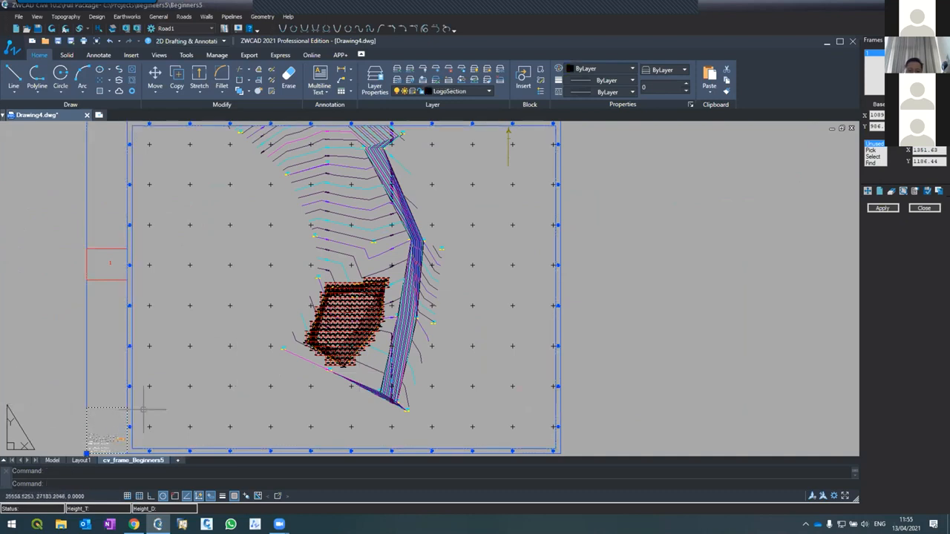
{"action": "key", "text": "Delete"}
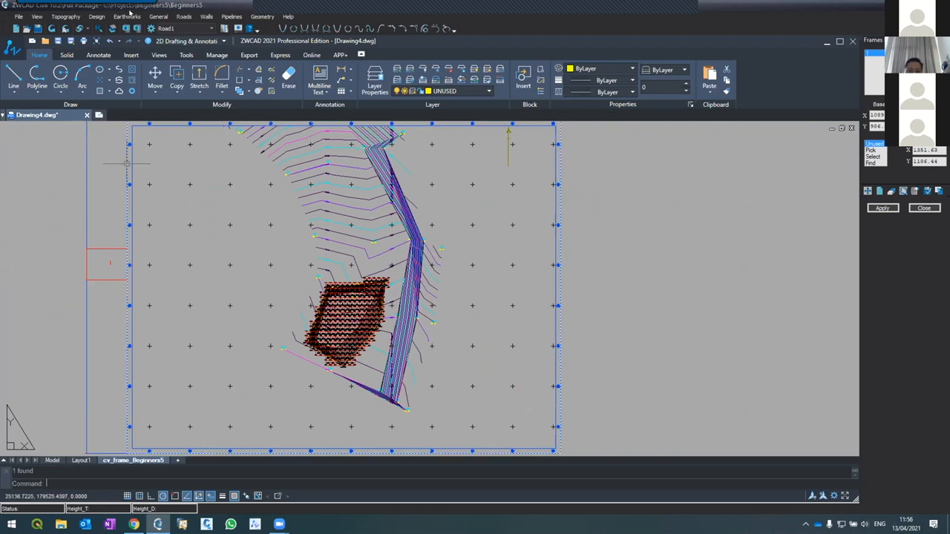
{"action": "left_click", "coordinate": [128, 16]}
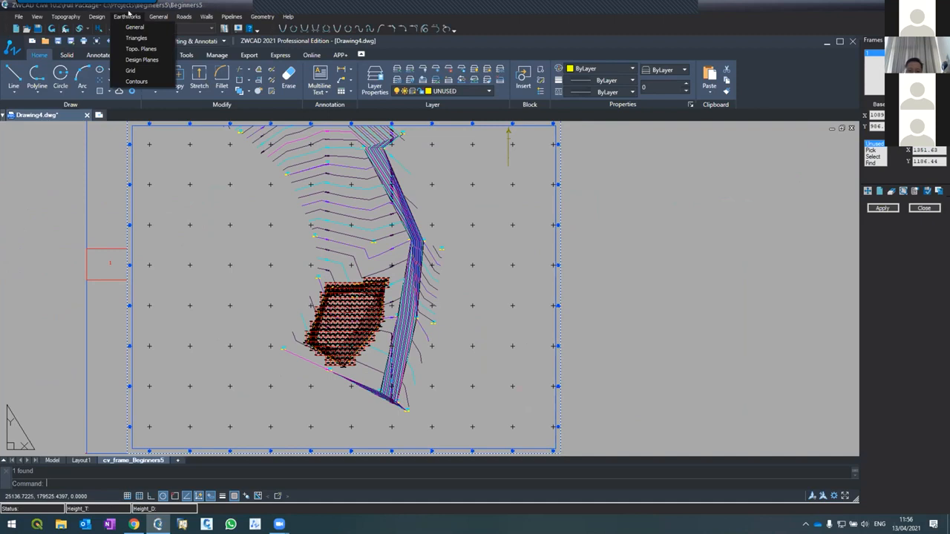
{"action": "mouse_move", "coordinate": [157, 16]}
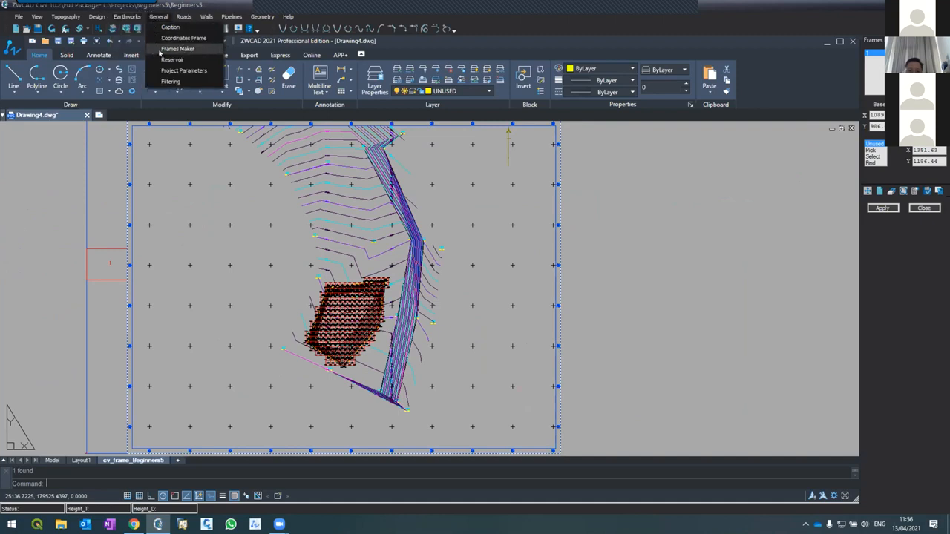
{"action": "left_click", "coordinate": [212, 319]}
{"action": "key", "text": "Escape"}
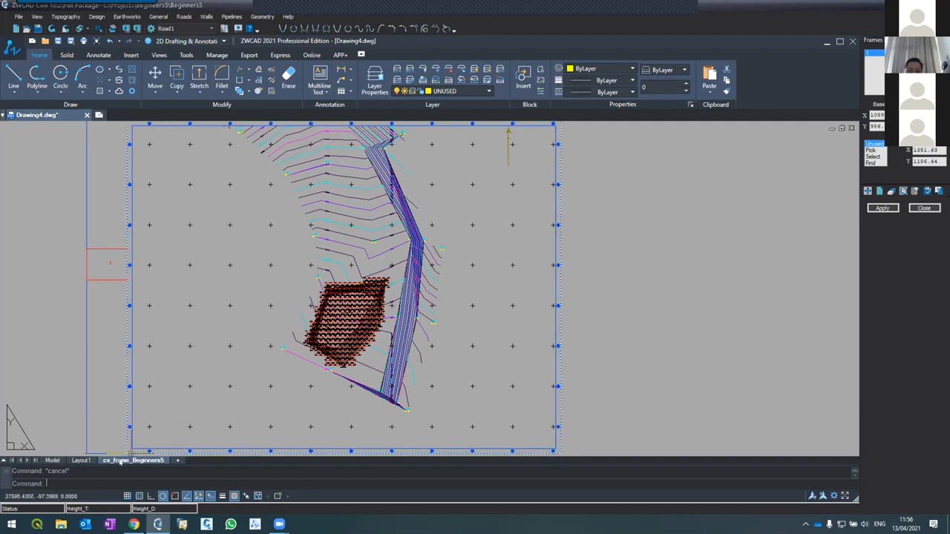
Step: Compare the cv_frame_Beginners5 layout with model space, finishing in model space
{"action": "left_click", "coordinate": [51, 461]}
{"action": "left_click", "coordinate": [131, 460]}
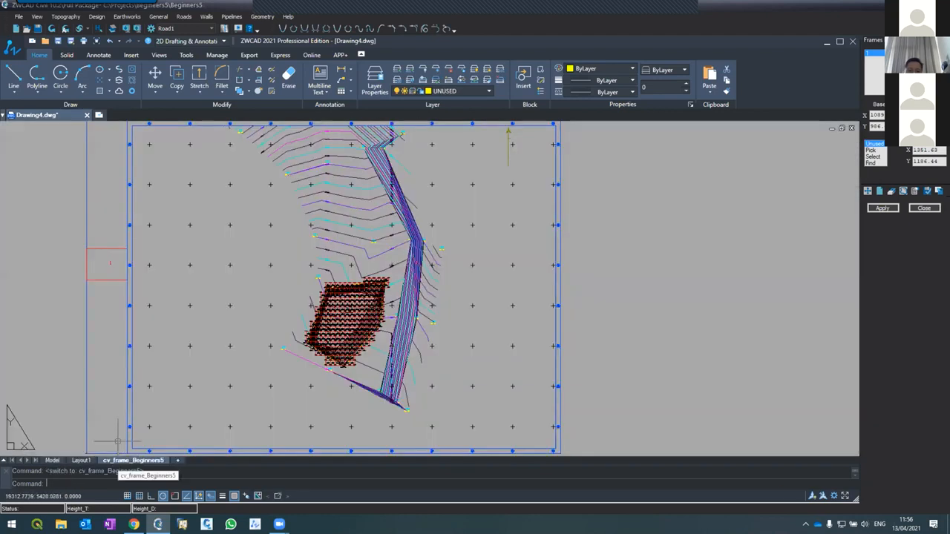
{"action": "left_click", "coordinate": [54, 460]}
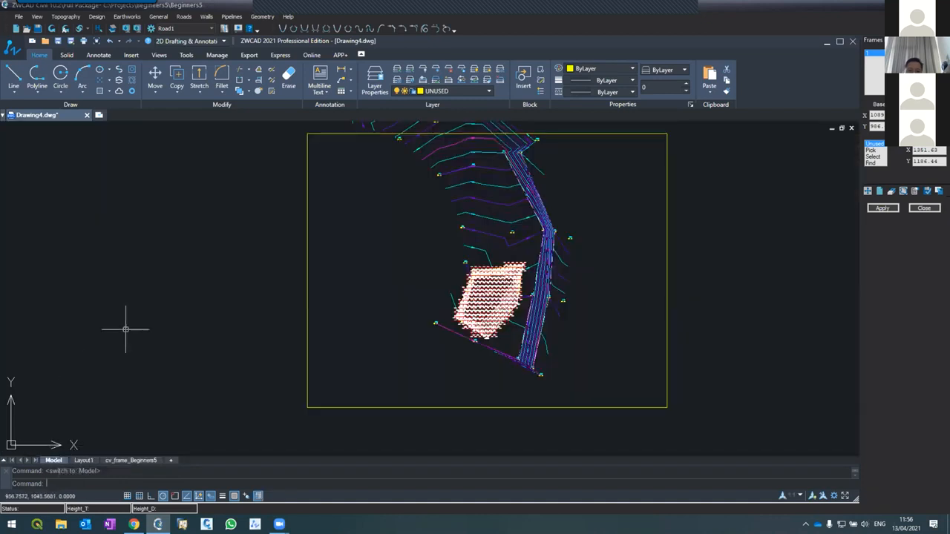